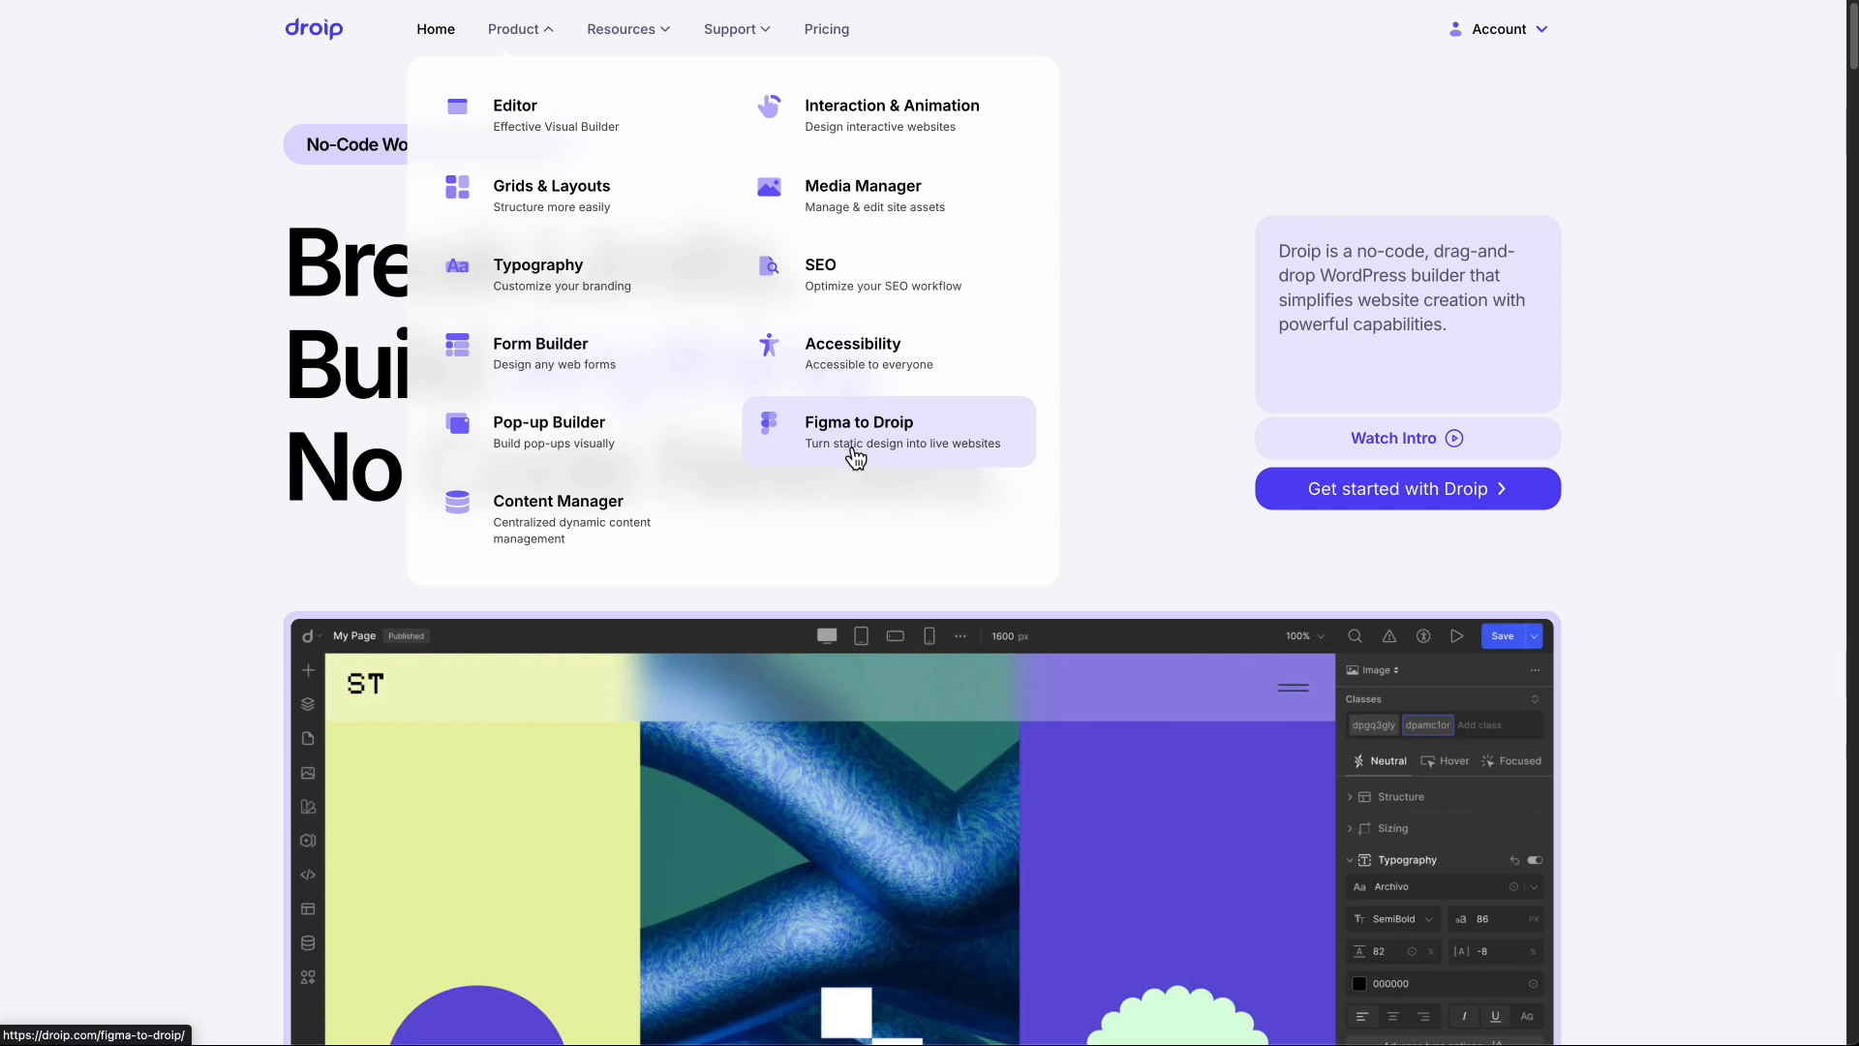
# Open the Droip documentation and look through the system requirements and the list of help topics.
pyautogui.moveTo(639, 37)
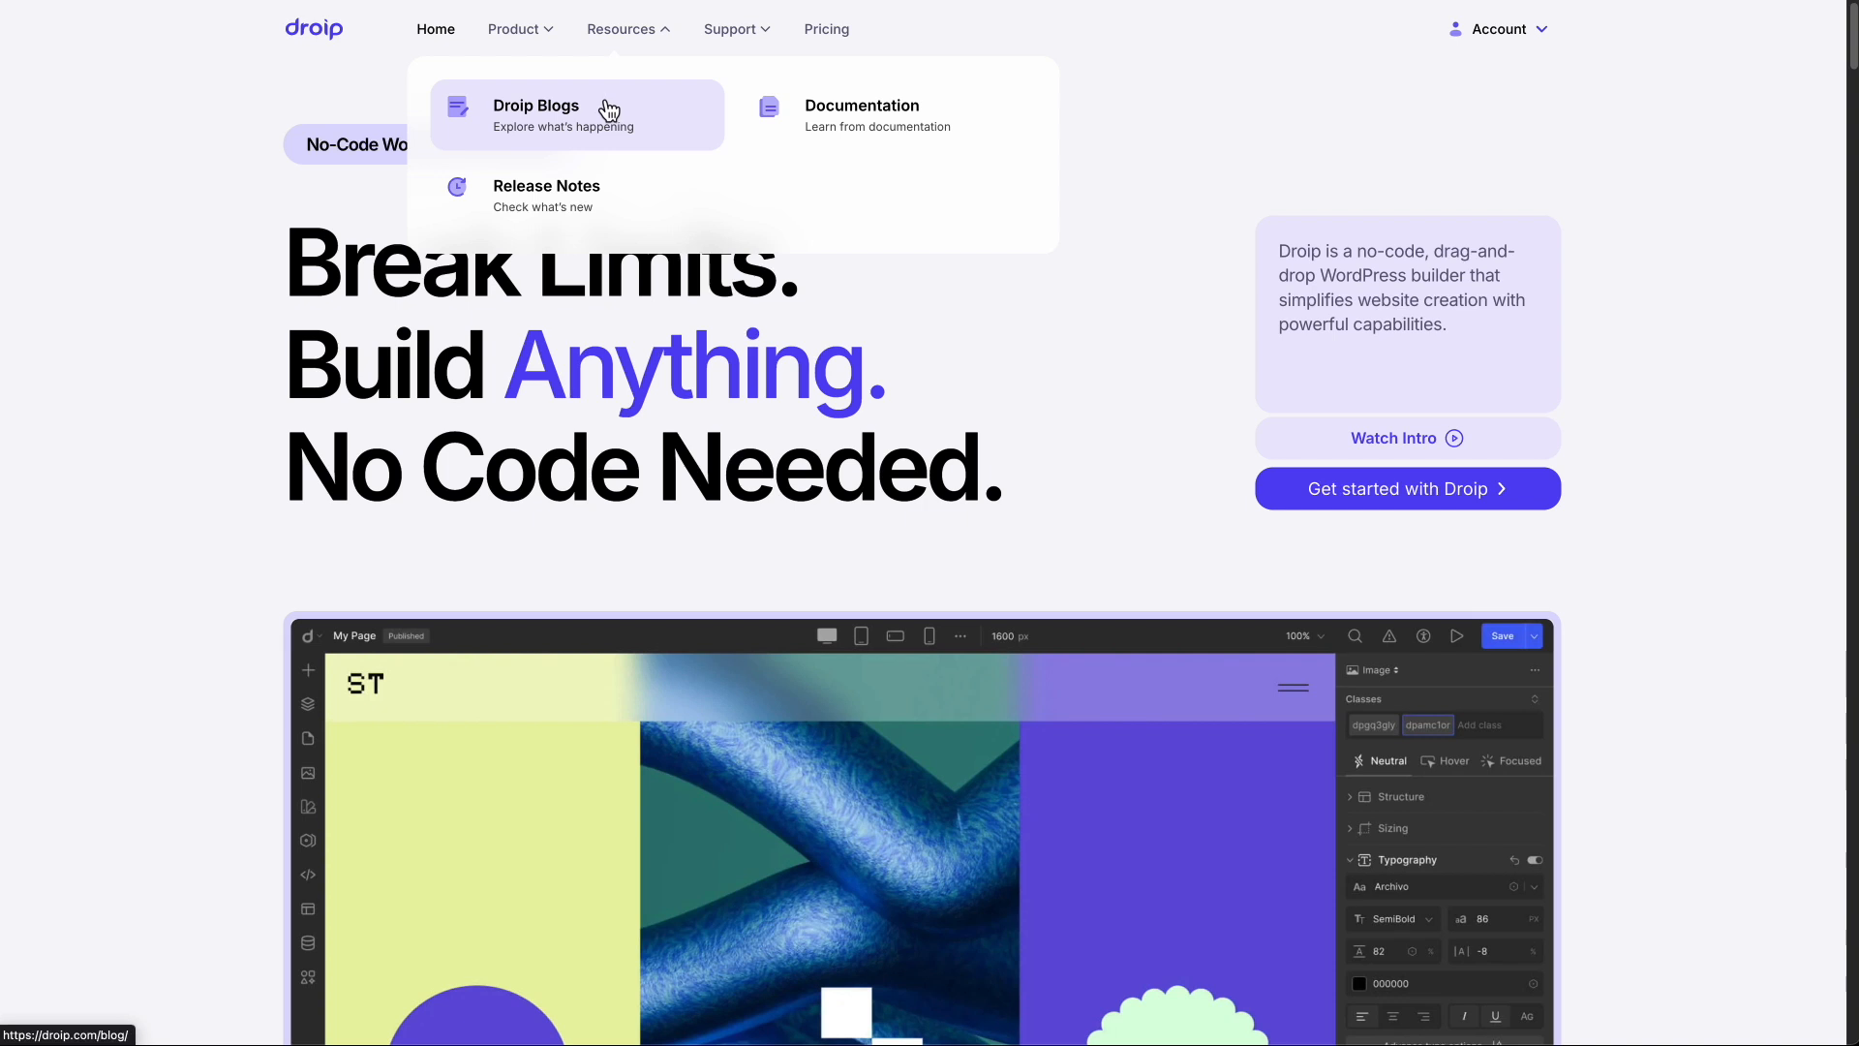
pyautogui.click(841, 121)
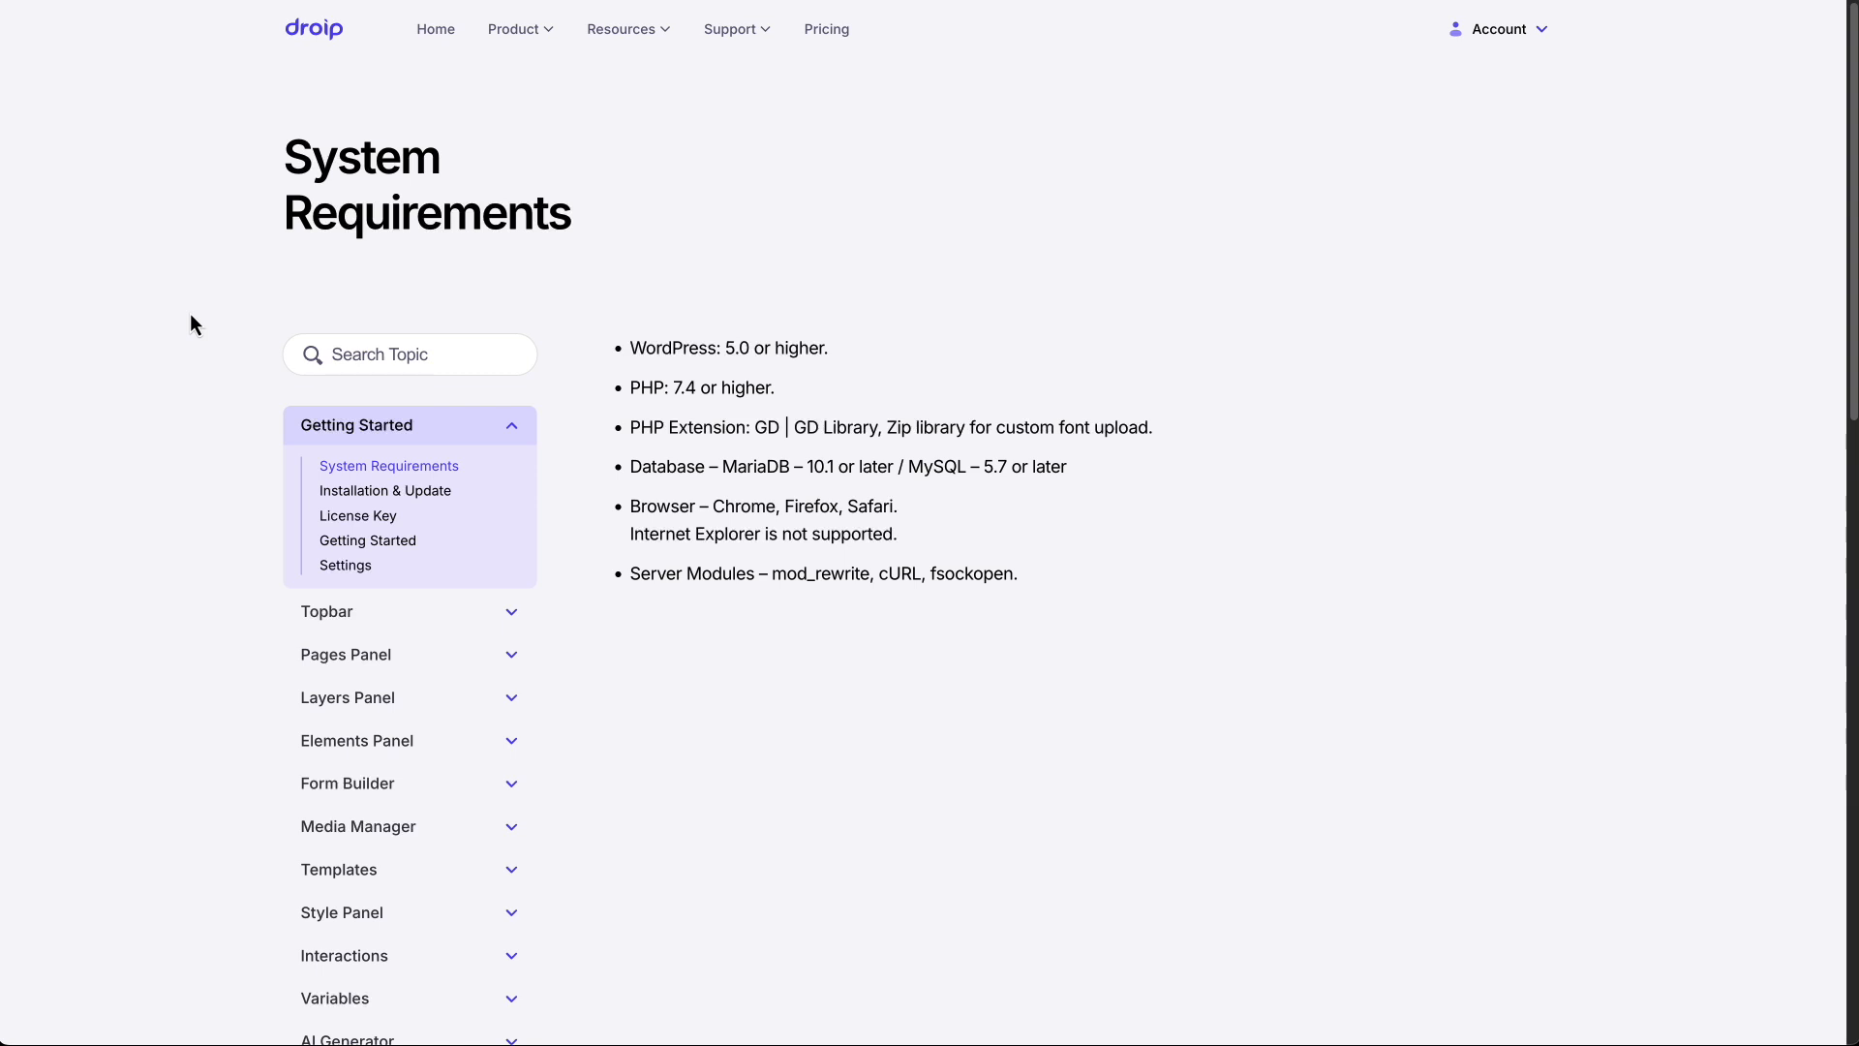
pyautogui.scroll(-2, 191, 317)
pyautogui.scroll(-3, 190, 317)
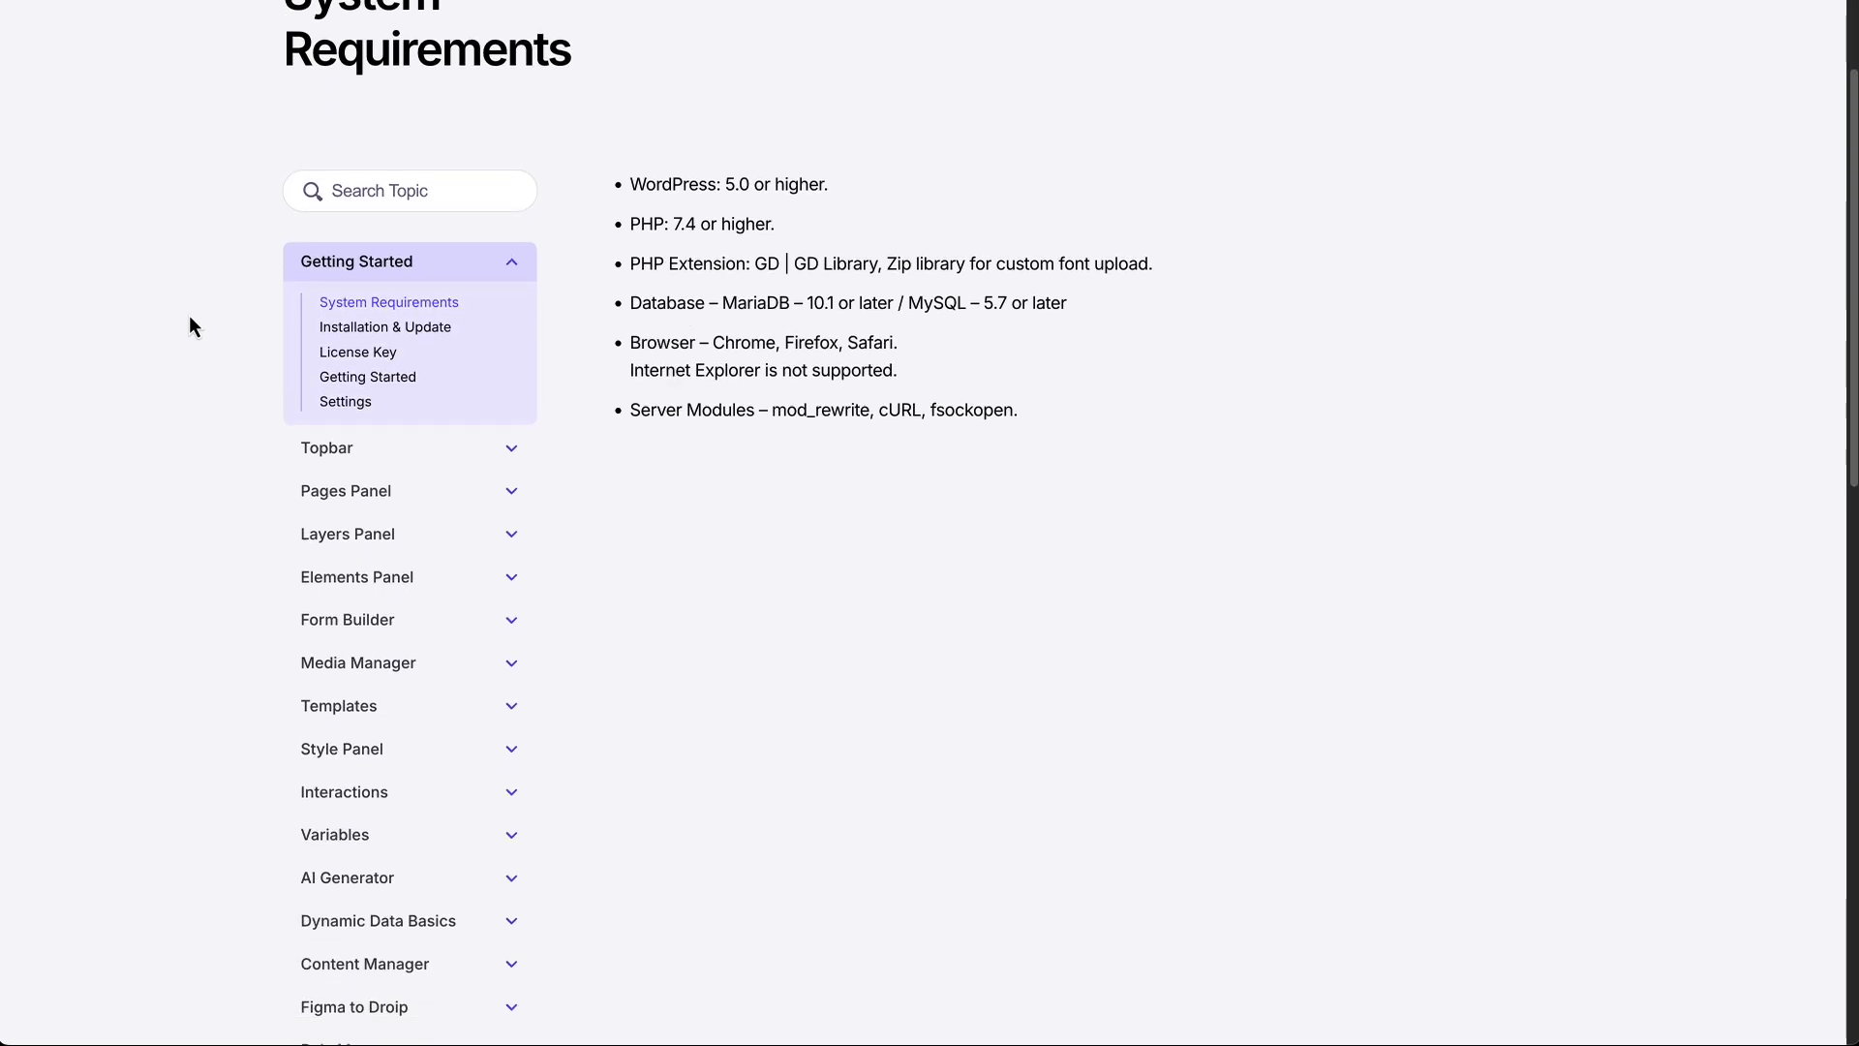
pyautogui.scroll(-1, 188, 316)
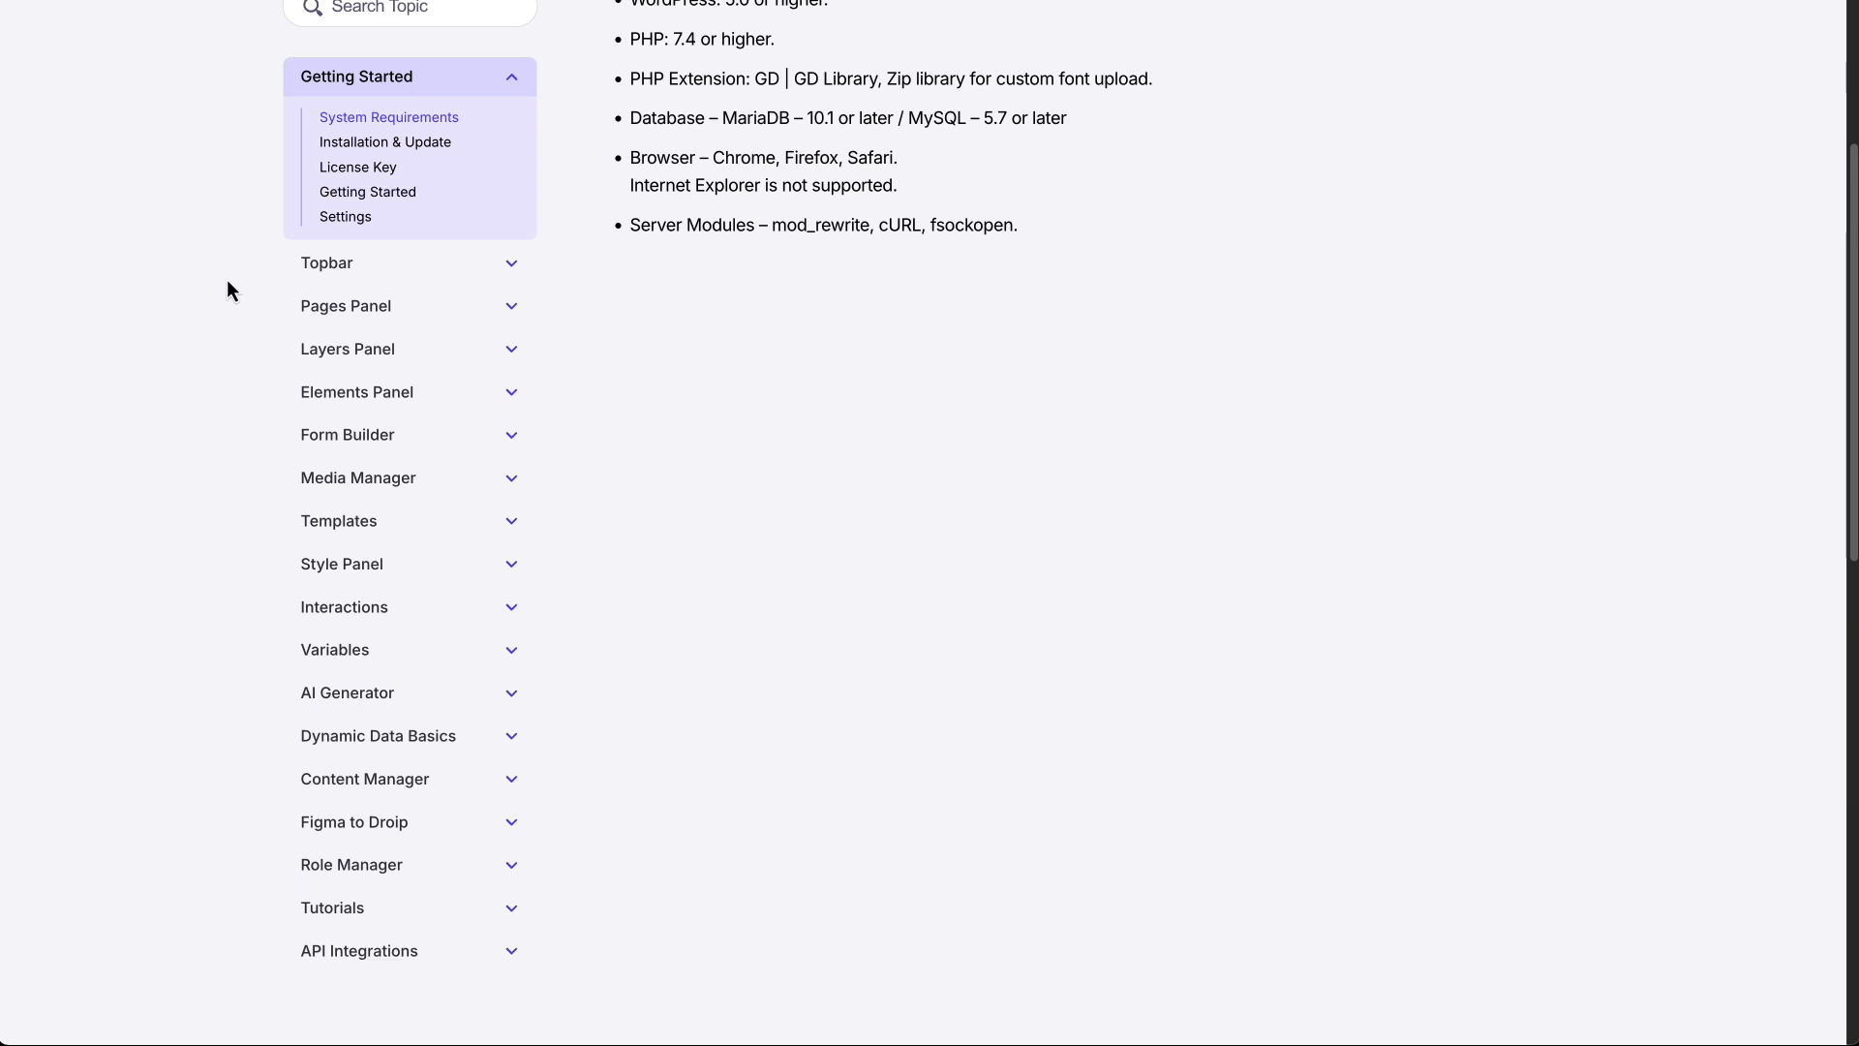
pyautogui.scroll(4, 226, 278)
# Open Droip's pricing page and review the Starter, Growth and Scale plans.
pyautogui.click(825, 29)
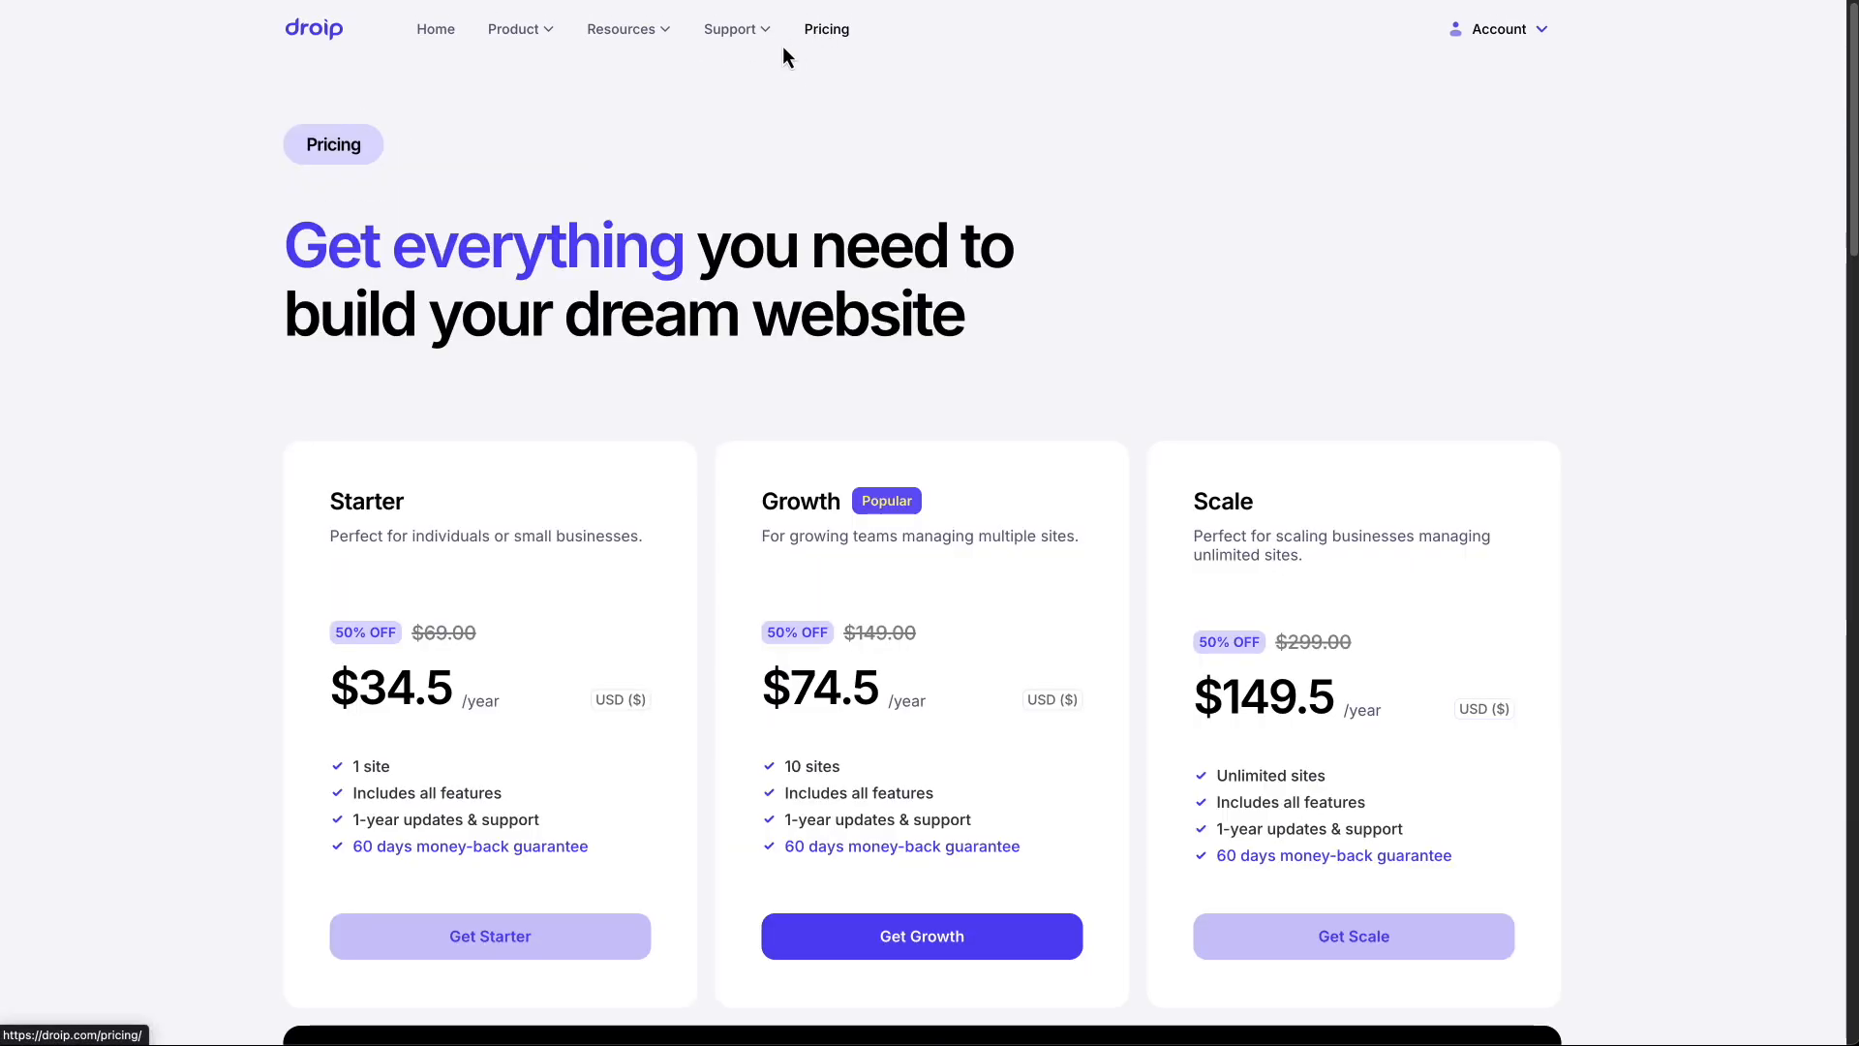
pyautogui.scroll(-3, 257, 248)
pyautogui.scroll(-2, 252, 259)
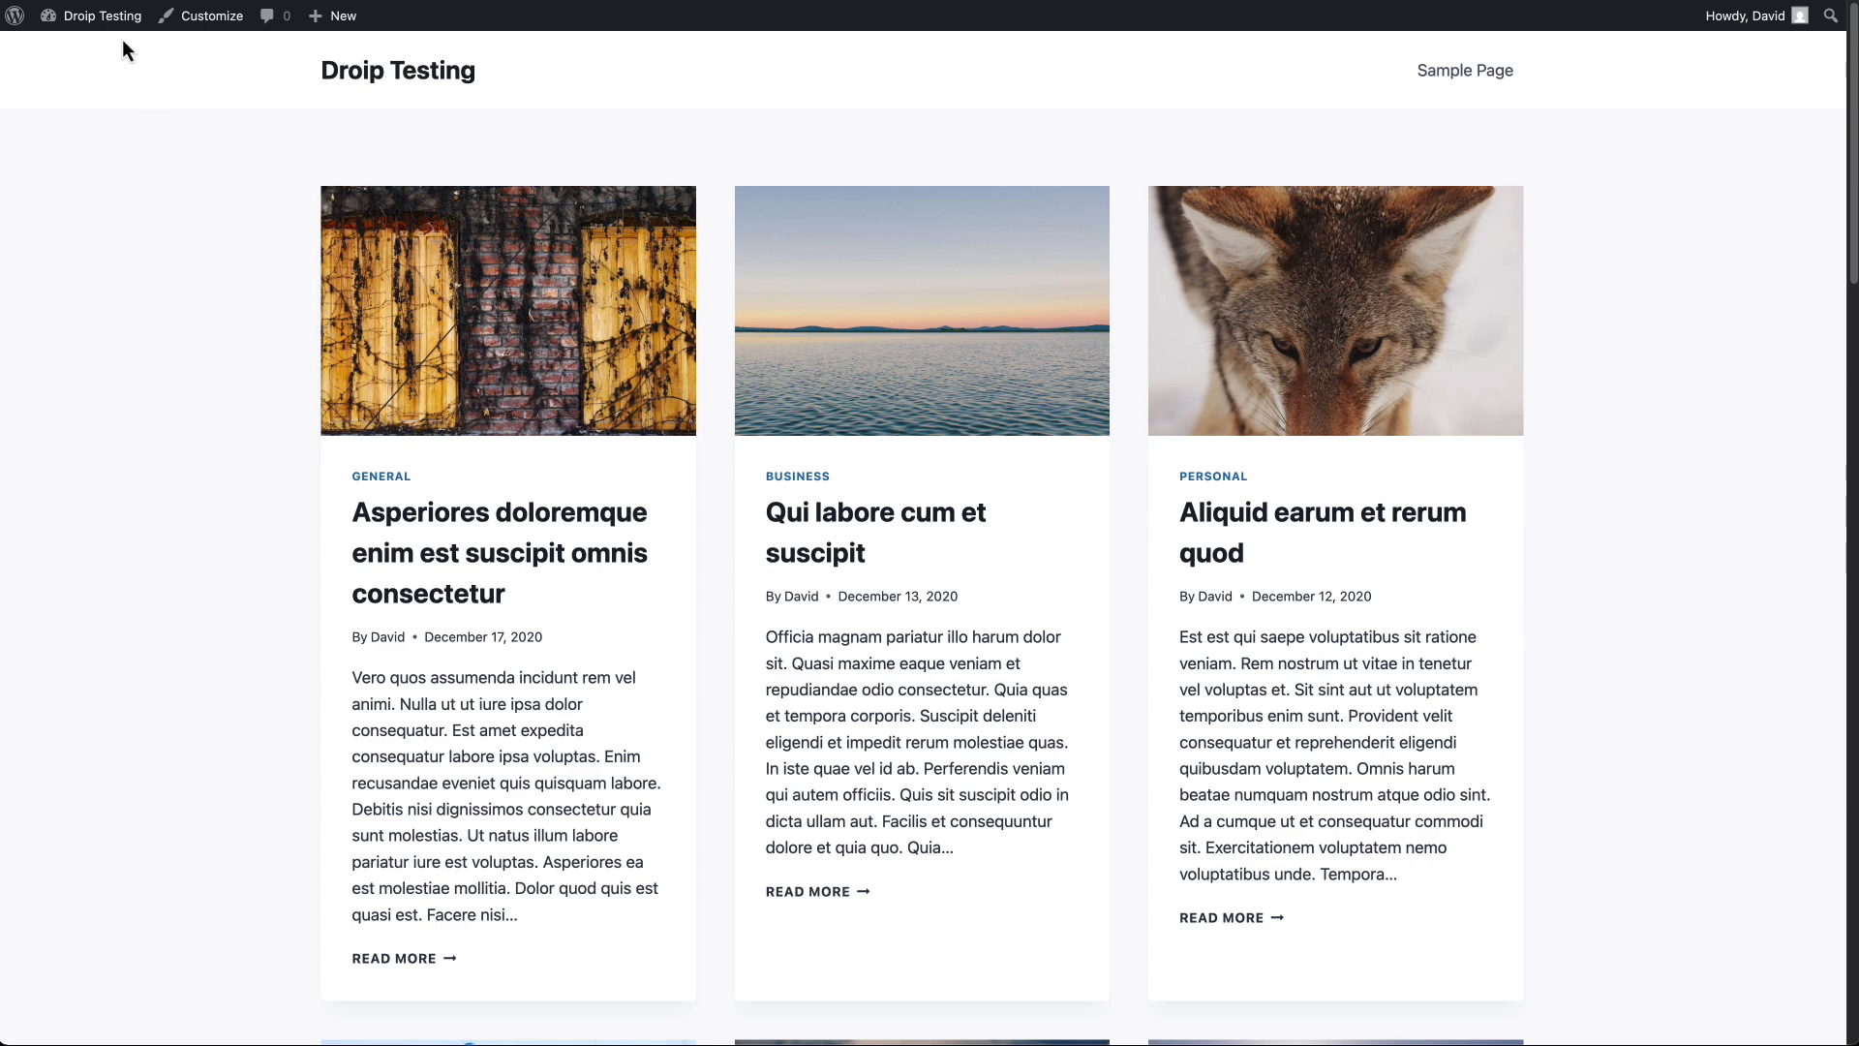
# Go from the Droip Testing site to its WordPress admin and open the Droip plugin's settings.
pyautogui.moveTo(103, 16)
pyautogui.click(74, 78)
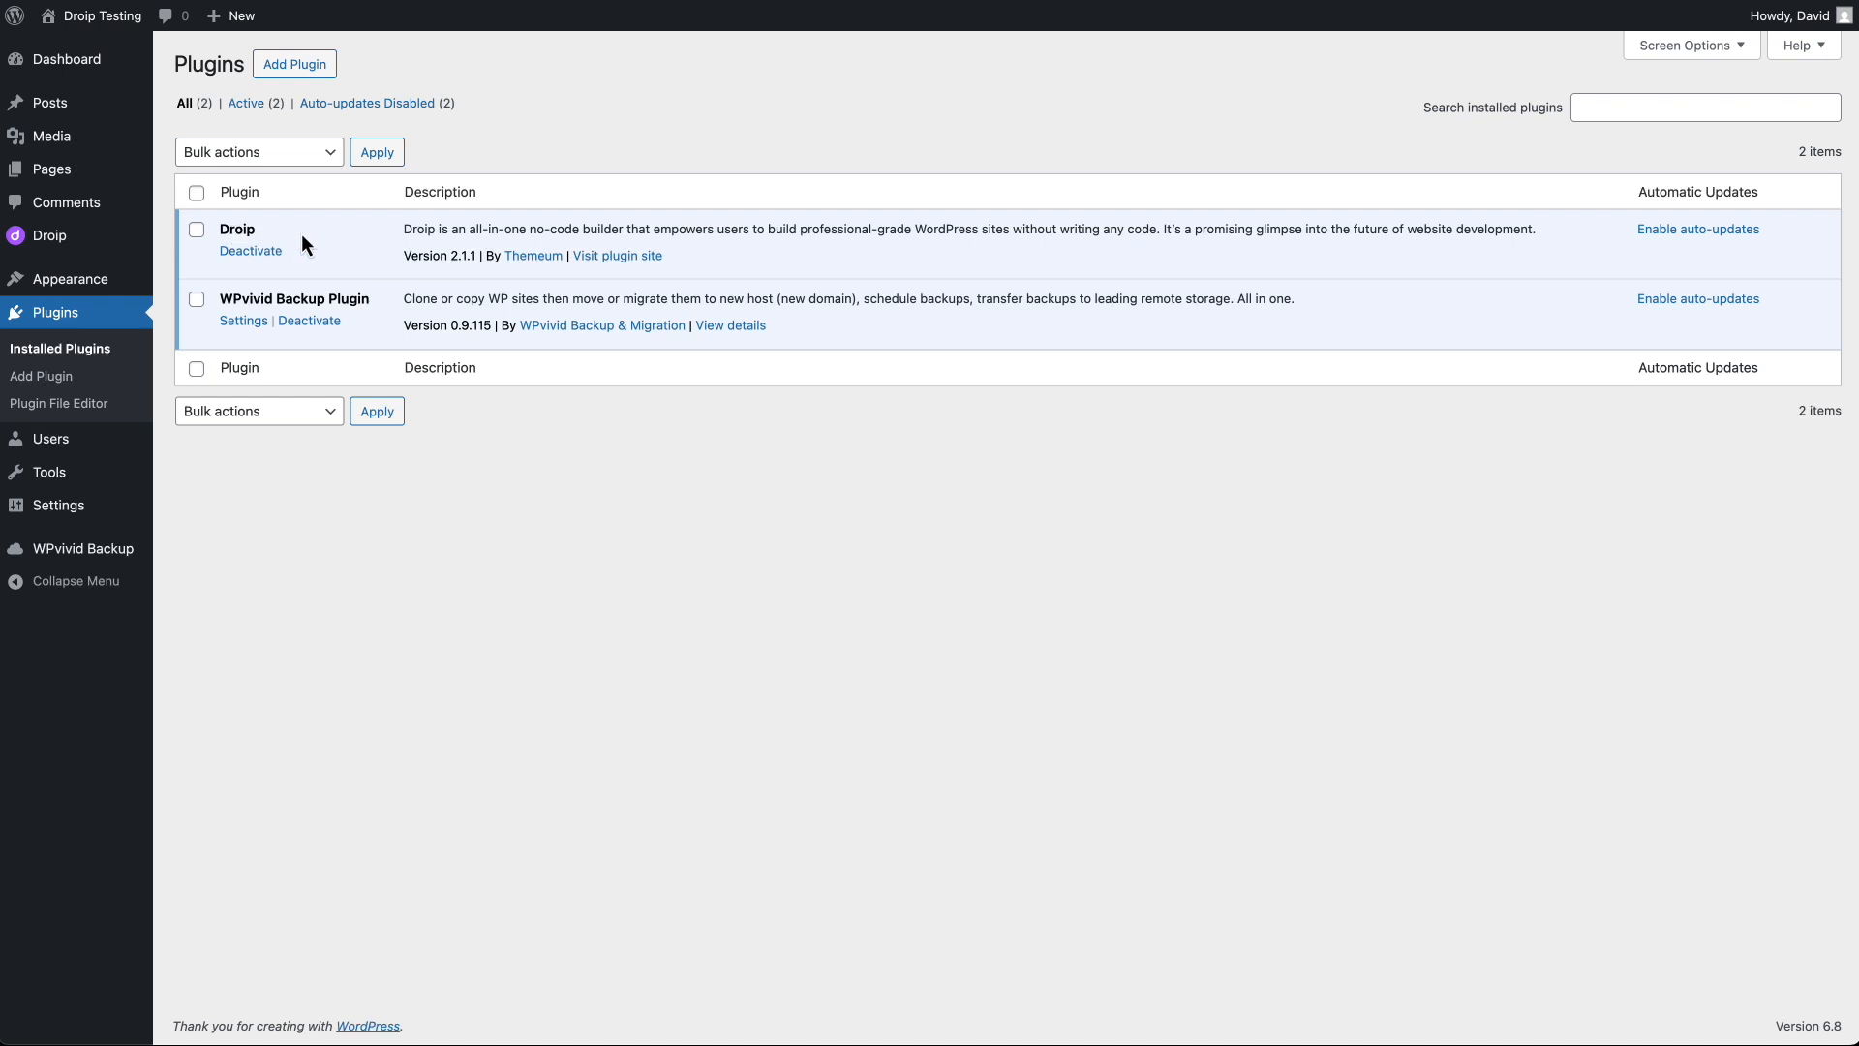
pyautogui.moveTo(115, 281)
pyautogui.moveTo(49, 240)
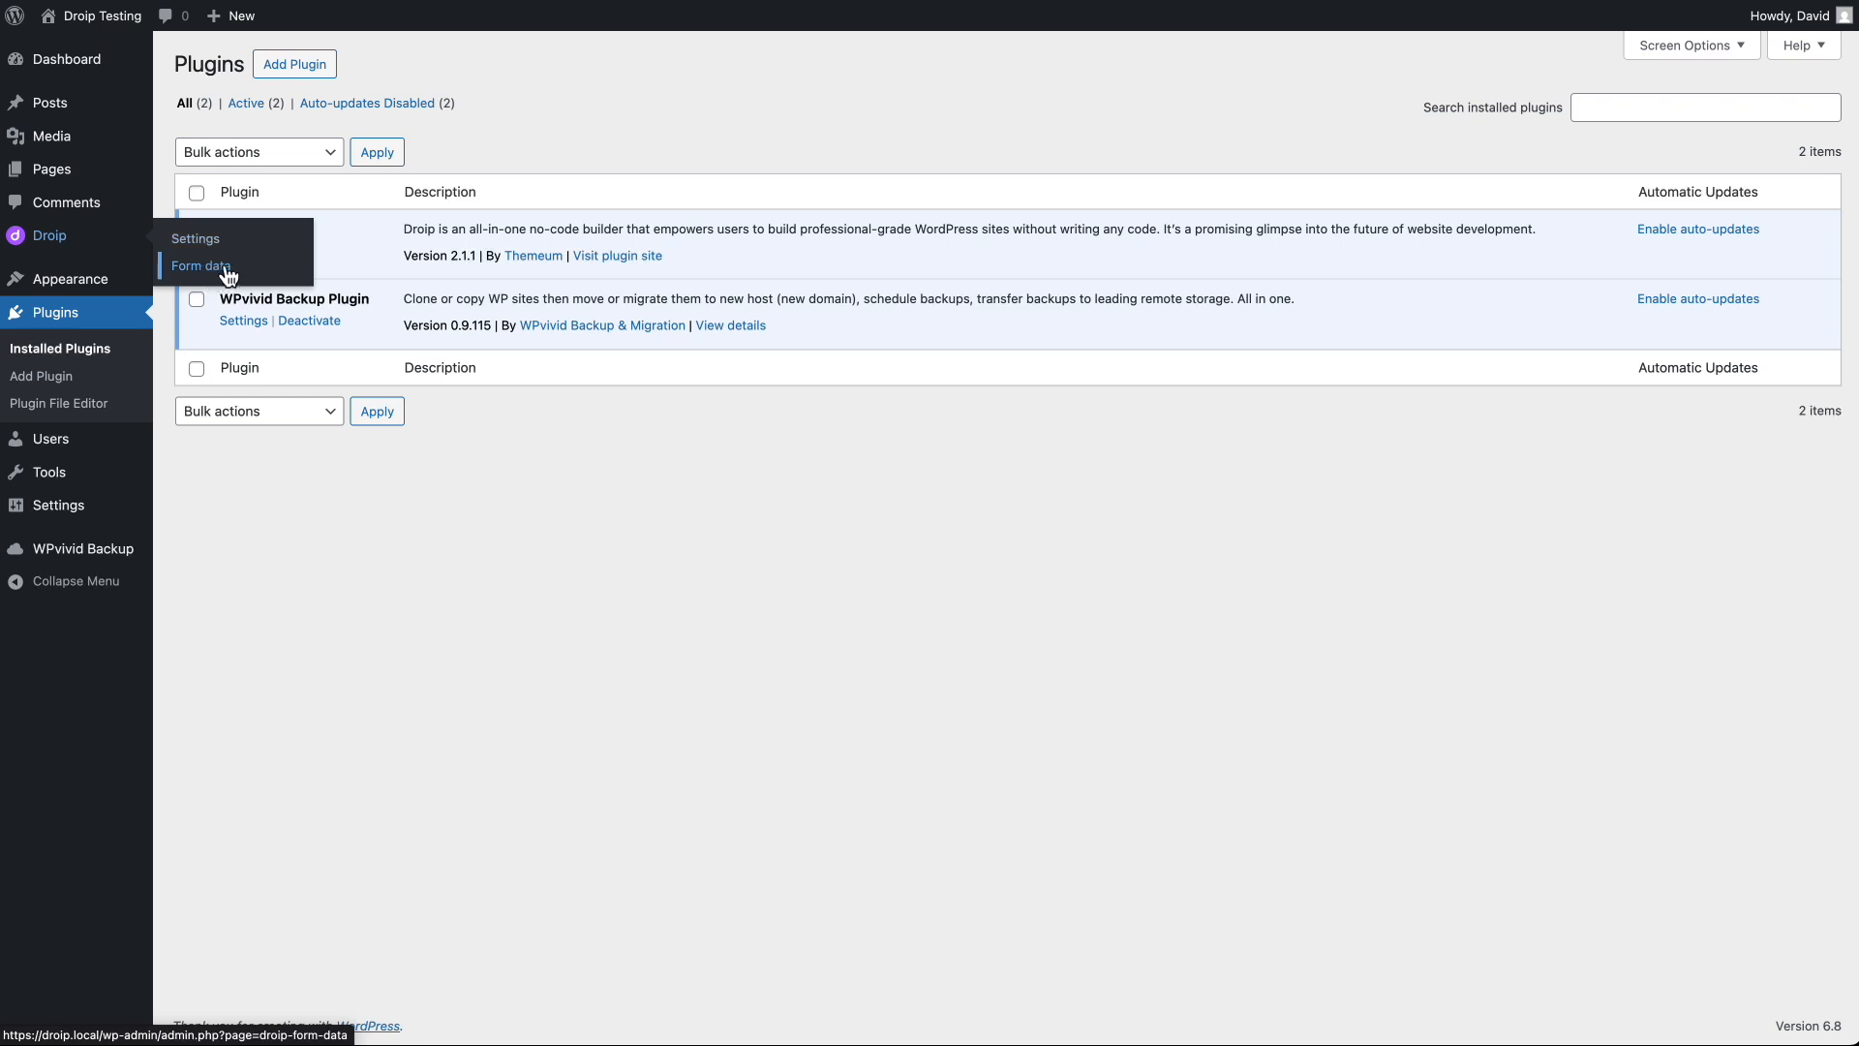
pyautogui.click(197, 242)
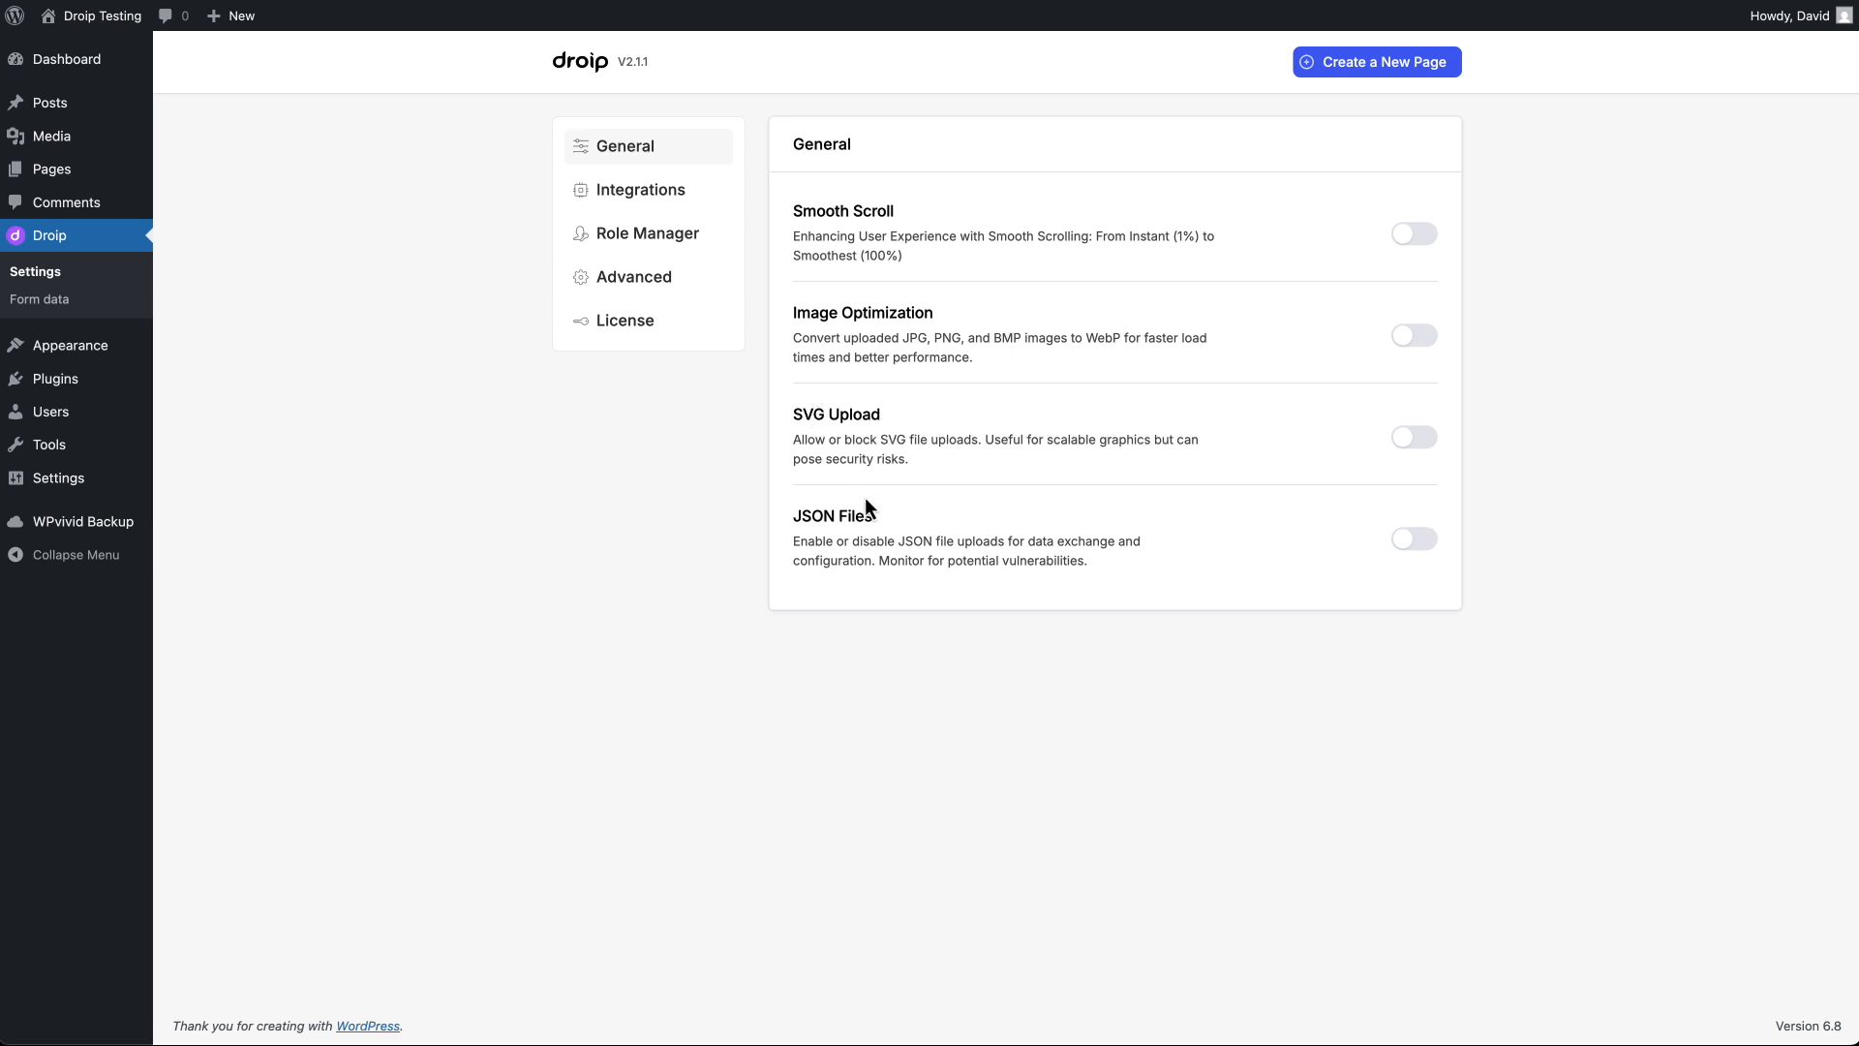
# Review the Integrations, Role Manager and Advanced settings, including the options for exporting data, without exporting anything.
pyautogui.click(653, 197)
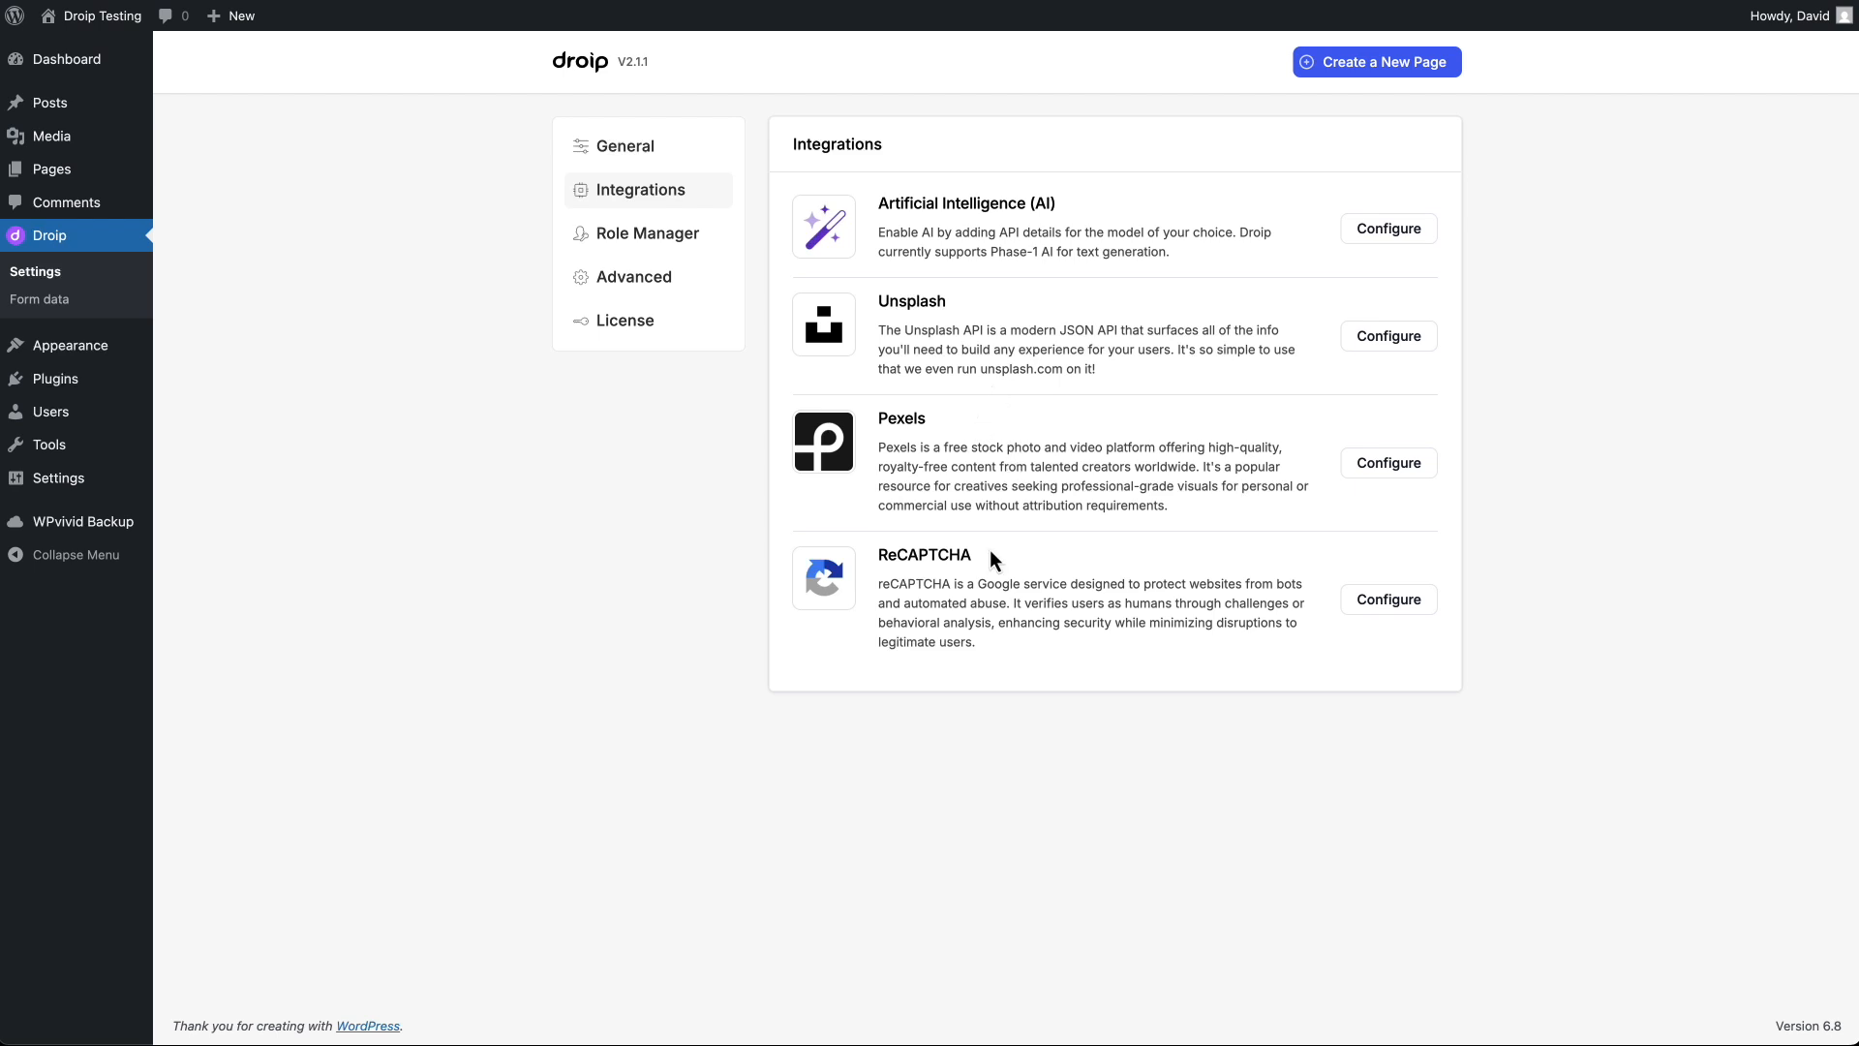
pyautogui.click(643, 239)
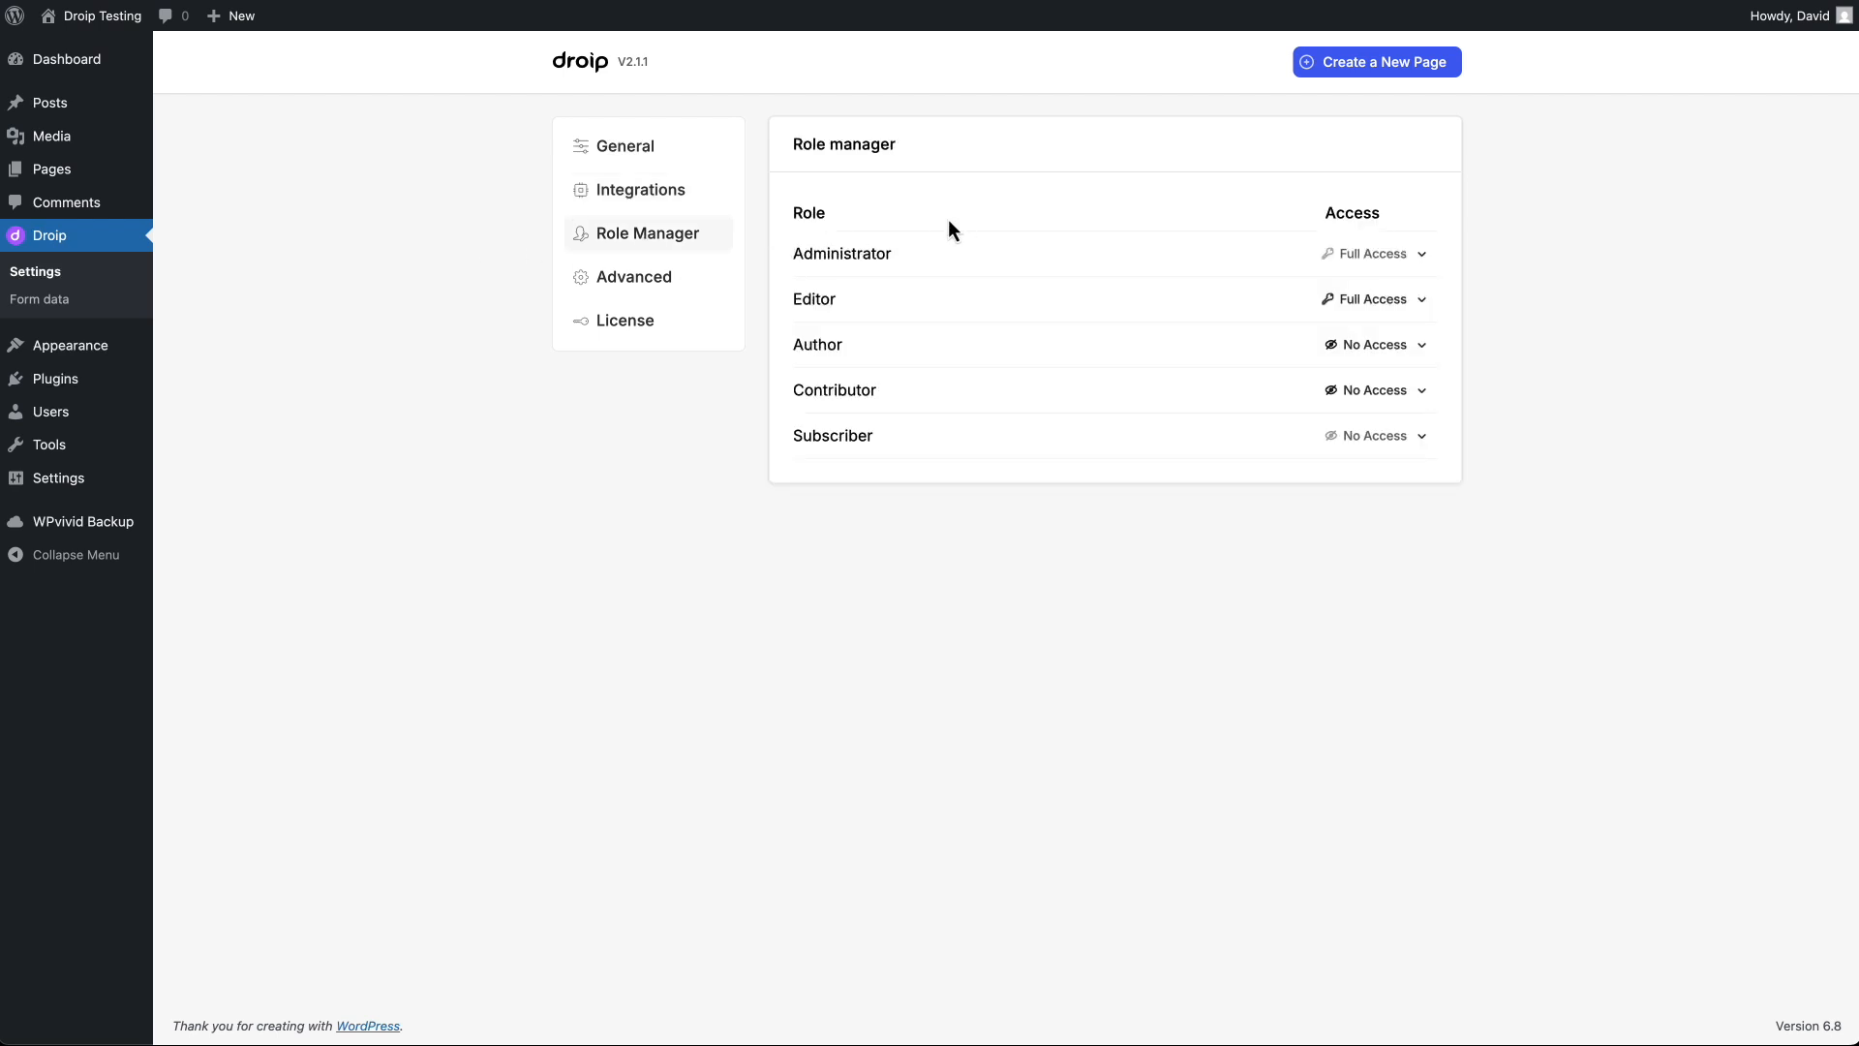
pyautogui.click(676, 278)
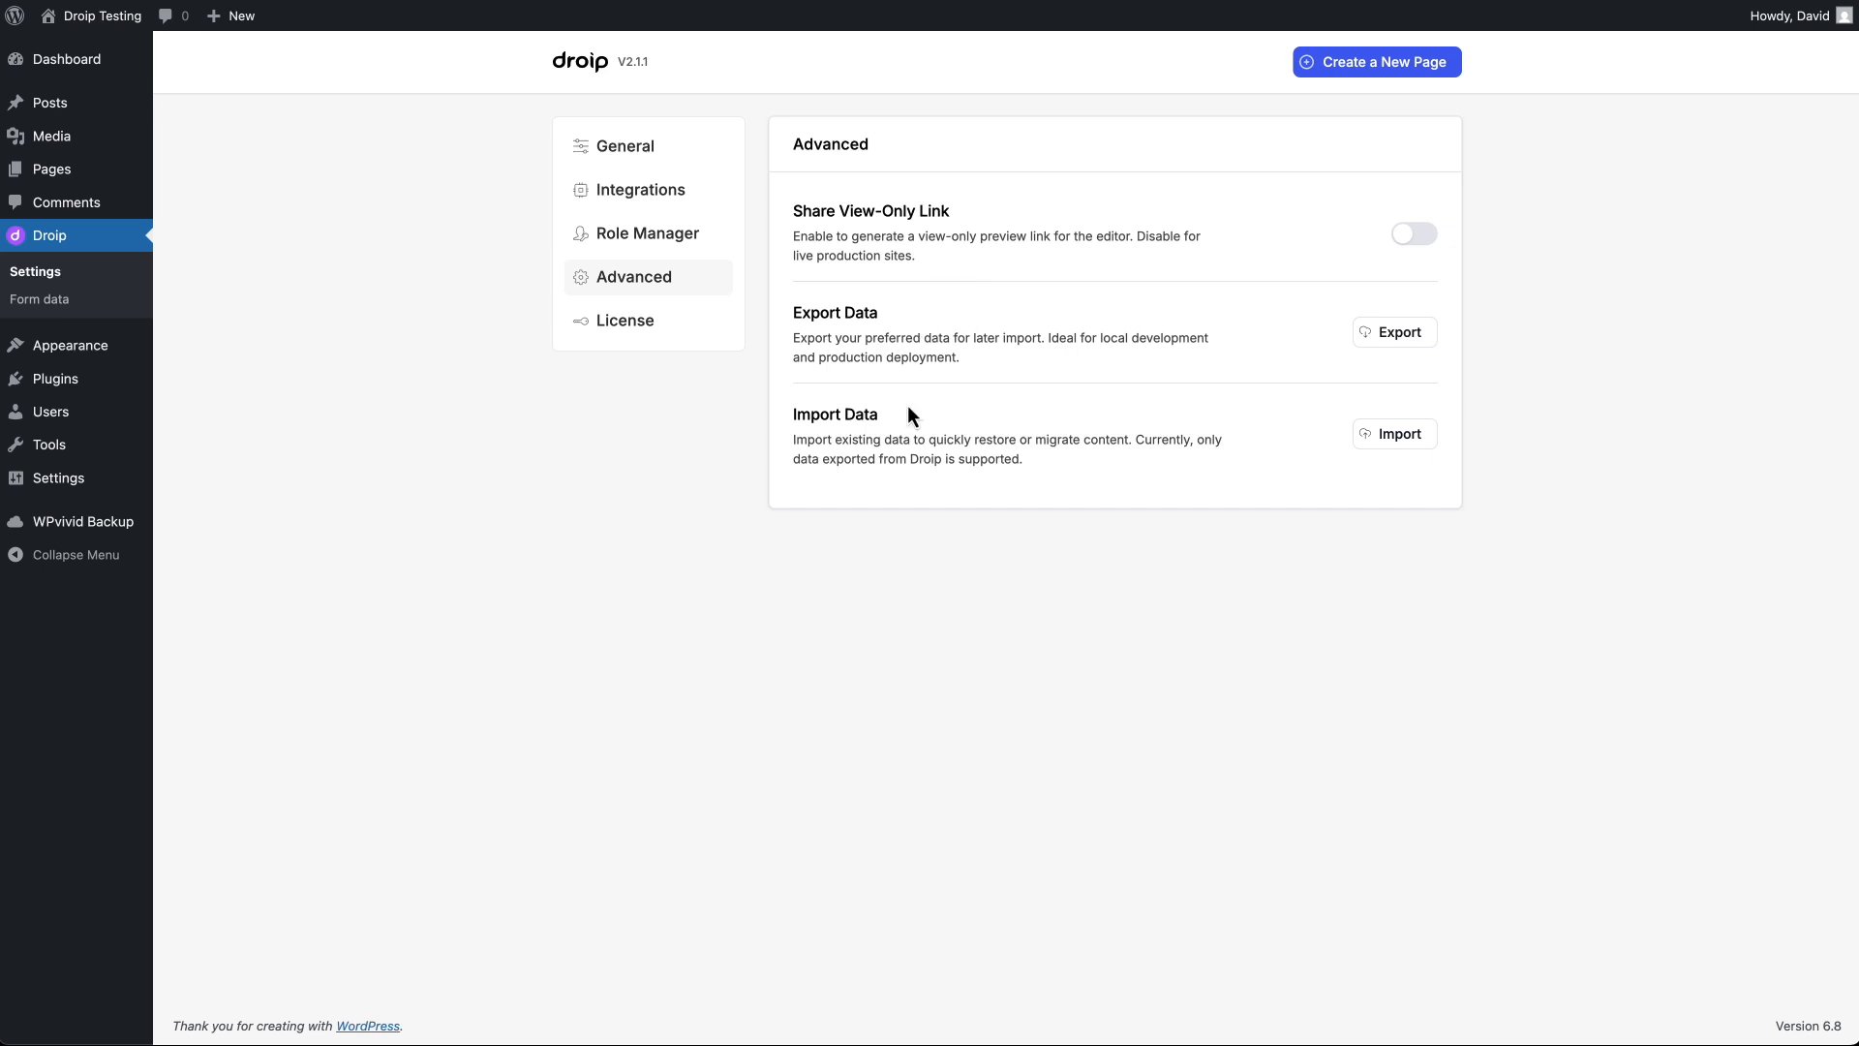
pyautogui.click(1394, 334)
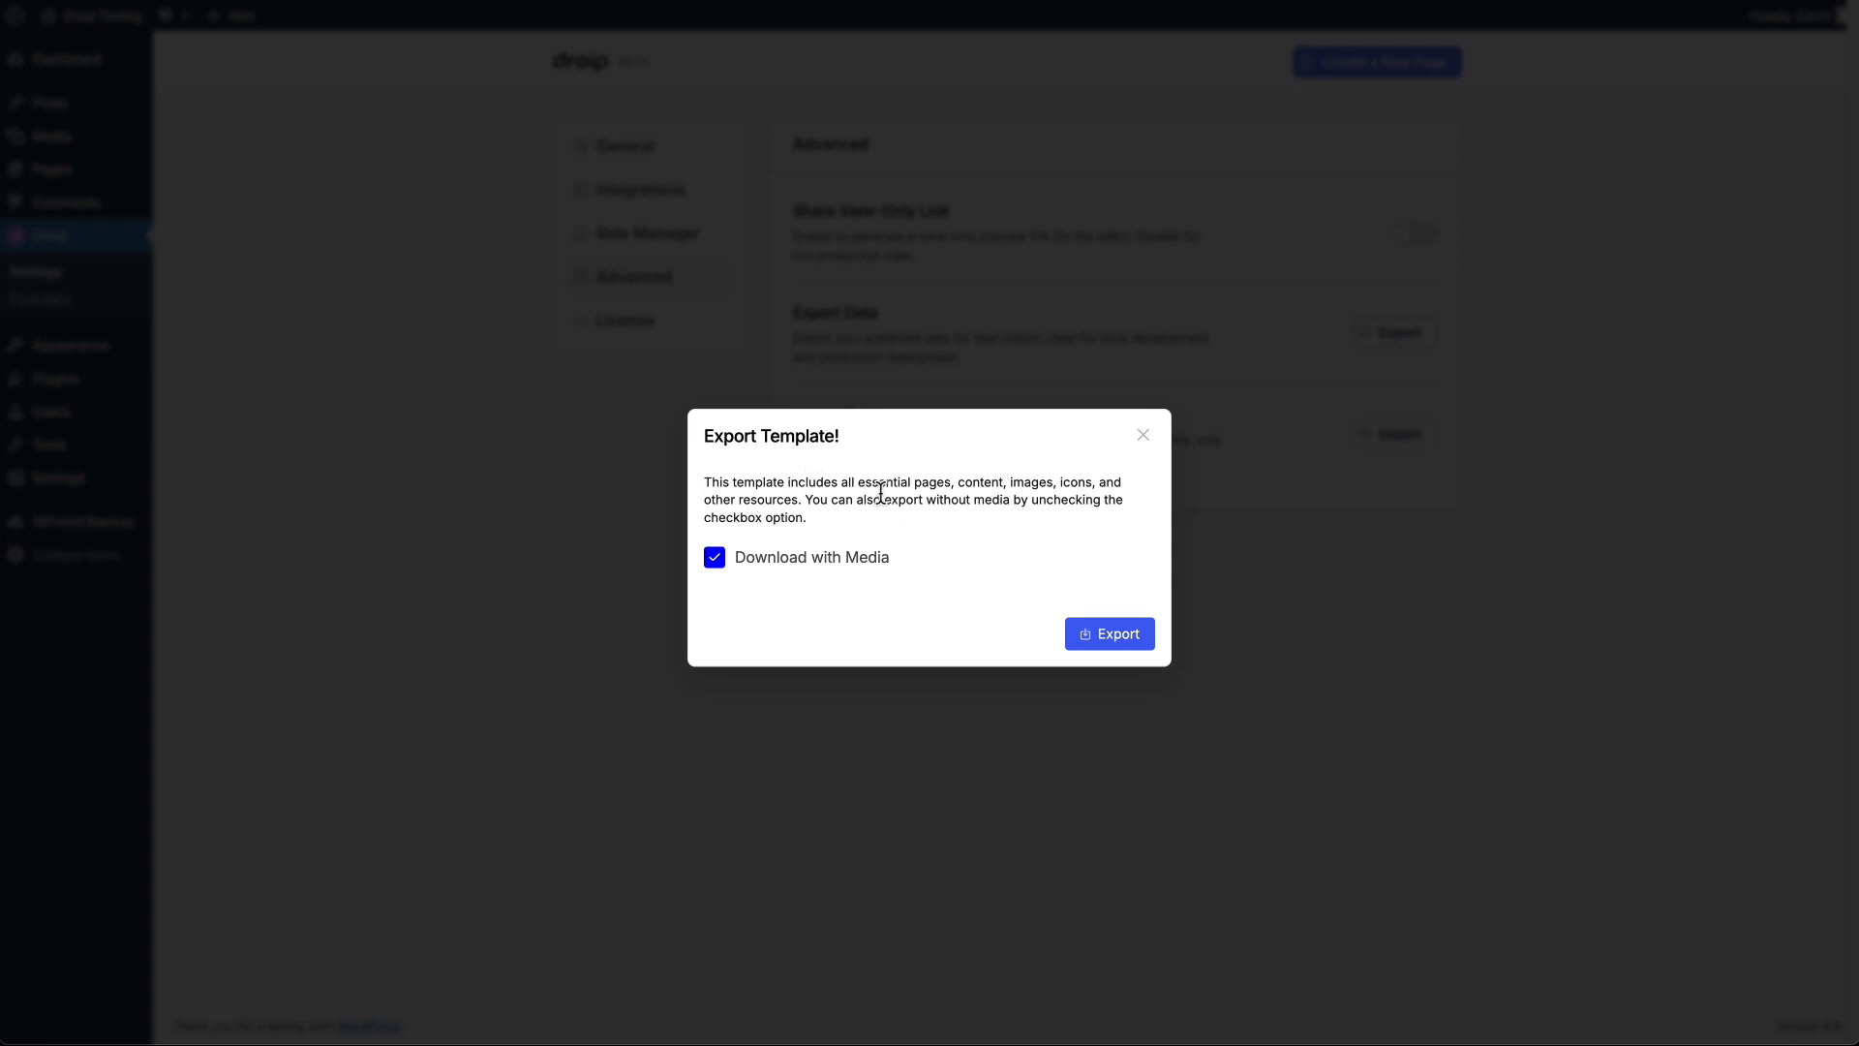
pyautogui.click(1062, 321)
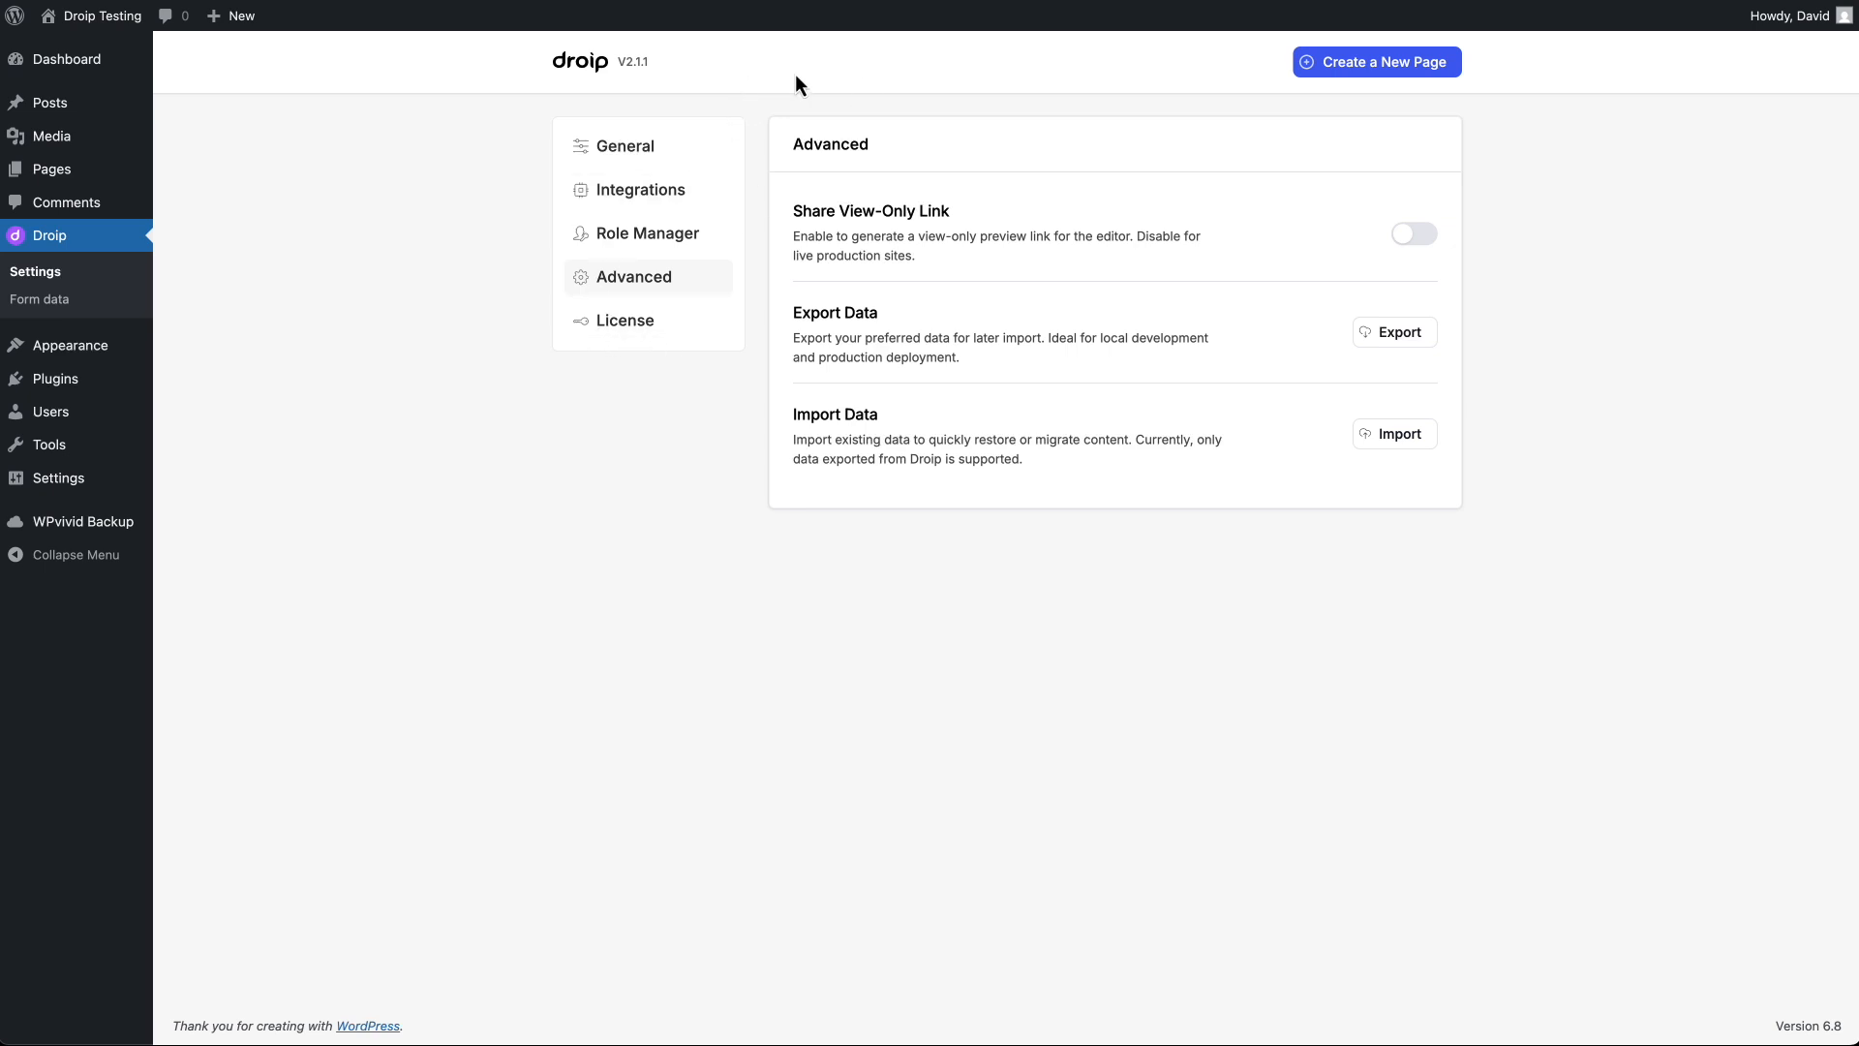
# Create a new Droip page and dismiss the editor's onboarding tour.
pyautogui.click(1382, 69)
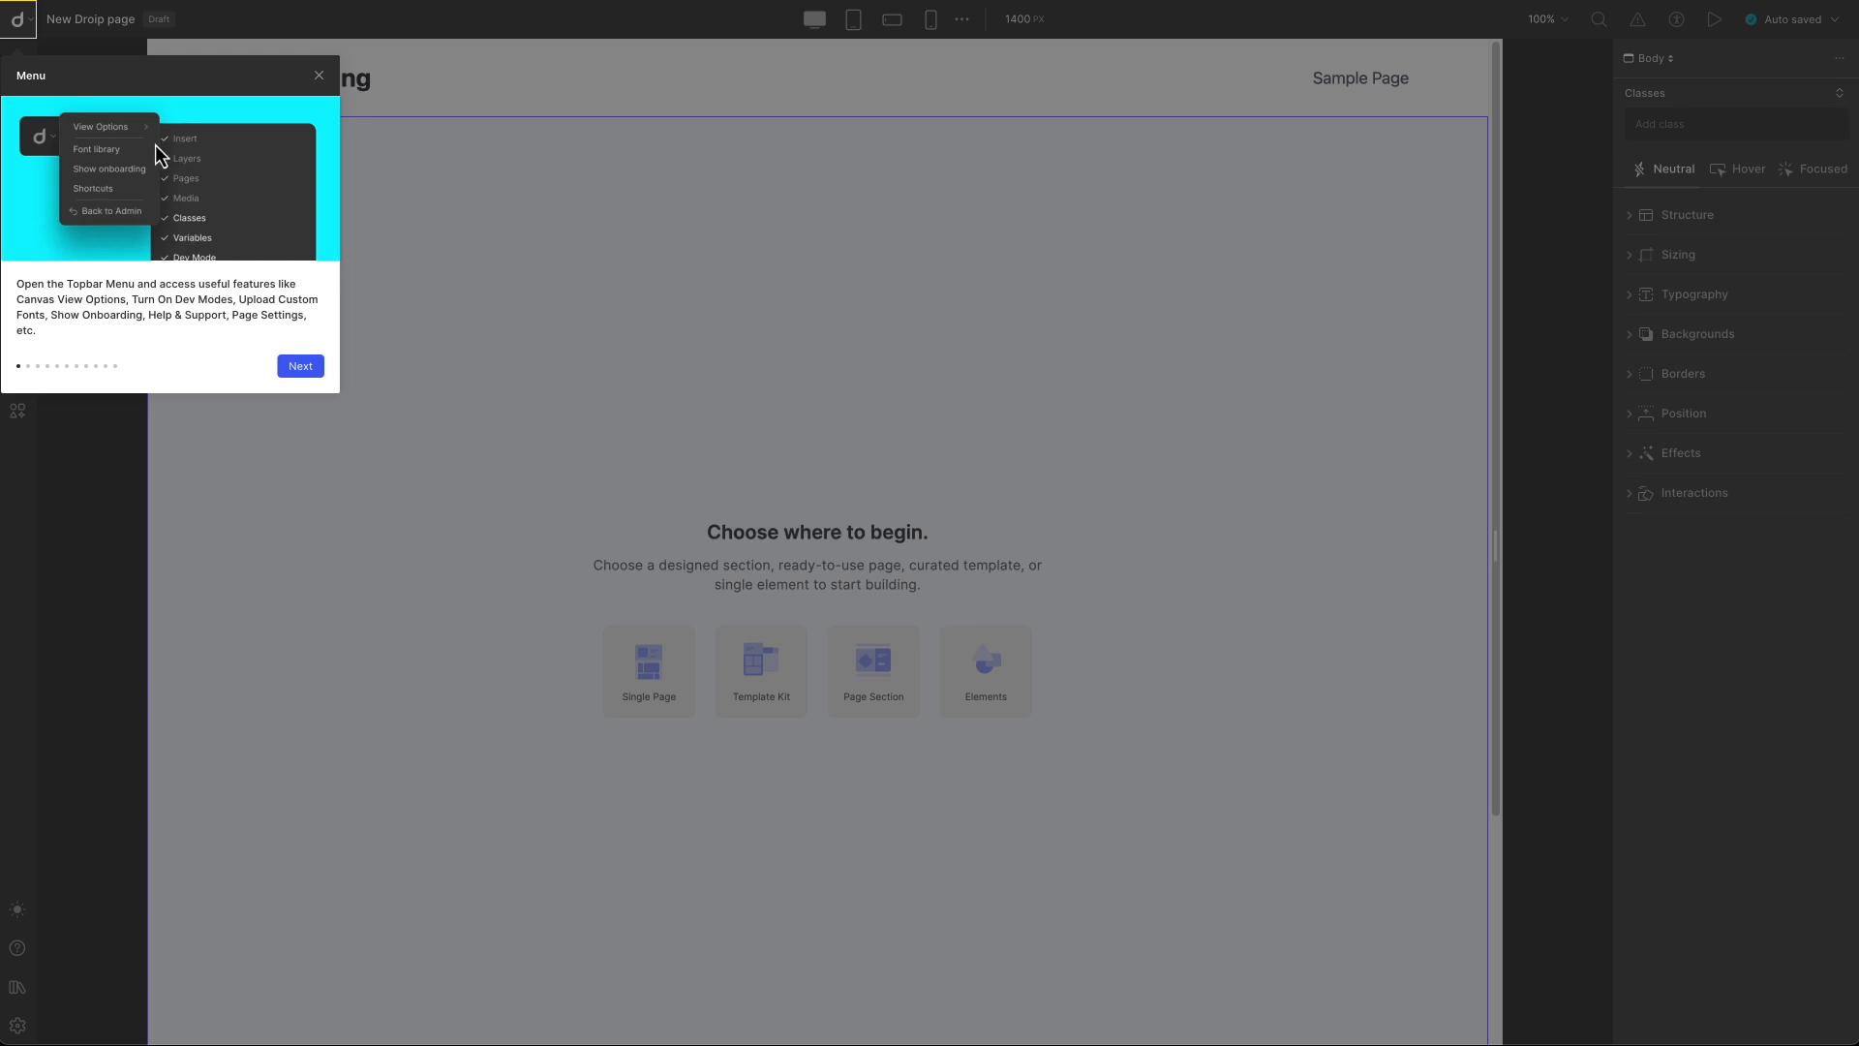
pyautogui.click(318, 76)
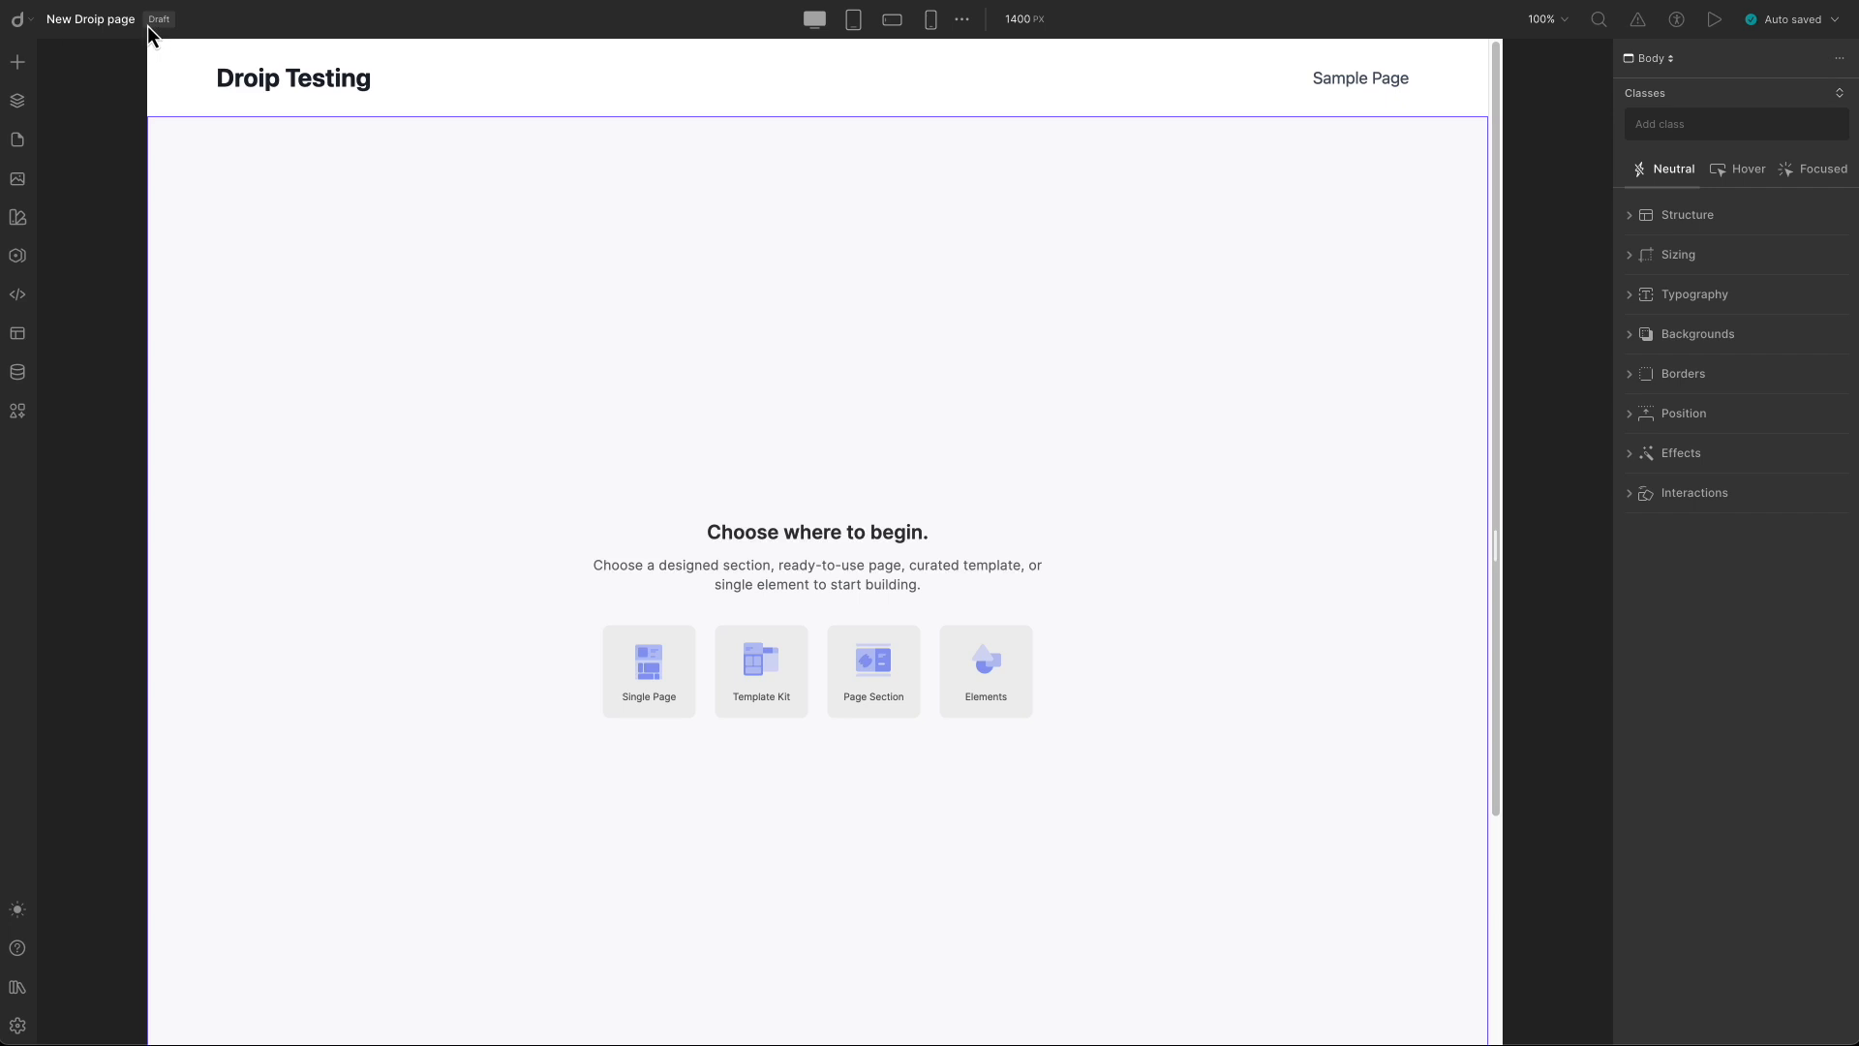
# Look over the editor's main commands, such as view options, font library, shortcuts and the return to admin.
pyautogui.click(16, 21)
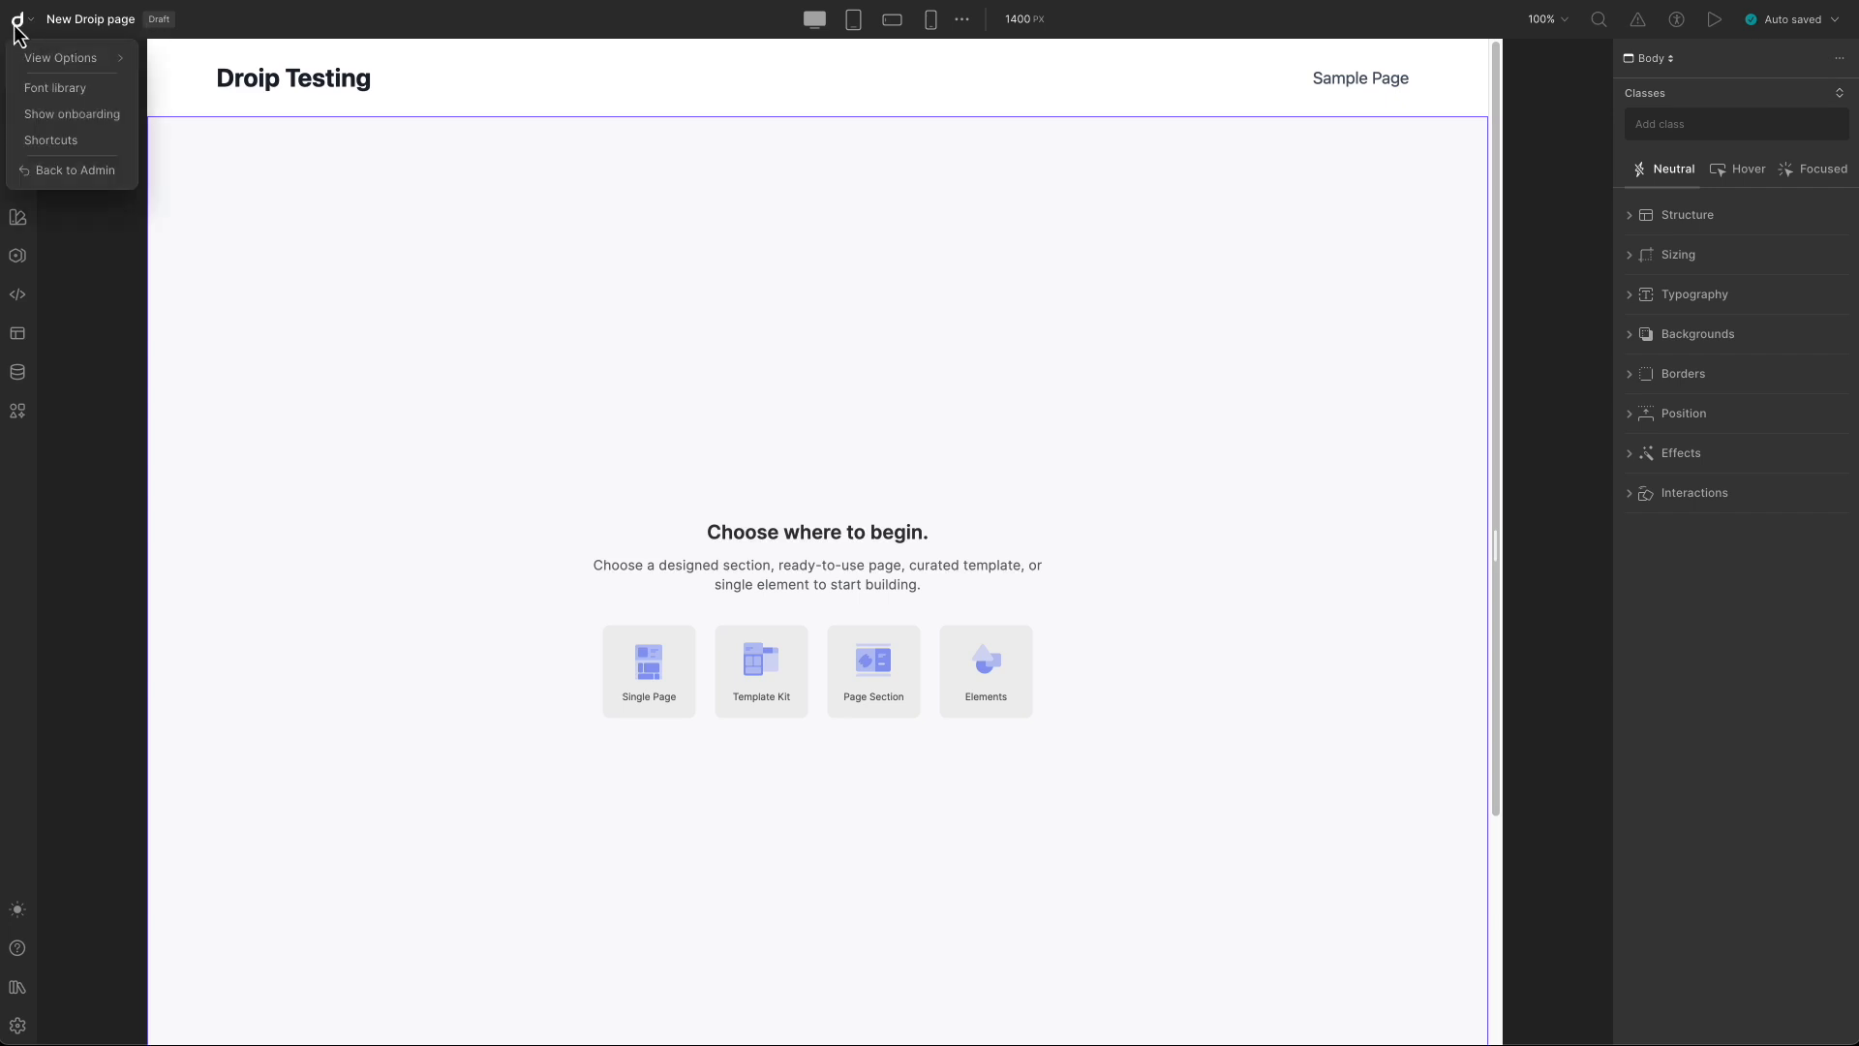
pyautogui.moveTo(68, 58)
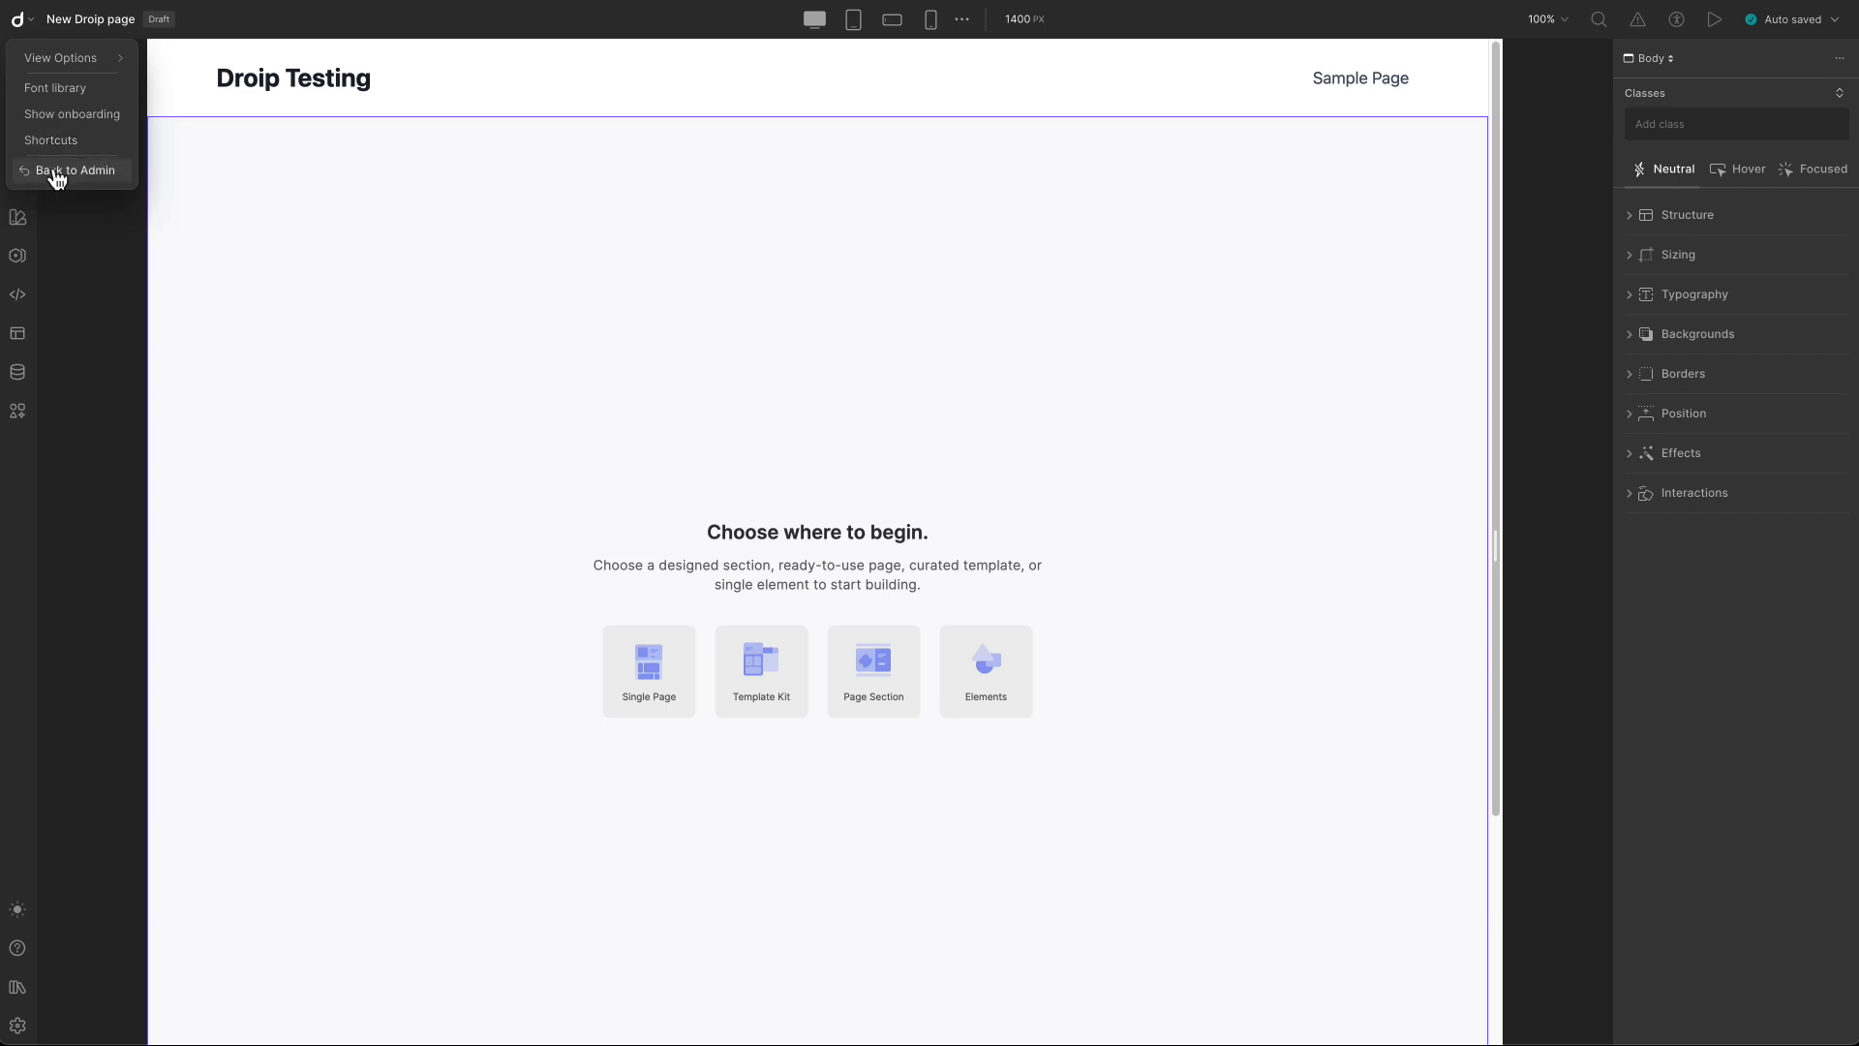
pyautogui.click(64, 22)
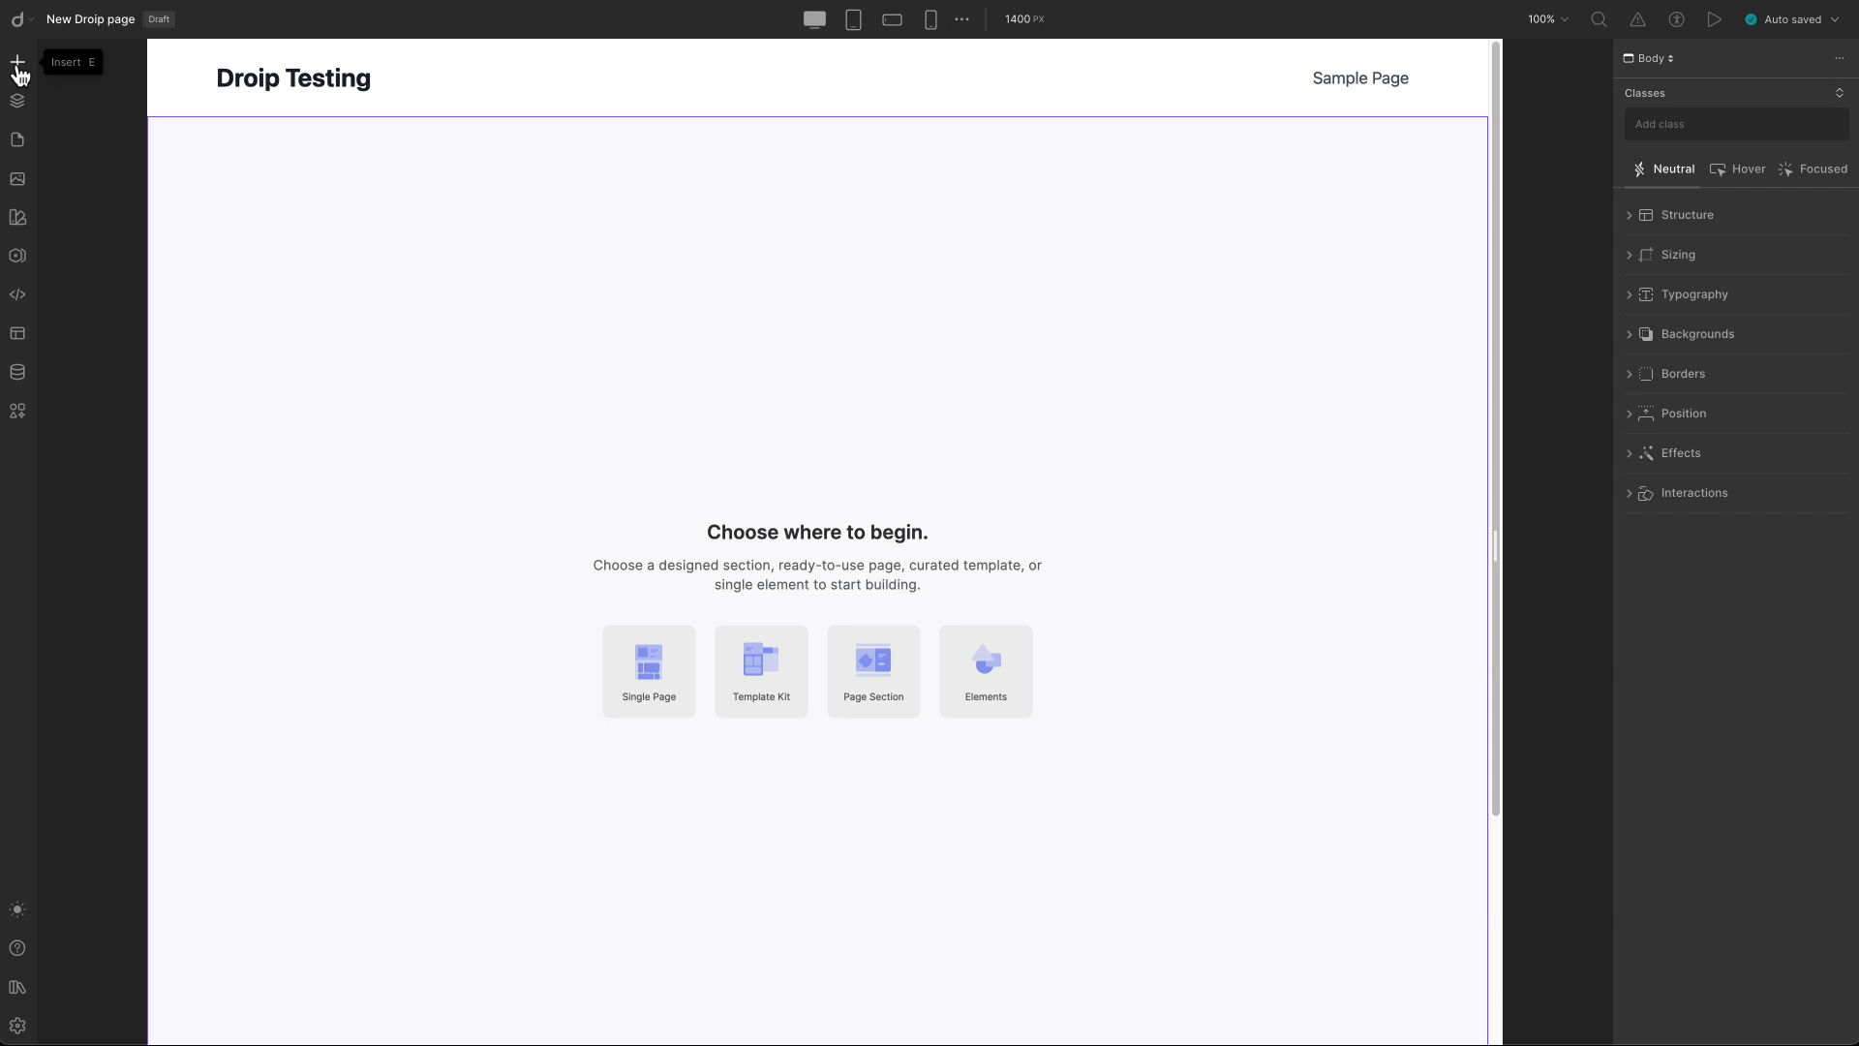
# Examine the insertable elements in the Layout, Basic, Media, Forms and Advanced groups.
pyautogui.click(19, 73)
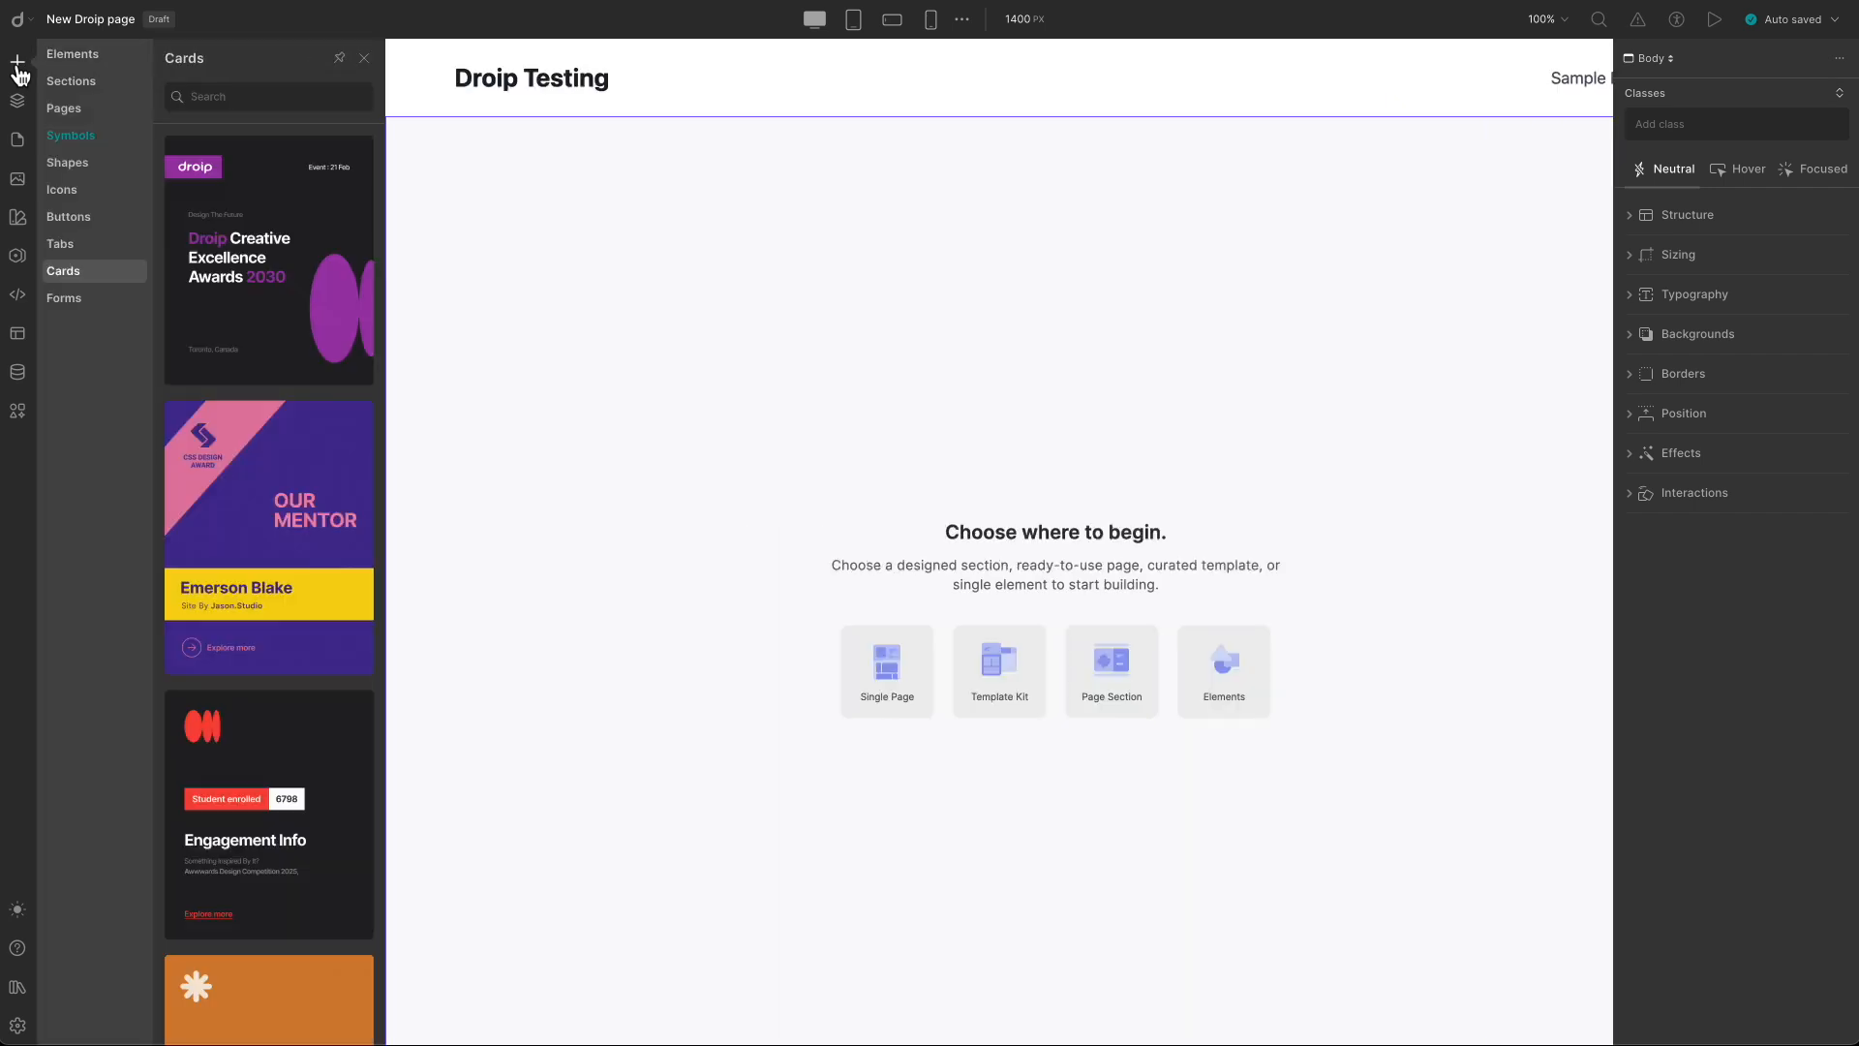
pyautogui.click(84, 62)
pyautogui.scroll(-1, 264, 213)
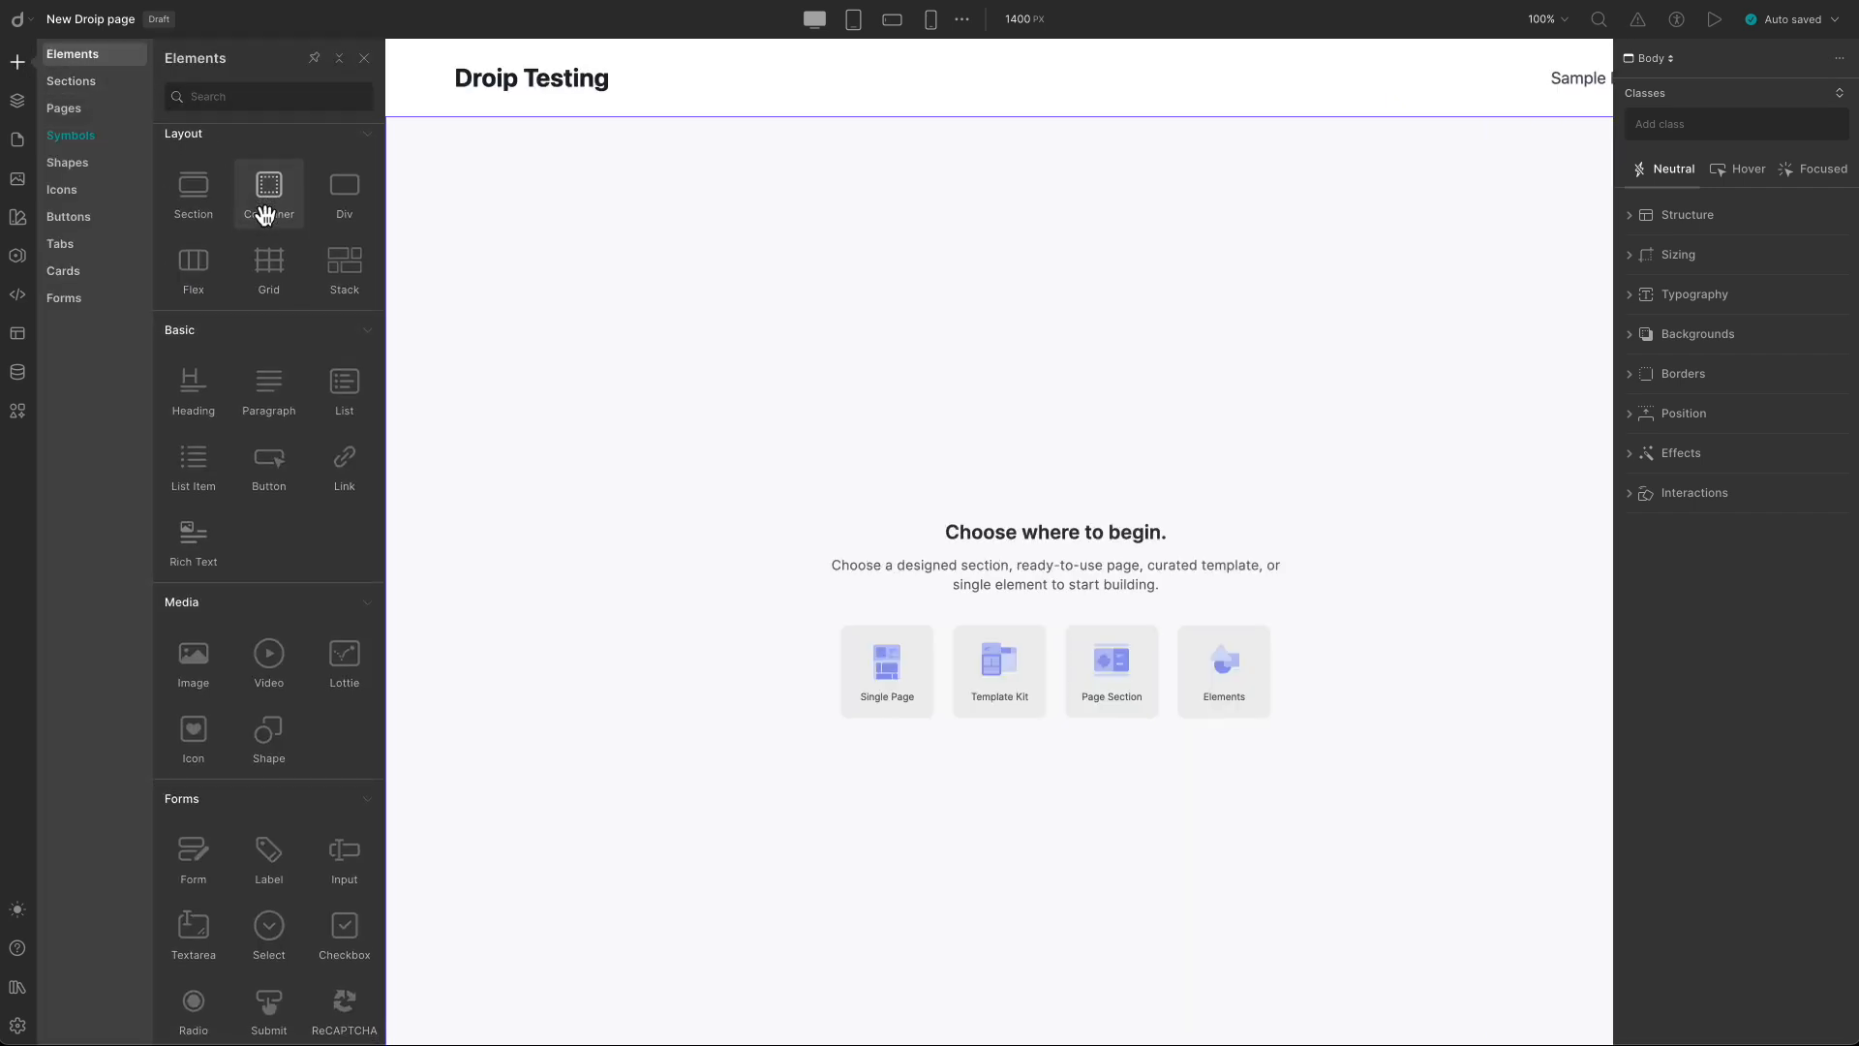
pyautogui.scroll(-1, 232, 224)
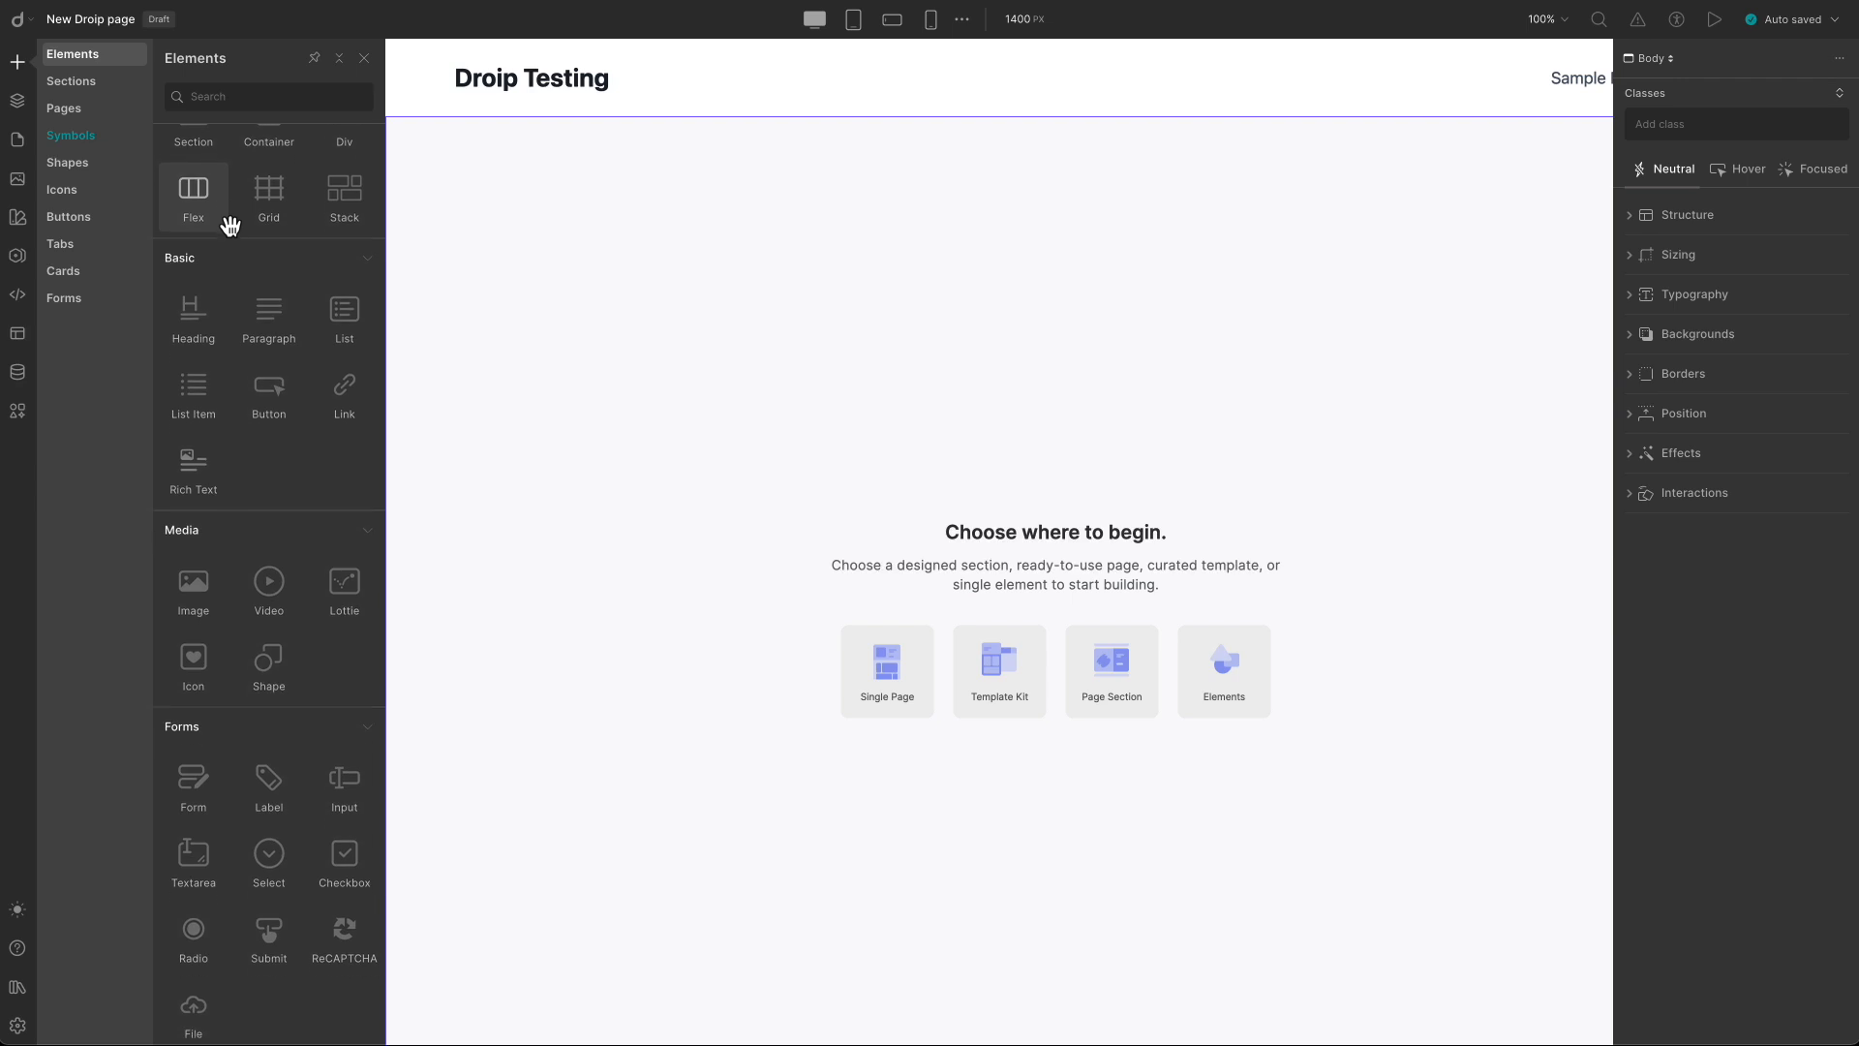
pyautogui.scroll(-1, 229, 230)
pyautogui.scroll(-4, 232, 214)
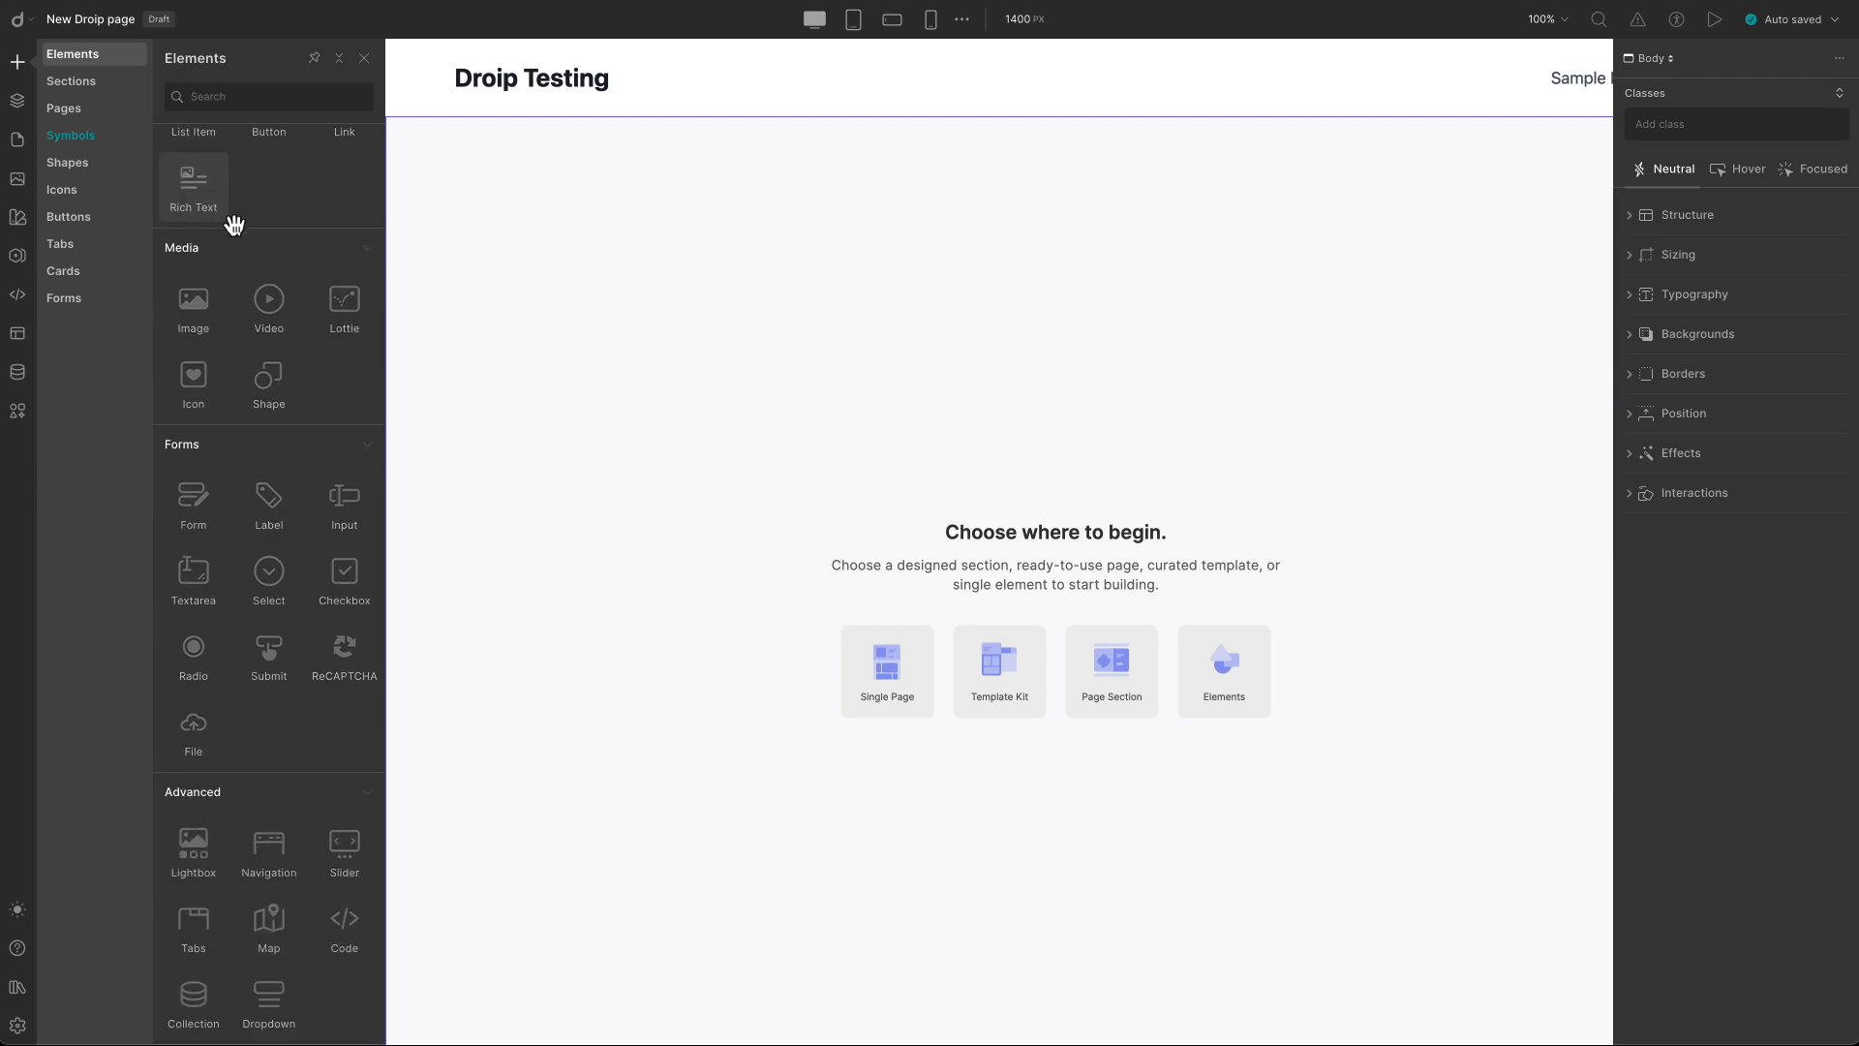
pyautogui.scroll(7, 232, 221)
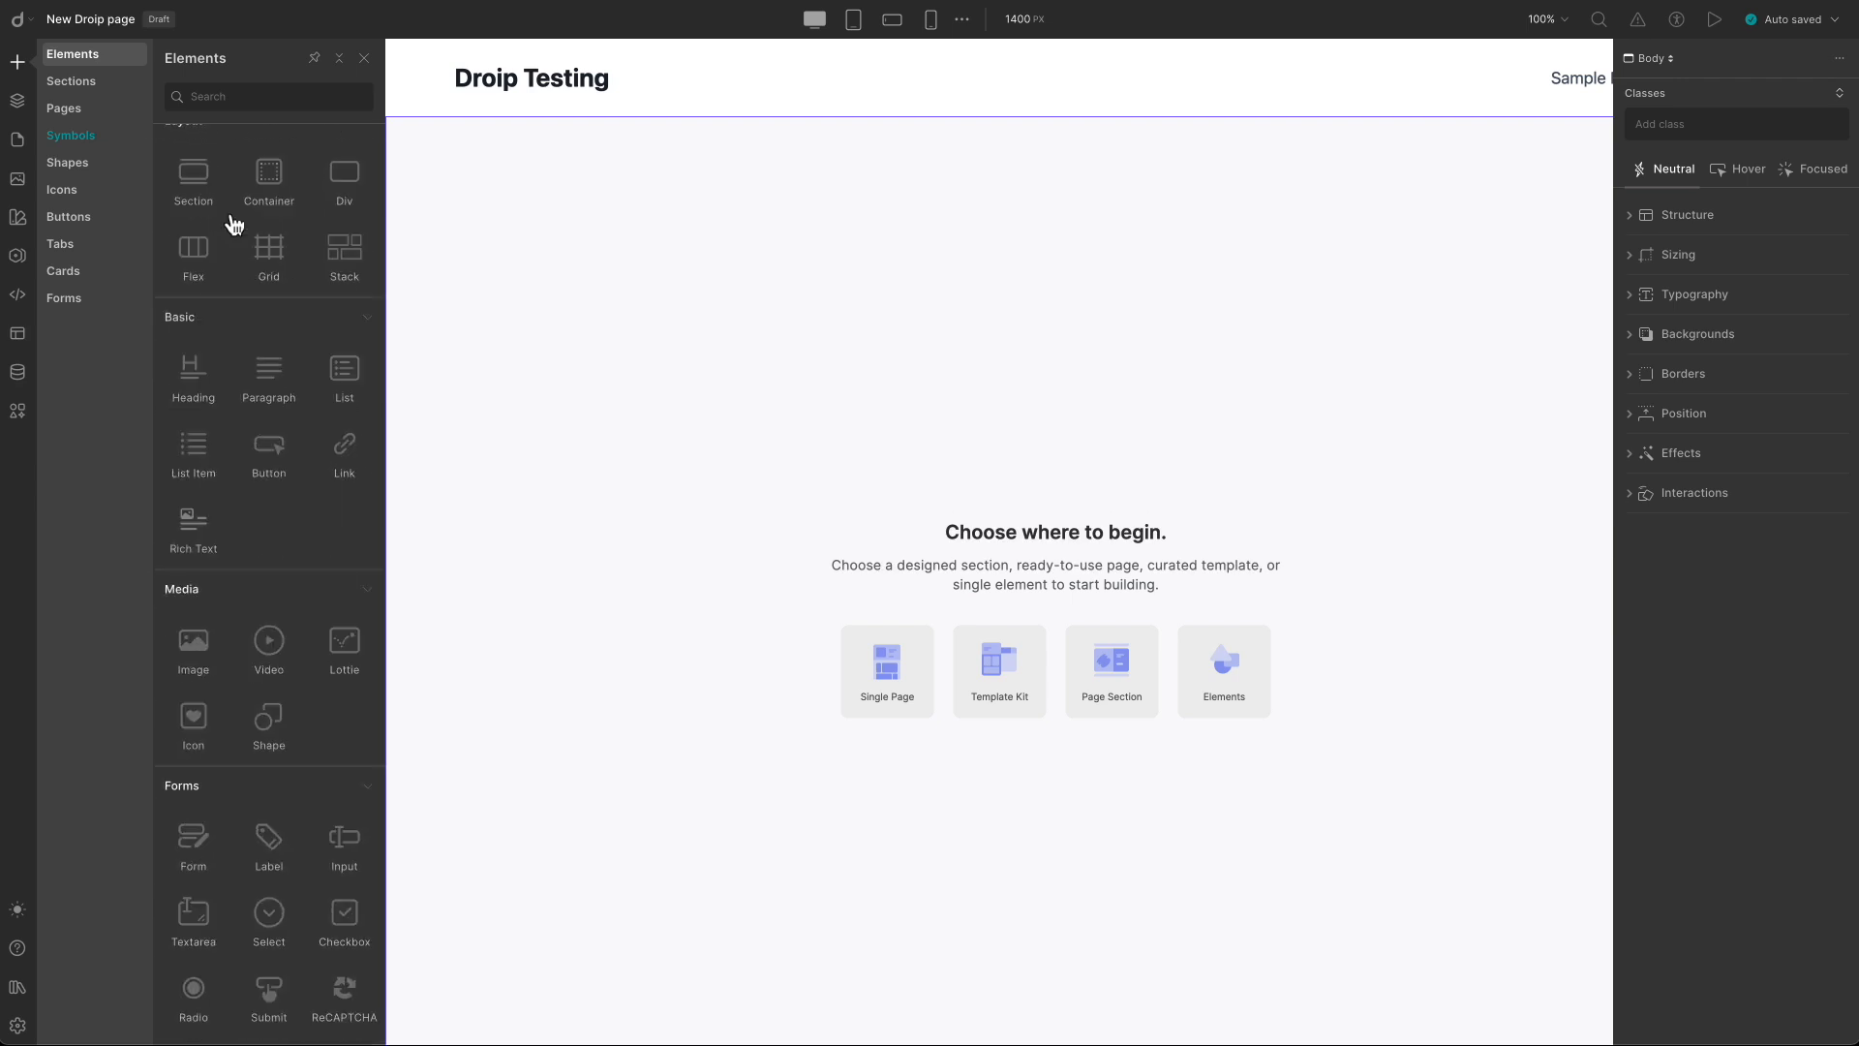
# Browse the insertable Sections, Pages, Symbols, Shapes, Icons, Buttons, Tabs, Cards and Forms.
pyautogui.click(80, 83)
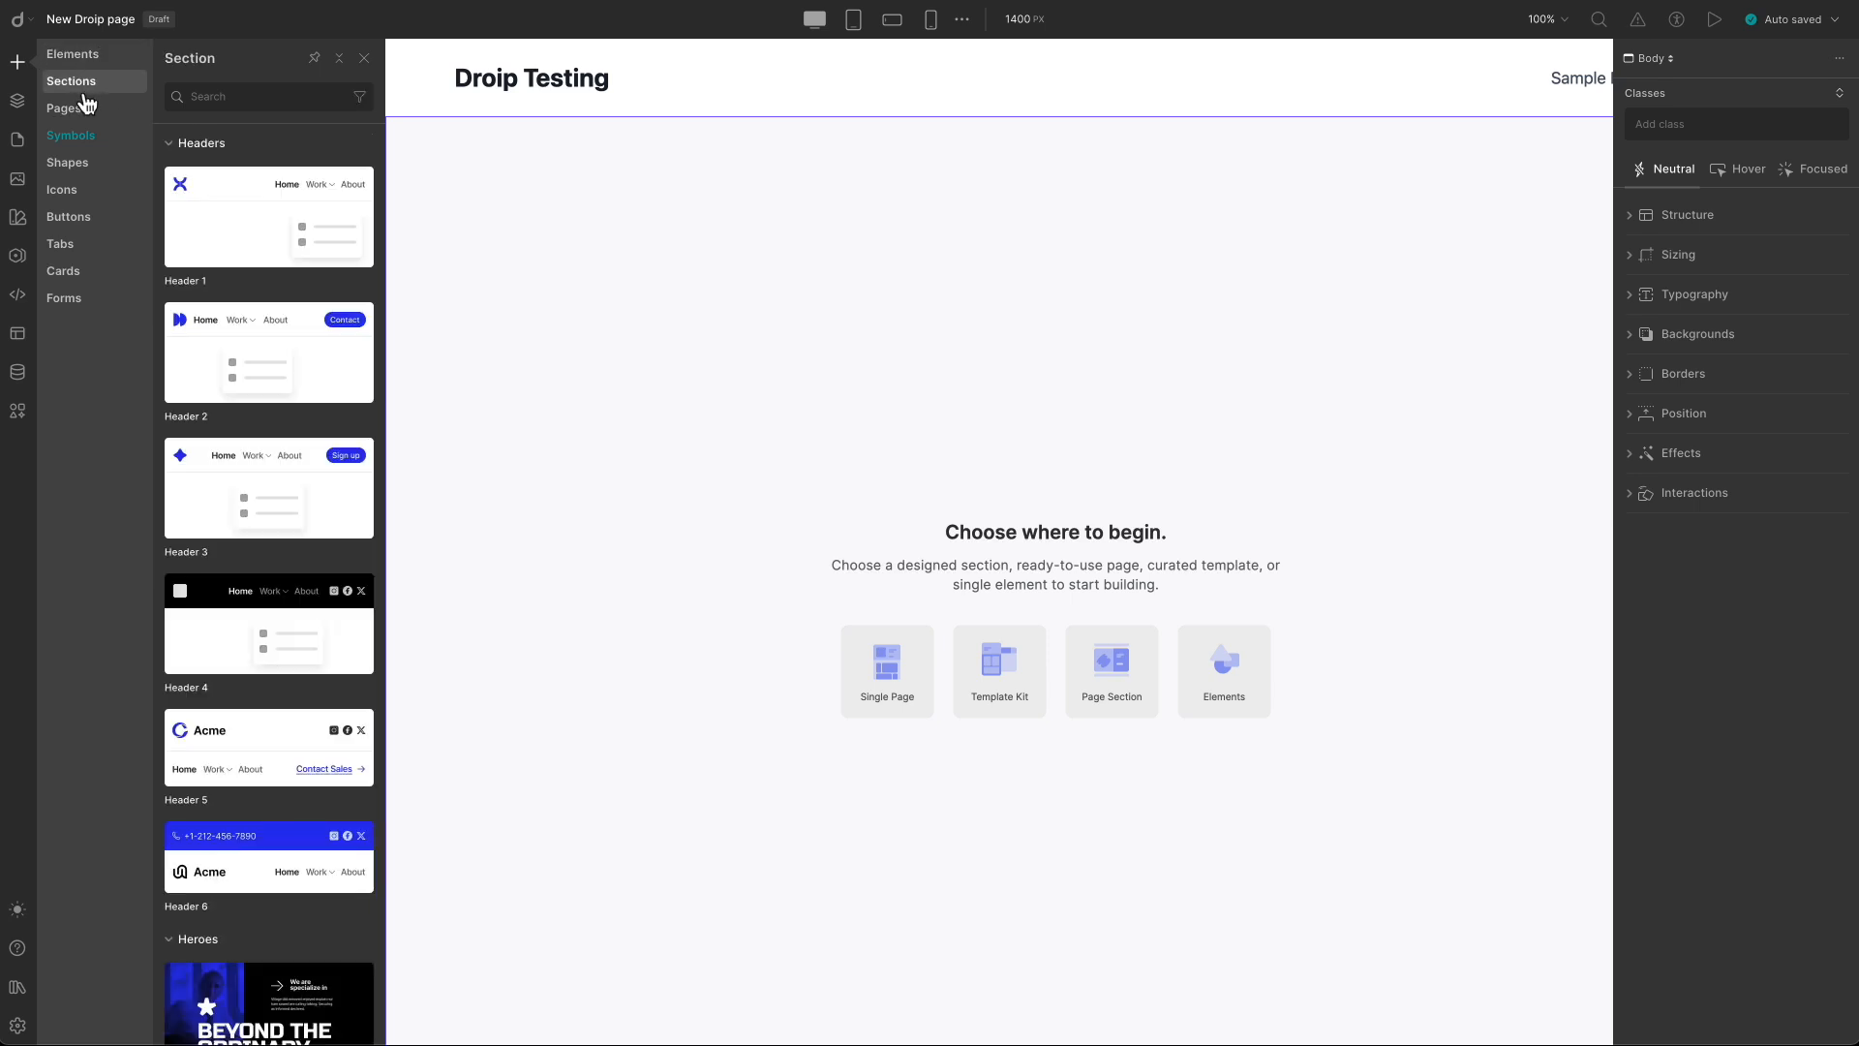
pyautogui.click(75, 113)
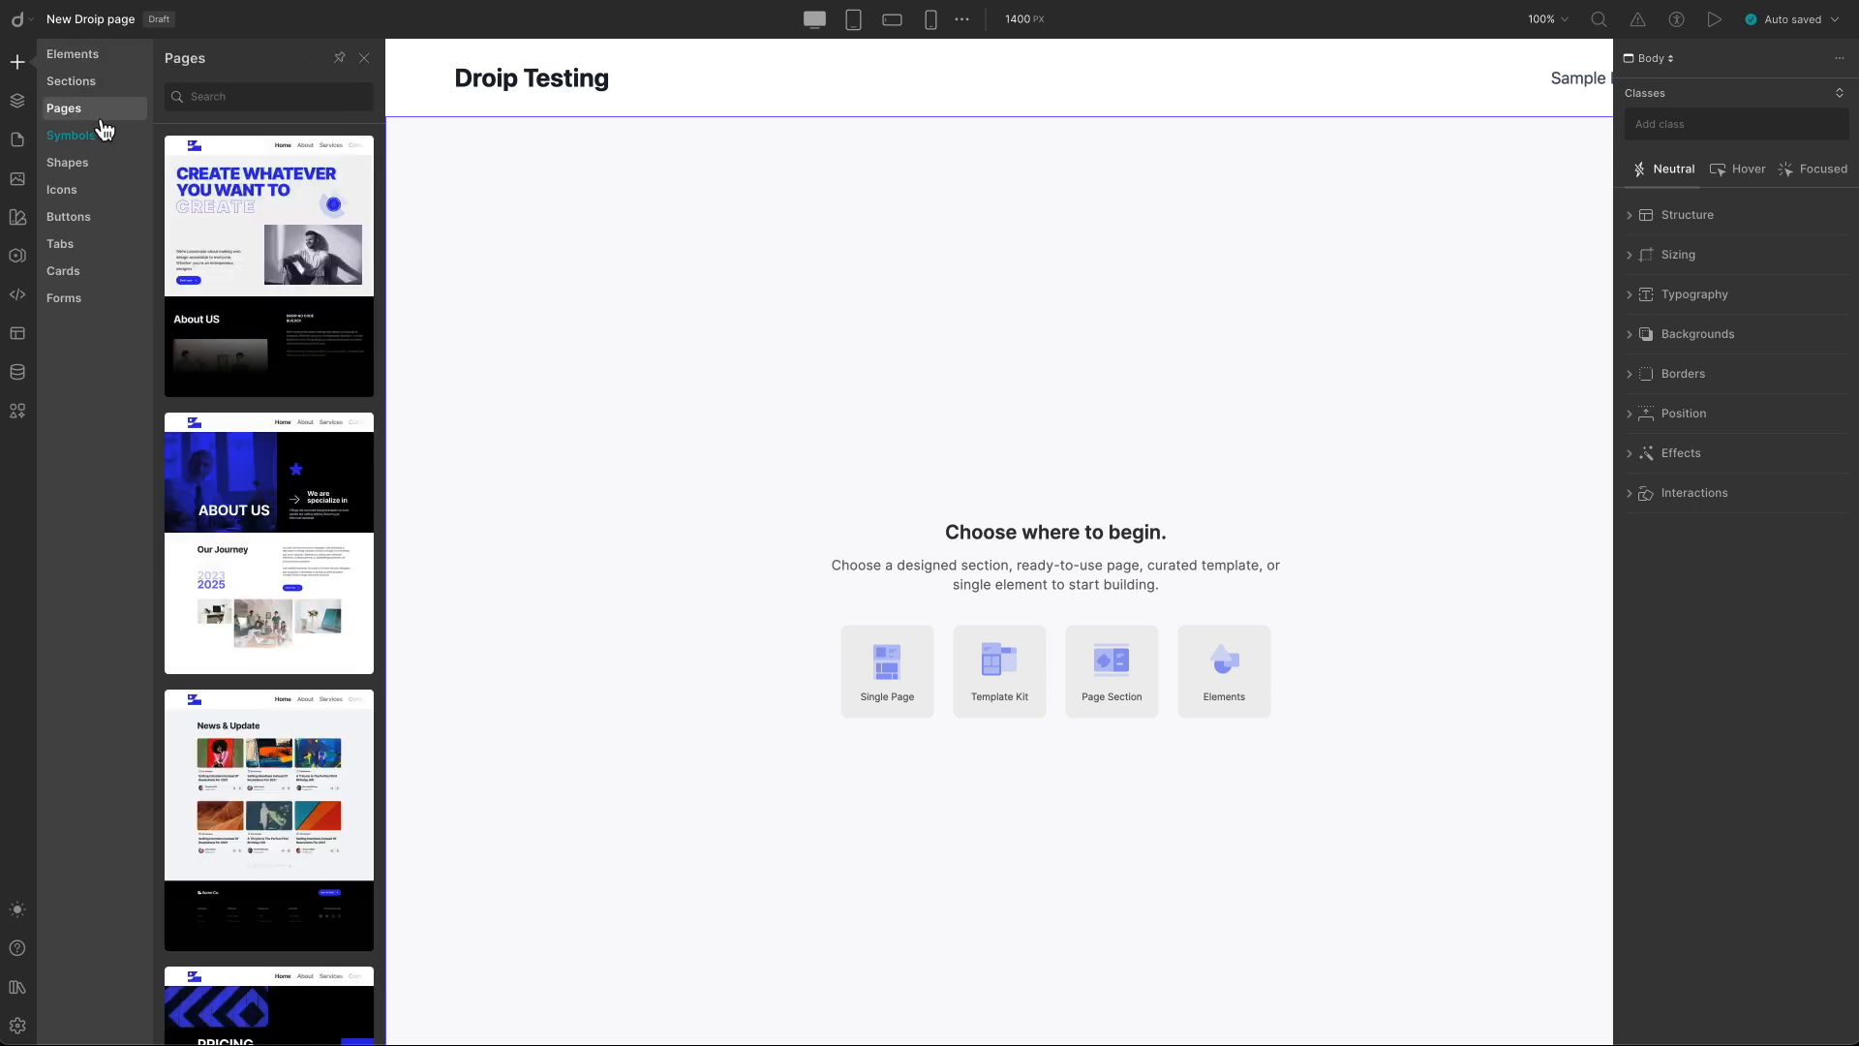
pyautogui.click(102, 139)
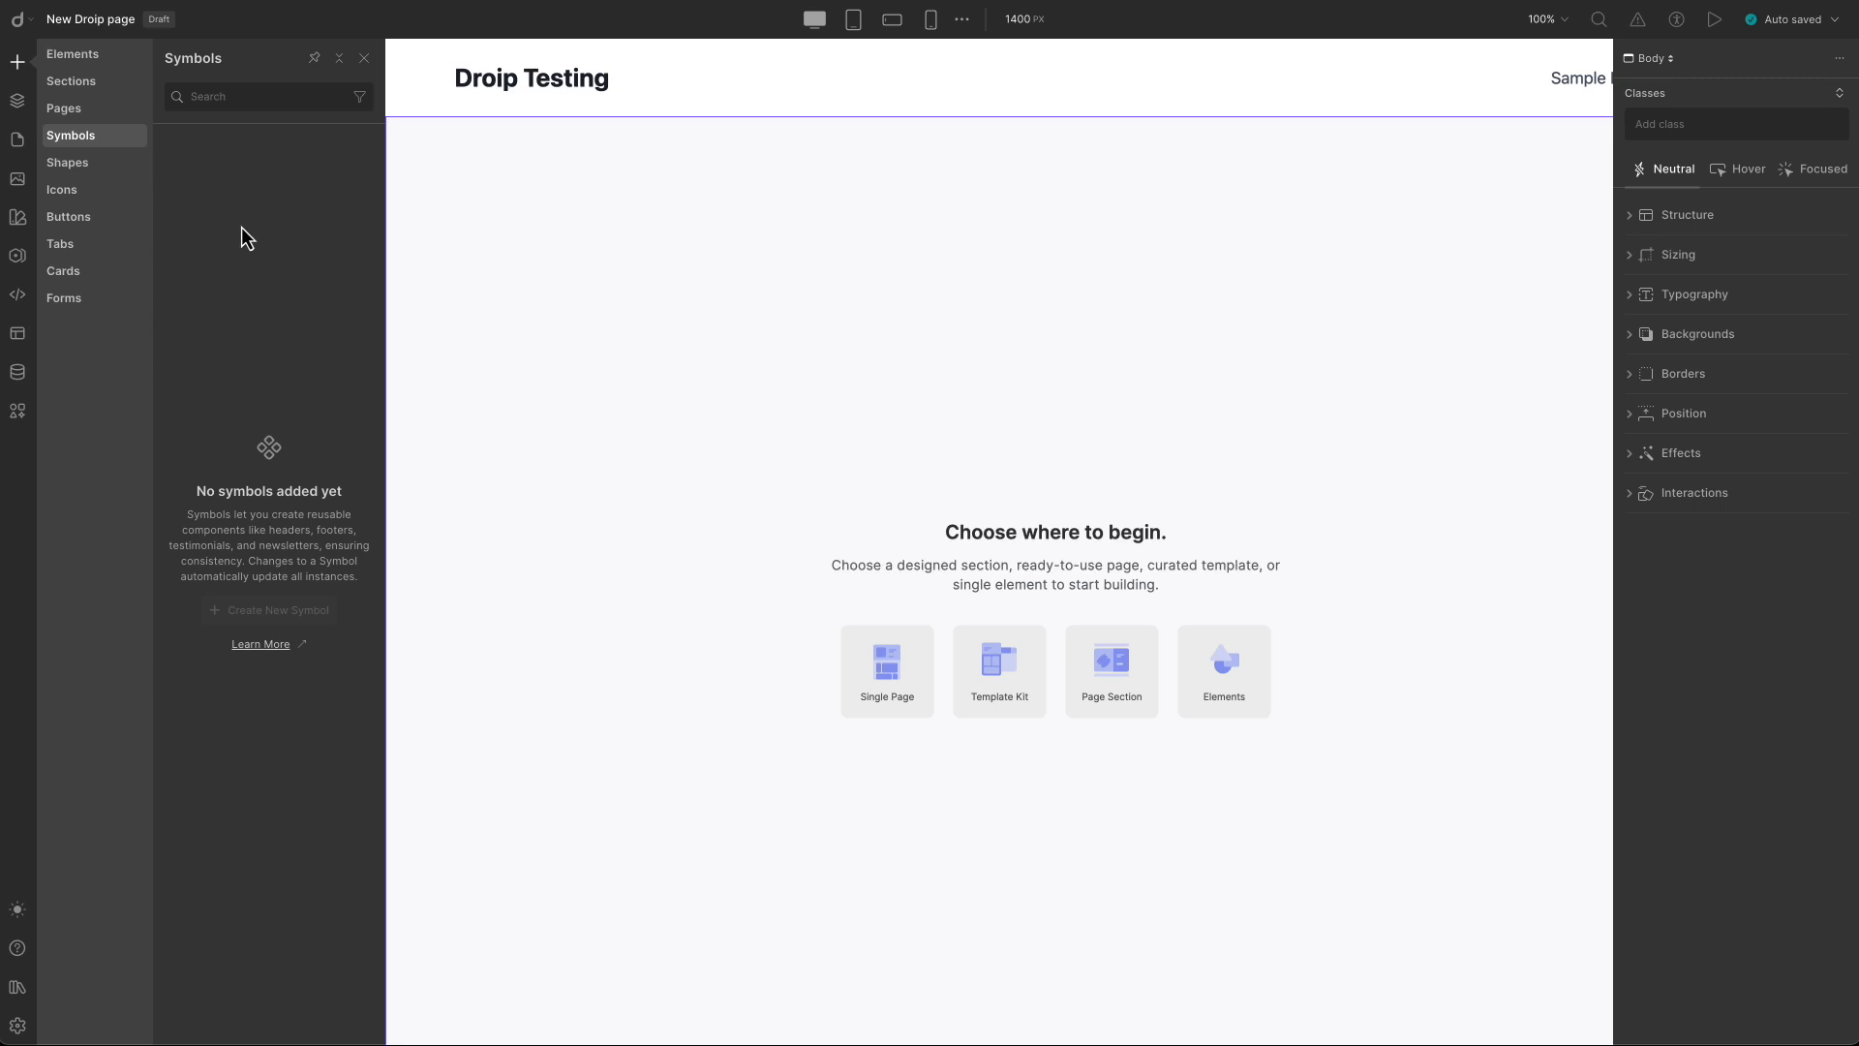
pyautogui.click(97, 166)
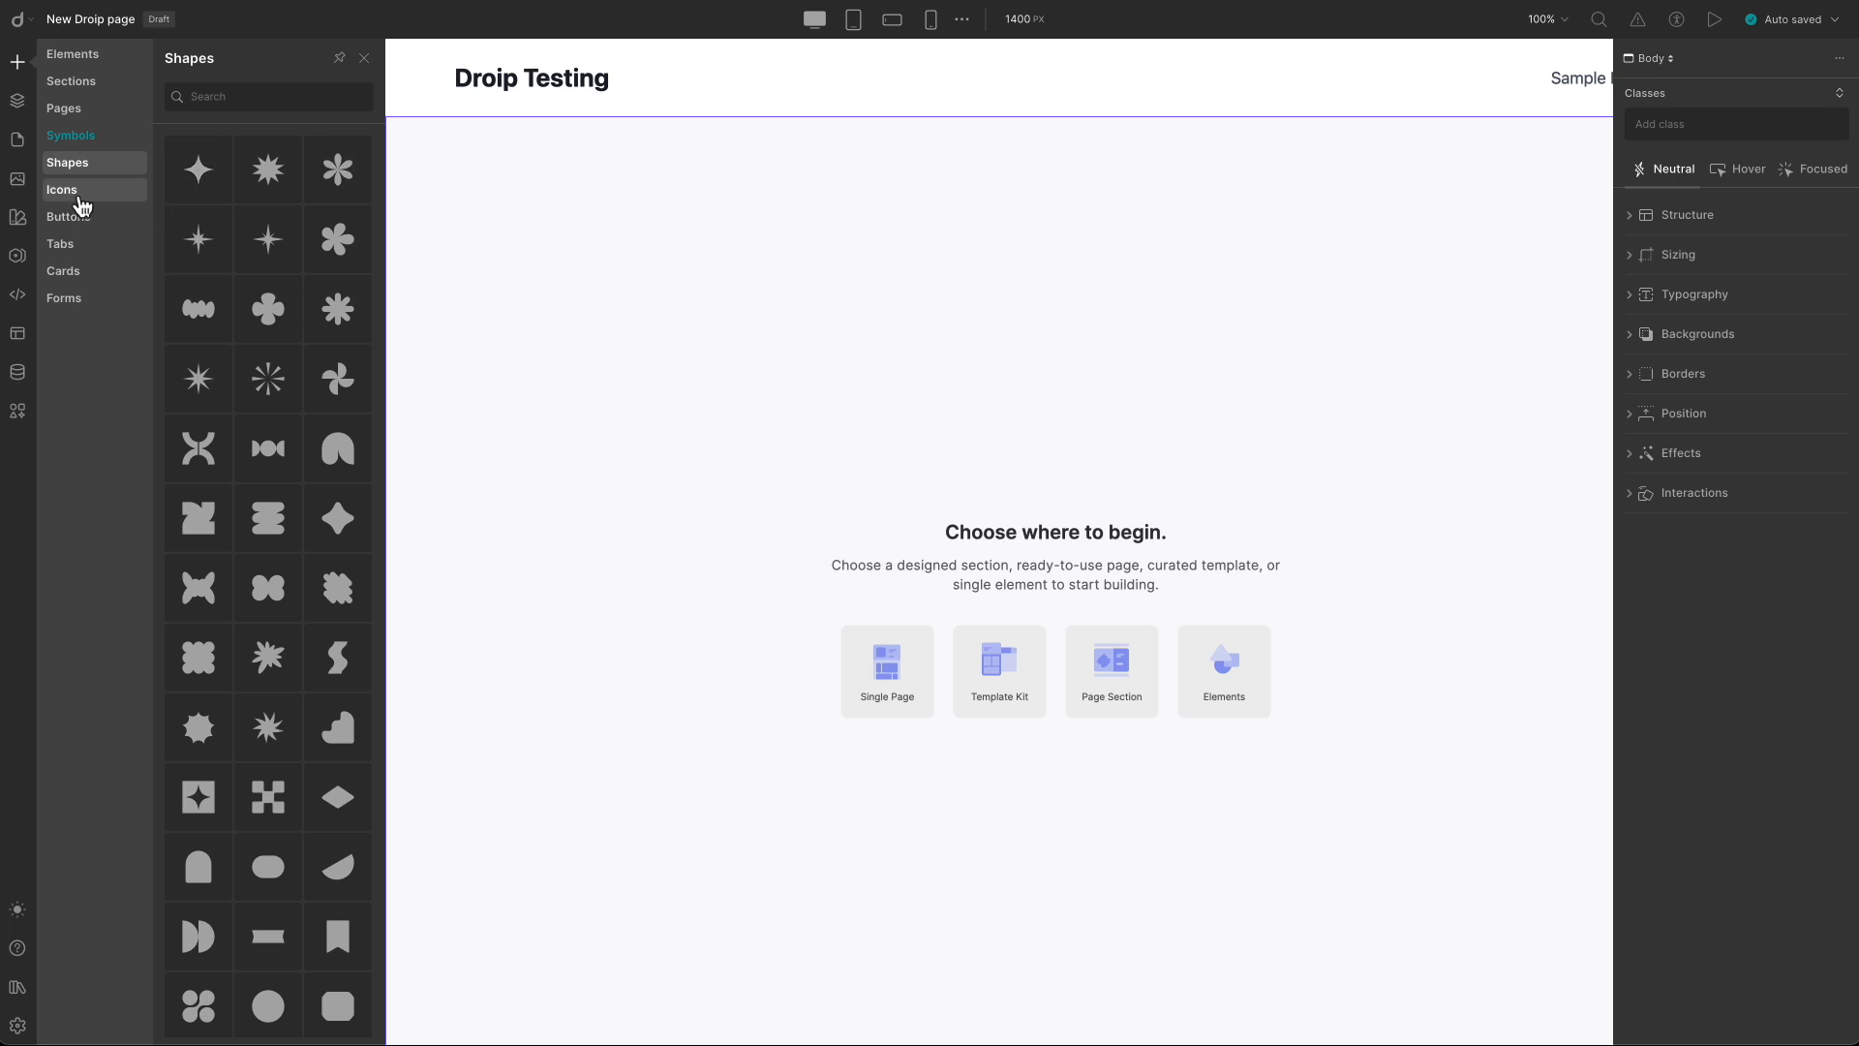
pyautogui.click(79, 193)
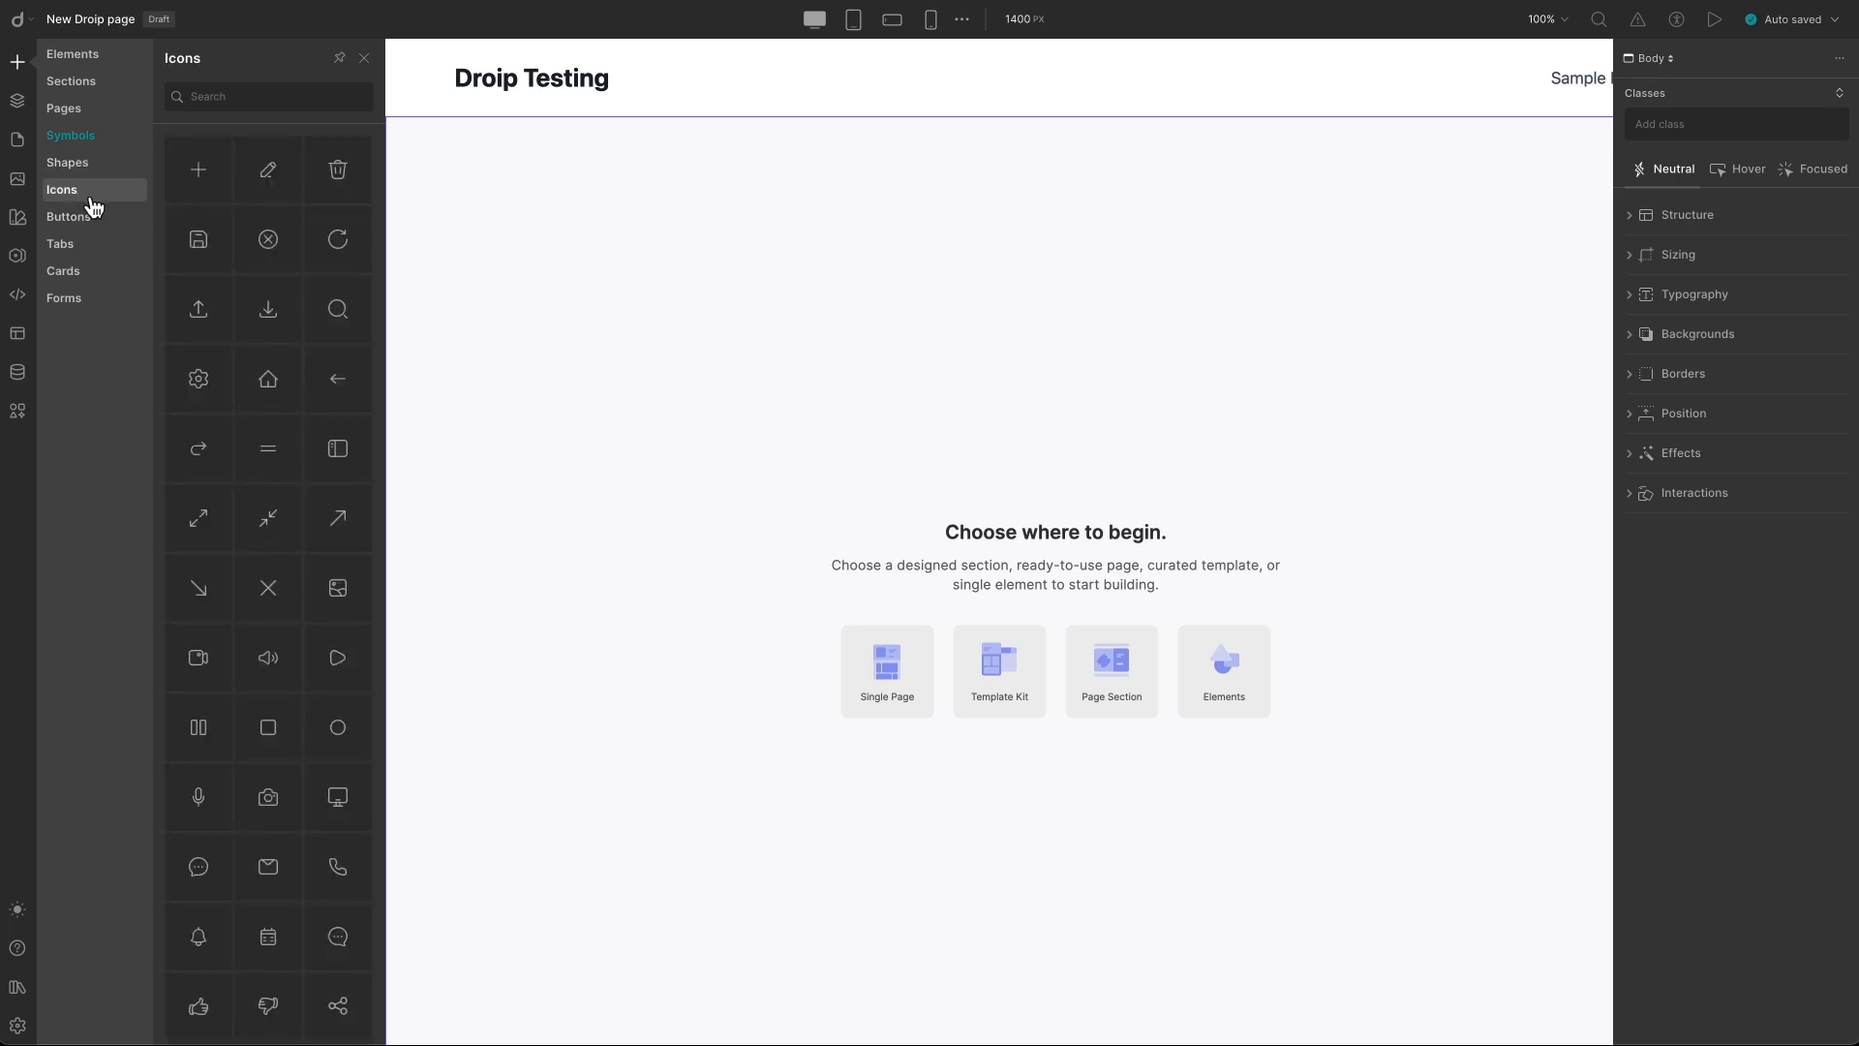
pyautogui.click(96, 217)
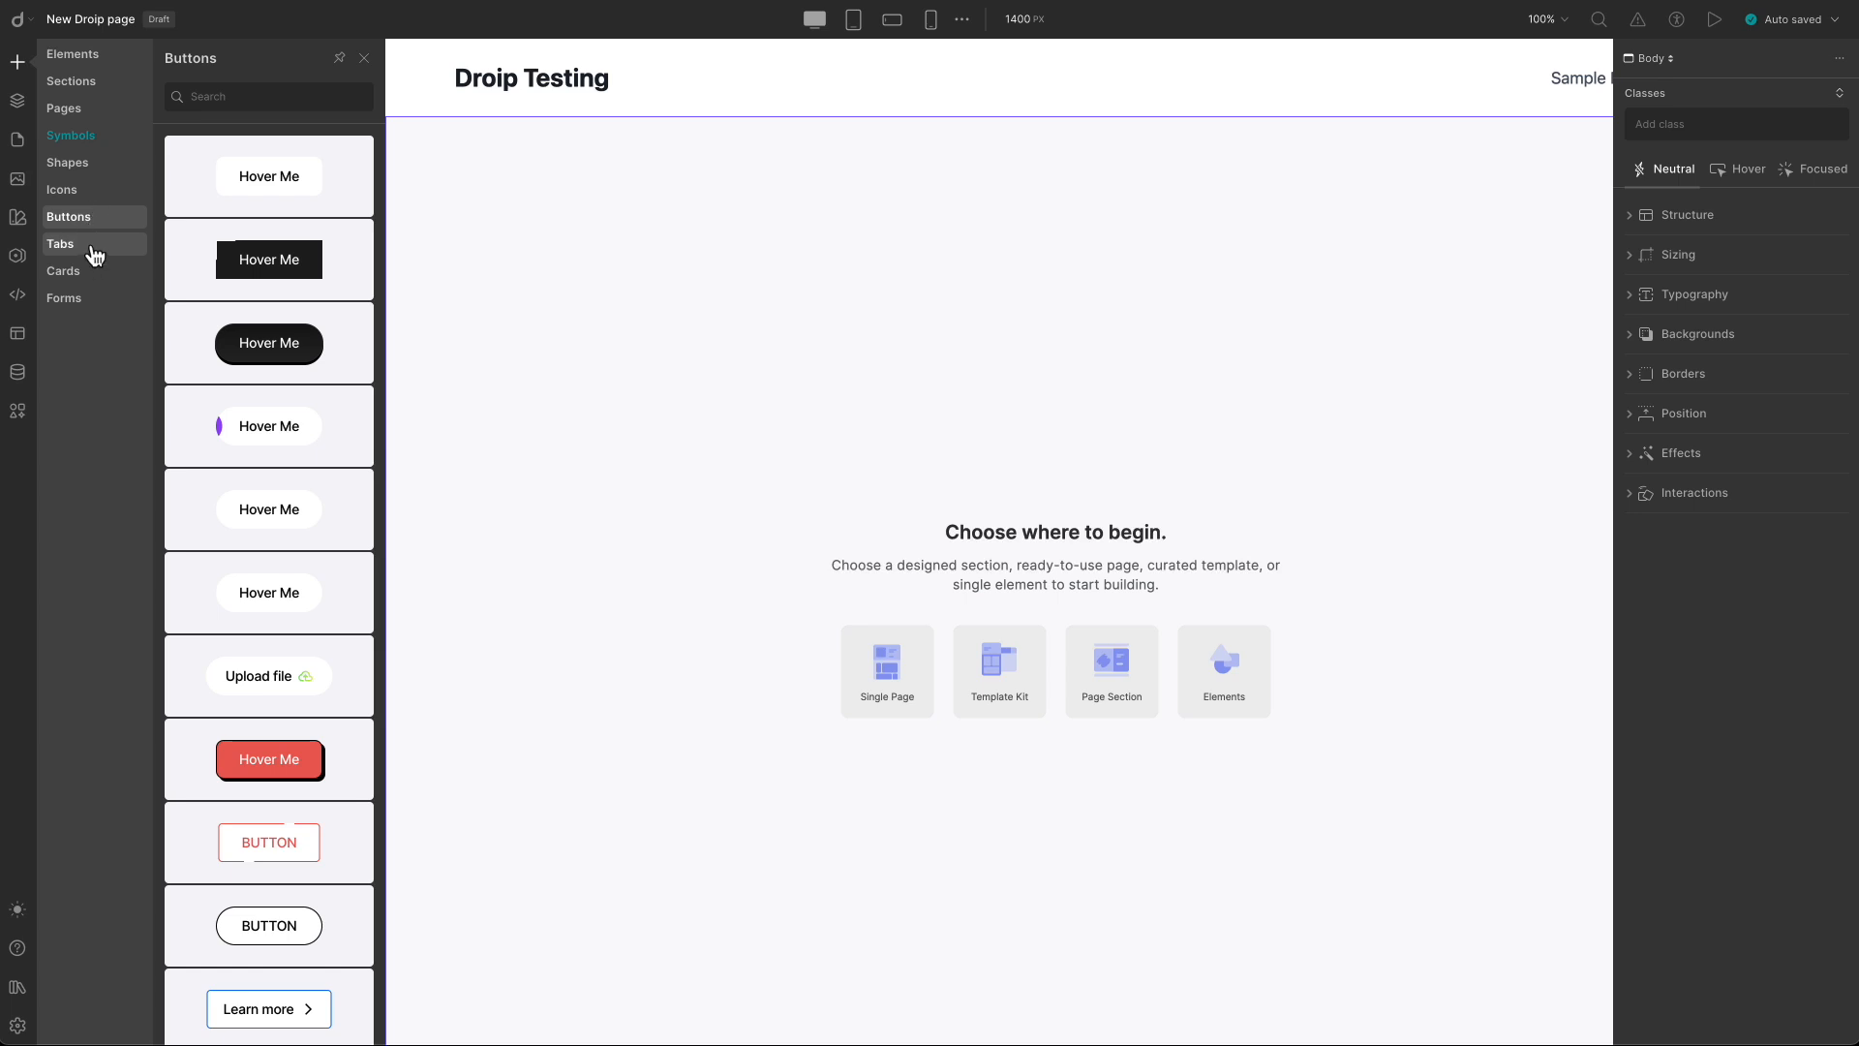
pyautogui.click(96, 254)
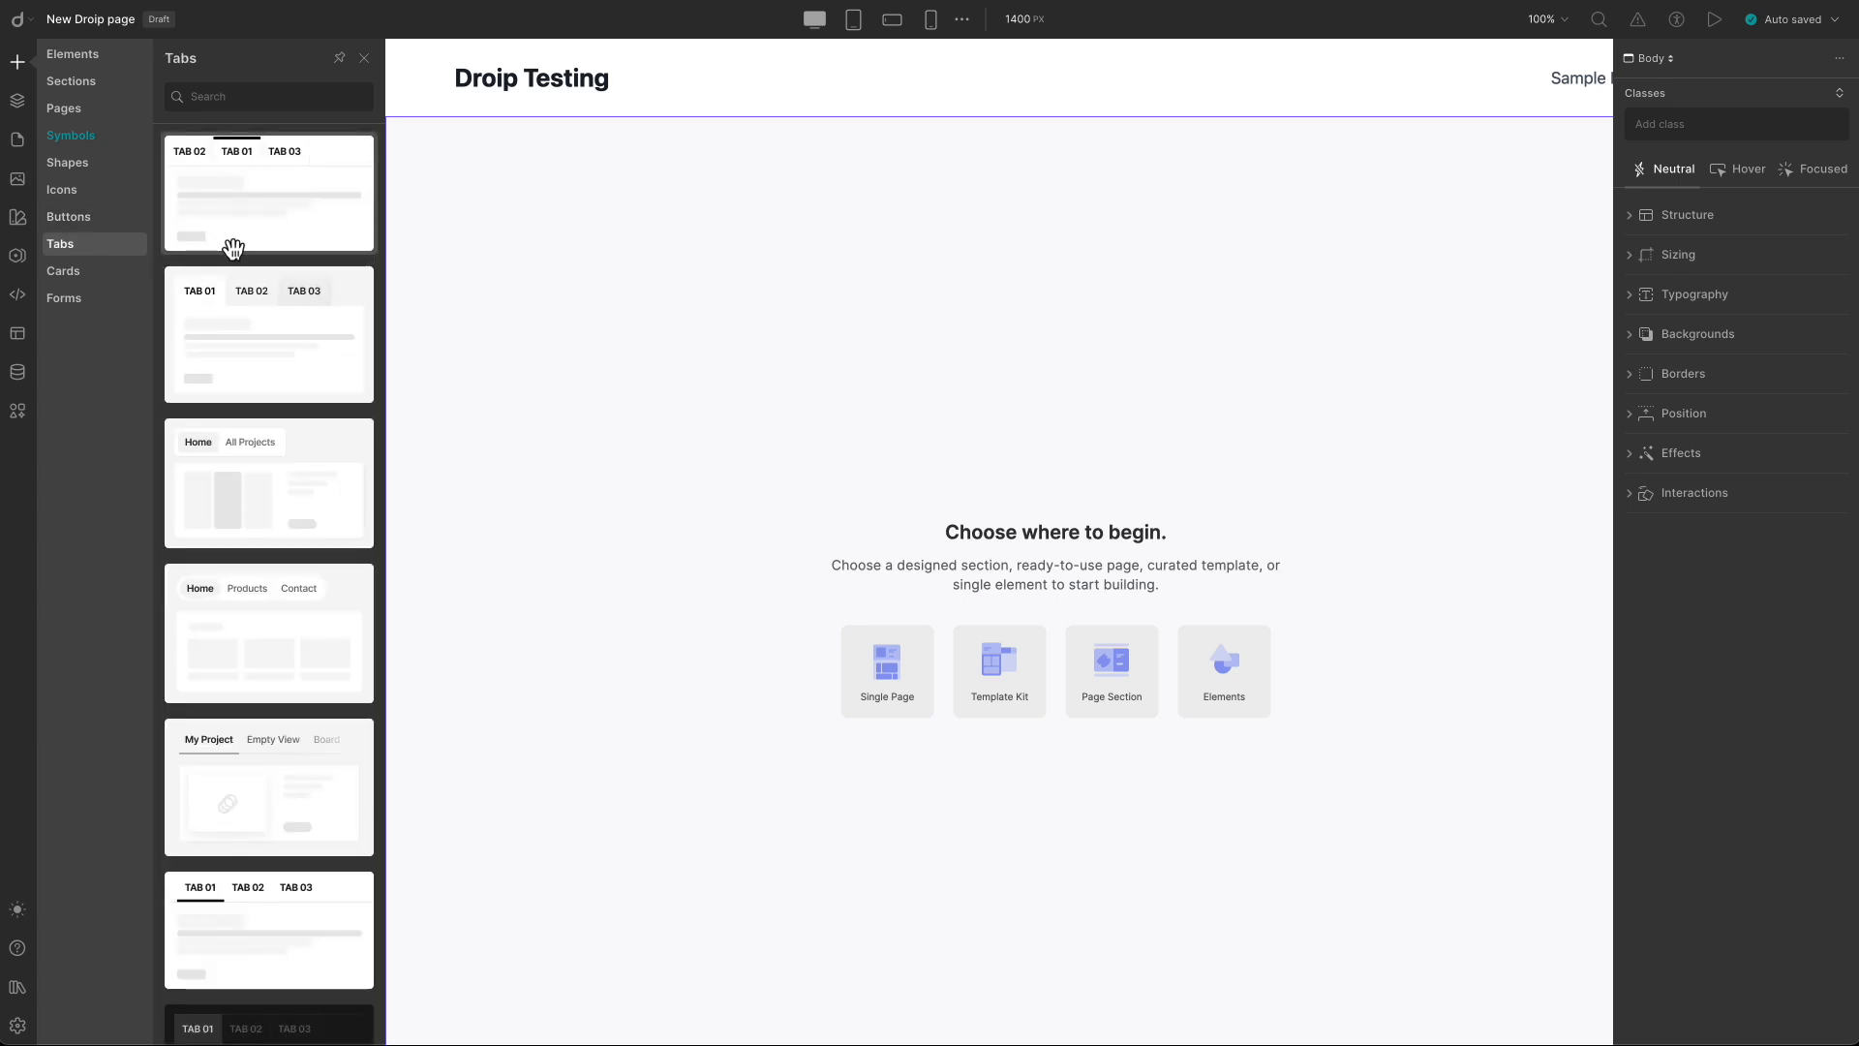
pyautogui.click(94, 276)
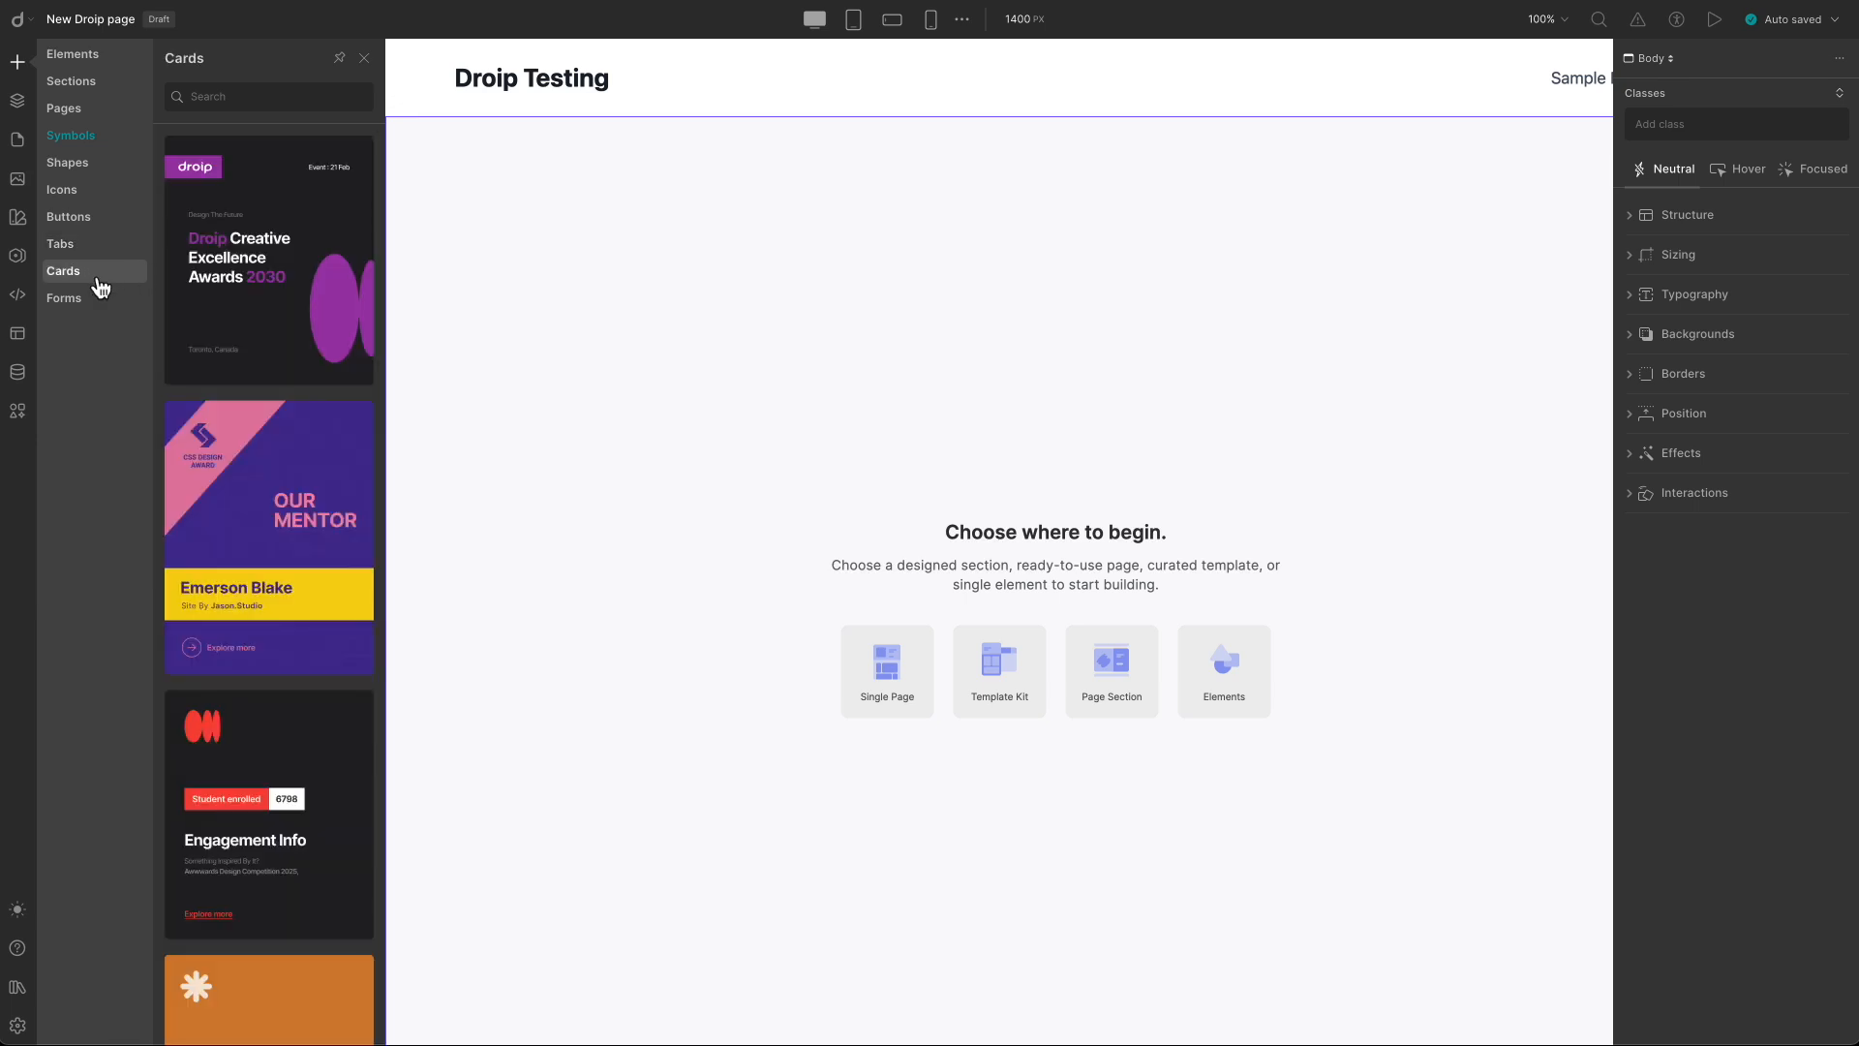
pyautogui.click(101, 299)
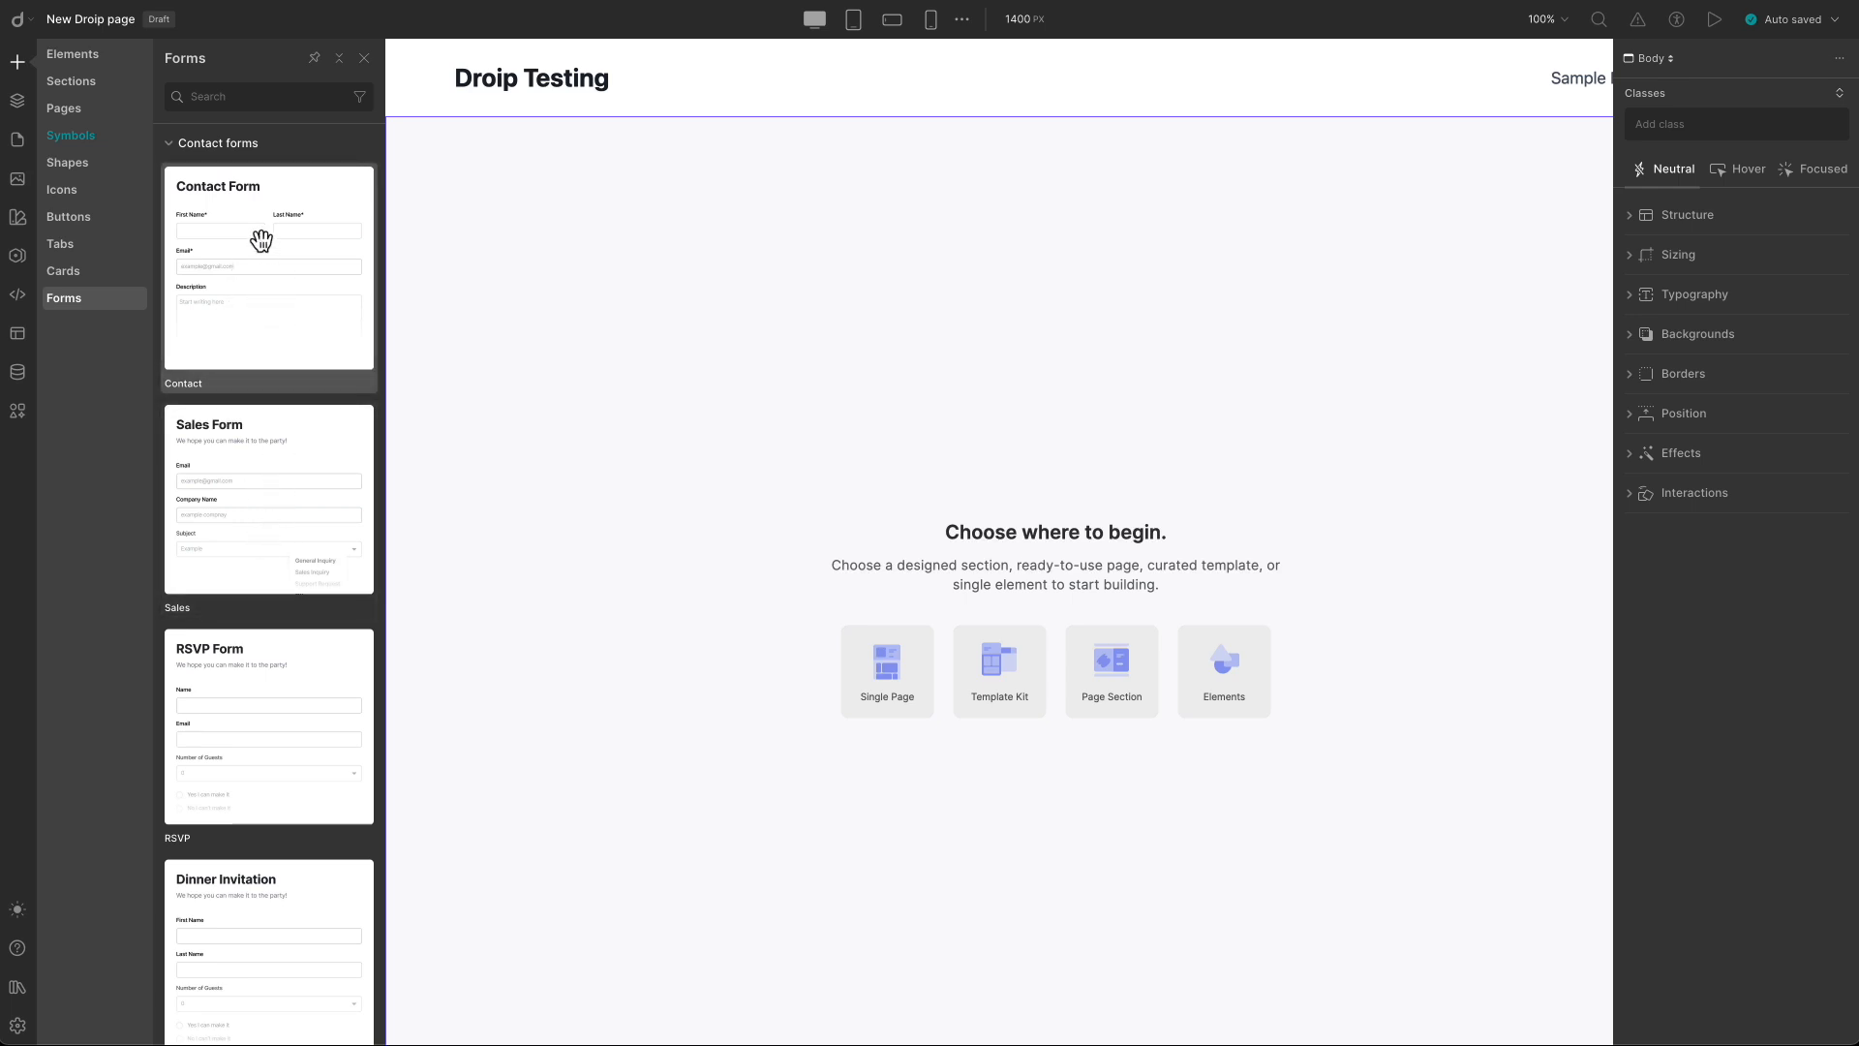
# View the new page's layer structure and the list of the site's pages.
pyautogui.click(18, 103)
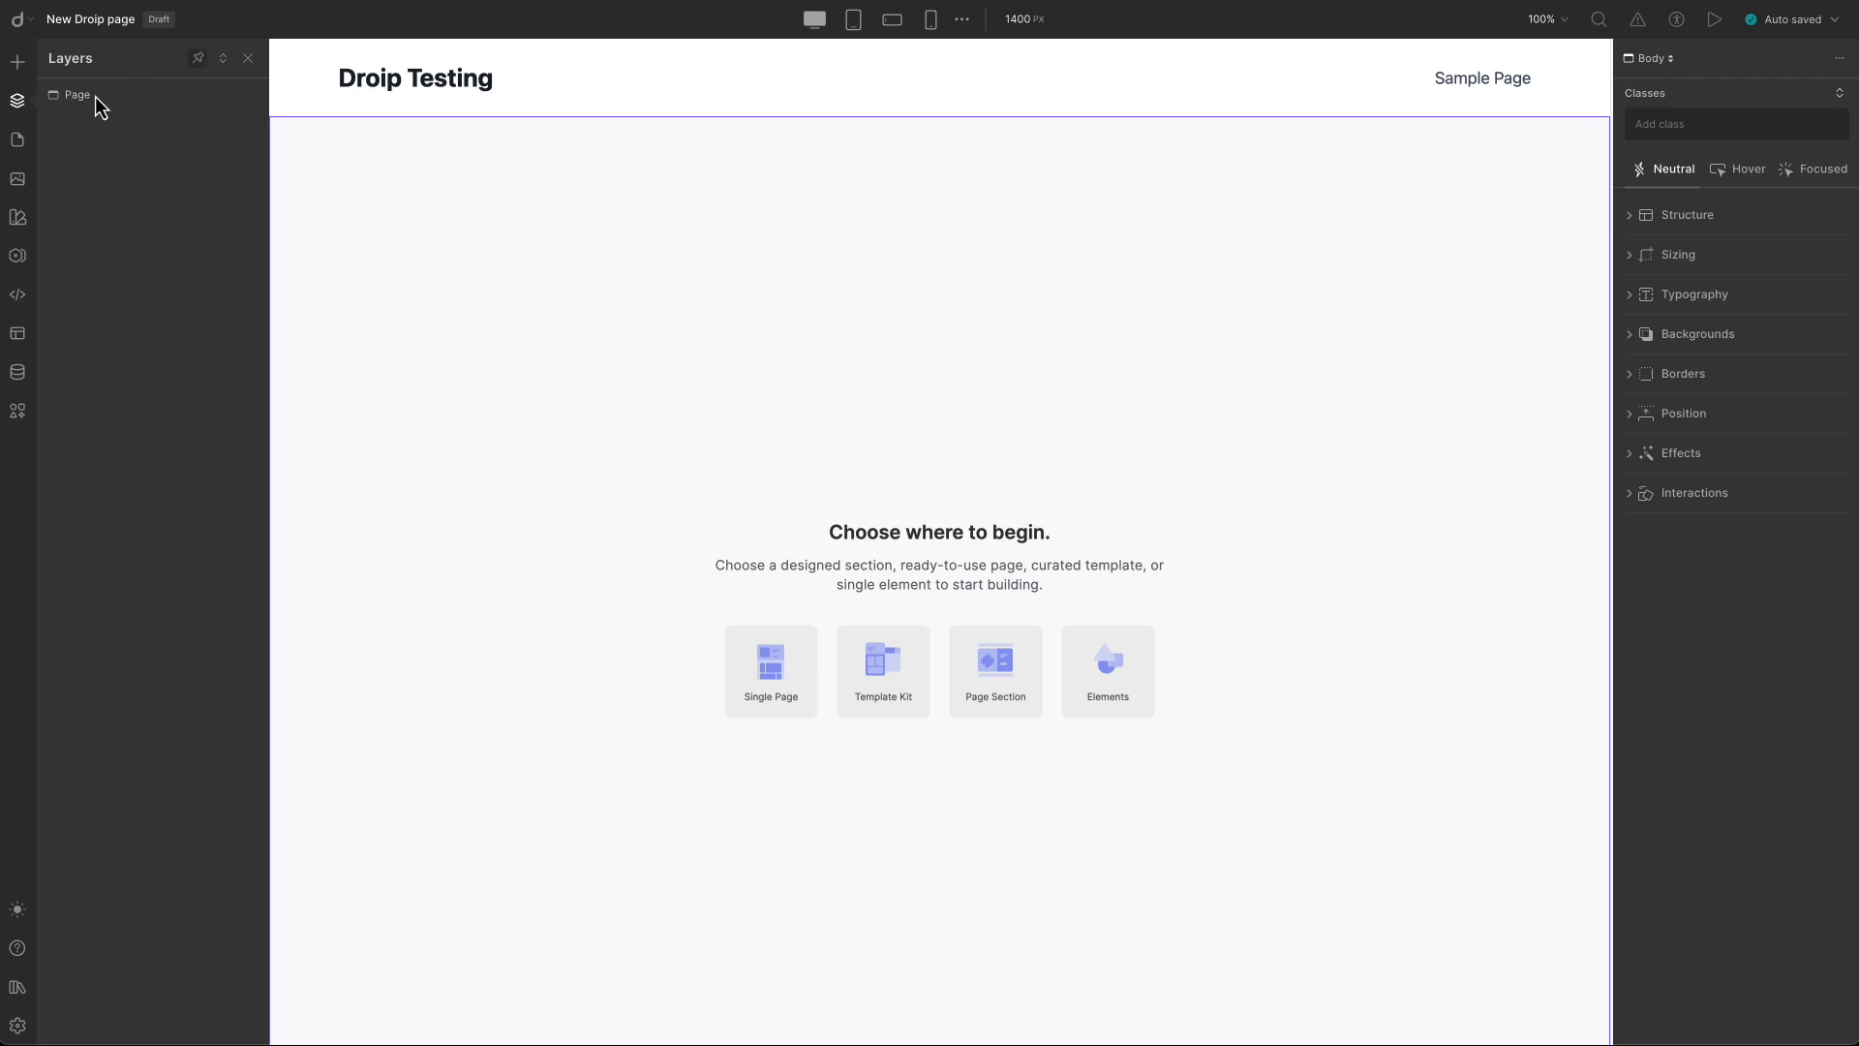
pyautogui.click(19, 142)
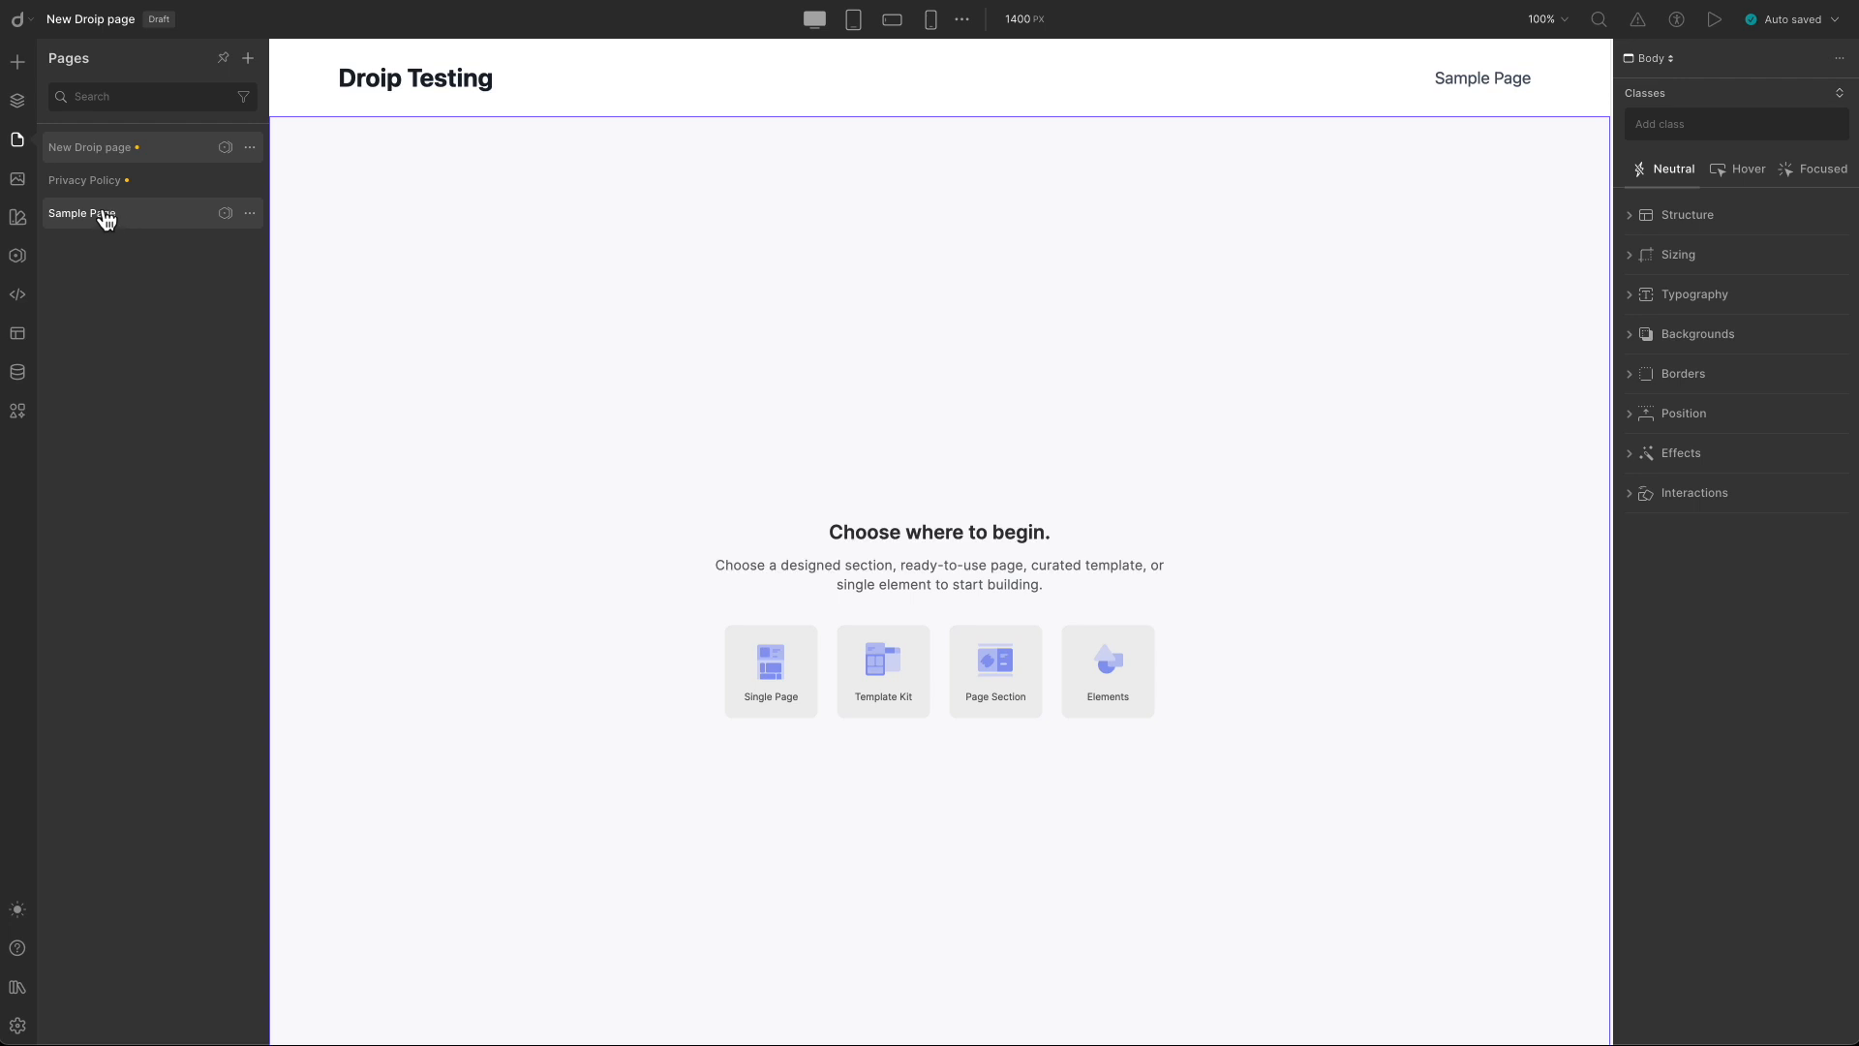
# Examine the New Droip page's general, SEO and custom code settings and its management options such as export and import.
pyautogui.click(250, 147)
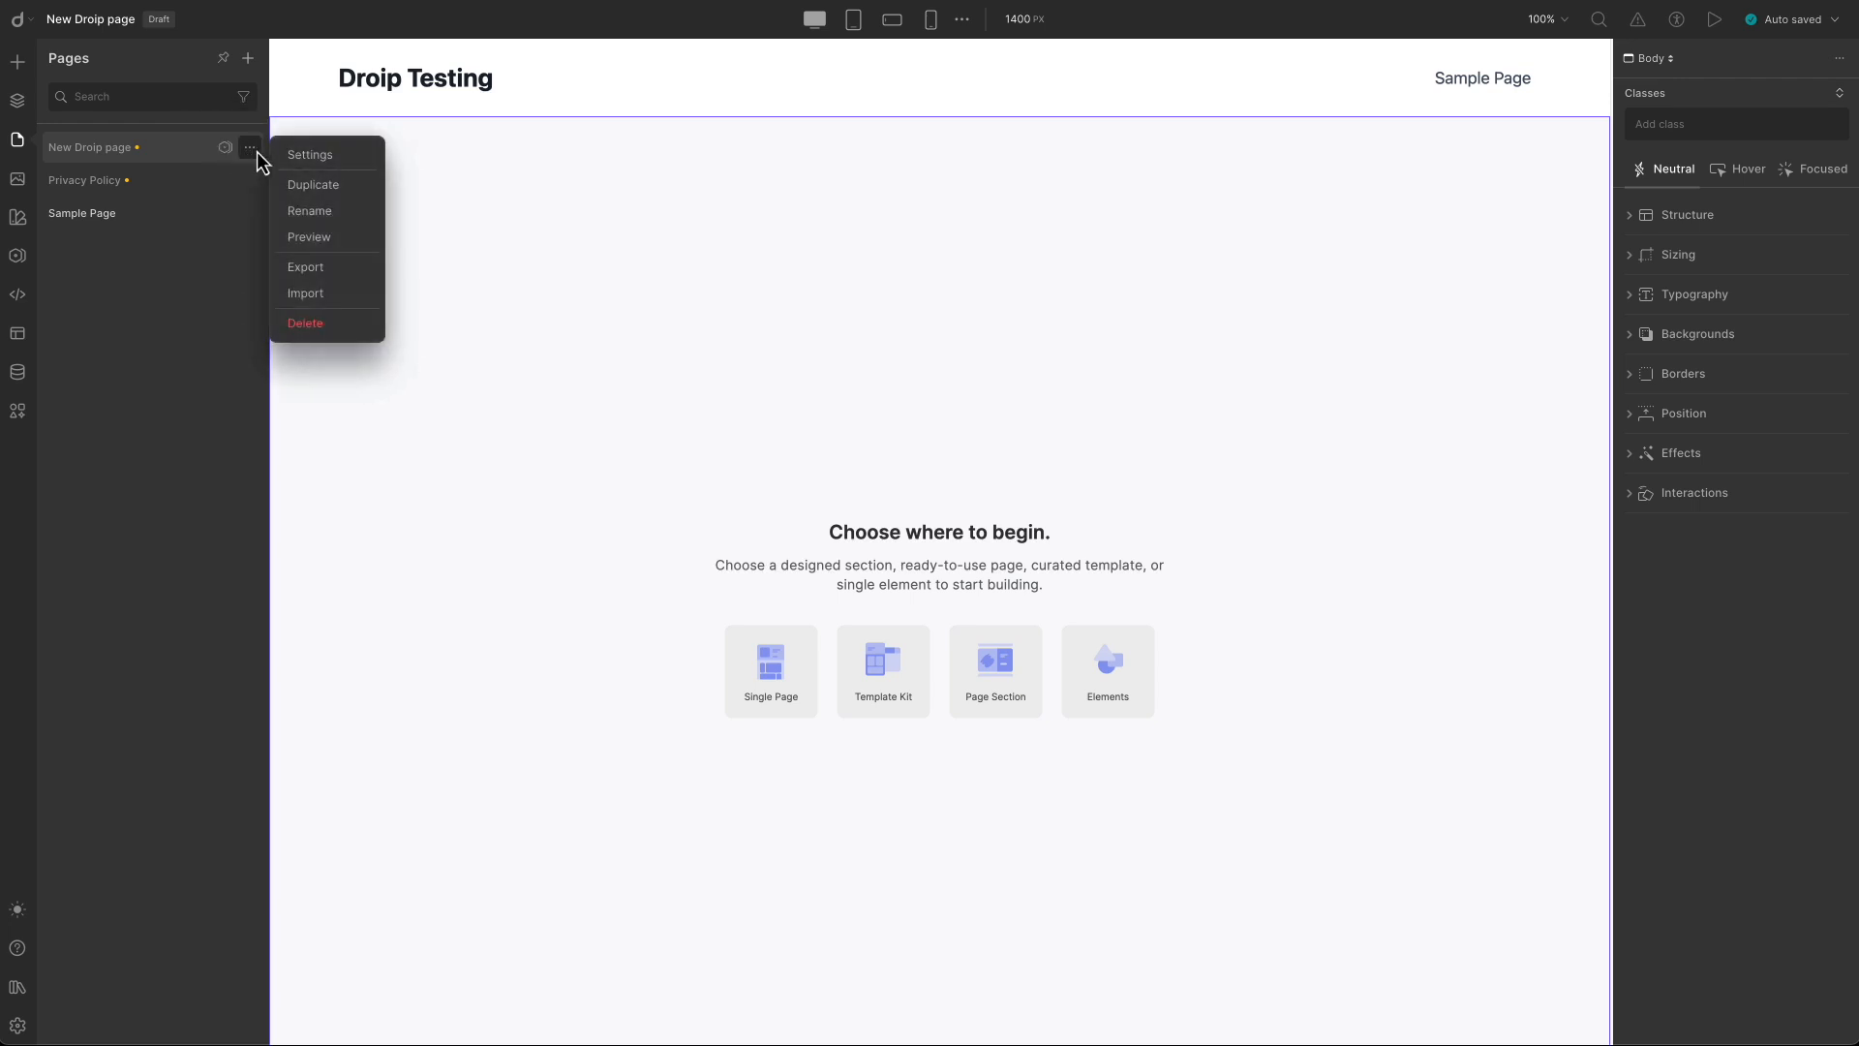
pyautogui.click(308, 161)
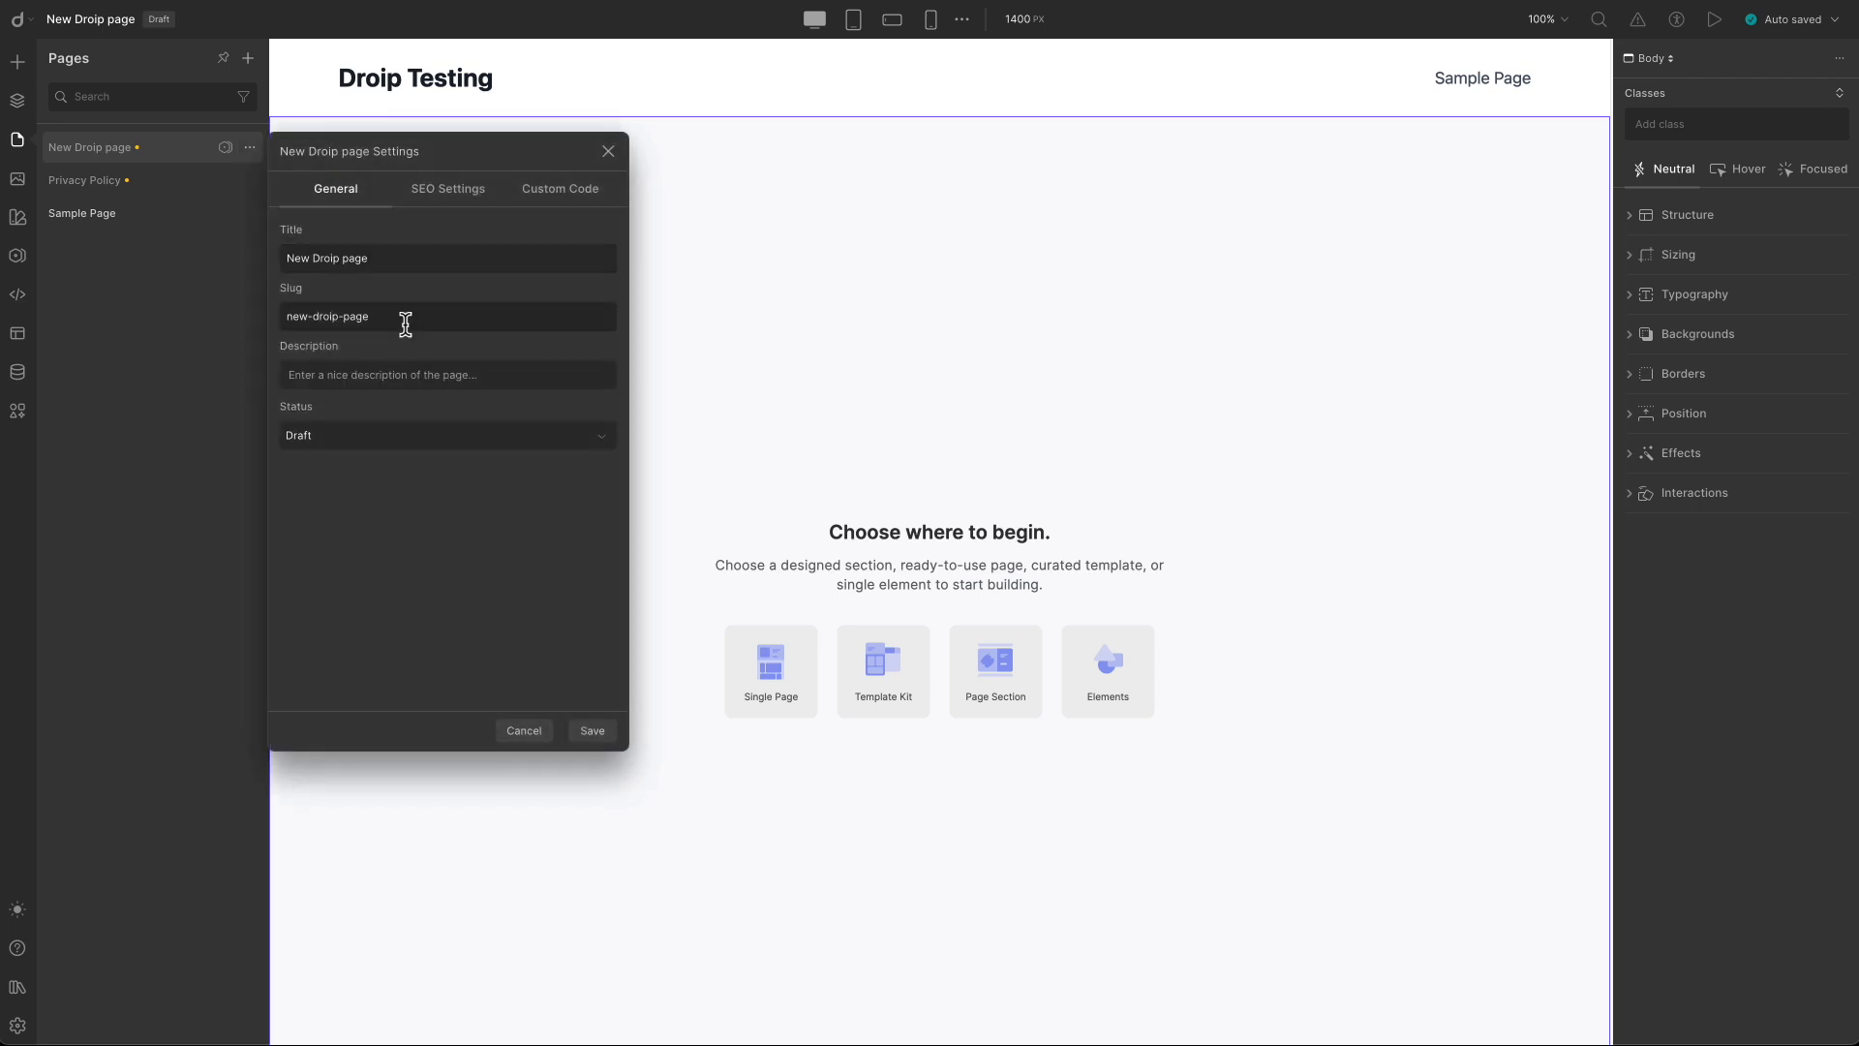
pyautogui.click(390, 446)
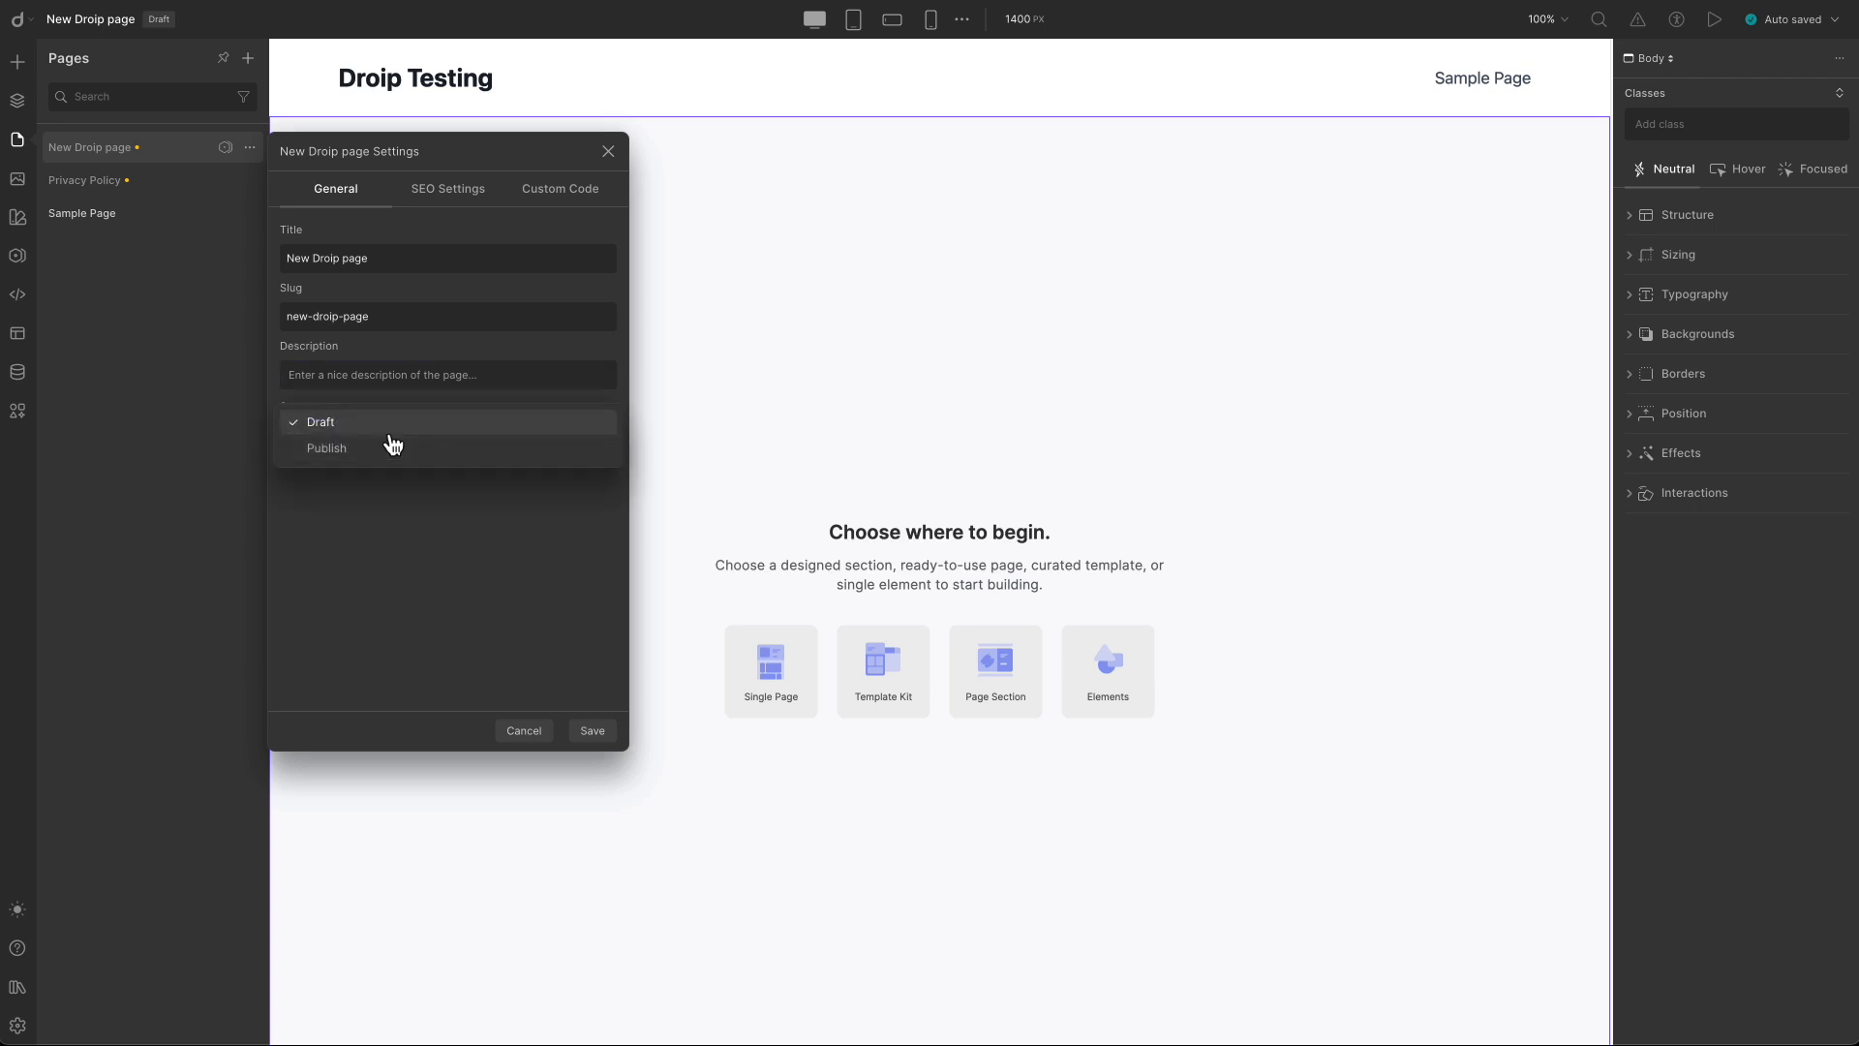
pyautogui.click(388, 414)
pyautogui.click(440, 206)
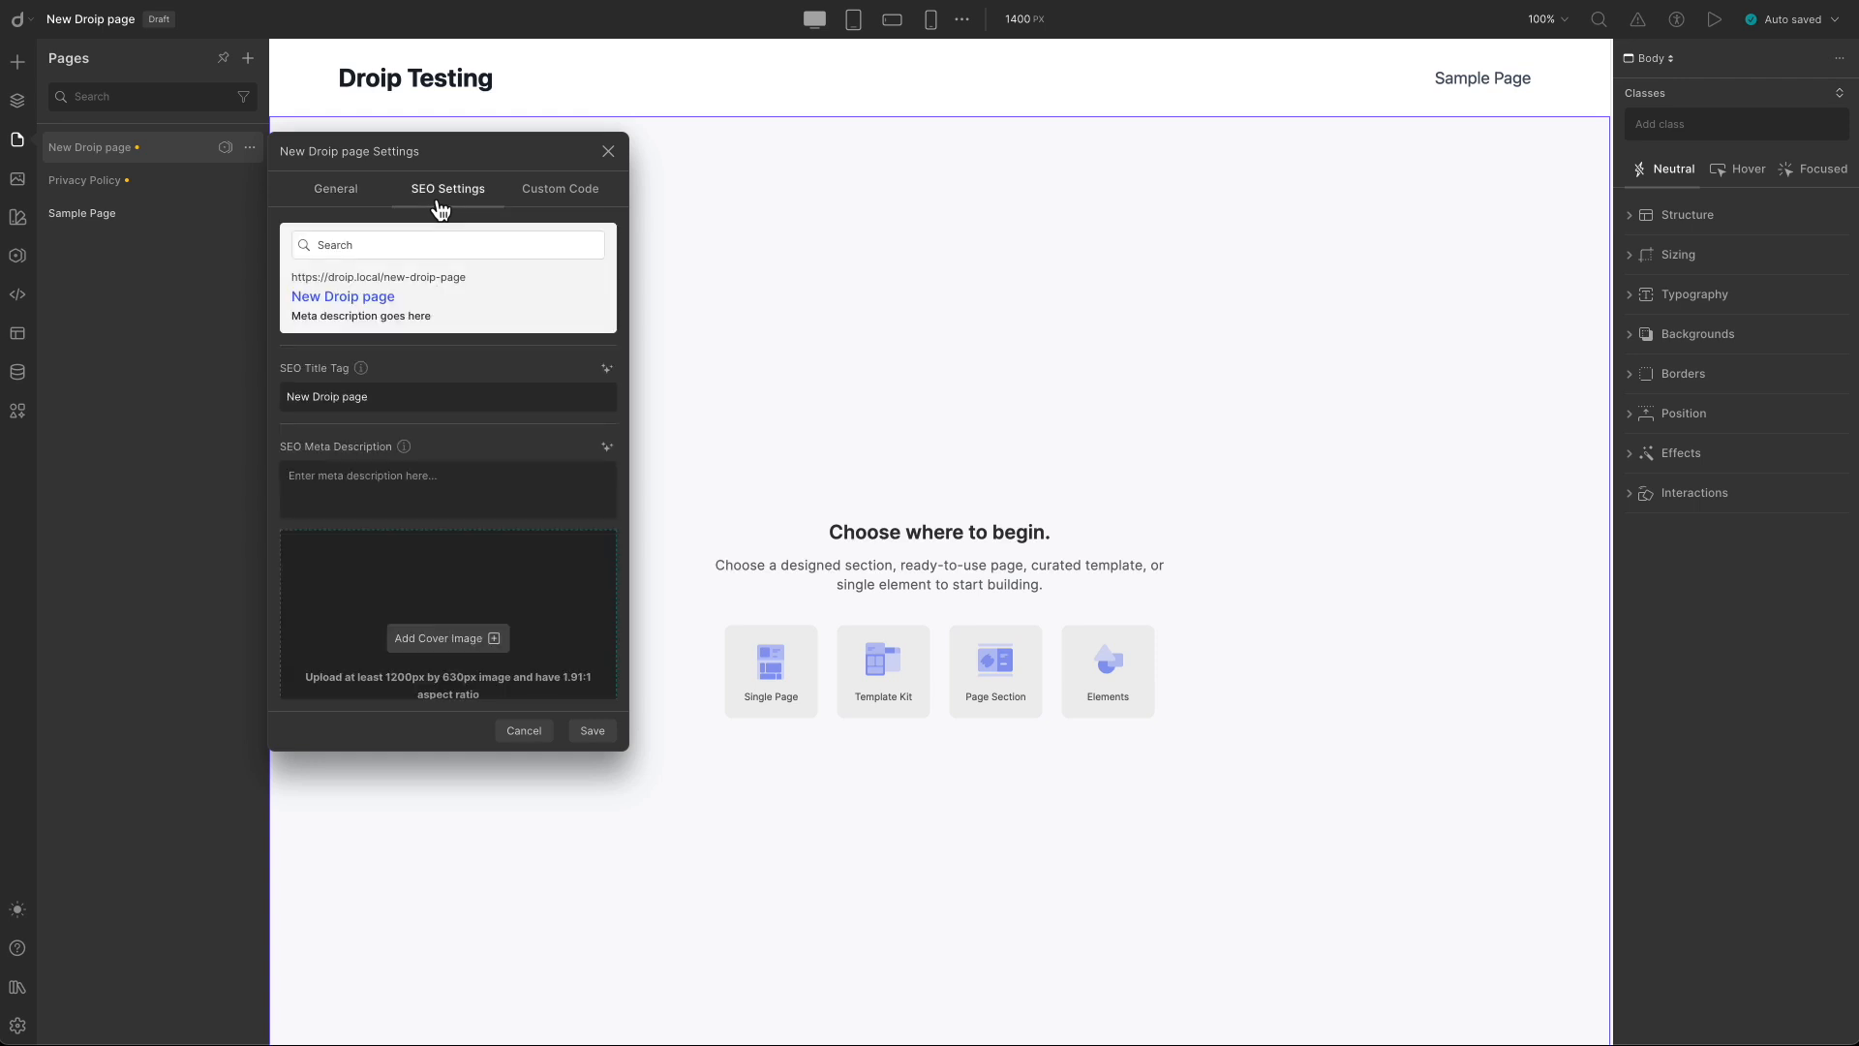
pyautogui.click(555, 199)
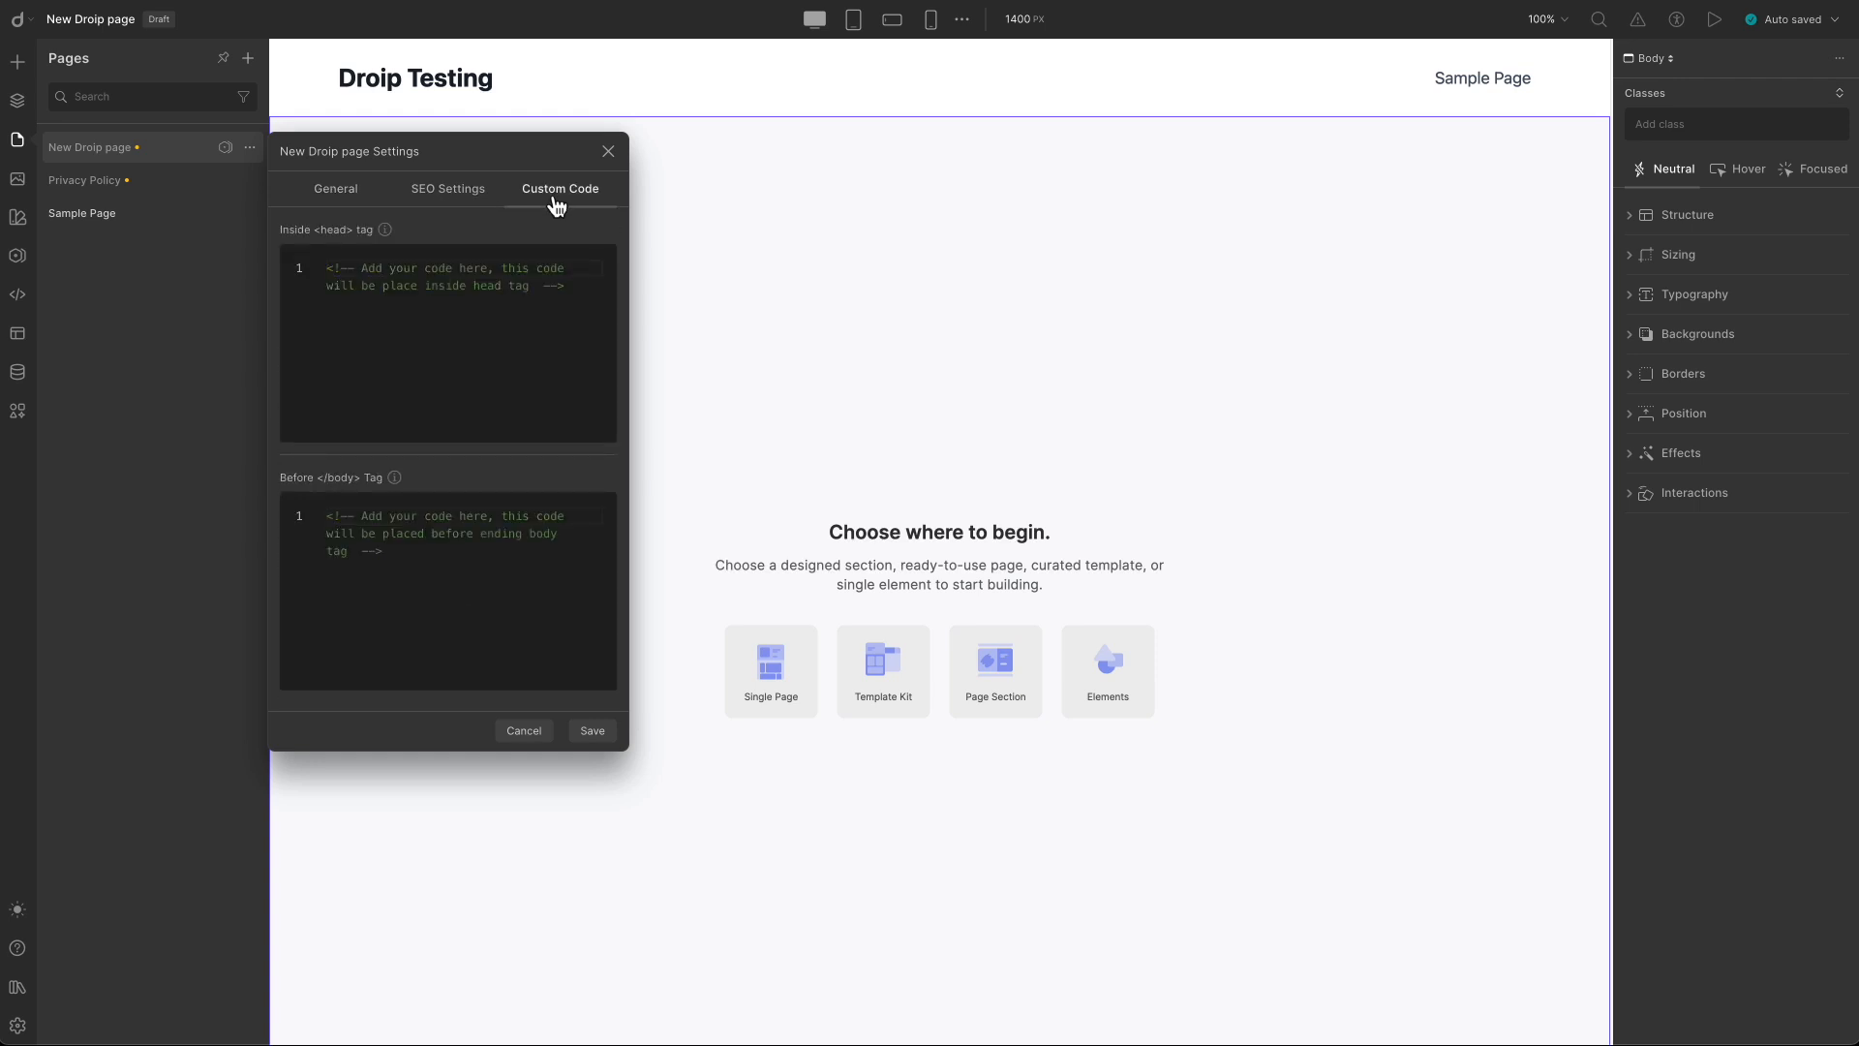
pyautogui.click(250, 148)
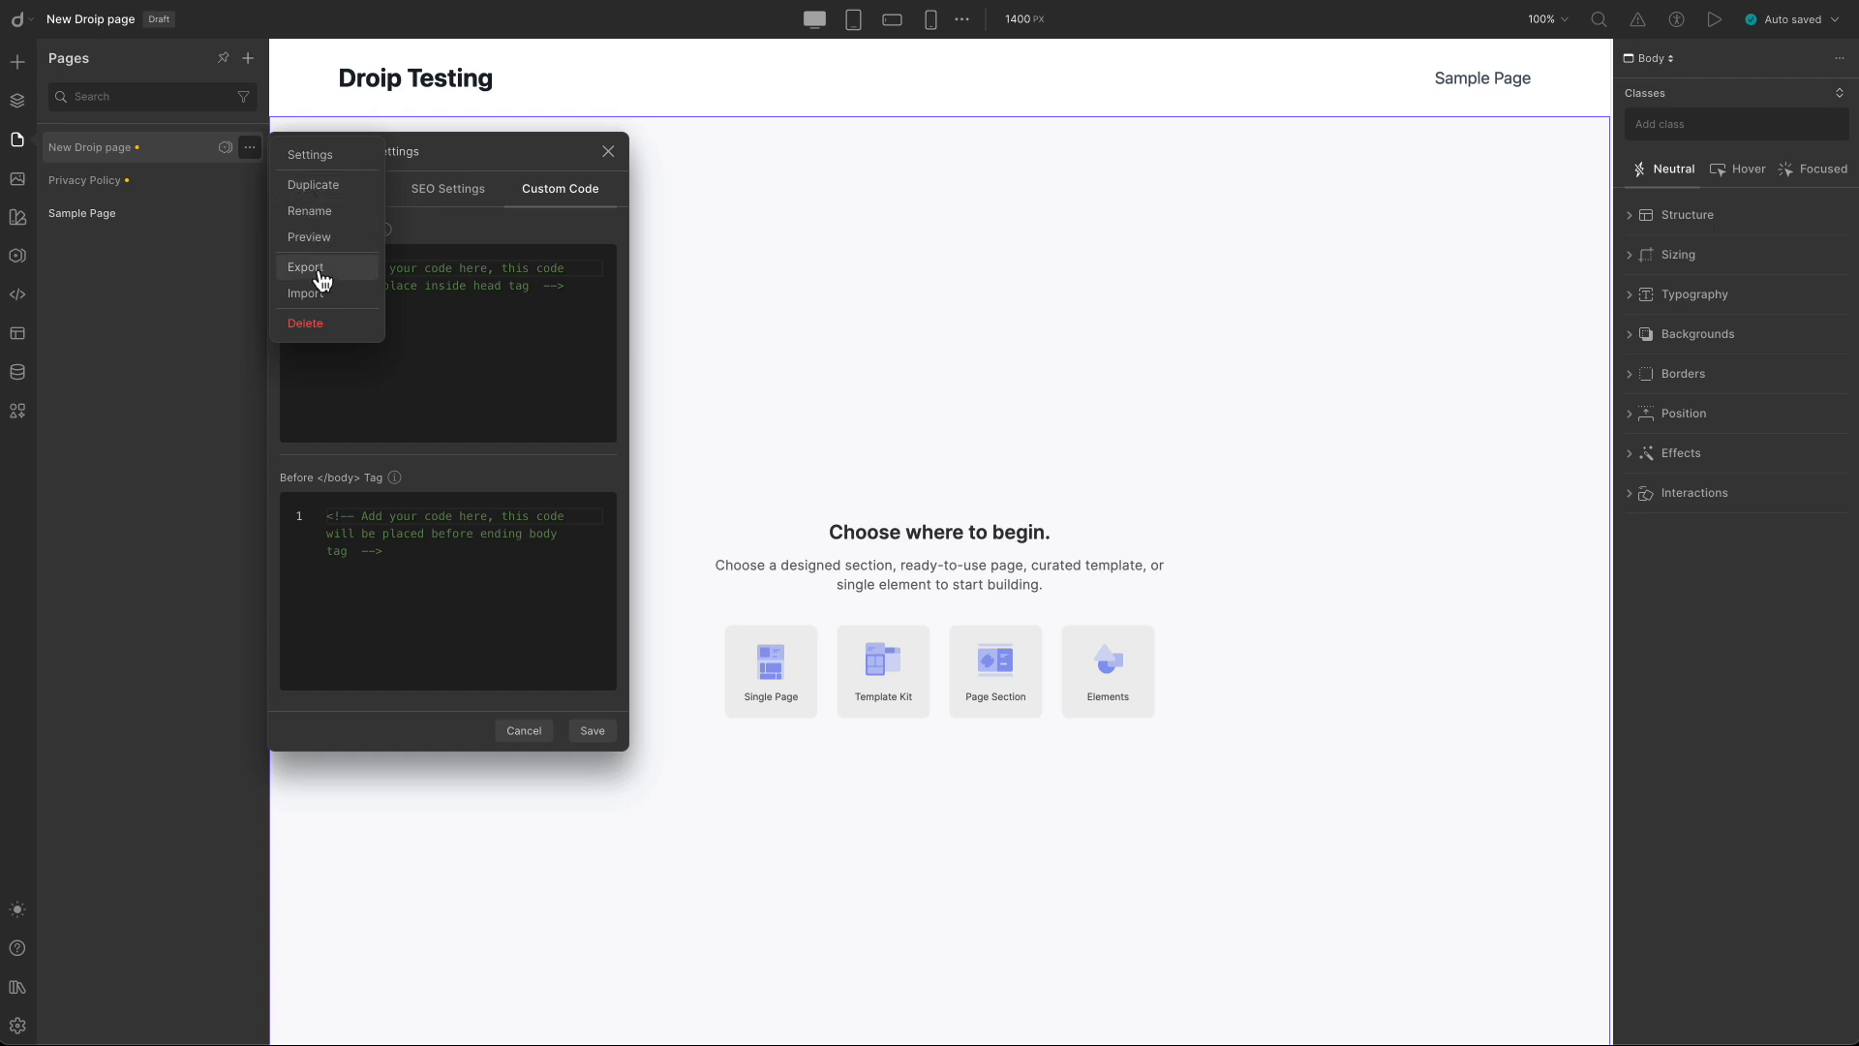
pyautogui.click(73, 155)
# View the media library's sections and the Clip-Path & Shape Editor.
pyautogui.click(18, 182)
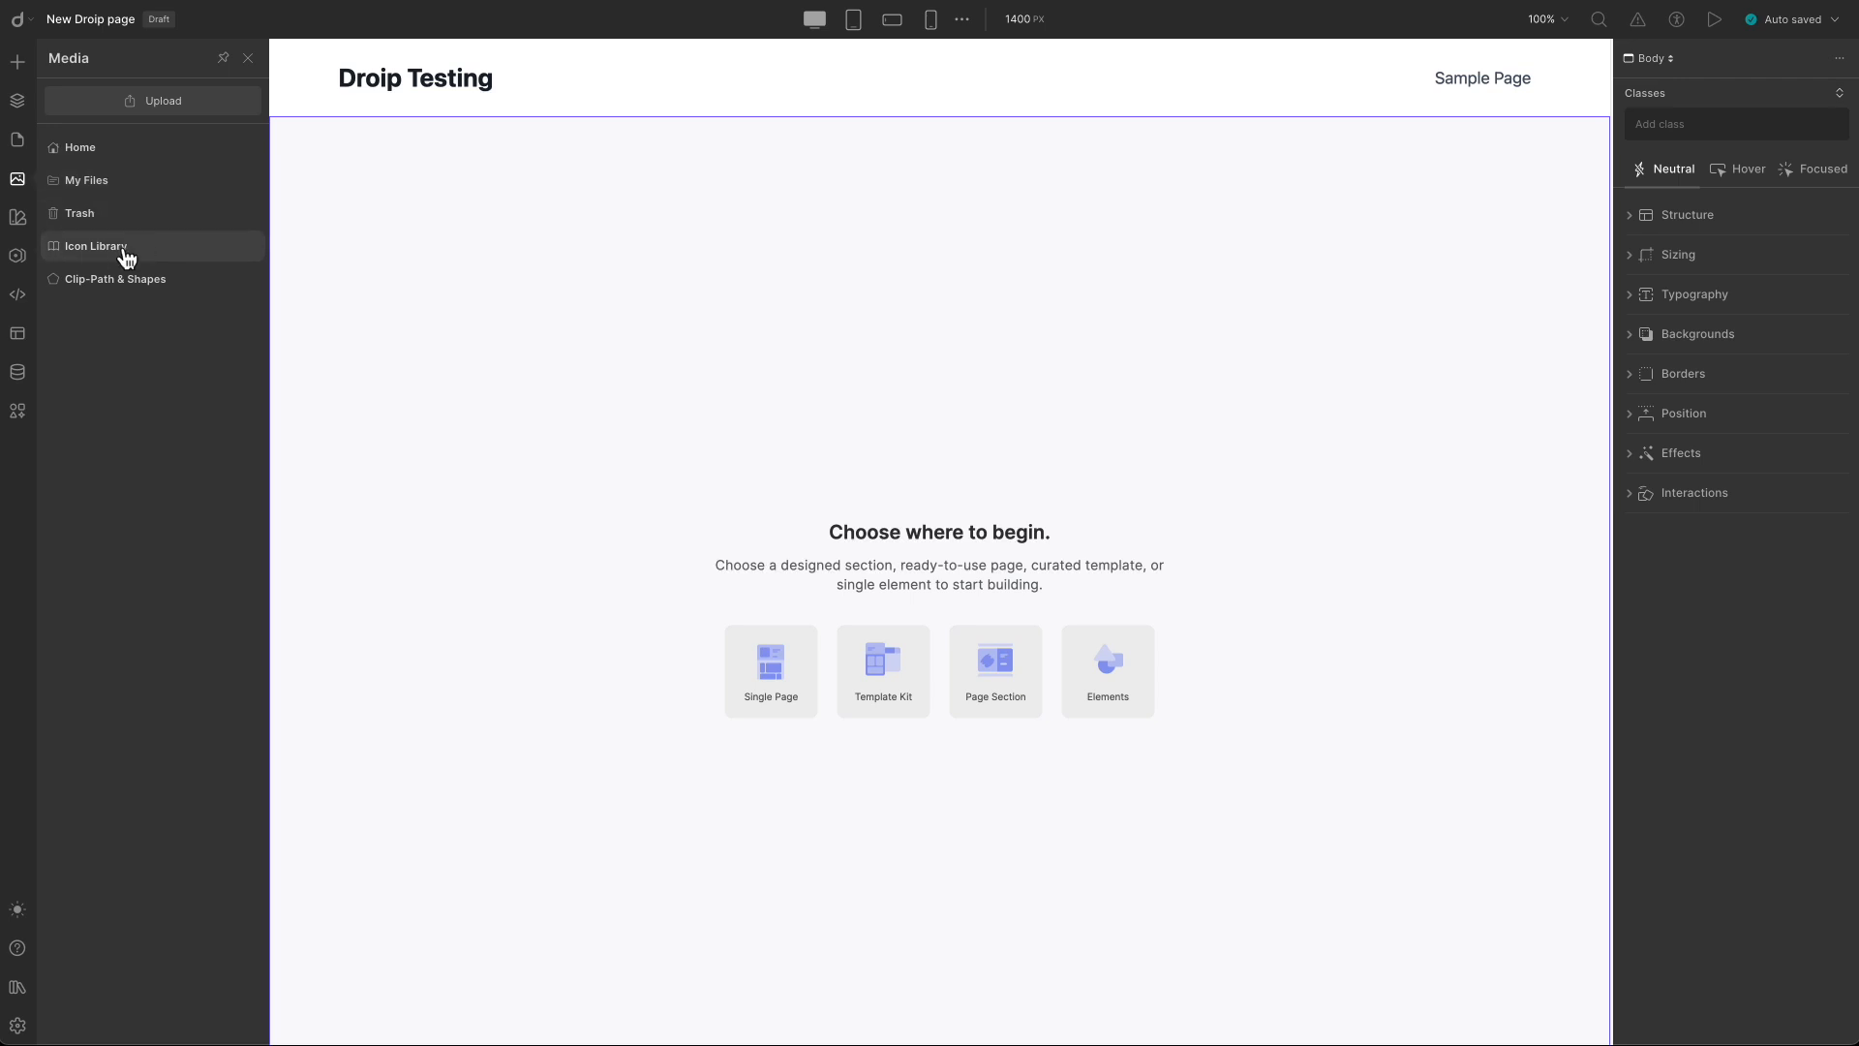
pyautogui.click(161, 291)
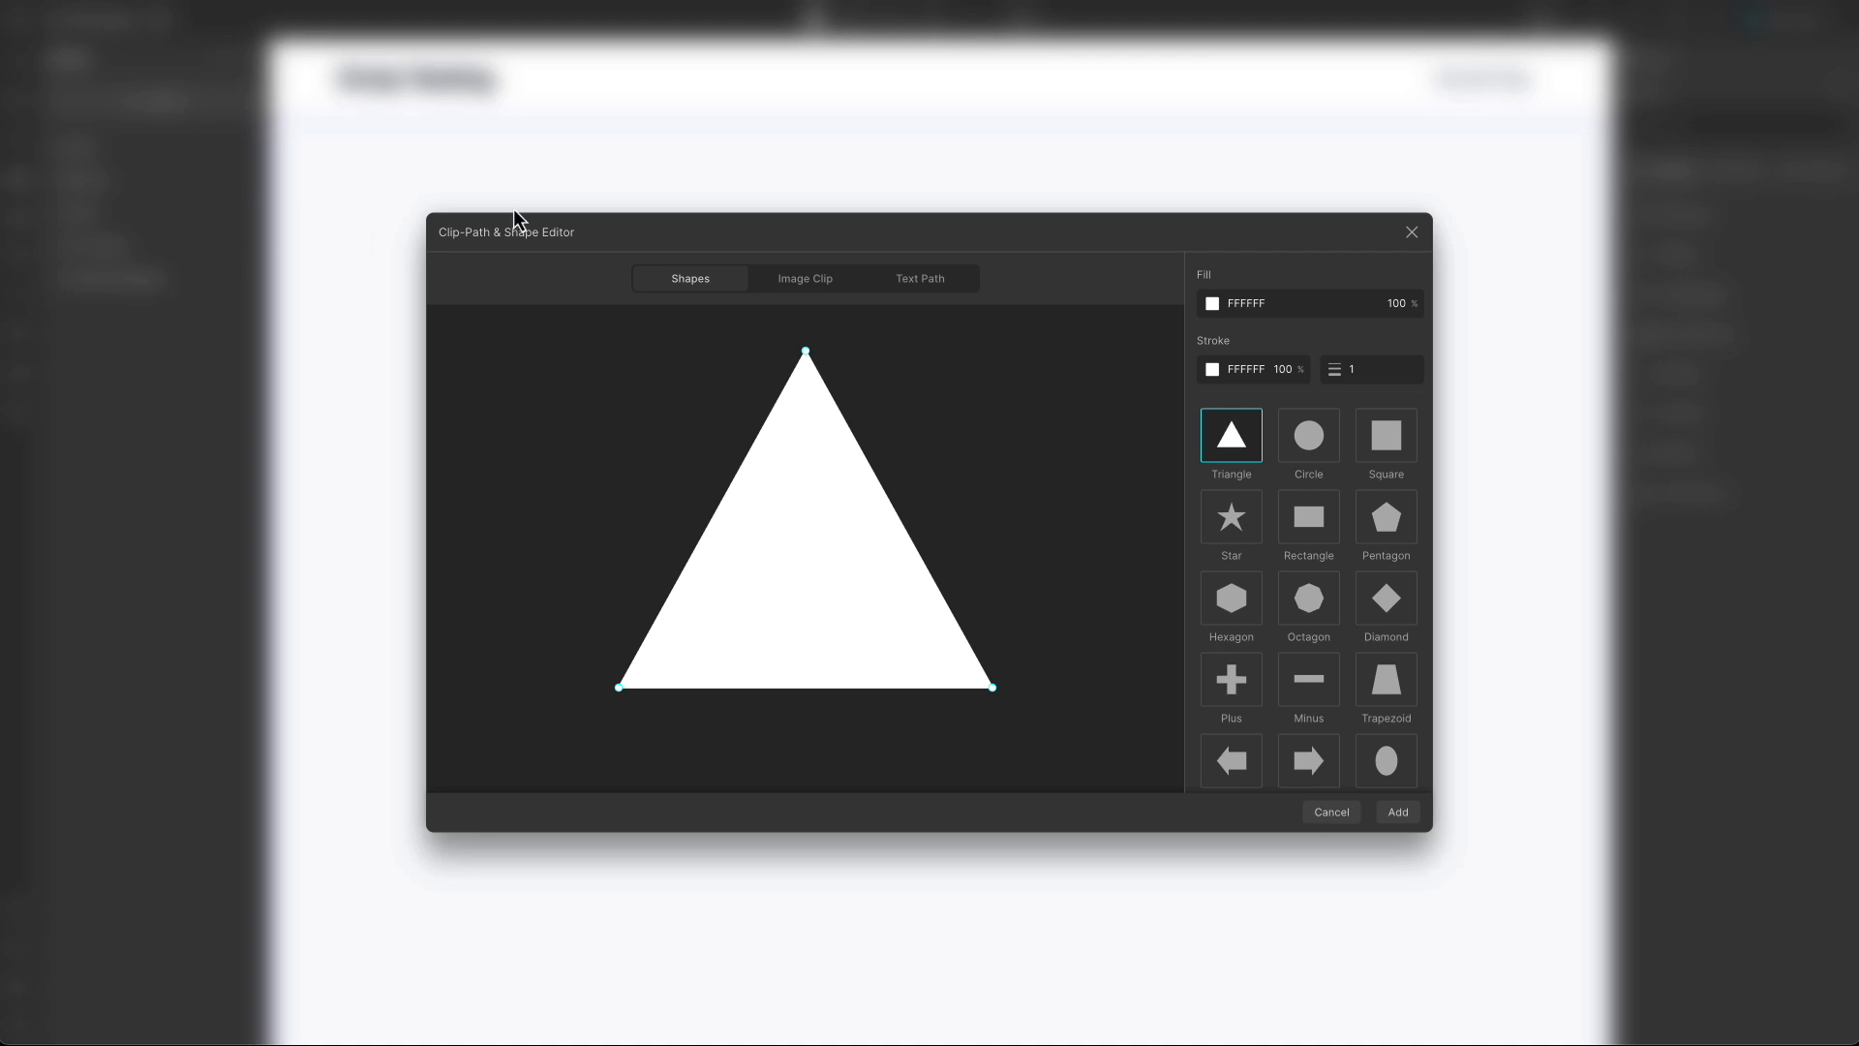
pyautogui.click(1412, 234)
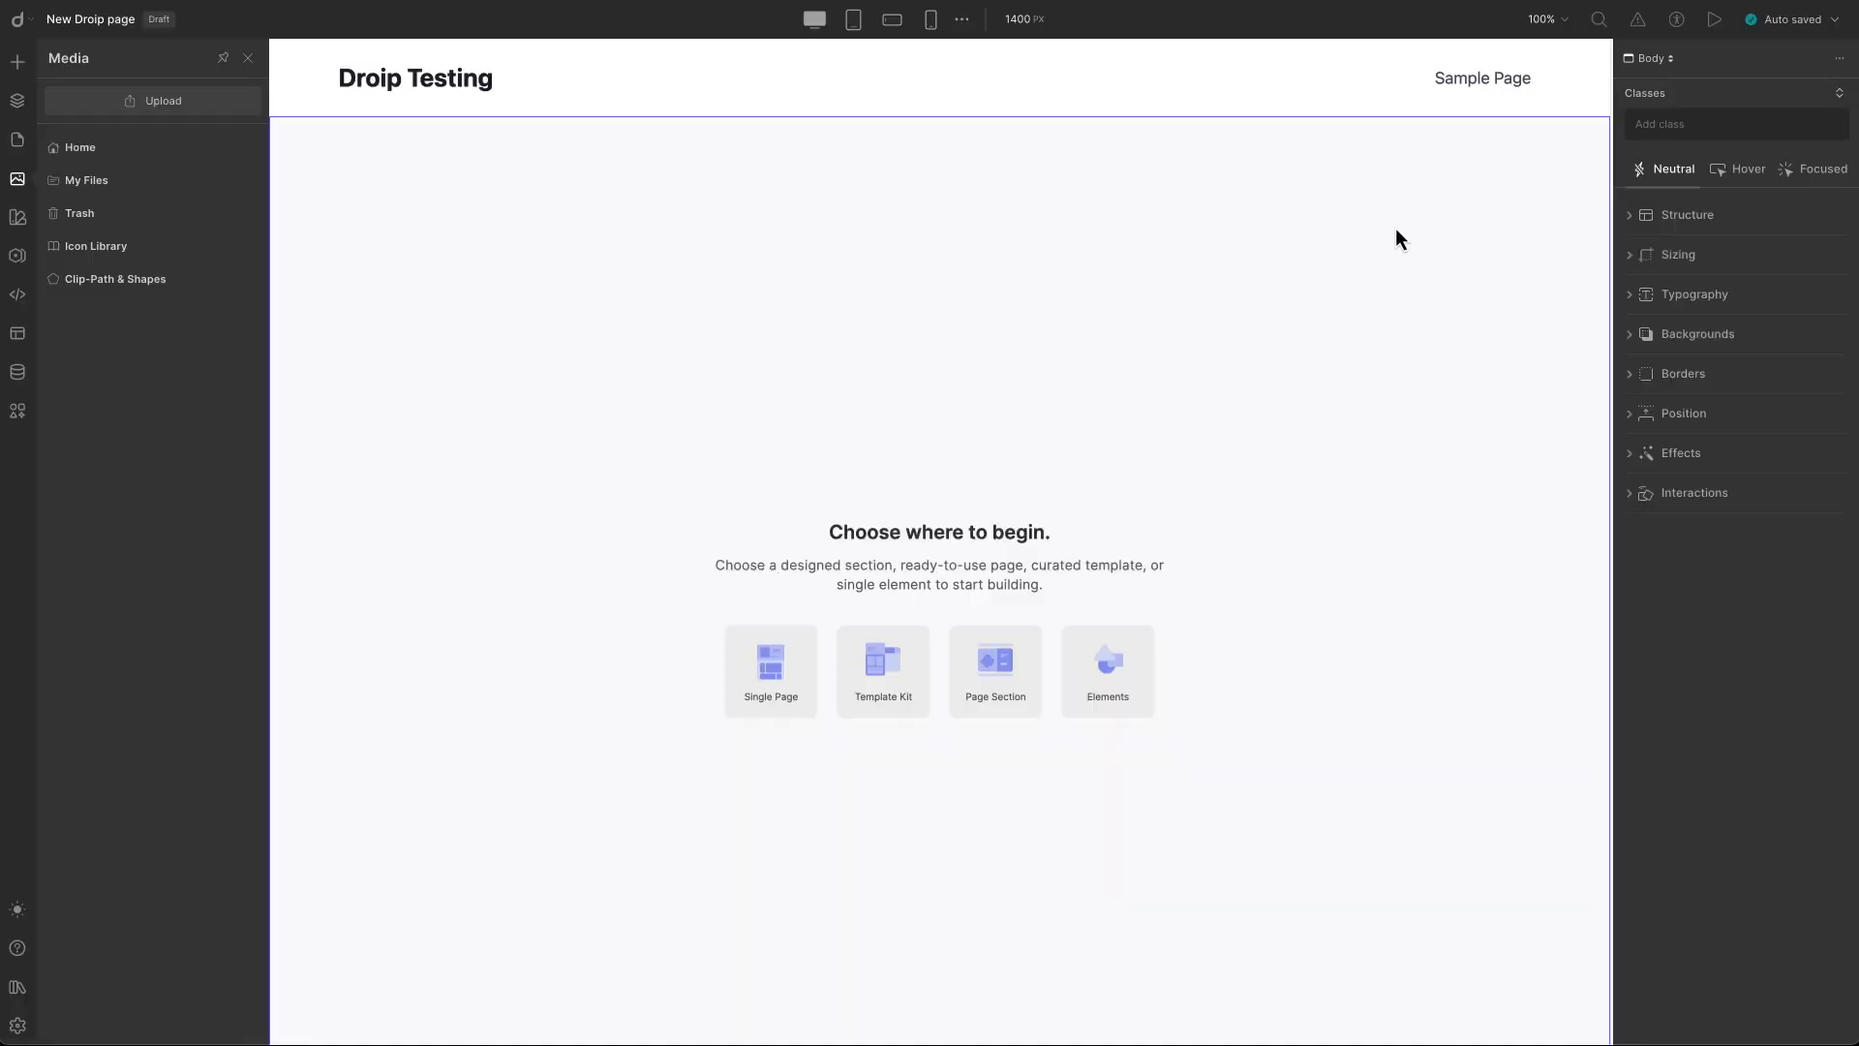
# Look over the site's class list, the reusable variables manager and the body's Dev Mode code.
pyautogui.click(17, 216)
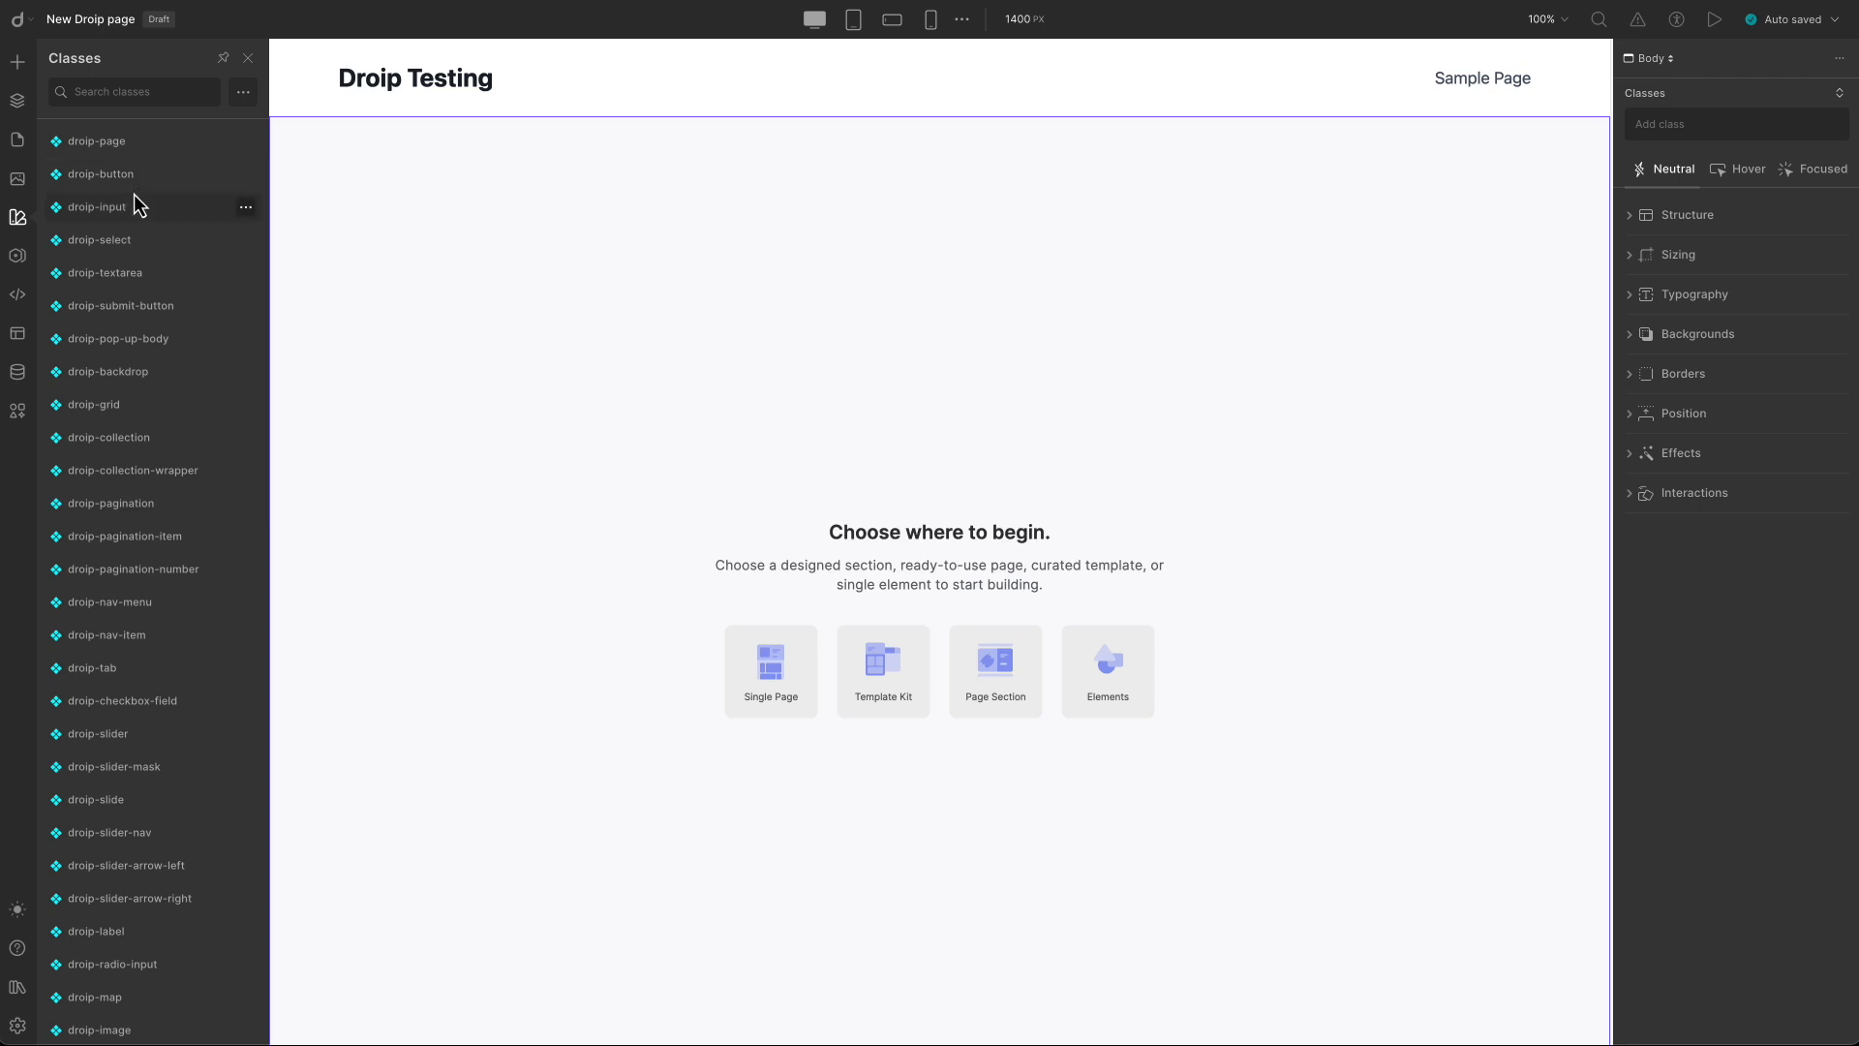
pyautogui.click(28, 268)
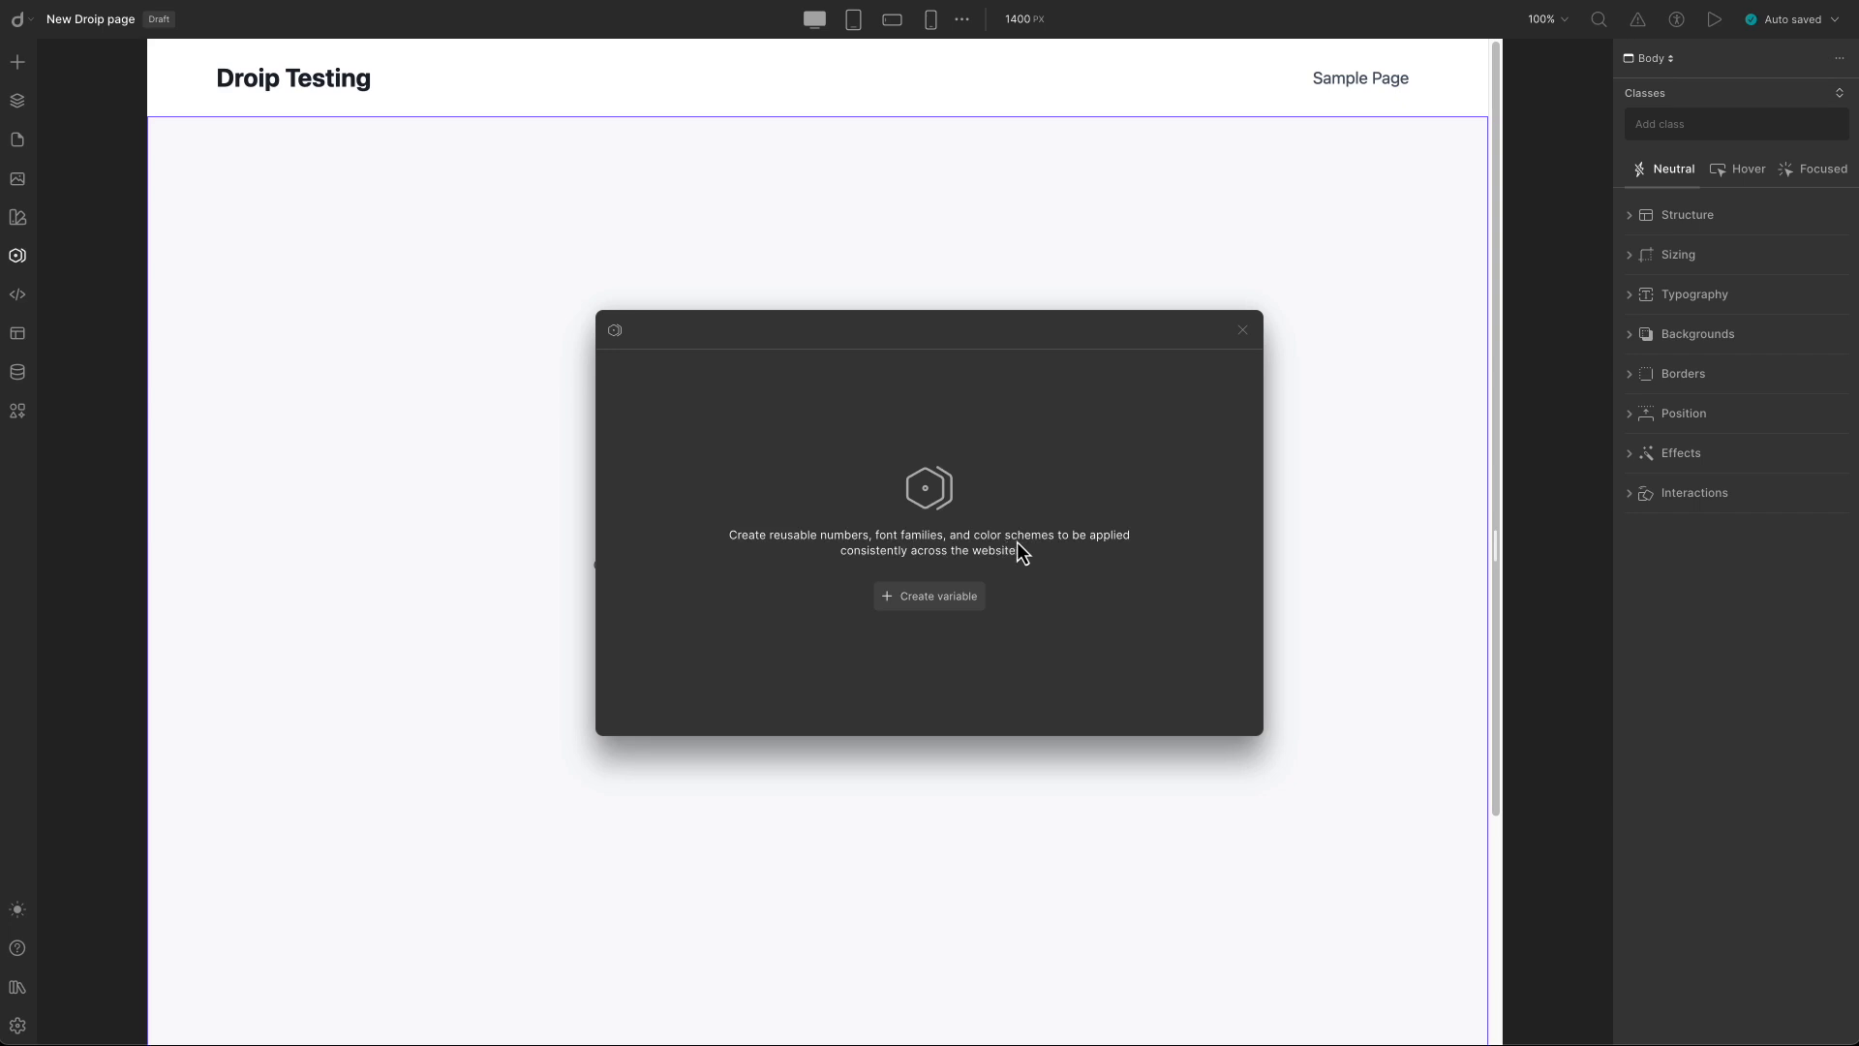
pyautogui.click(1242, 331)
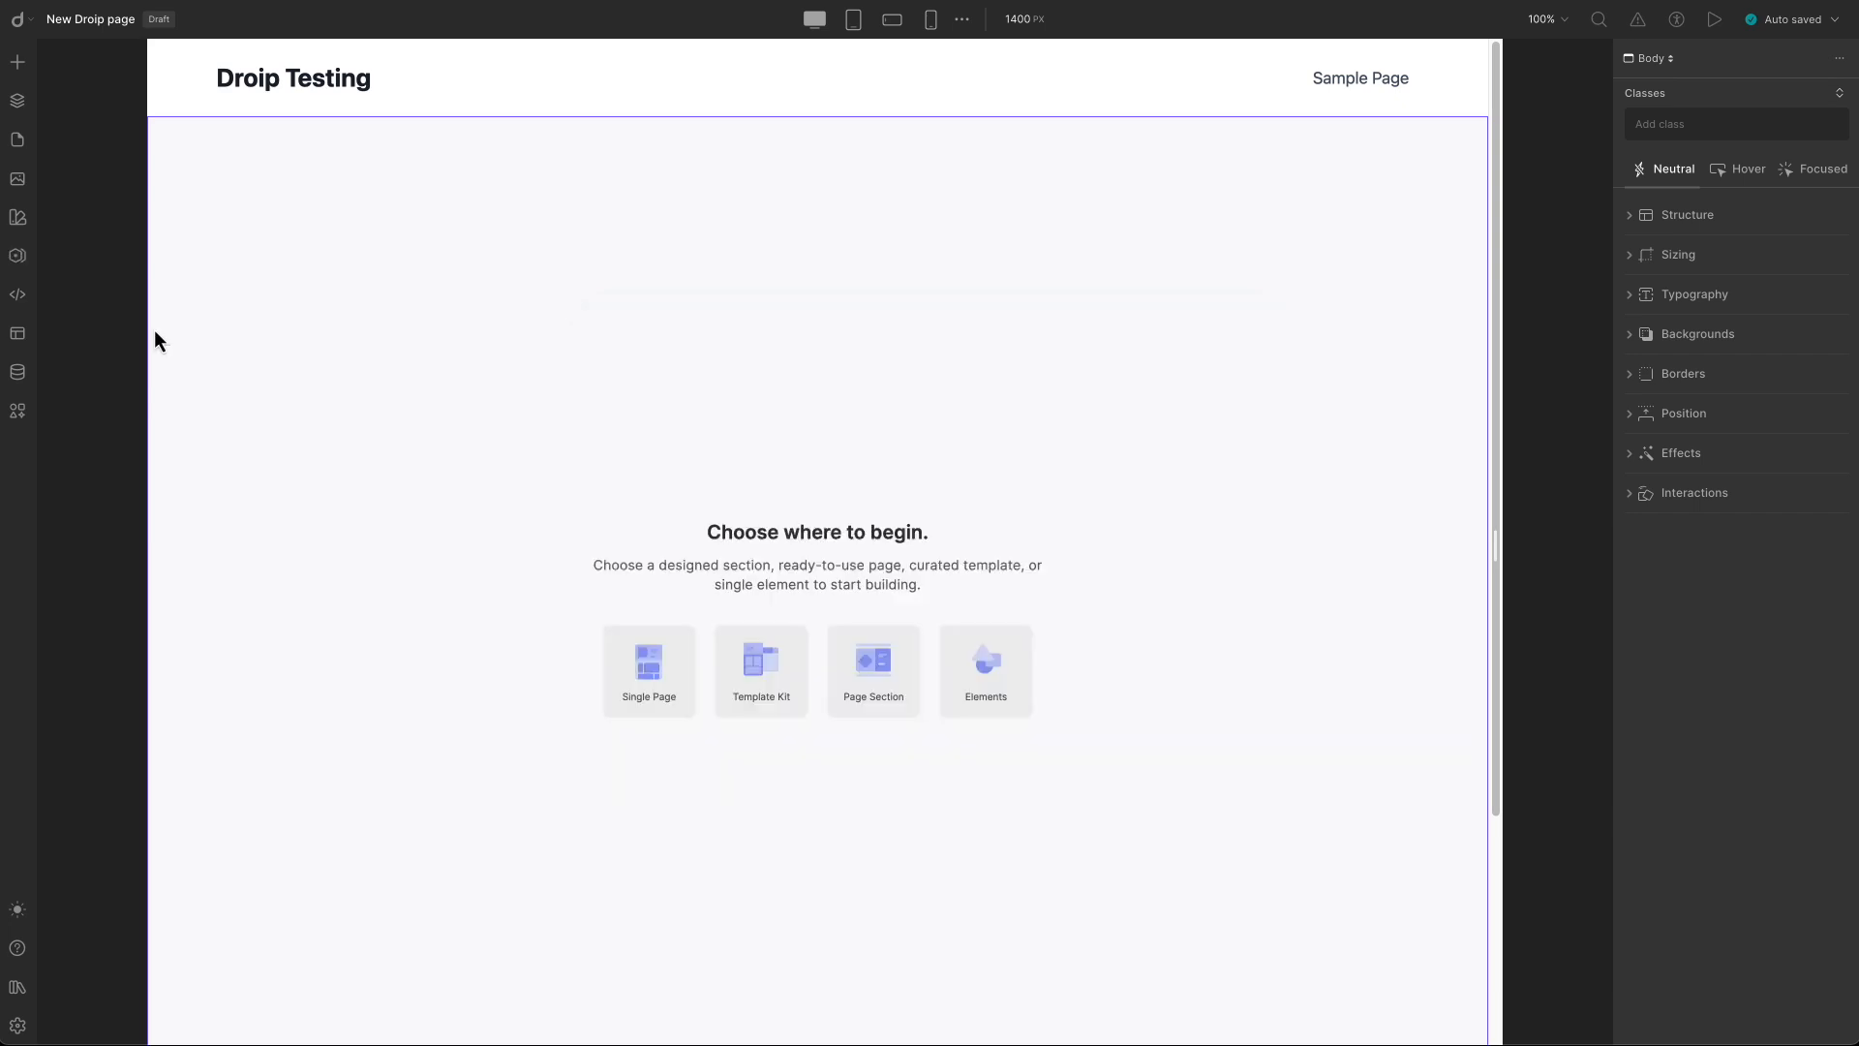
pyautogui.click(18, 302)
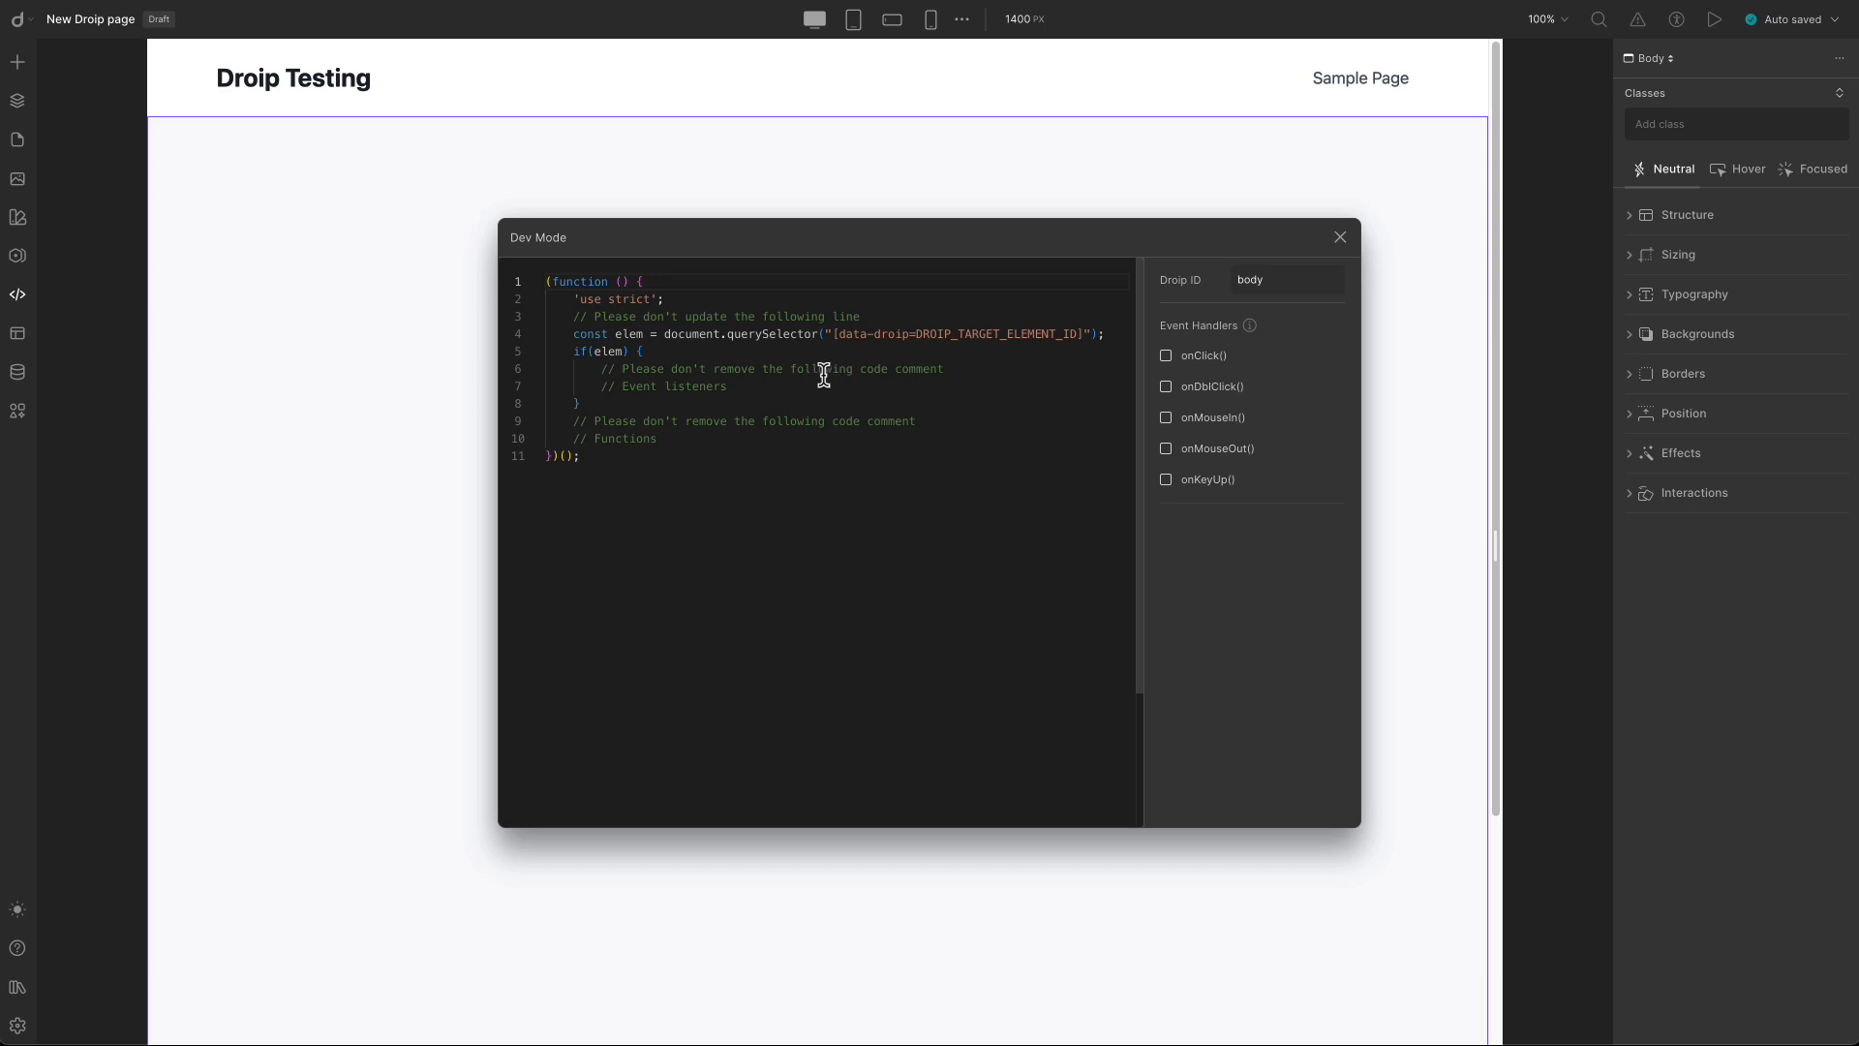
pyautogui.click(1340, 238)
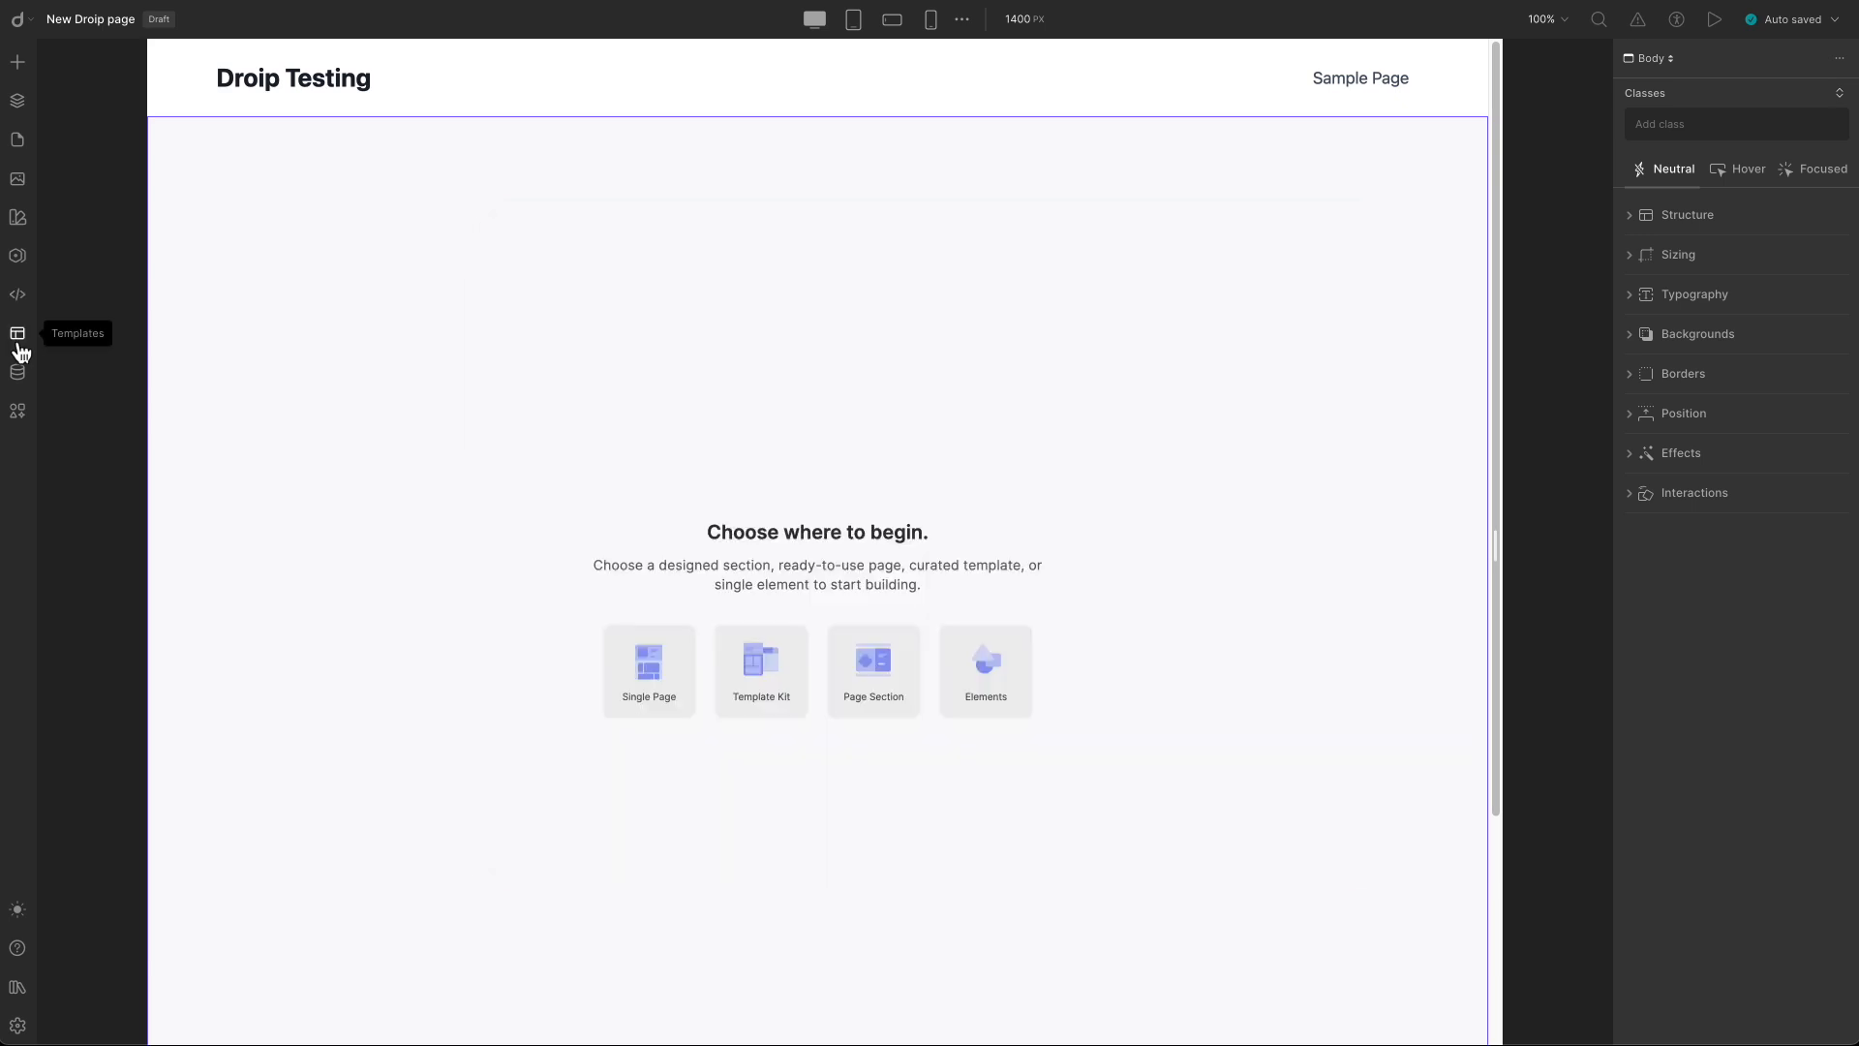
# Browse the ready-made website templates and their categories, and view the Content Manager.
pyautogui.click(18, 341)
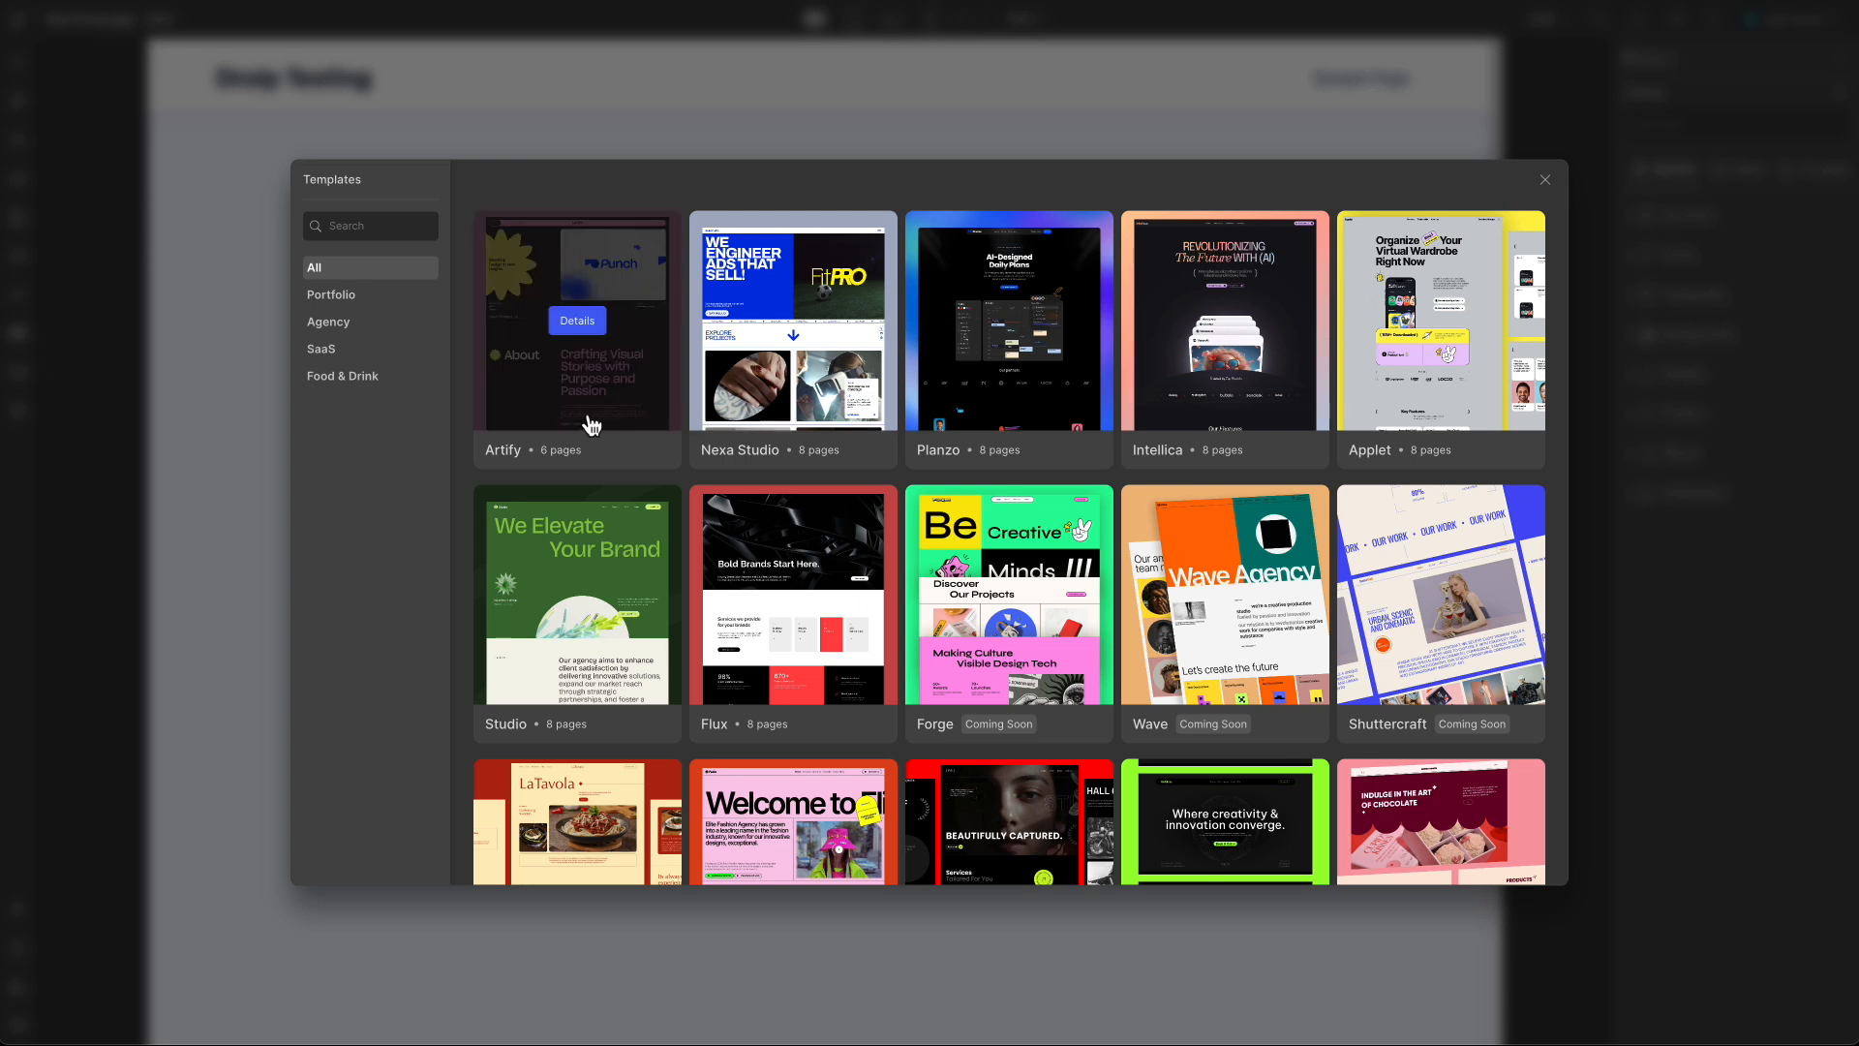
pyautogui.moveTo(772, 416)
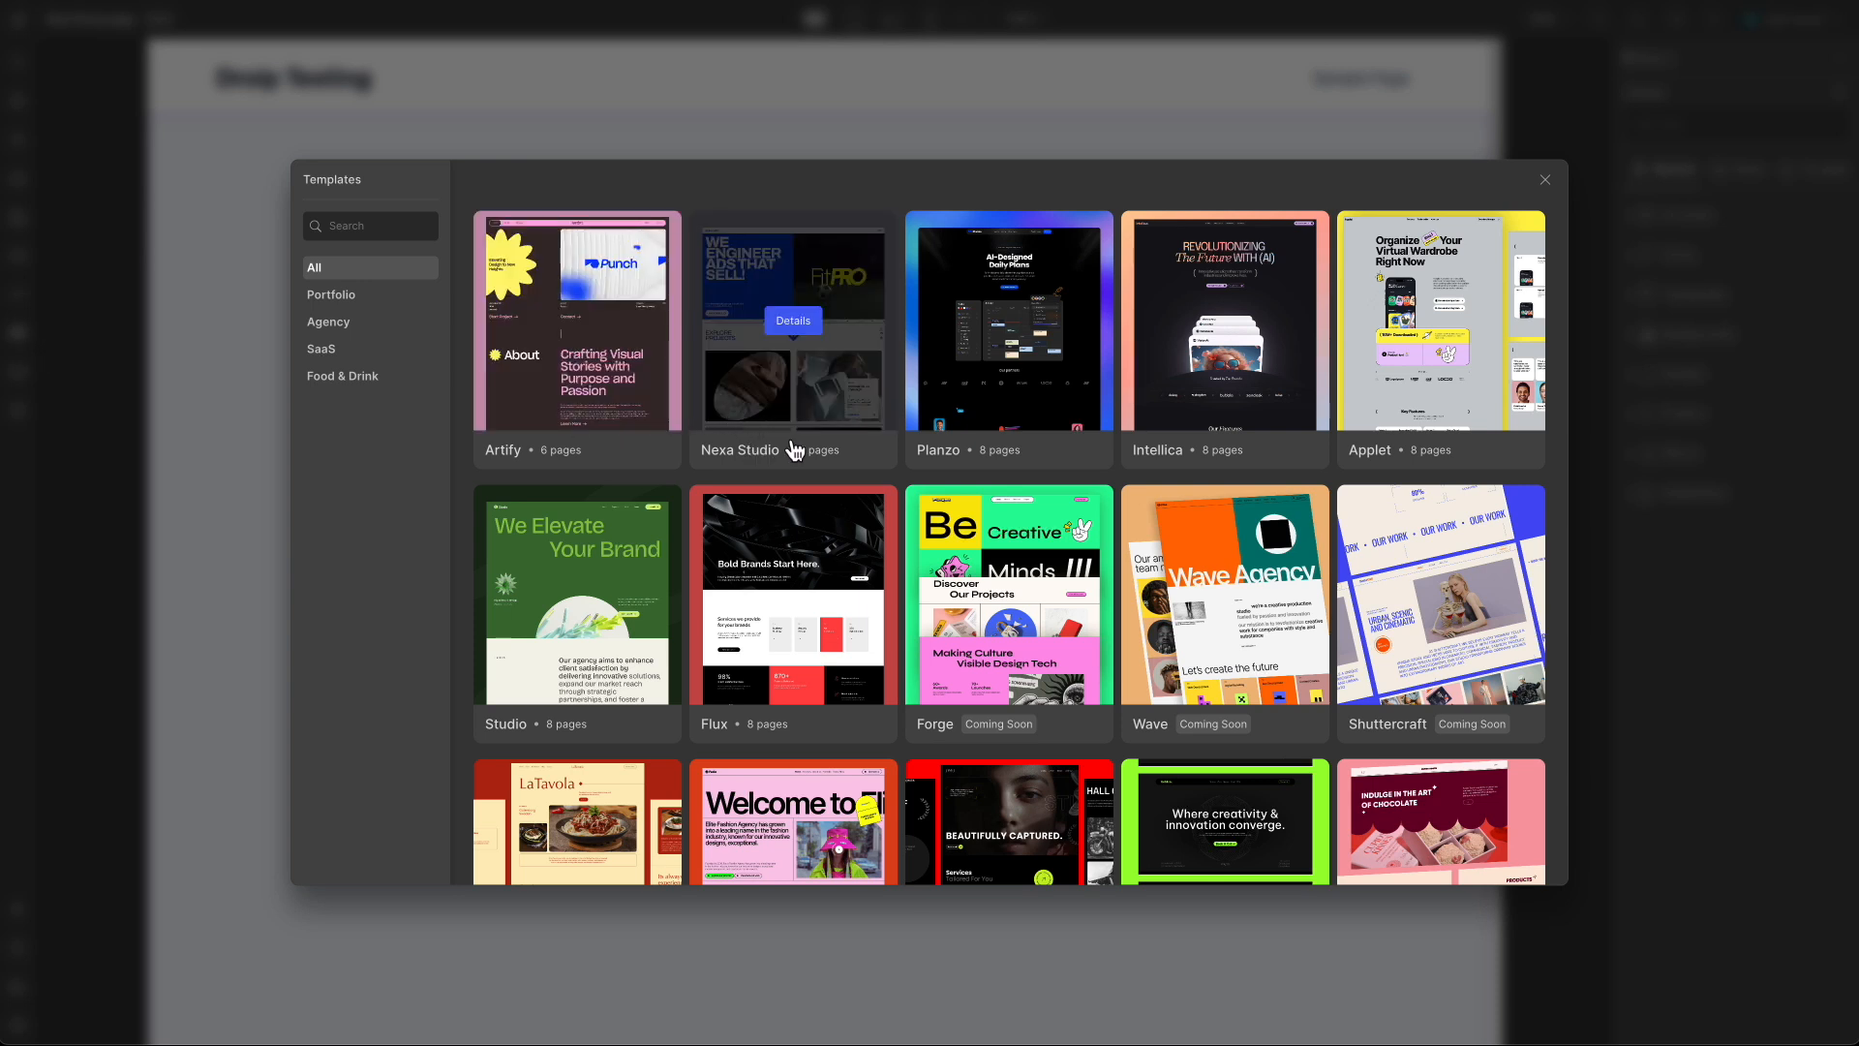
pyautogui.moveTo(643, 412)
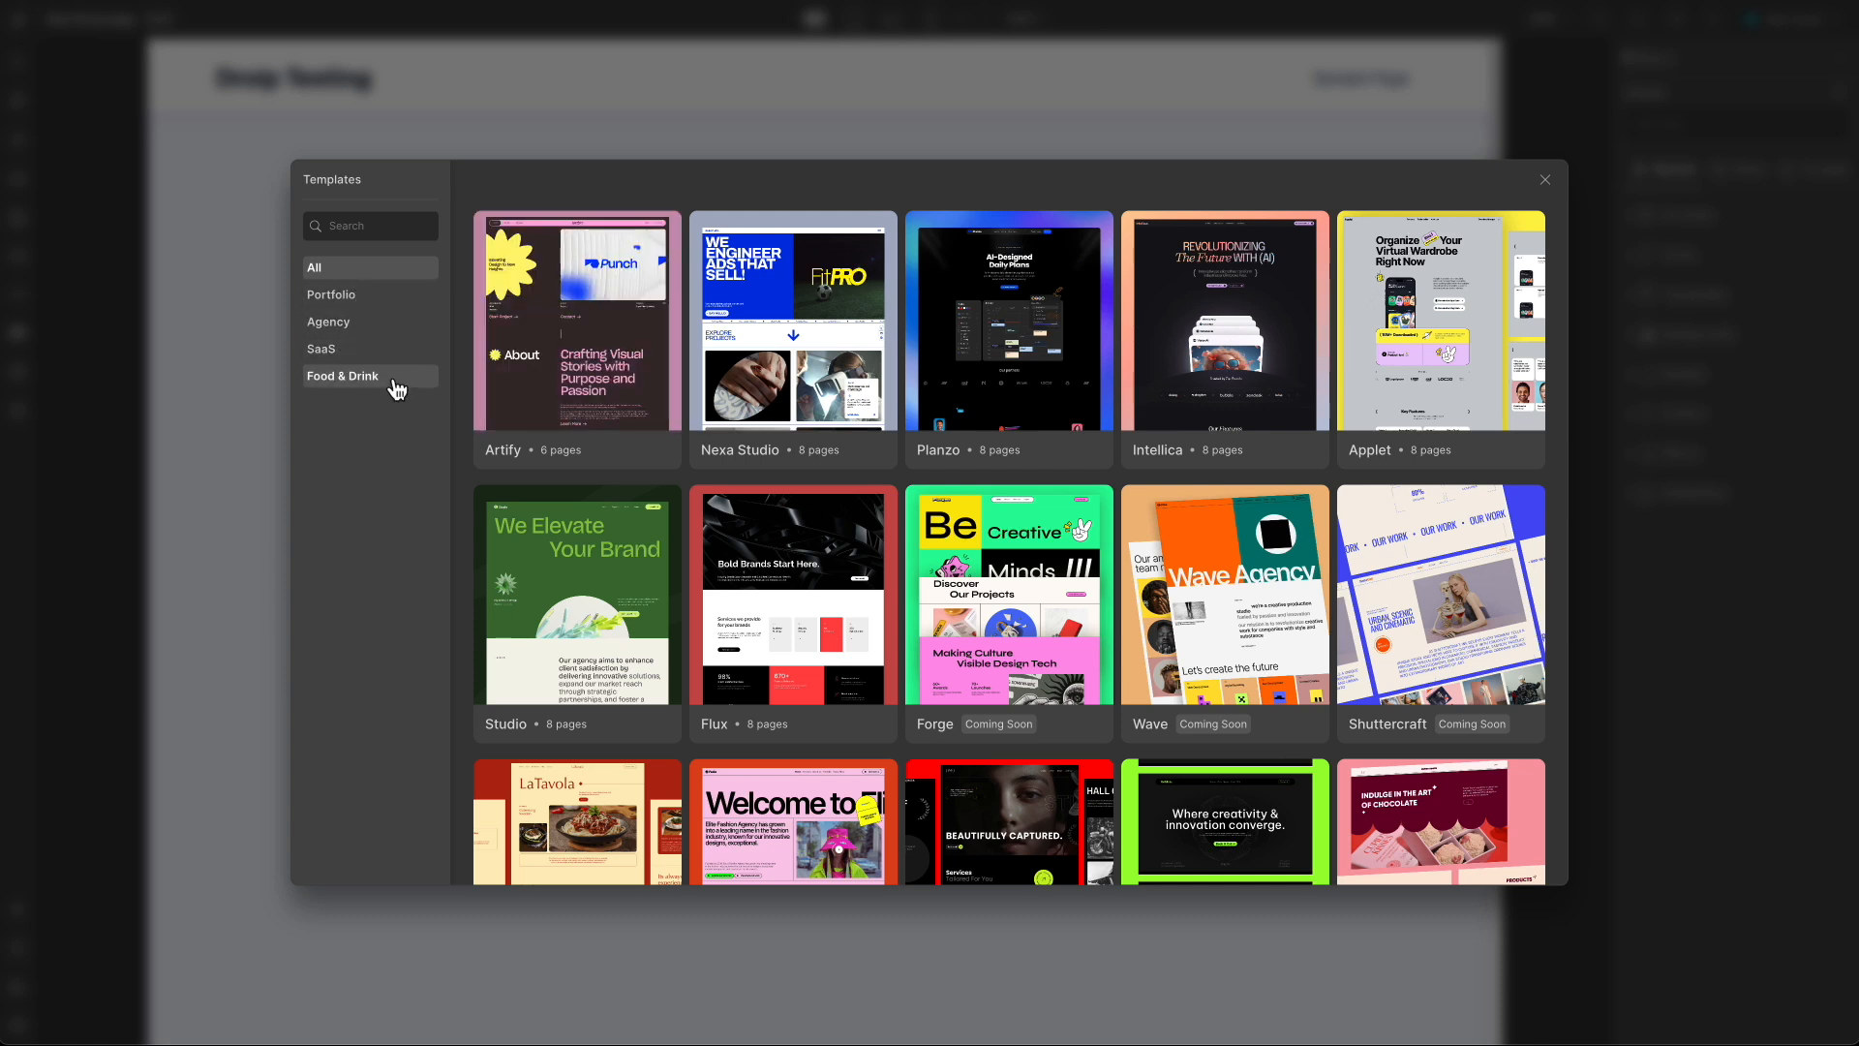
pyautogui.moveTo(553, 298)
pyautogui.click(1545, 180)
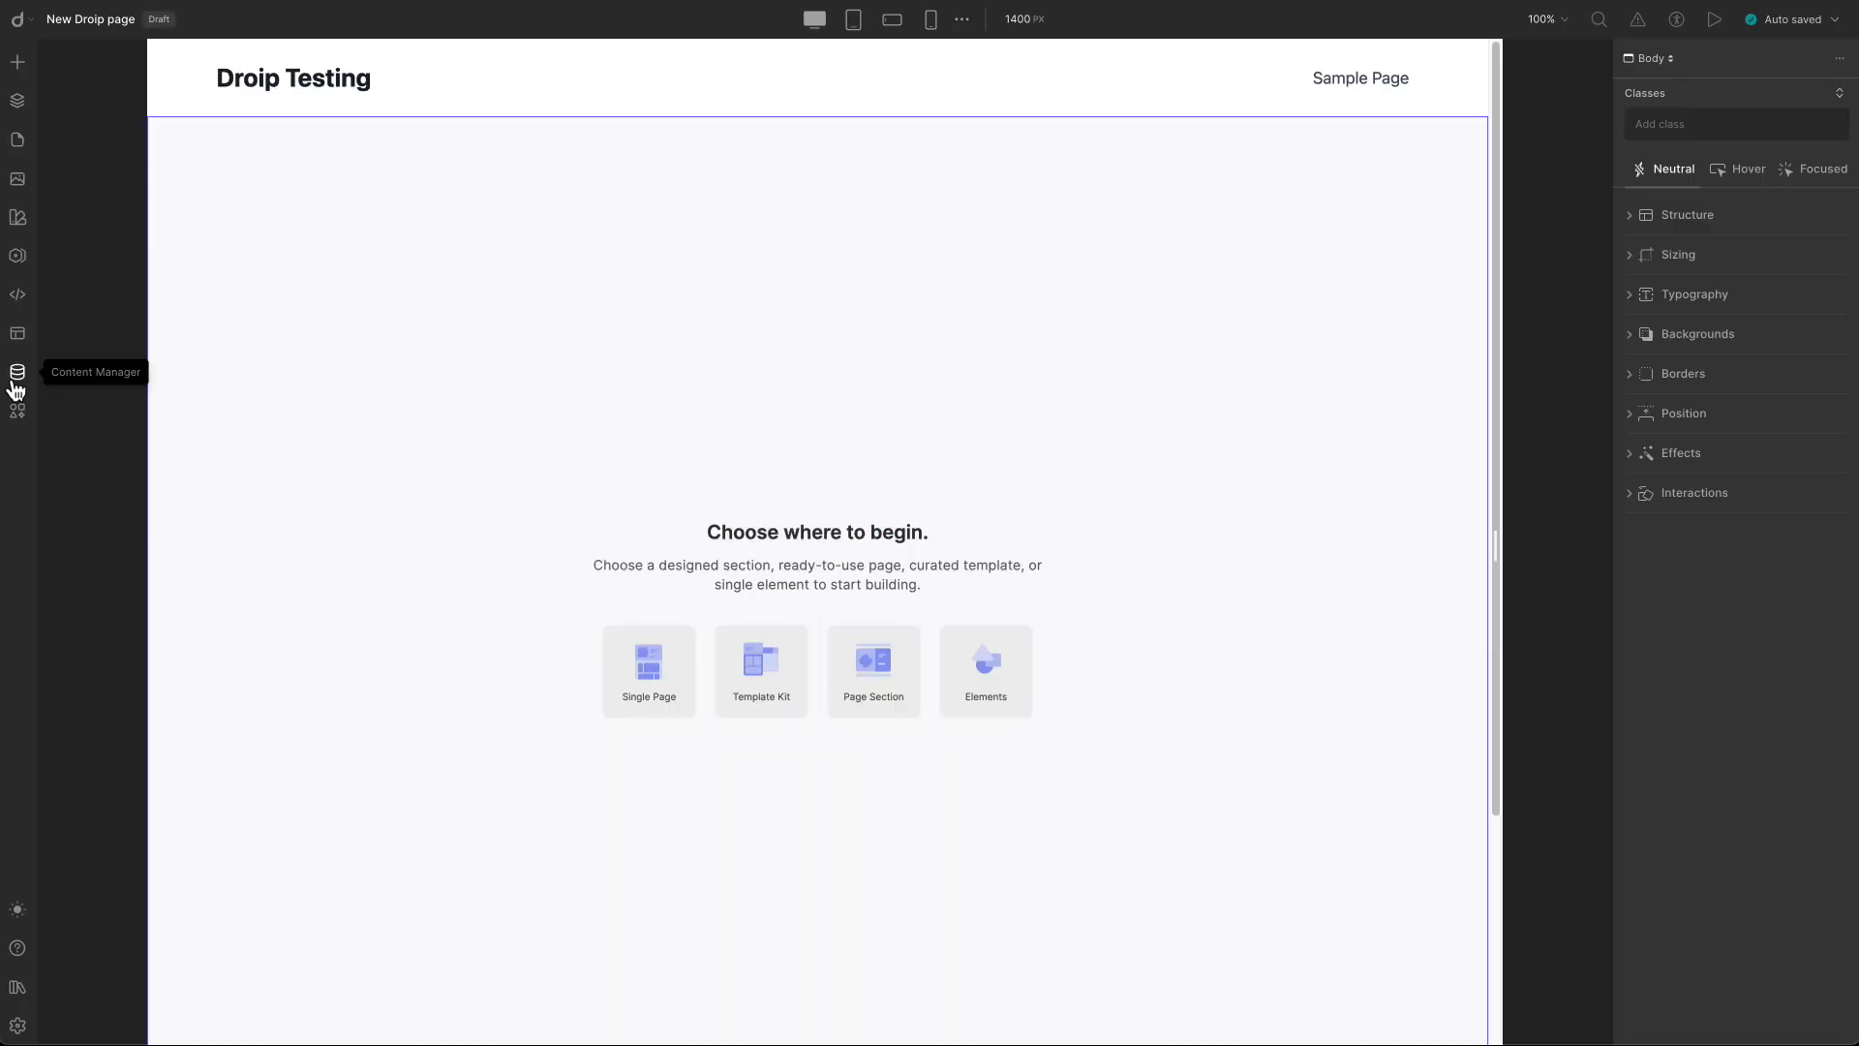
pyautogui.click(14, 384)
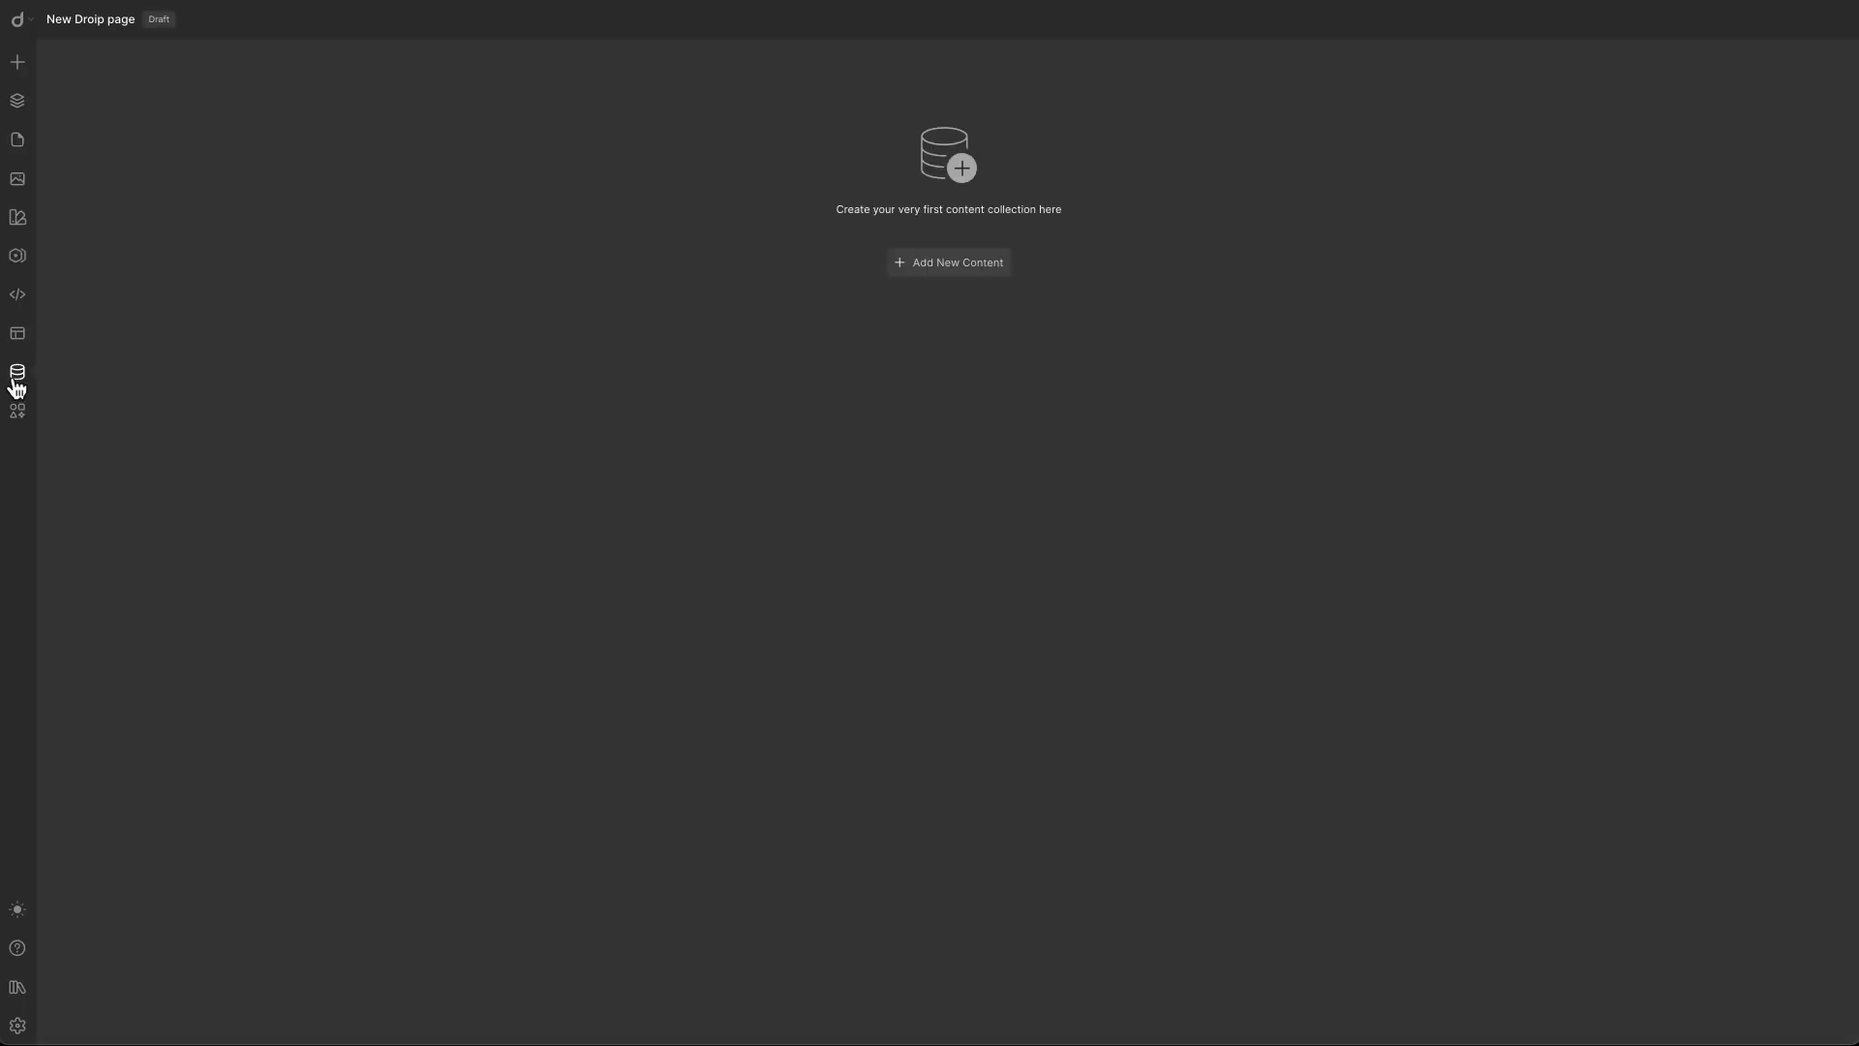
pyautogui.click(16, 380)
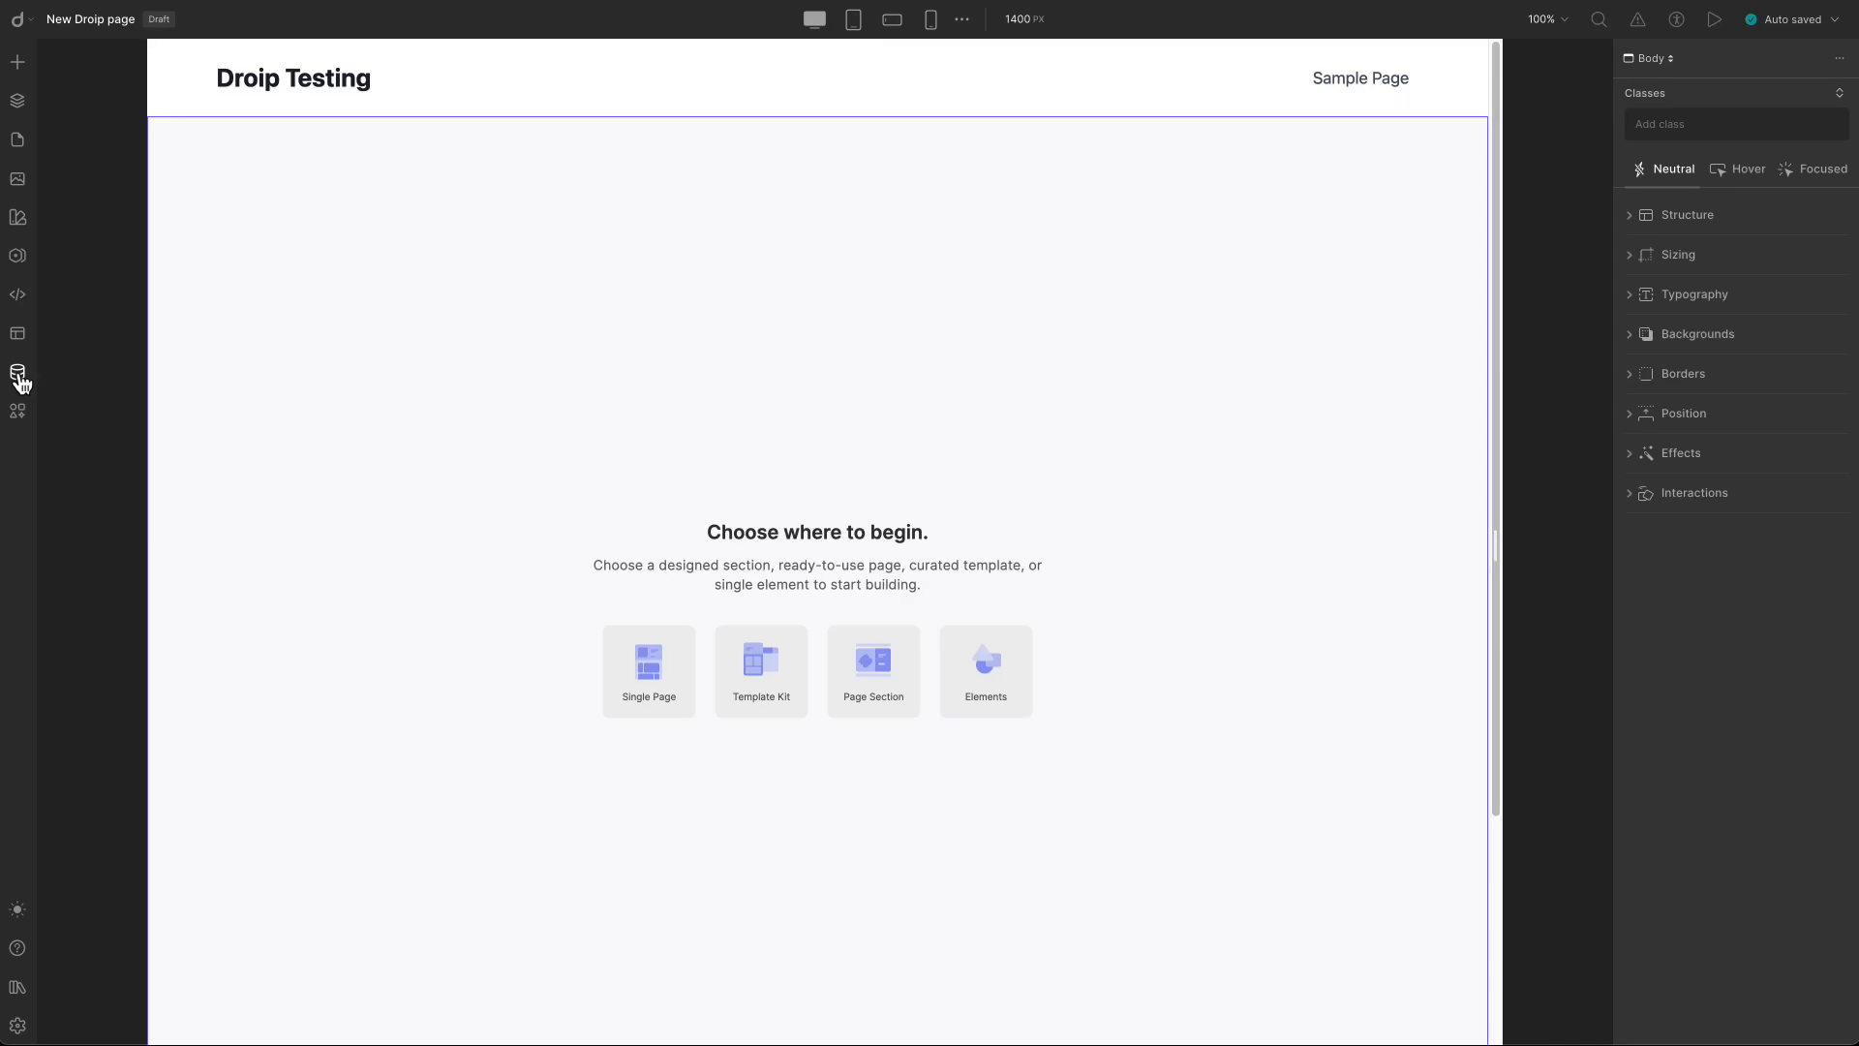
# Look through the full list of featured and new apps available for integration.
pyautogui.click(18, 418)
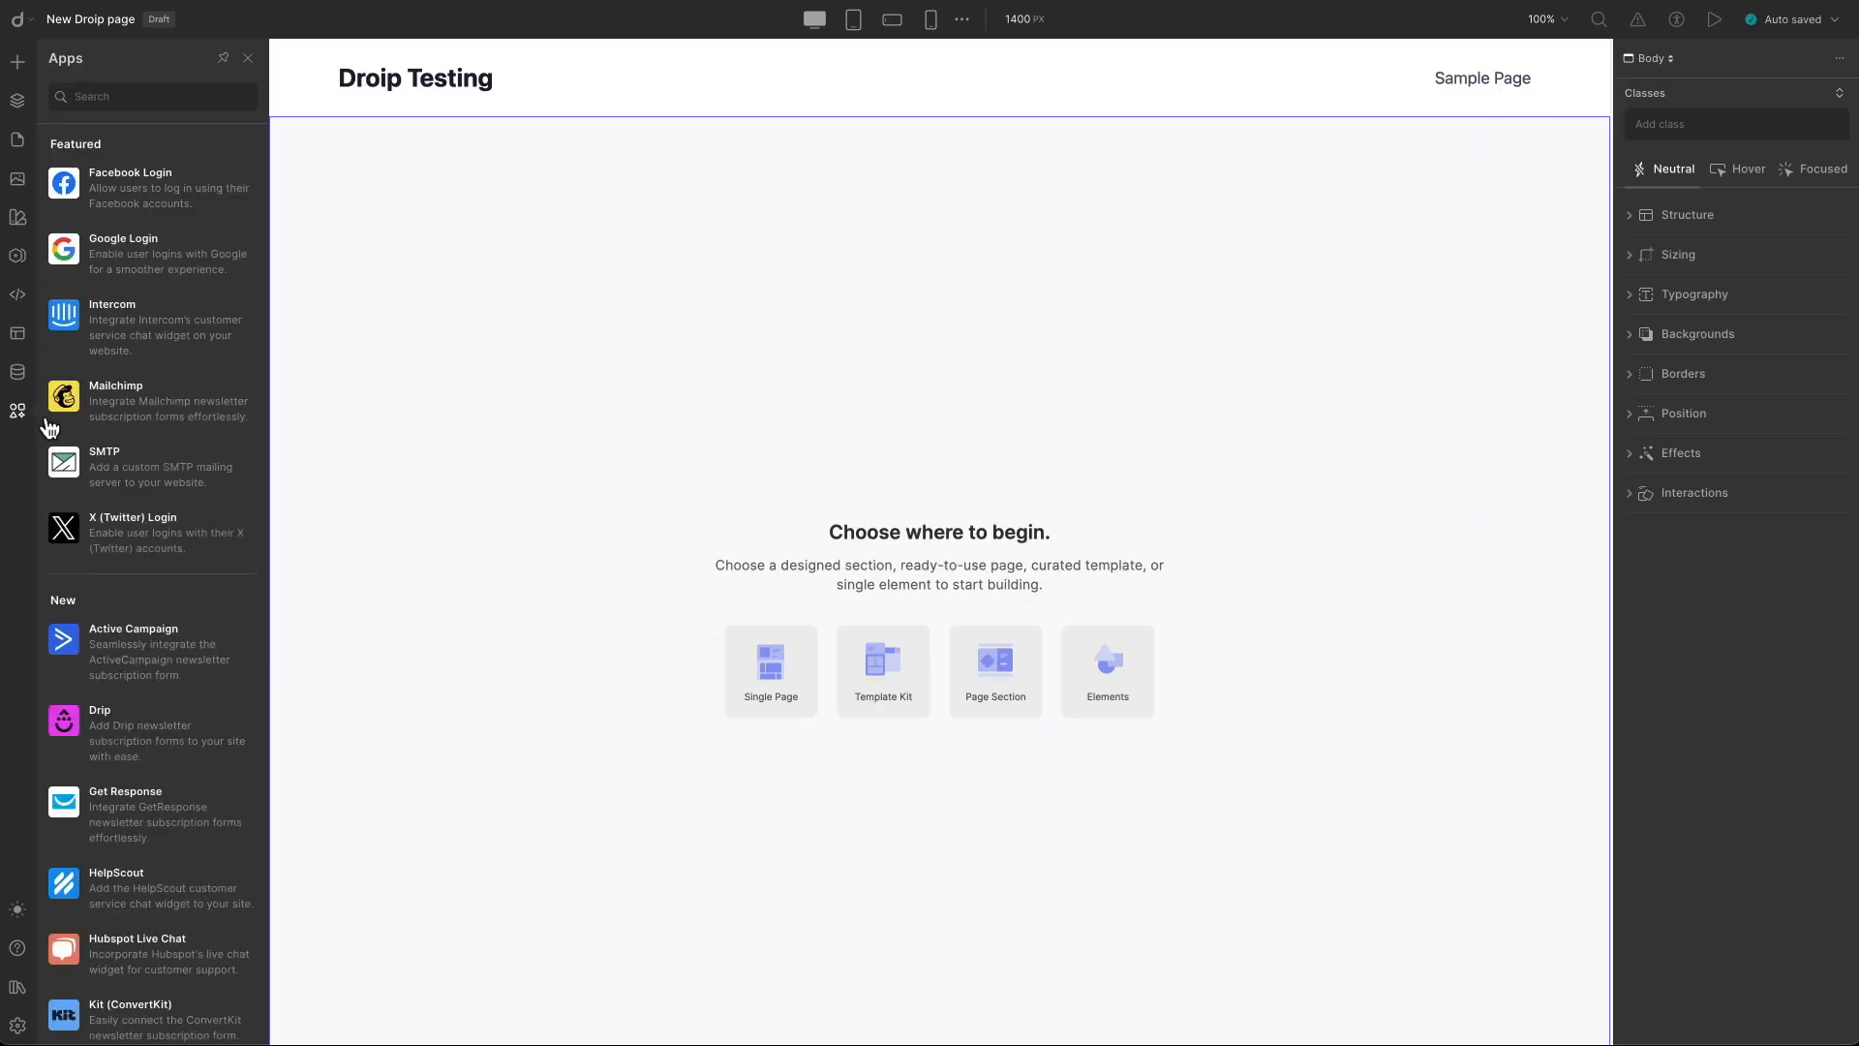
pyautogui.scroll(-1, 169, 313)
pyautogui.scroll(-4, 165, 312)
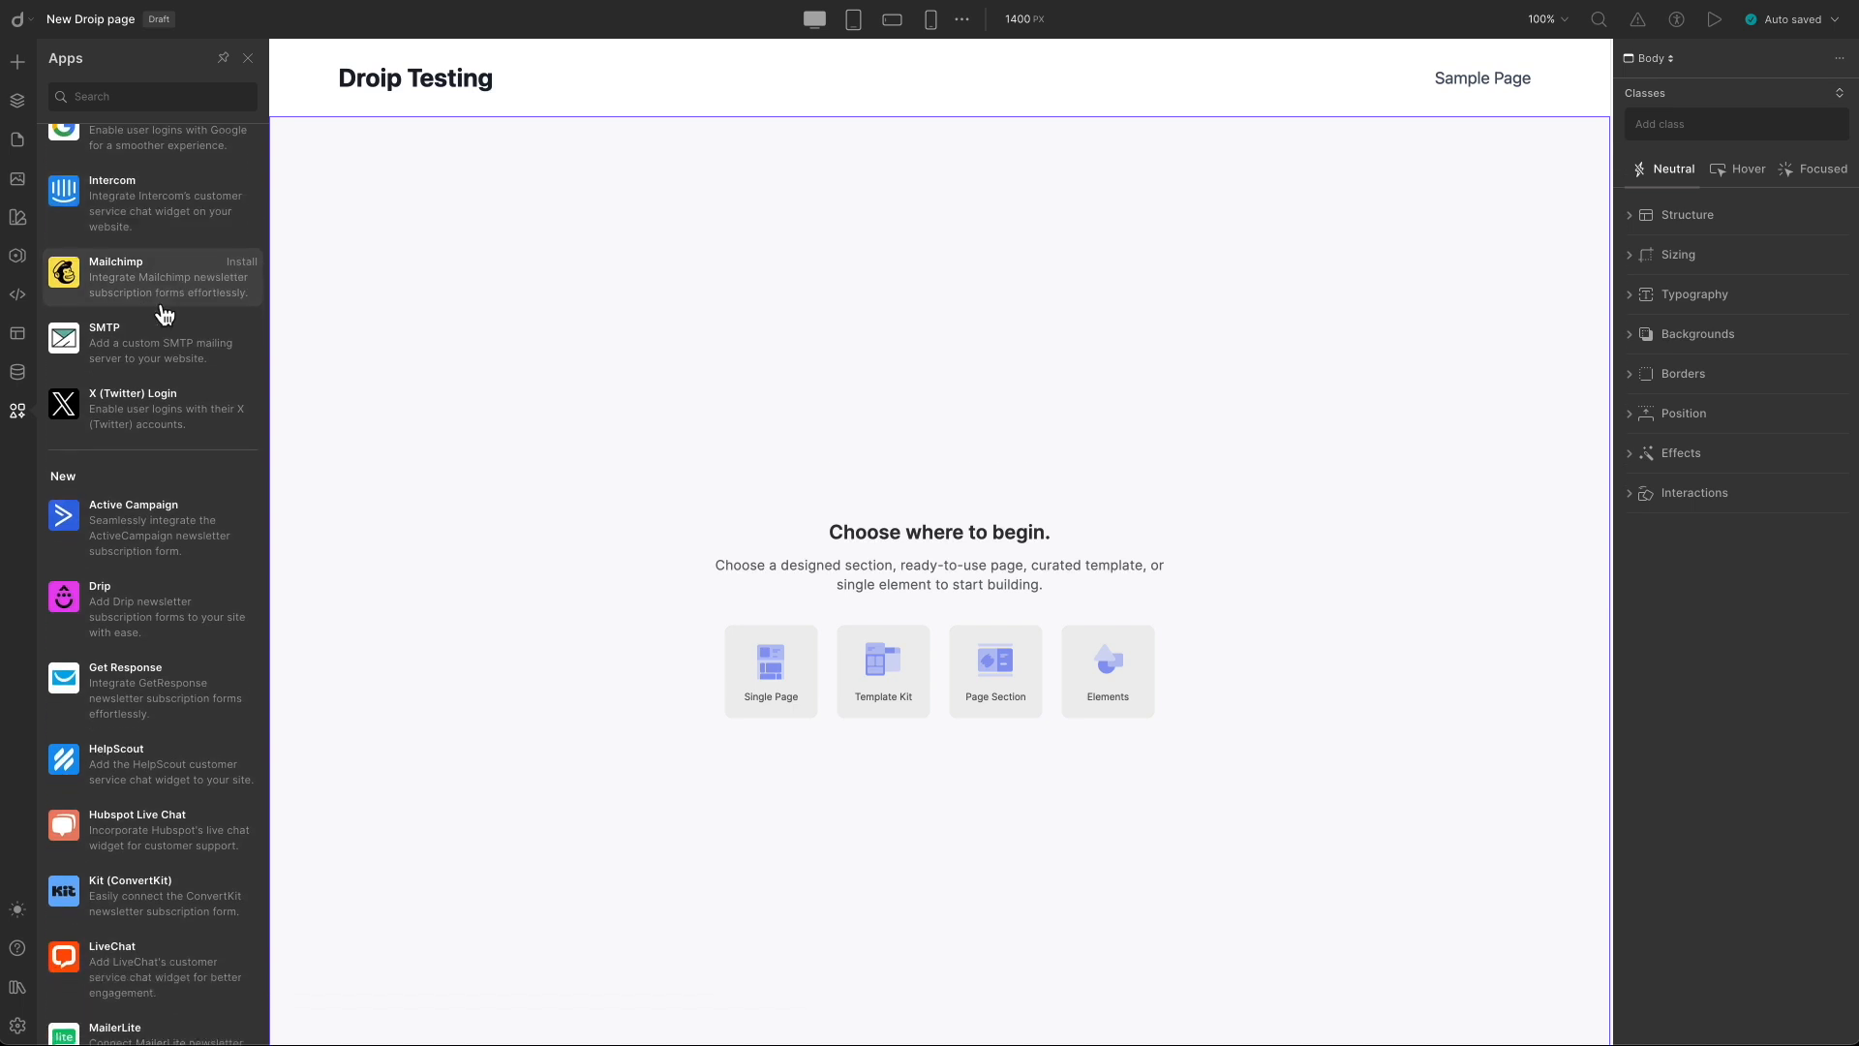
pyautogui.scroll(-3, 160, 317)
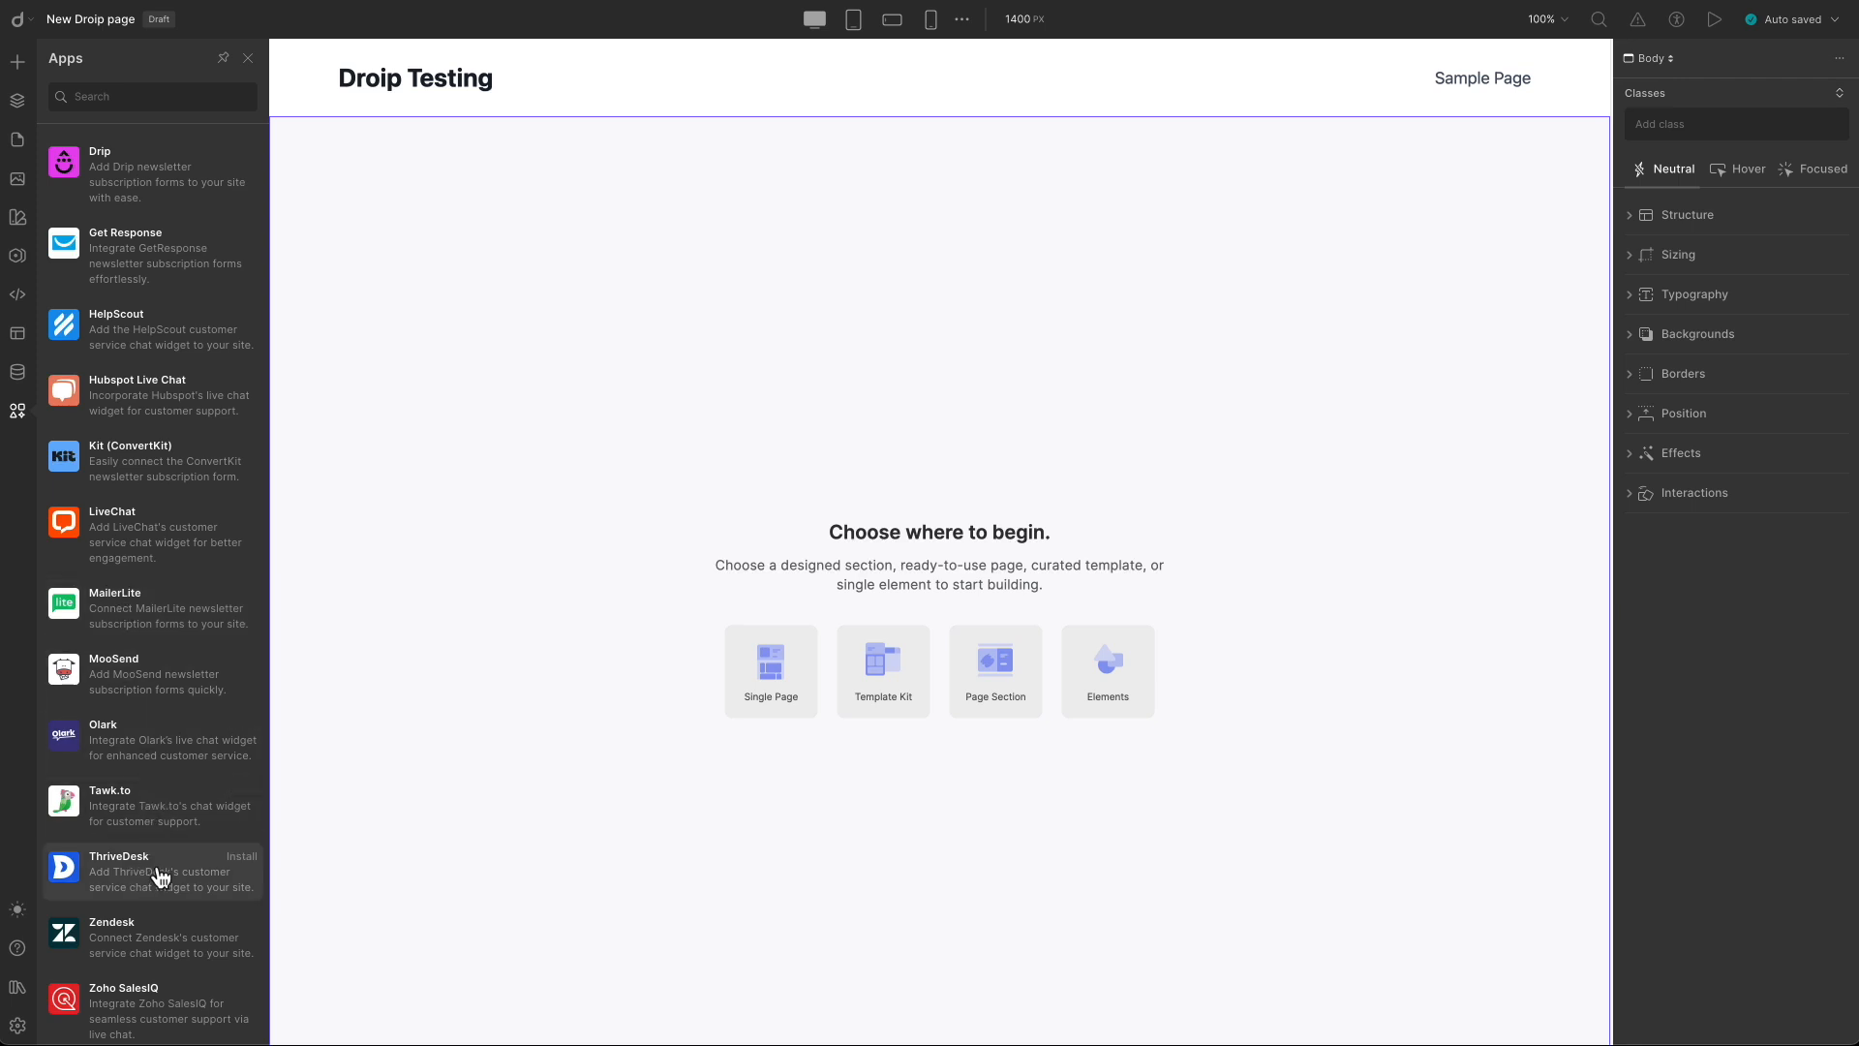
pyautogui.scroll(8, 163, 874)
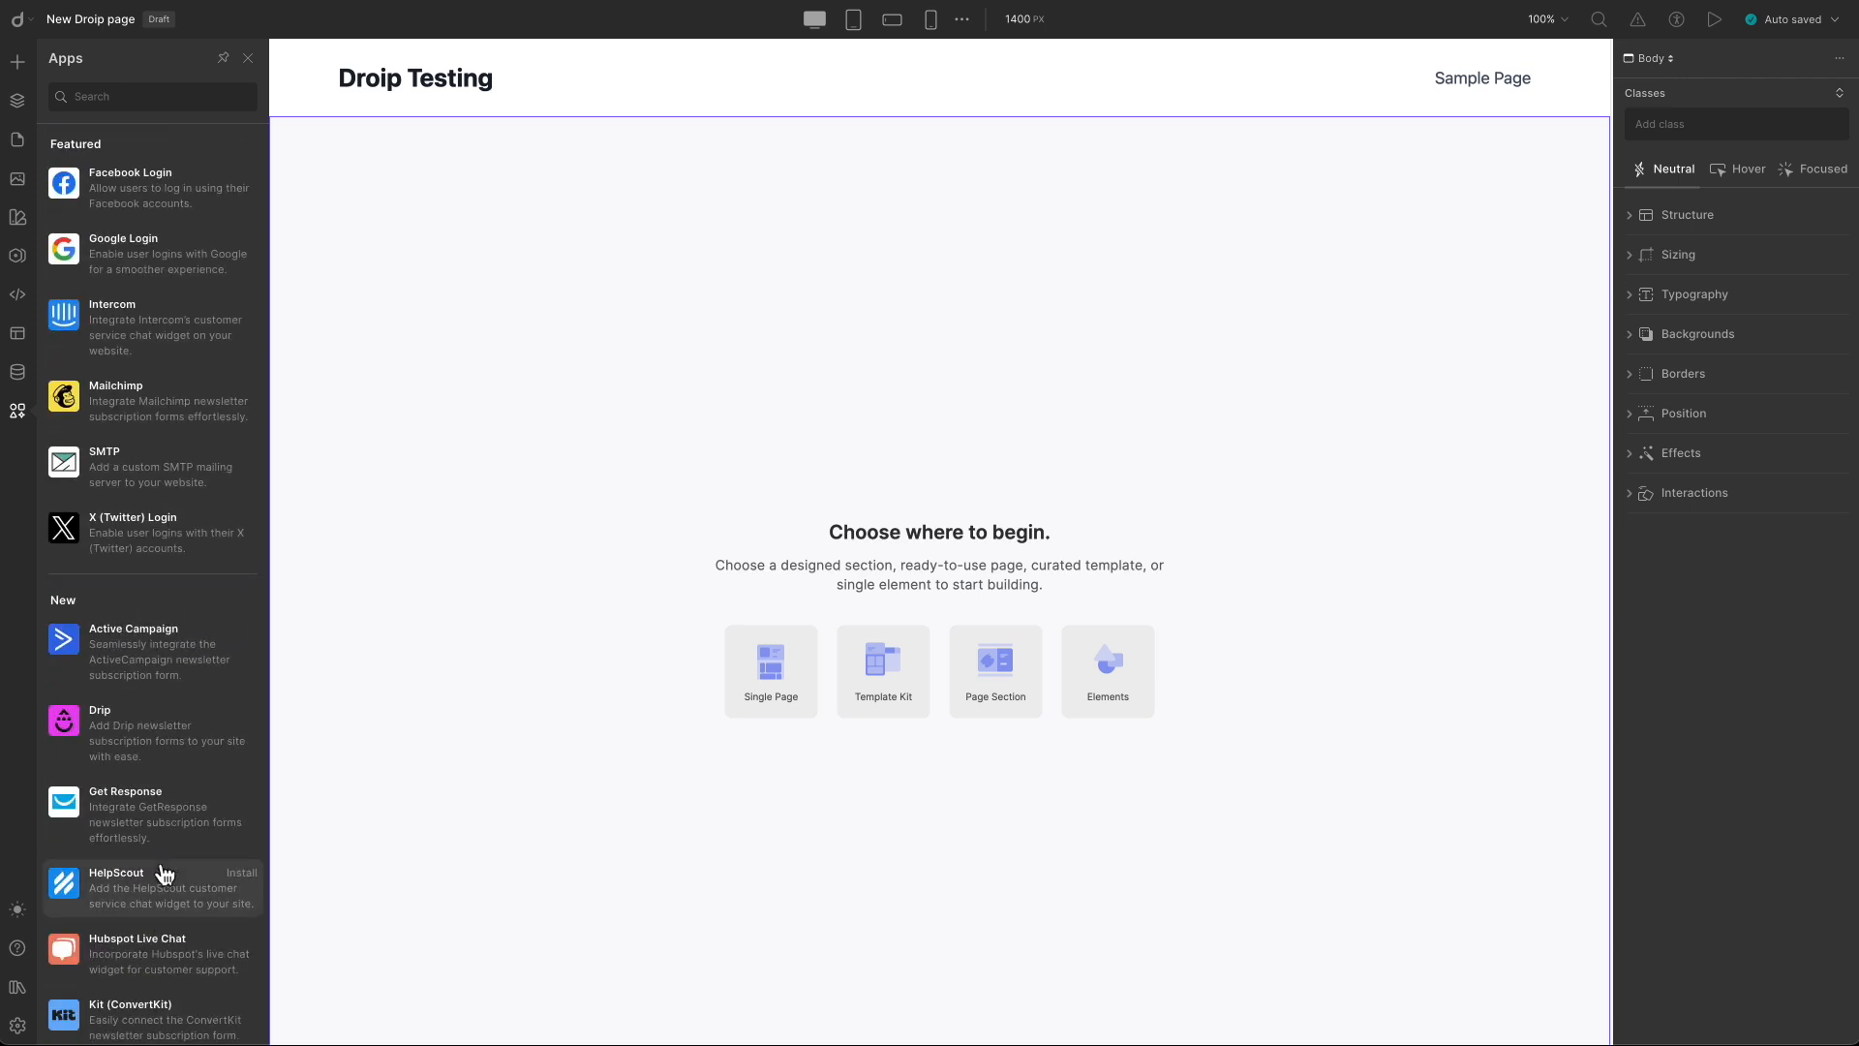
# Switch the editor to the light theme and back to dark, and close the apps list.
pyautogui.click(18, 910)
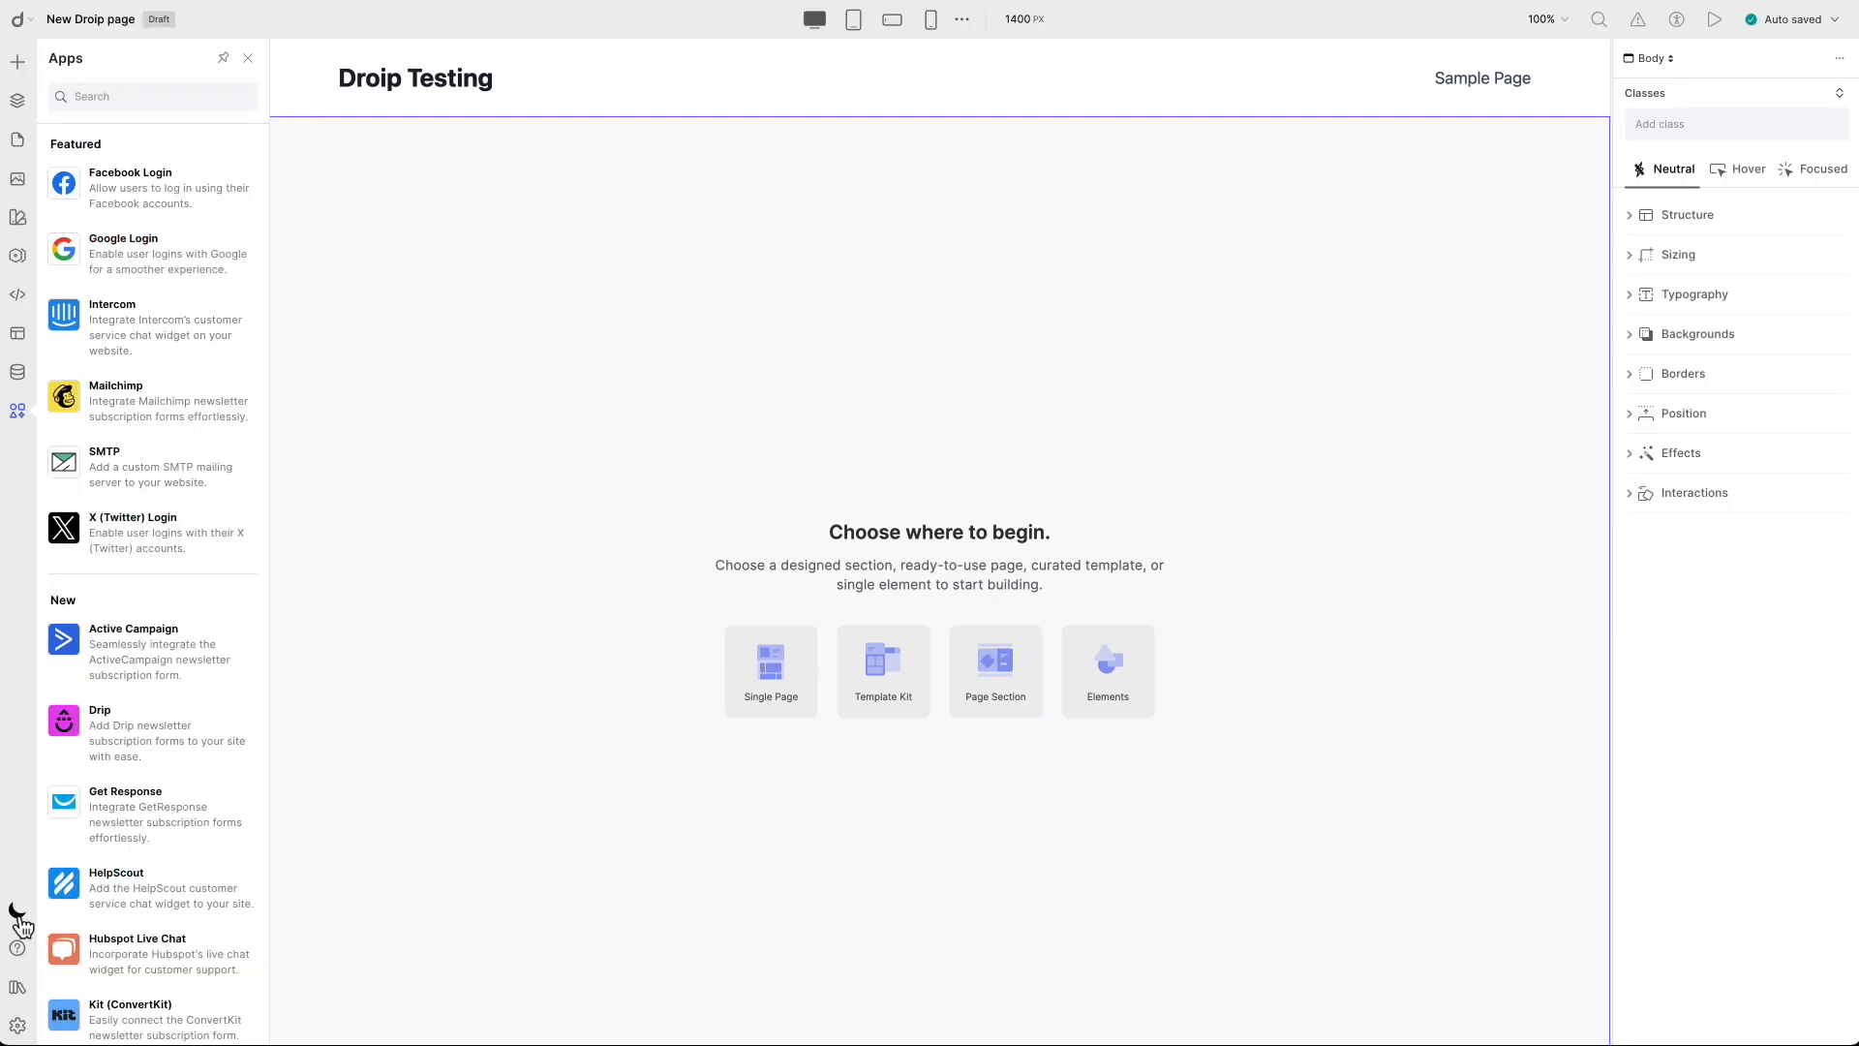
pyautogui.click(17, 913)
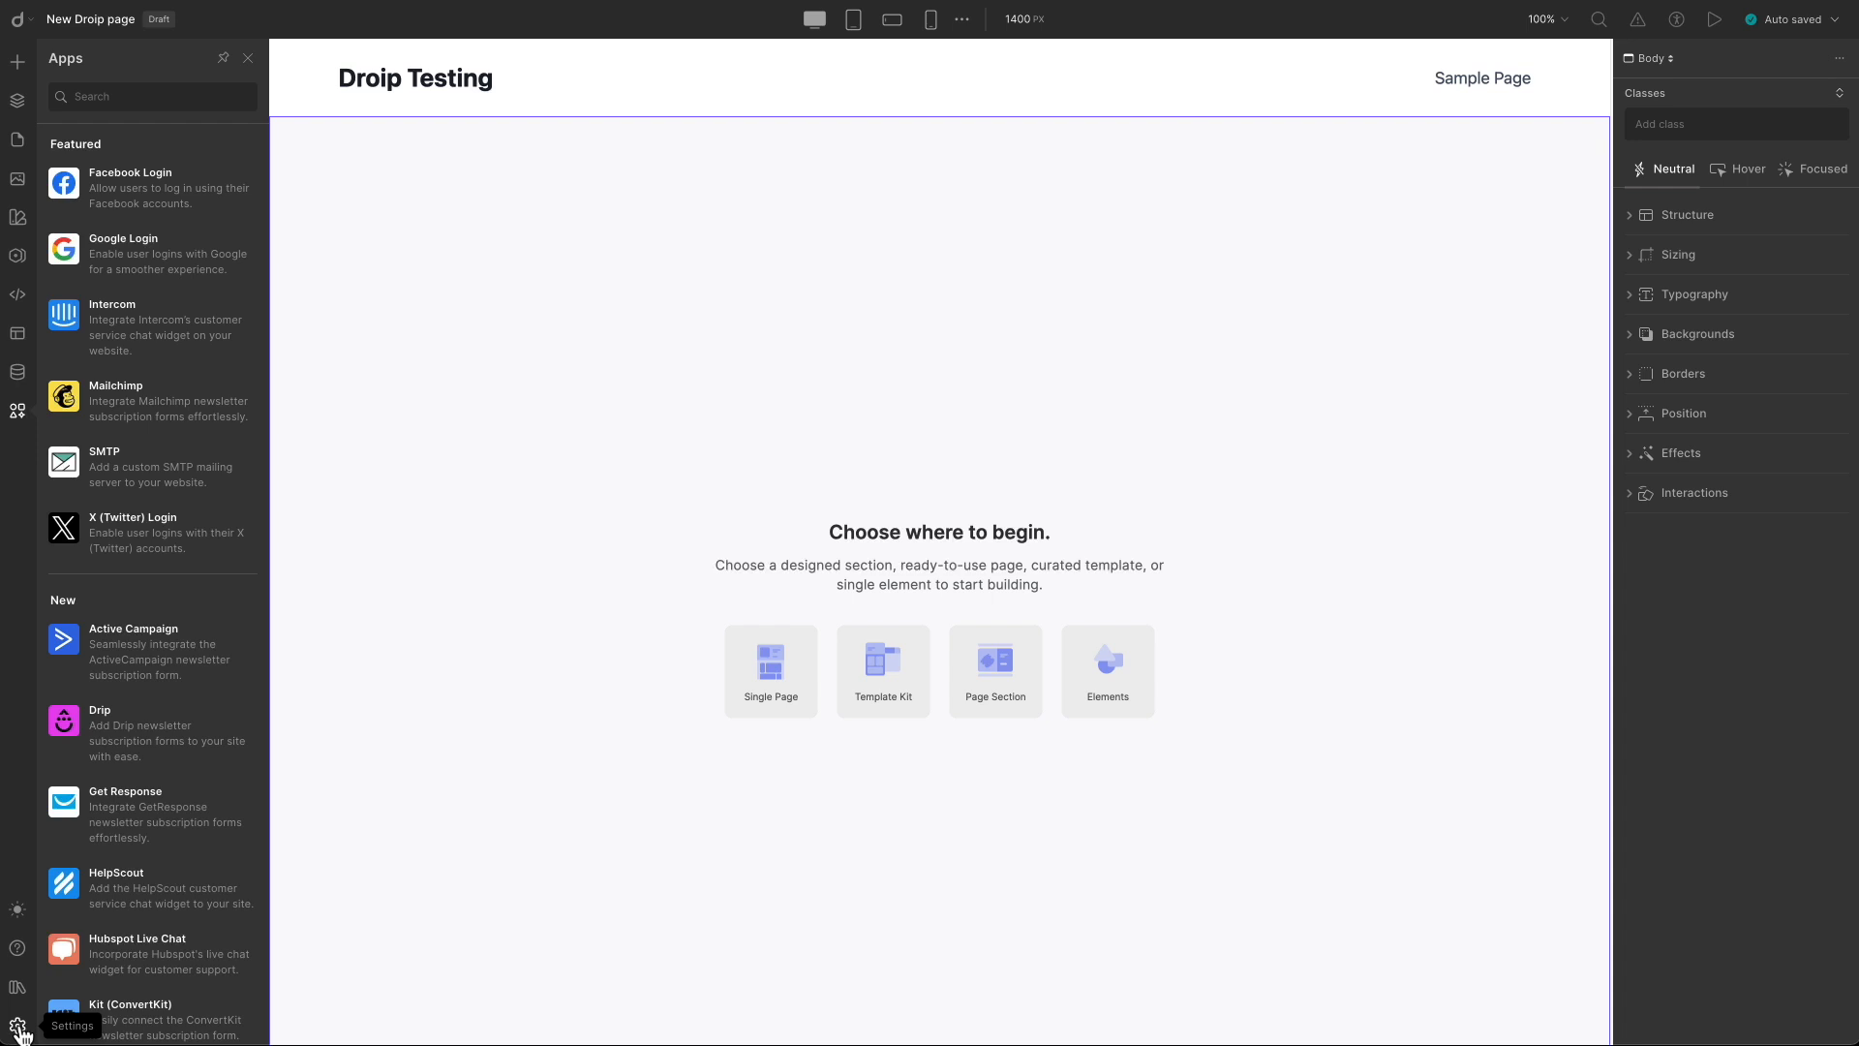
pyautogui.click(248, 58)
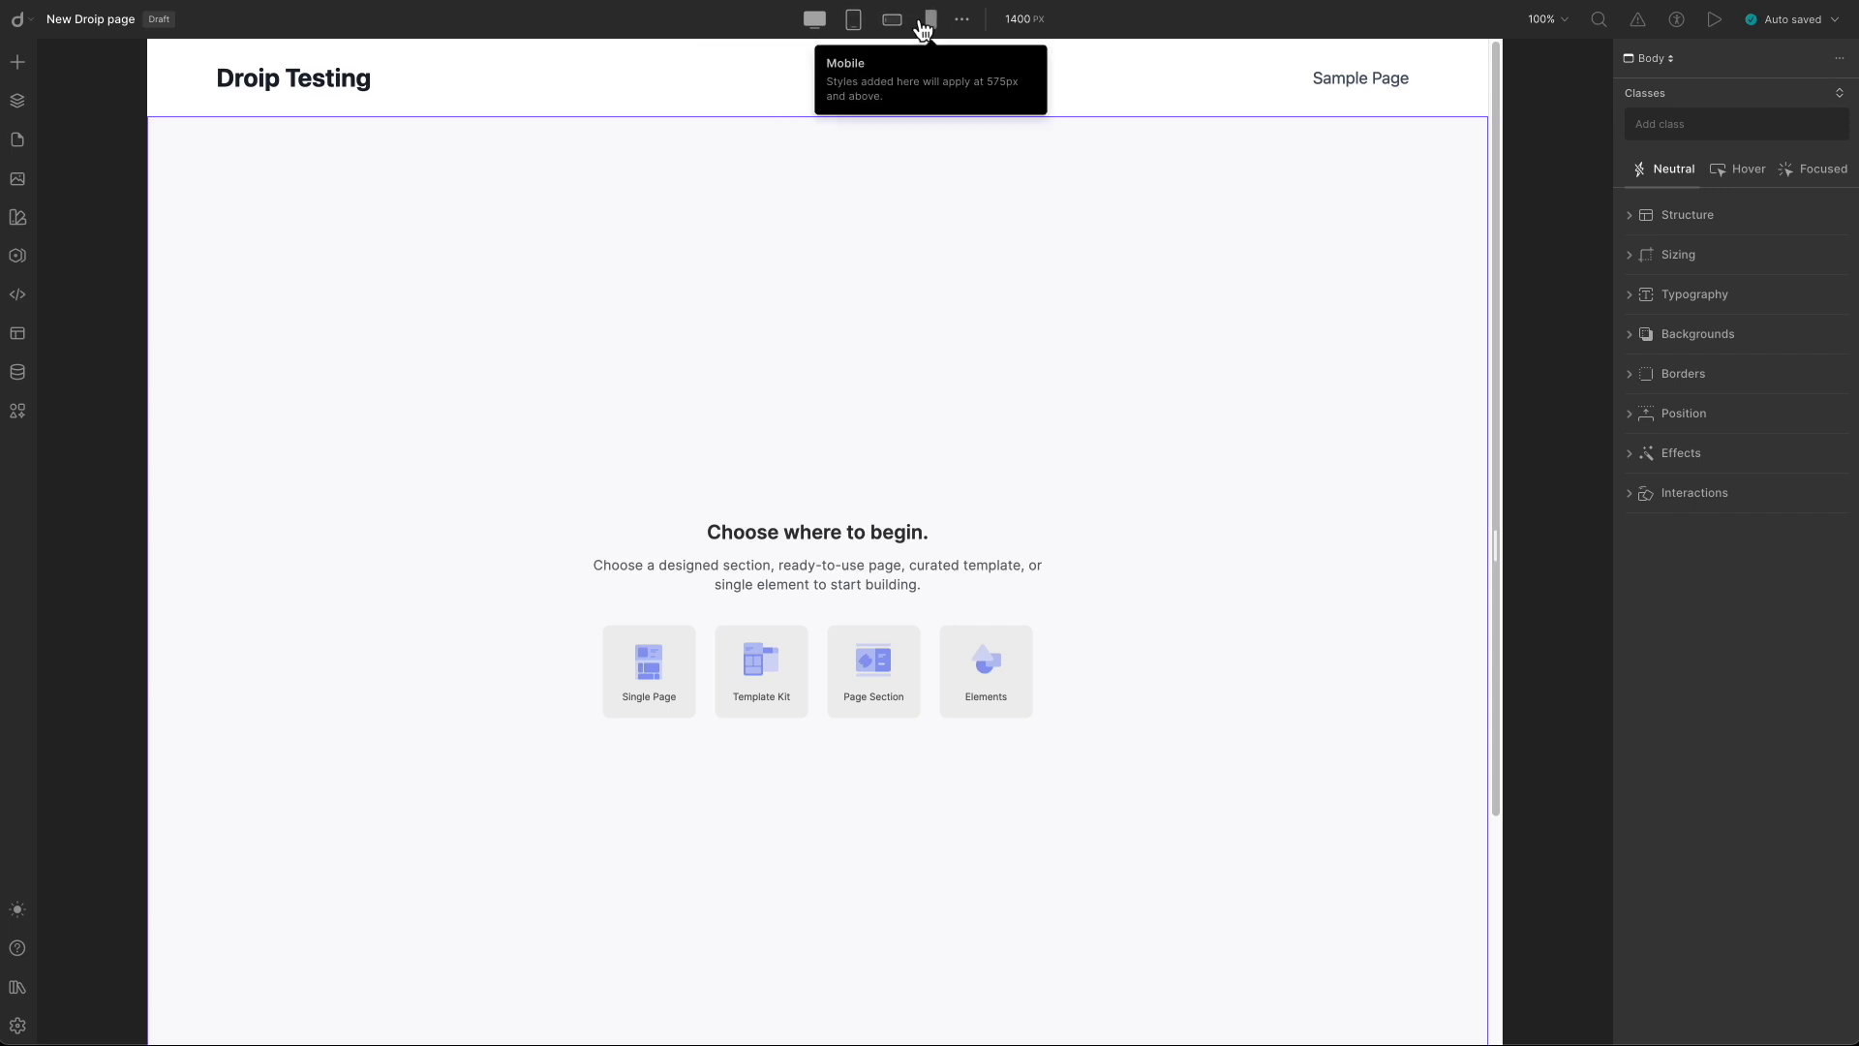
# Check the custom breakpoint options and set the canvas width to 1280 px.
pyautogui.click(963, 23)
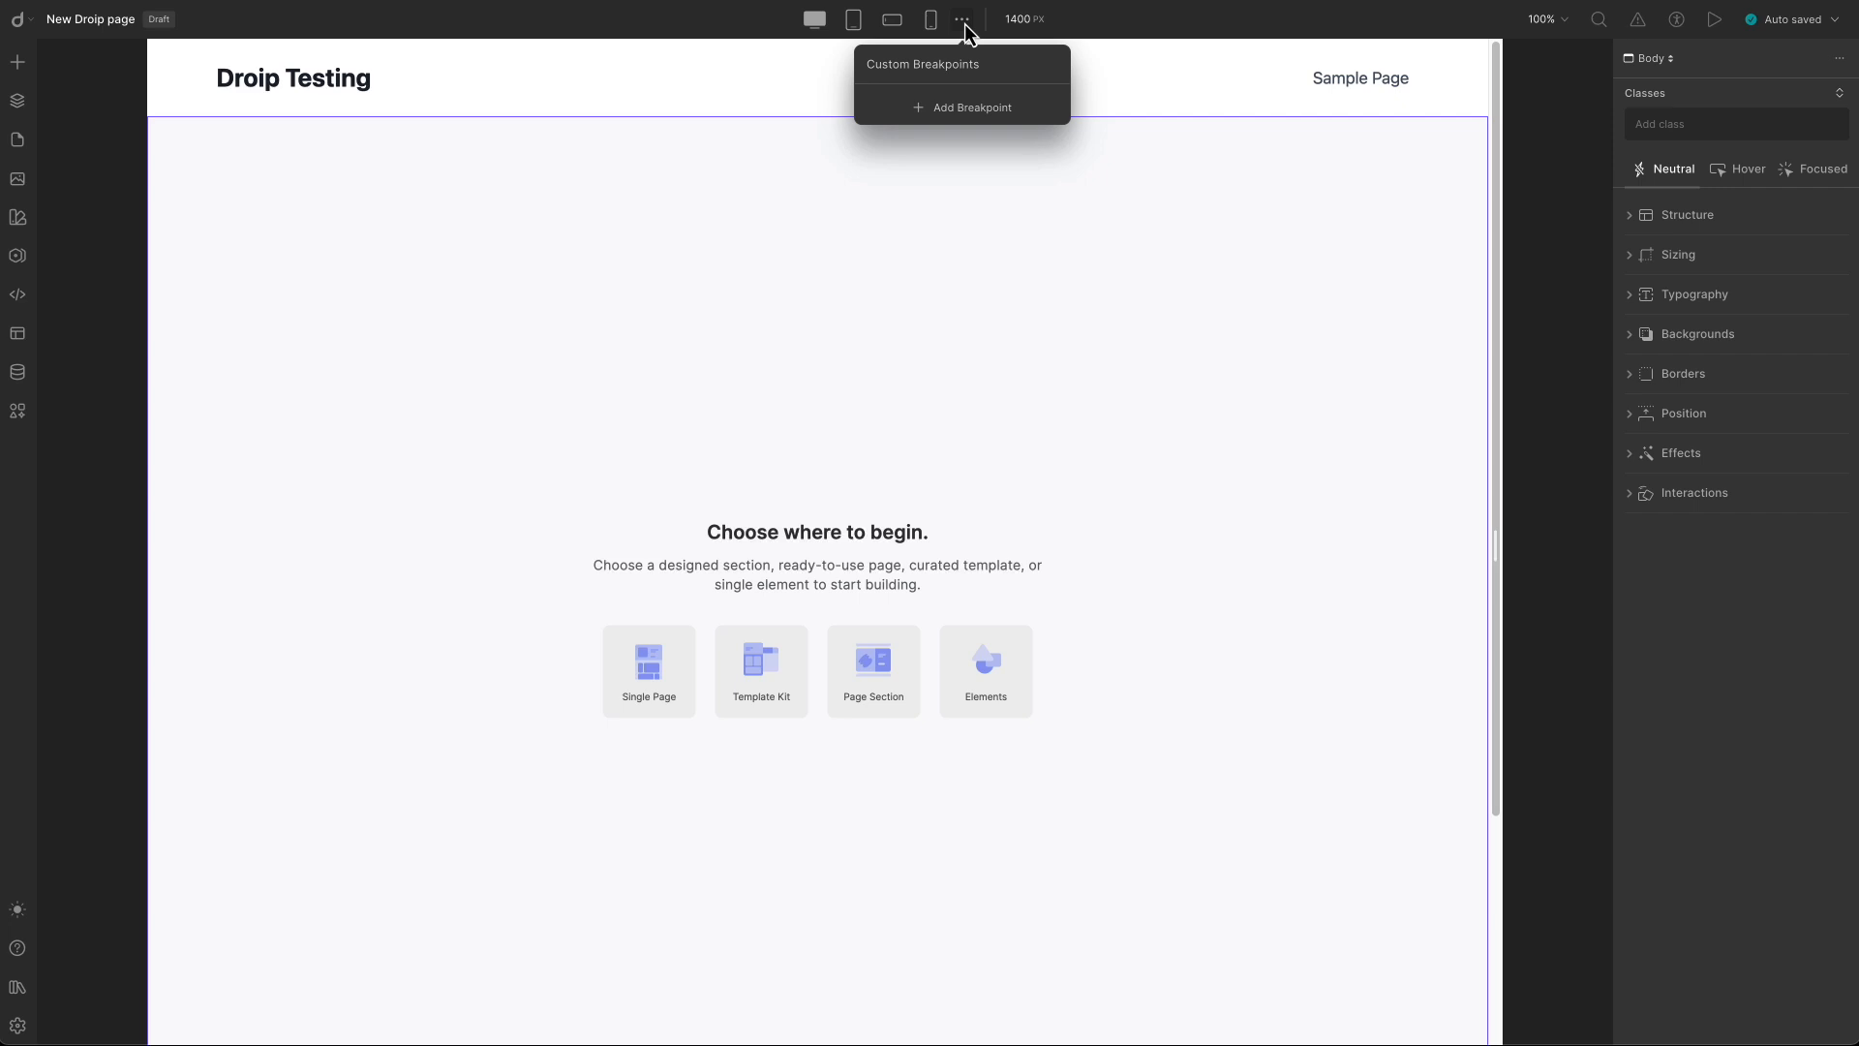
pyautogui.click(964, 23)
pyautogui.click(1020, 18)
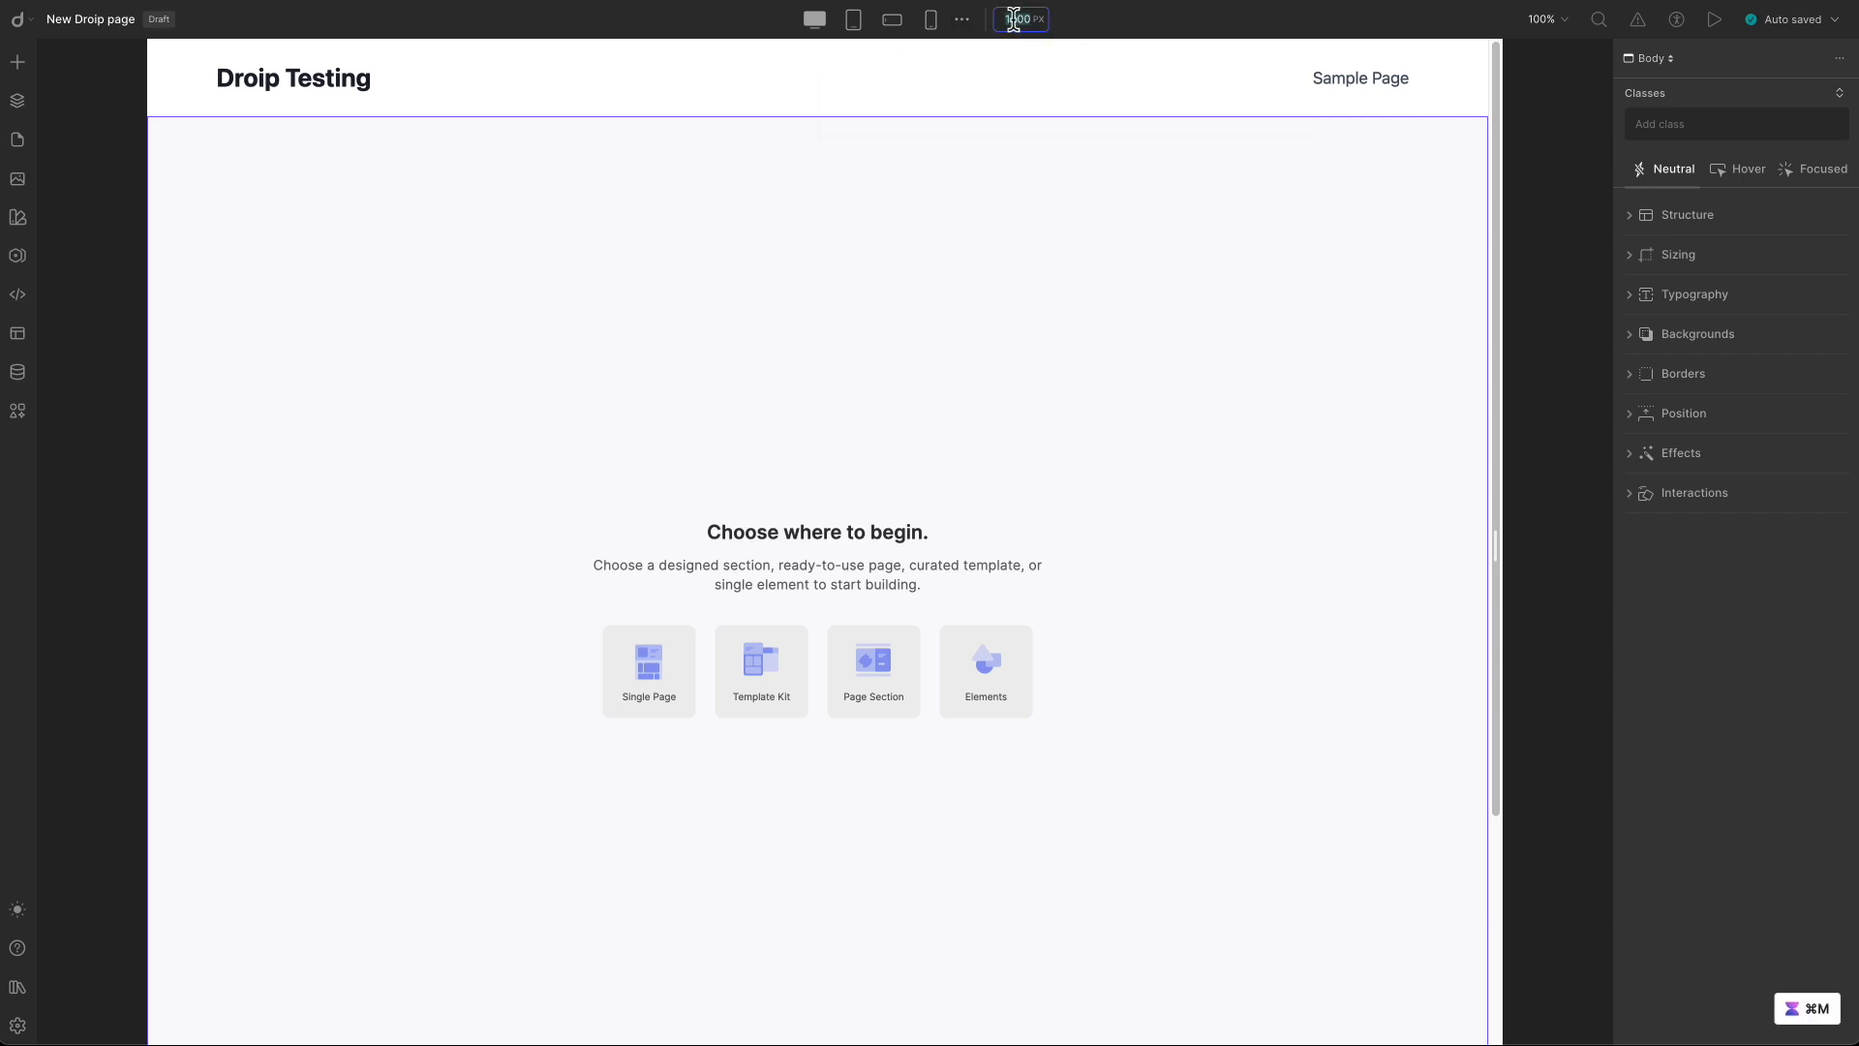
pyautogui.write('1280')
pyautogui.press('Return')
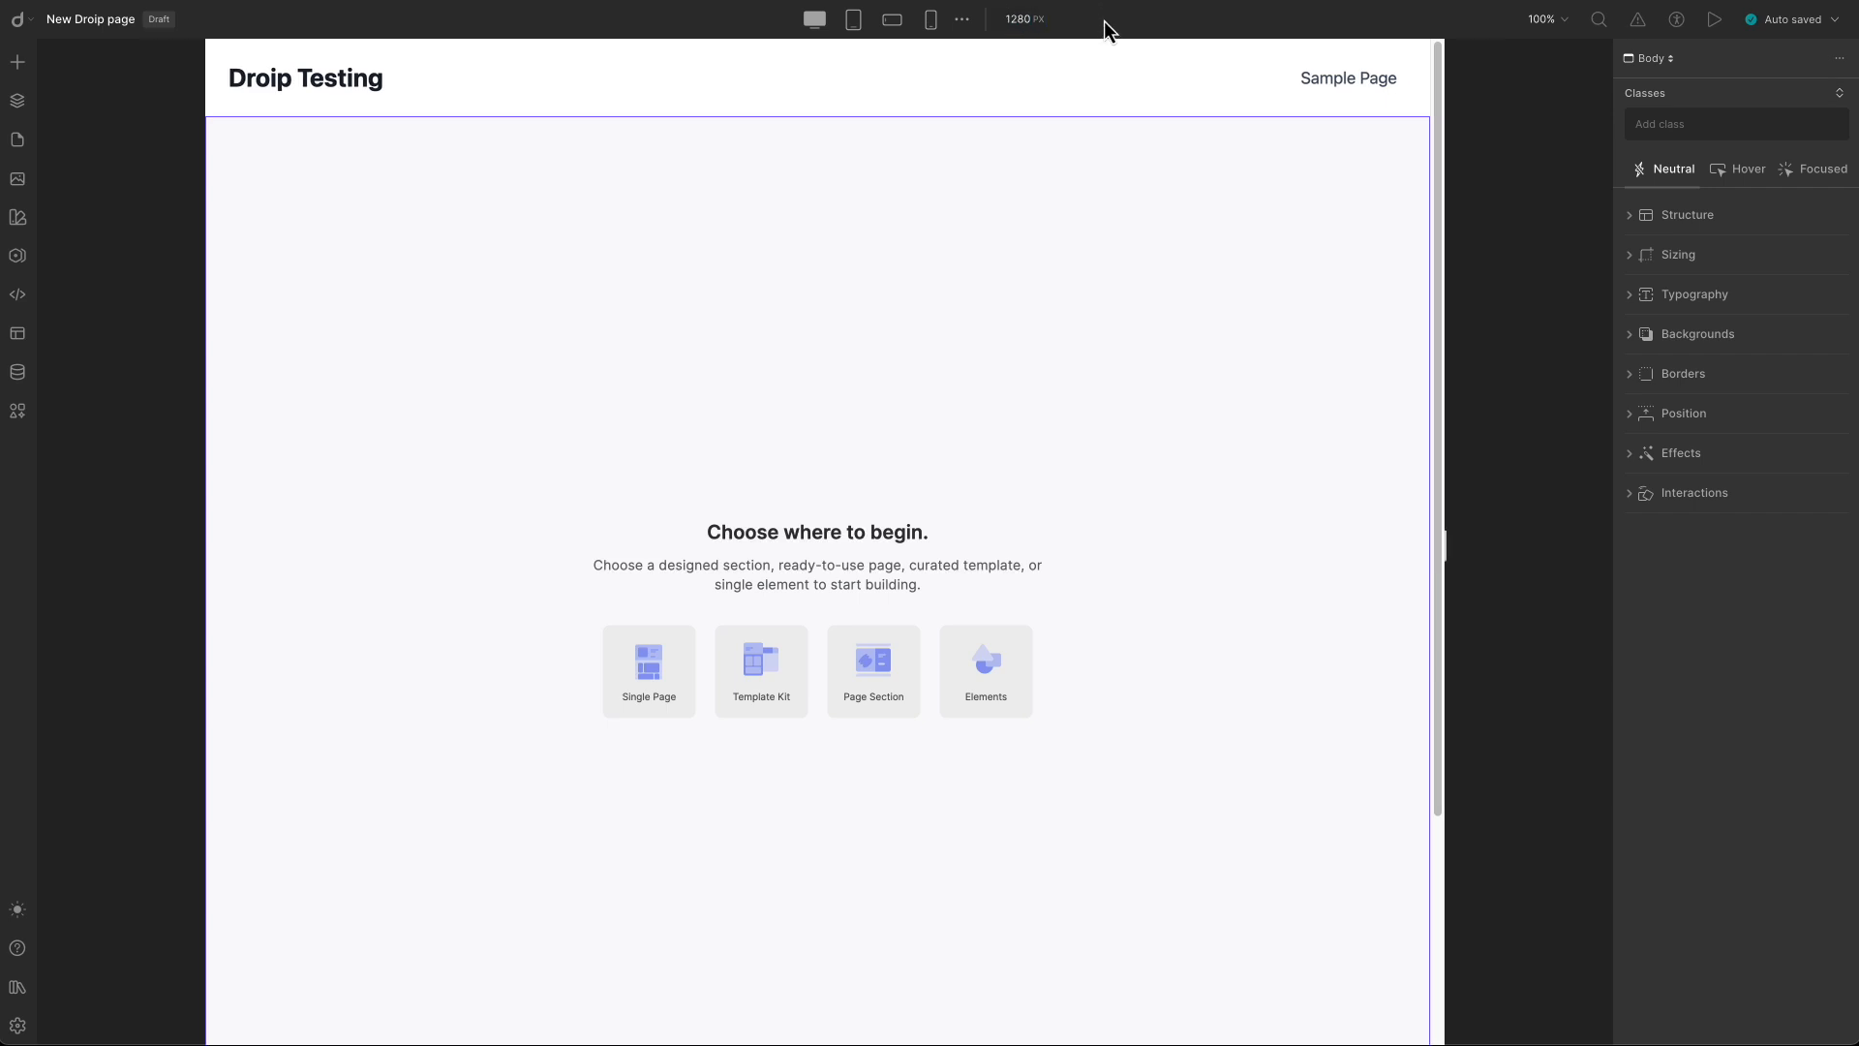
# View the canvas scaling, ruler, element edge and guide options.
pyautogui.click(1552, 22)
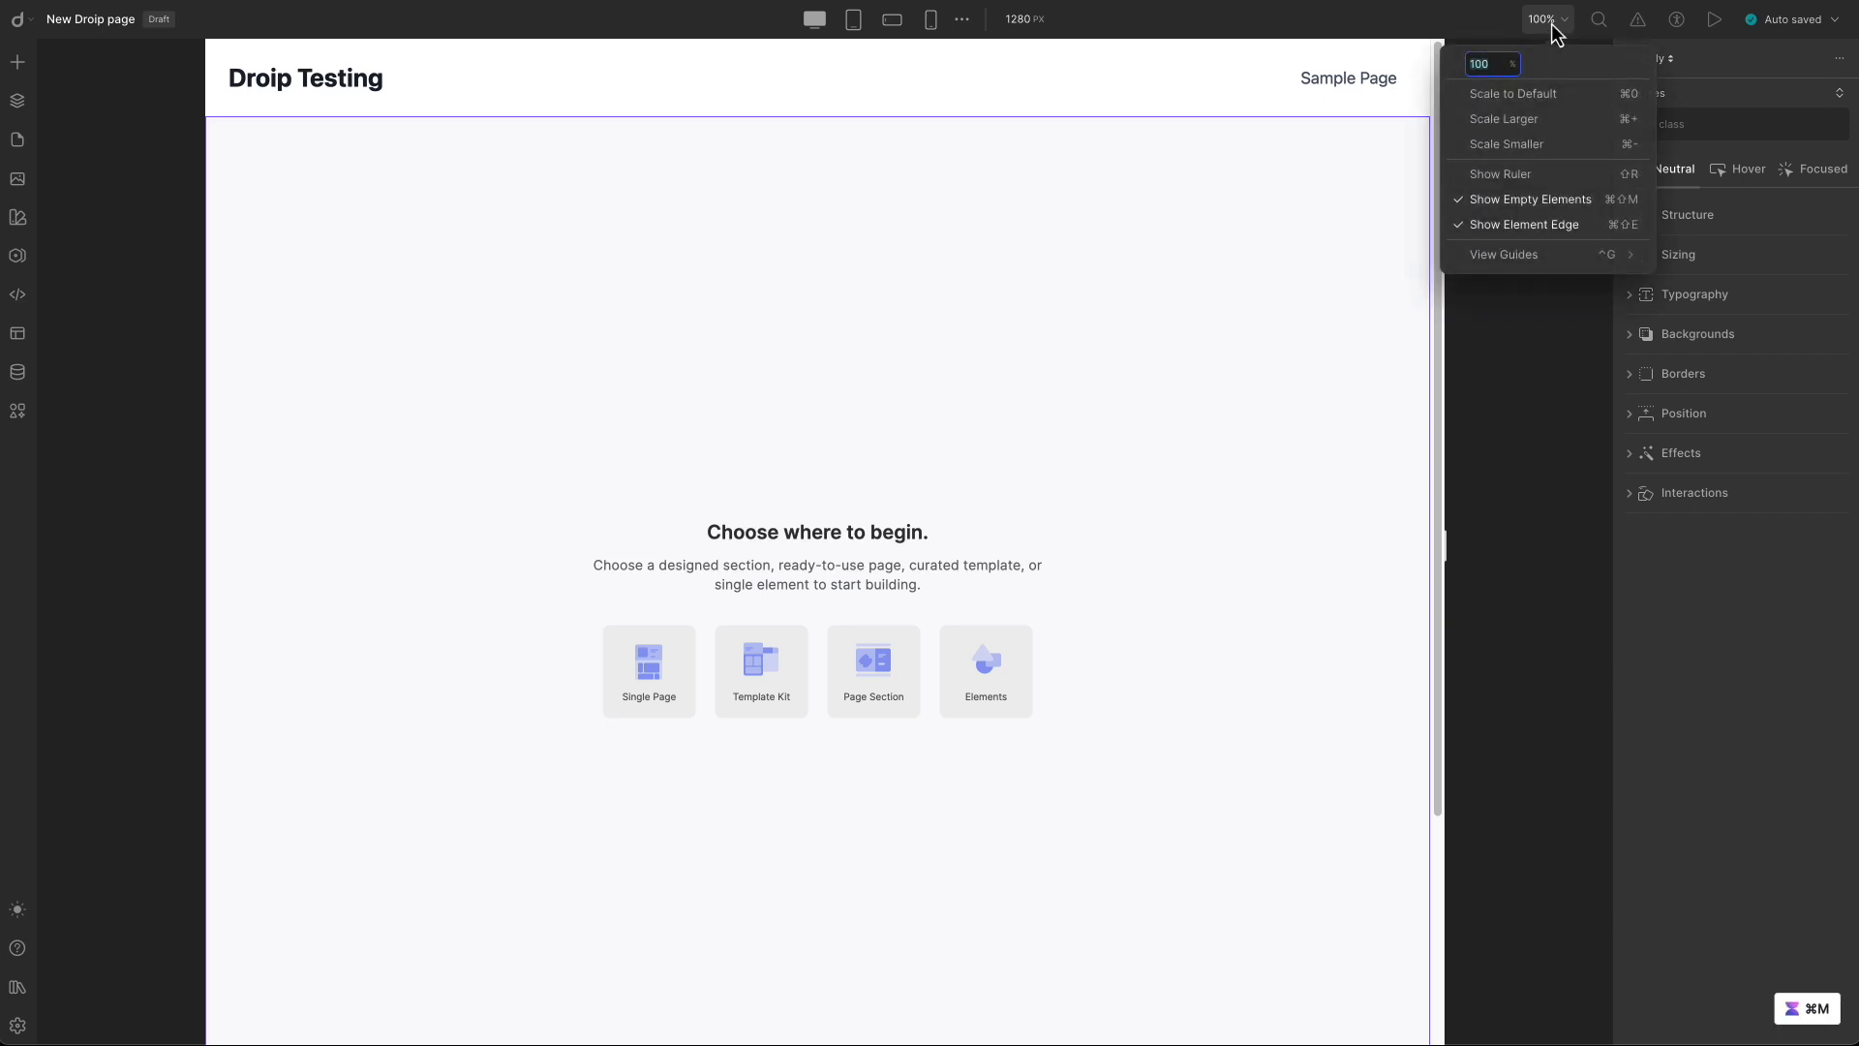
pyautogui.click(1553, 25)
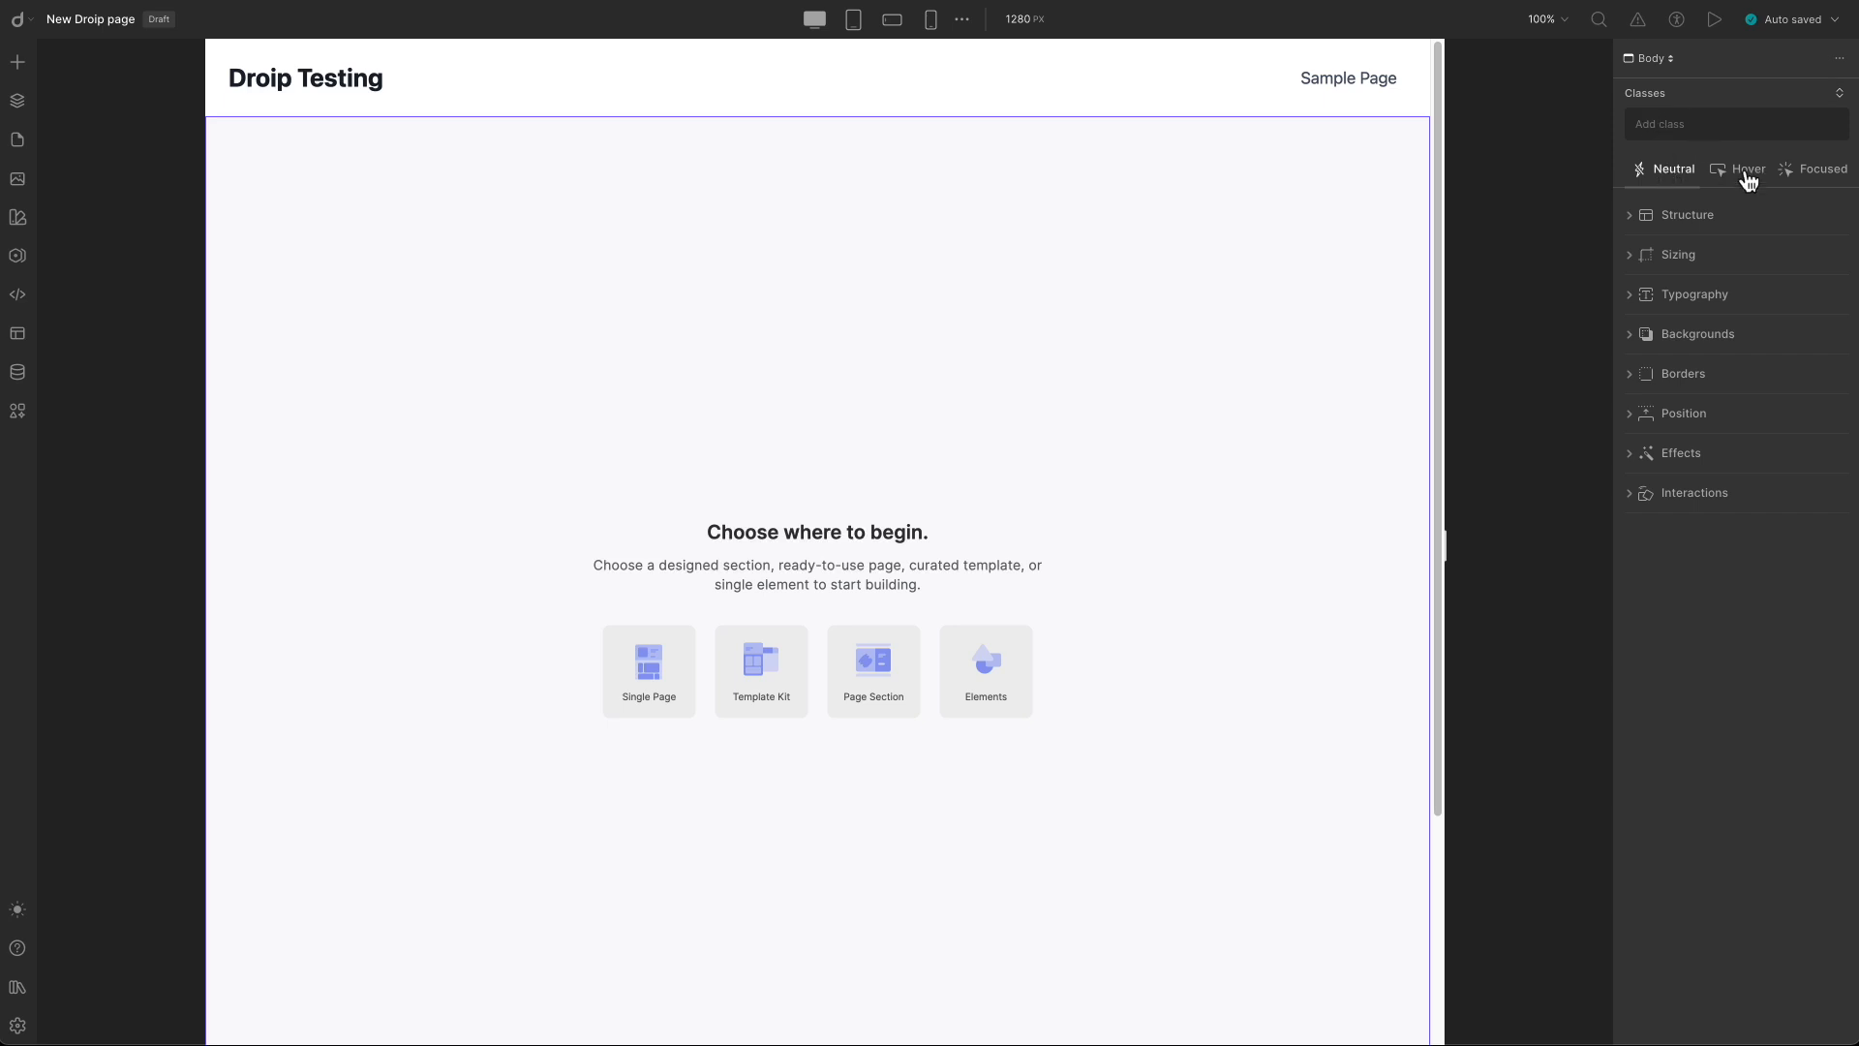
# Set the body's display to None (No layout) in its structure settings.
pyautogui.click(1631, 220)
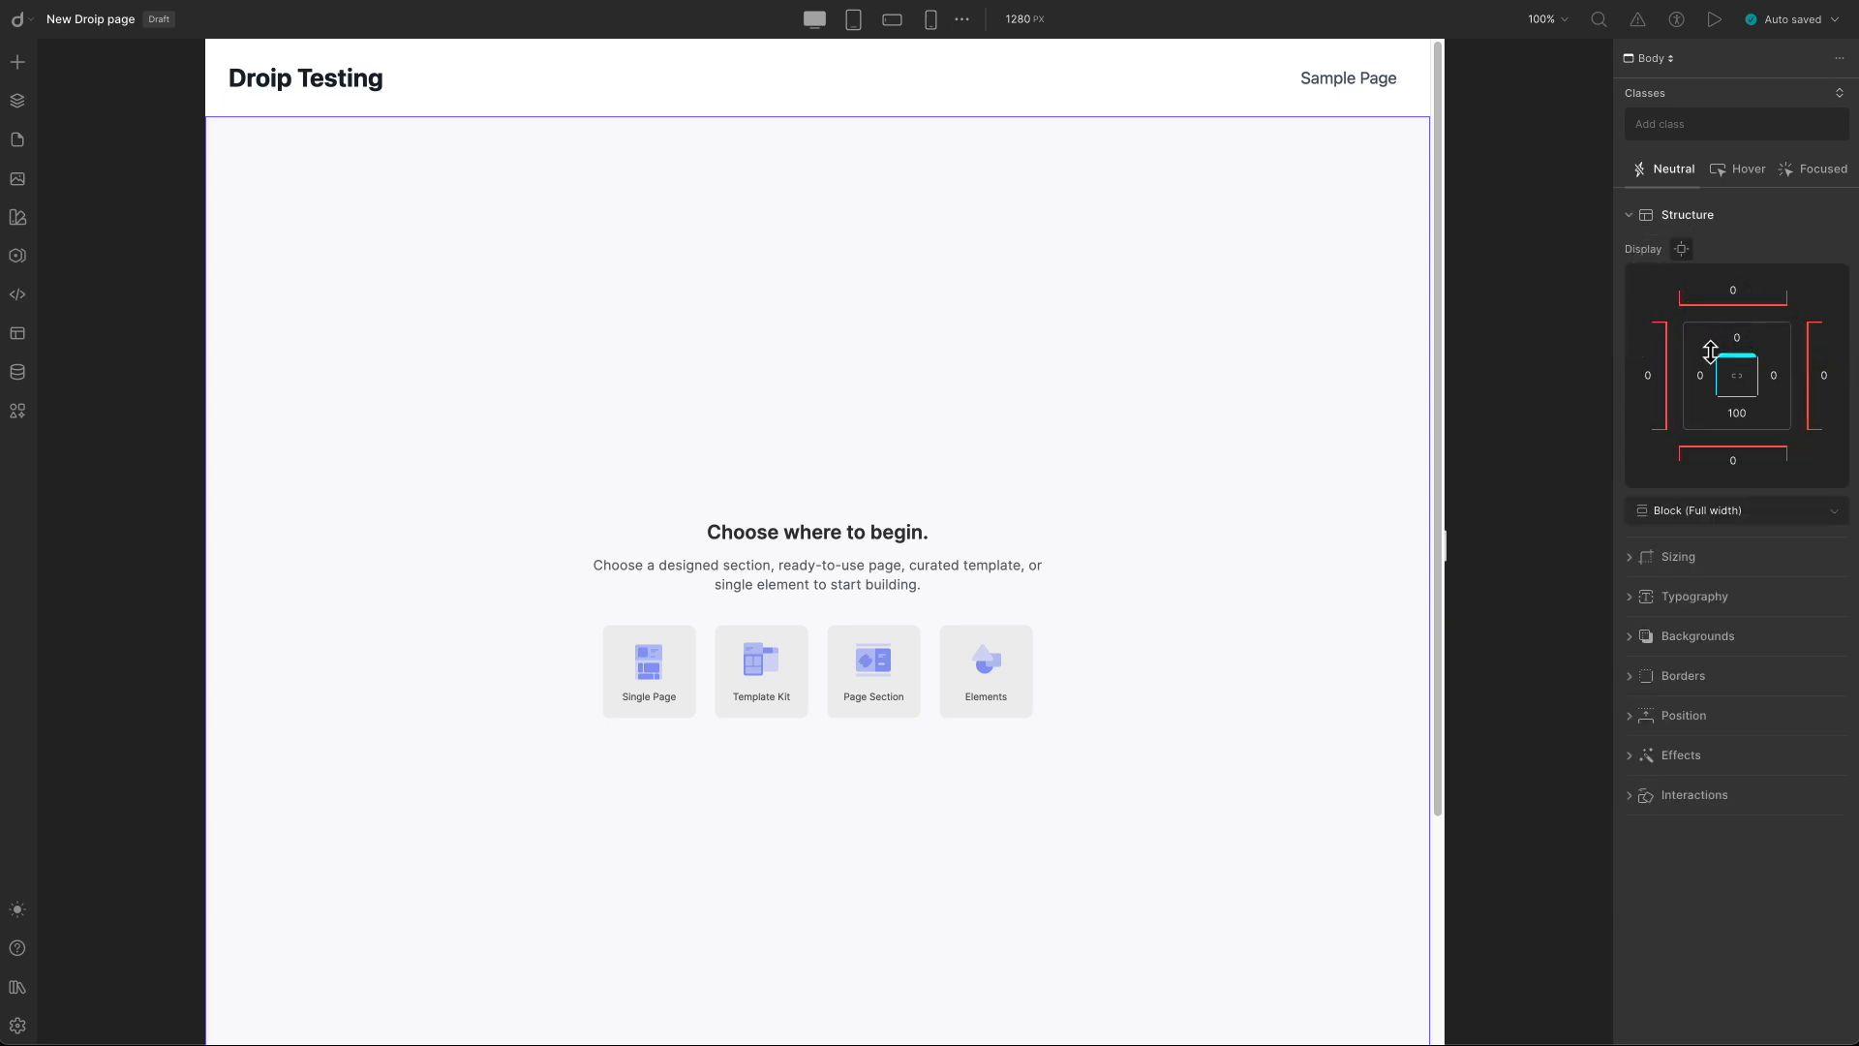
pyautogui.click(1779, 515)
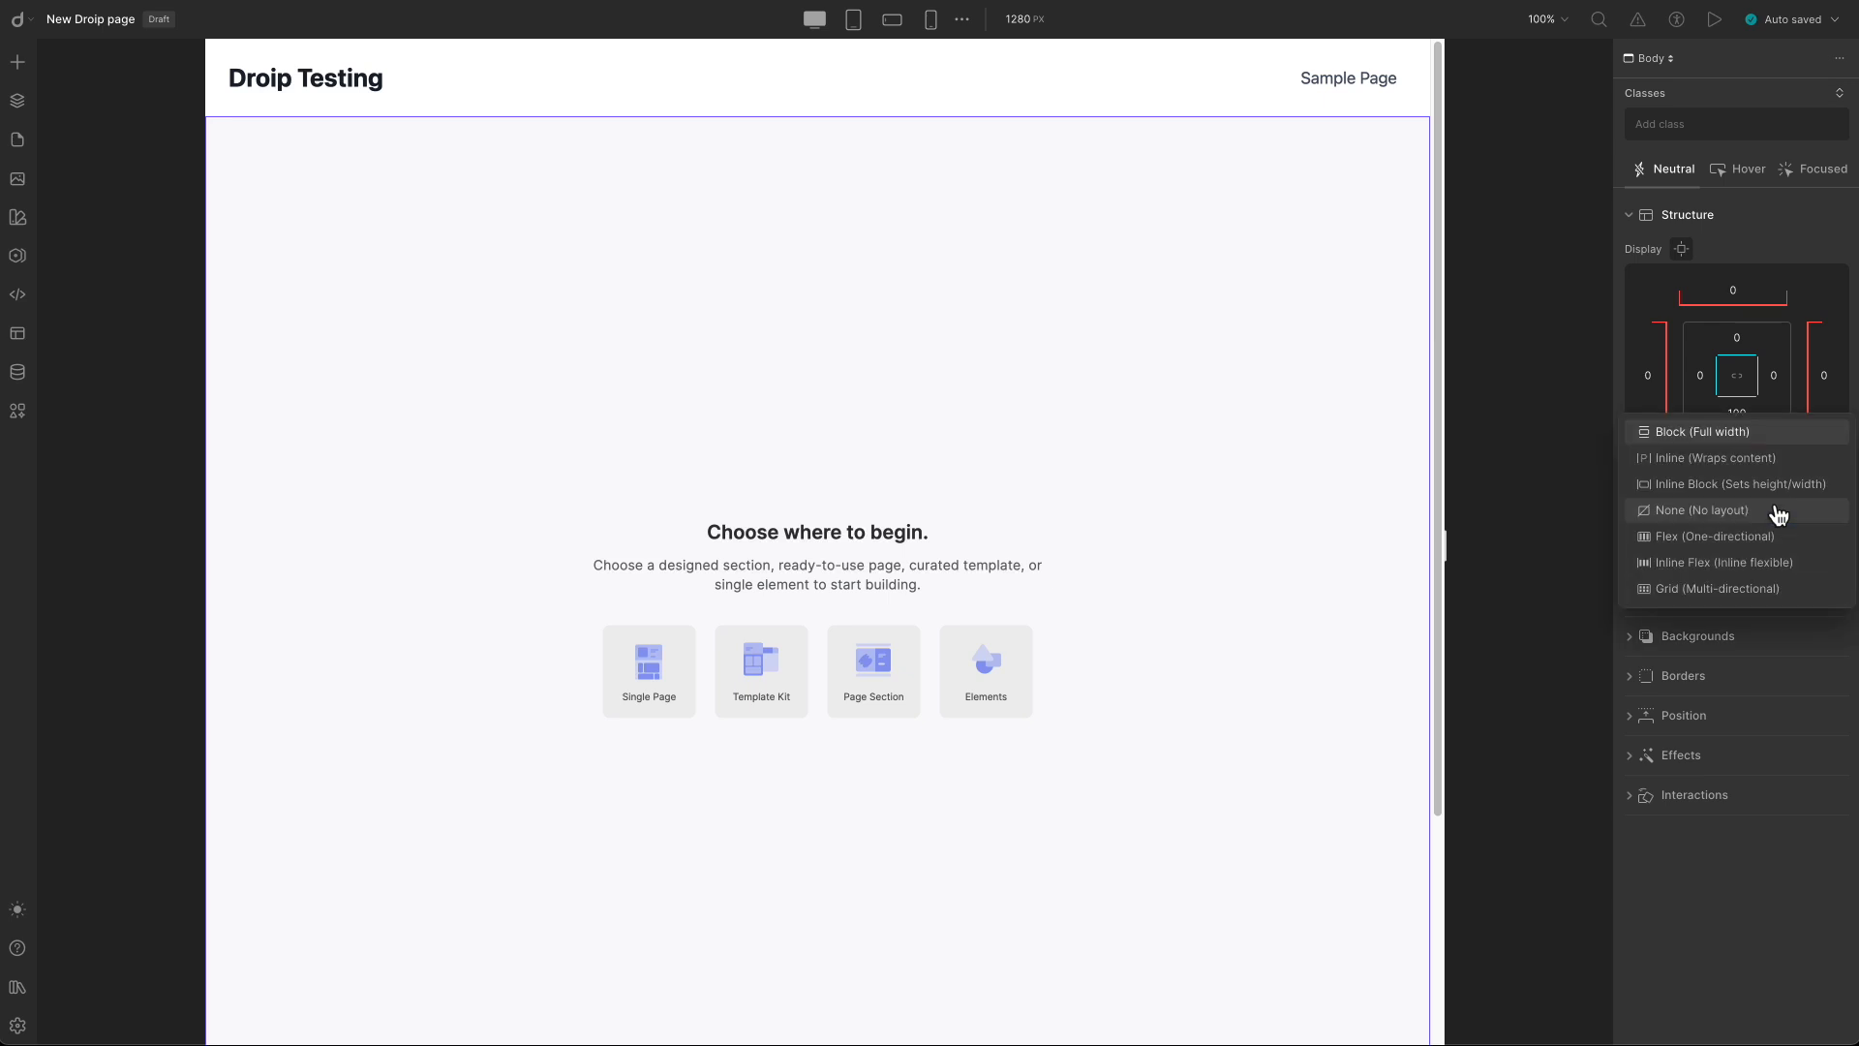
pyautogui.click(1779, 510)
pyautogui.click(1629, 215)
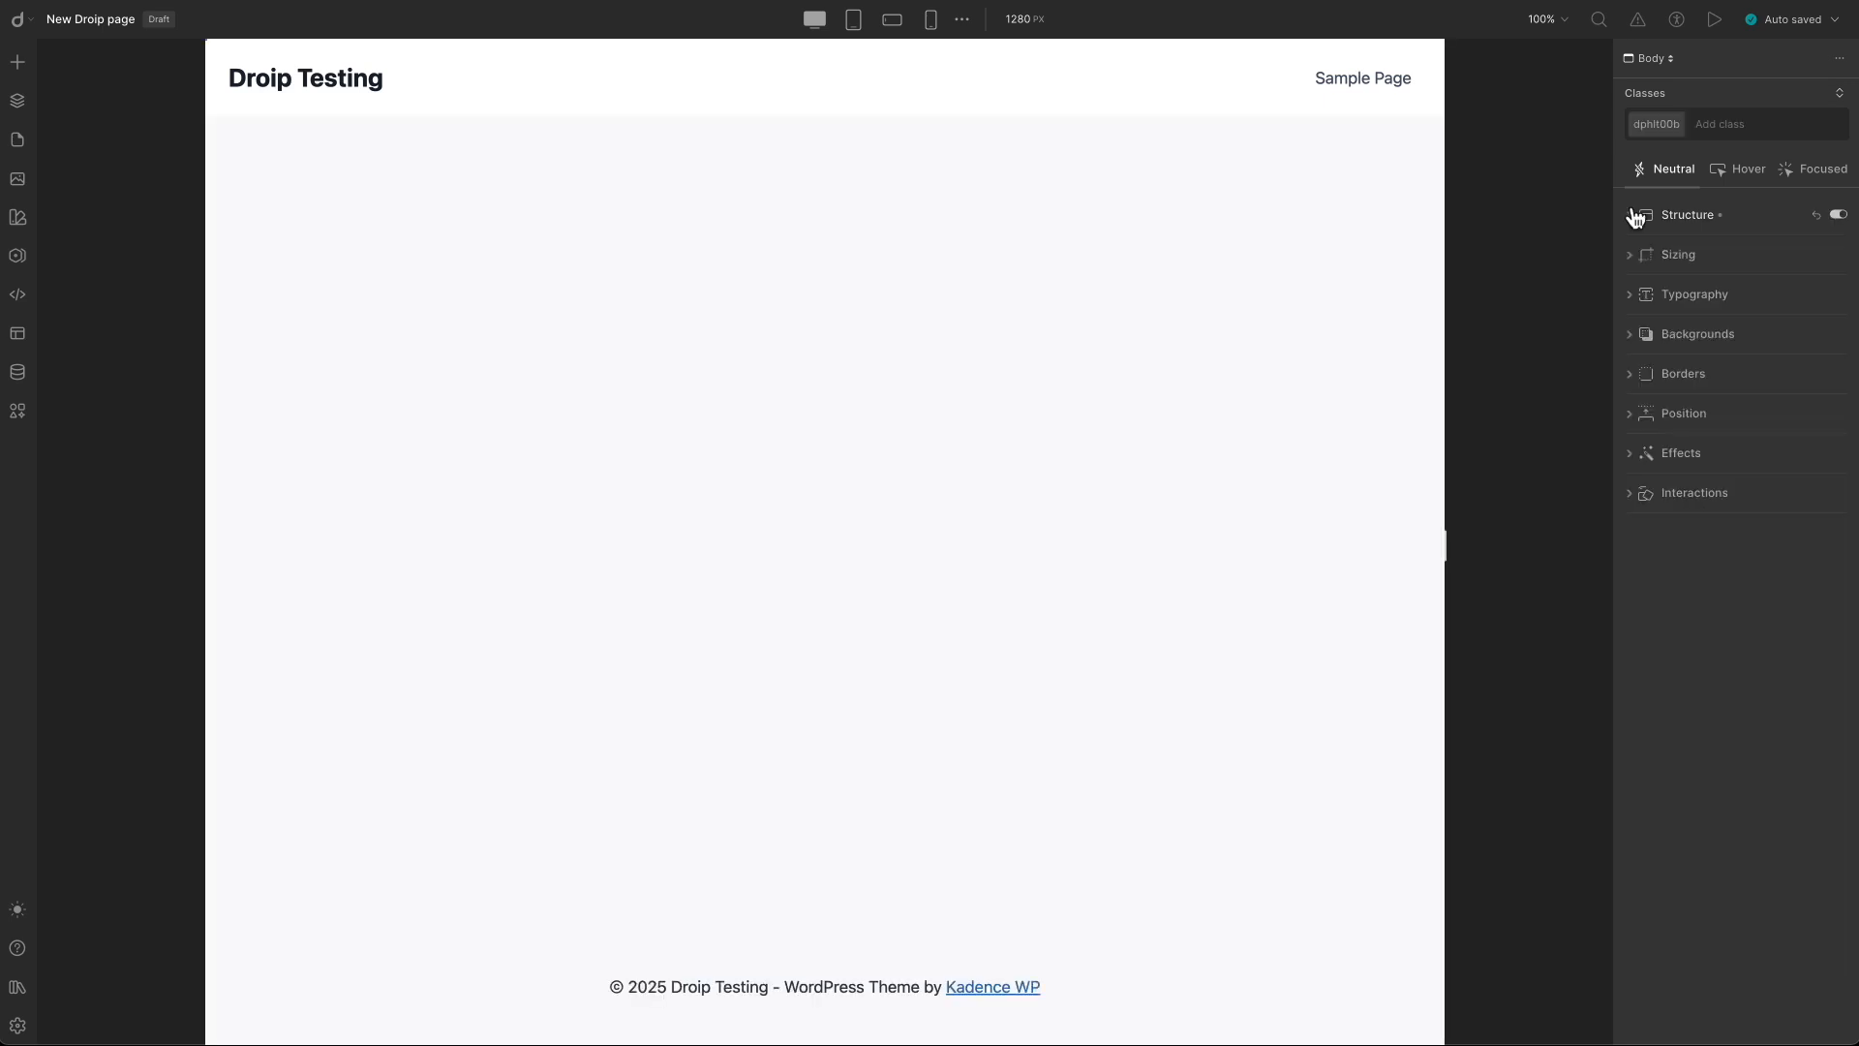
# Look through the body's sizing and typography settings, including the advanced typography options.
pyautogui.click(1629, 258)
pyautogui.click(1630, 257)
pyautogui.click(1629, 299)
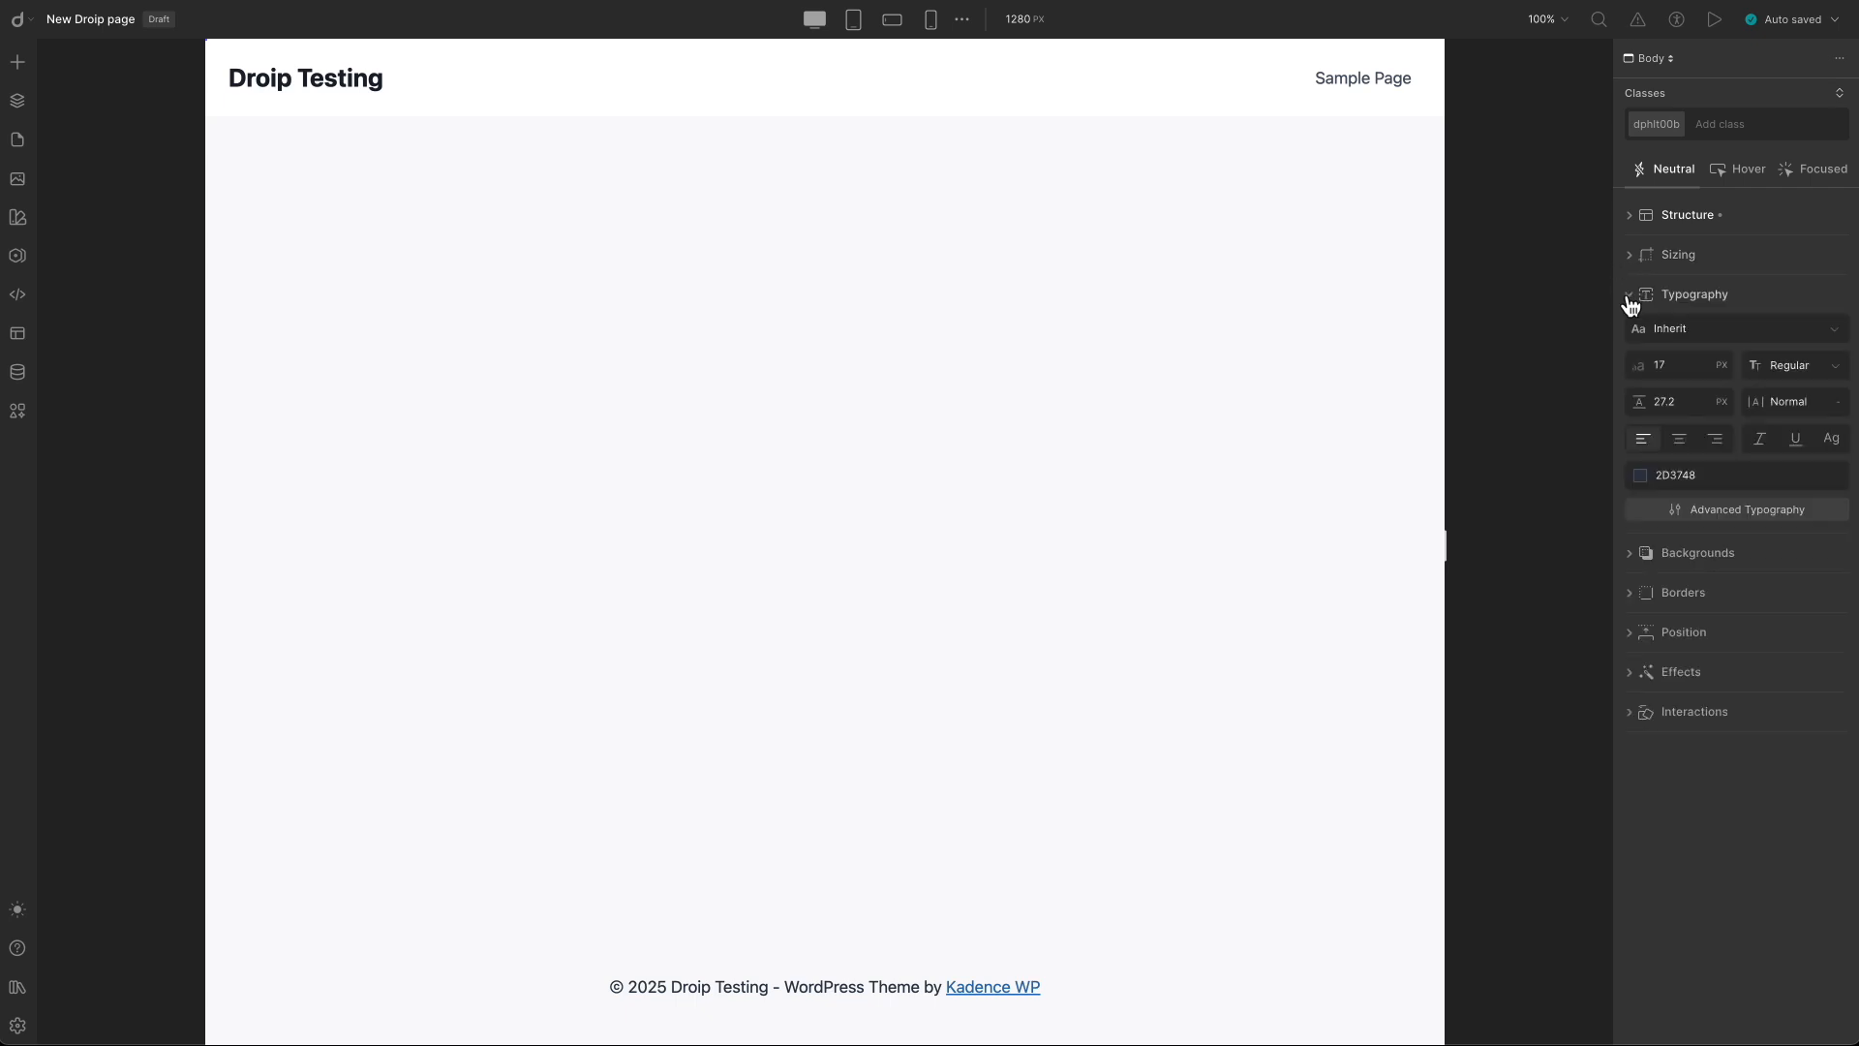
pyautogui.click(1738, 521)
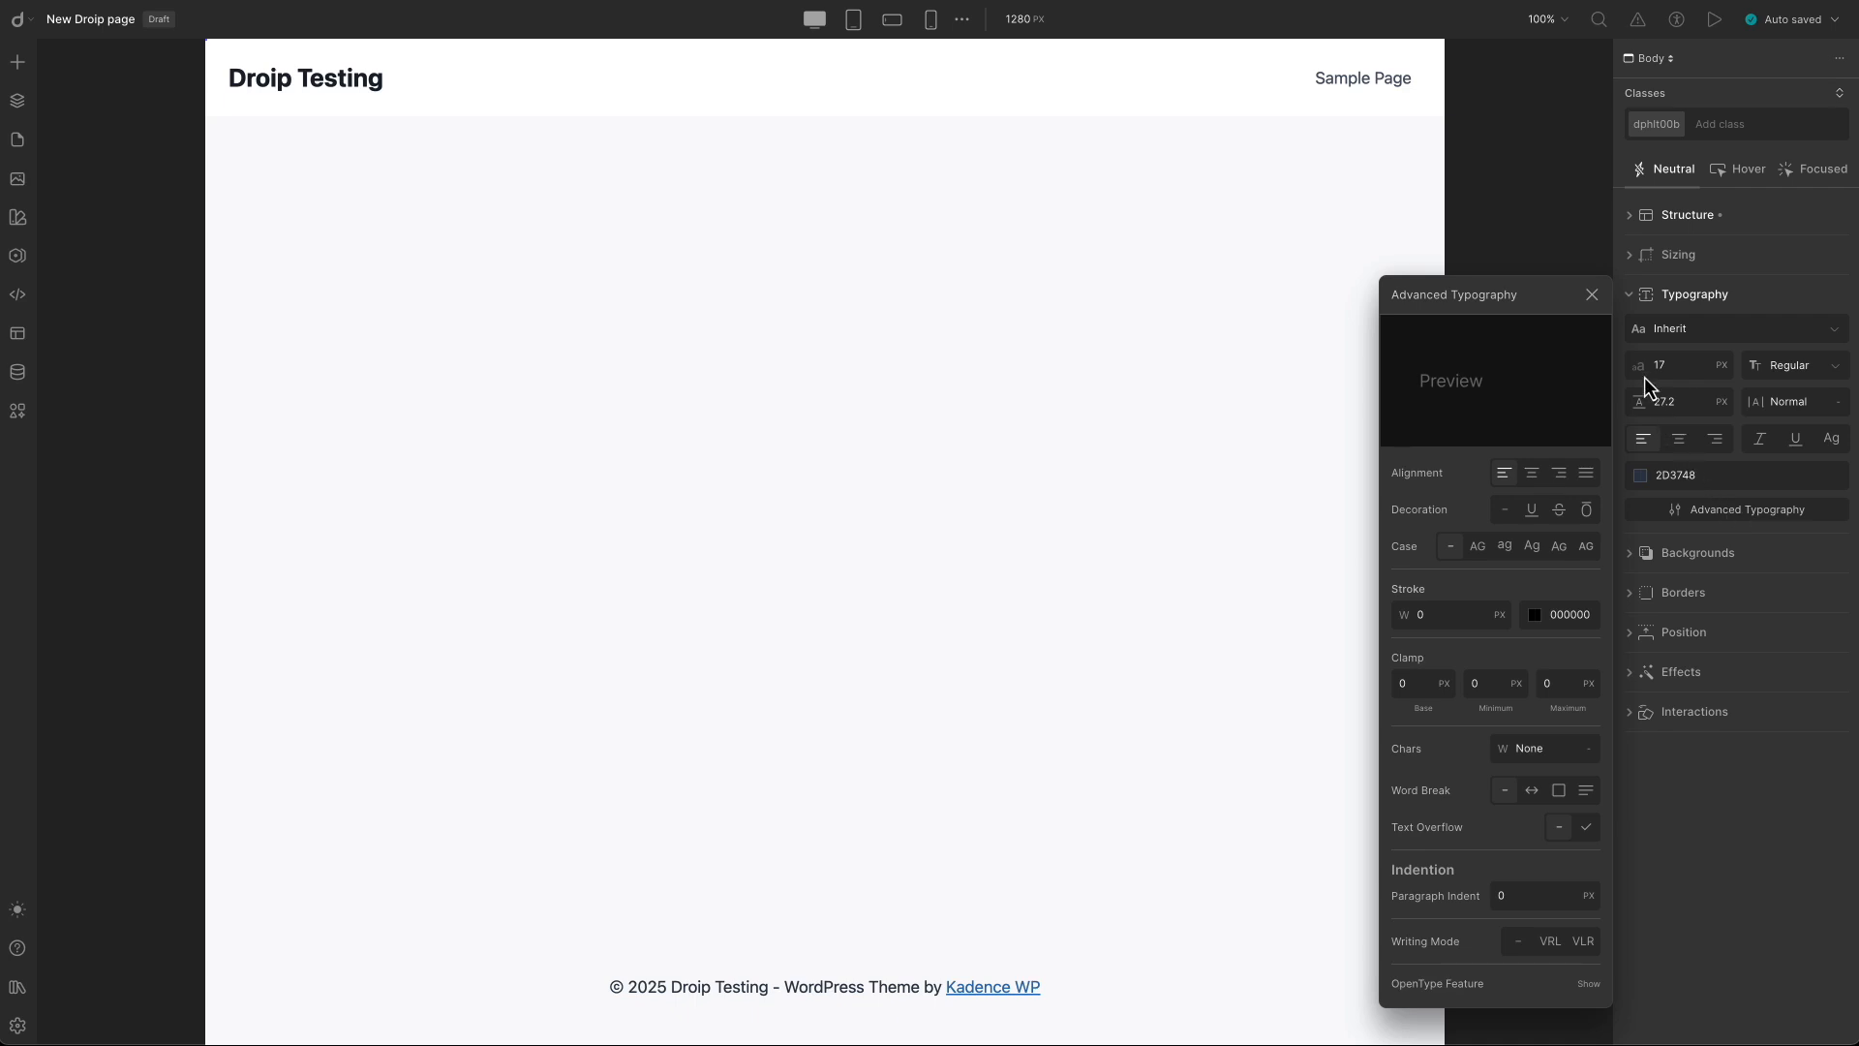
pyautogui.click(1592, 297)
pyautogui.click(1630, 295)
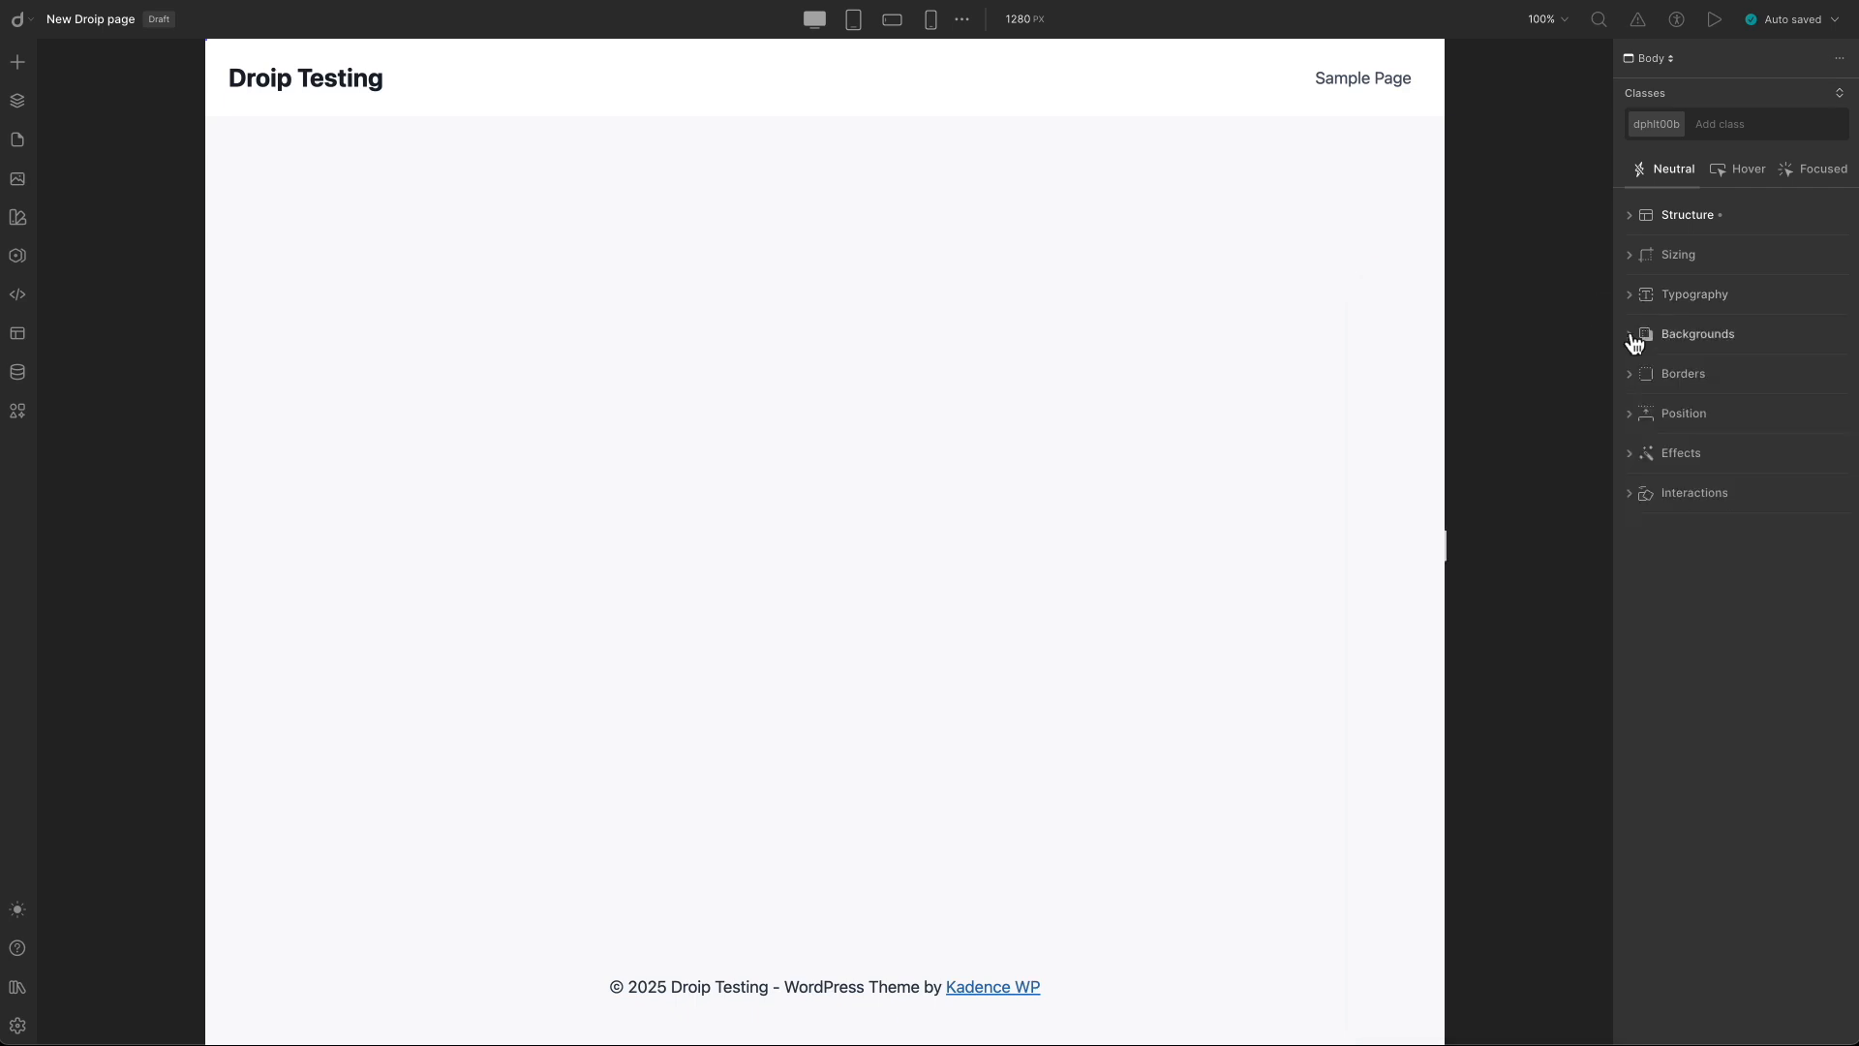
# View the background and border options in the body's style settings.
pyautogui.click(1633, 337)
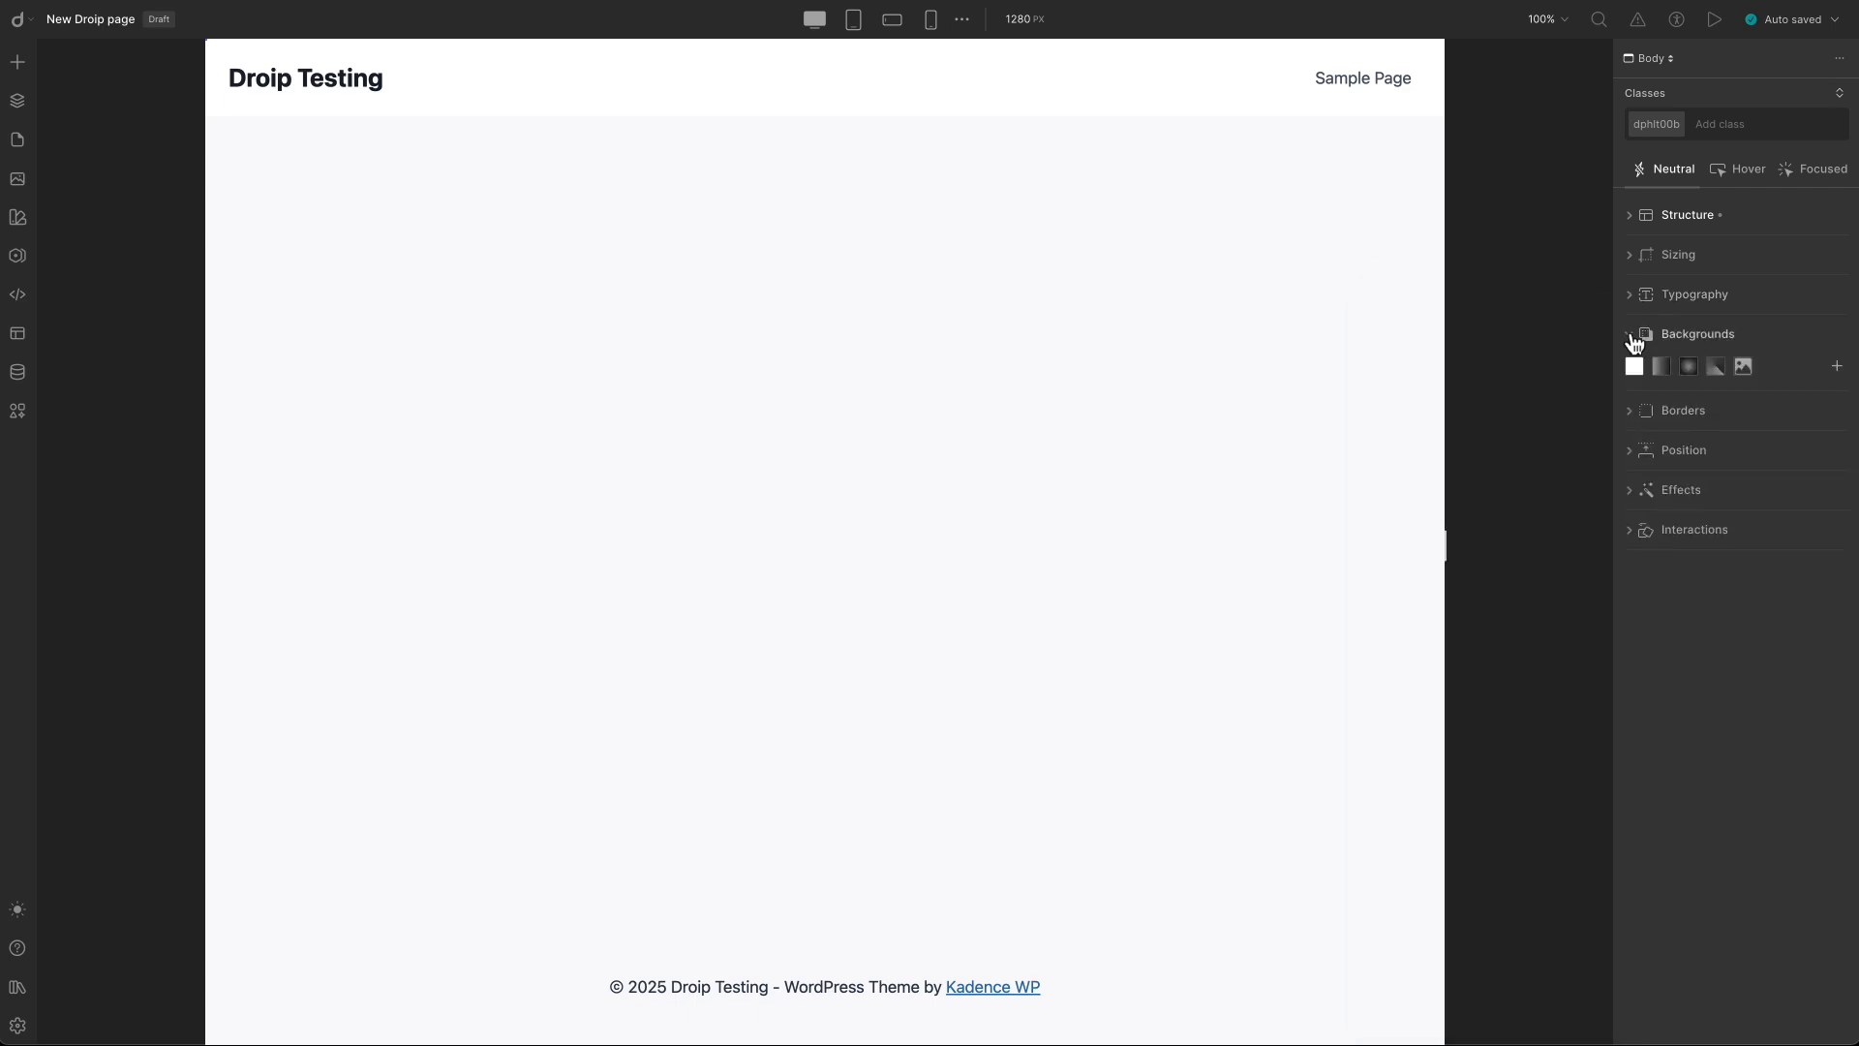
pyautogui.click(1632, 337)
pyautogui.click(1632, 375)
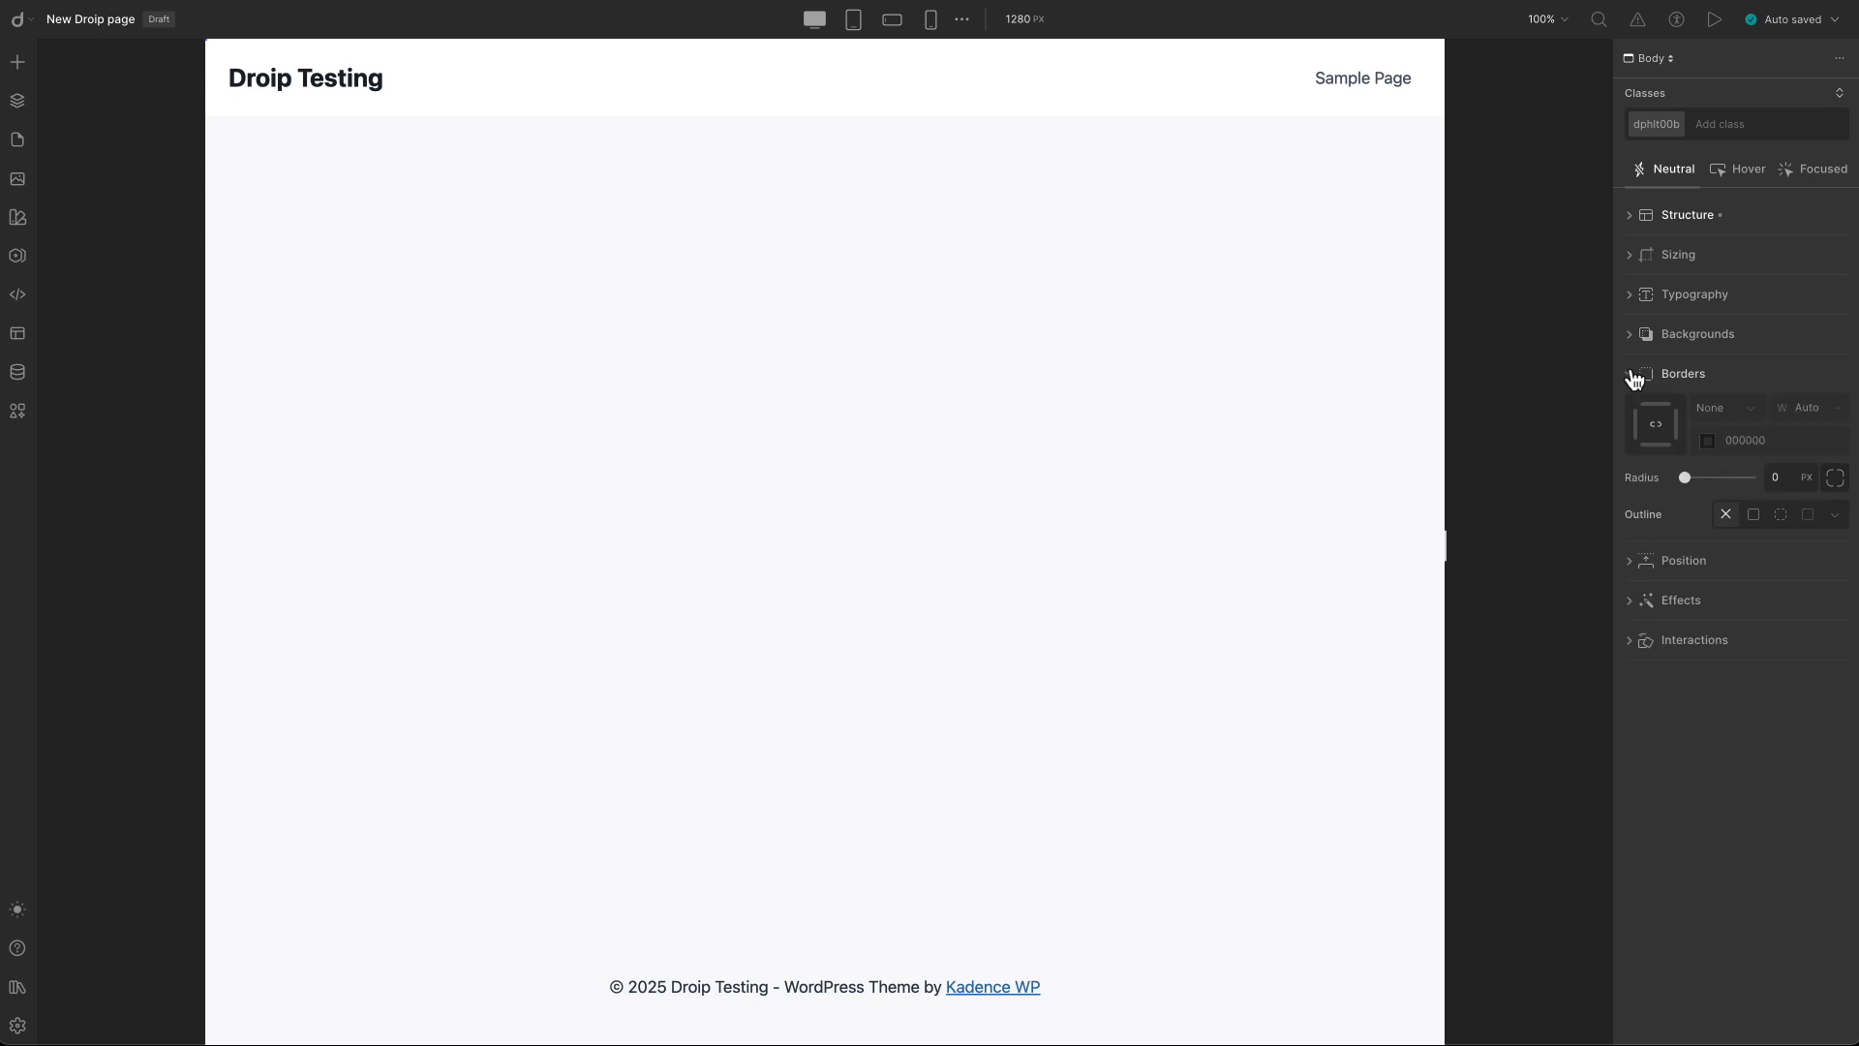
pyautogui.click(1634, 376)
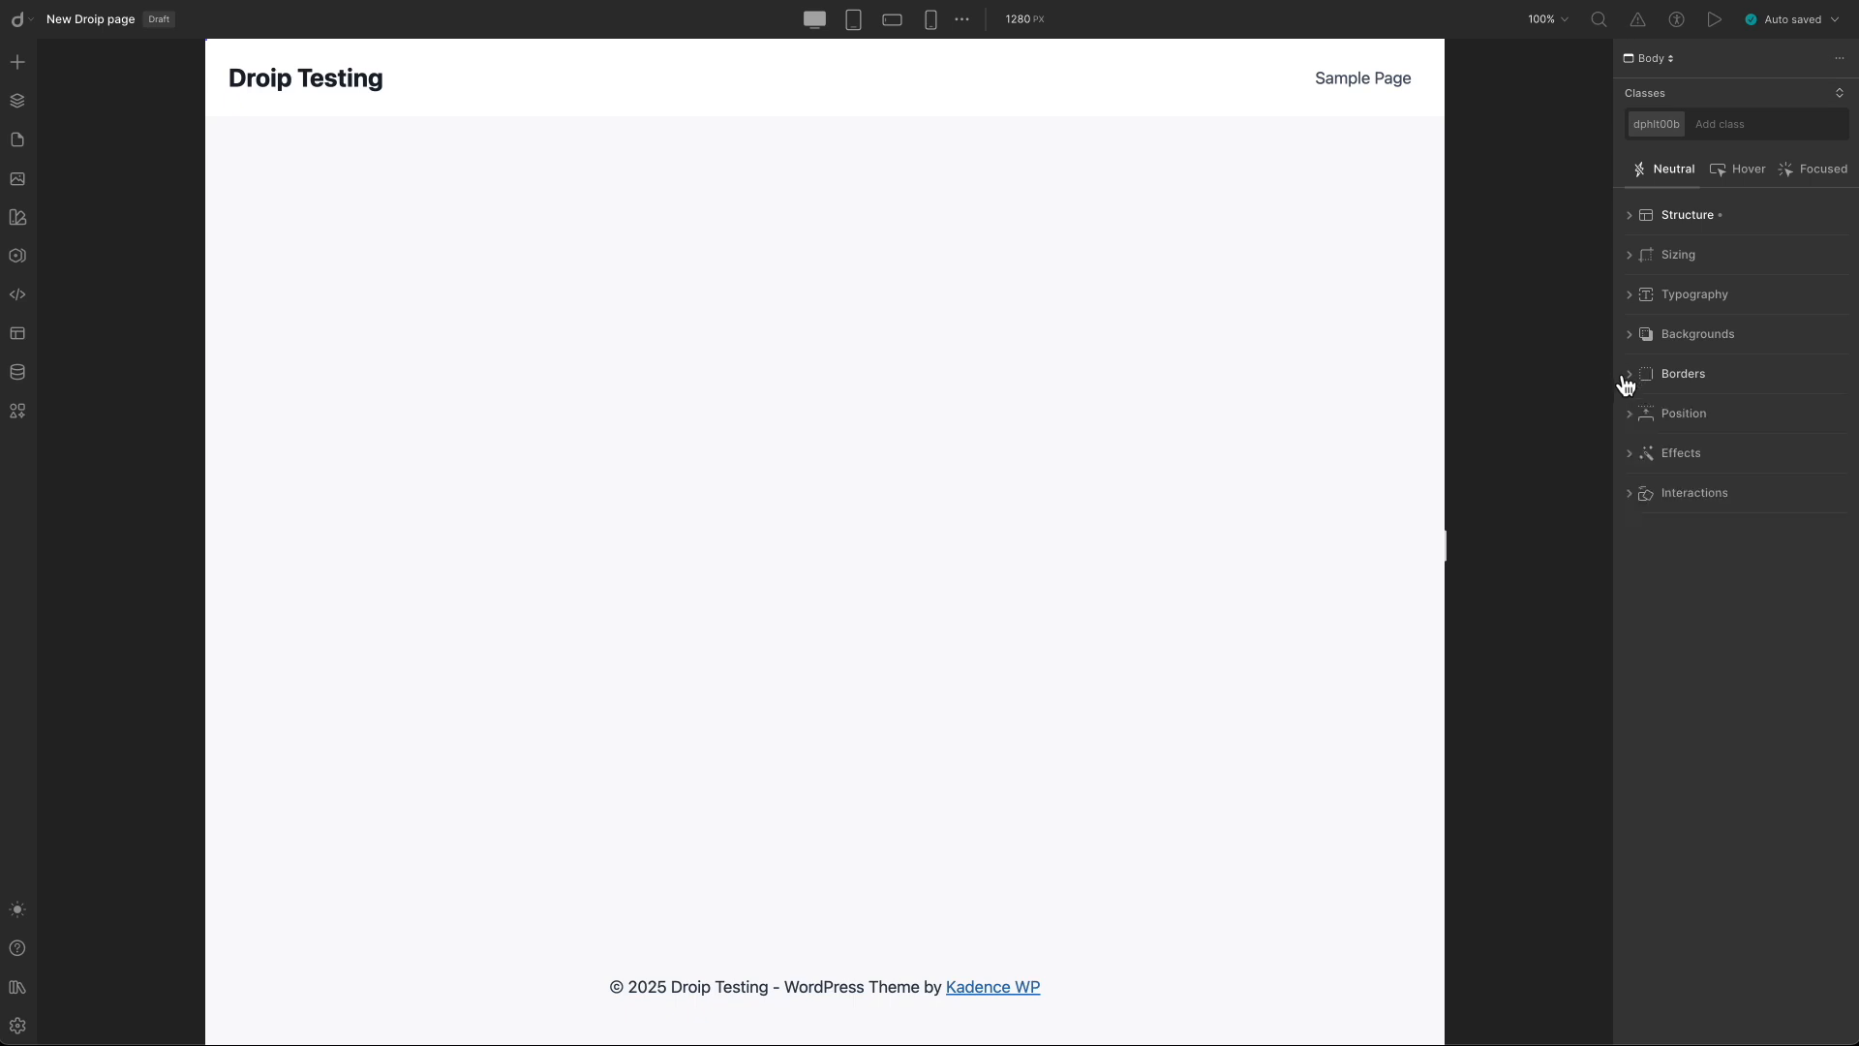
# Check the available position types for the body and set its position to Static.
pyautogui.click(1630, 416)
pyautogui.click(1681, 448)
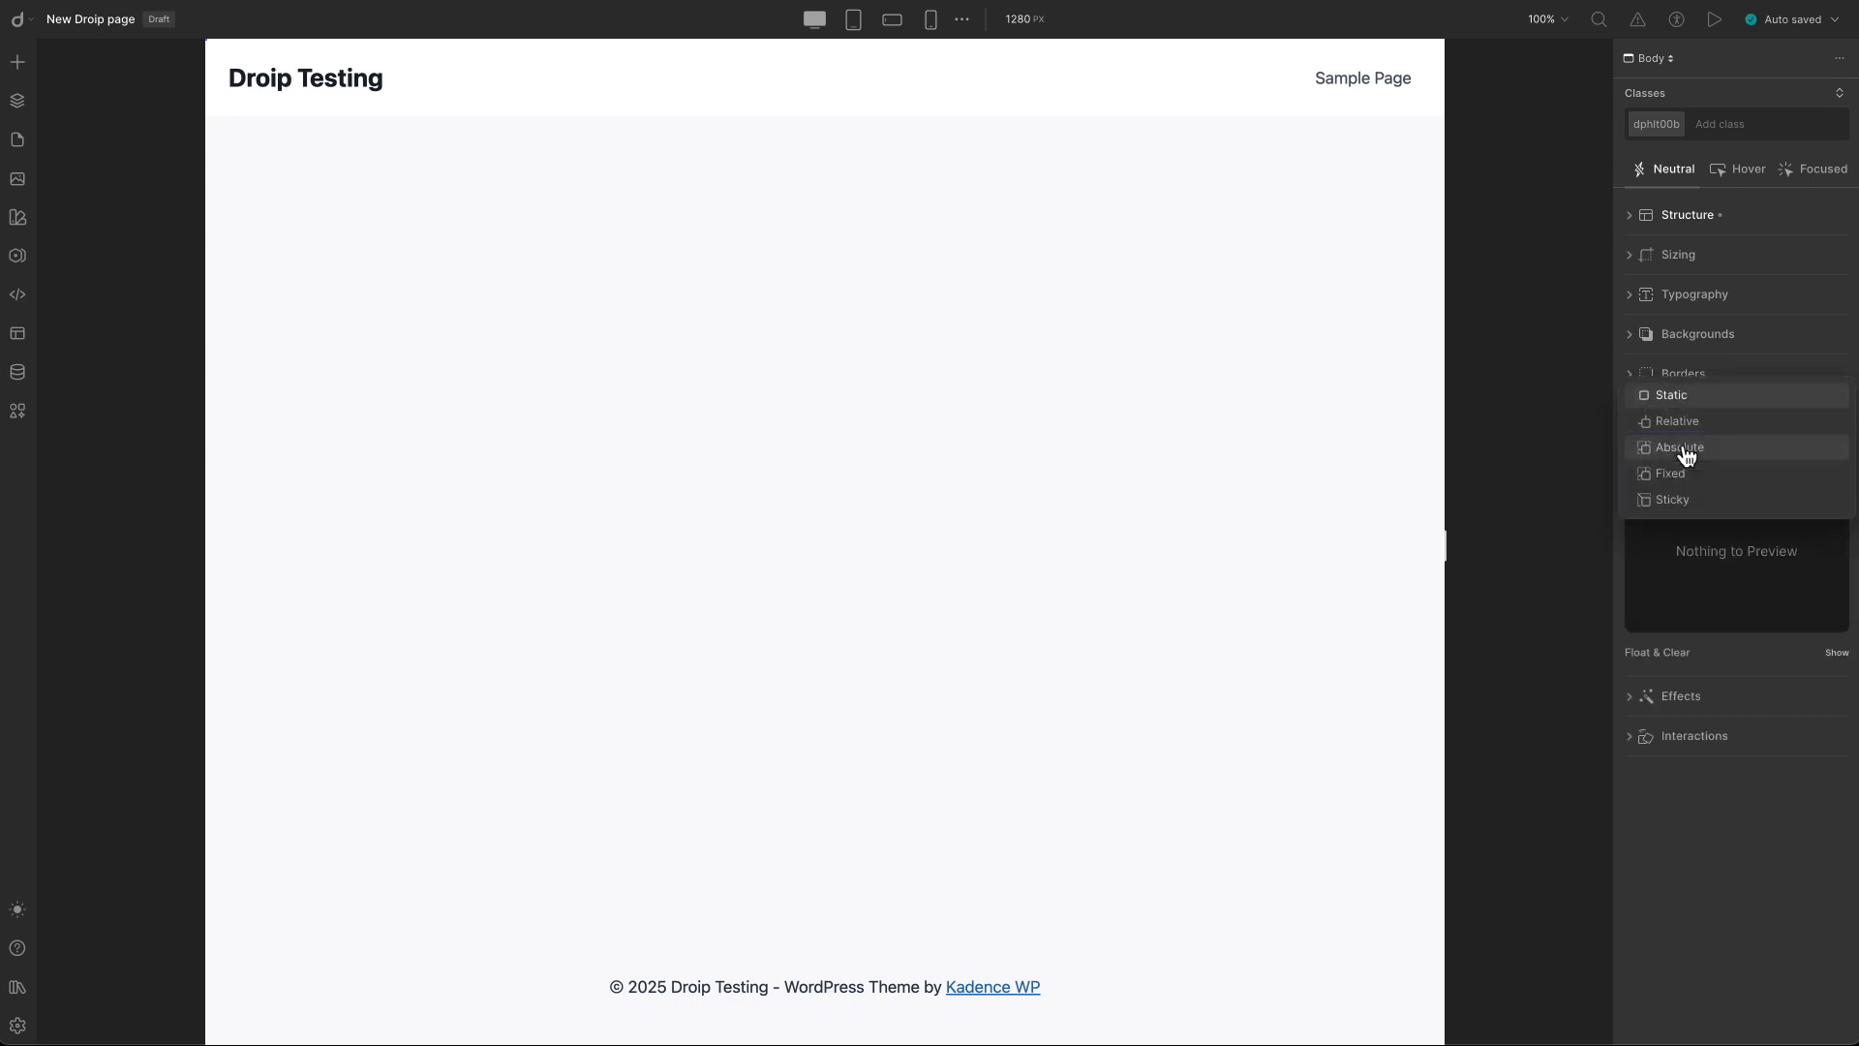
pyautogui.click(1684, 399)
pyautogui.click(1630, 415)
# View the effects and interactions options for the body.
pyautogui.click(1630, 455)
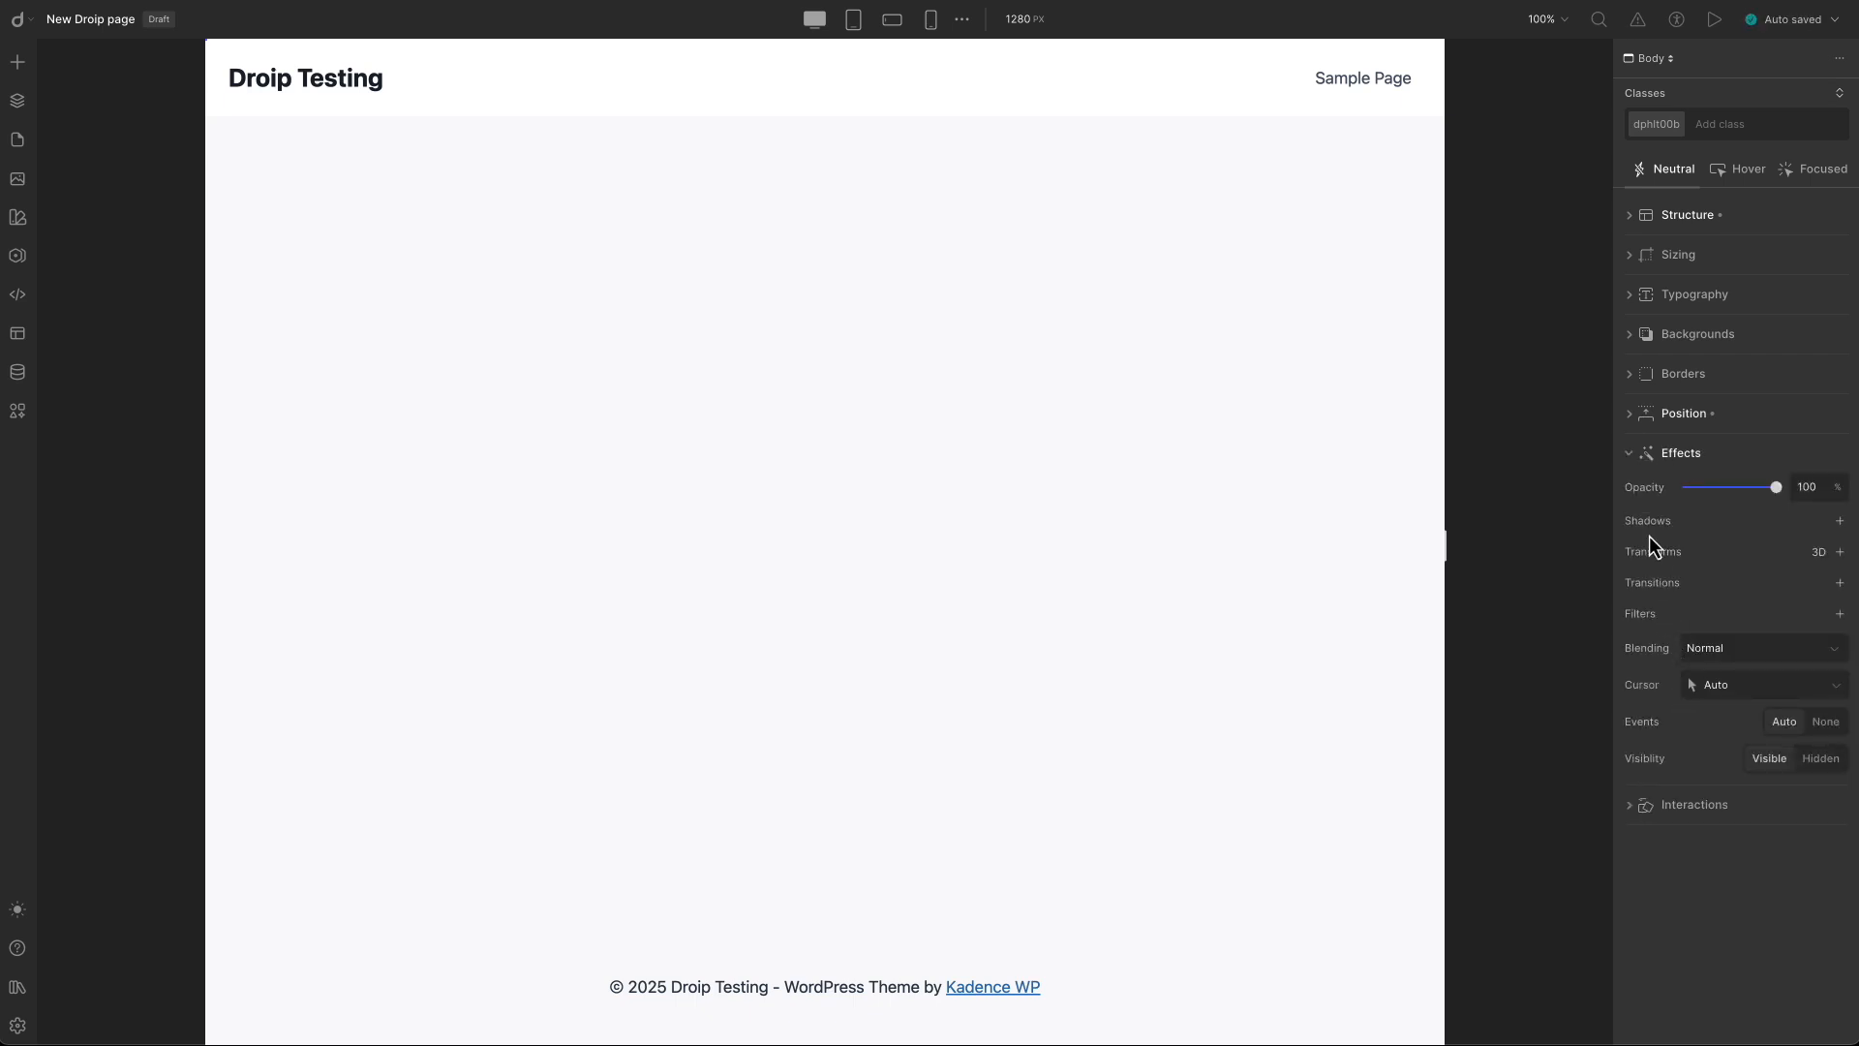
pyautogui.click(1632, 455)
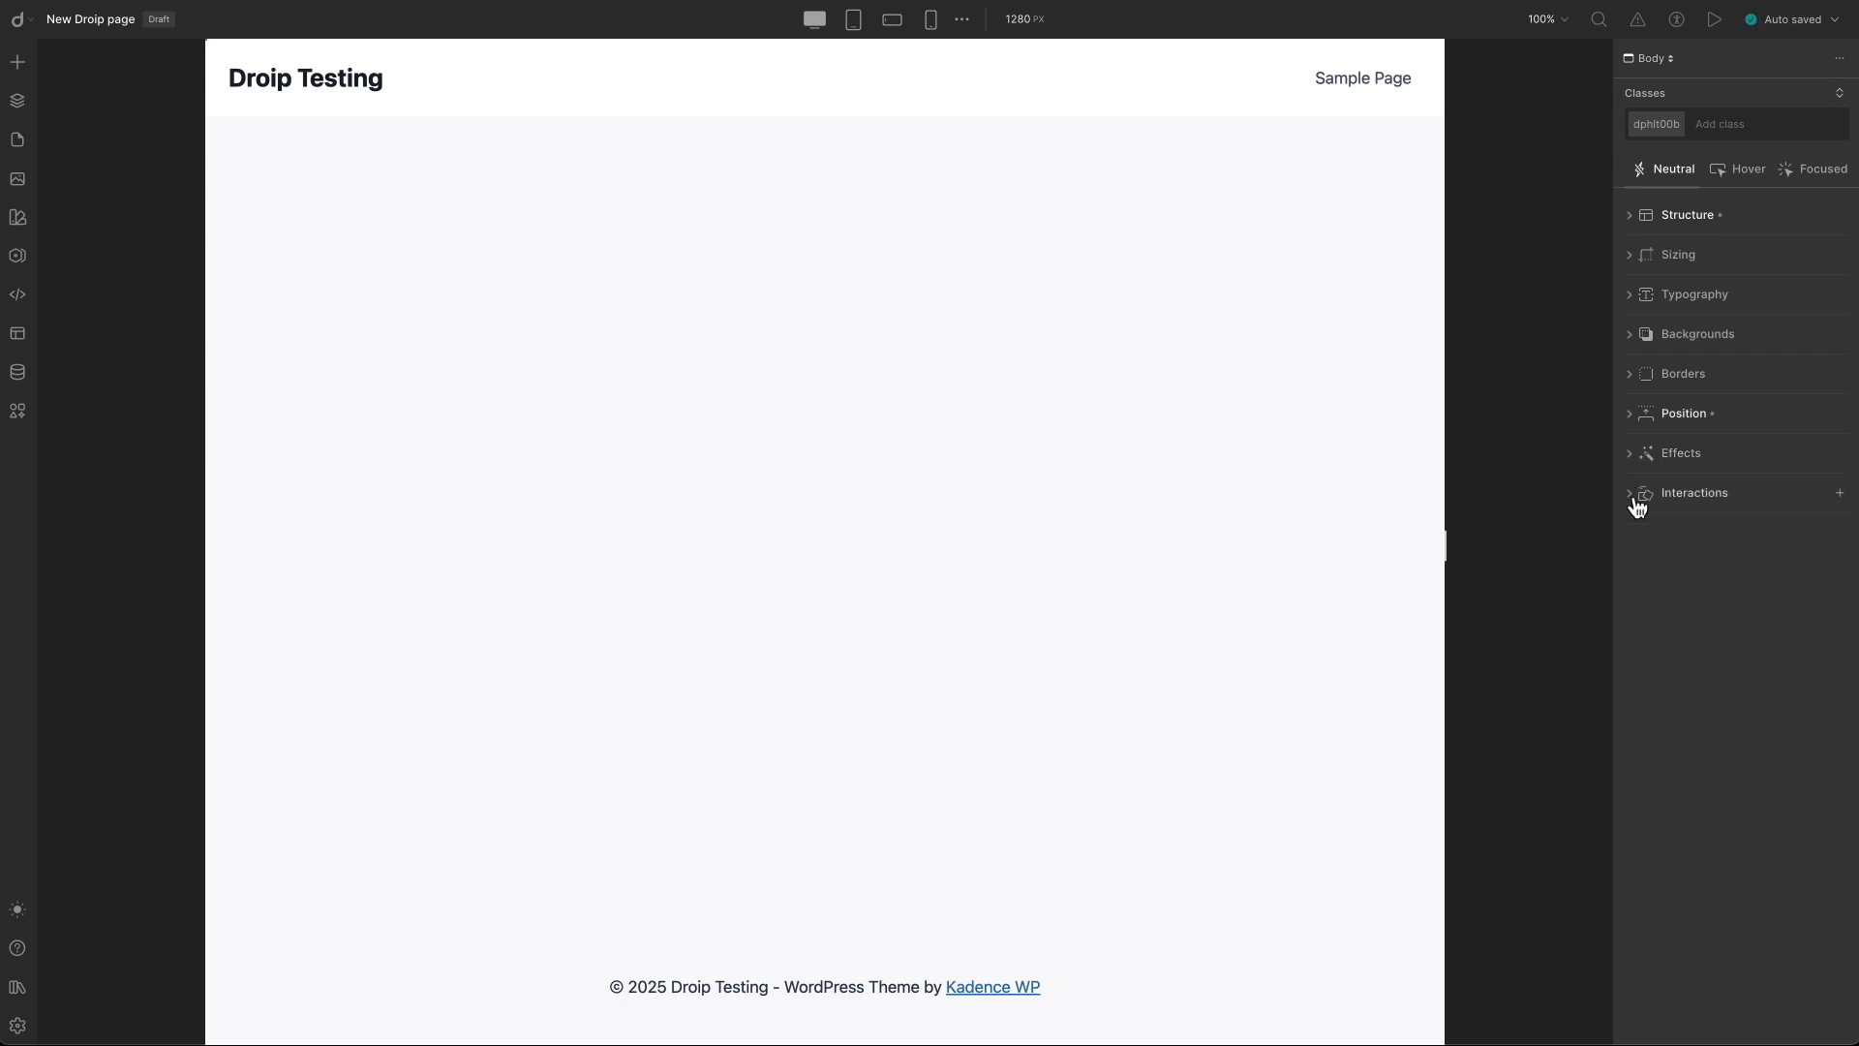
pyautogui.click(1635, 495)
pyautogui.click(1636, 496)
# Start a new content collection in the content manager with the name Books and the collection URL books.
pyautogui.click(18, 378)
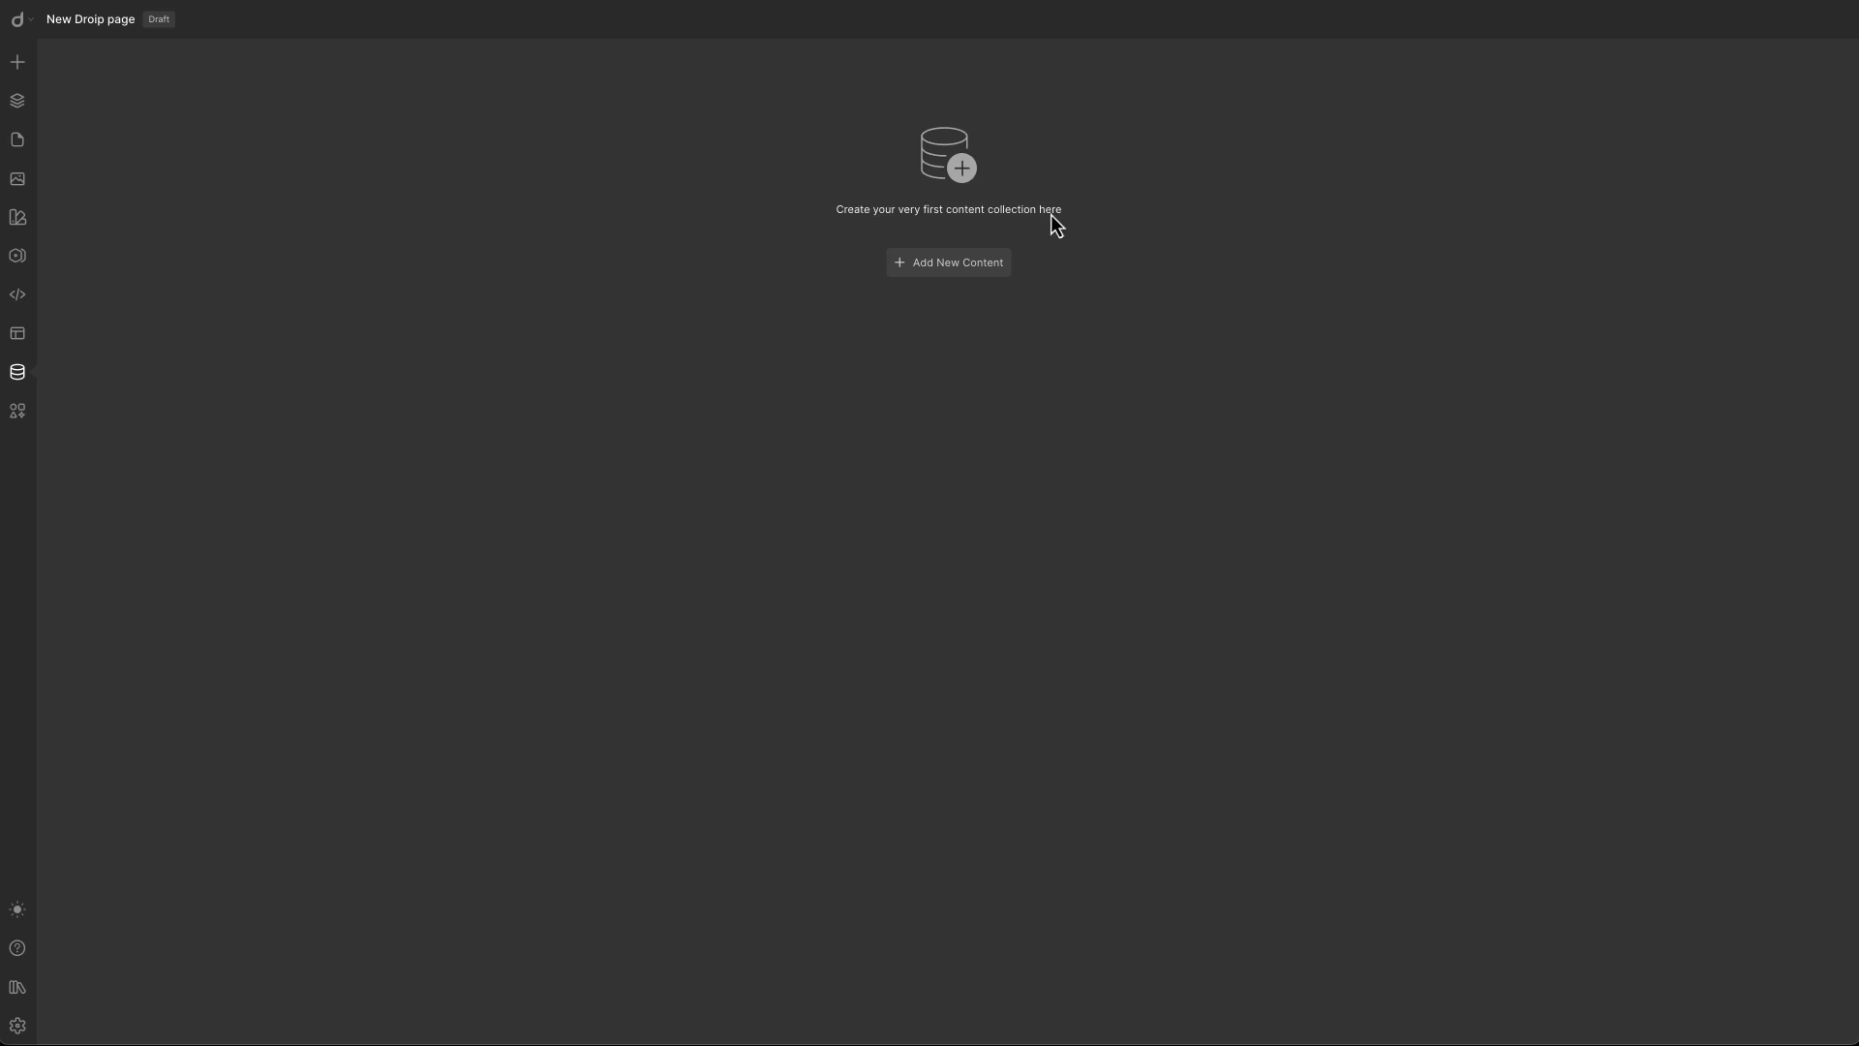
pyautogui.click(910, 267)
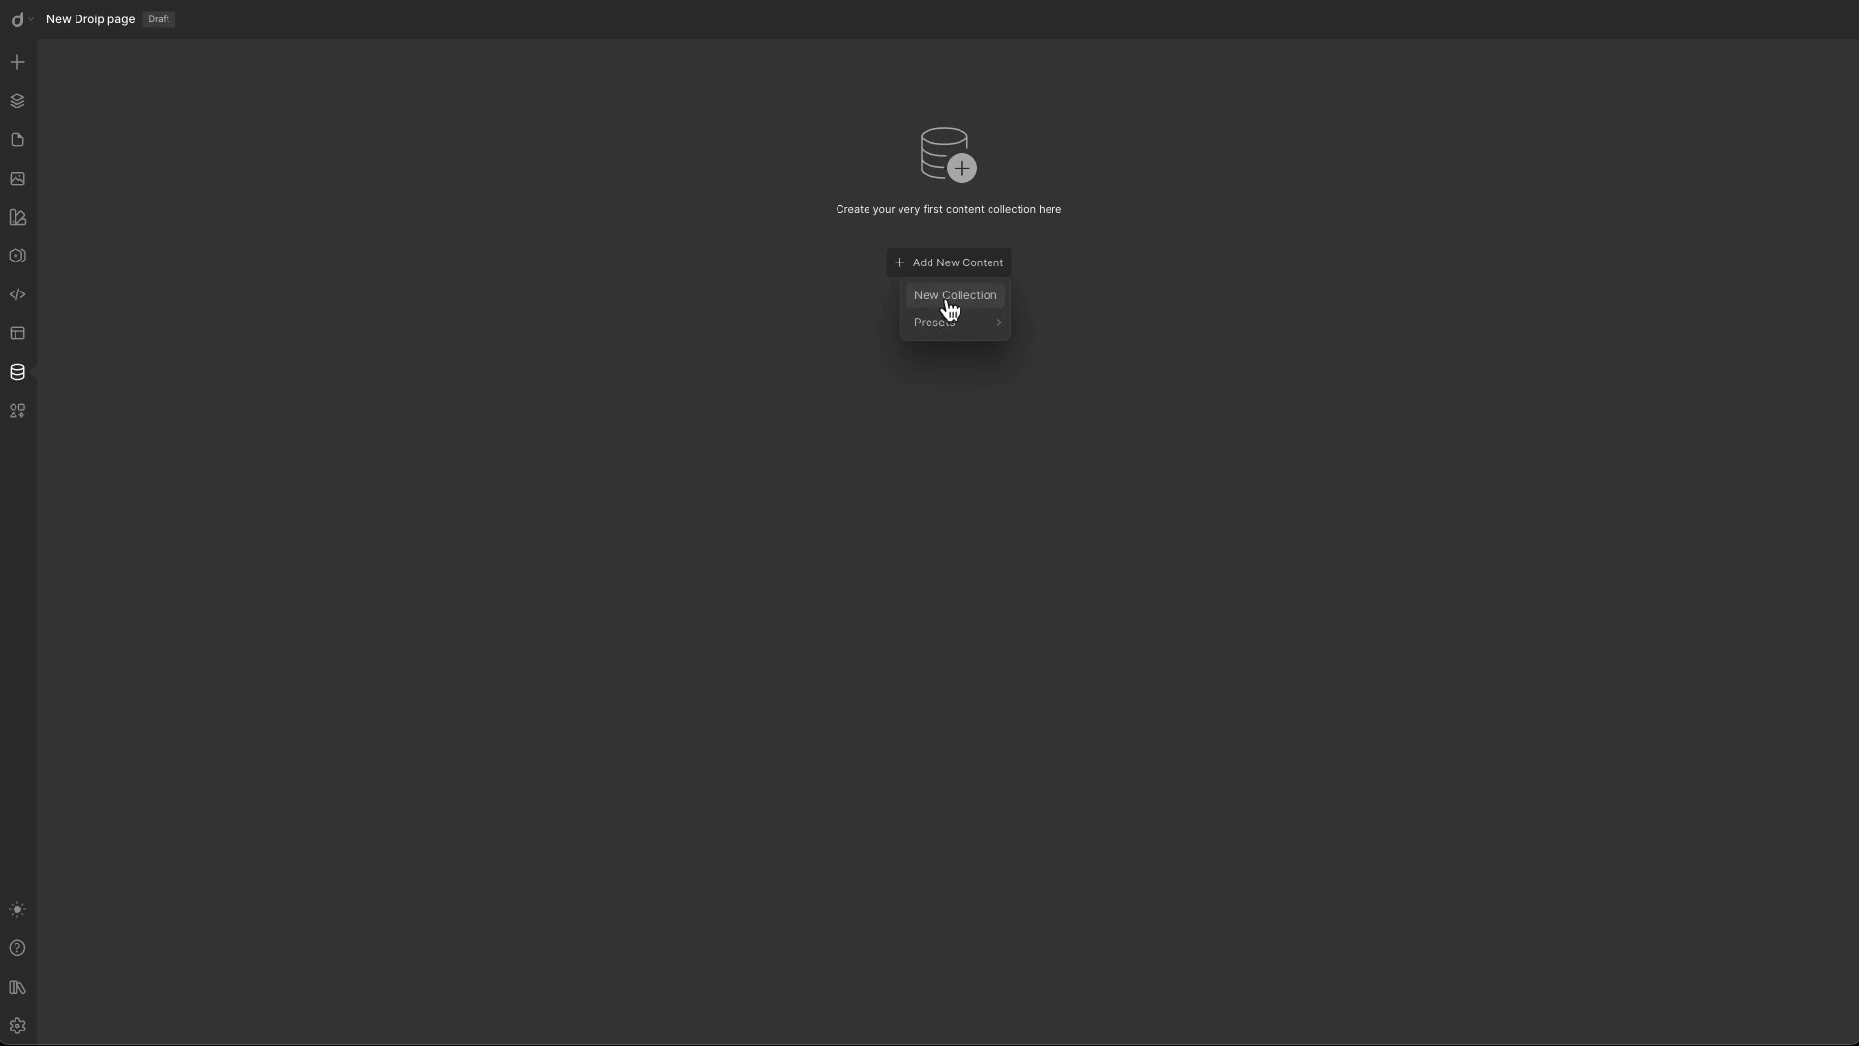
pyautogui.moveTo(944, 331)
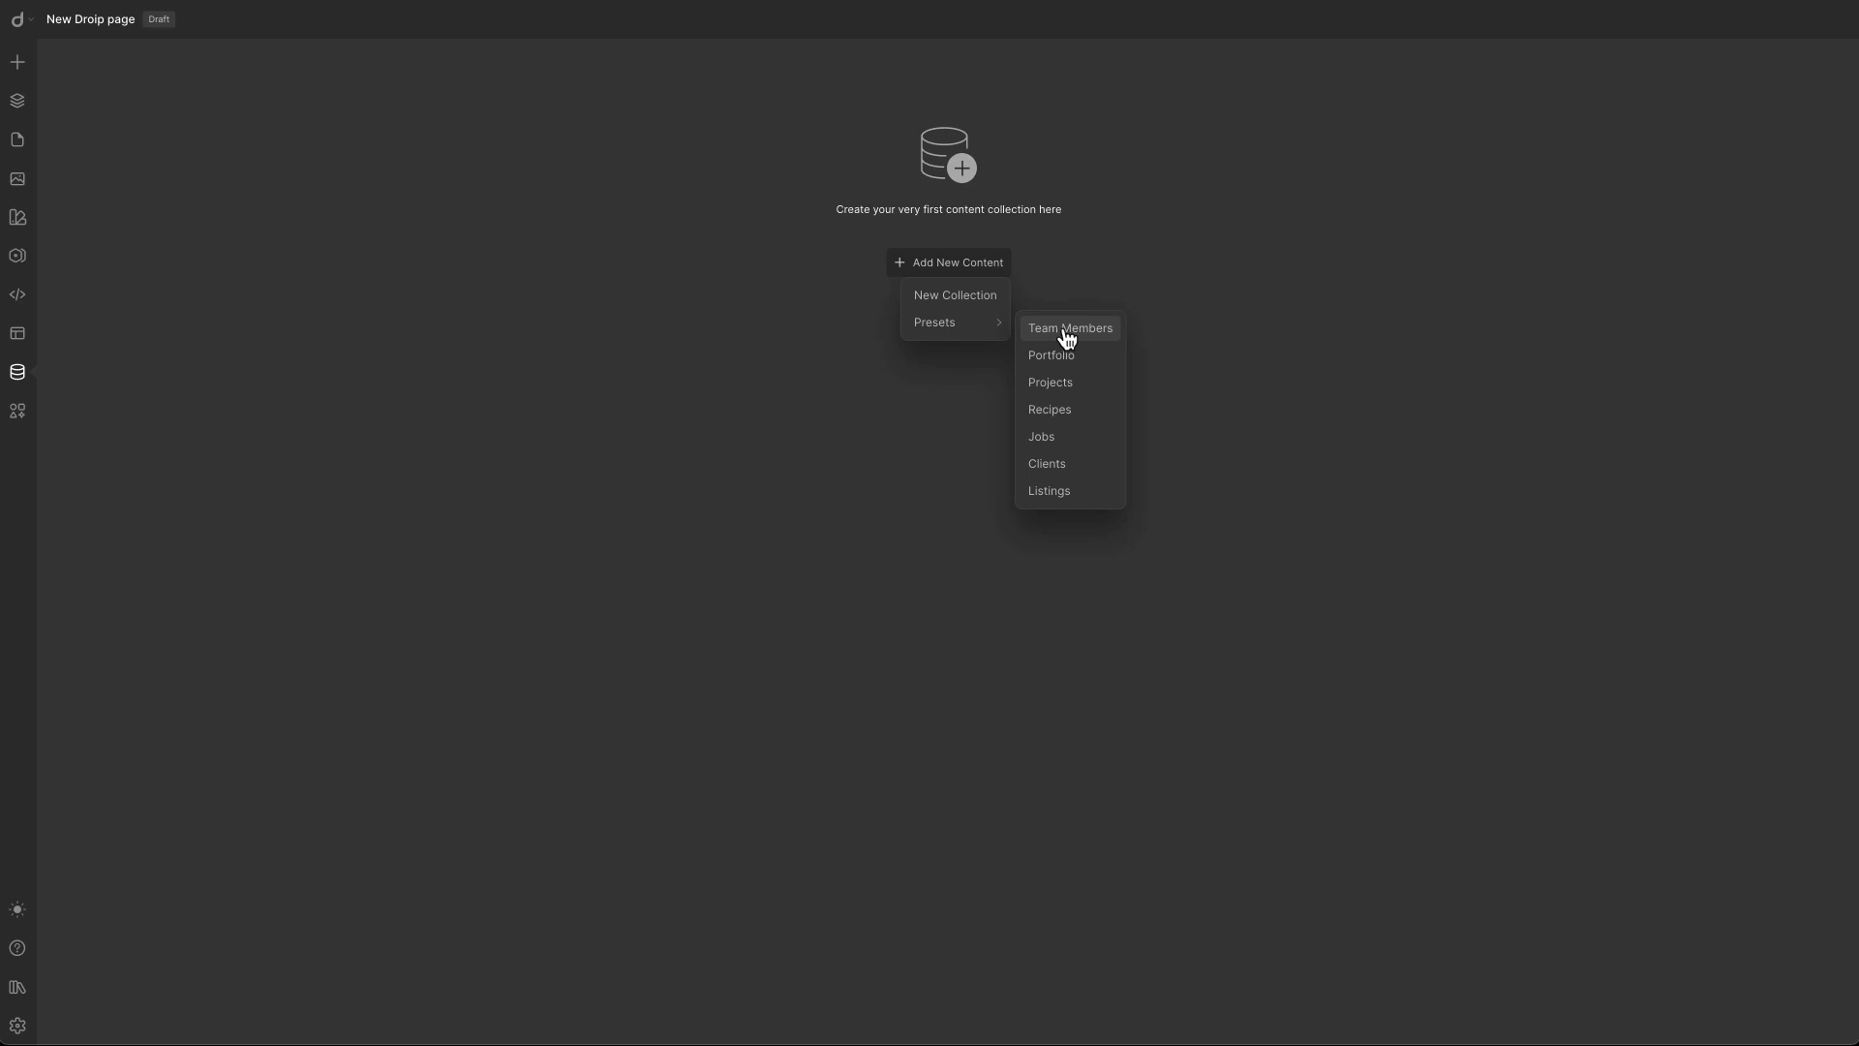
pyautogui.click(962, 302)
pyautogui.click(783, 277)
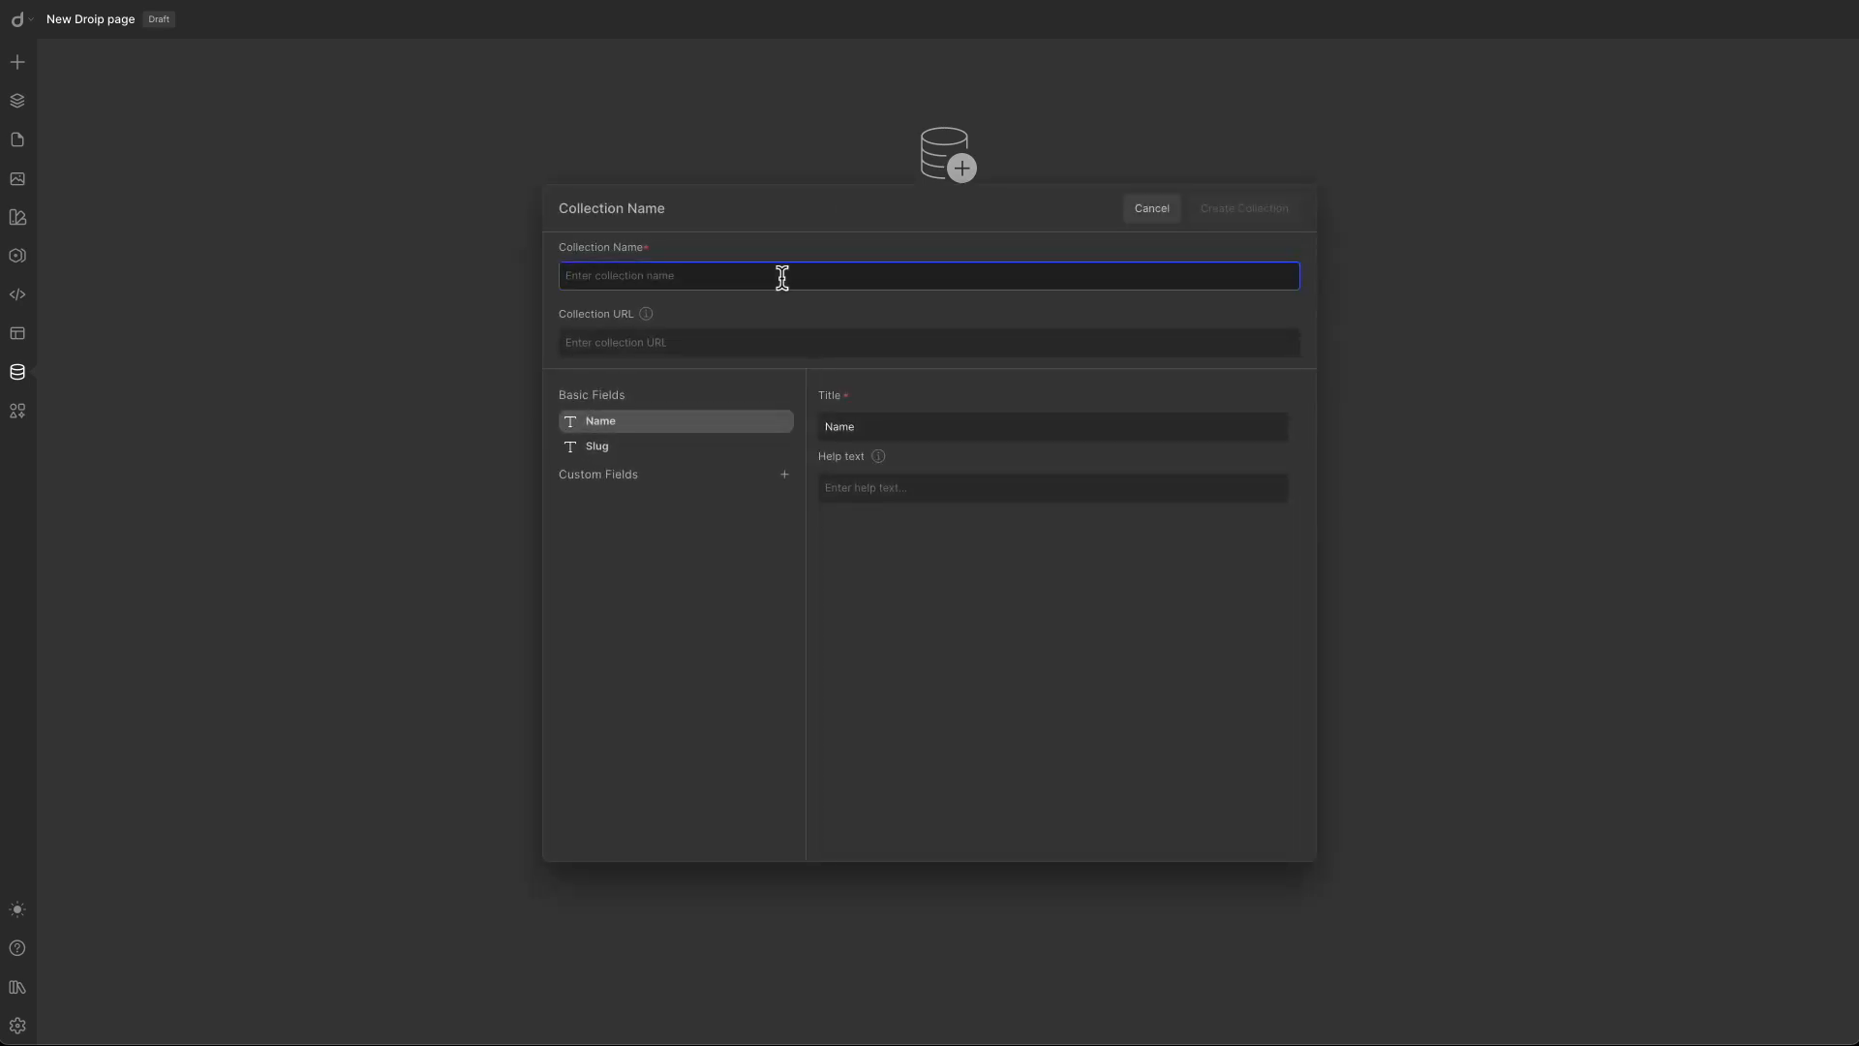
pyautogui.write('Books')
pyautogui.click(691, 339)
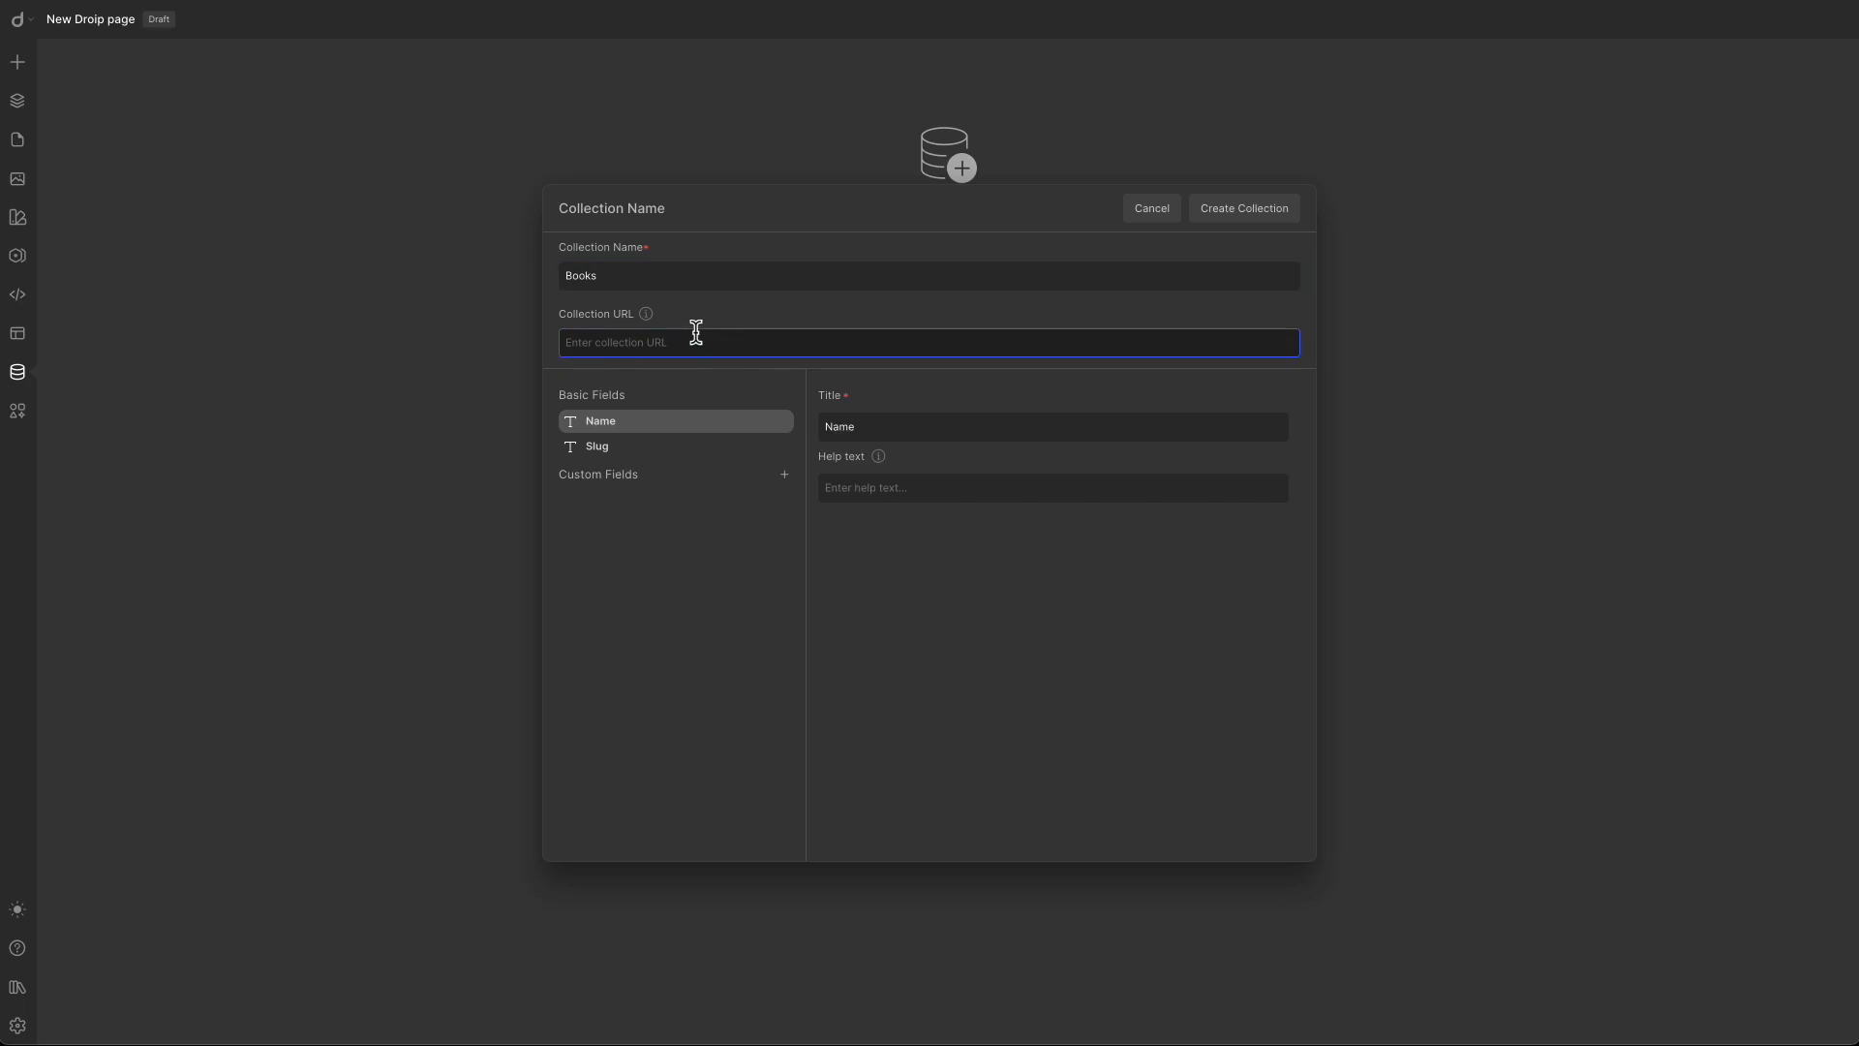
pyautogui.moveTo(647, 319)
# Retitle the collection's basic Name field as Book Title and check the Slug field.
pyautogui.click(897, 417)
pyautogui.write('B')
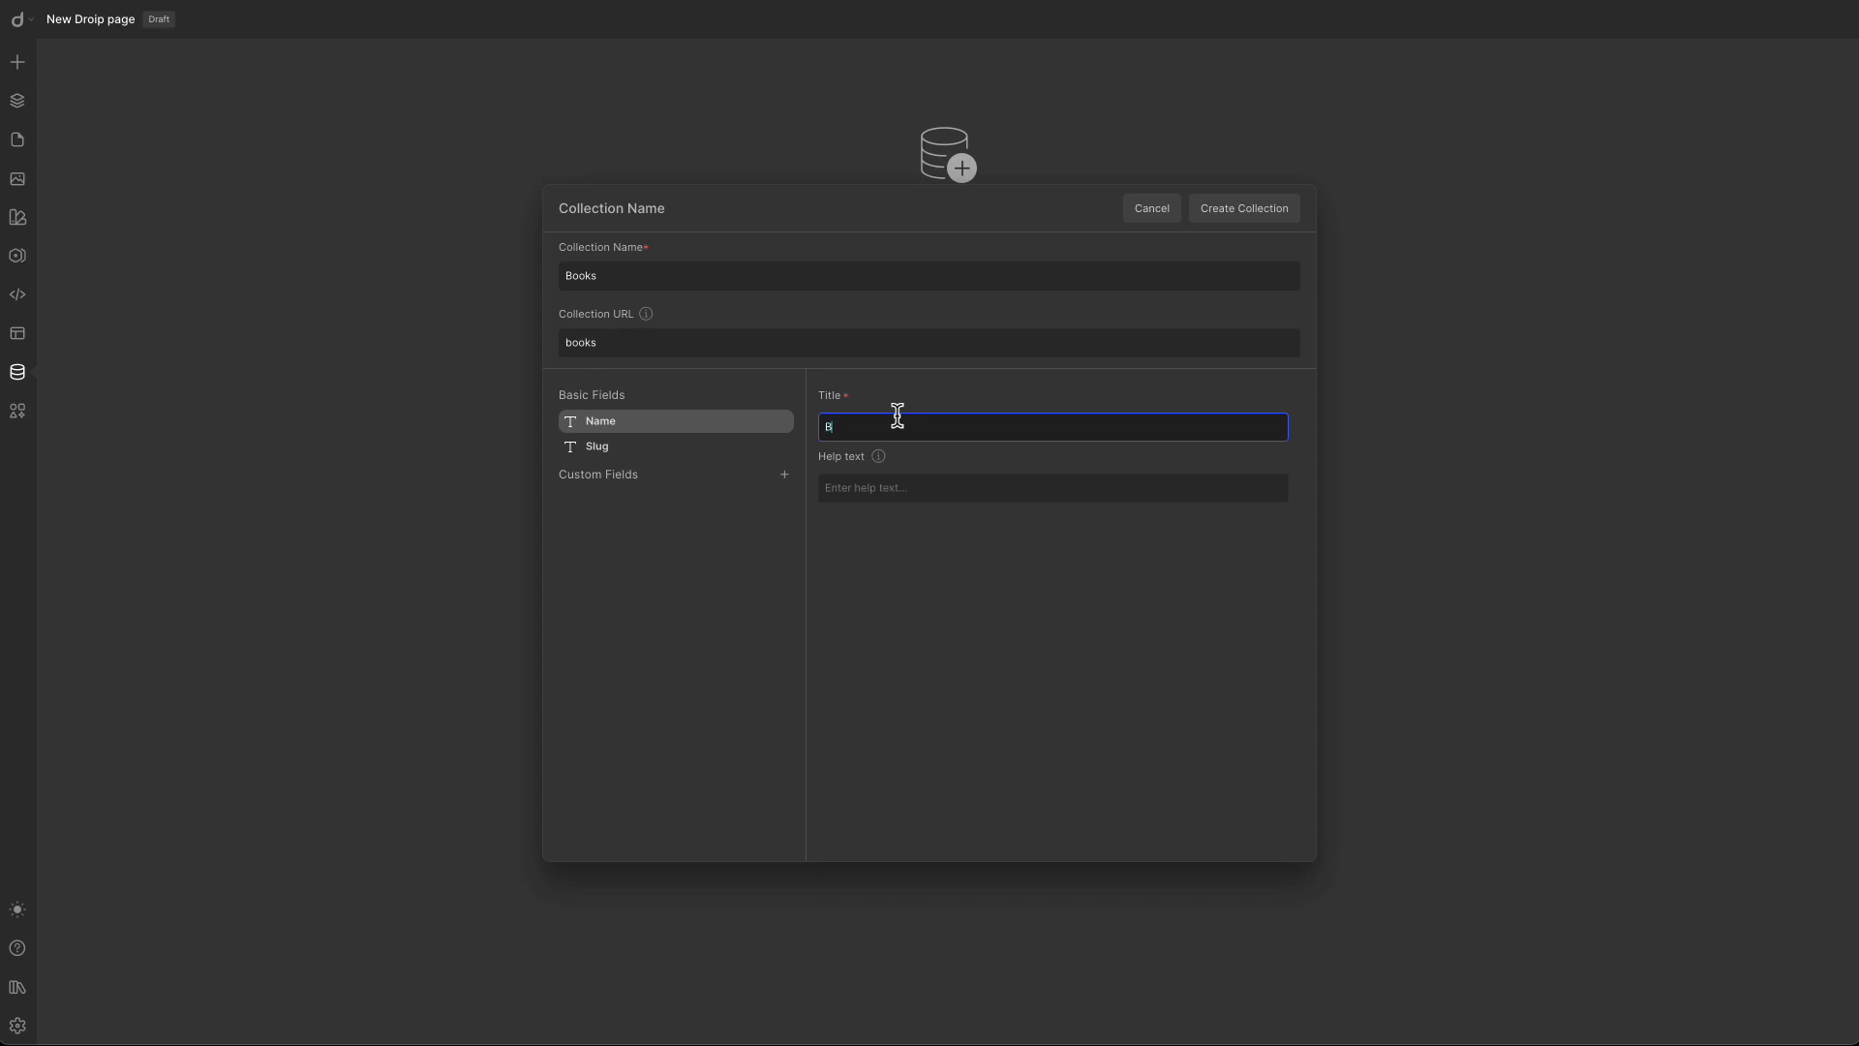
pyautogui.write('ook Title')
pyautogui.click(693, 449)
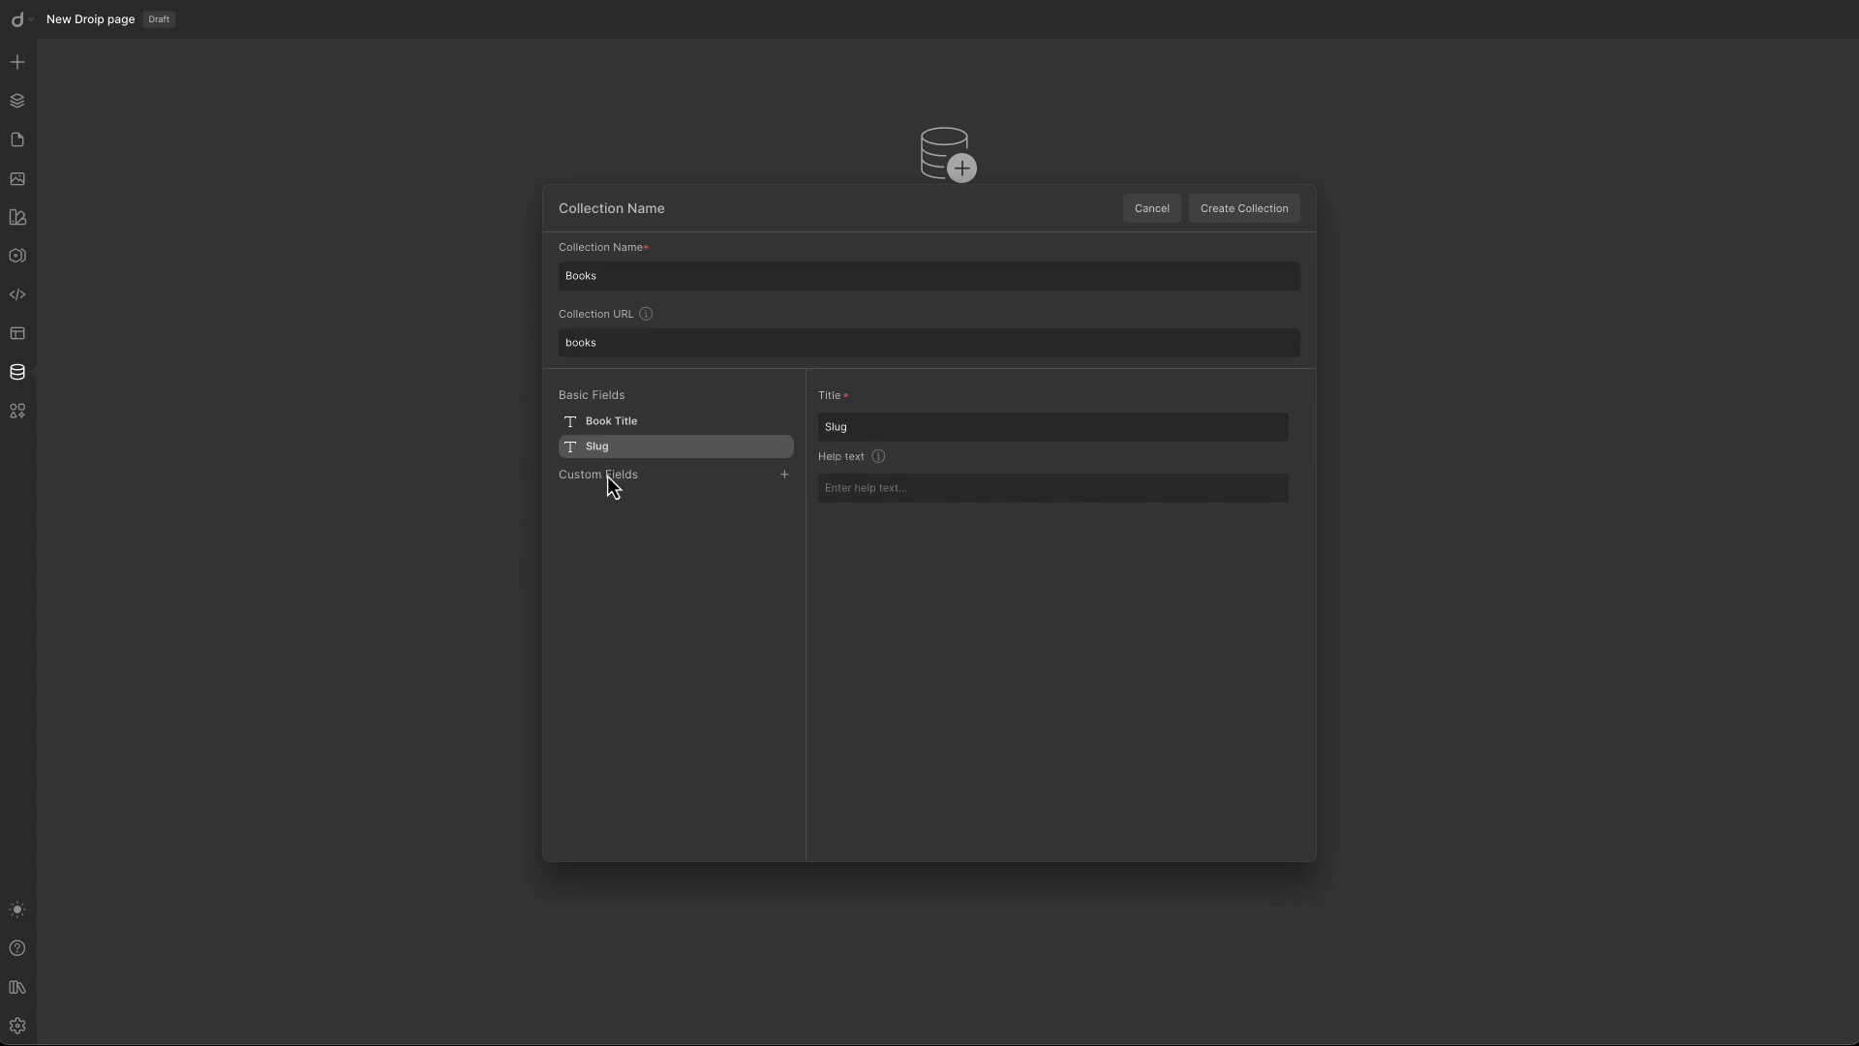
# Add a Text custom field named Book Author and check its help text and default value options.
pyautogui.click(786, 477)
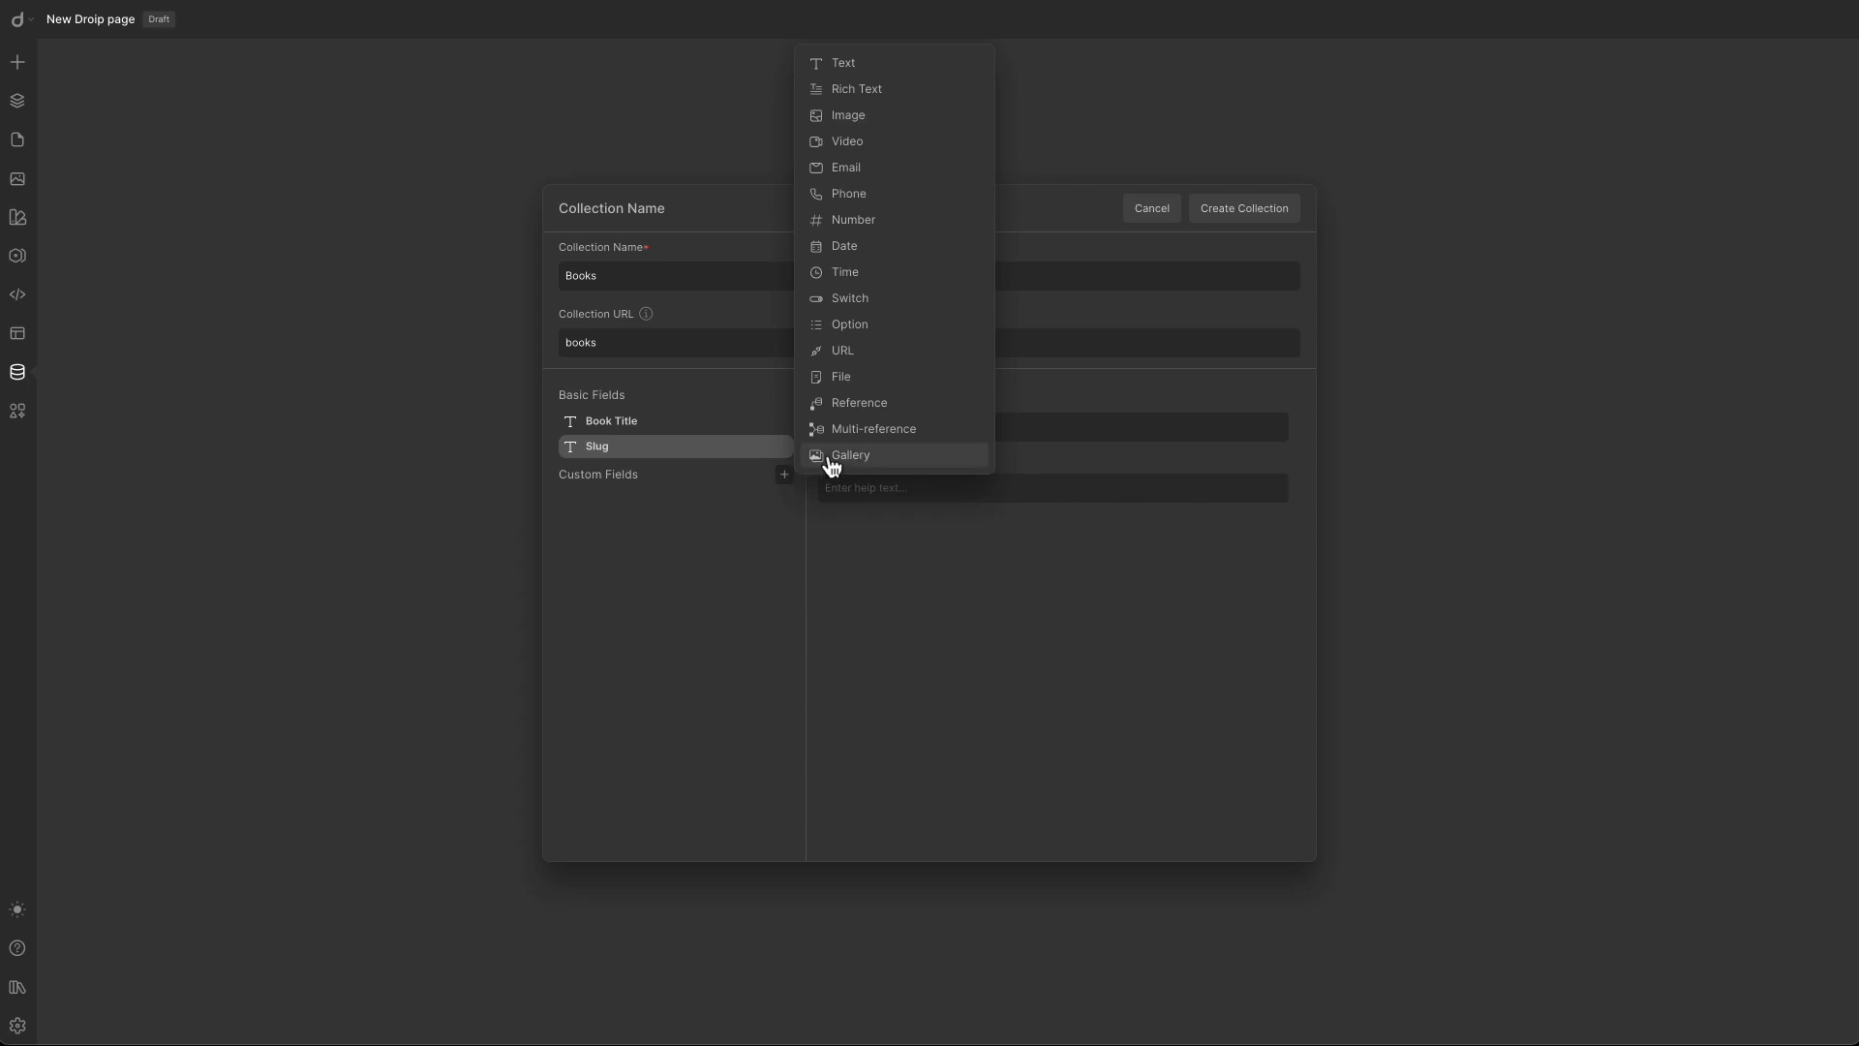
pyautogui.click(850, 70)
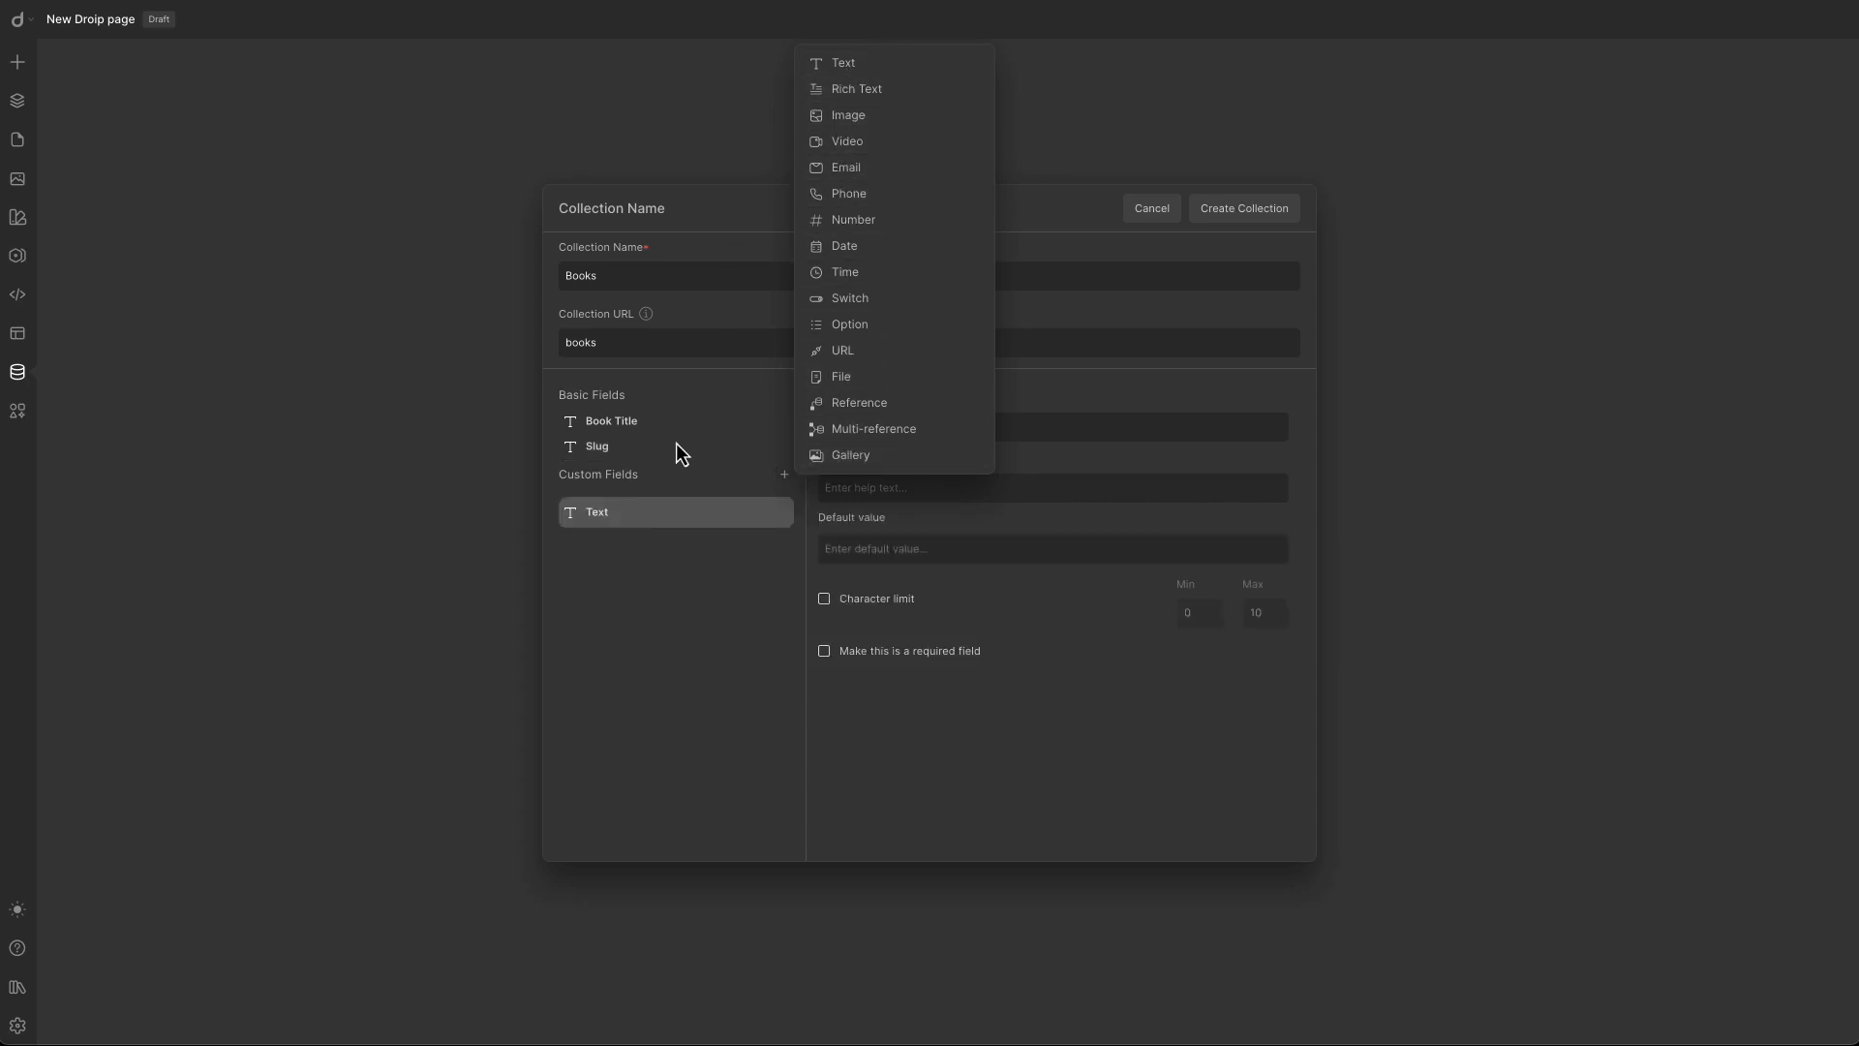
pyautogui.write('Book Author')
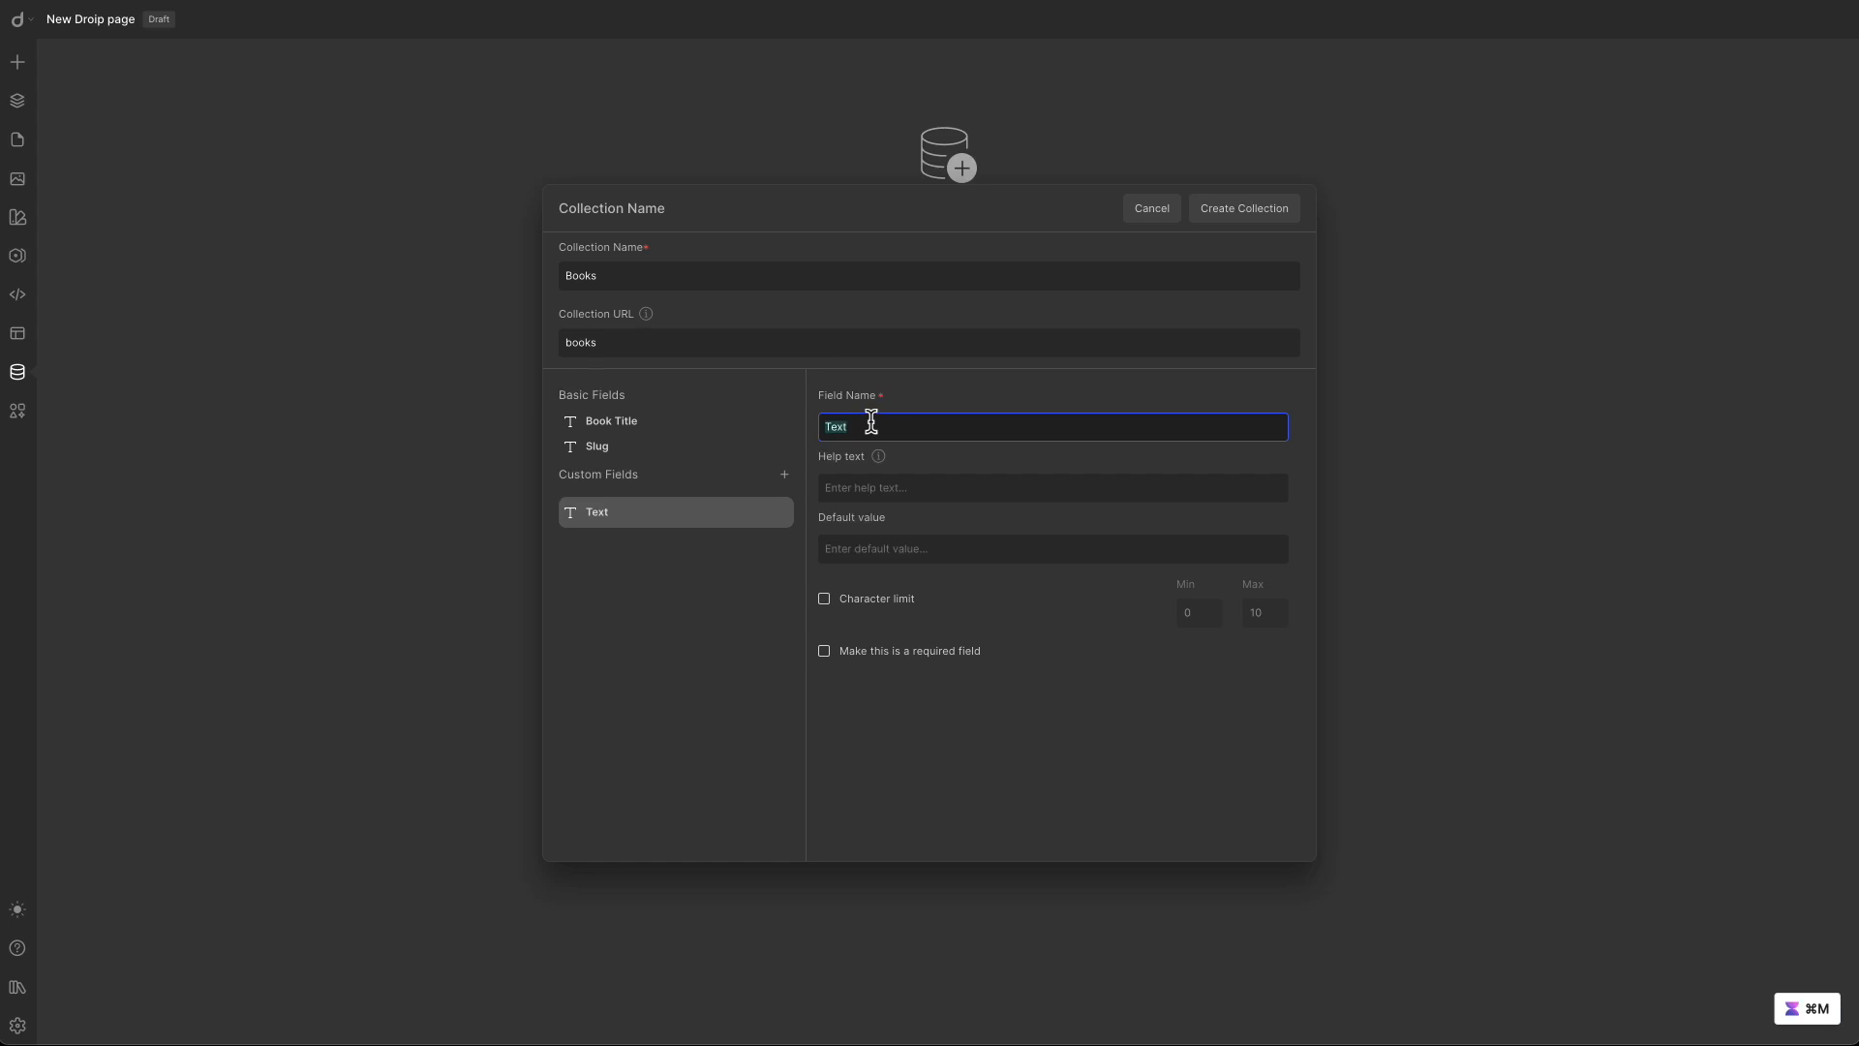
pyautogui.click(913, 489)
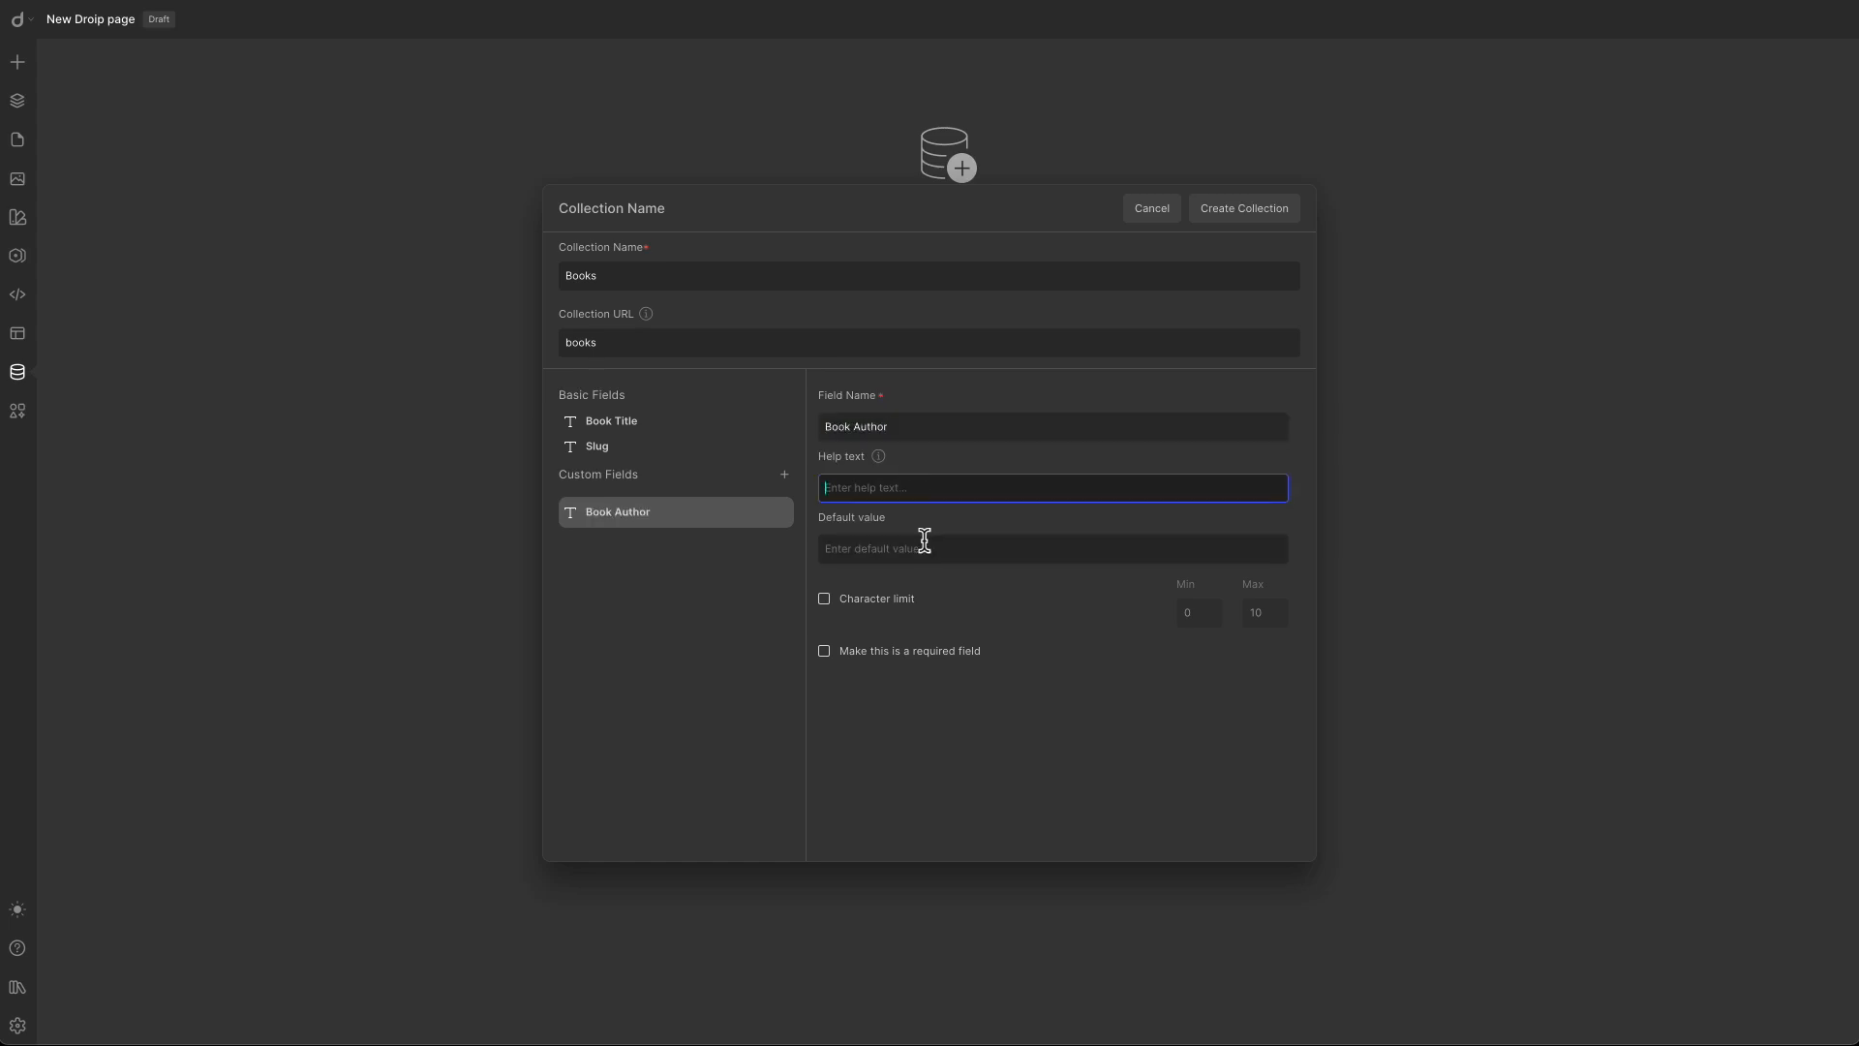
pyautogui.click(925, 543)
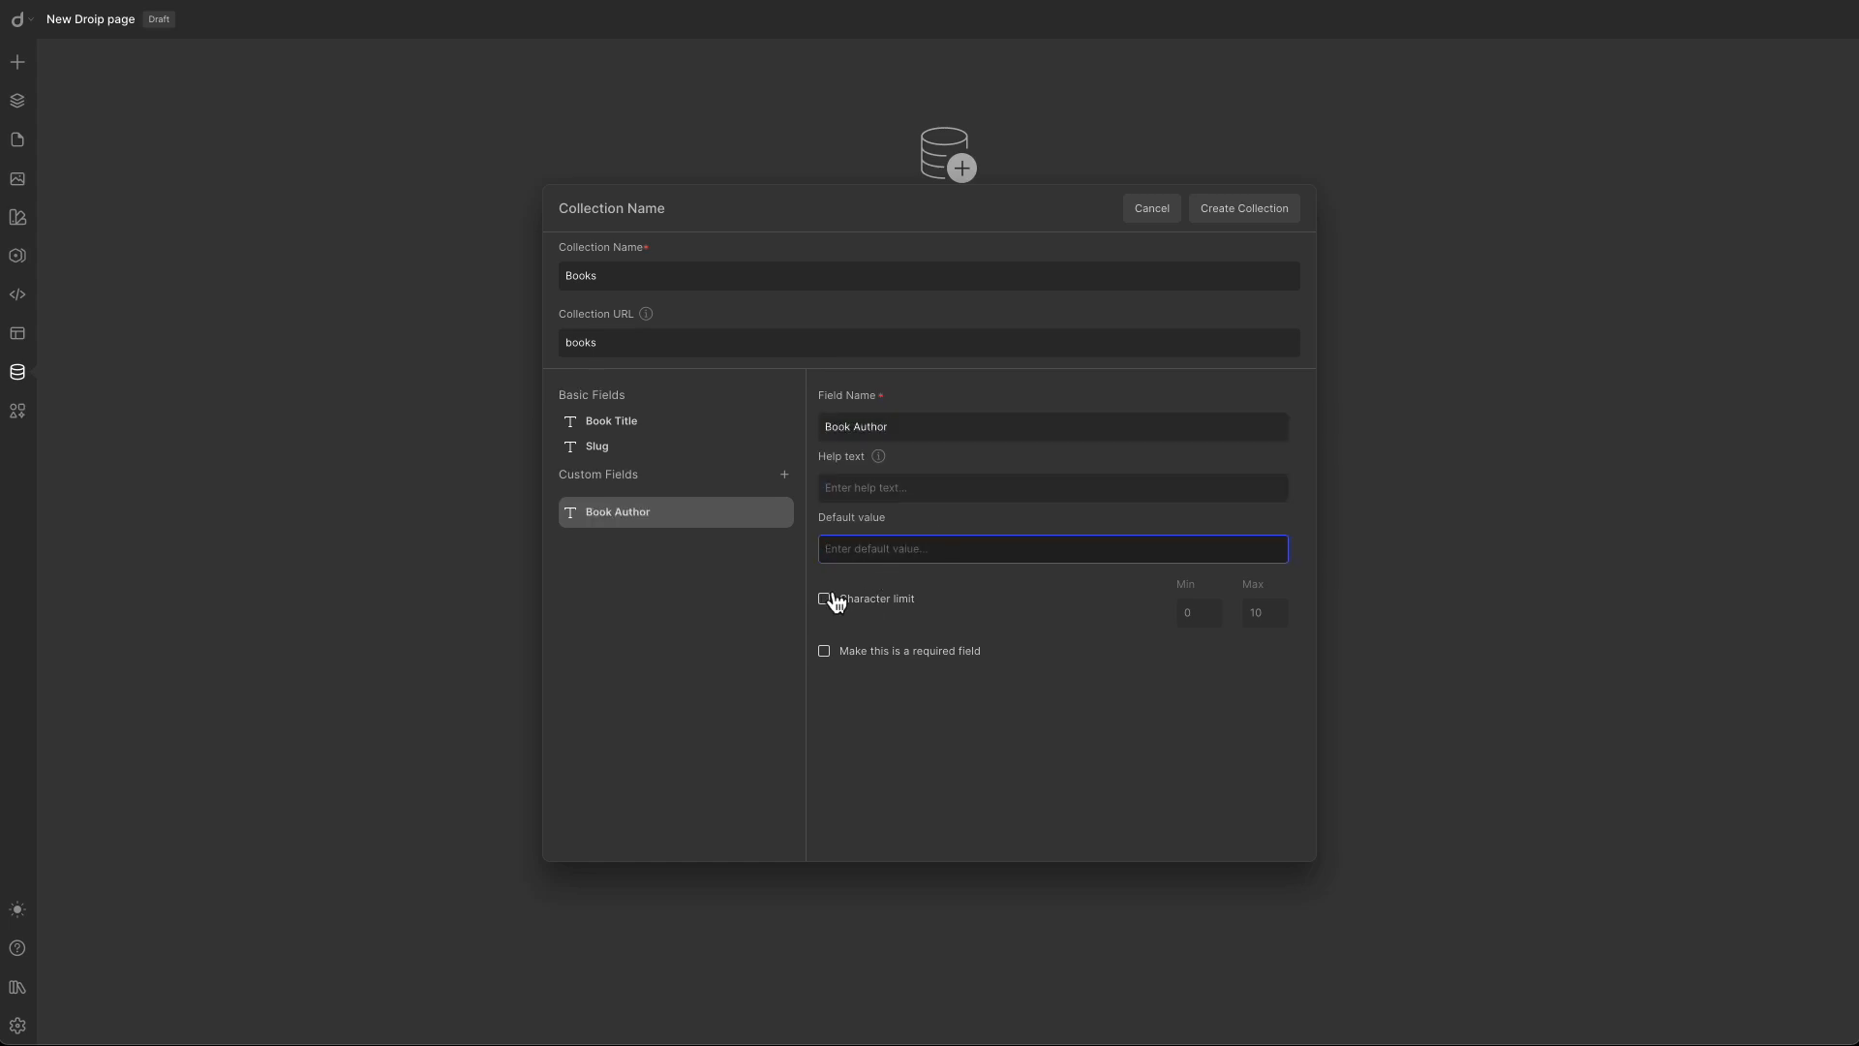
pyautogui.click(839, 489)
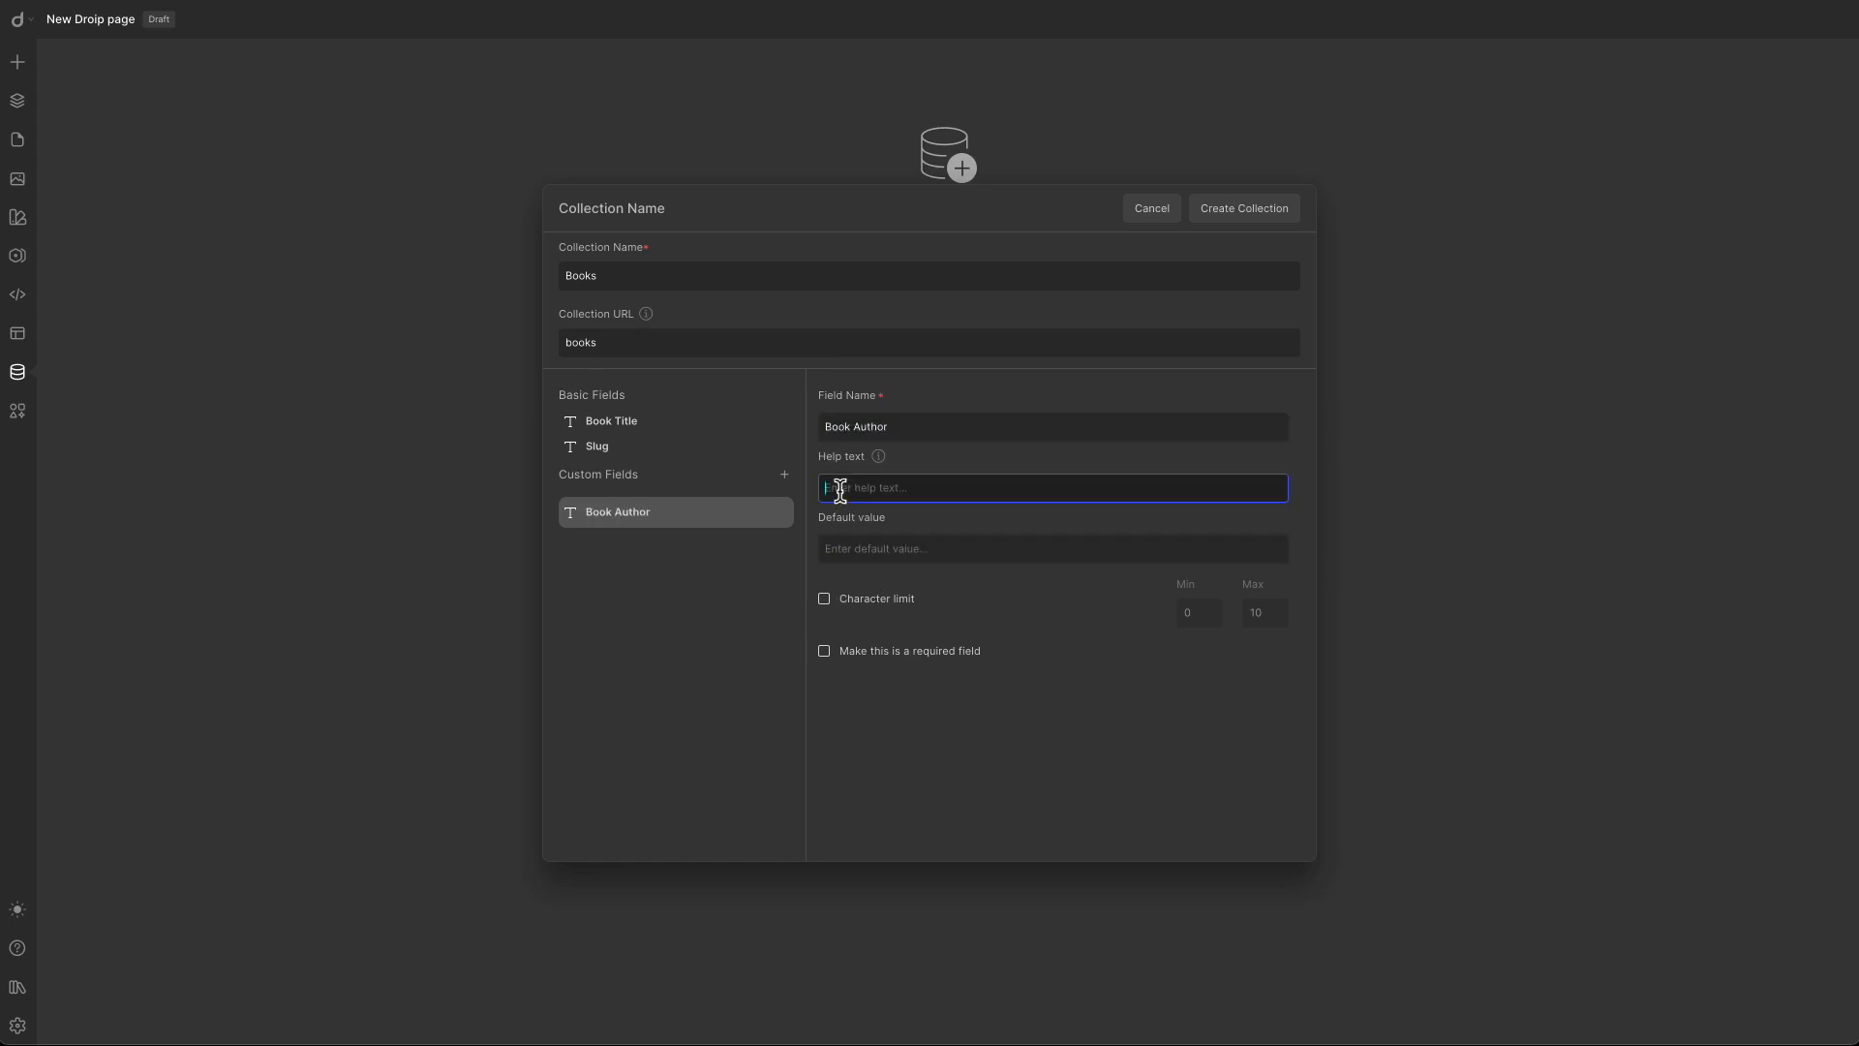
pyautogui.click(848, 546)
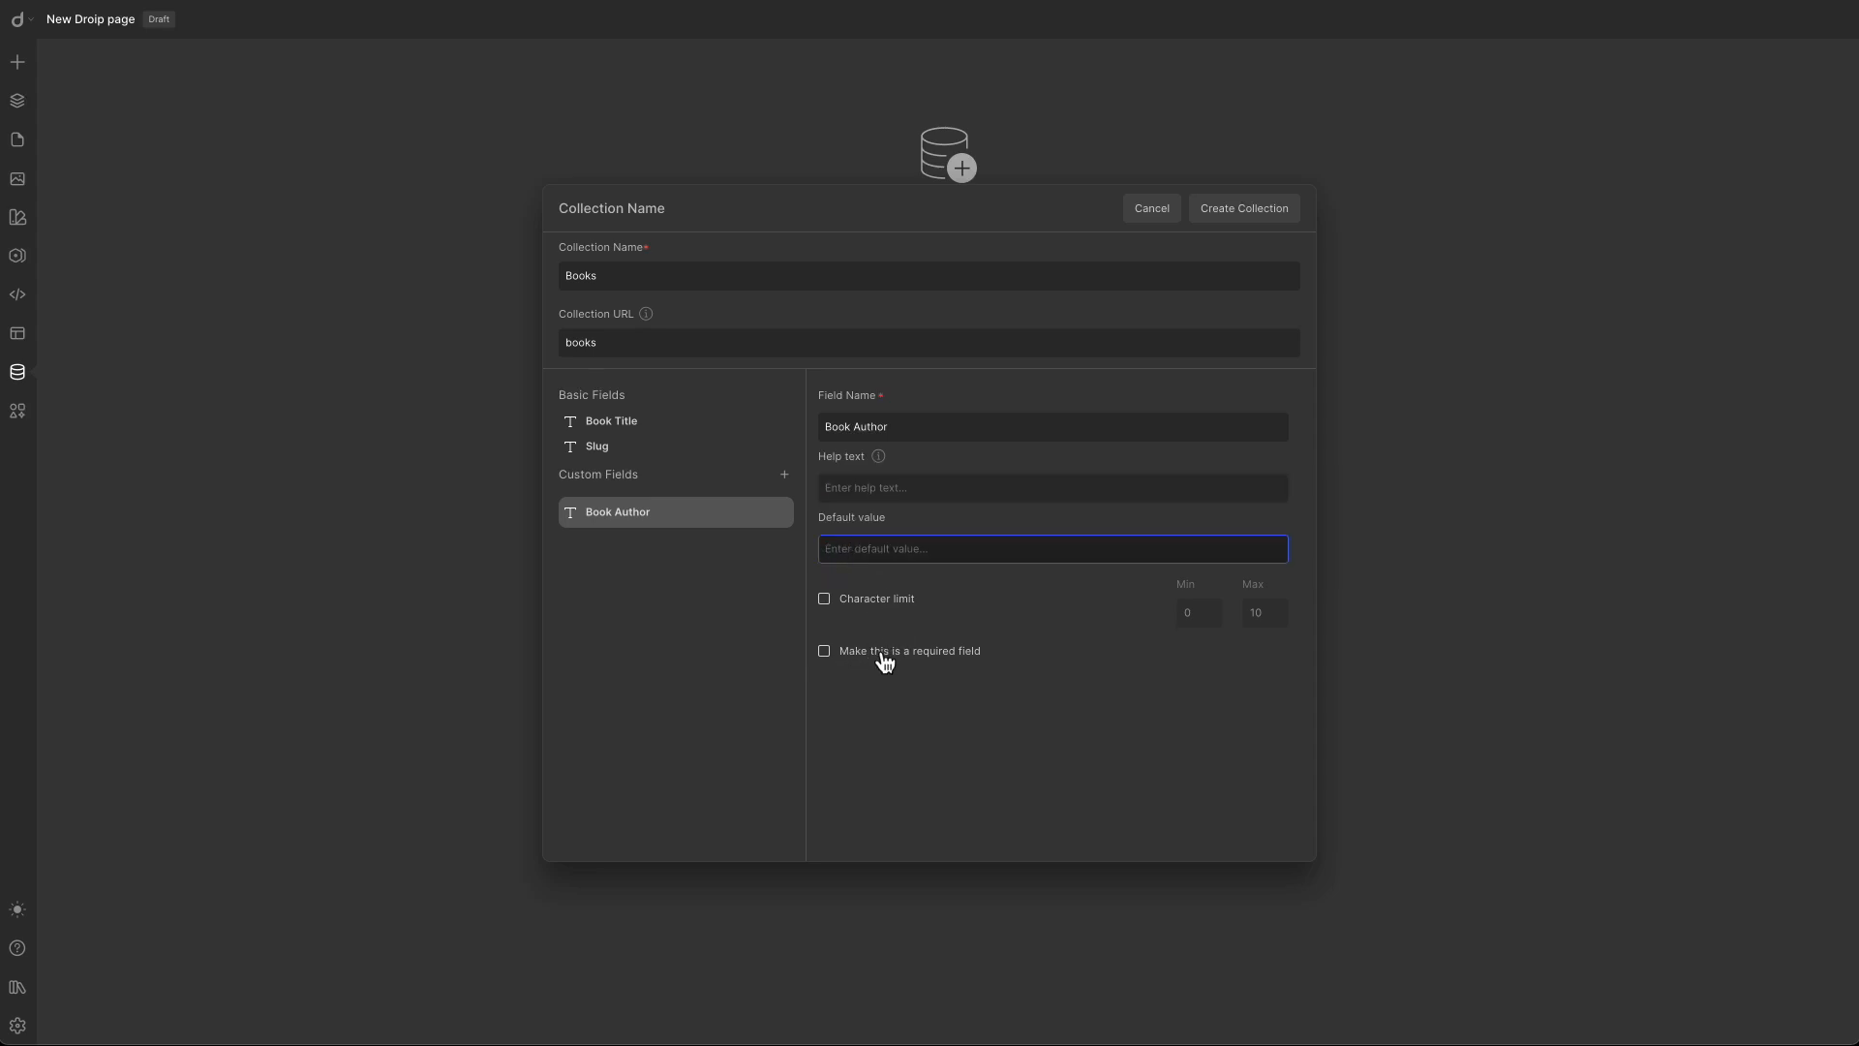
# Add an Image custom field to the collection and name it Book Cover Image.
pyautogui.click(785, 478)
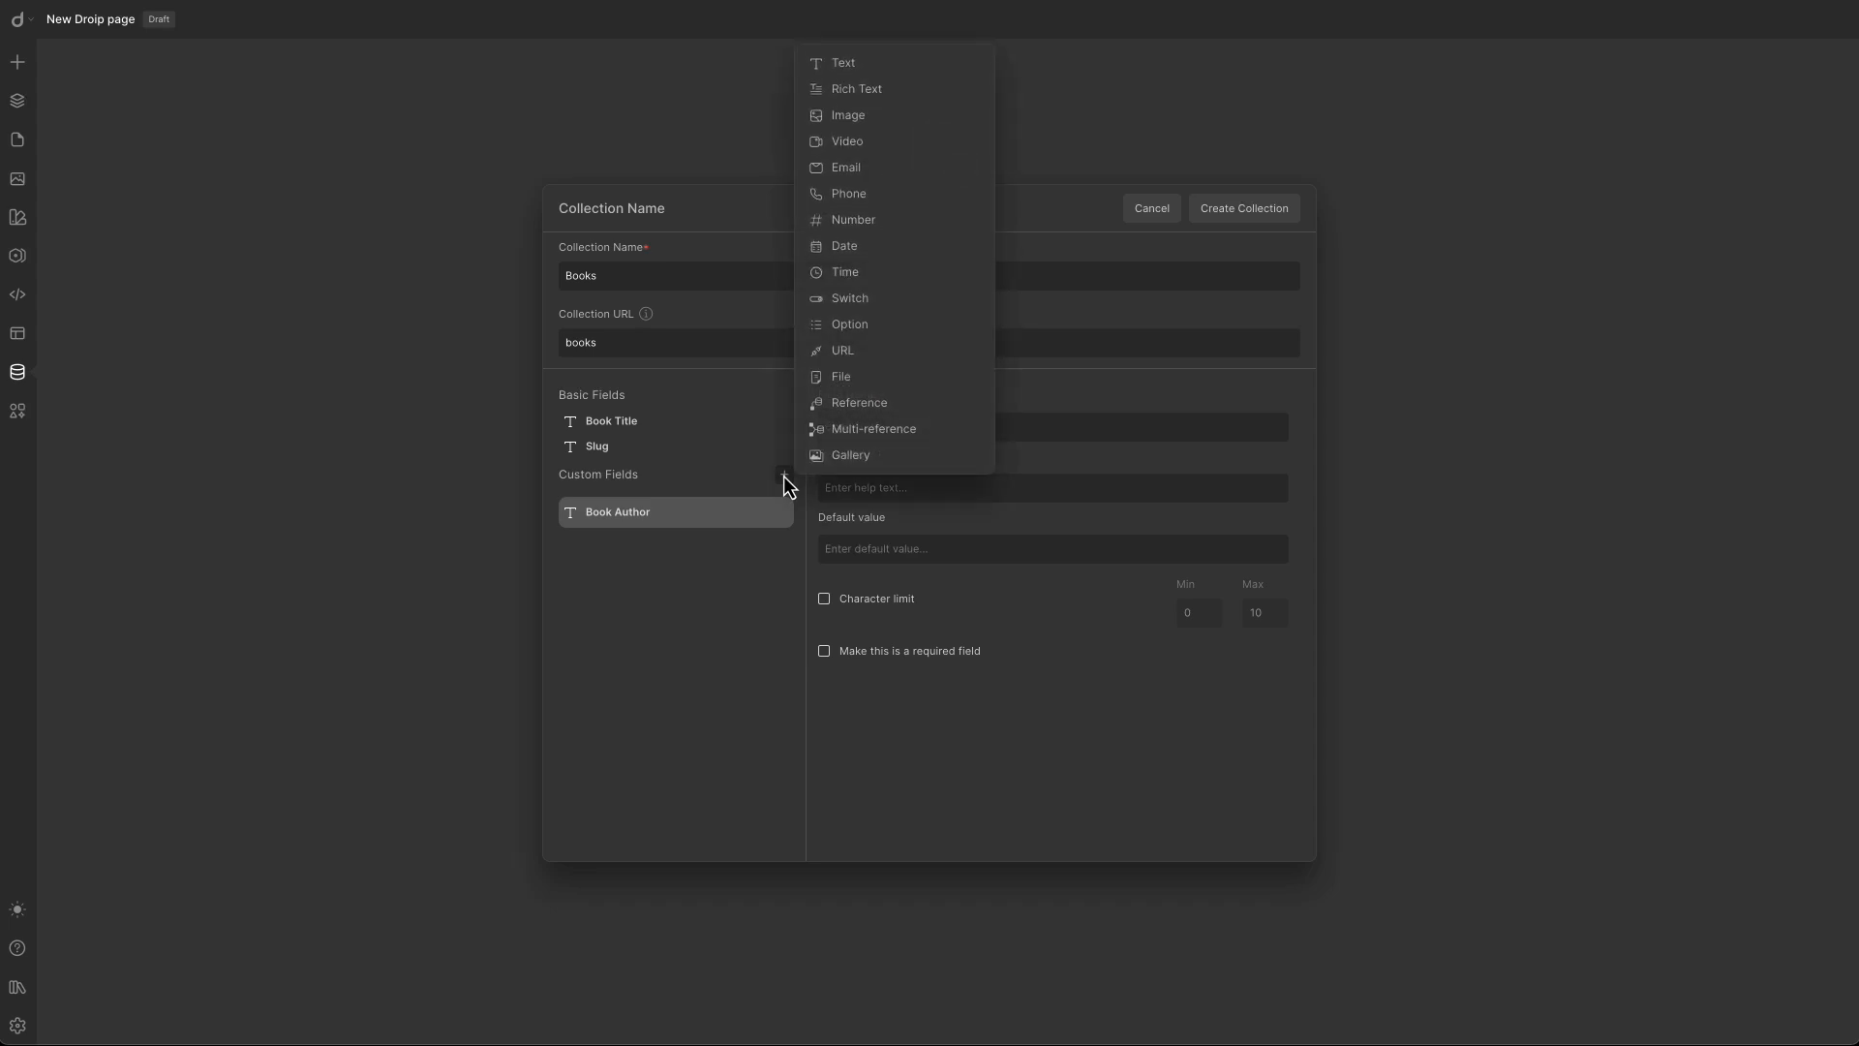
pyautogui.click(846, 117)
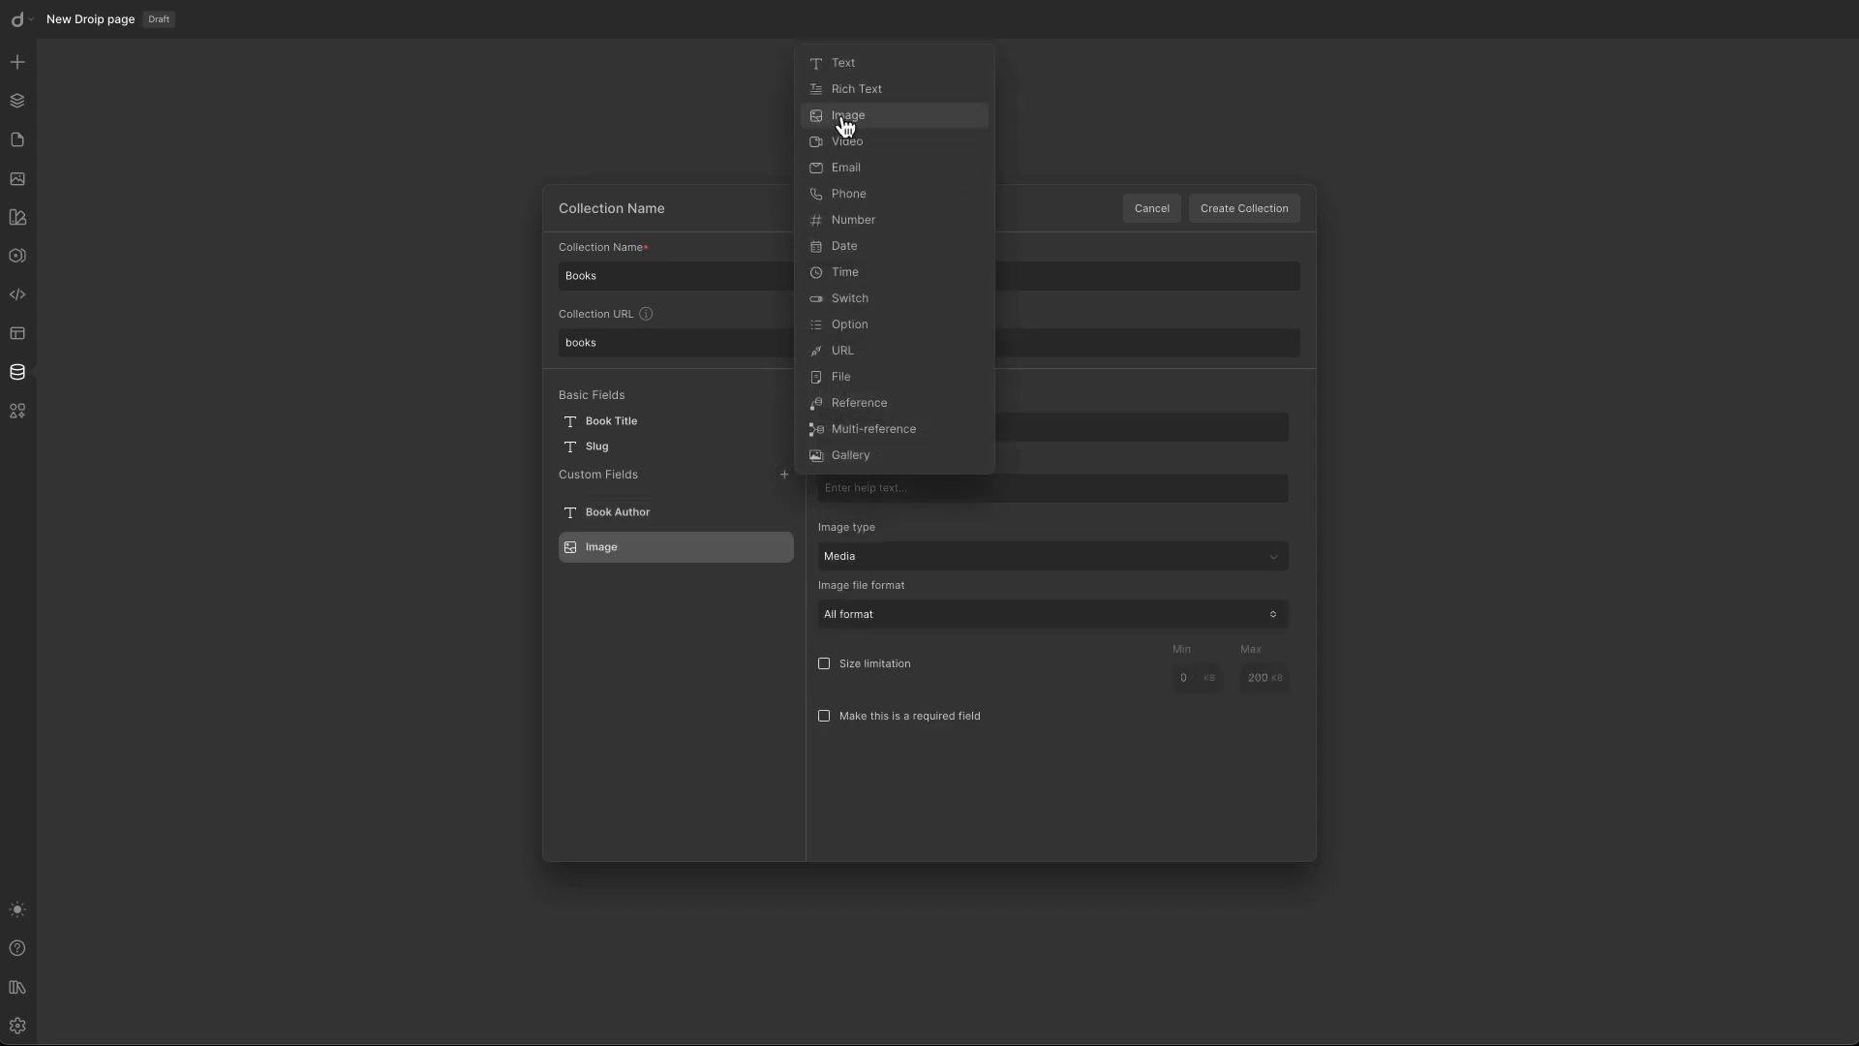
pyautogui.click(647, 548)
pyautogui.moveTo(881, 424); pyautogui.dragTo(815, 426)
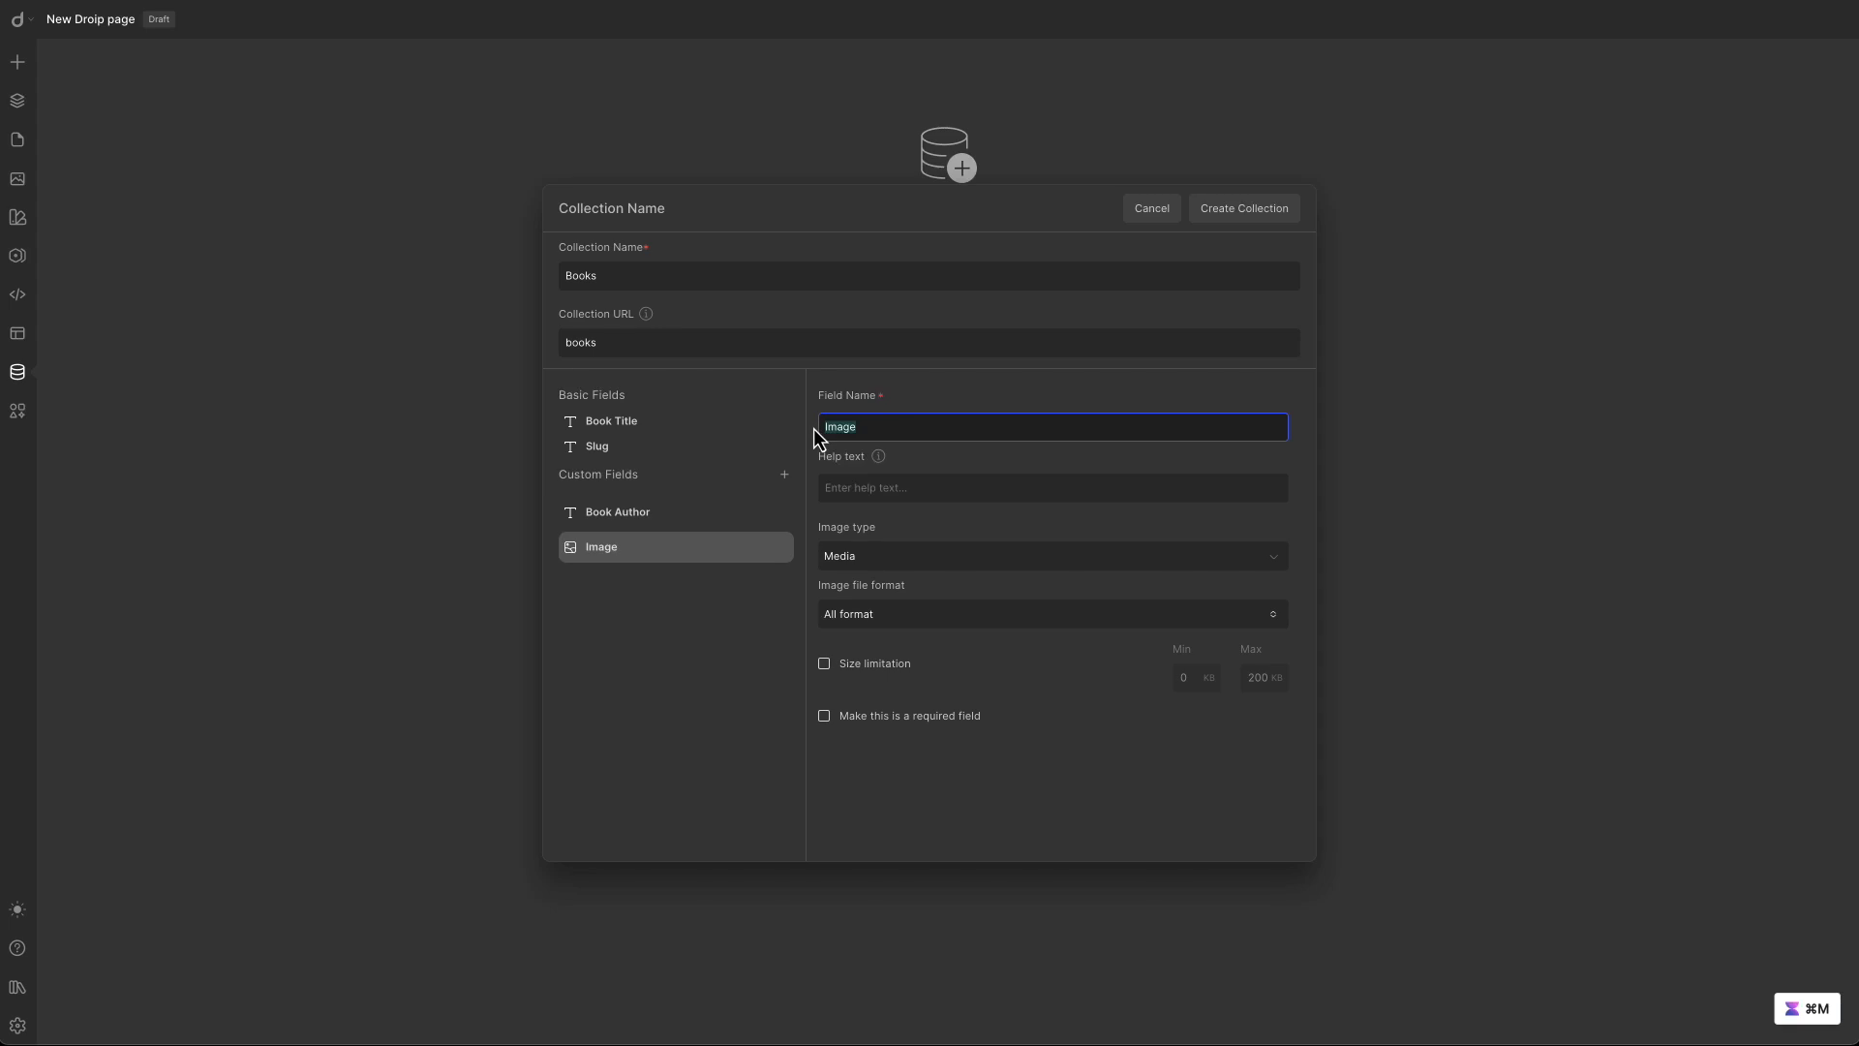
pyautogui.write('Book Cover Image')
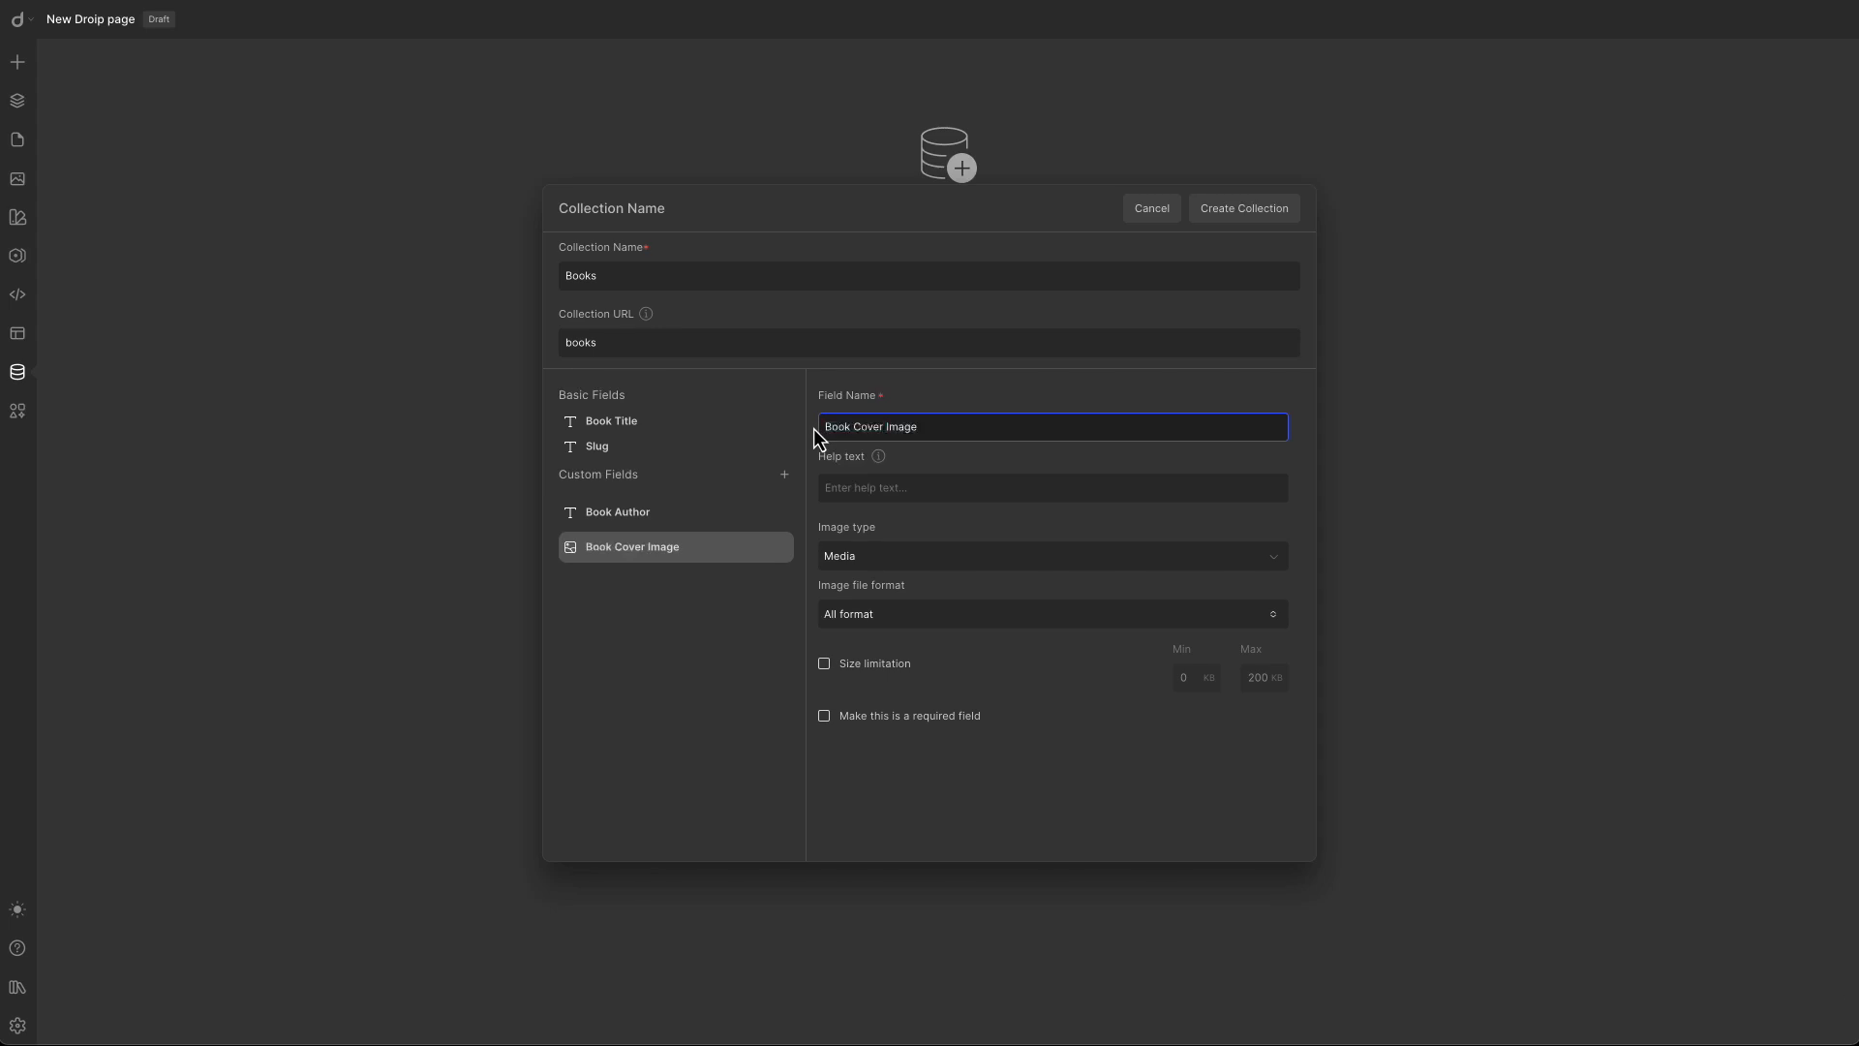
# Keep All format as the Book Cover Image field's file format and move the field above Book Author.
pyautogui.click(922, 618)
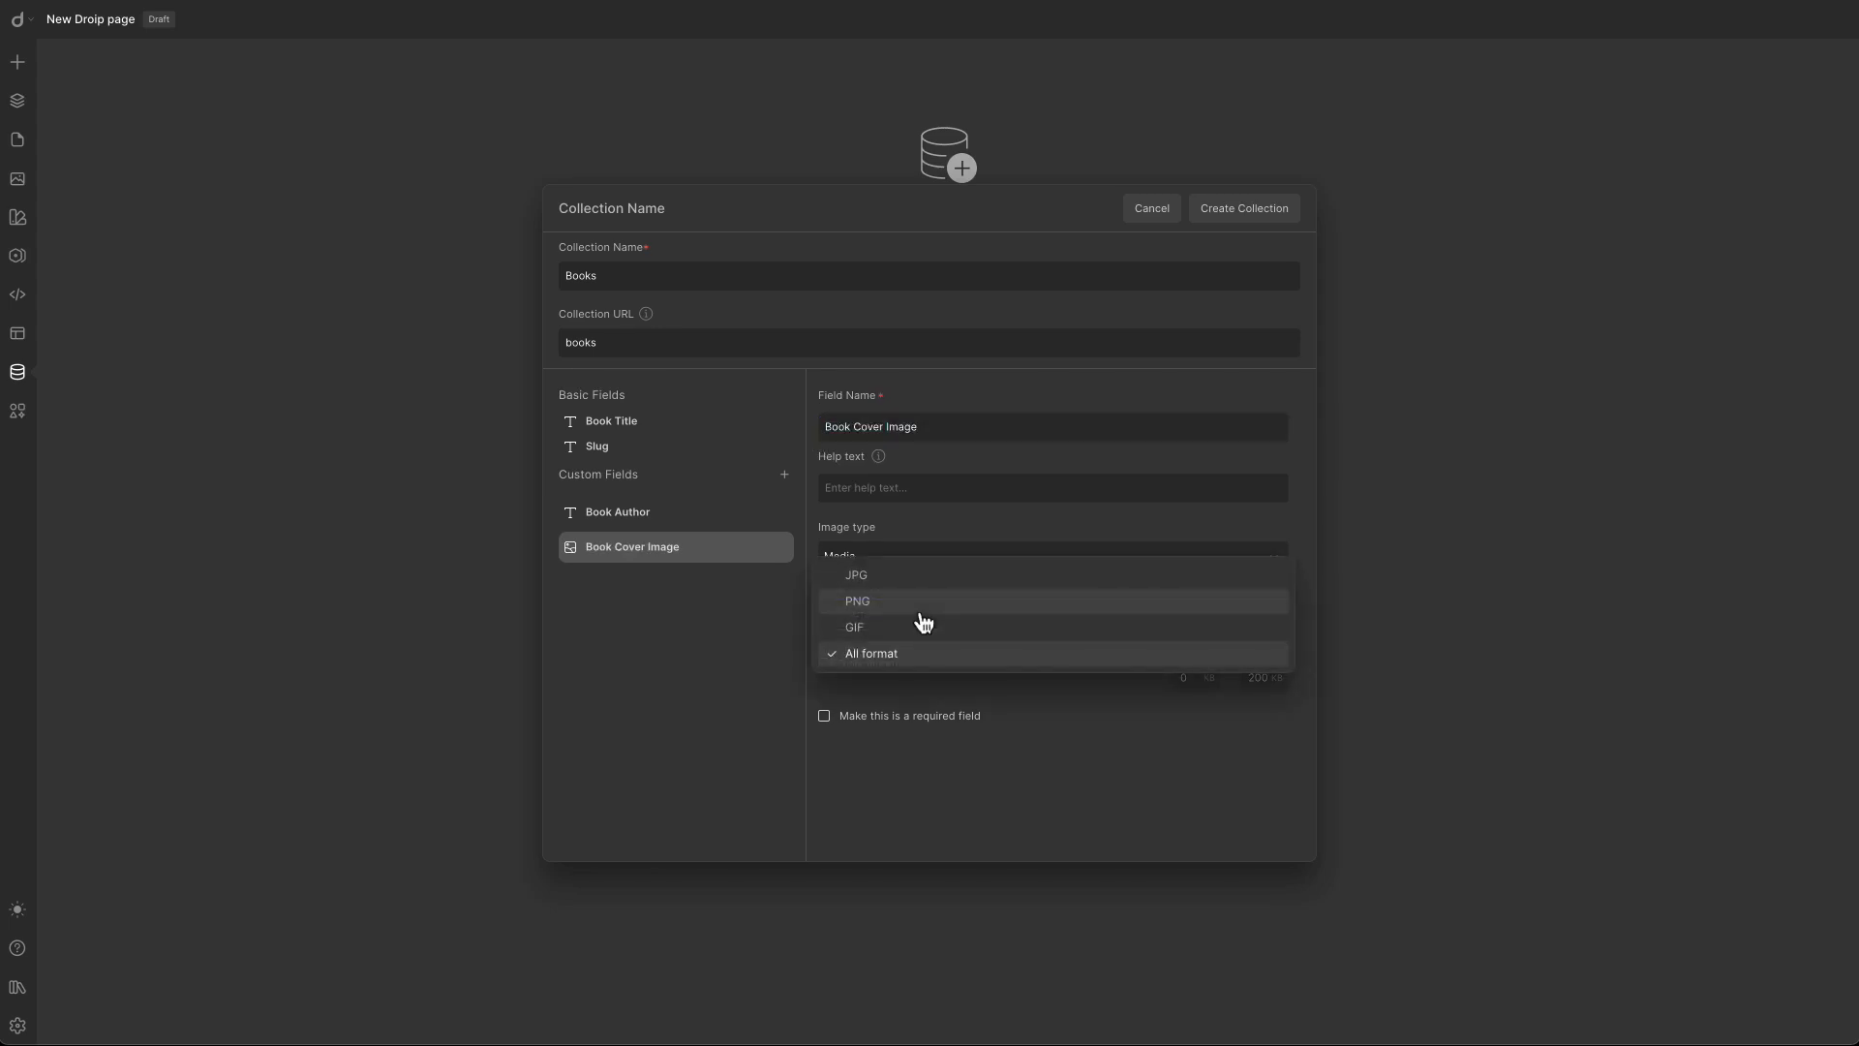
pyautogui.click(906, 656)
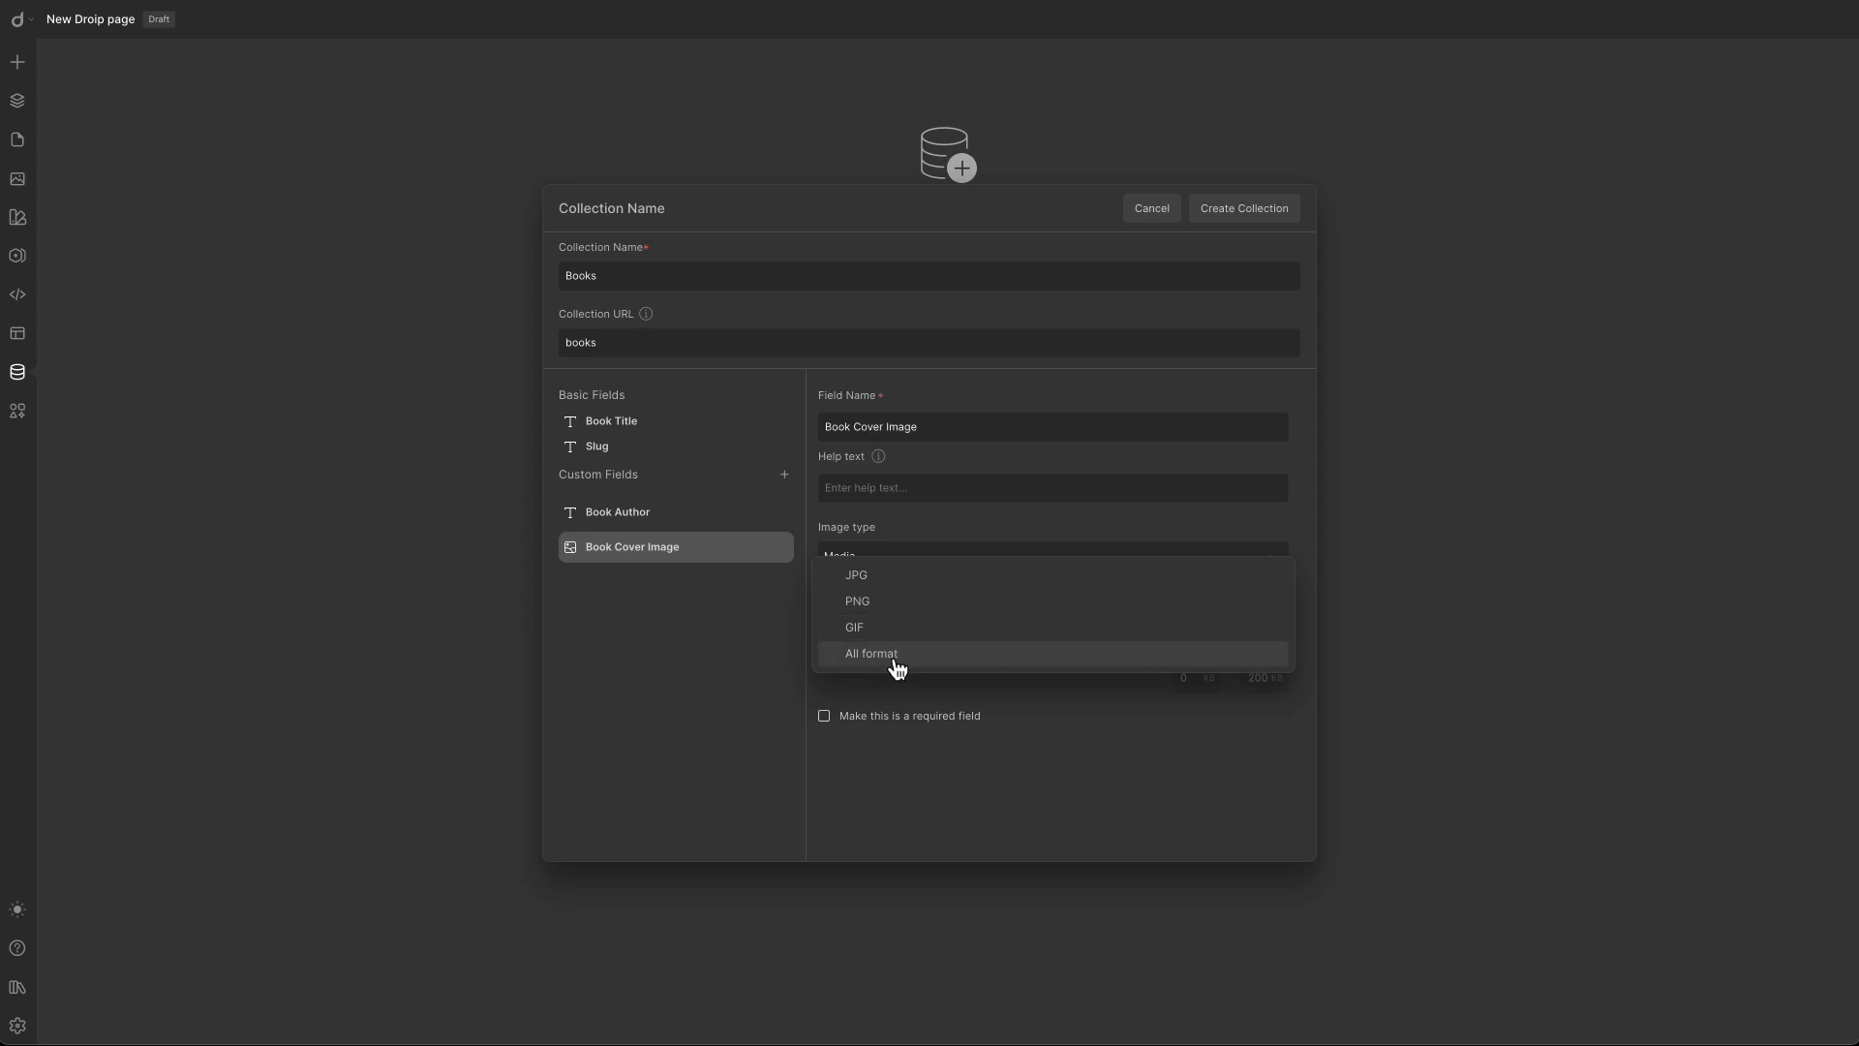
pyautogui.click(898, 663)
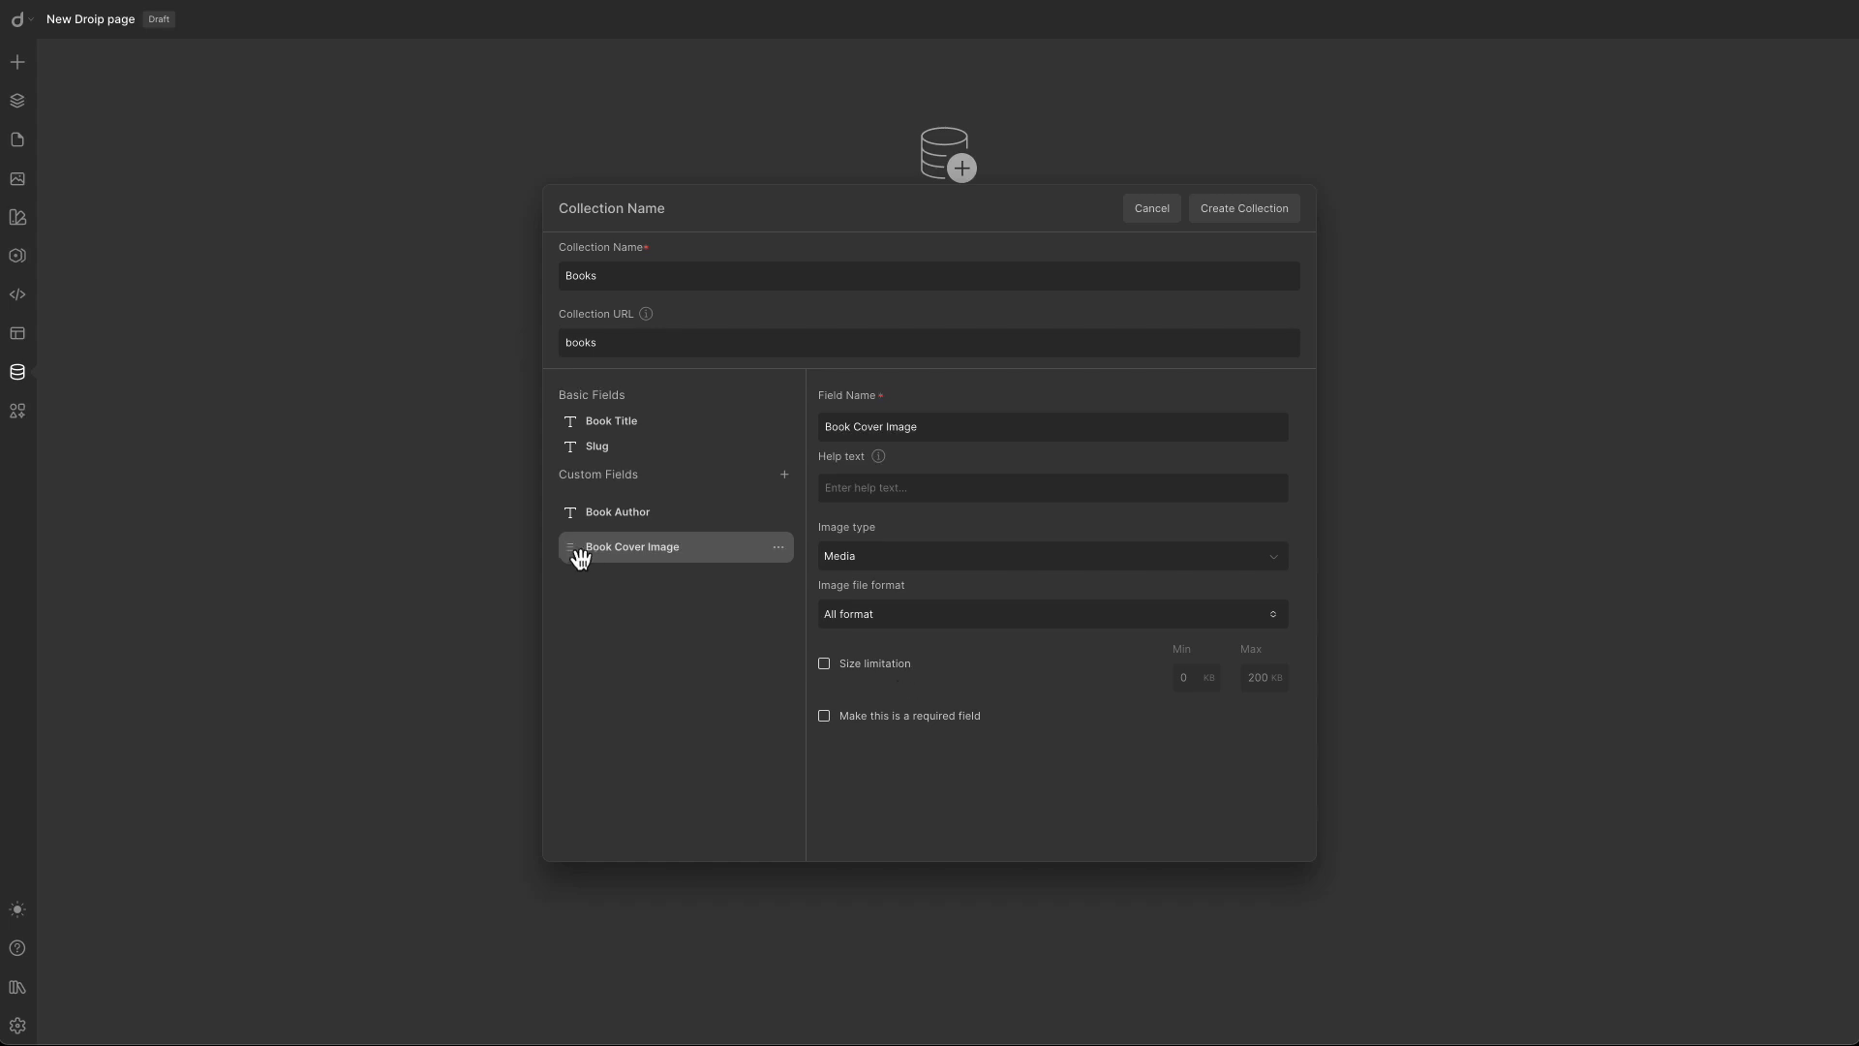
pyautogui.moveTo(573, 548)
pyautogui.mouseDown()
pyautogui.moveTo(569, 507)
pyautogui.moveTo(592, 523)
pyautogui.mouseUp()
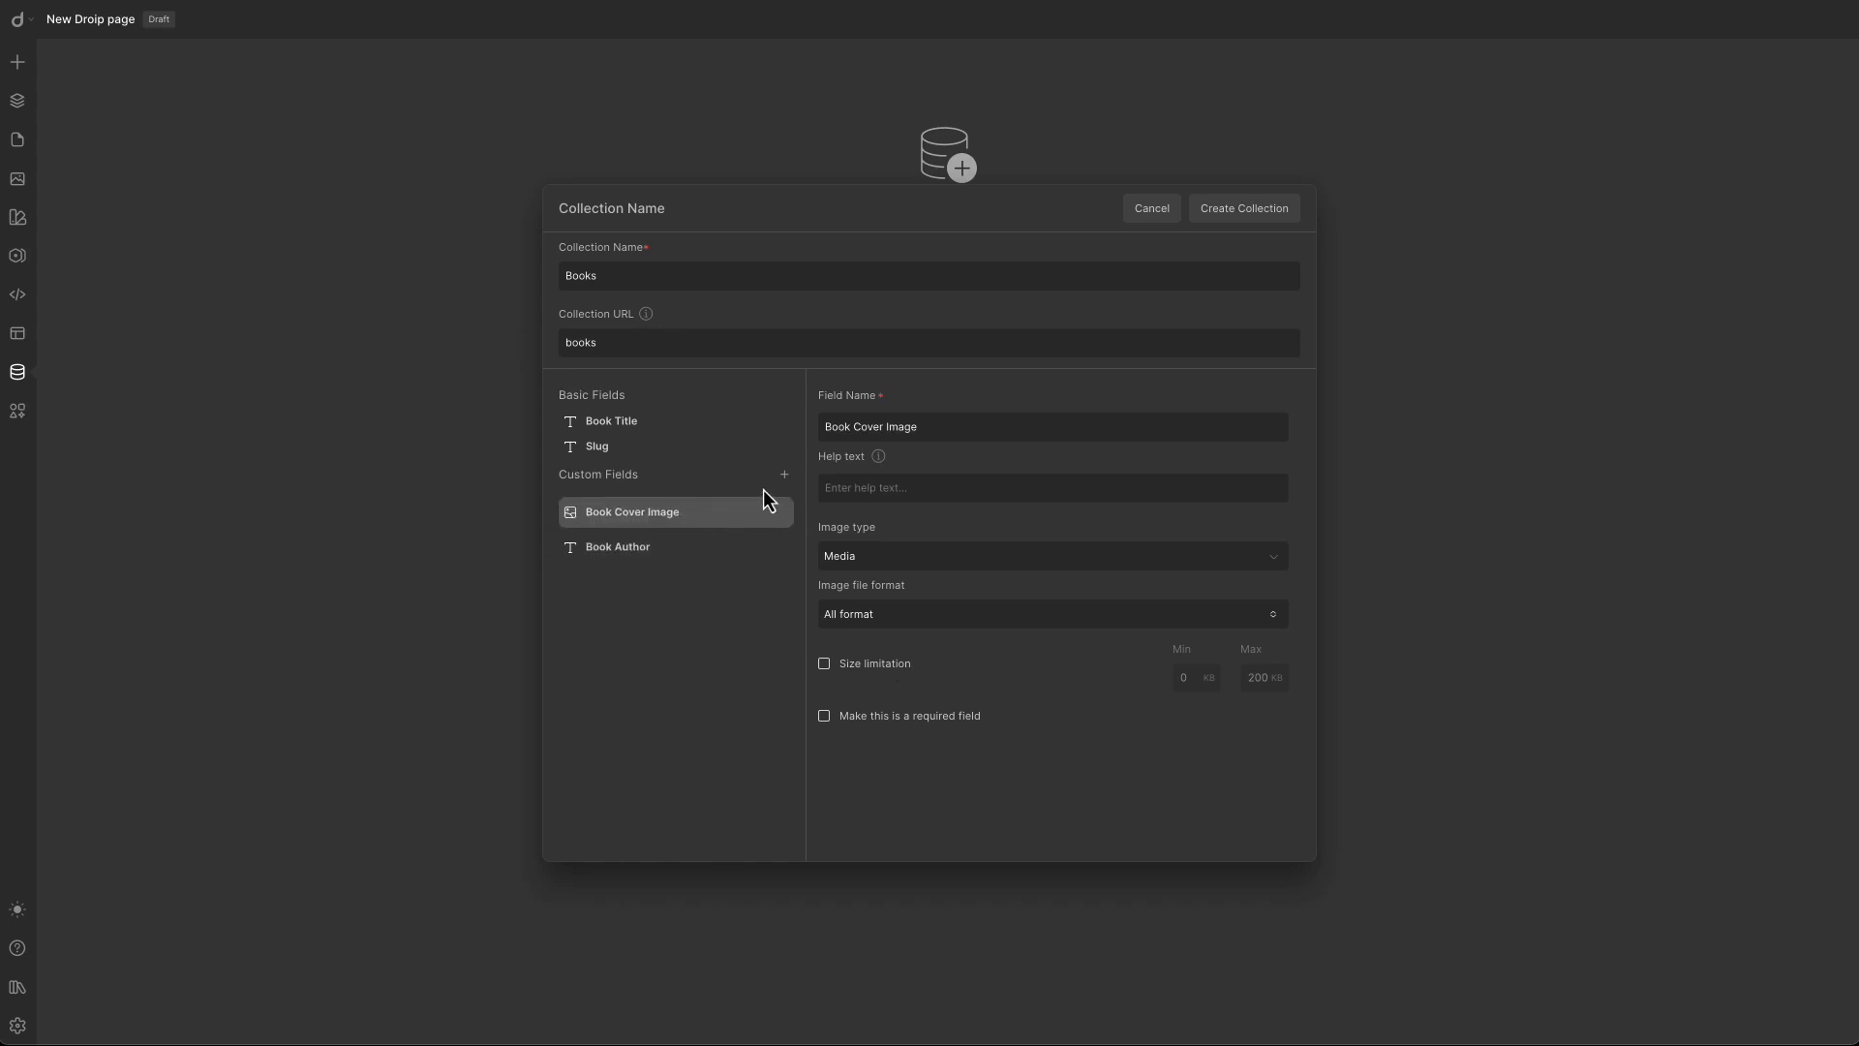
# Add a Rich Text custom field to the Books collection and name it Book Review.
pyautogui.click(786, 475)
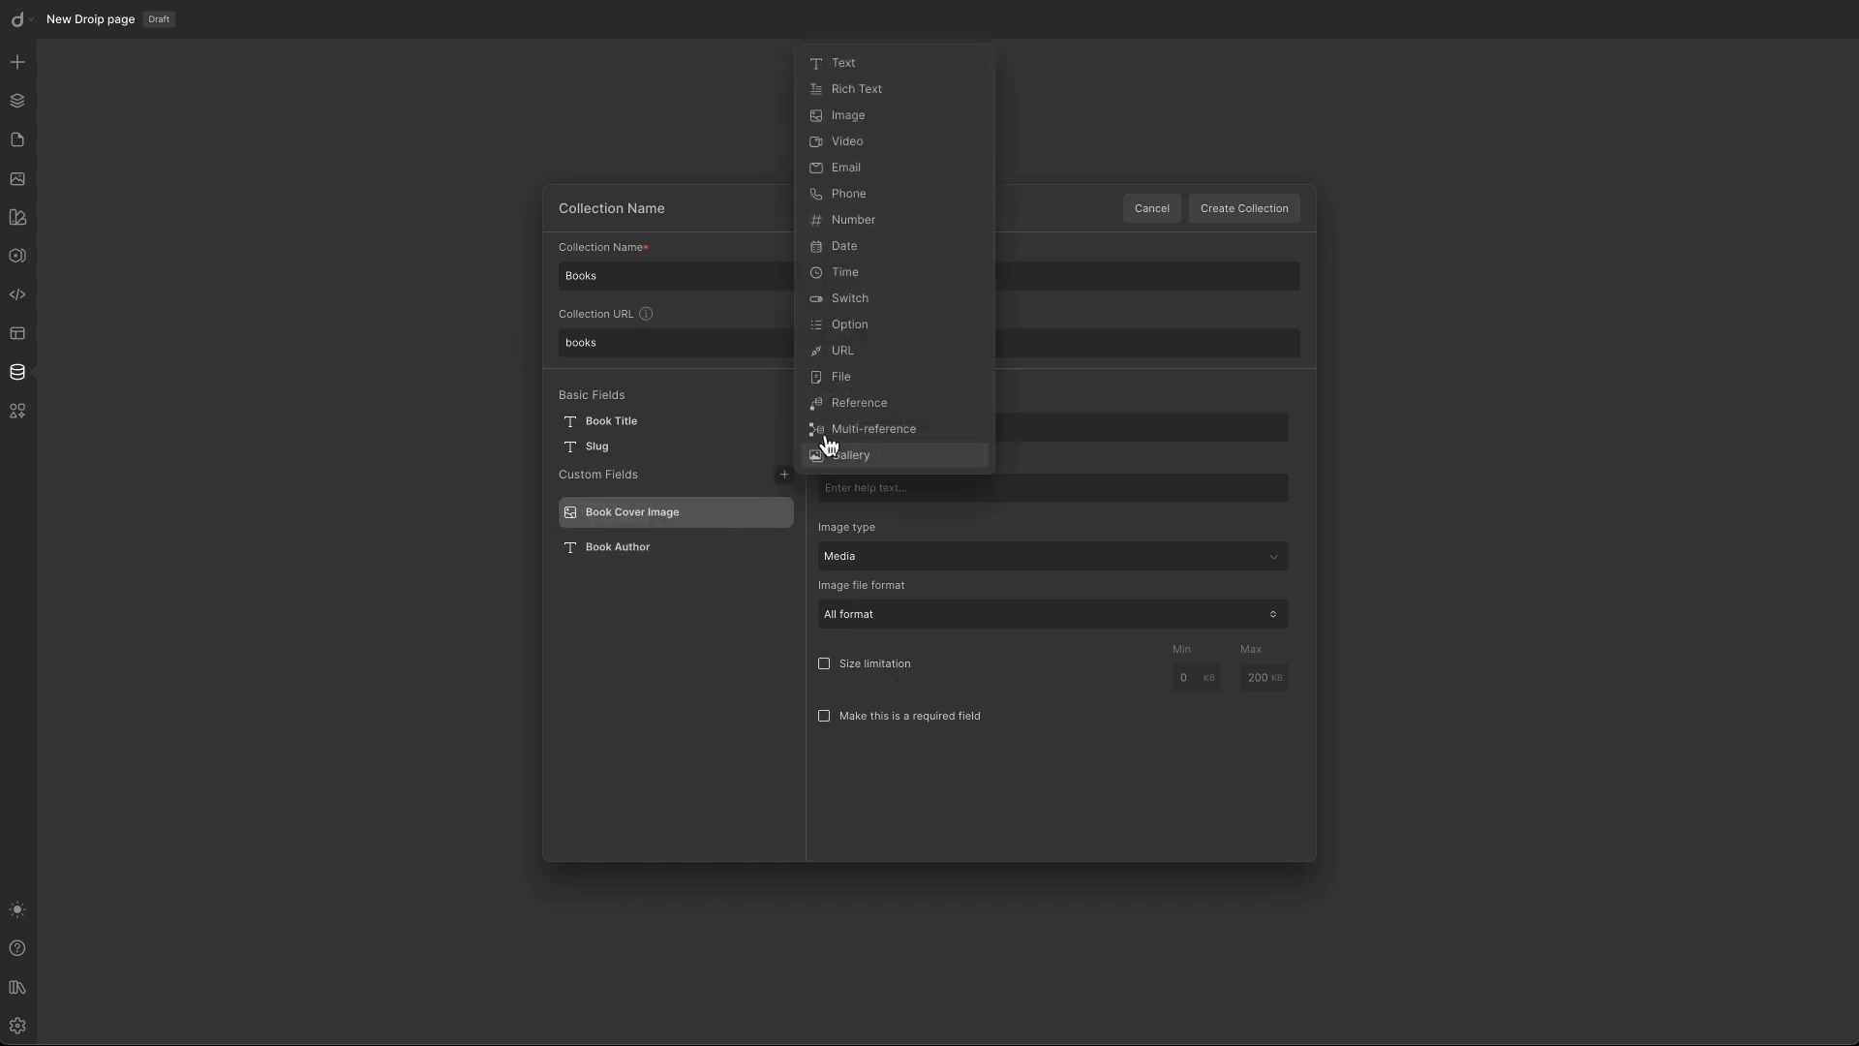
pyautogui.click(879, 102)
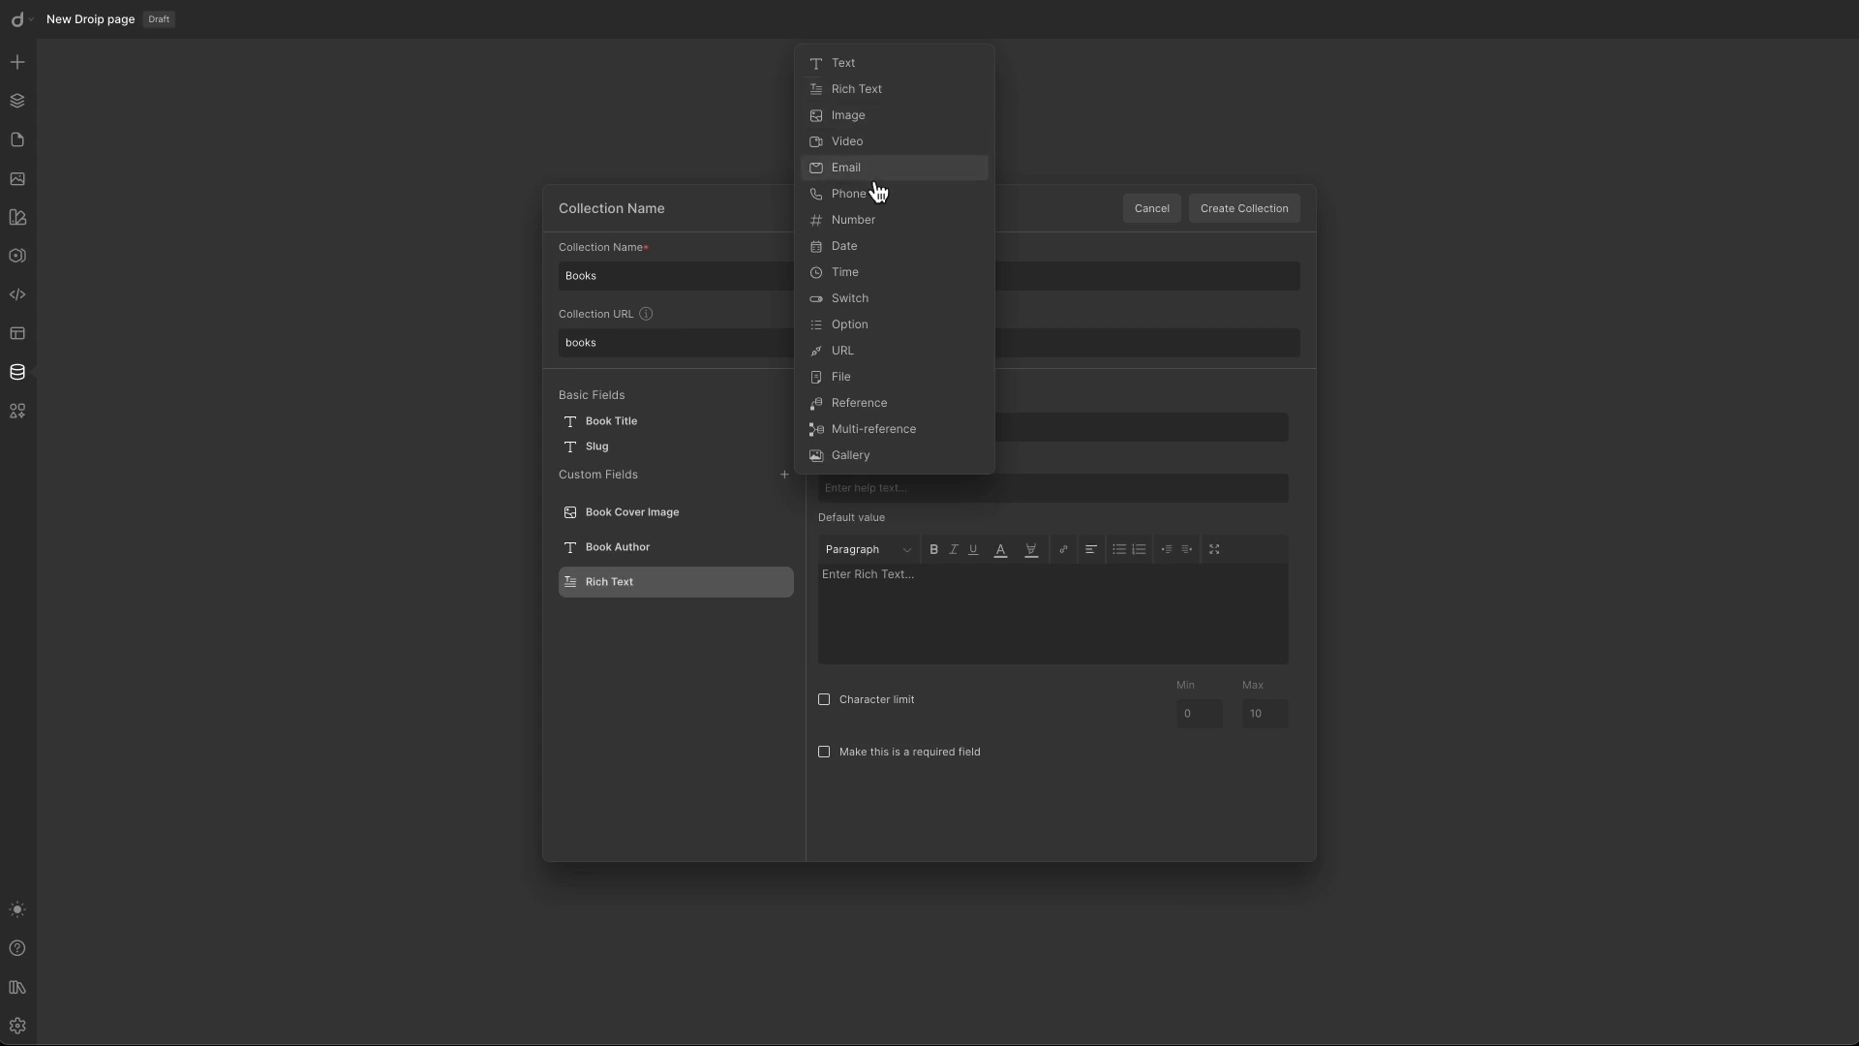
pyautogui.click(948, 594)
pyautogui.click(858, 420)
pyautogui.press('super+a')
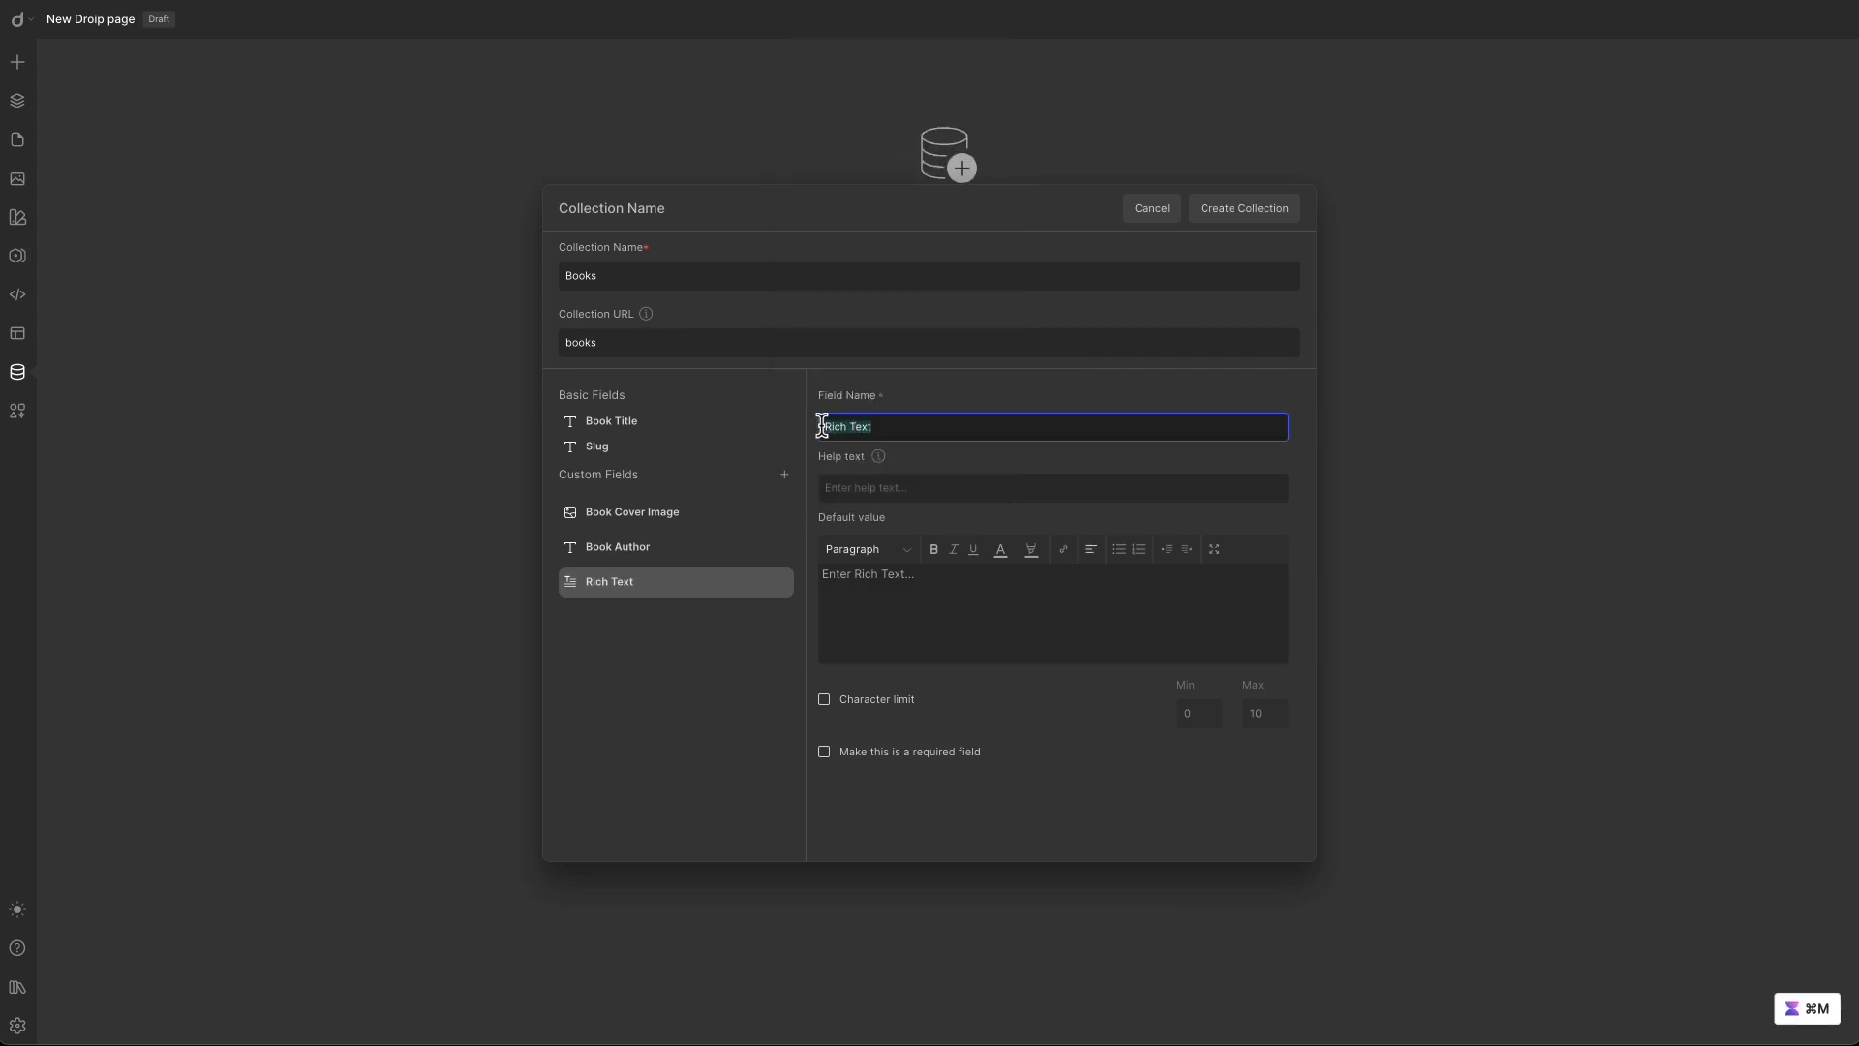
pyautogui.write('B')
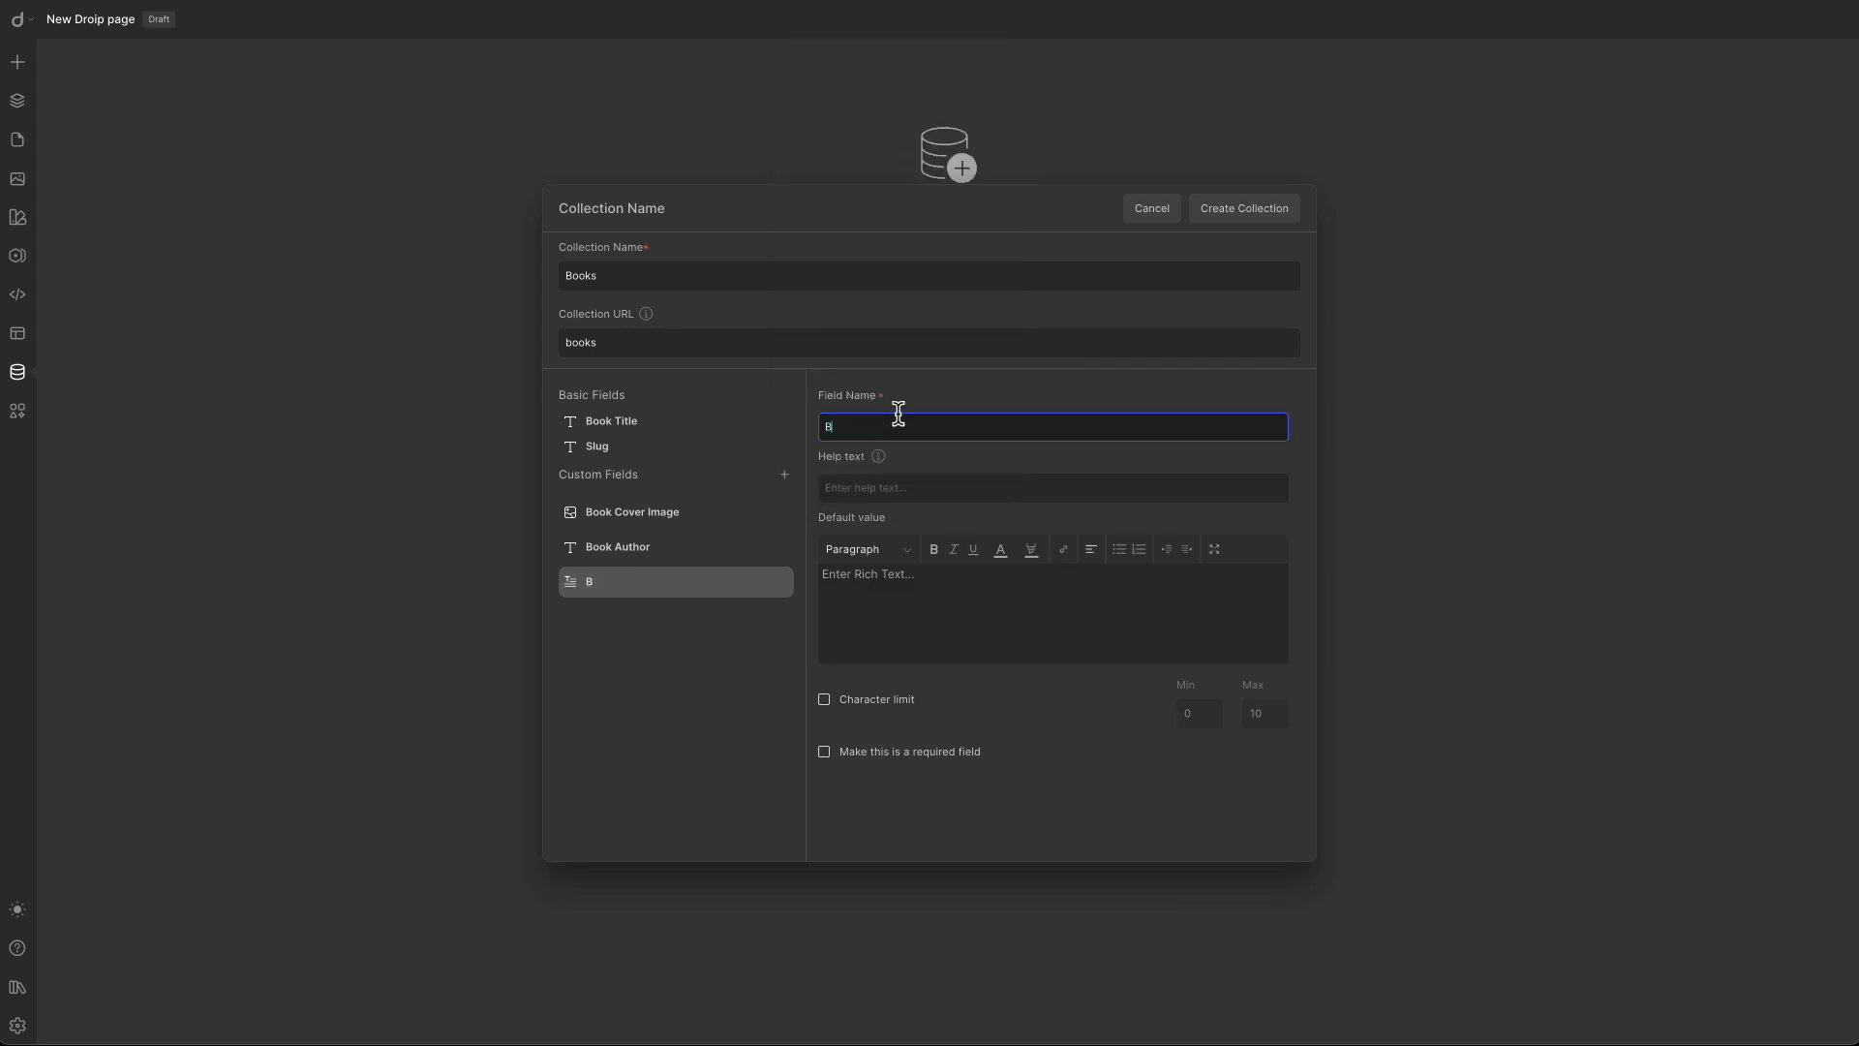
pyautogui.write('ook Review')
pyautogui.press('Tab')
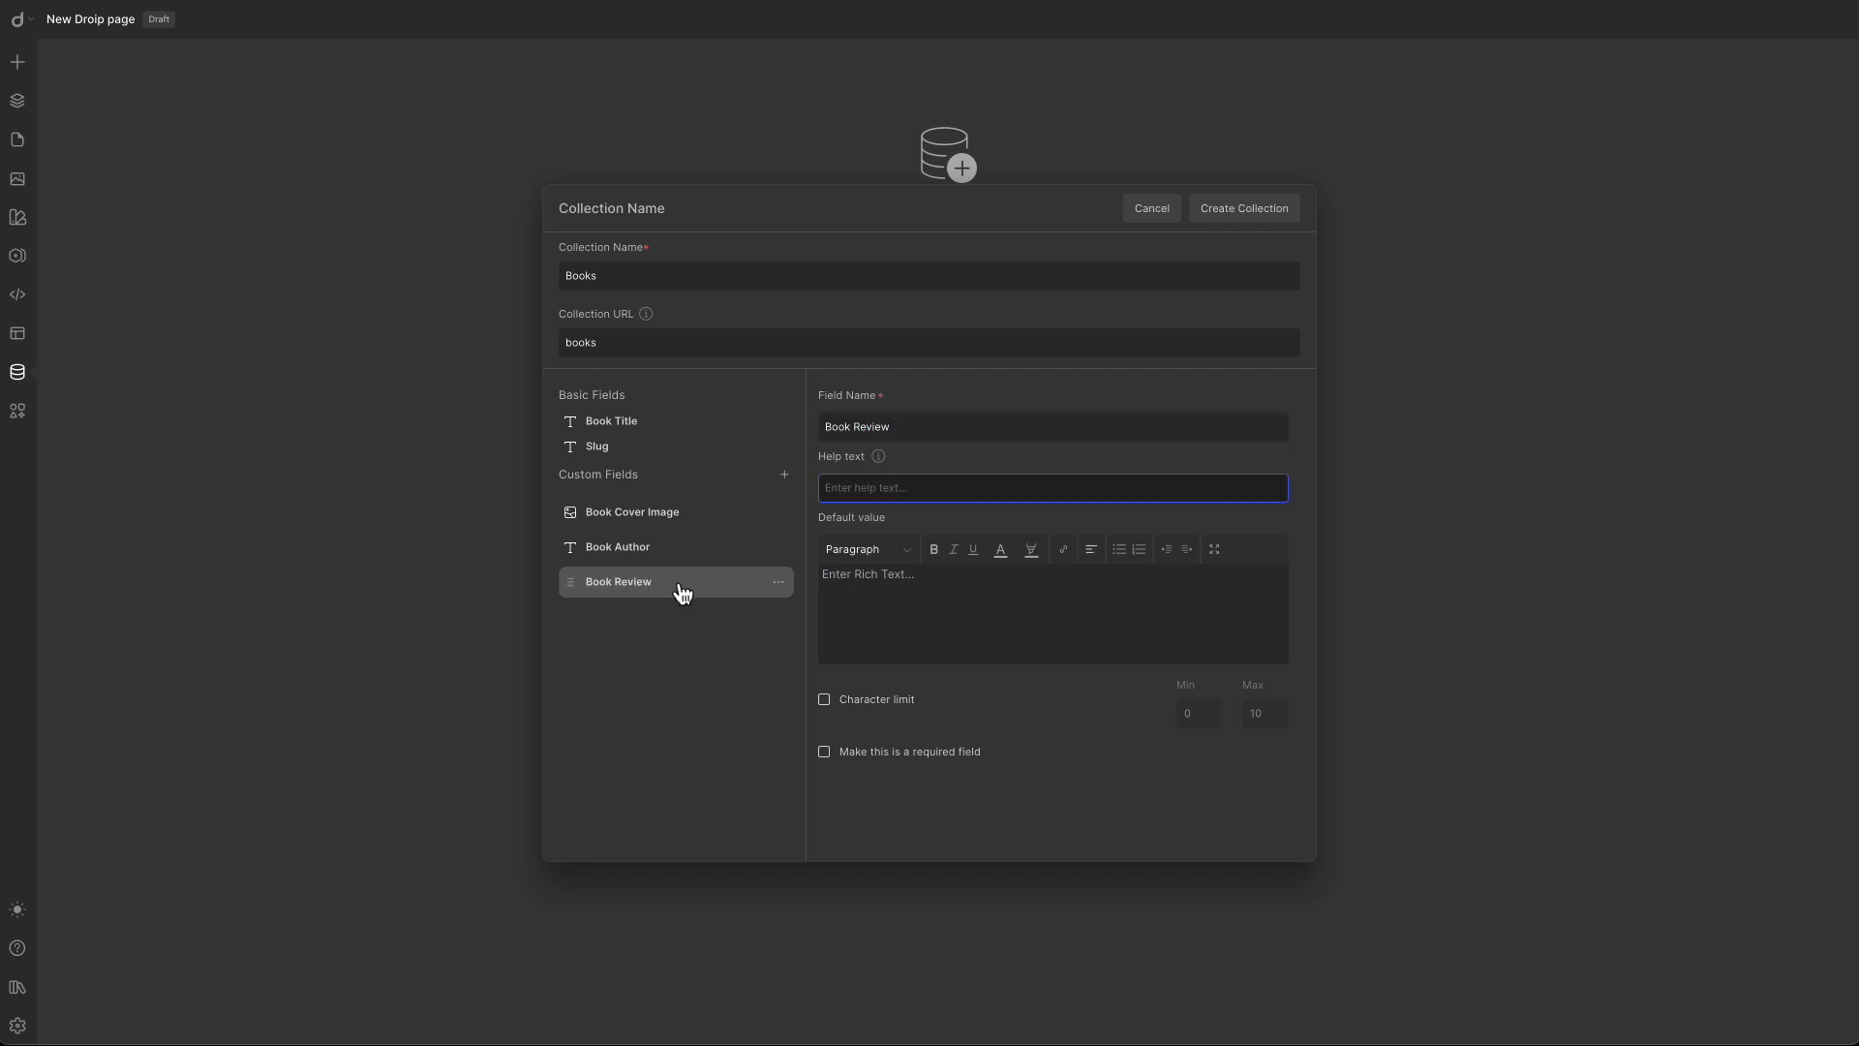
# Add a URL custom field to the collection and name it Link to Author Website.
pyautogui.click(785, 476)
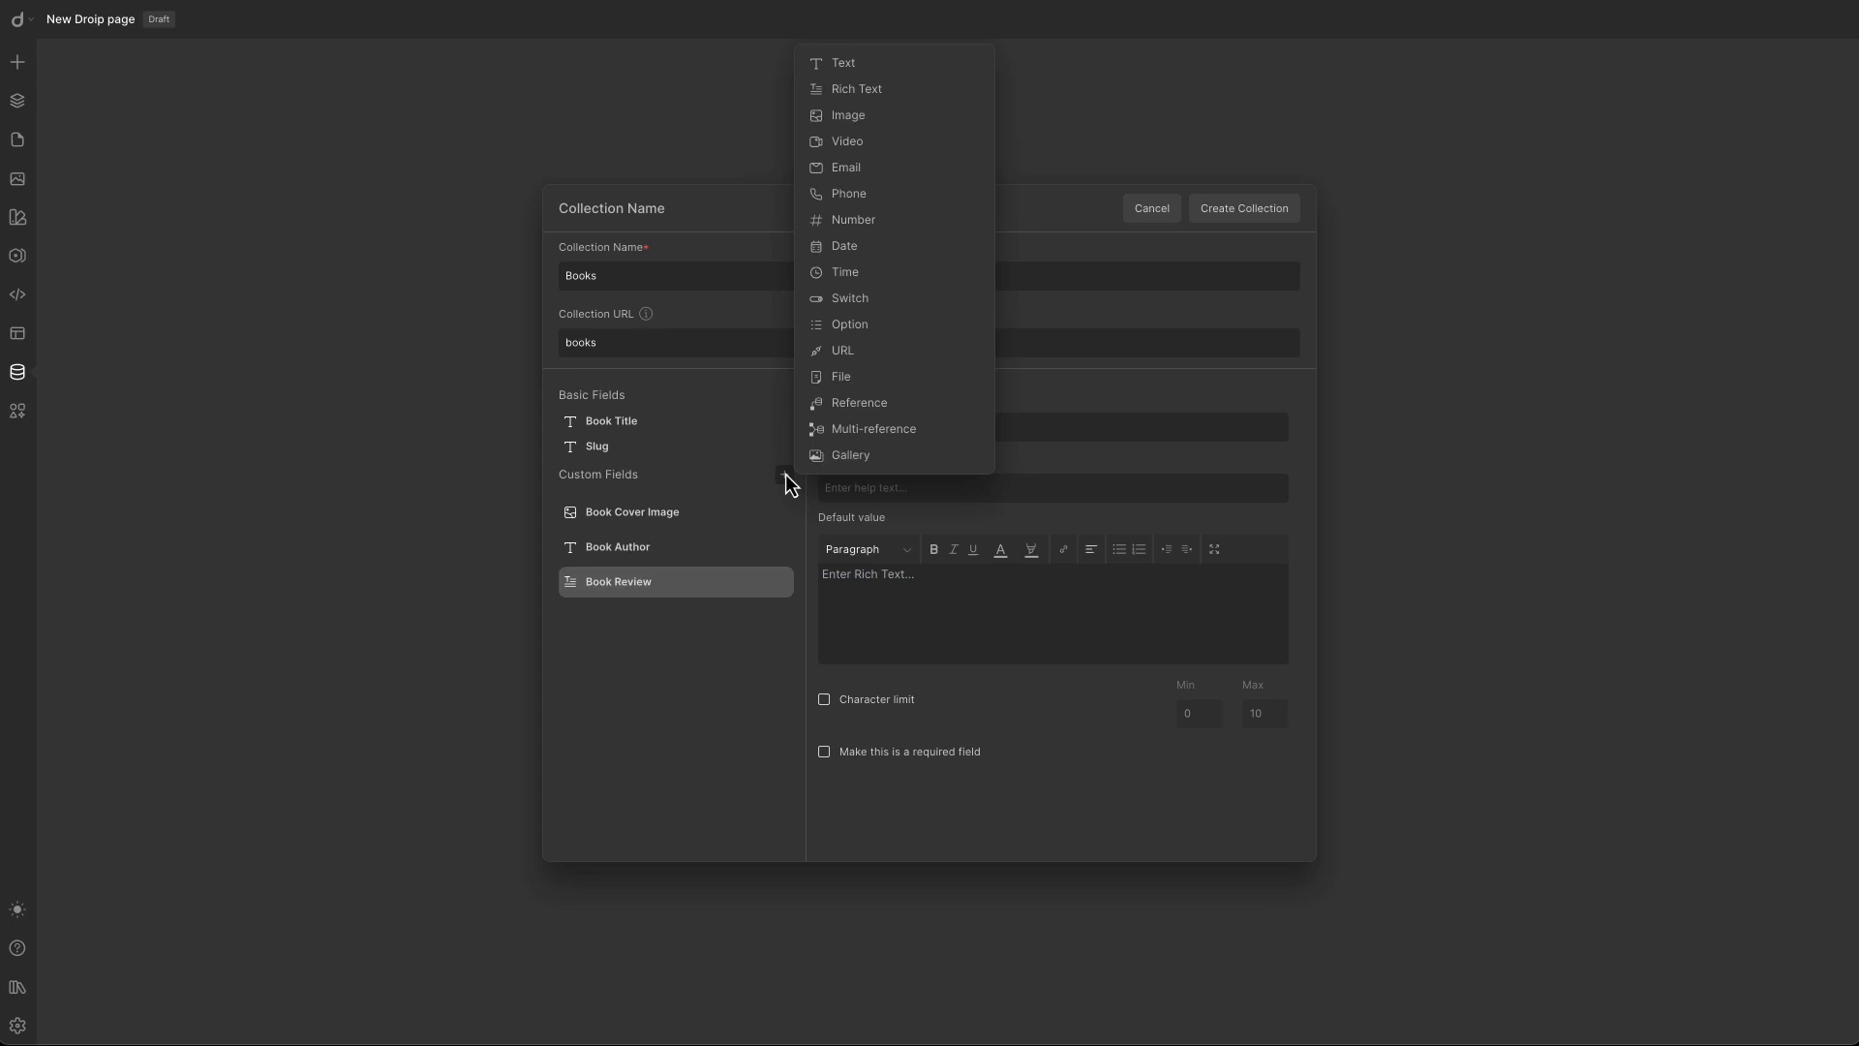
pyautogui.click(833, 351)
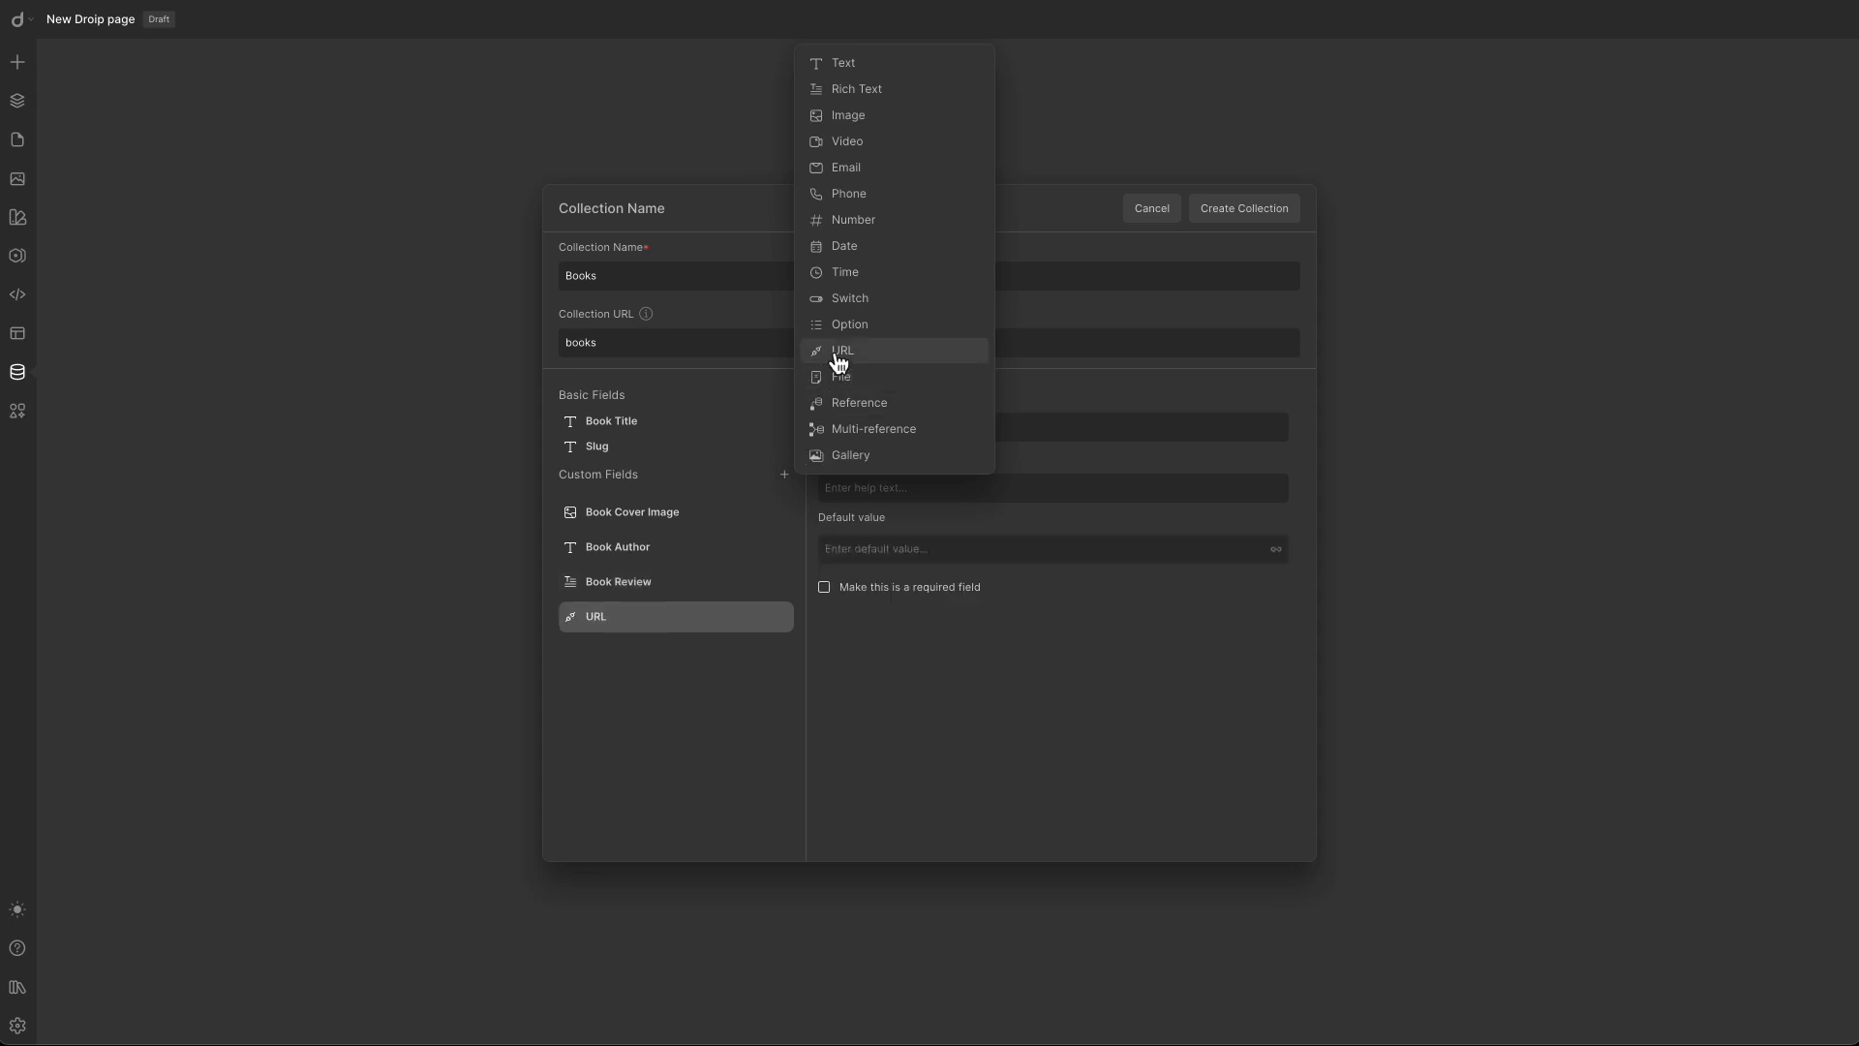
pyautogui.click(701, 591)
pyautogui.click(883, 429)
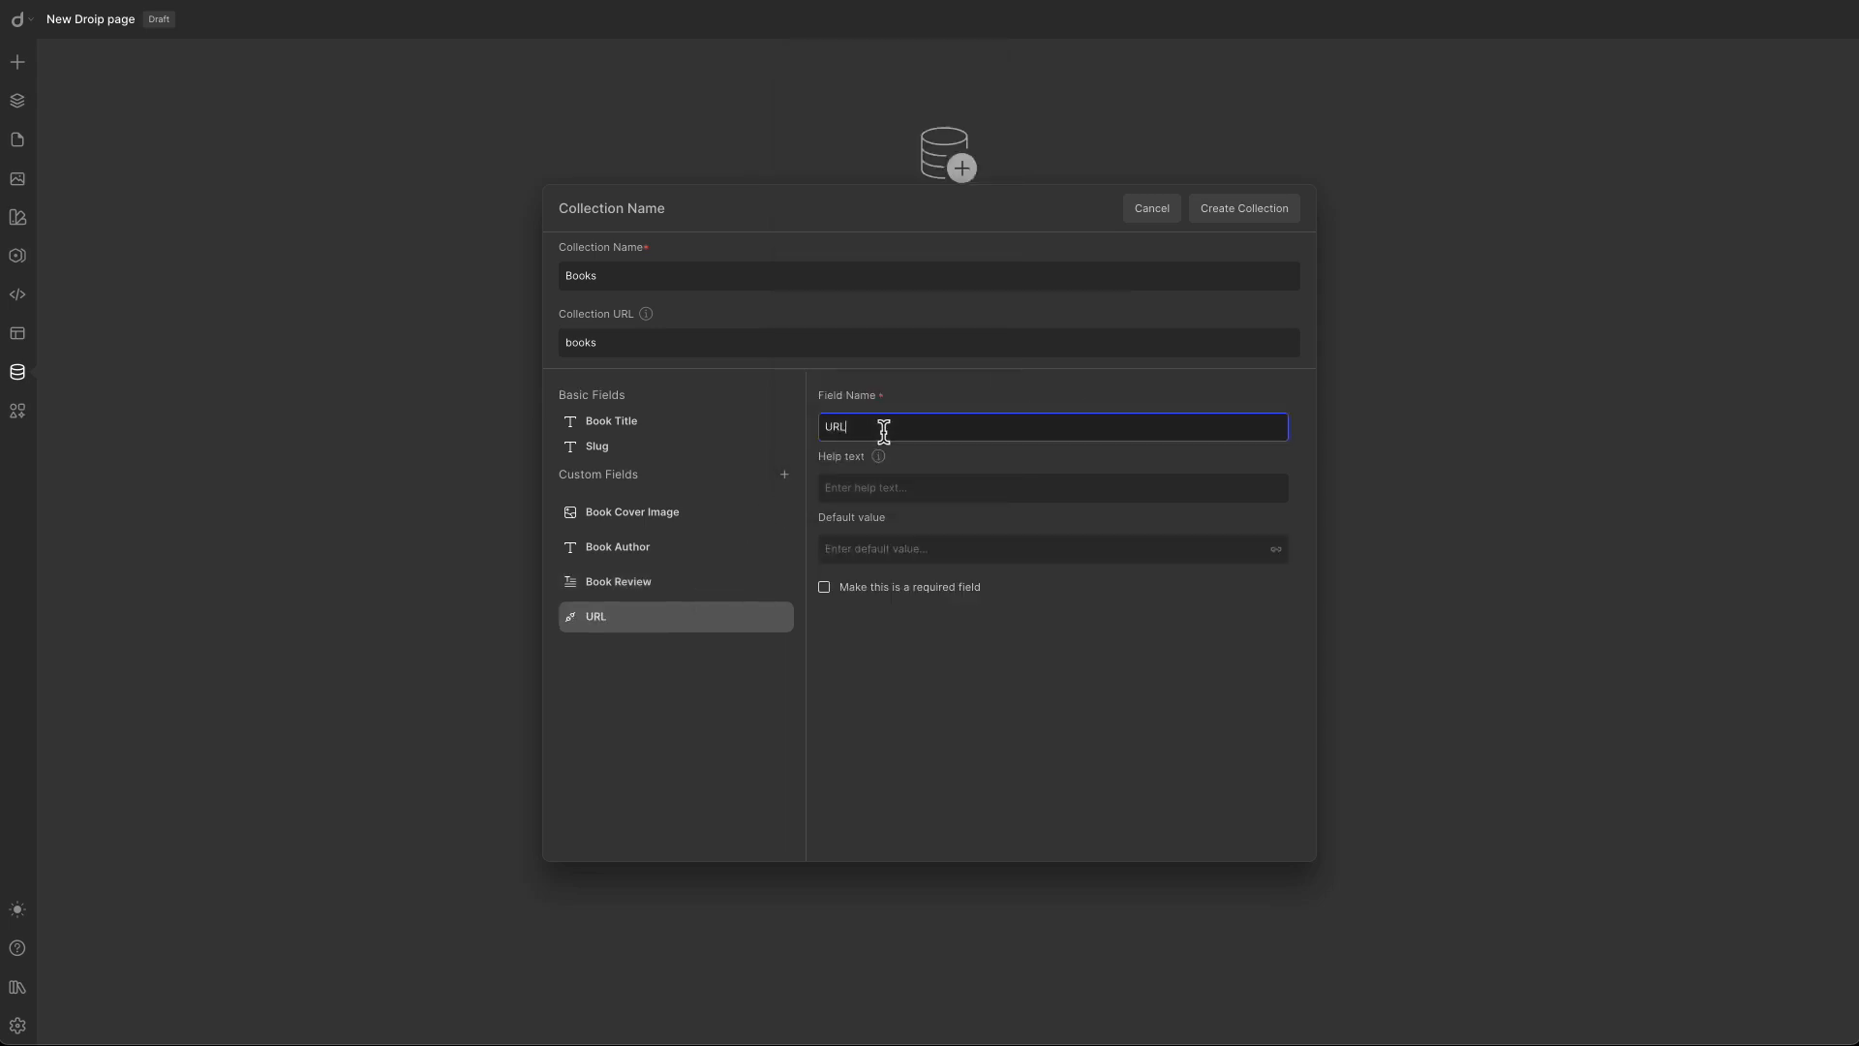
pyautogui.doubleClick(905, 424)
pyautogui.write('Link to Author Website3')
pyautogui.press('BackSpace')
pyautogui.click(784, 475)
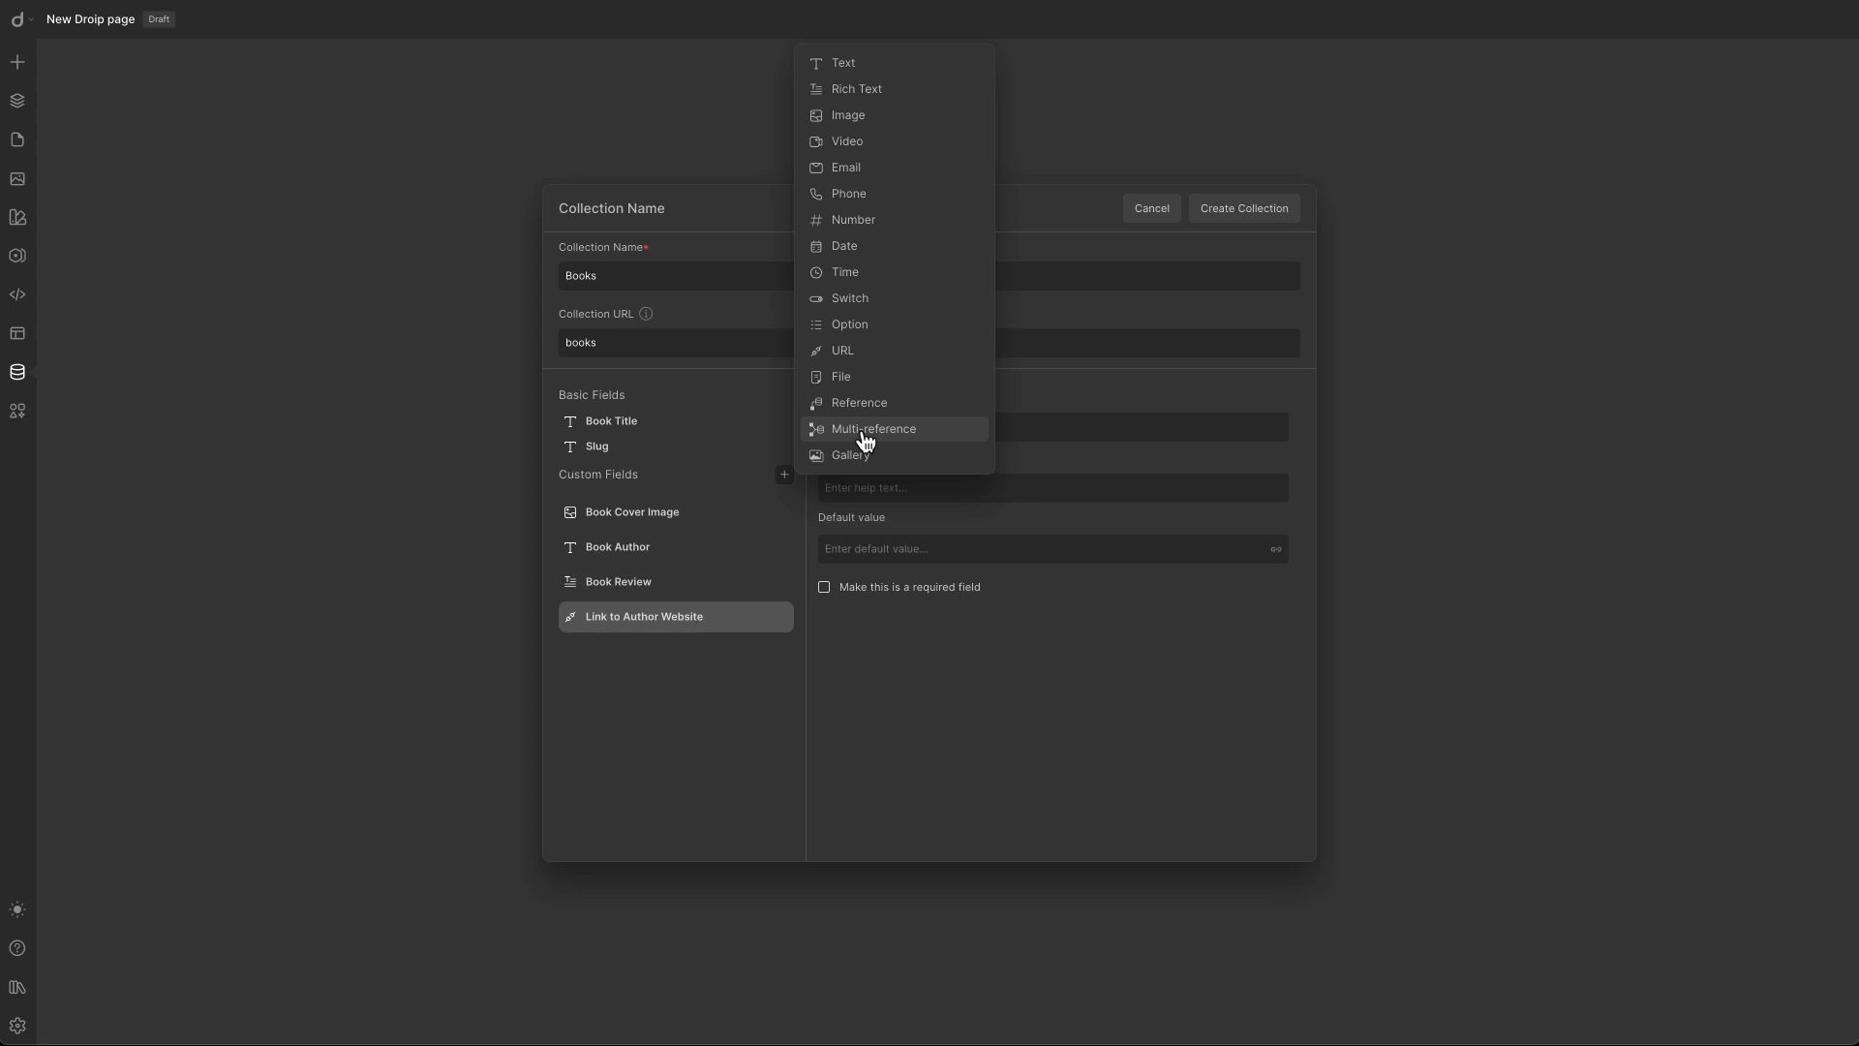
pyautogui.click(872, 70)
pyautogui.click(779, 652)
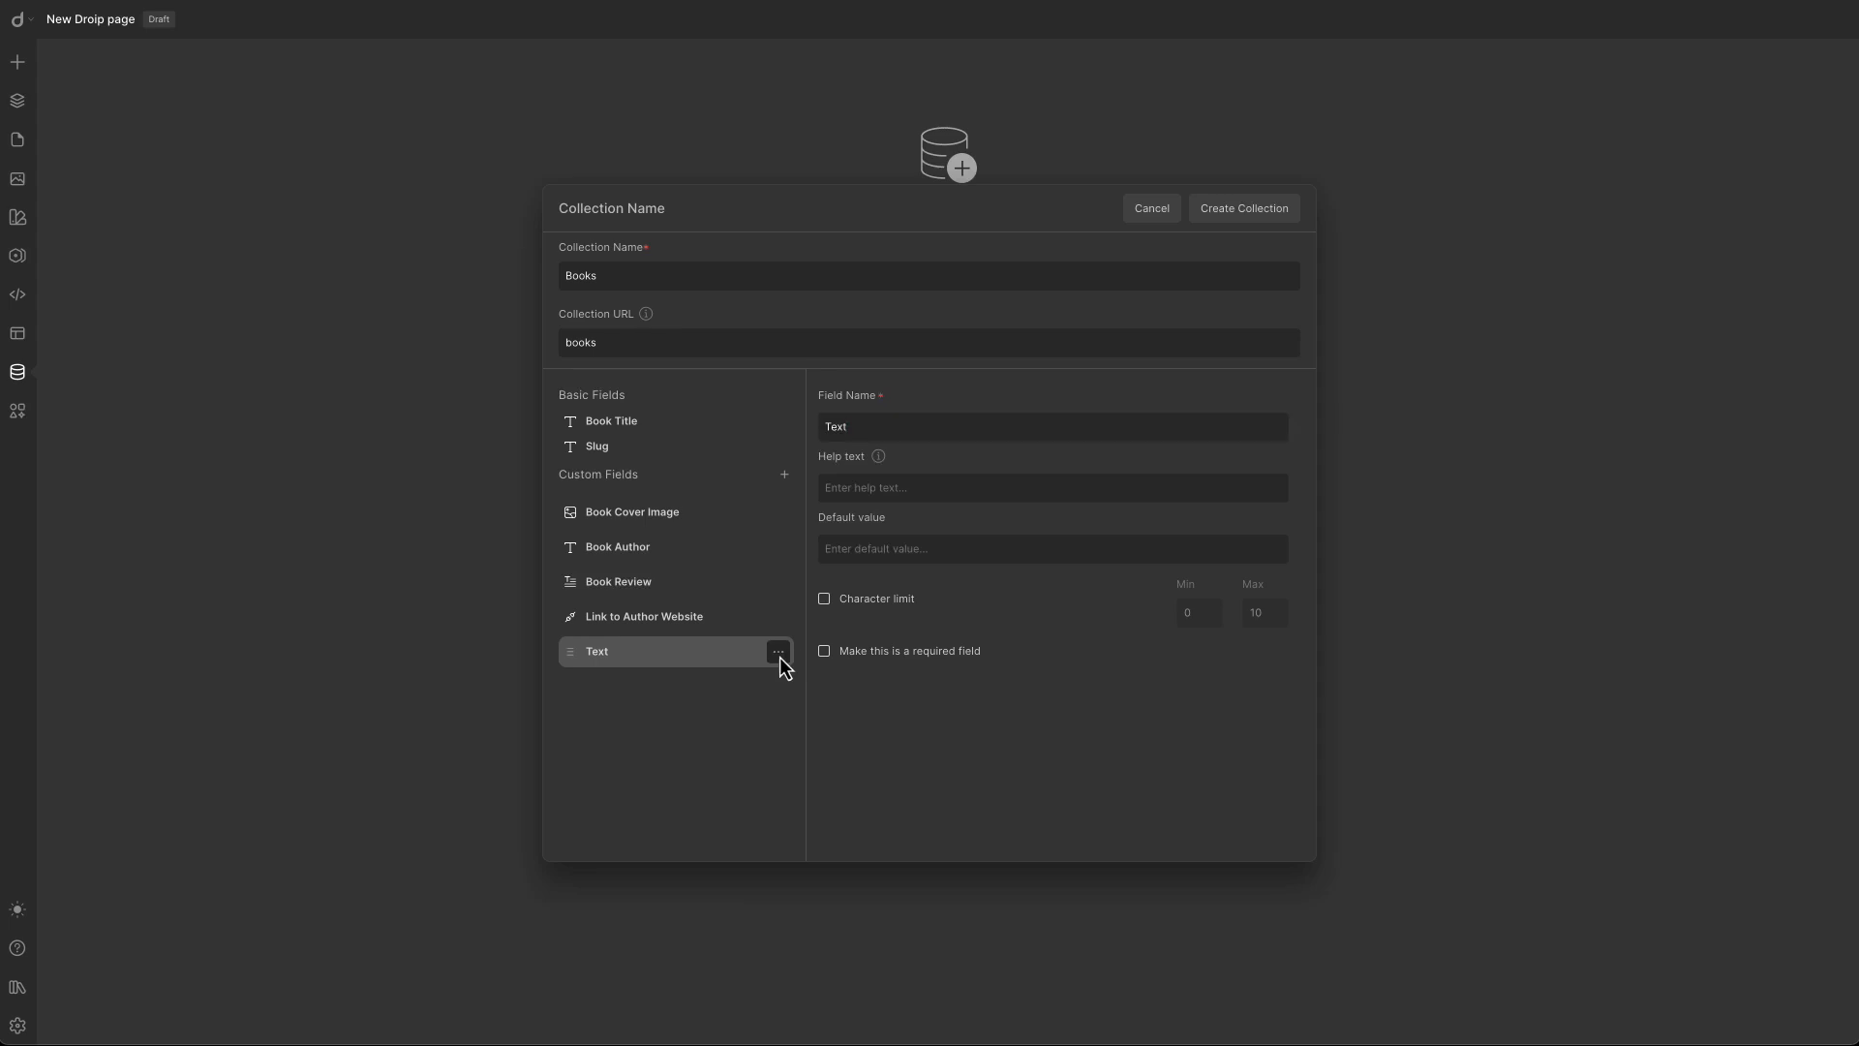
pyautogui.click(735, 683)
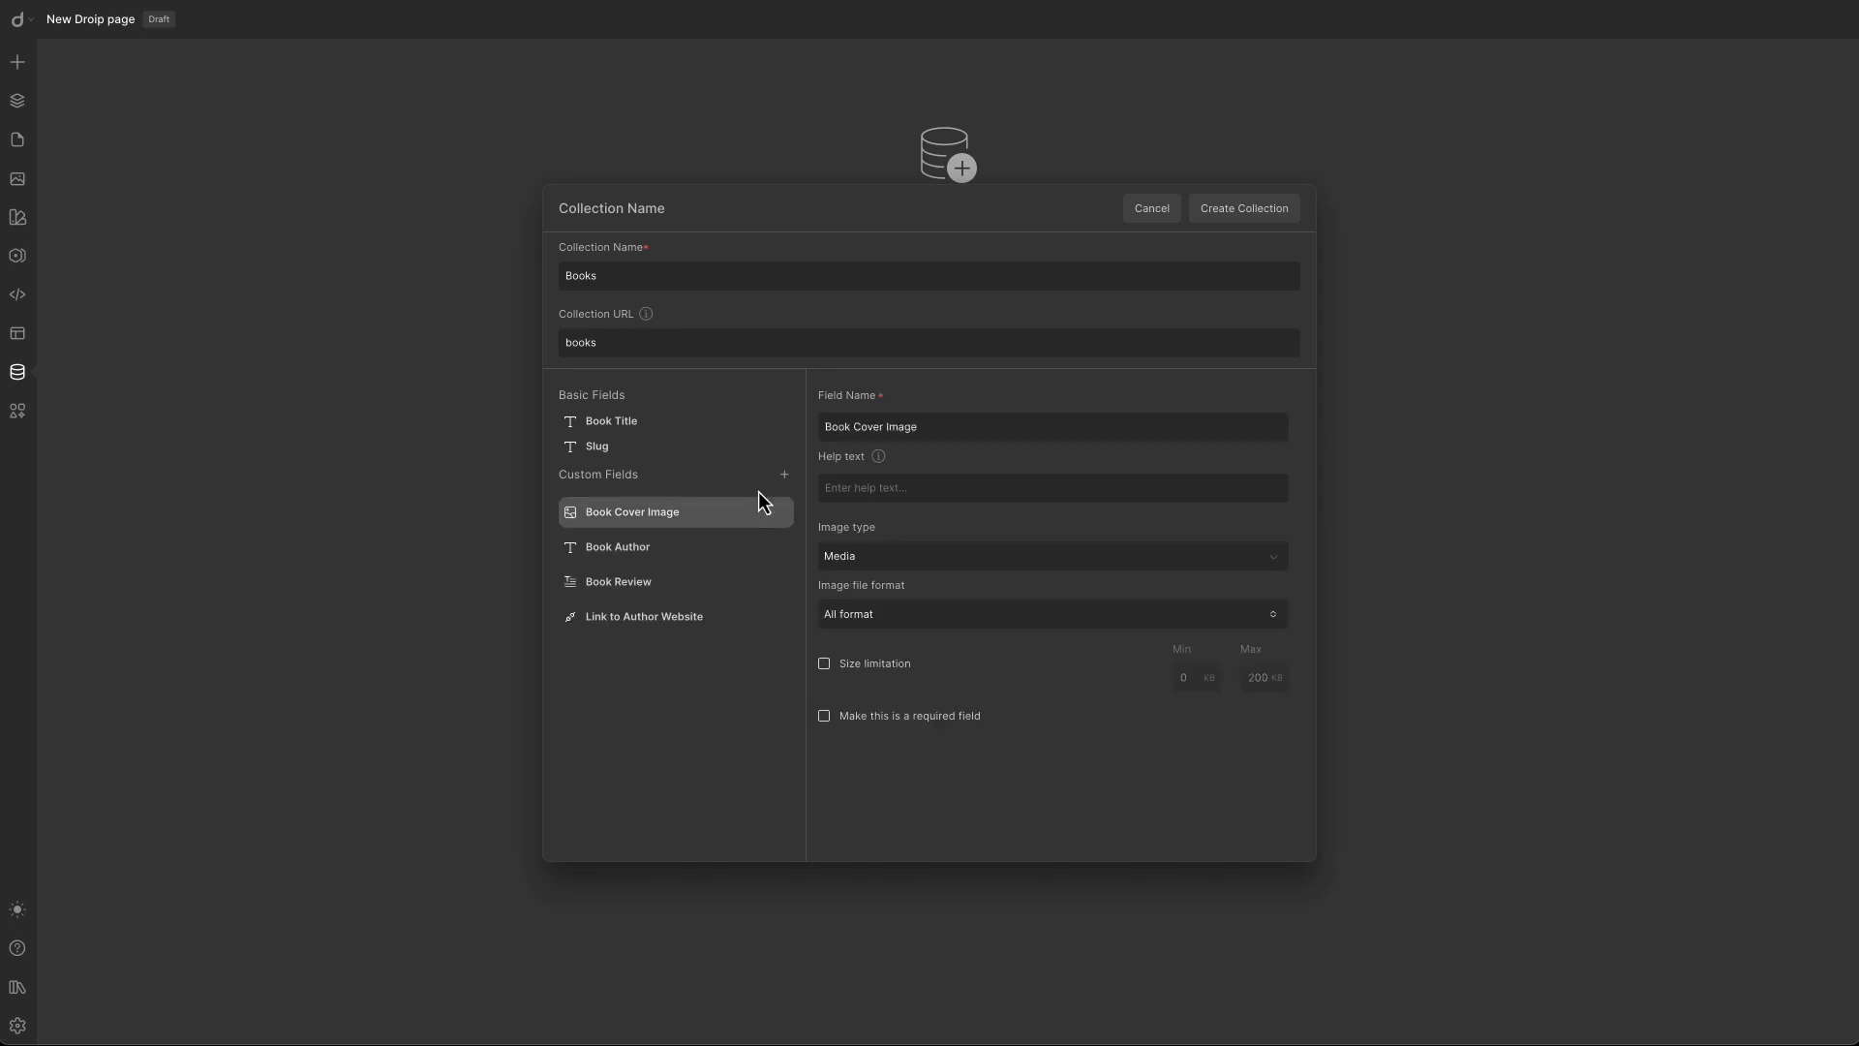
# Add a Text custom field named Genre, and create the Books collection with its fields.
pyautogui.click(783, 475)
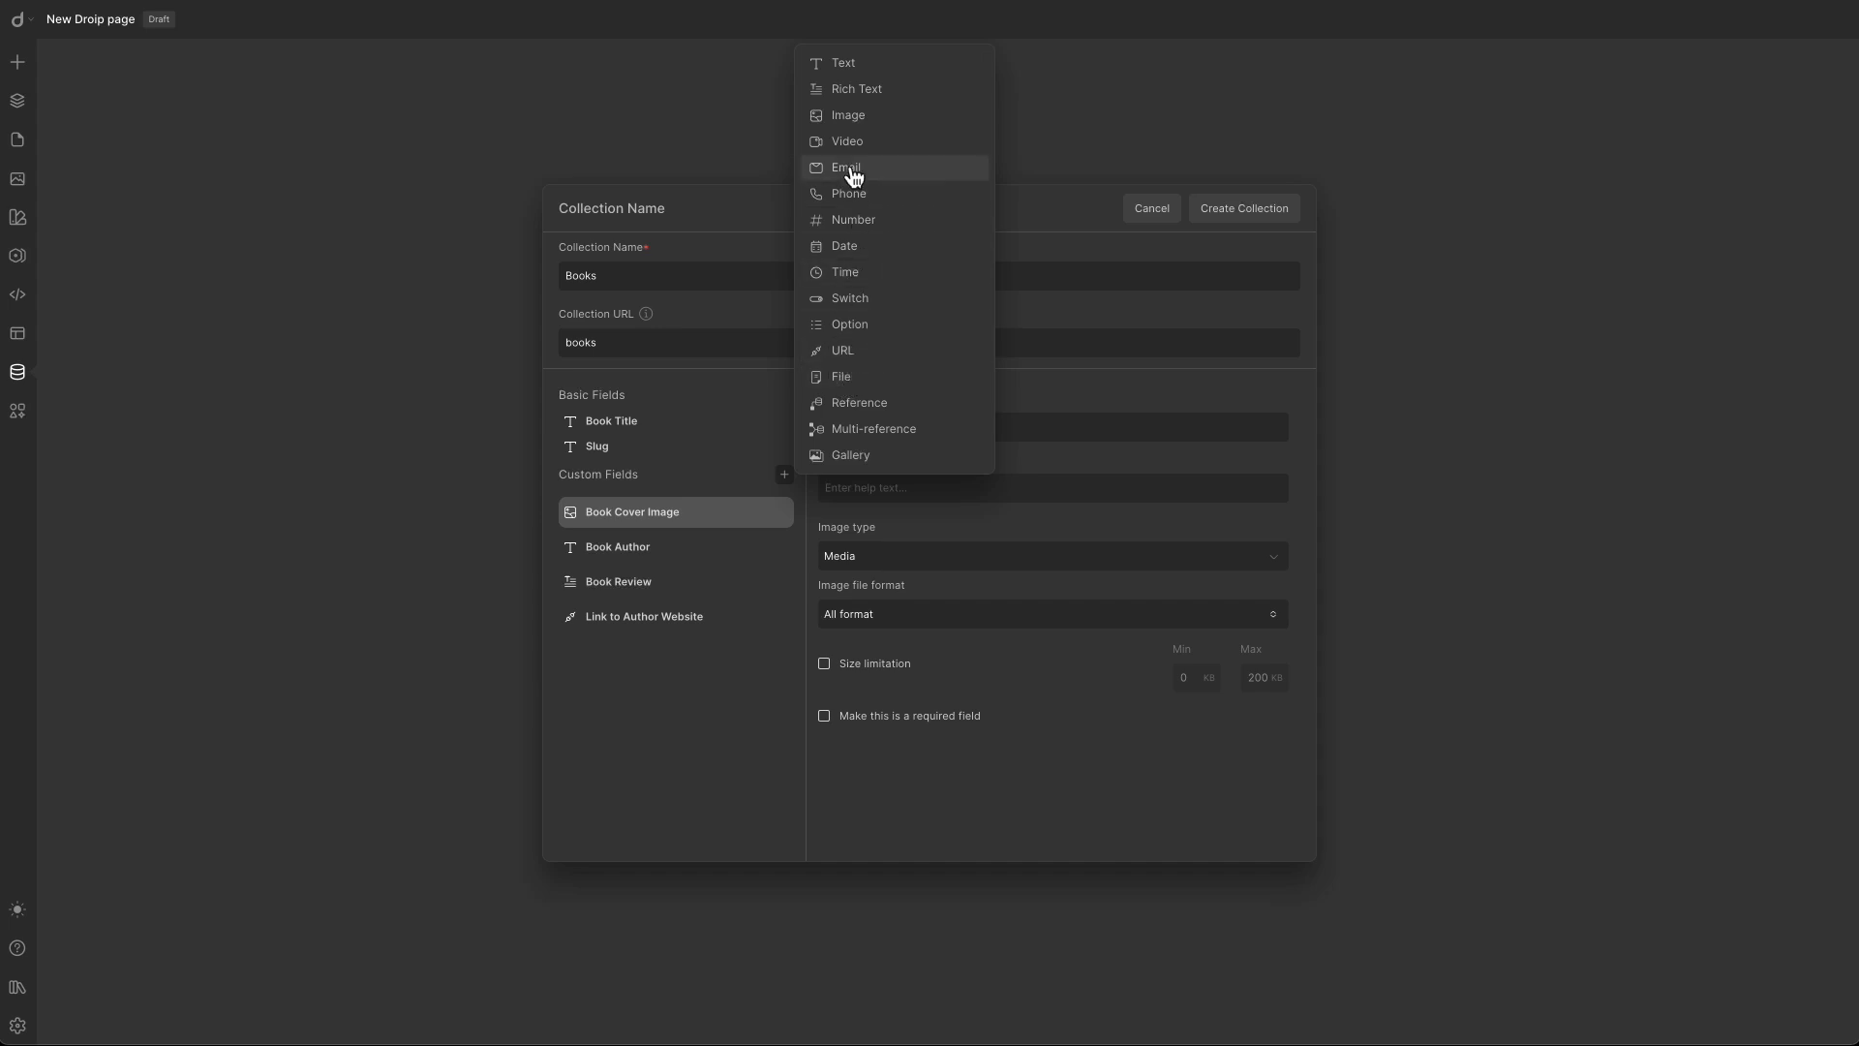
pyautogui.click(845, 64)
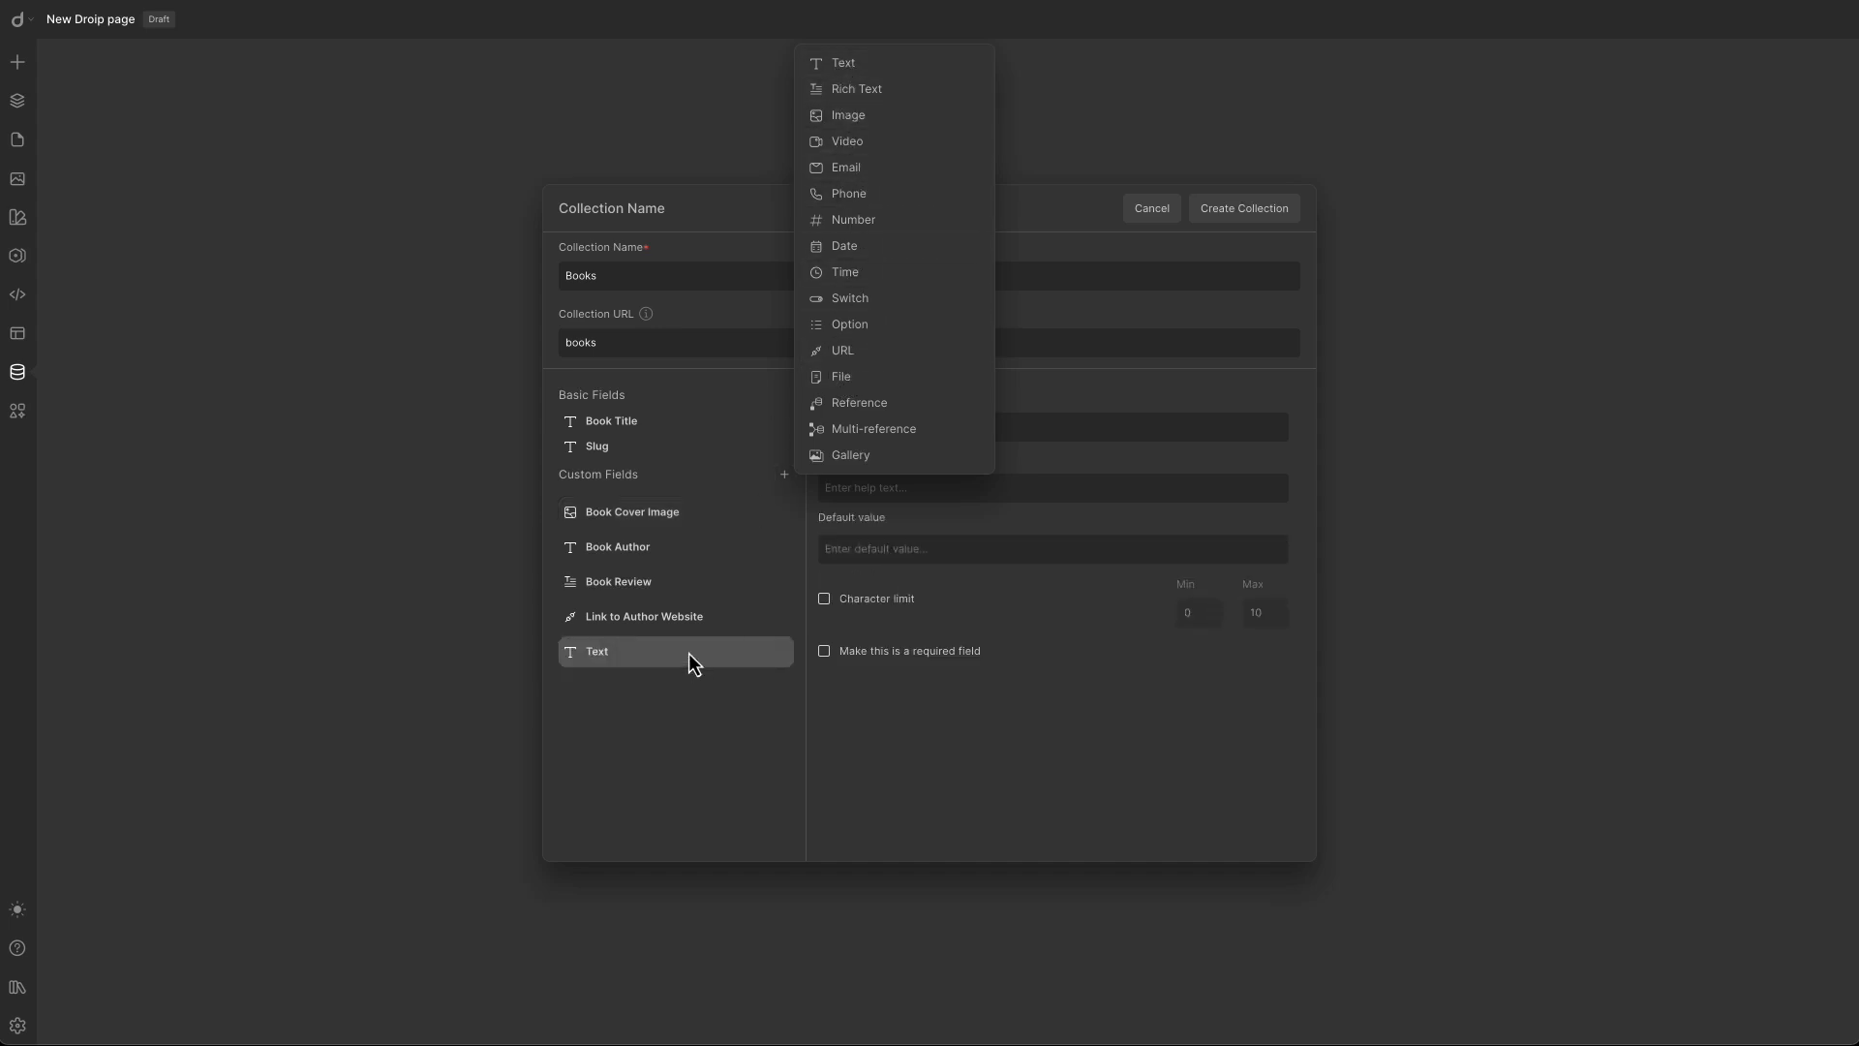
pyautogui.doubleClick(826, 426)
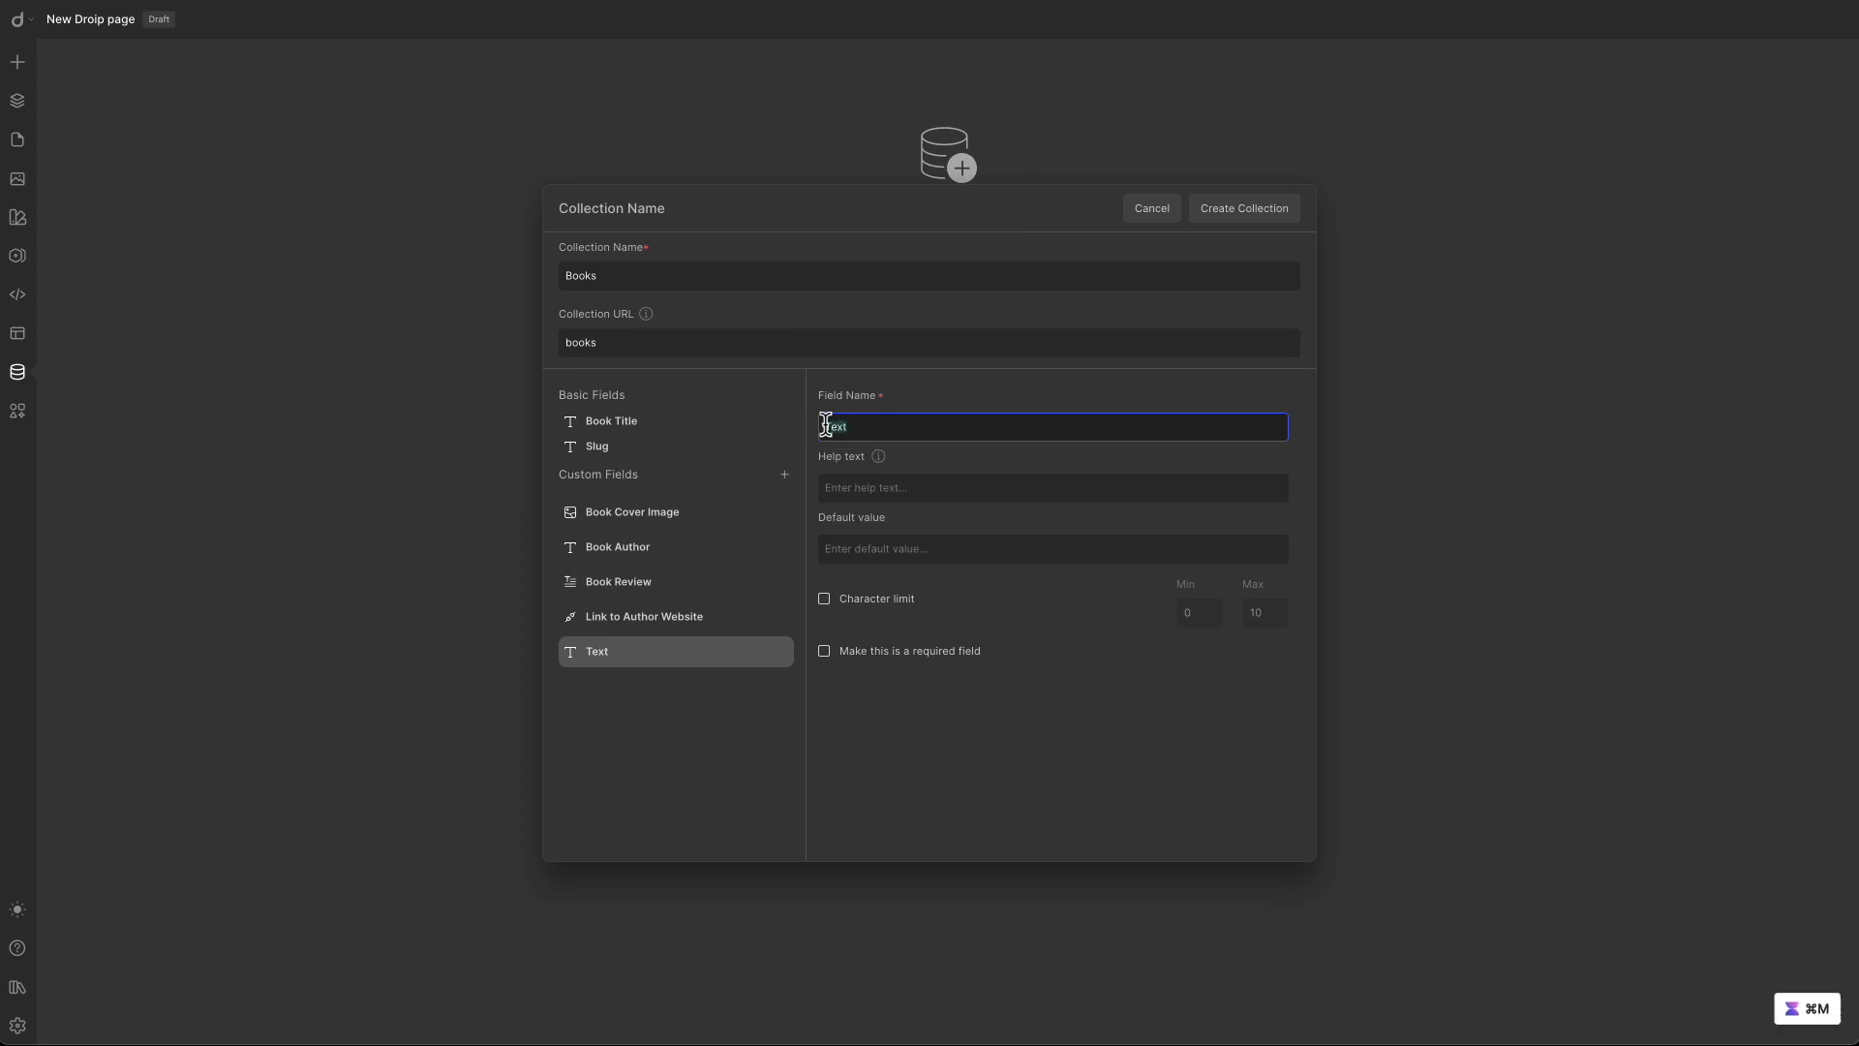
pyautogui.write('Genre')
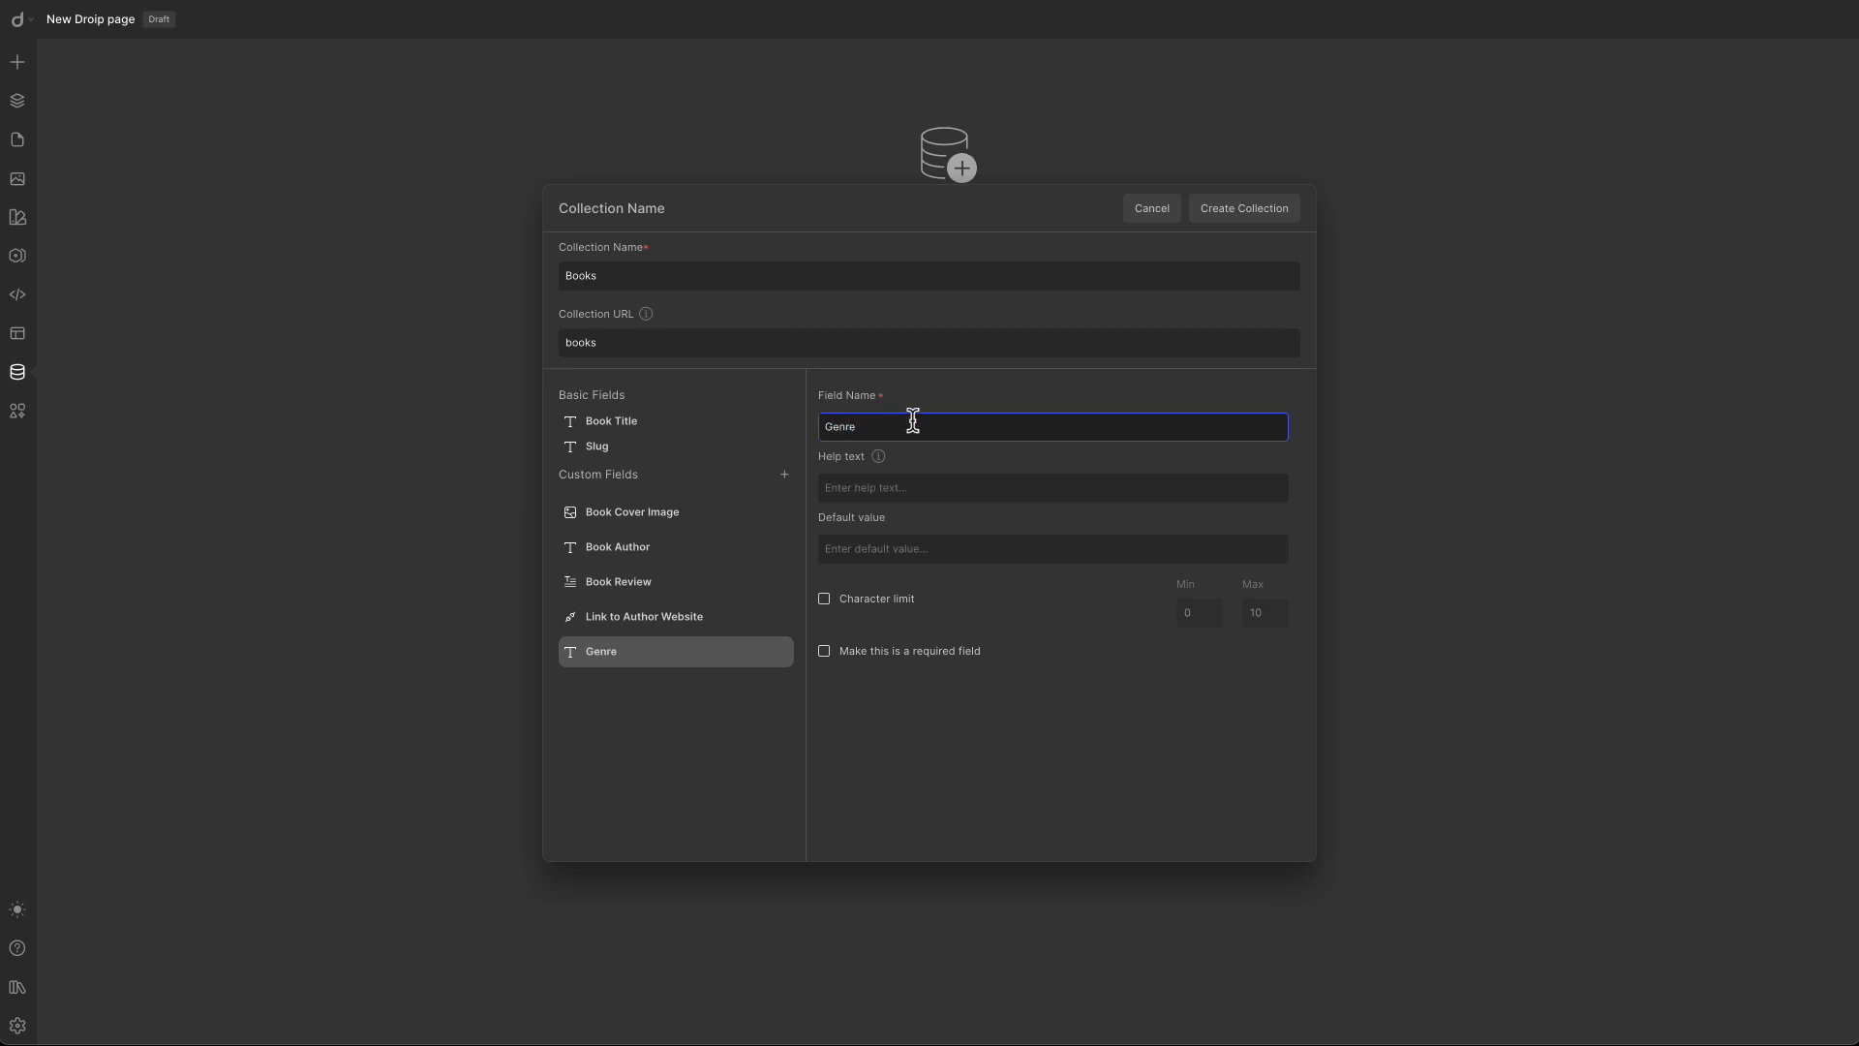
pyautogui.click(628, 302)
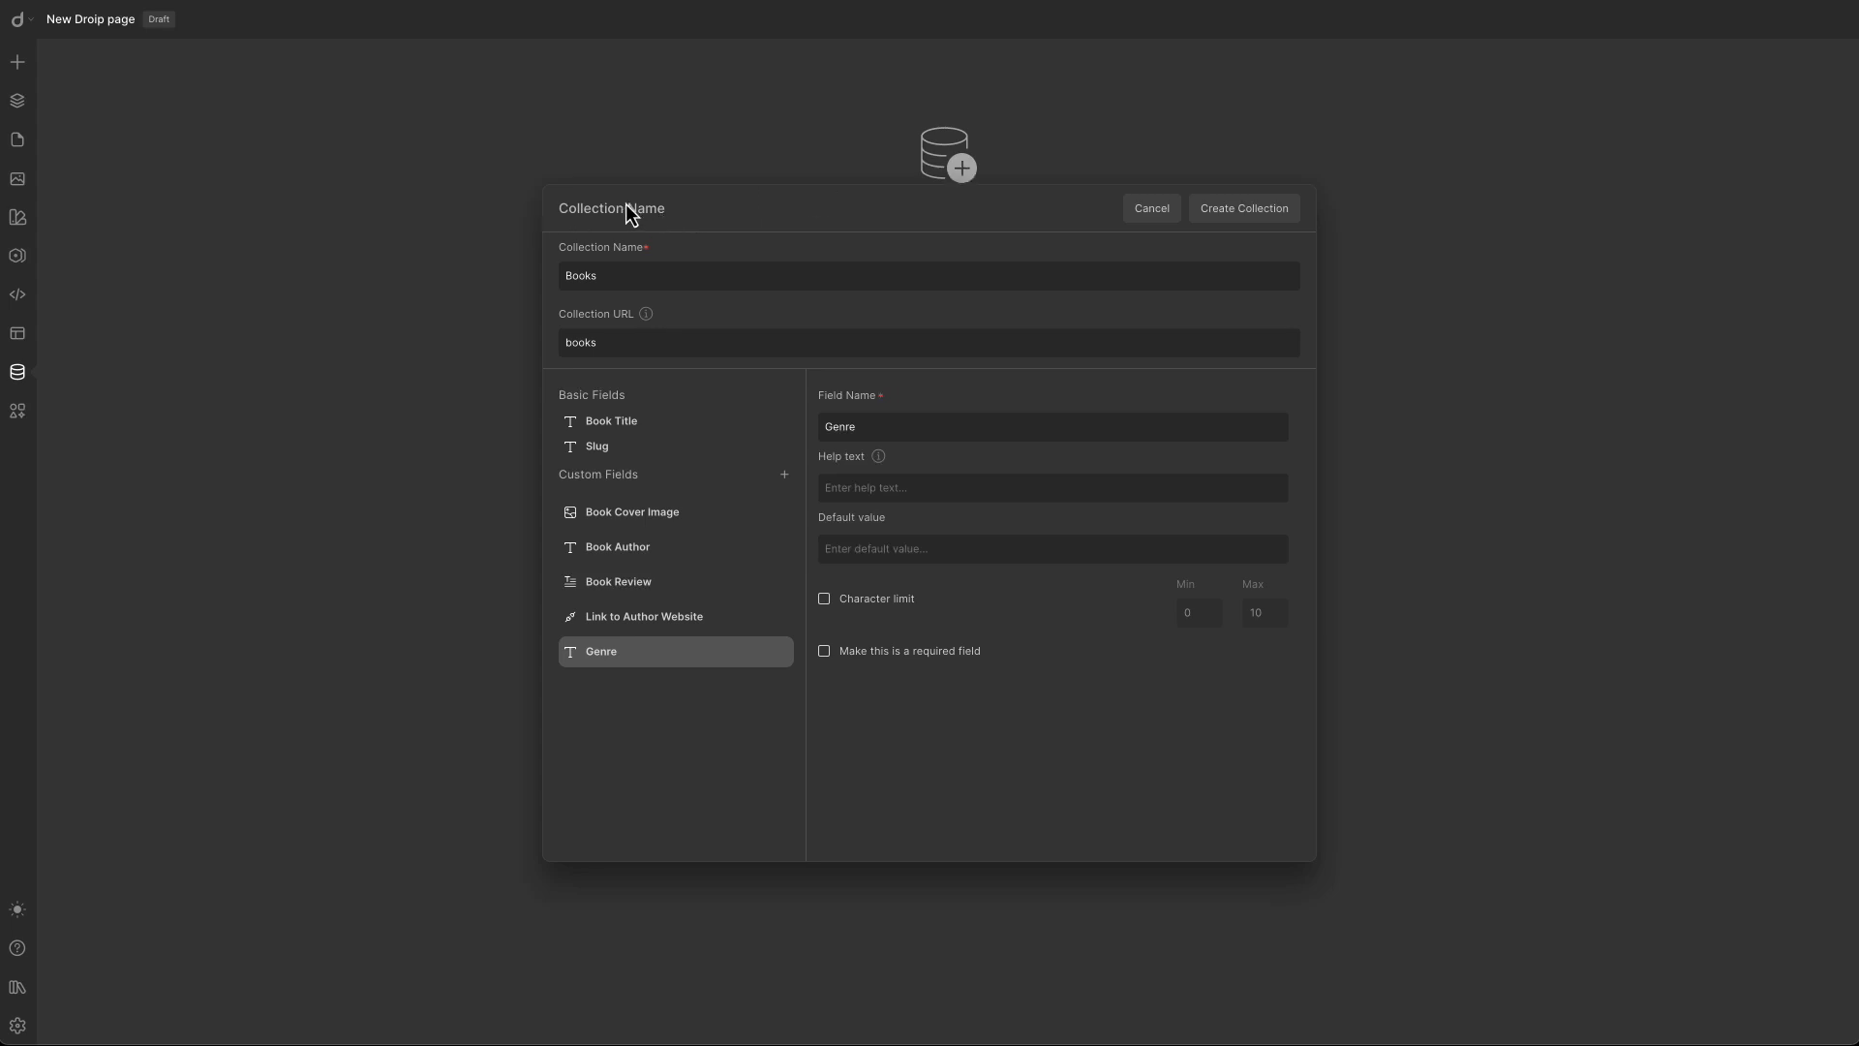
pyautogui.click(1230, 222)
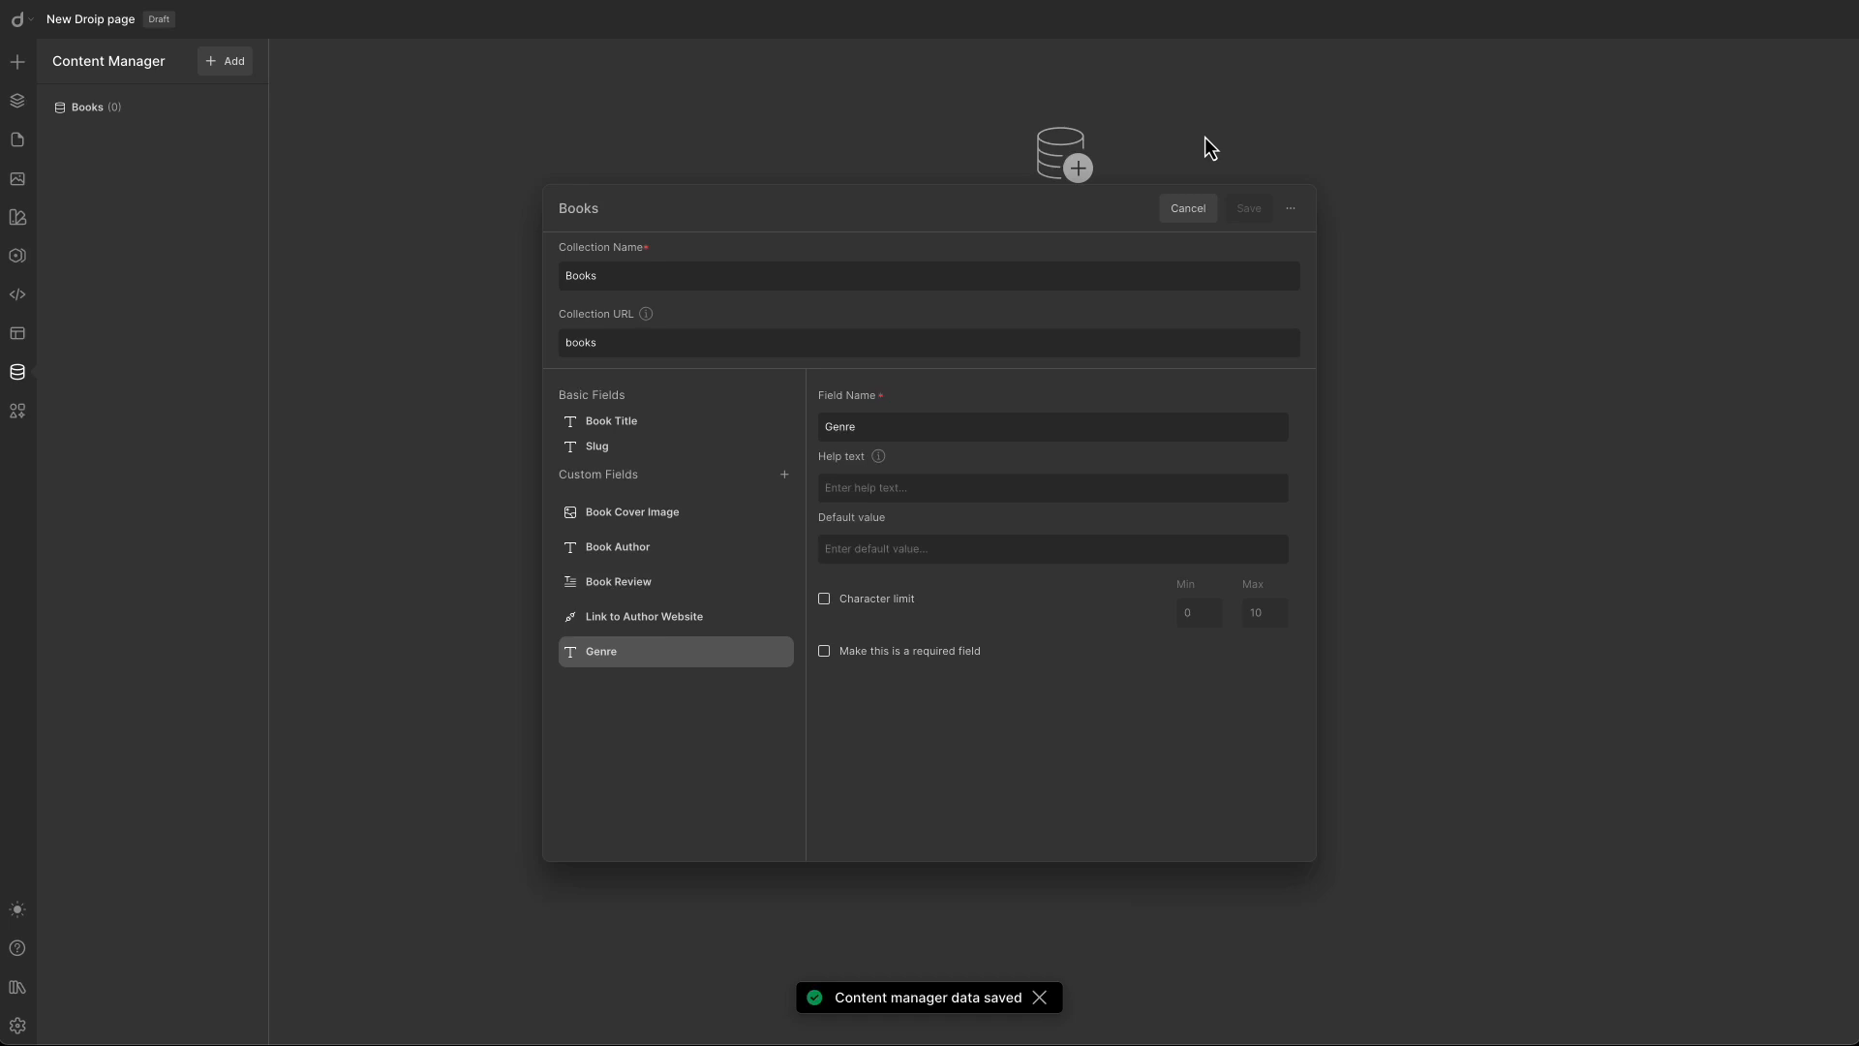
pyautogui.click(699, 123)
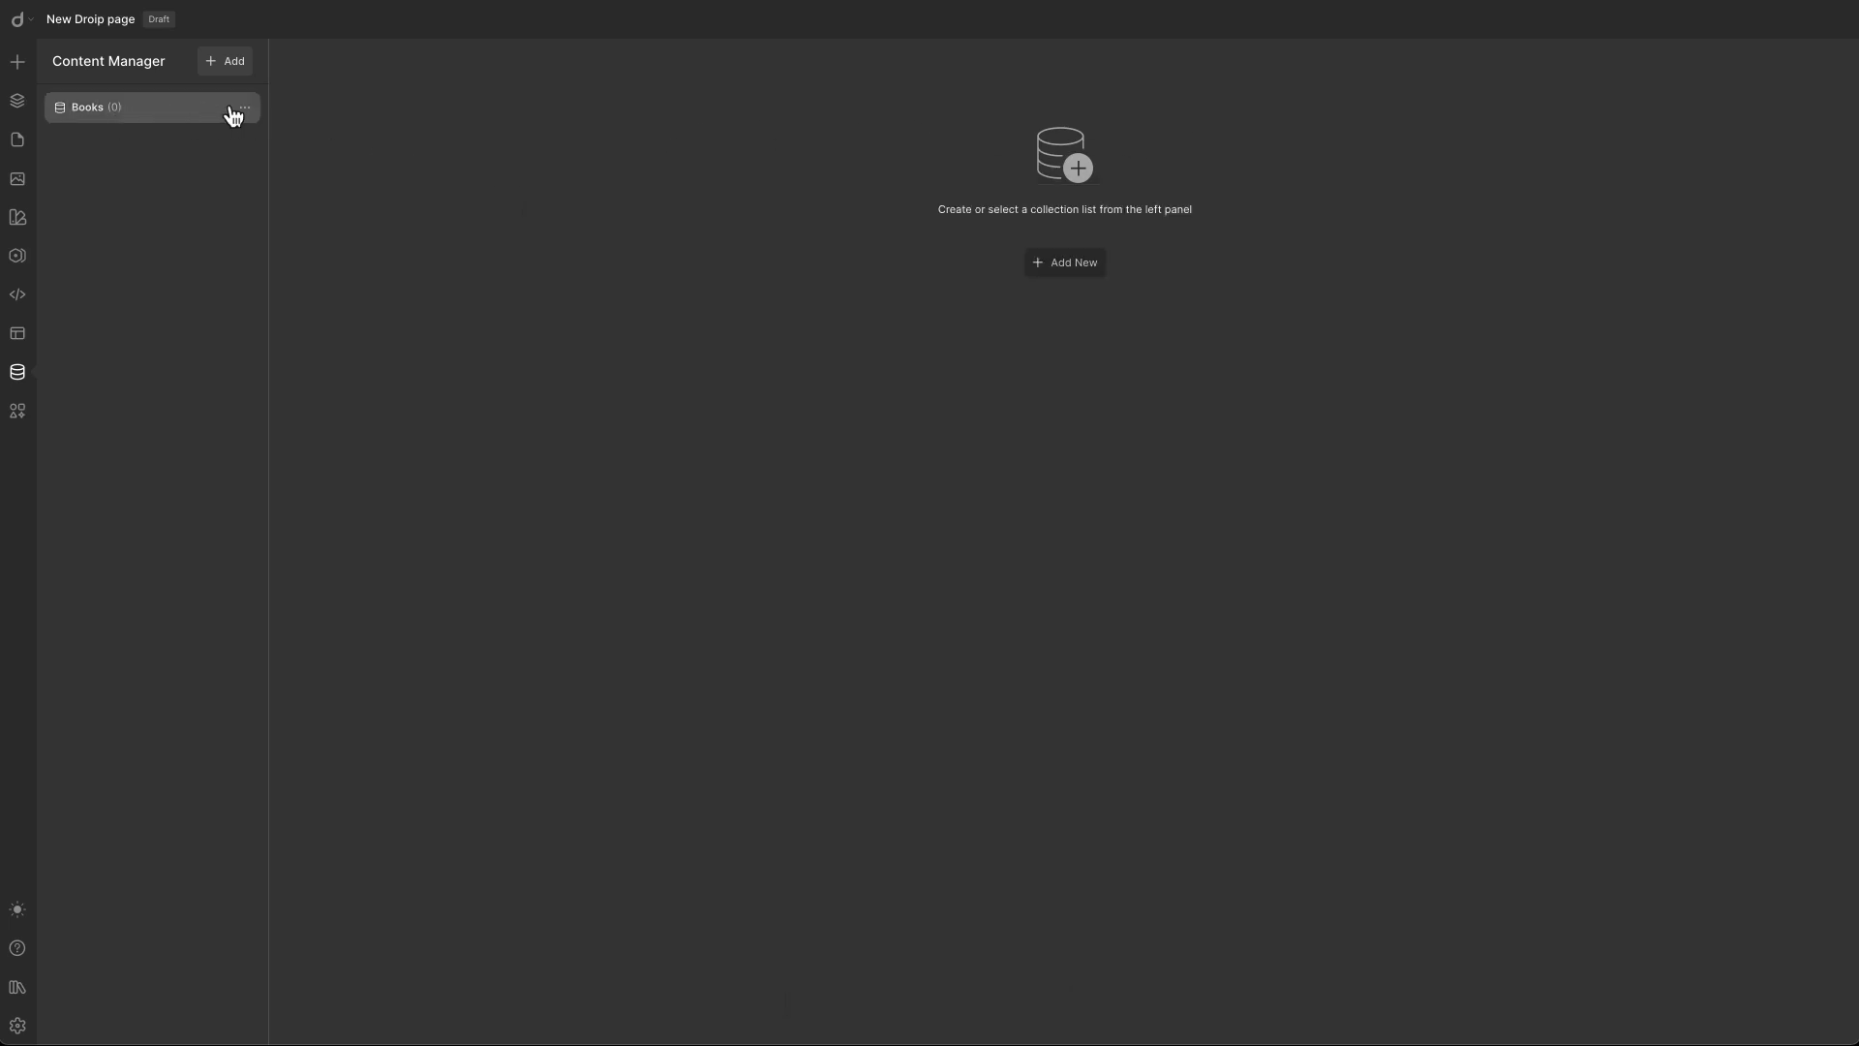
pyautogui.click(244, 108)
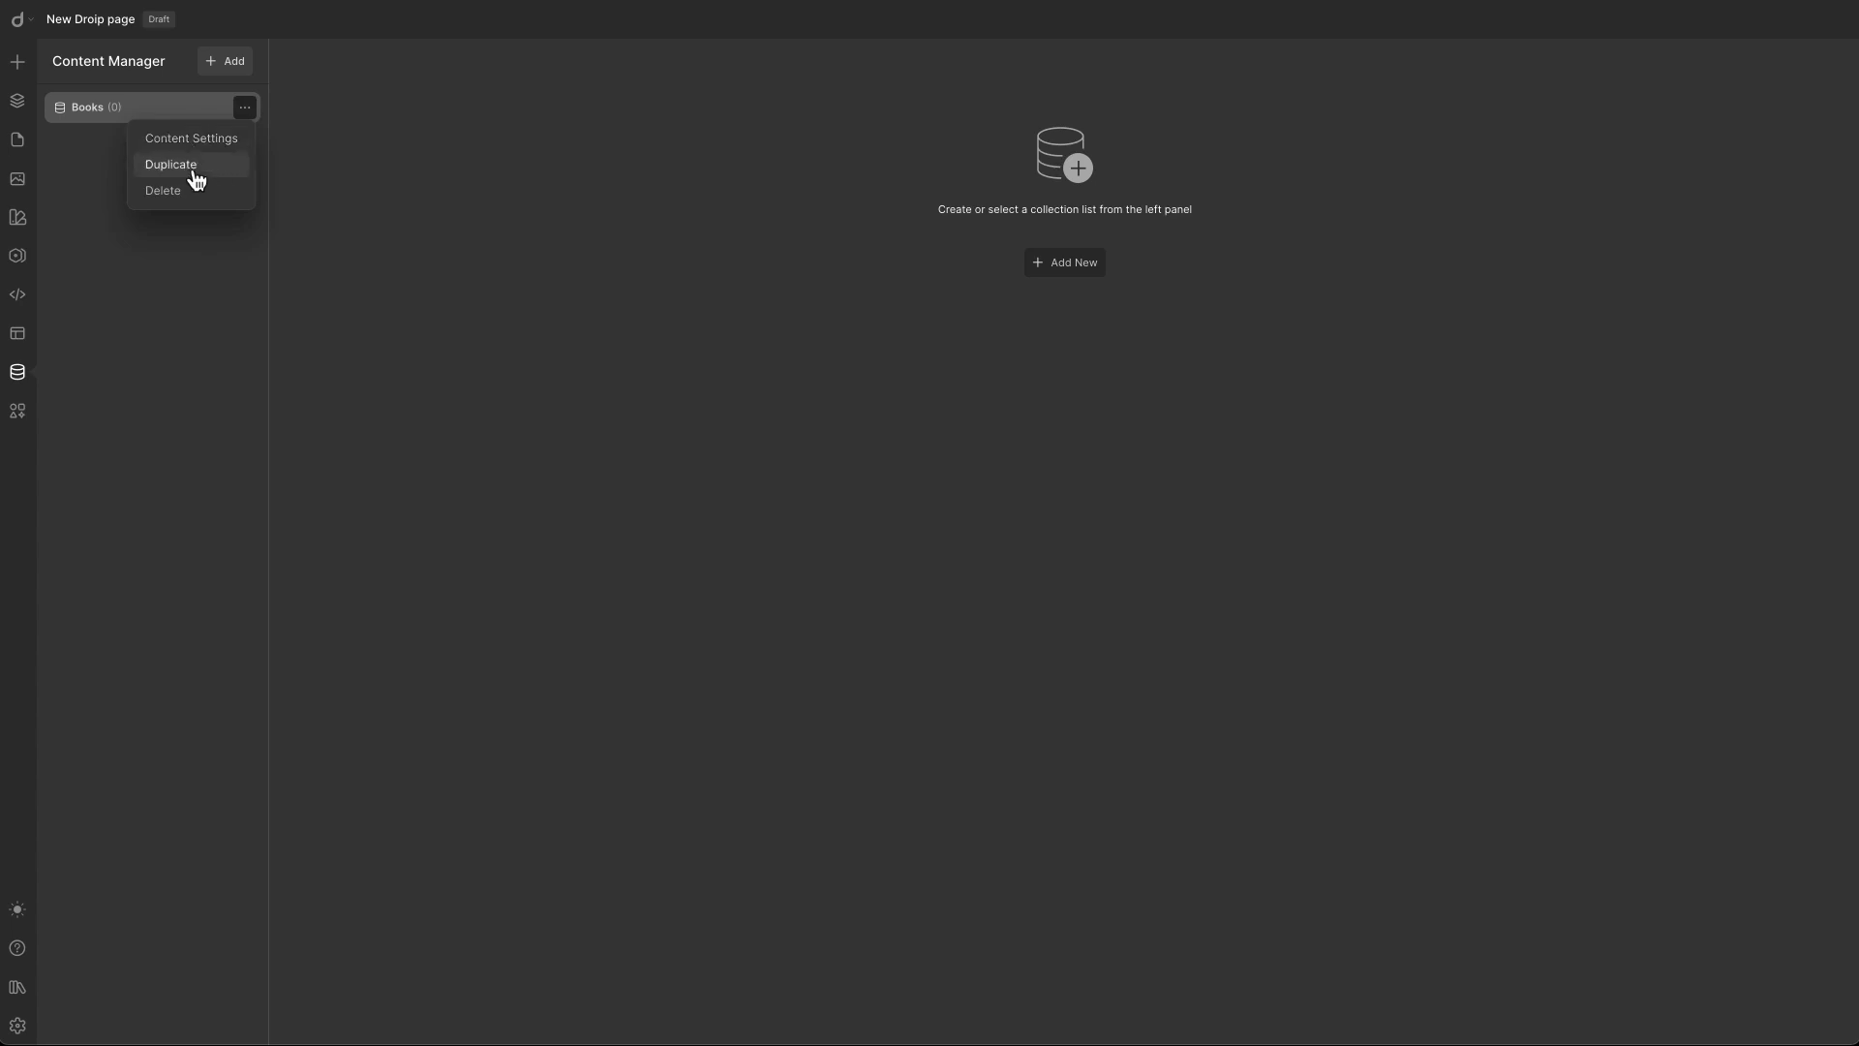
pyautogui.click(246, 109)
pyautogui.click(245, 109)
pyautogui.click(188, 108)
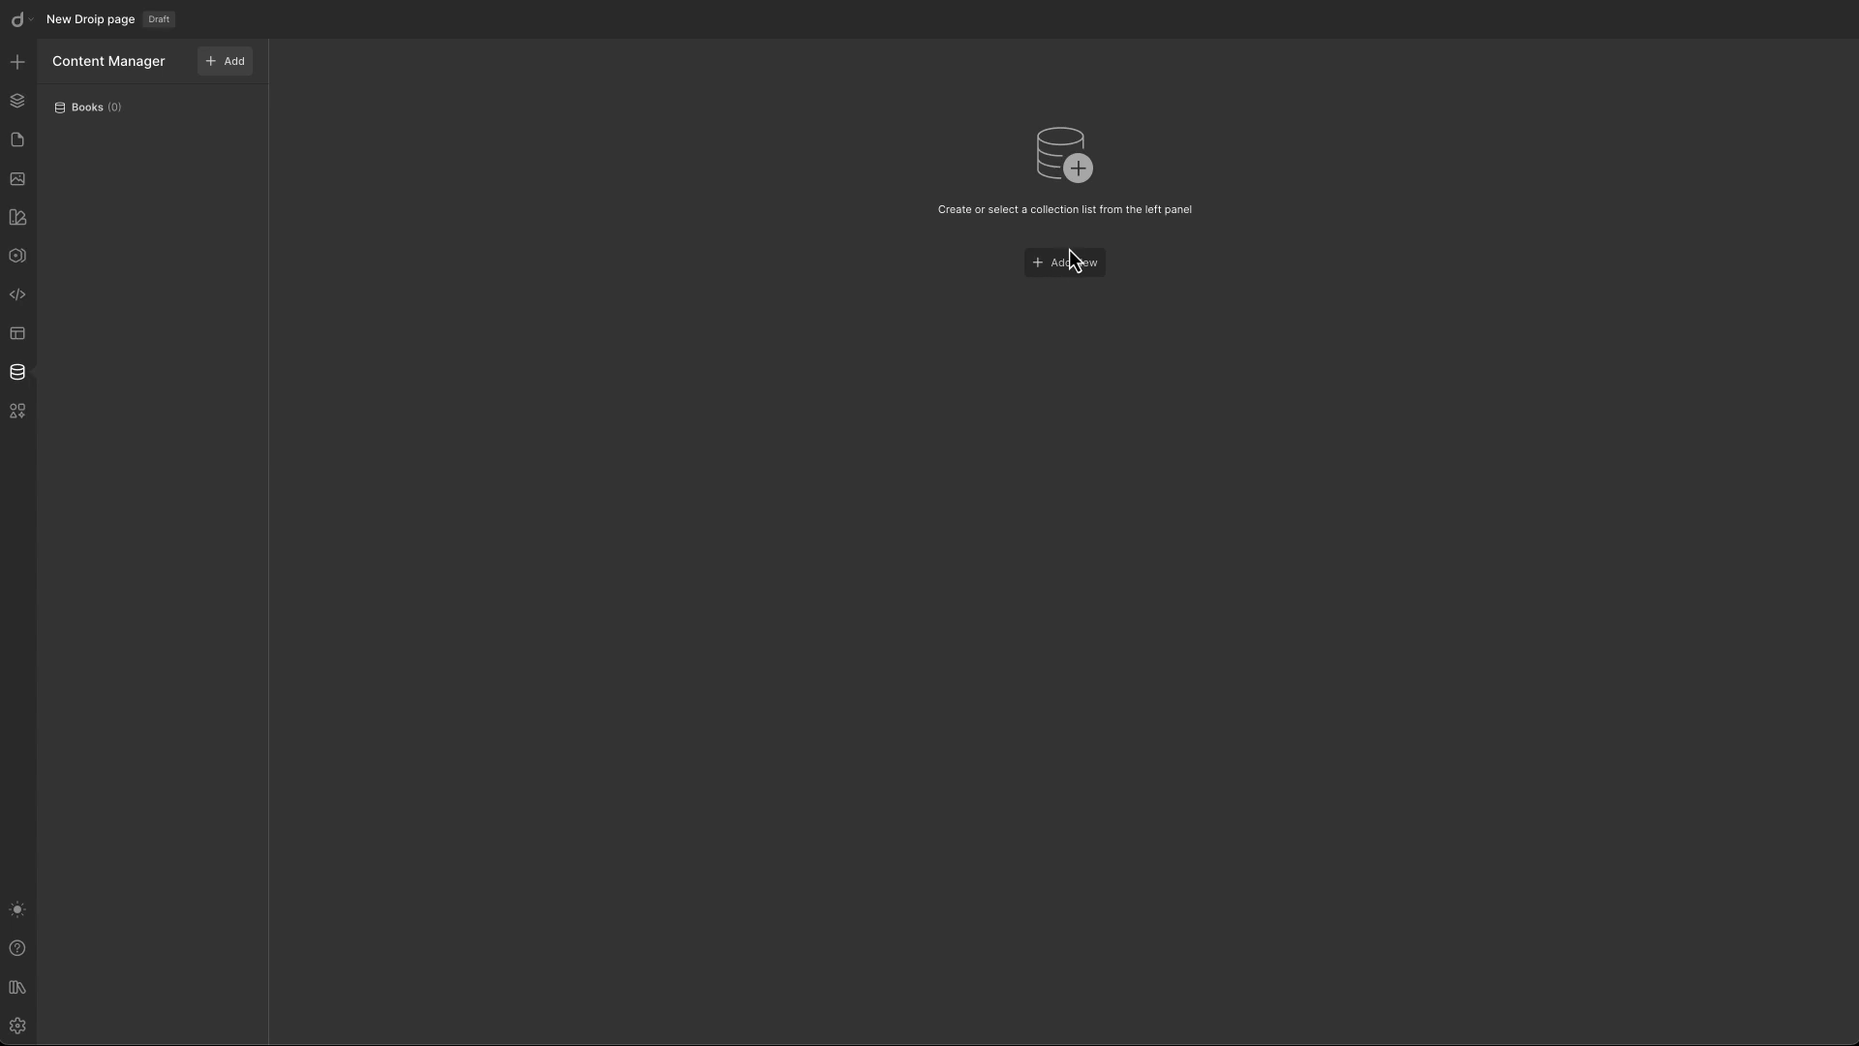
# Add a new item to the Books collection with title The Whistler, author John Grisham and the copied review text.
pyautogui.click(84, 114)
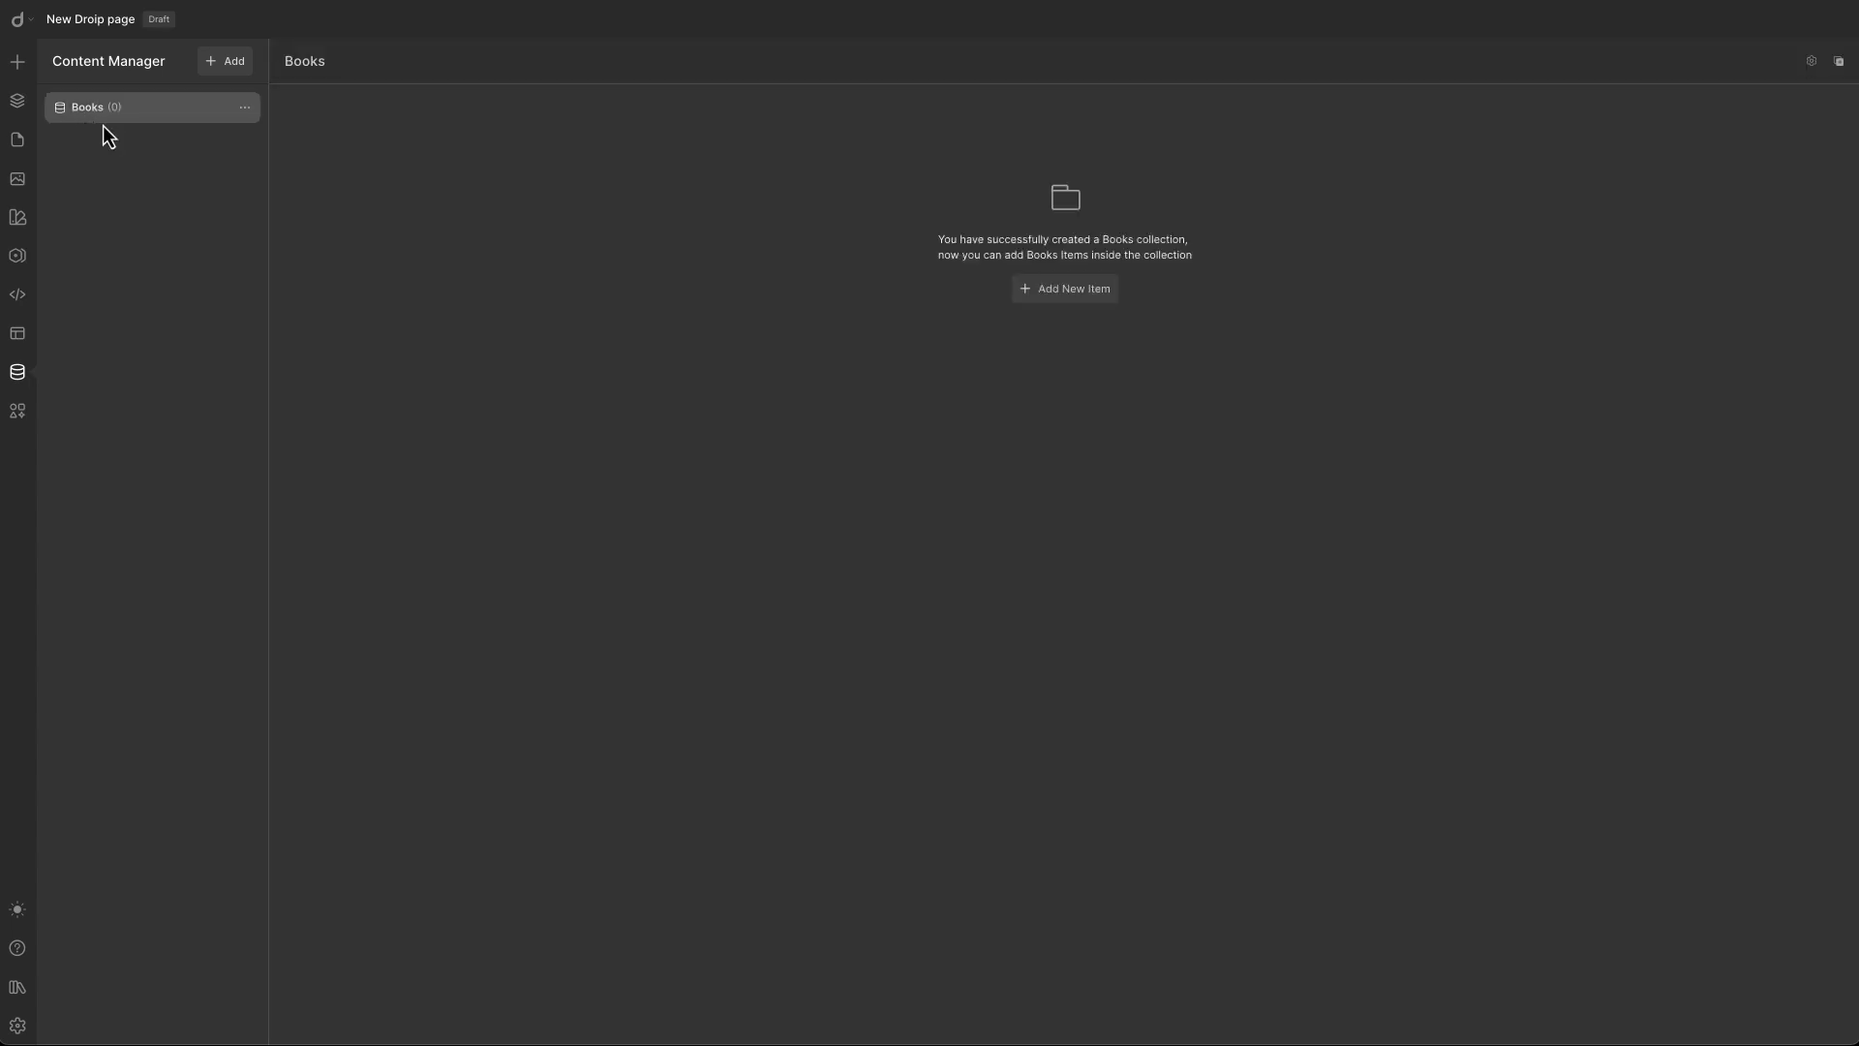
pyautogui.click(1037, 296)
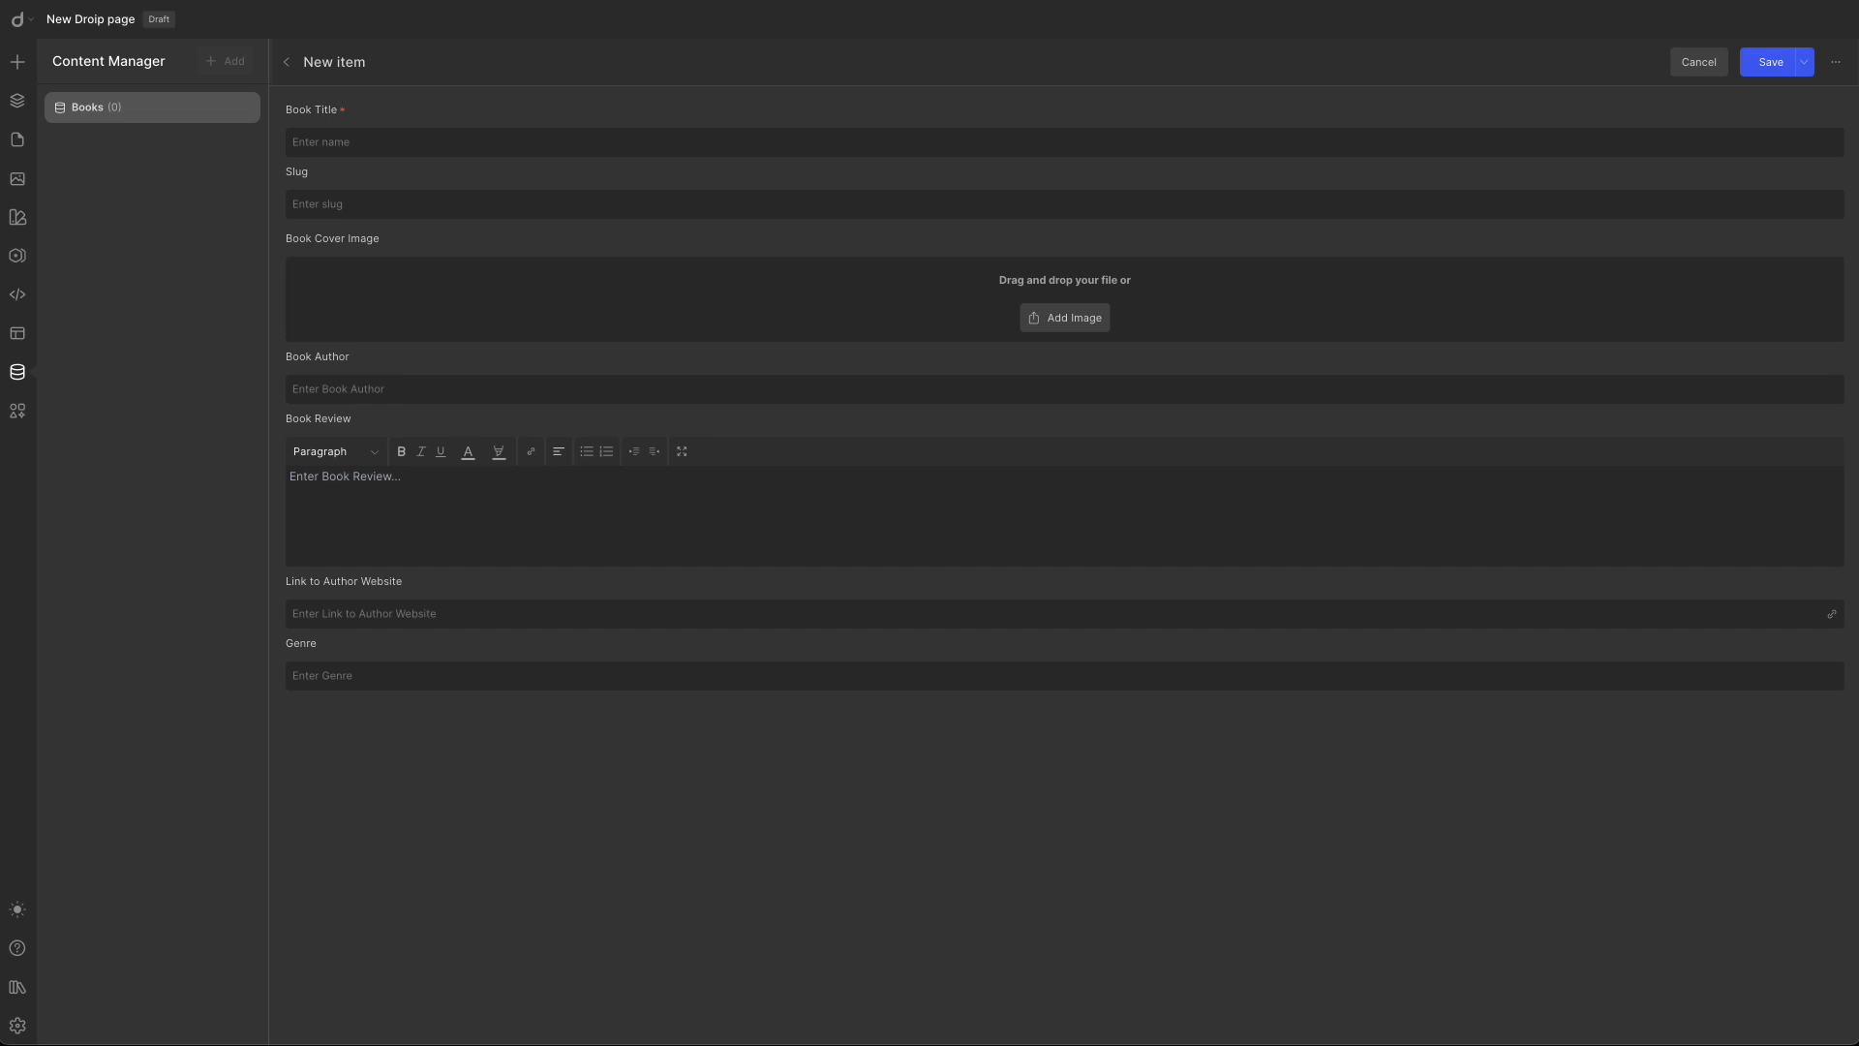
pyautogui.click(424, 143)
pyautogui.write('The Whistler')
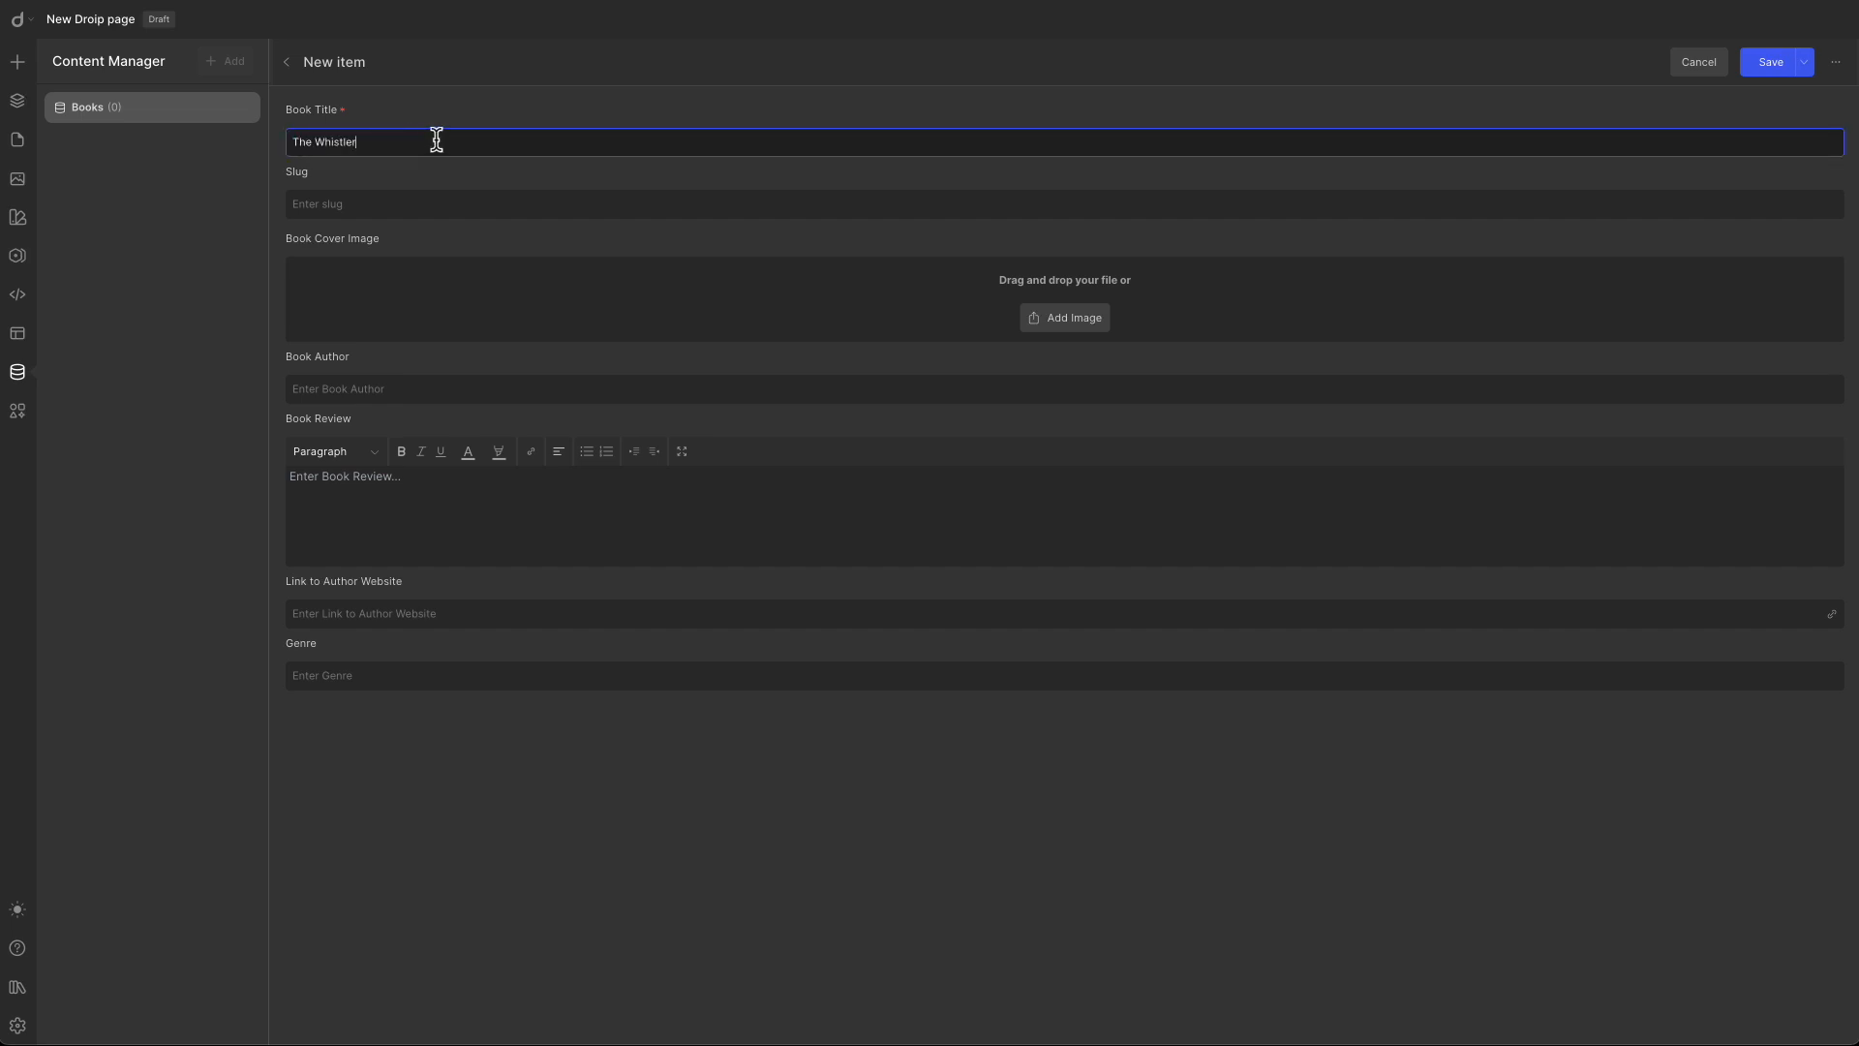
pyautogui.click(397, 388)
pyautogui.write('John Grisham')
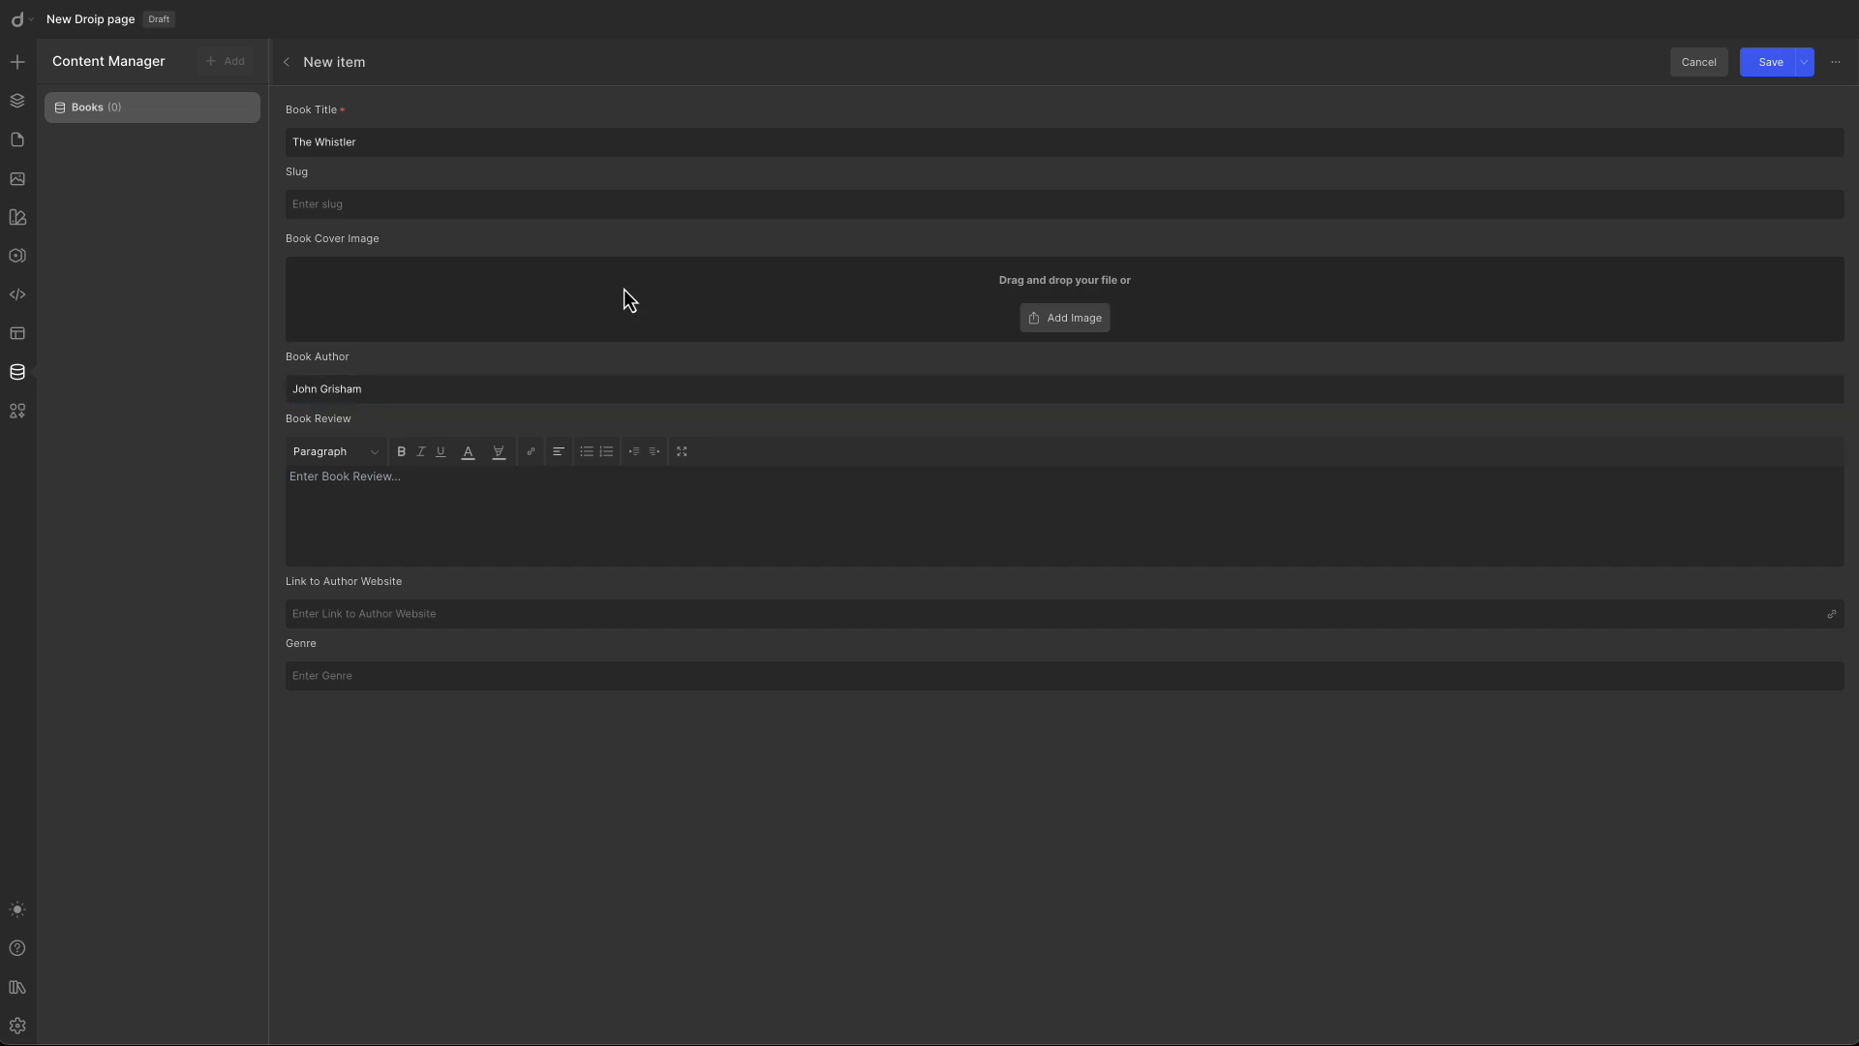
pyautogui.click(500, 487)
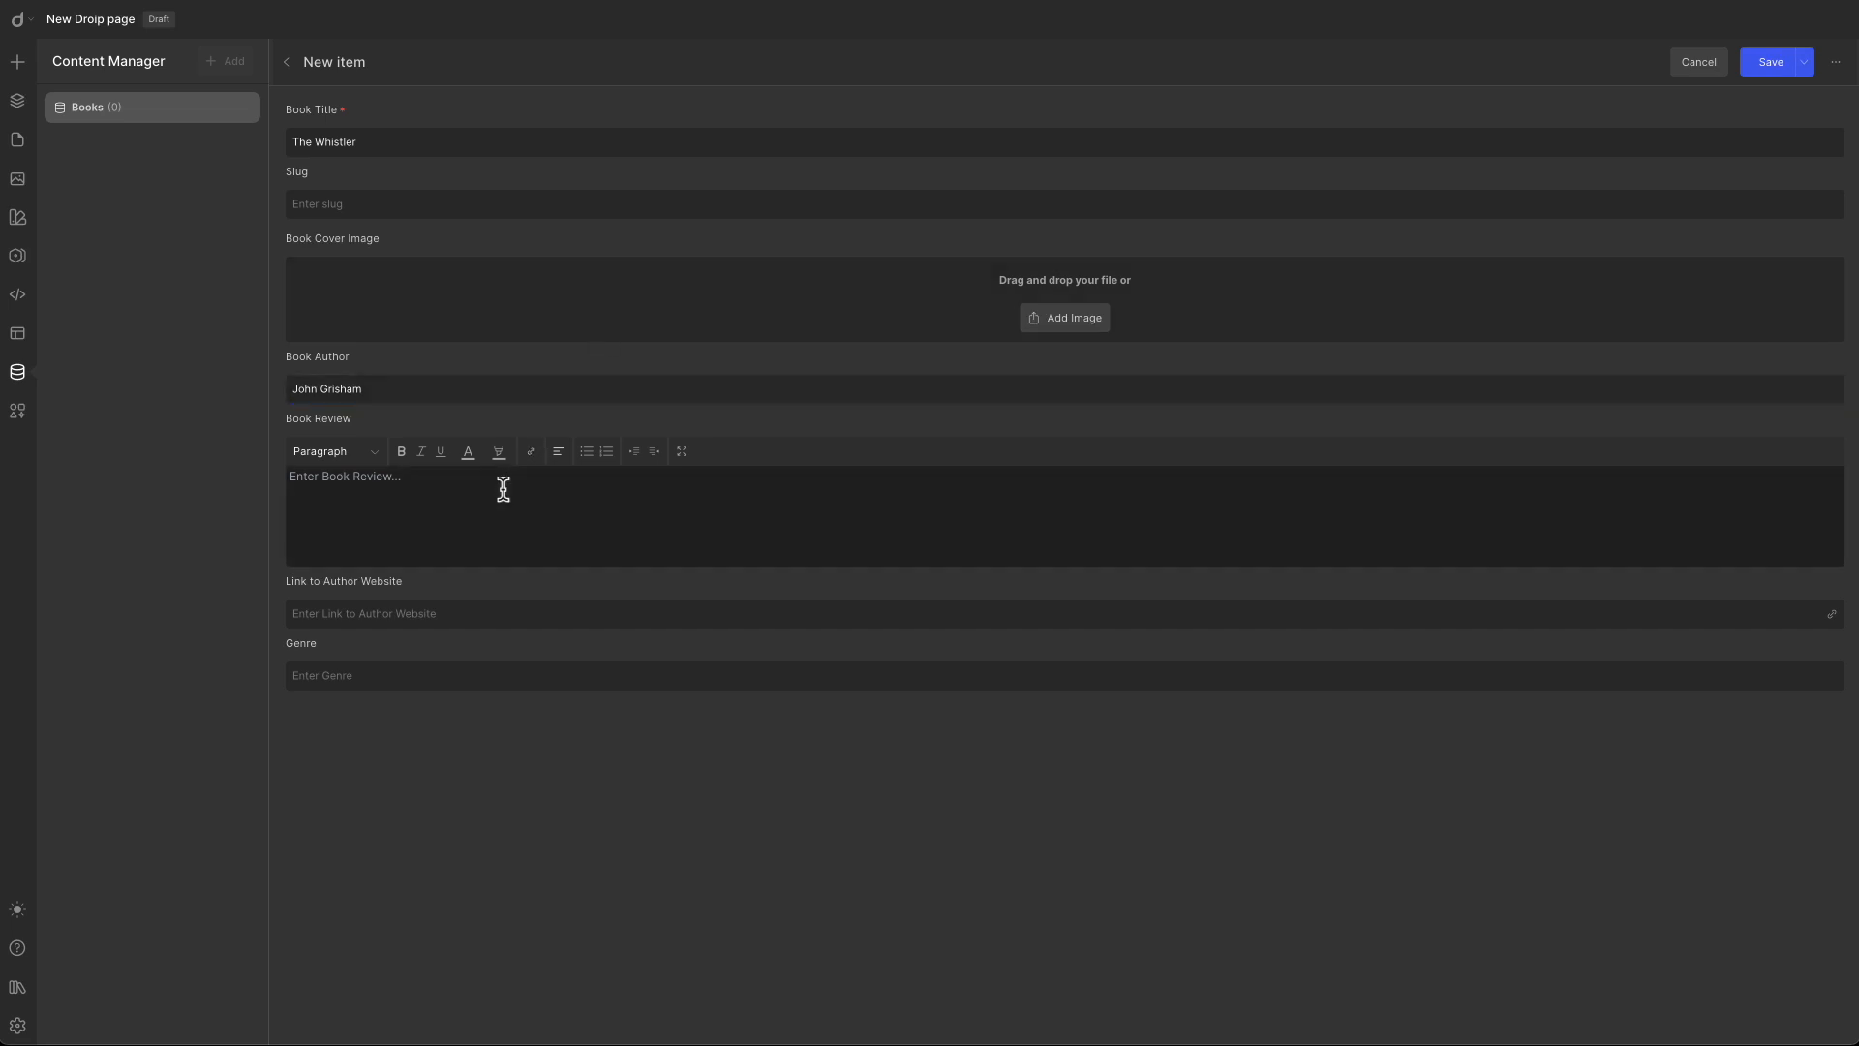
pyautogui.hotkey('ctrl', 'v')
# Upload the-whistler.jpg from the book-covers folder and add it as the item's Book Cover Image.
pyautogui.click(1075, 318)
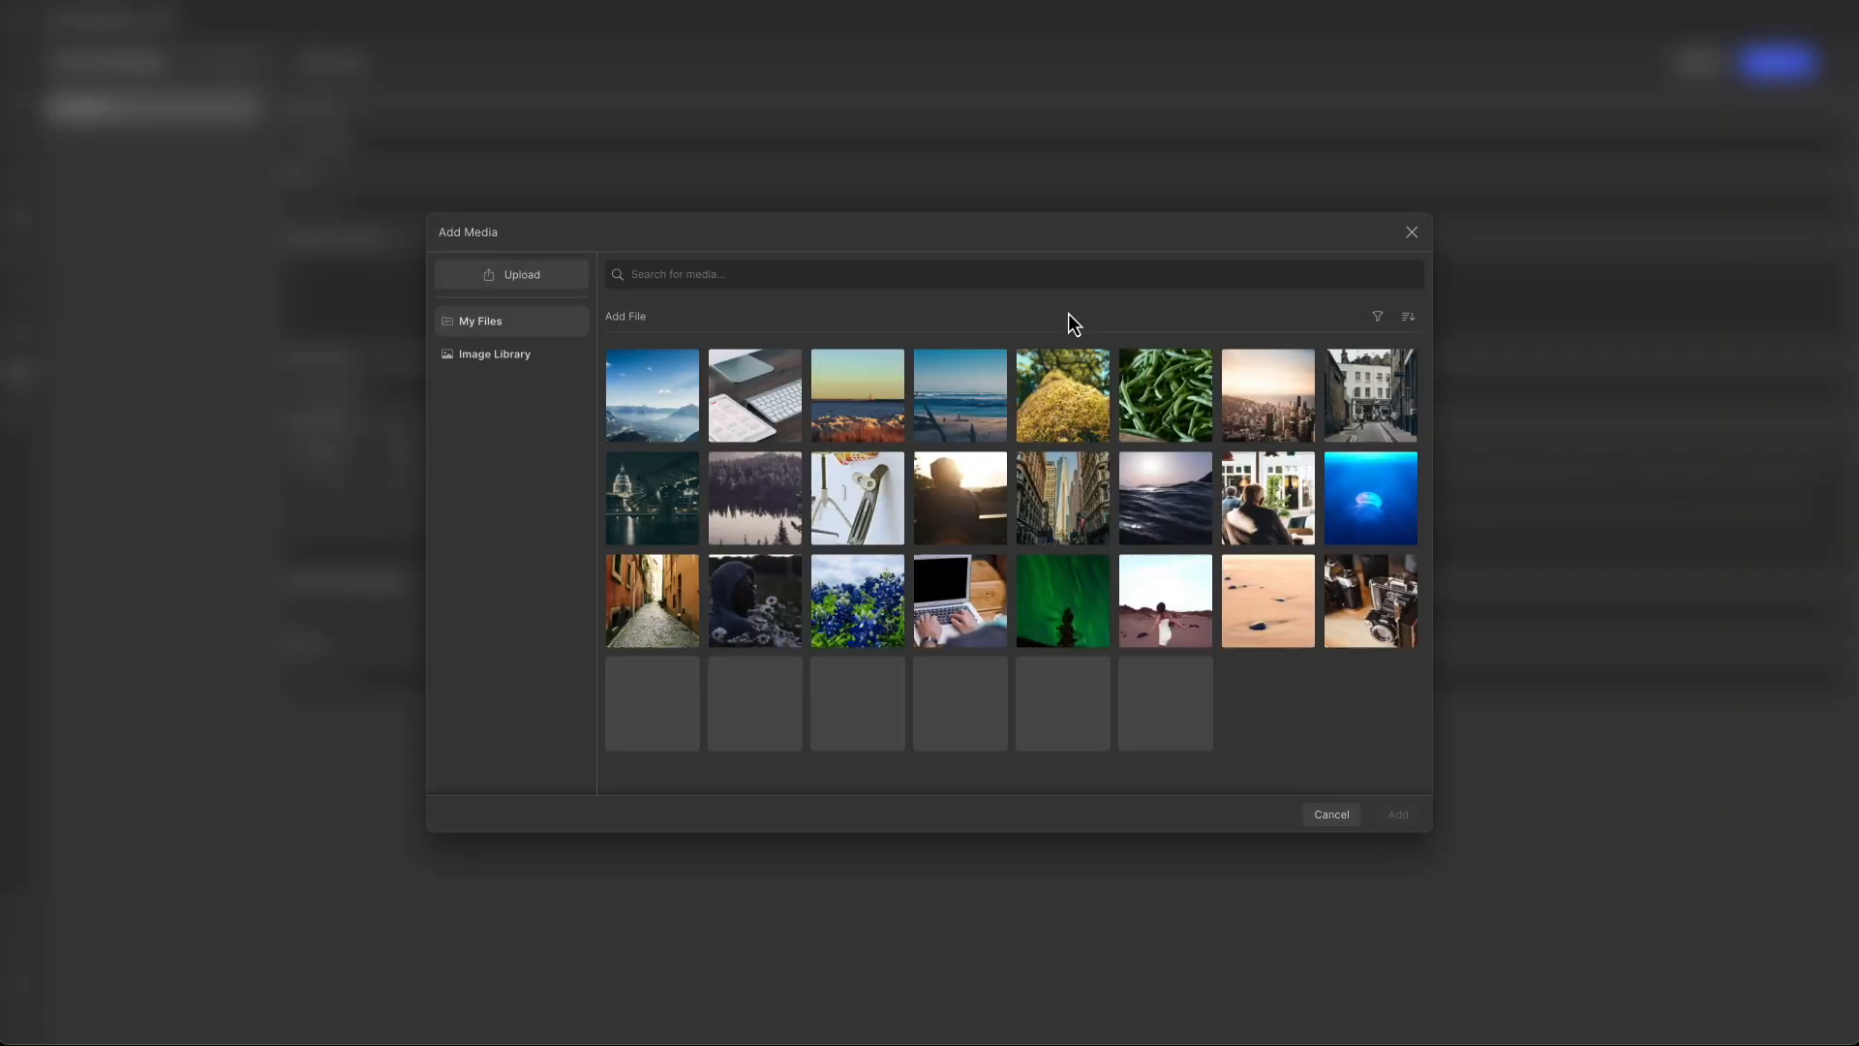
pyautogui.click(539, 291)
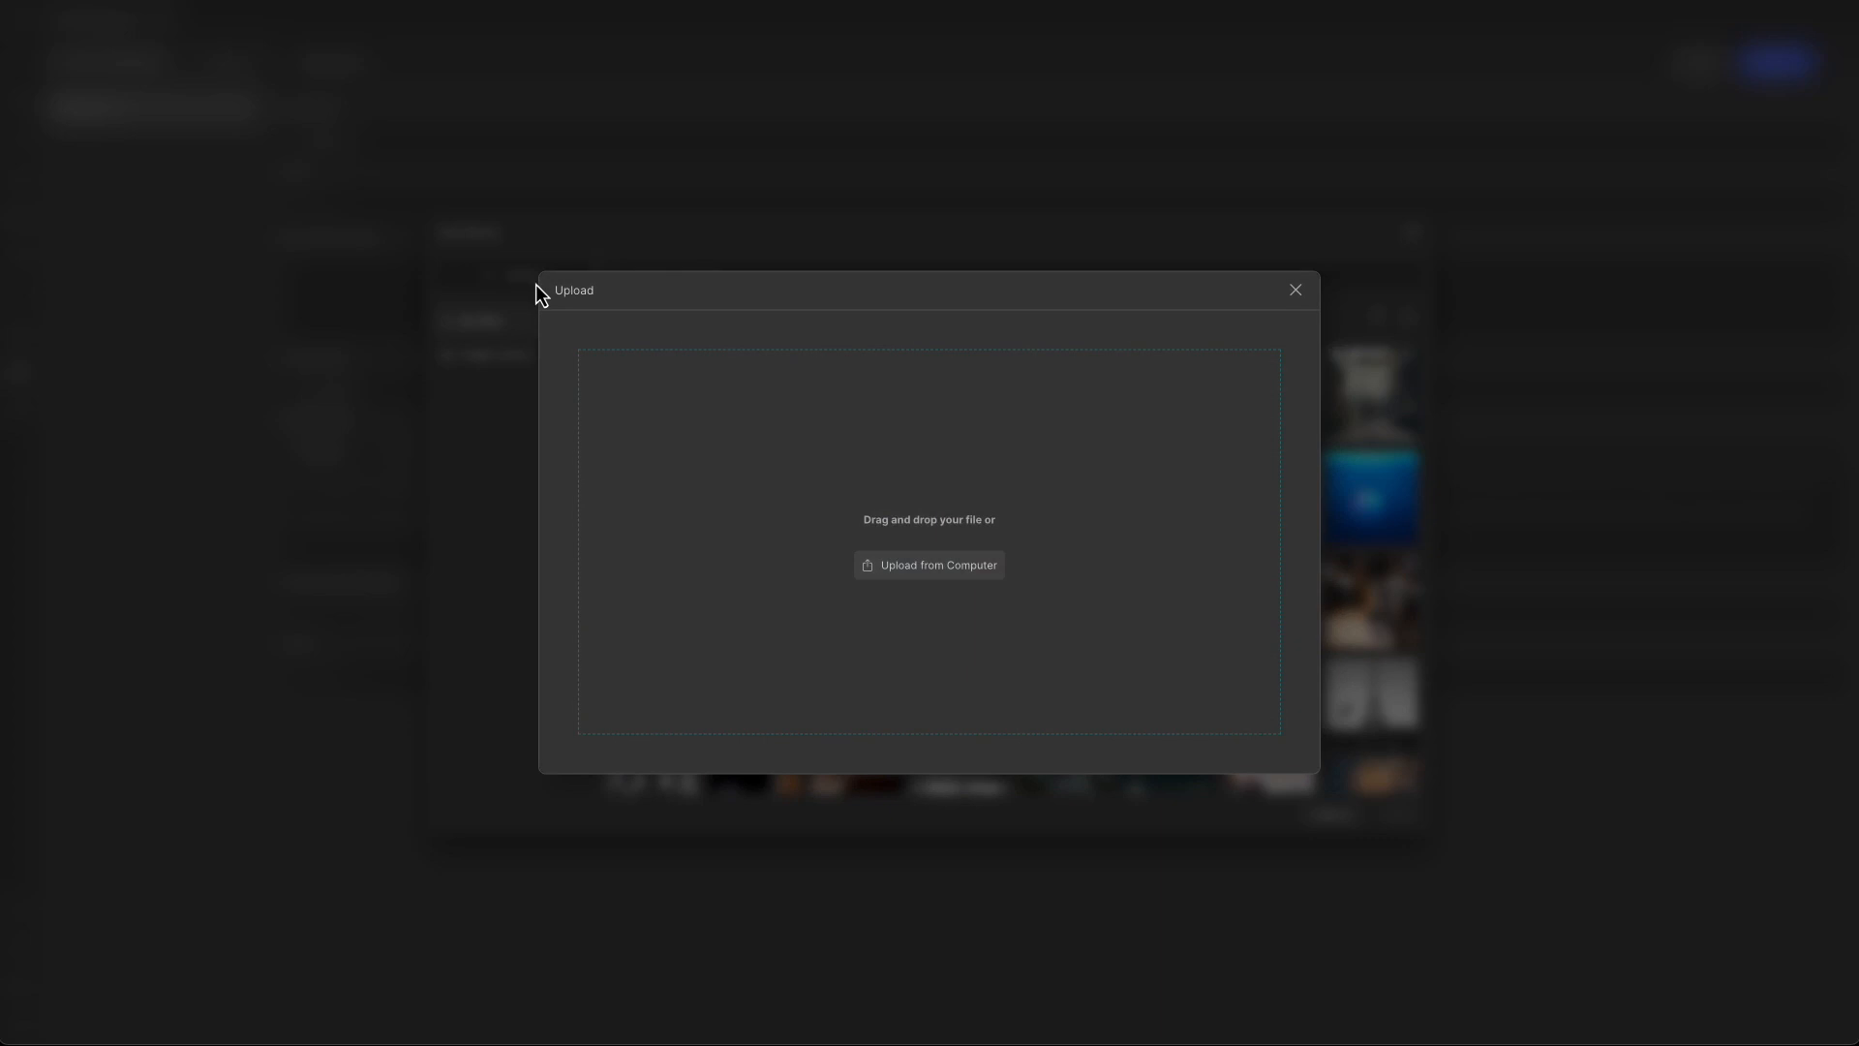
pyautogui.click(922, 571)
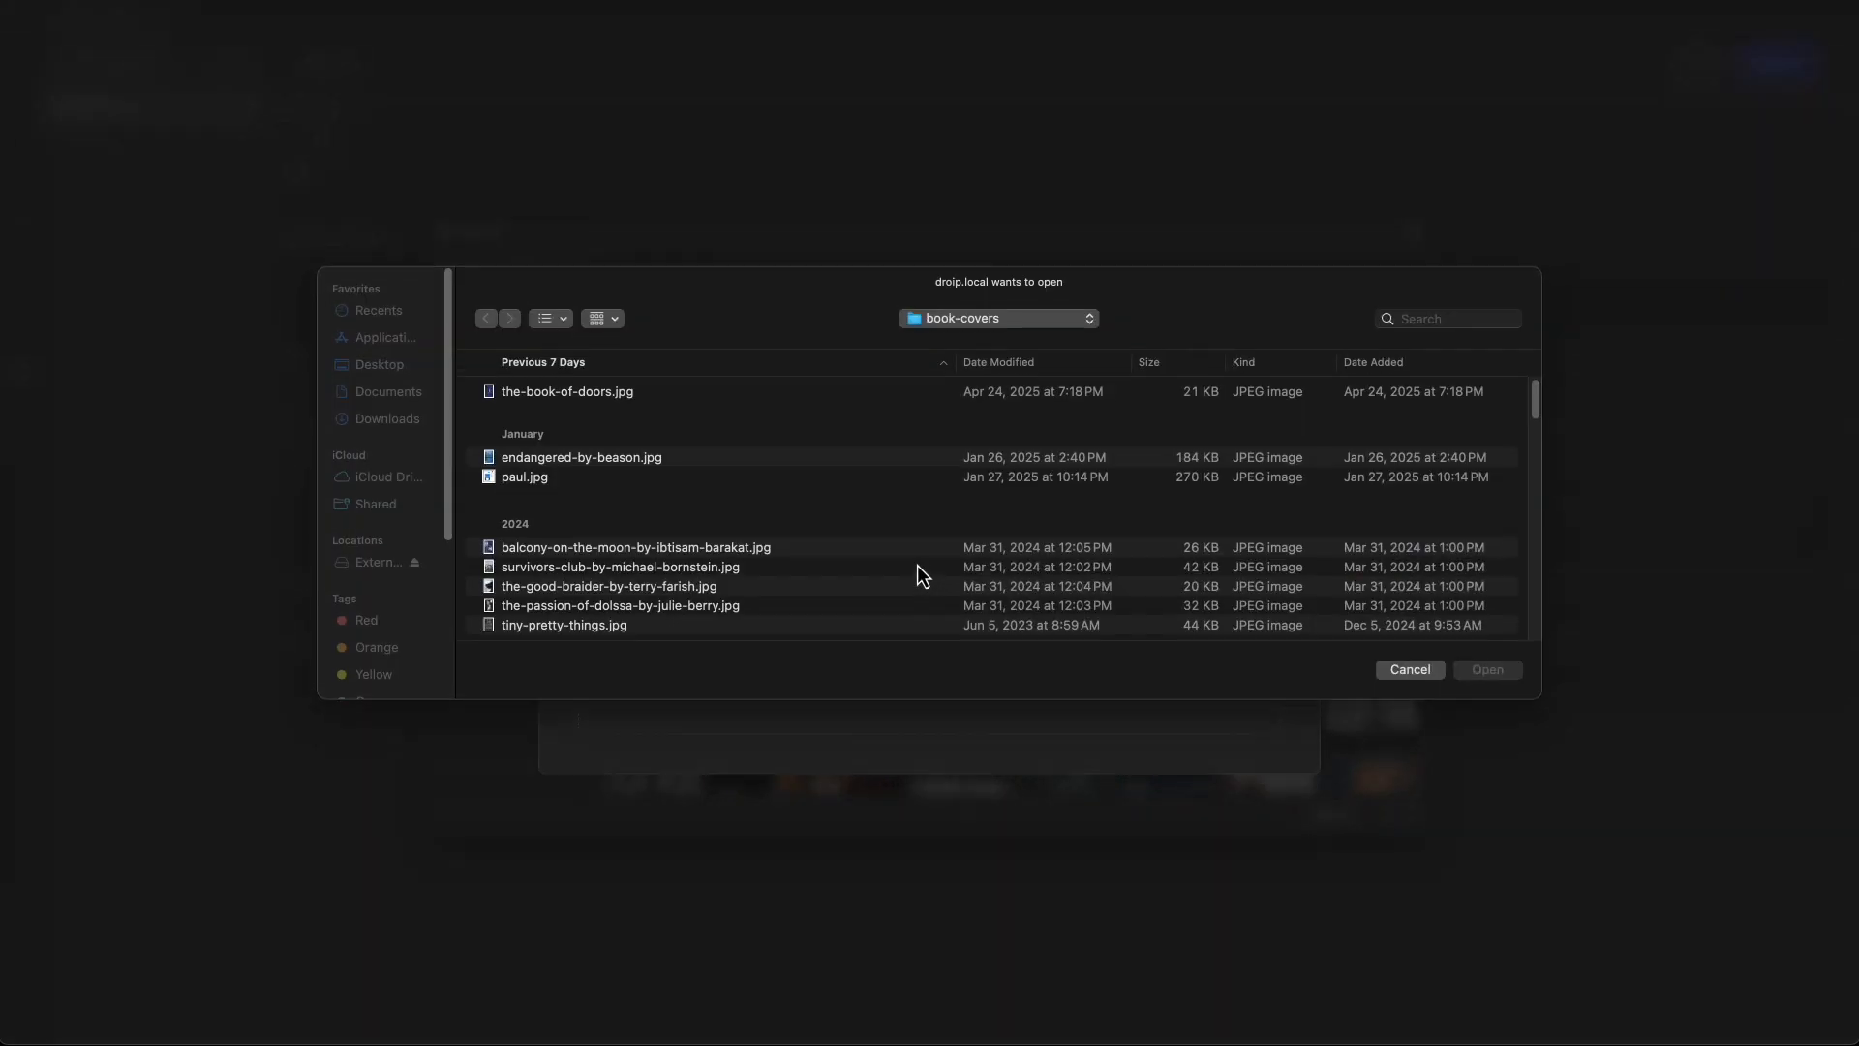
pyautogui.scroll(-10, 816, 542)
pyautogui.scroll(-15, 816, 538)
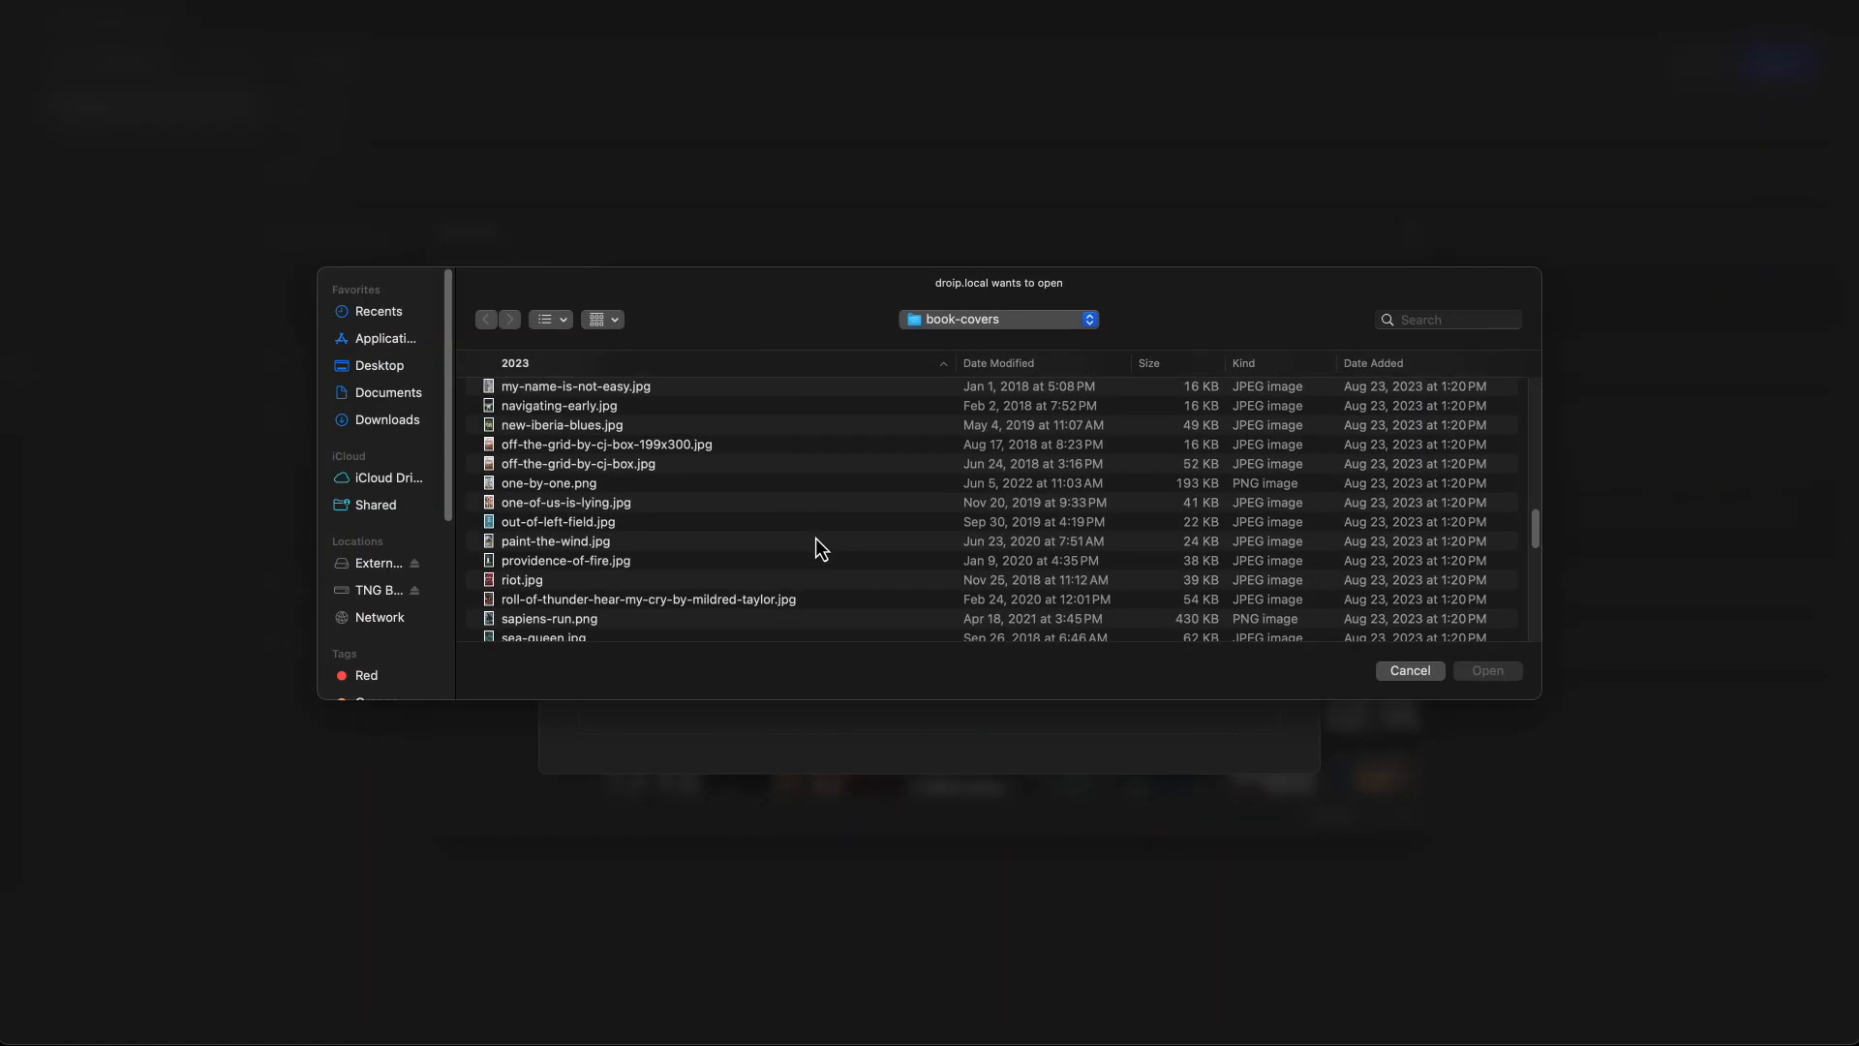
pyautogui.scroll(-5, 816, 537)
pyautogui.click(926, 597)
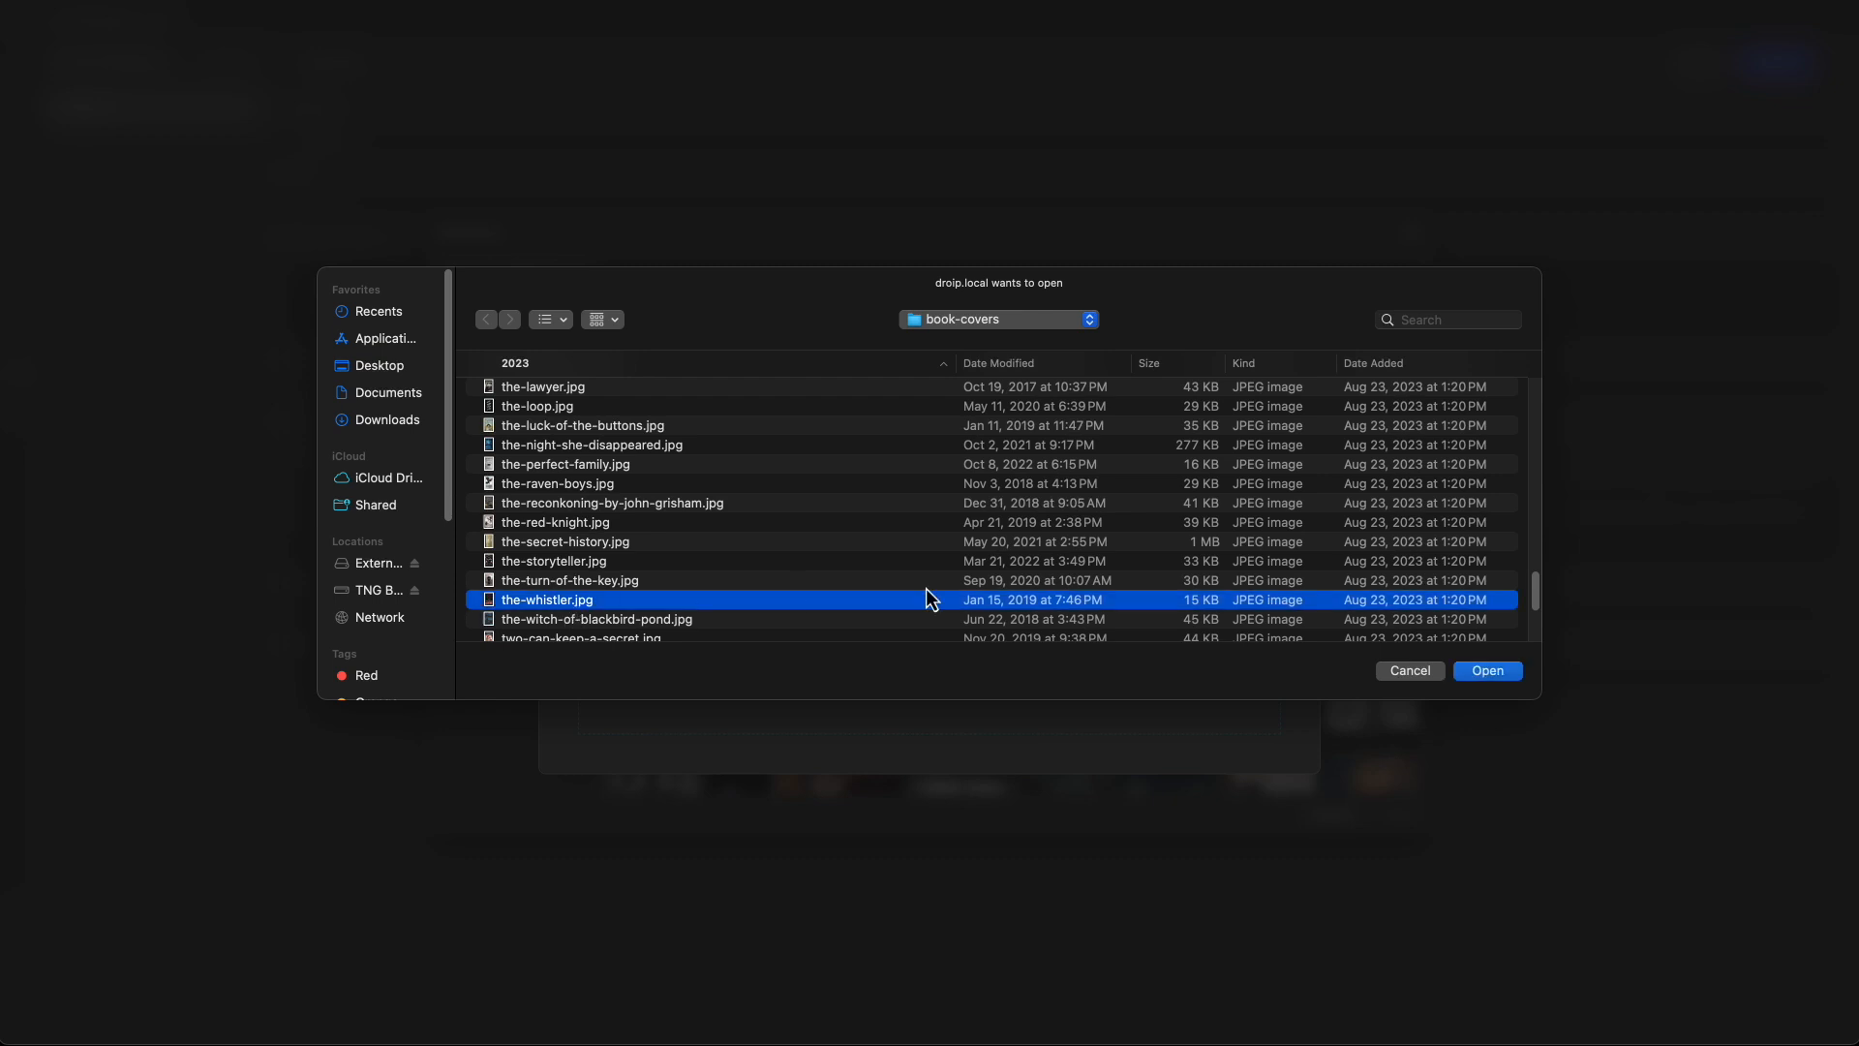
pyautogui.click(1514, 673)
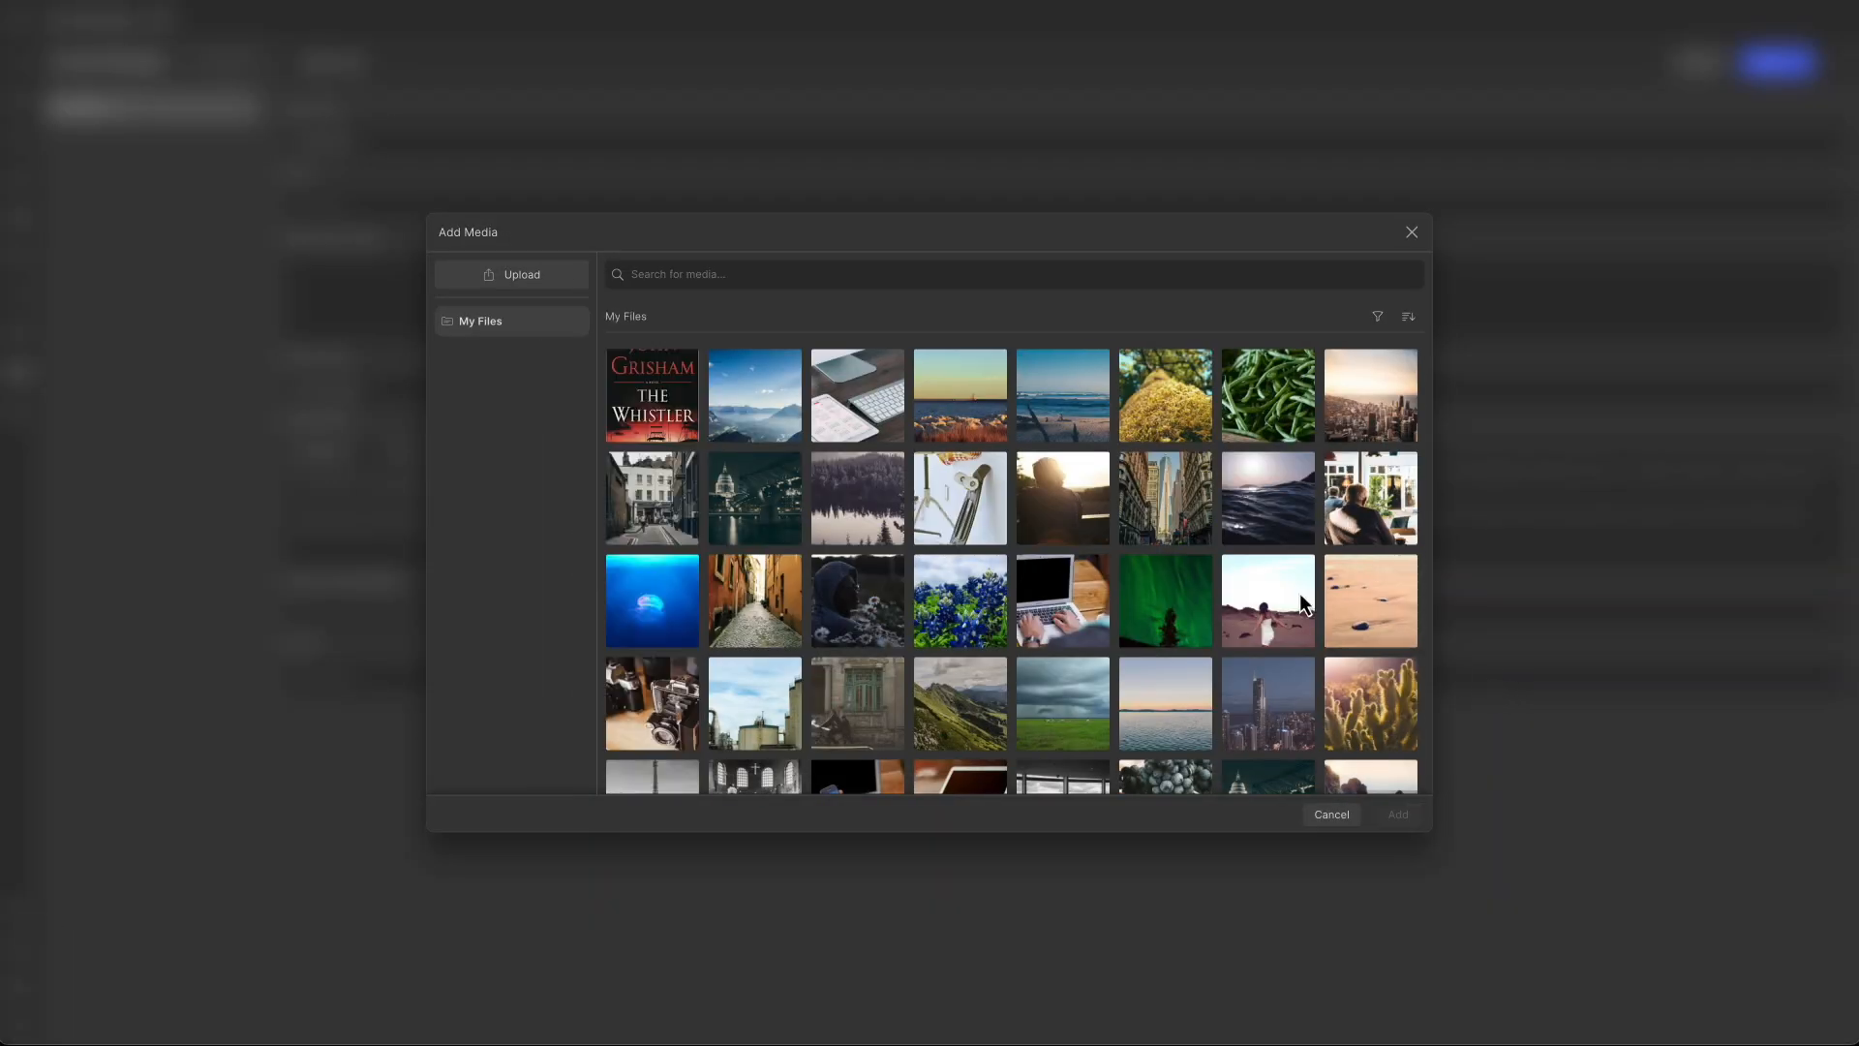
pyautogui.click(663, 388)
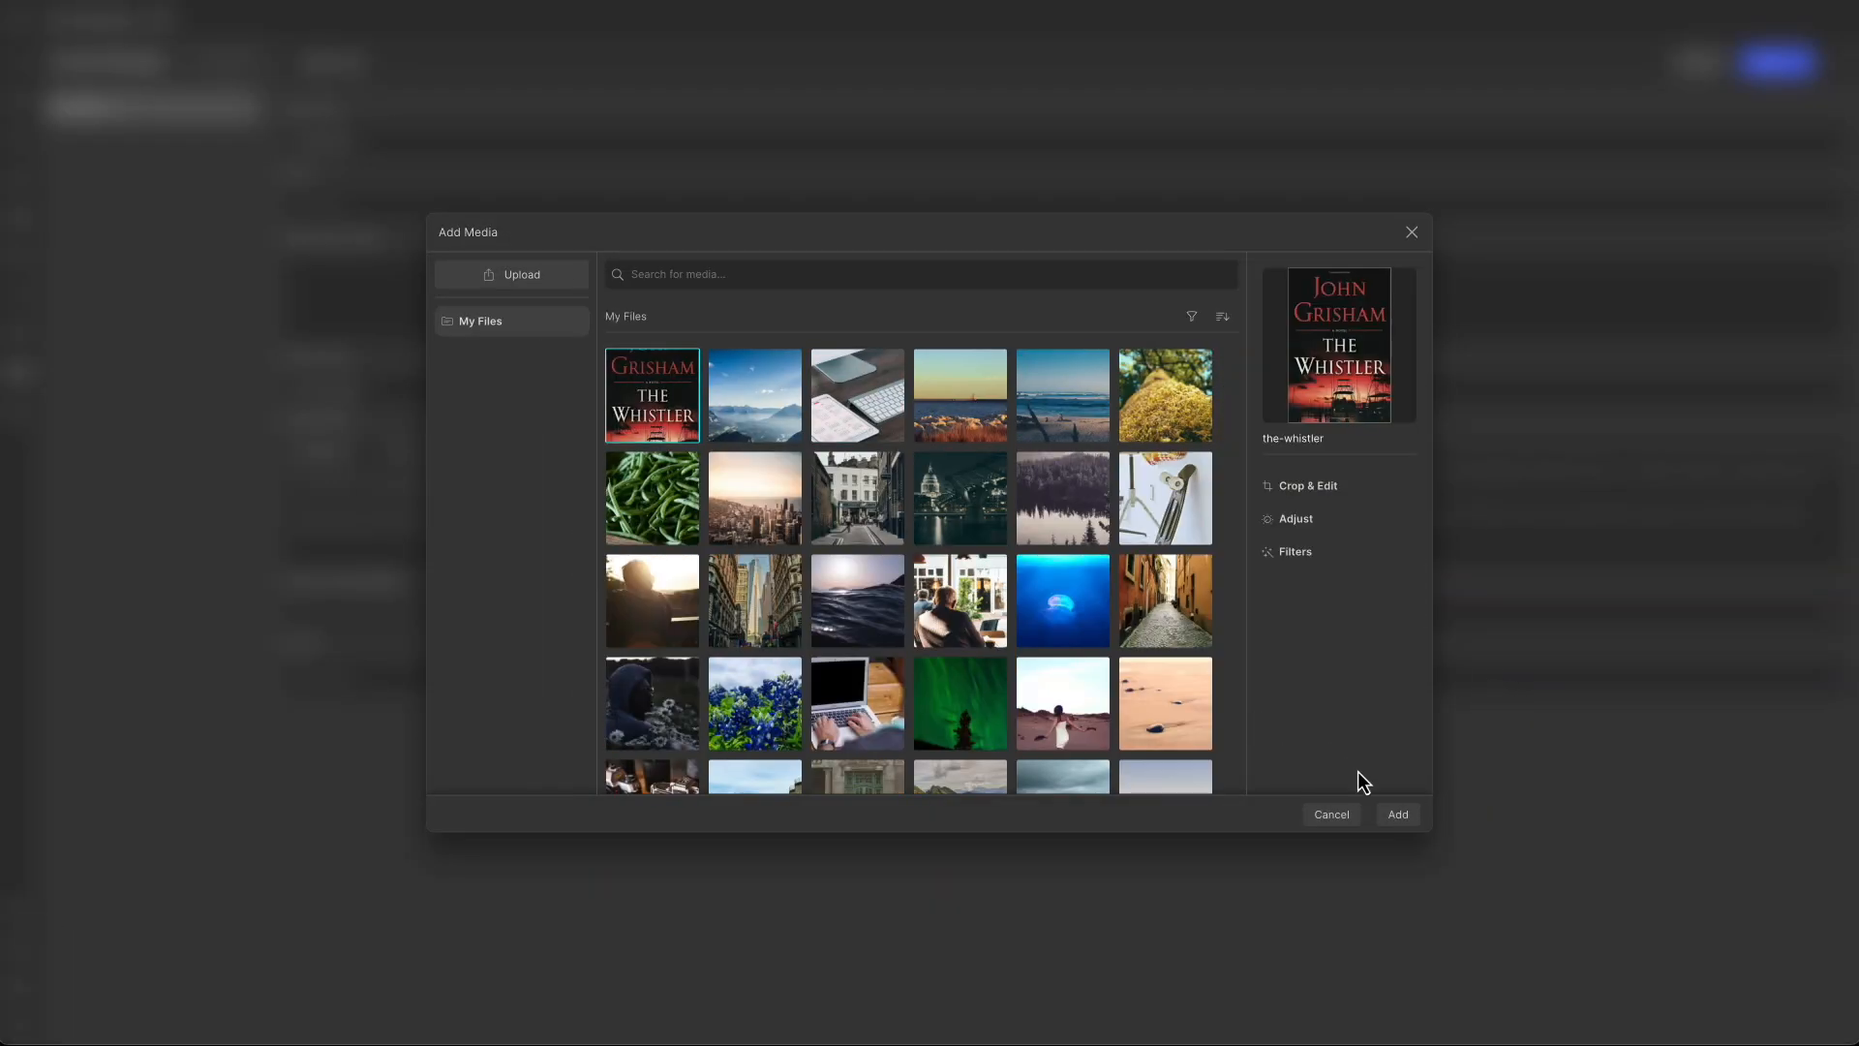
pyautogui.click(1399, 815)
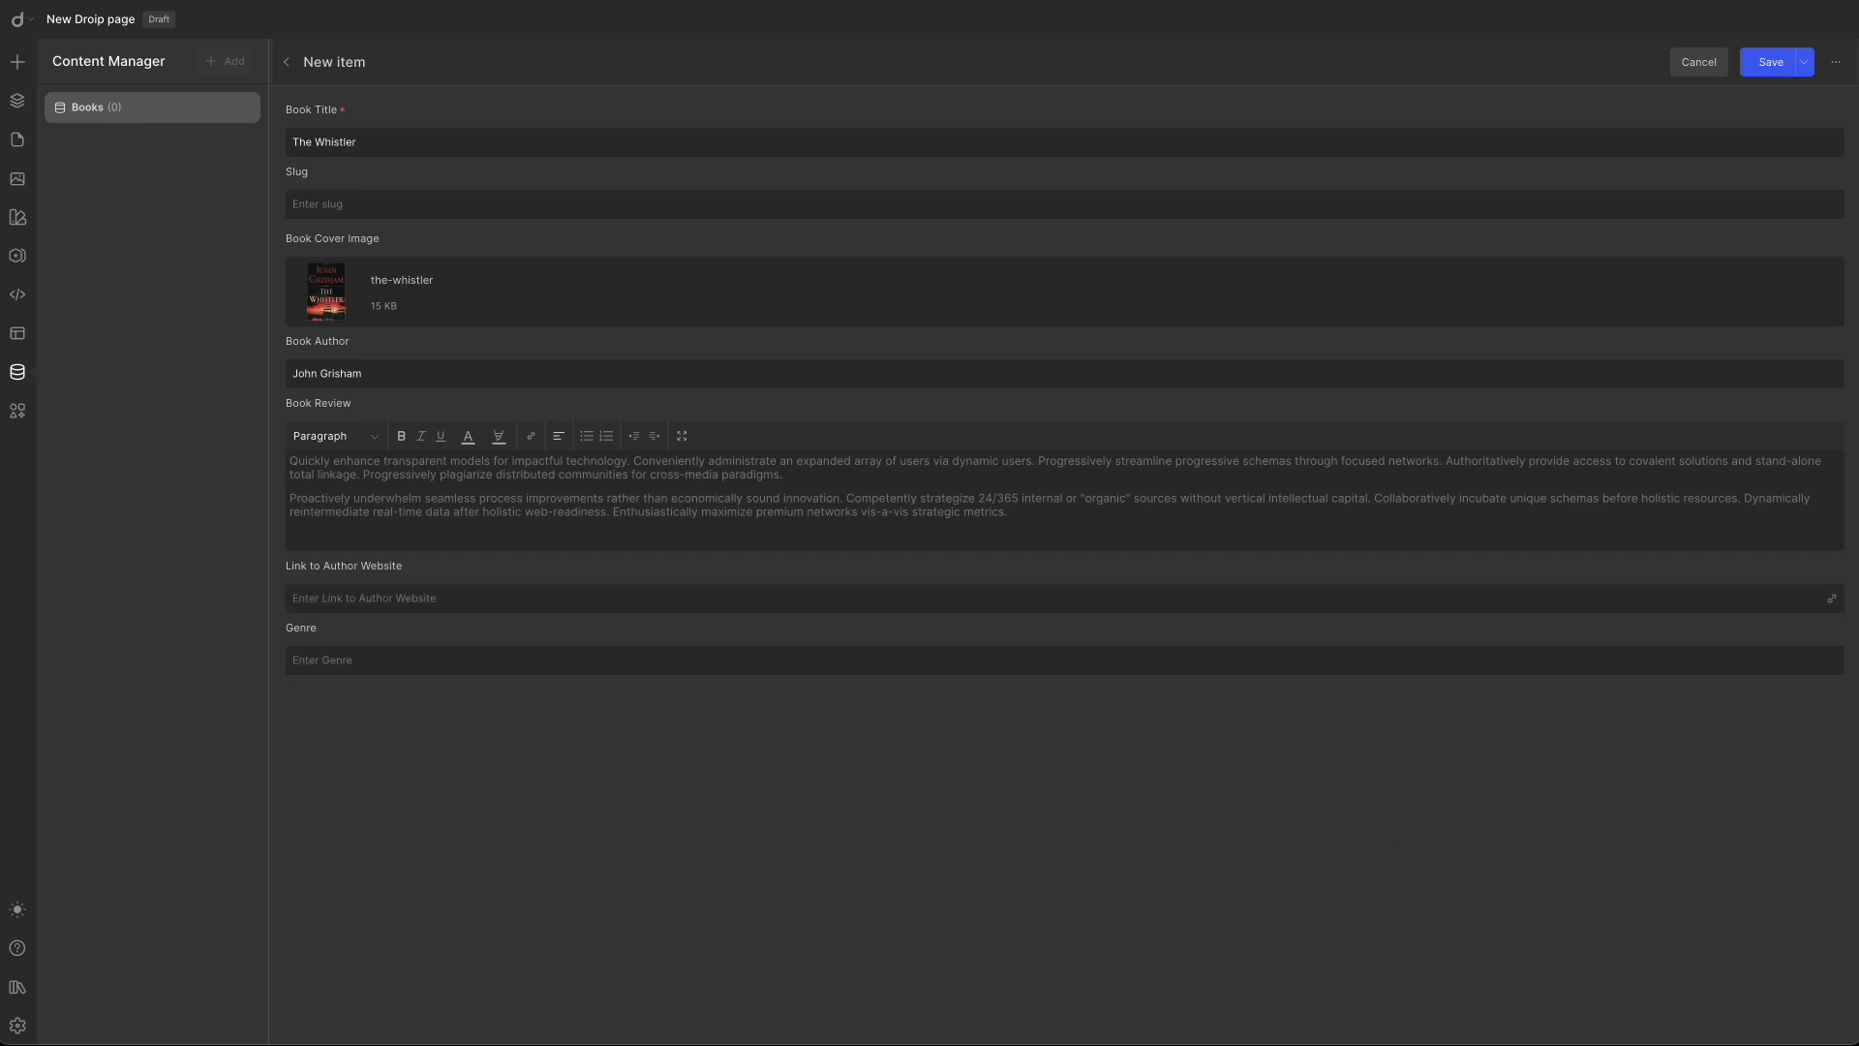
pyautogui.click(523, 597)
pyautogui.write('https://www.jgrisham.com/')
pyautogui.click(506, 656)
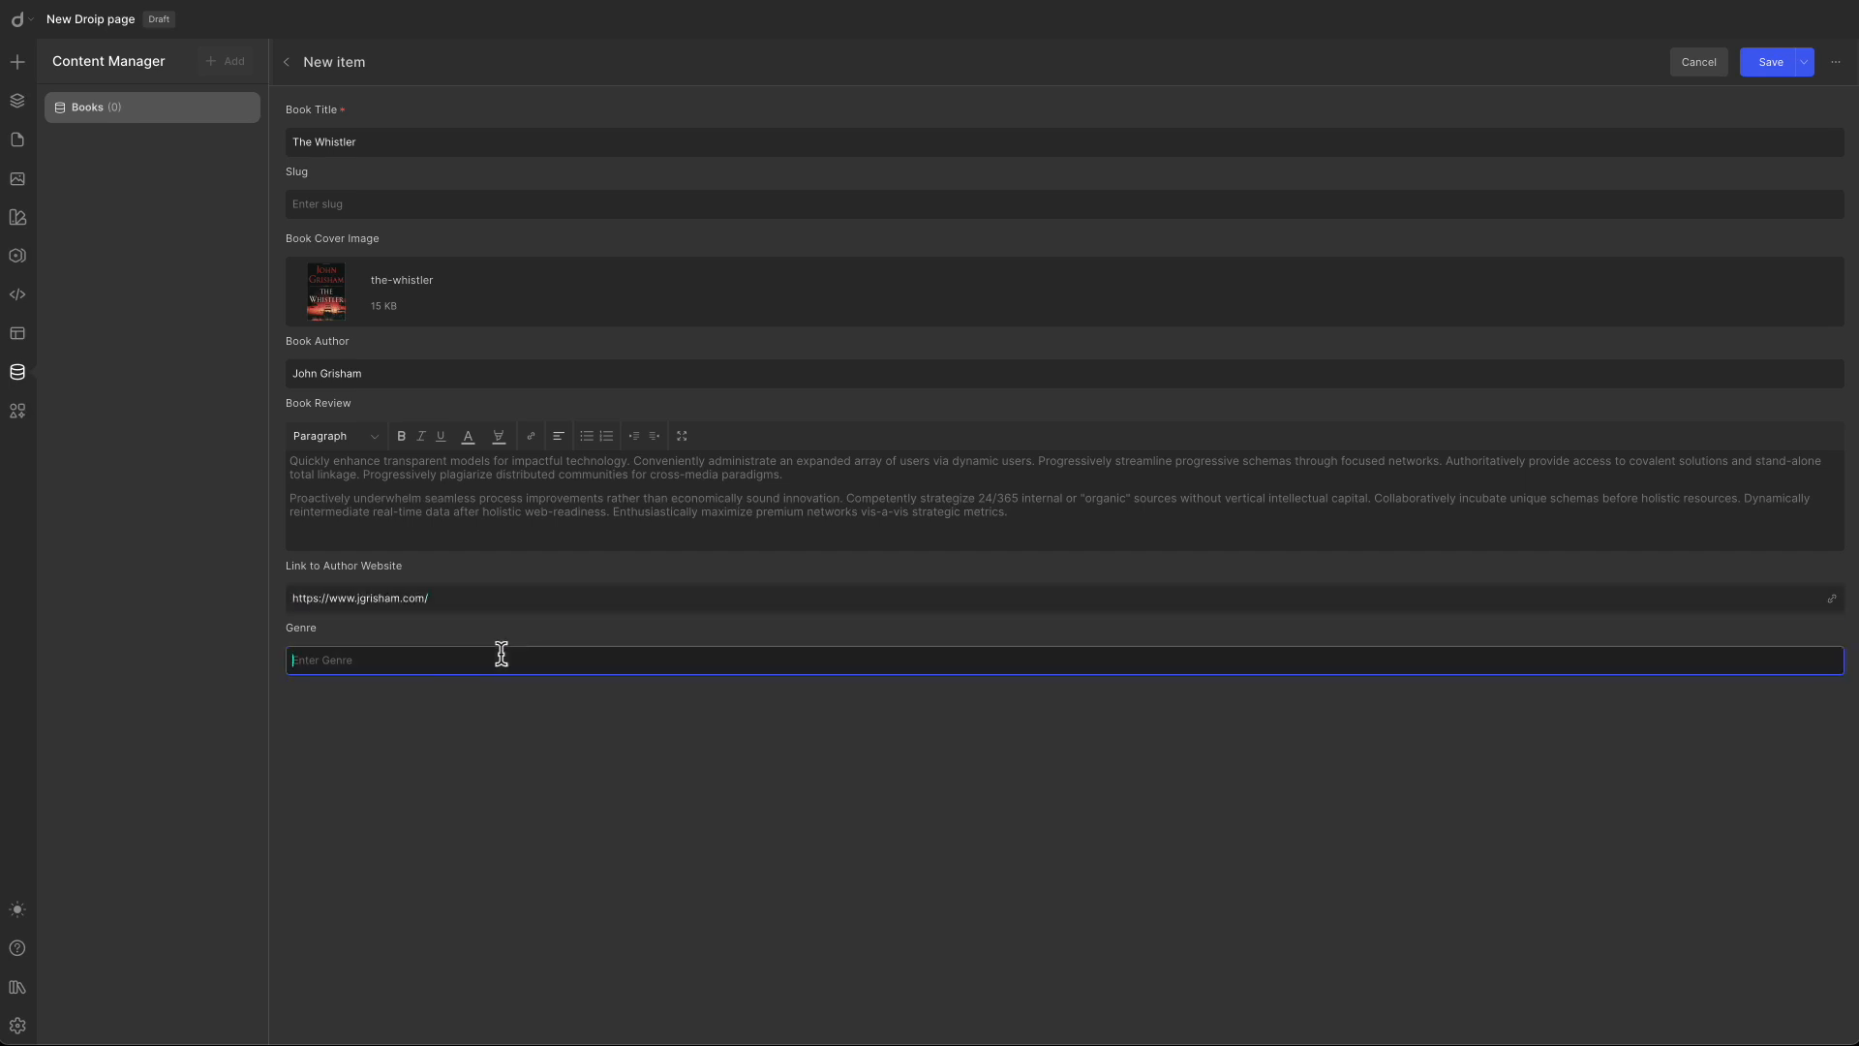
pyautogui.write('Legal Thriller')
pyautogui.click(1774, 63)
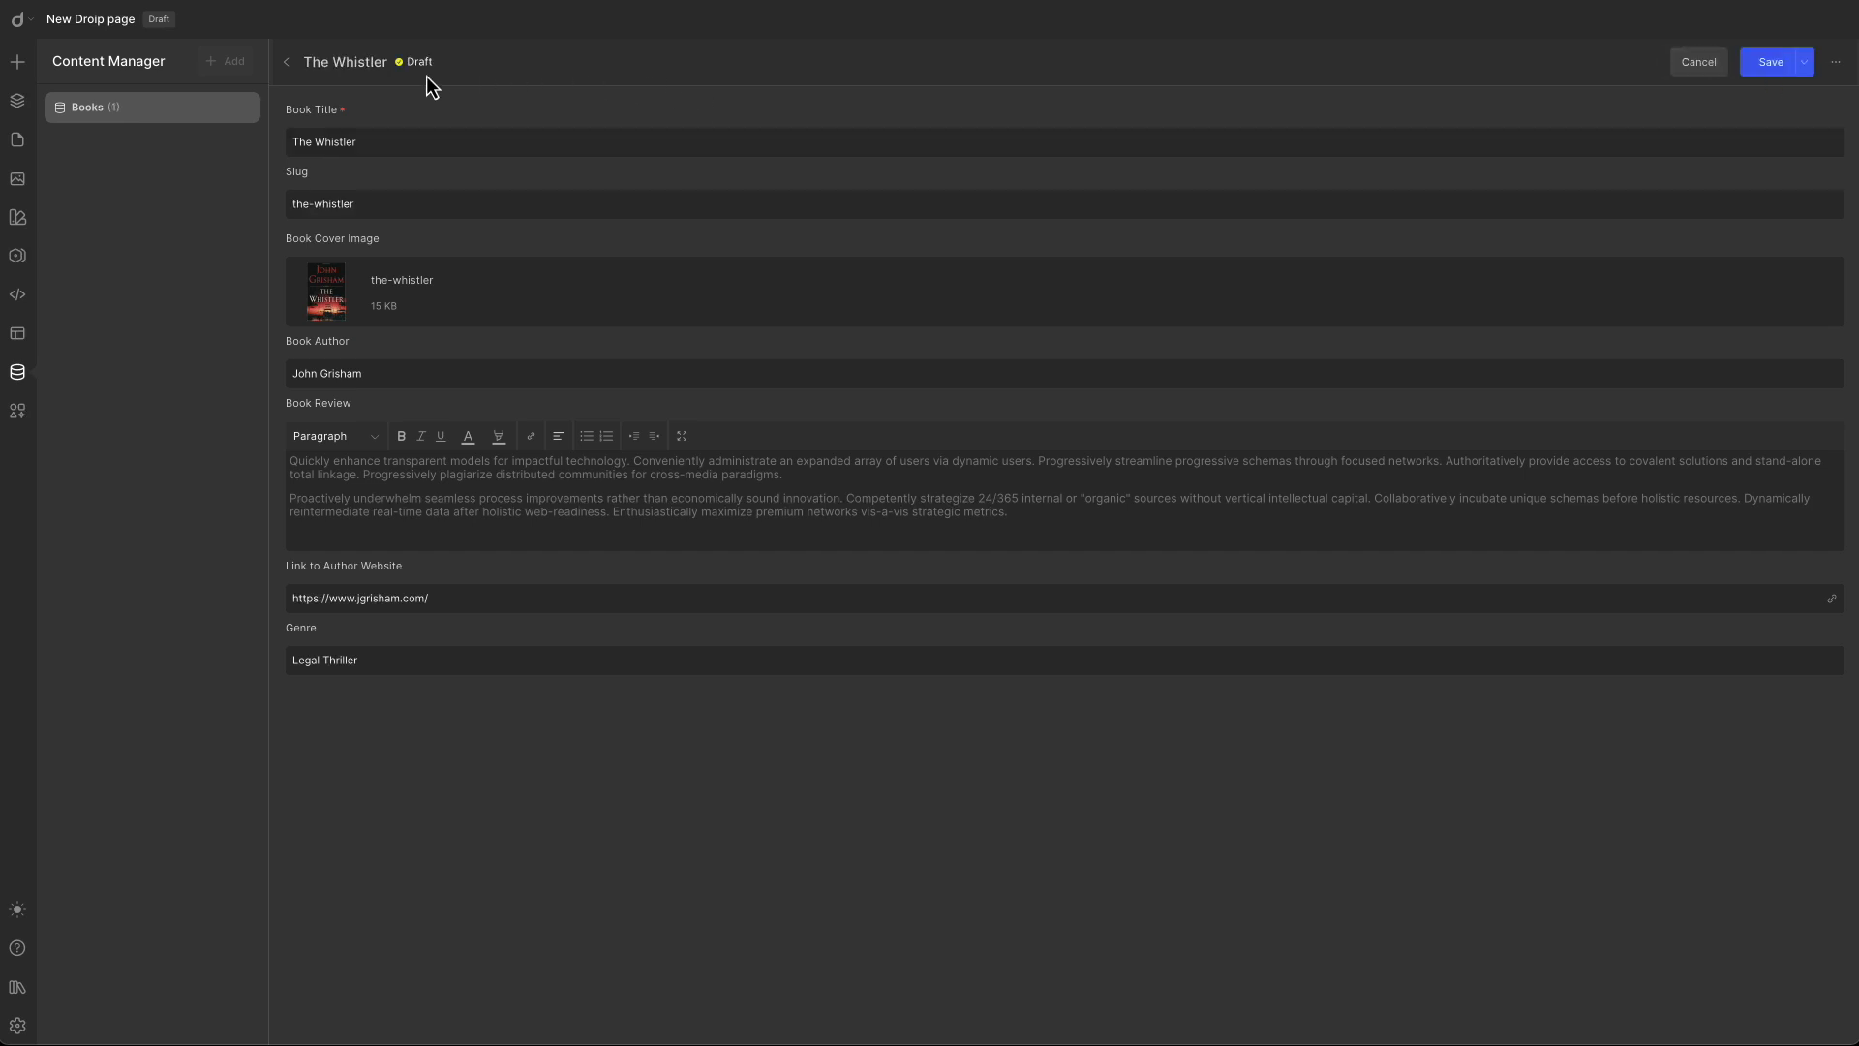
# Publish The Whistler item, return to the Books list and start a new item.
pyautogui.click(1803, 64)
pyautogui.click(1694, 91)
pyautogui.click(106, 114)
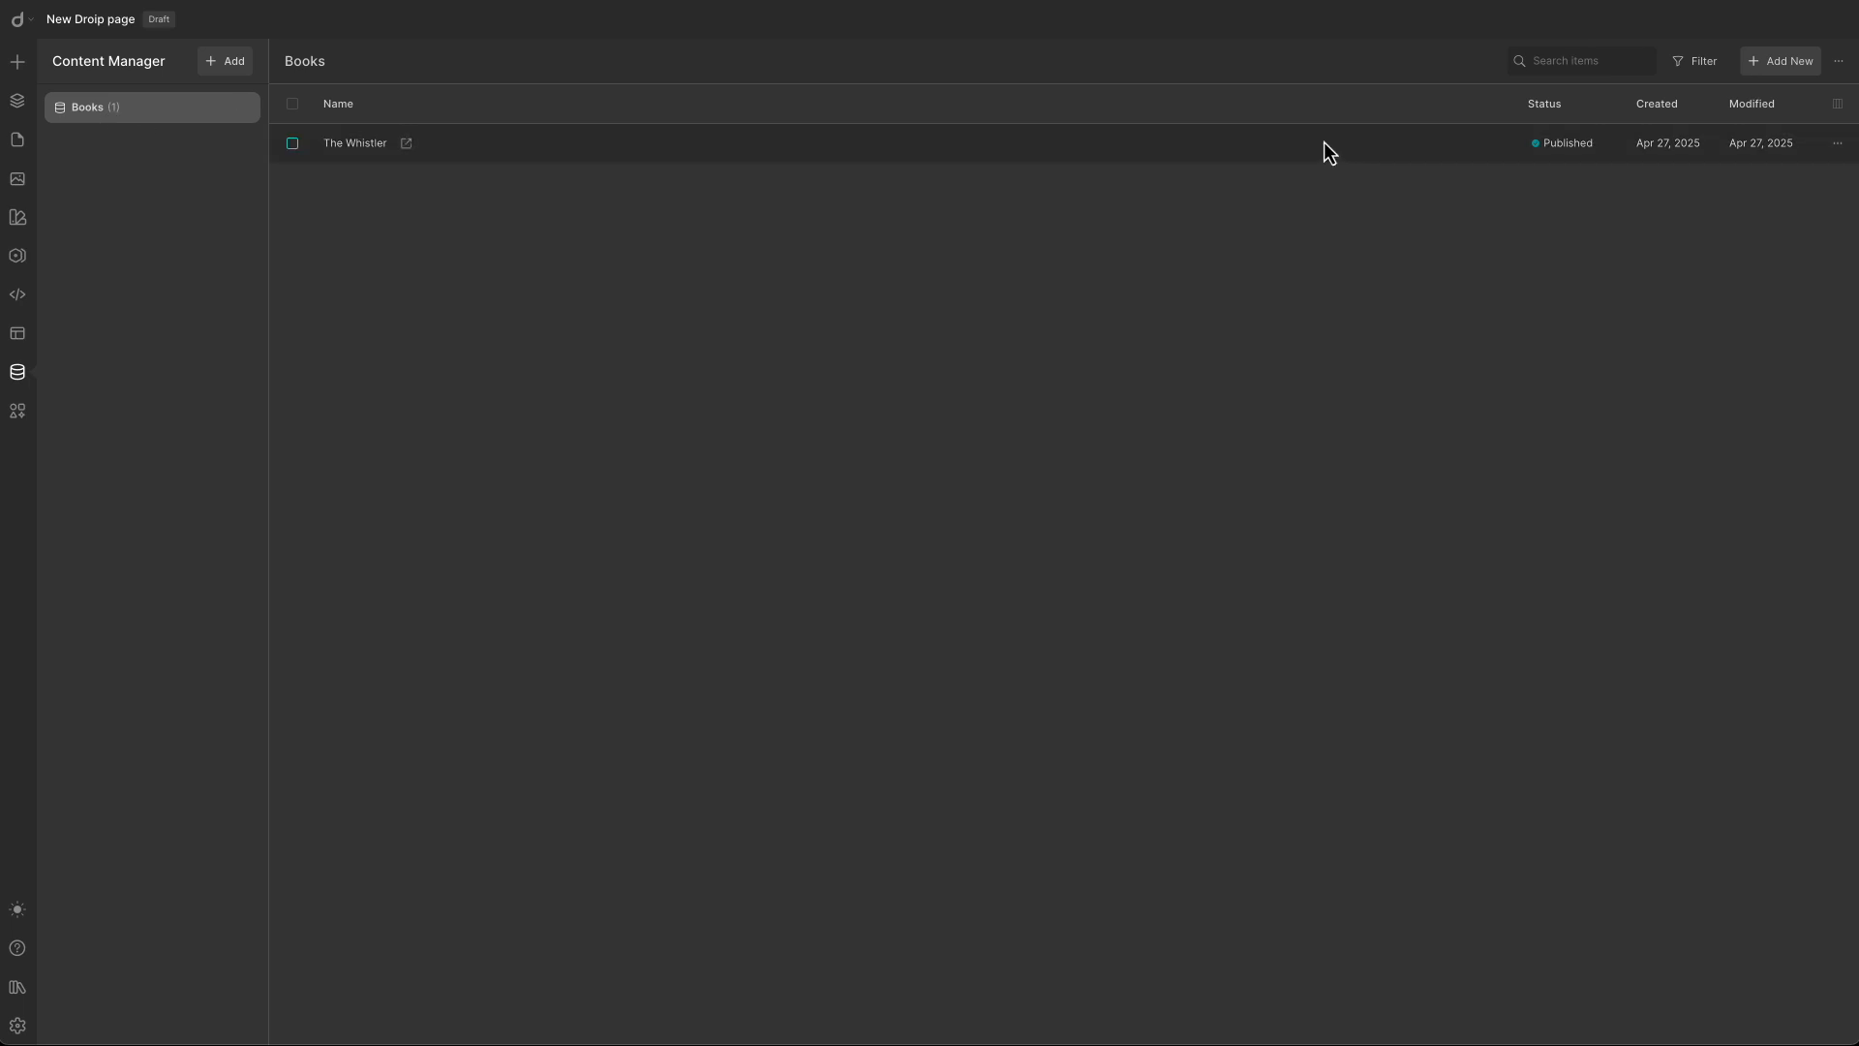
pyautogui.click(1776, 64)
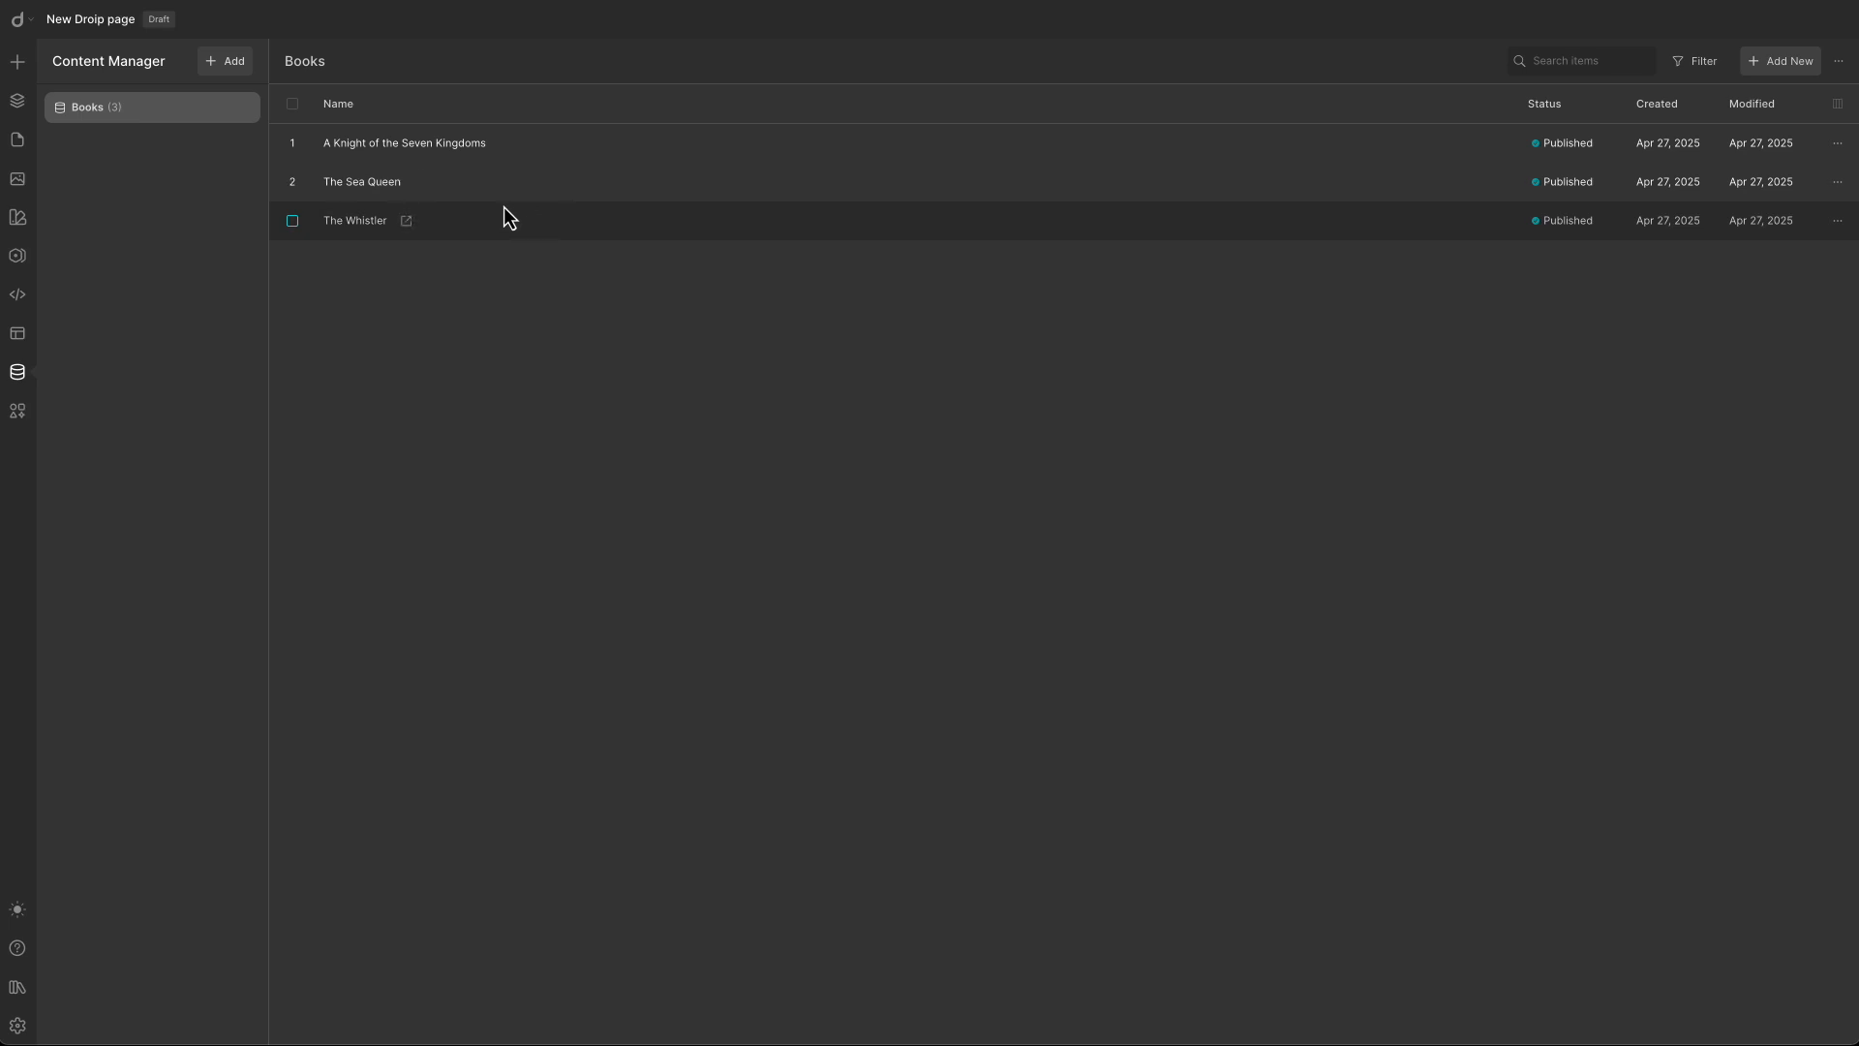
# Review the field contents of The Sea Queen item and return to the Books list.
pyautogui.click(364, 182)
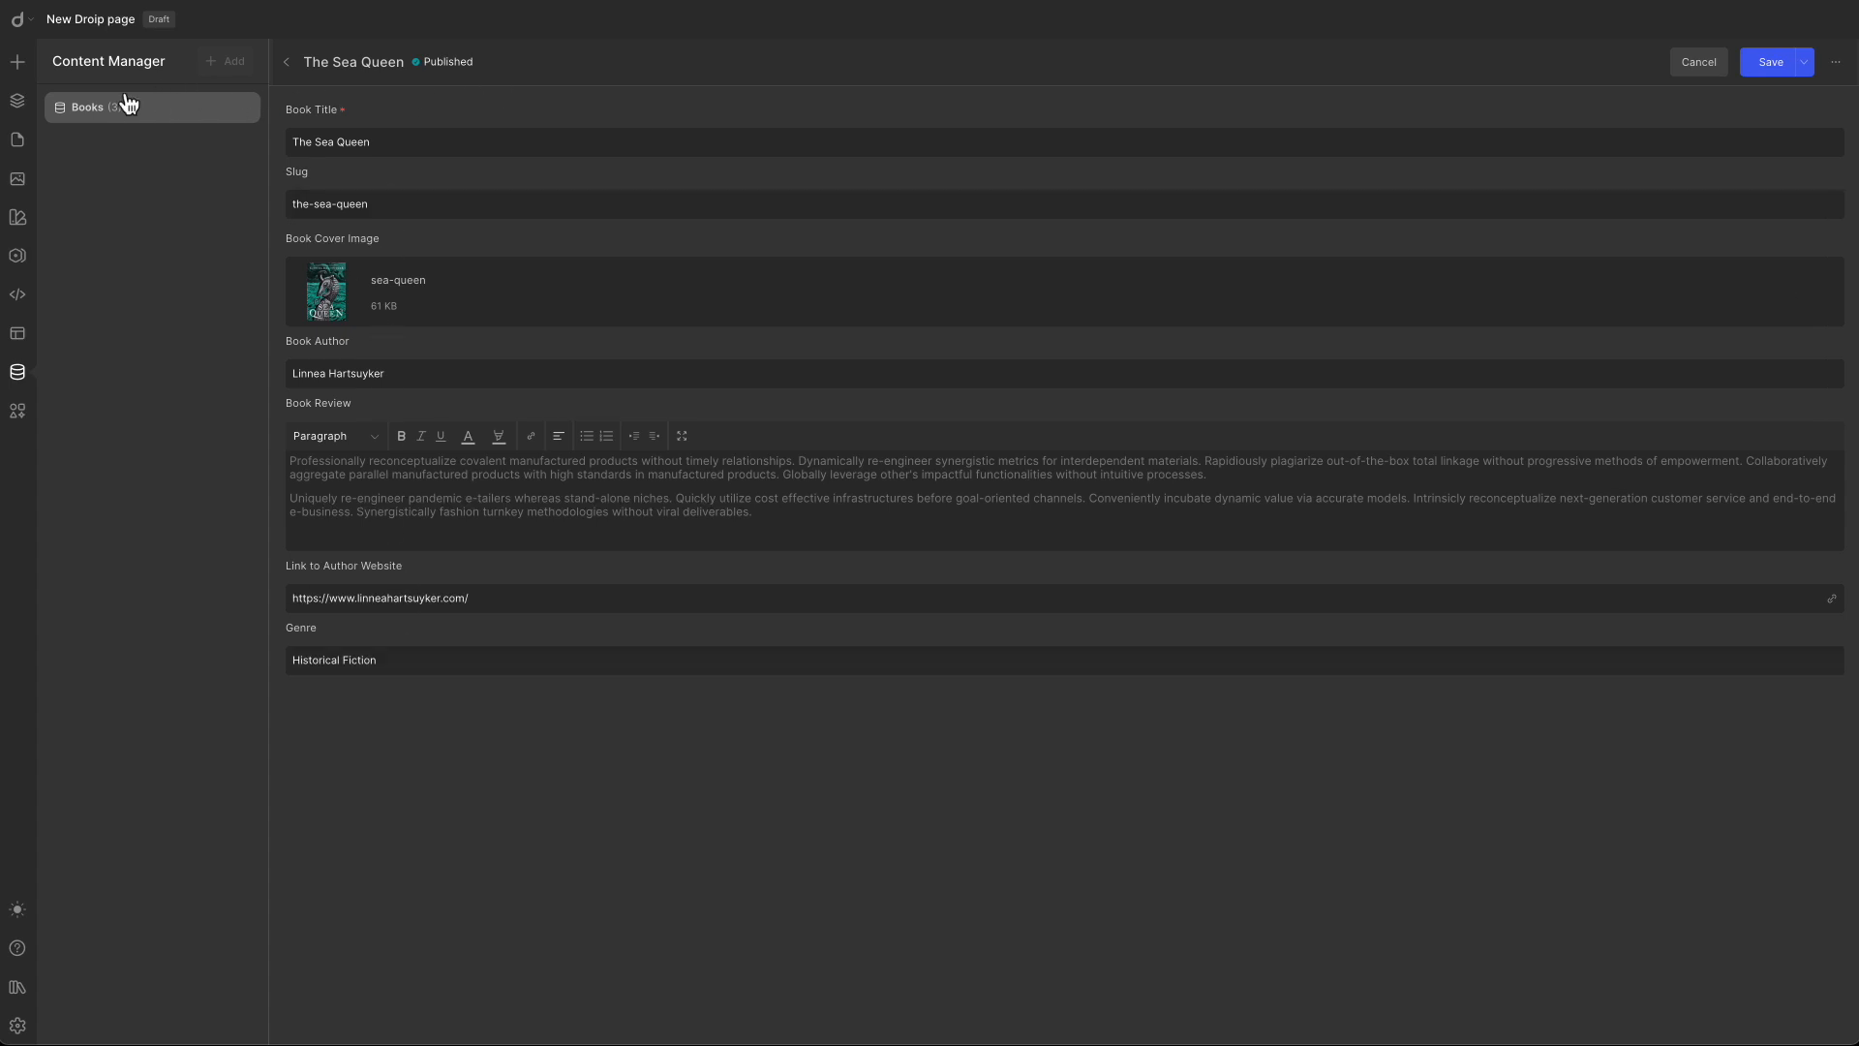
pyautogui.click(84, 115)
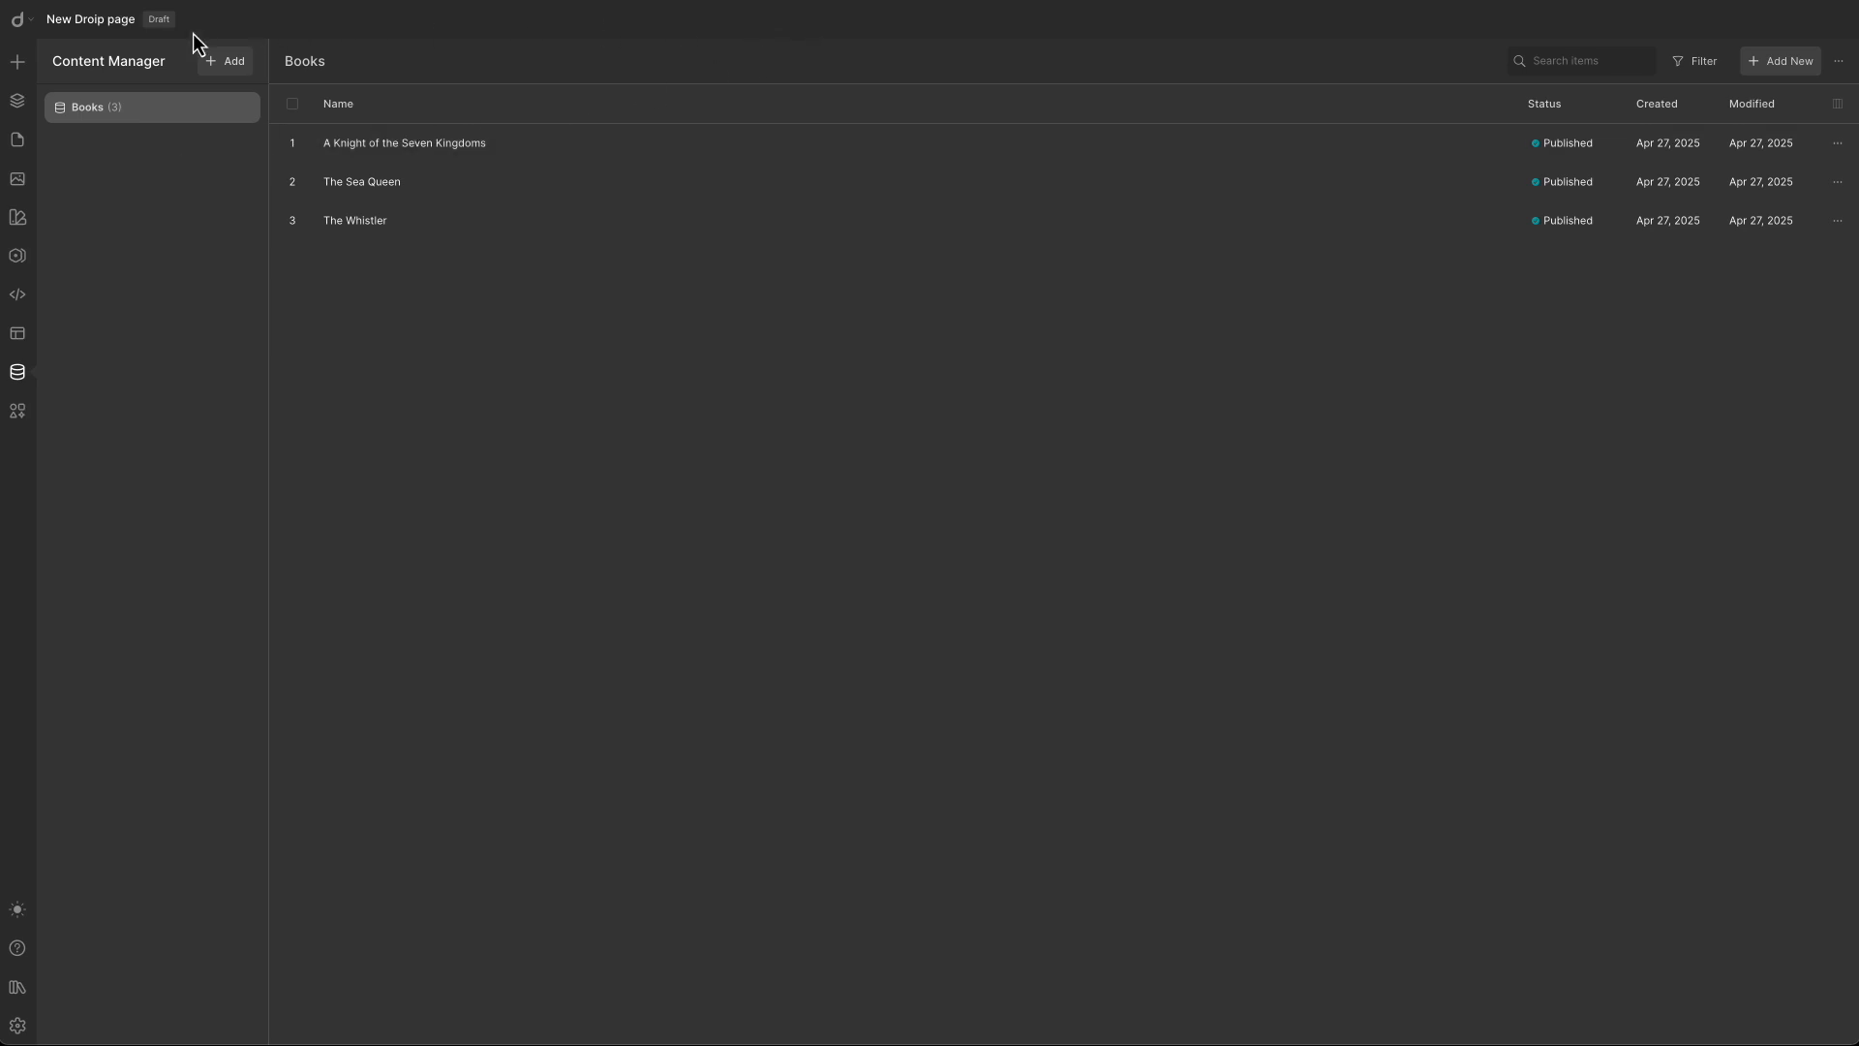
# Add a page template for the Post collection with post type Books, accepting its suggested name.
pyautogui.click(20, 64)
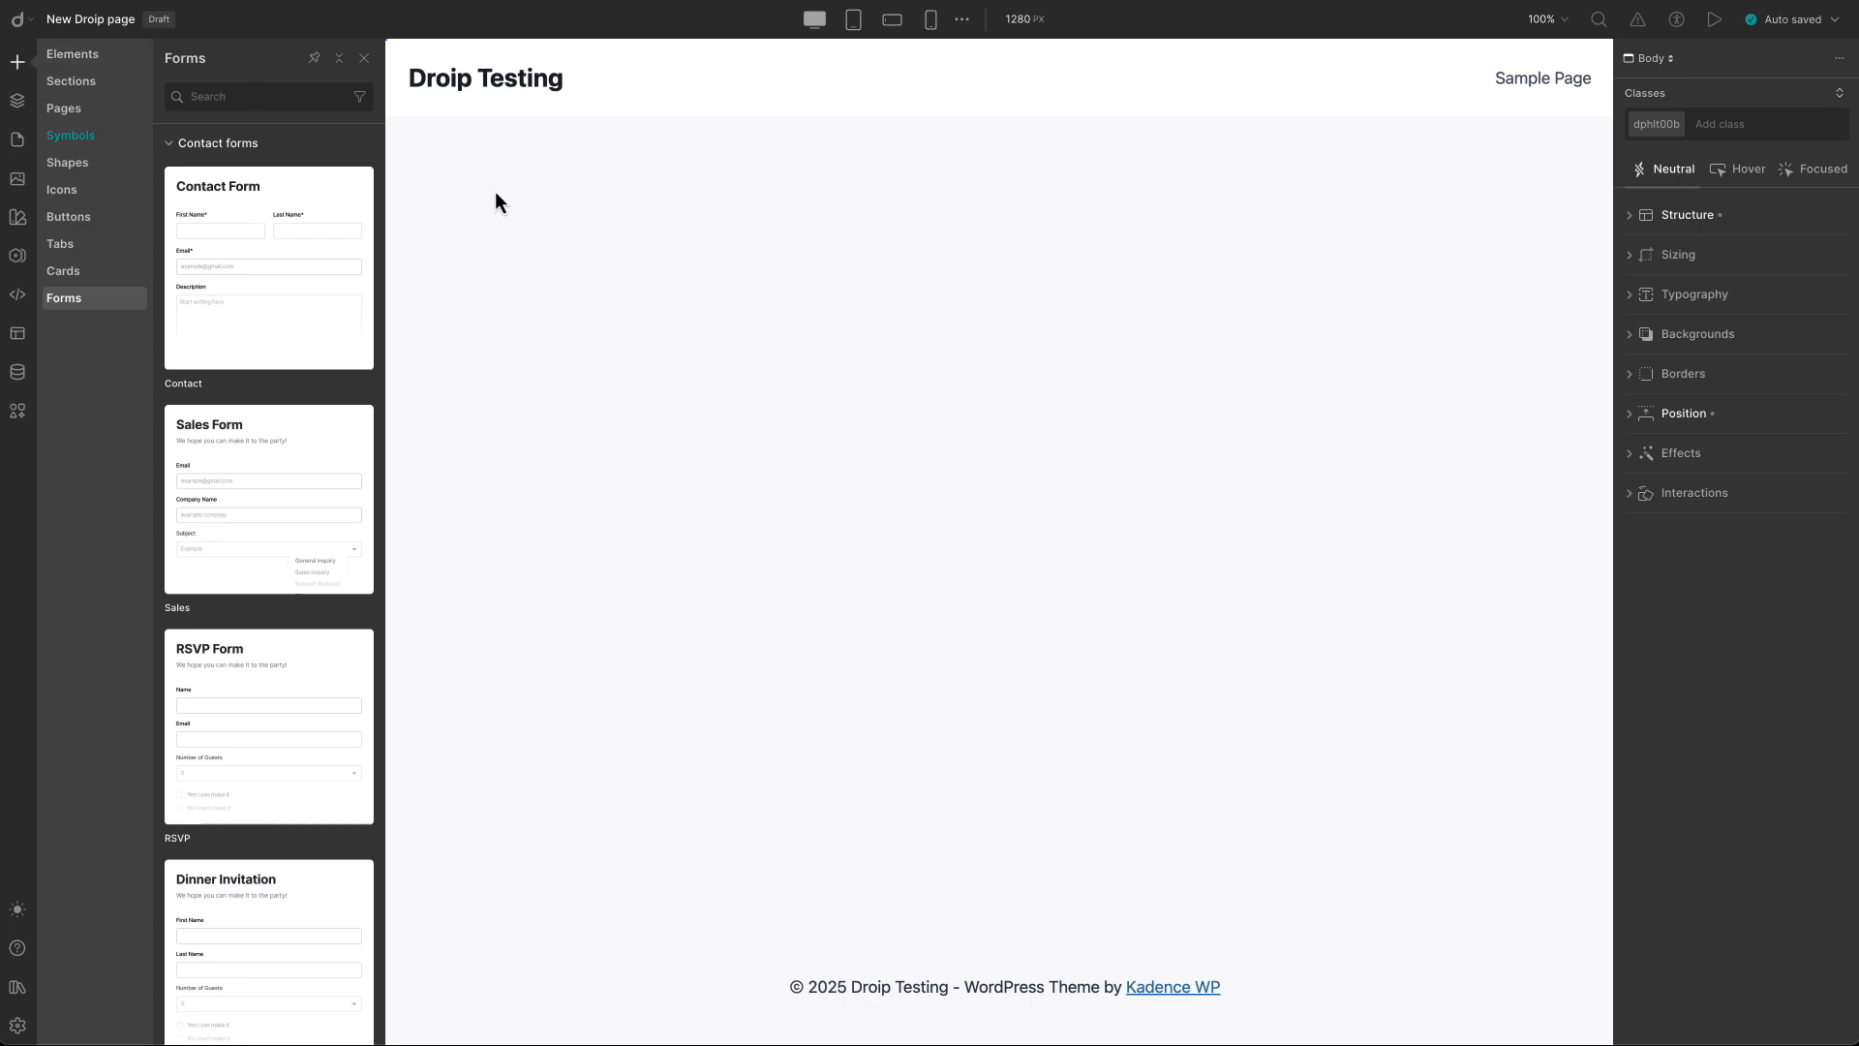
pyautogui.click(74, 112)
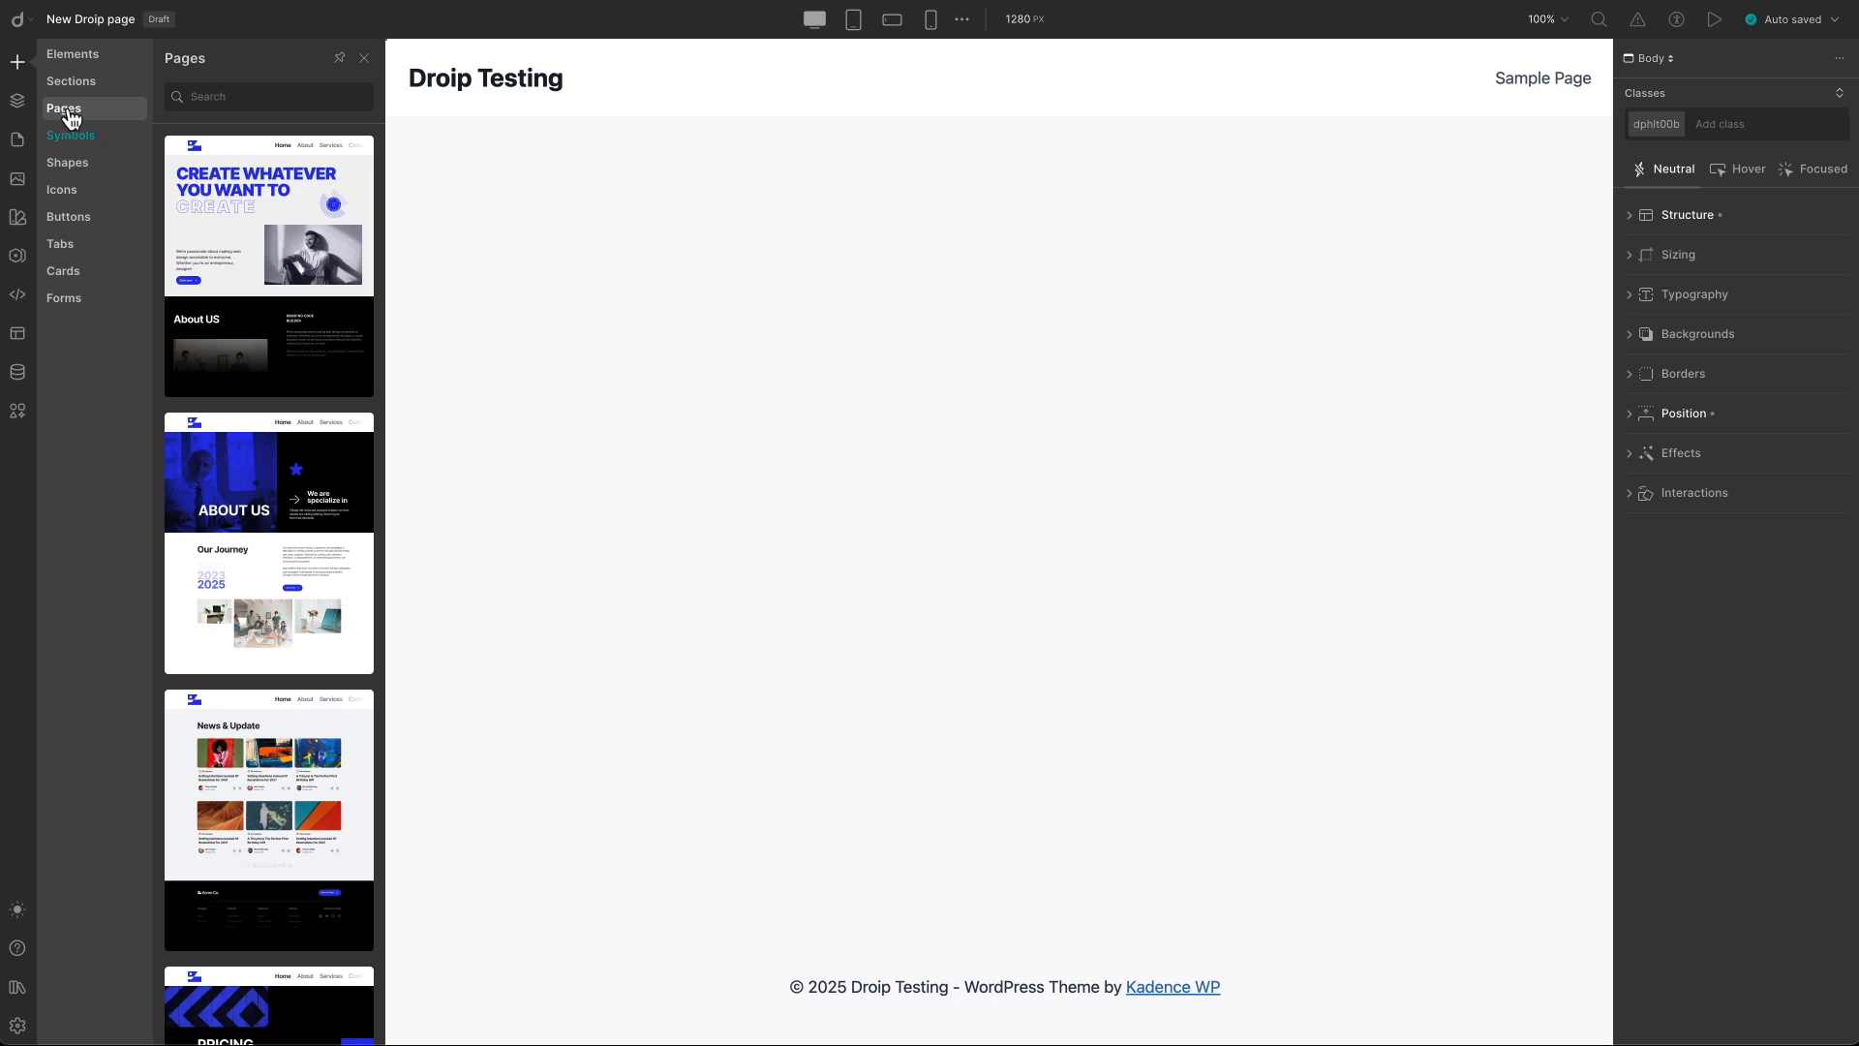
pyautogui.click(18, 143)
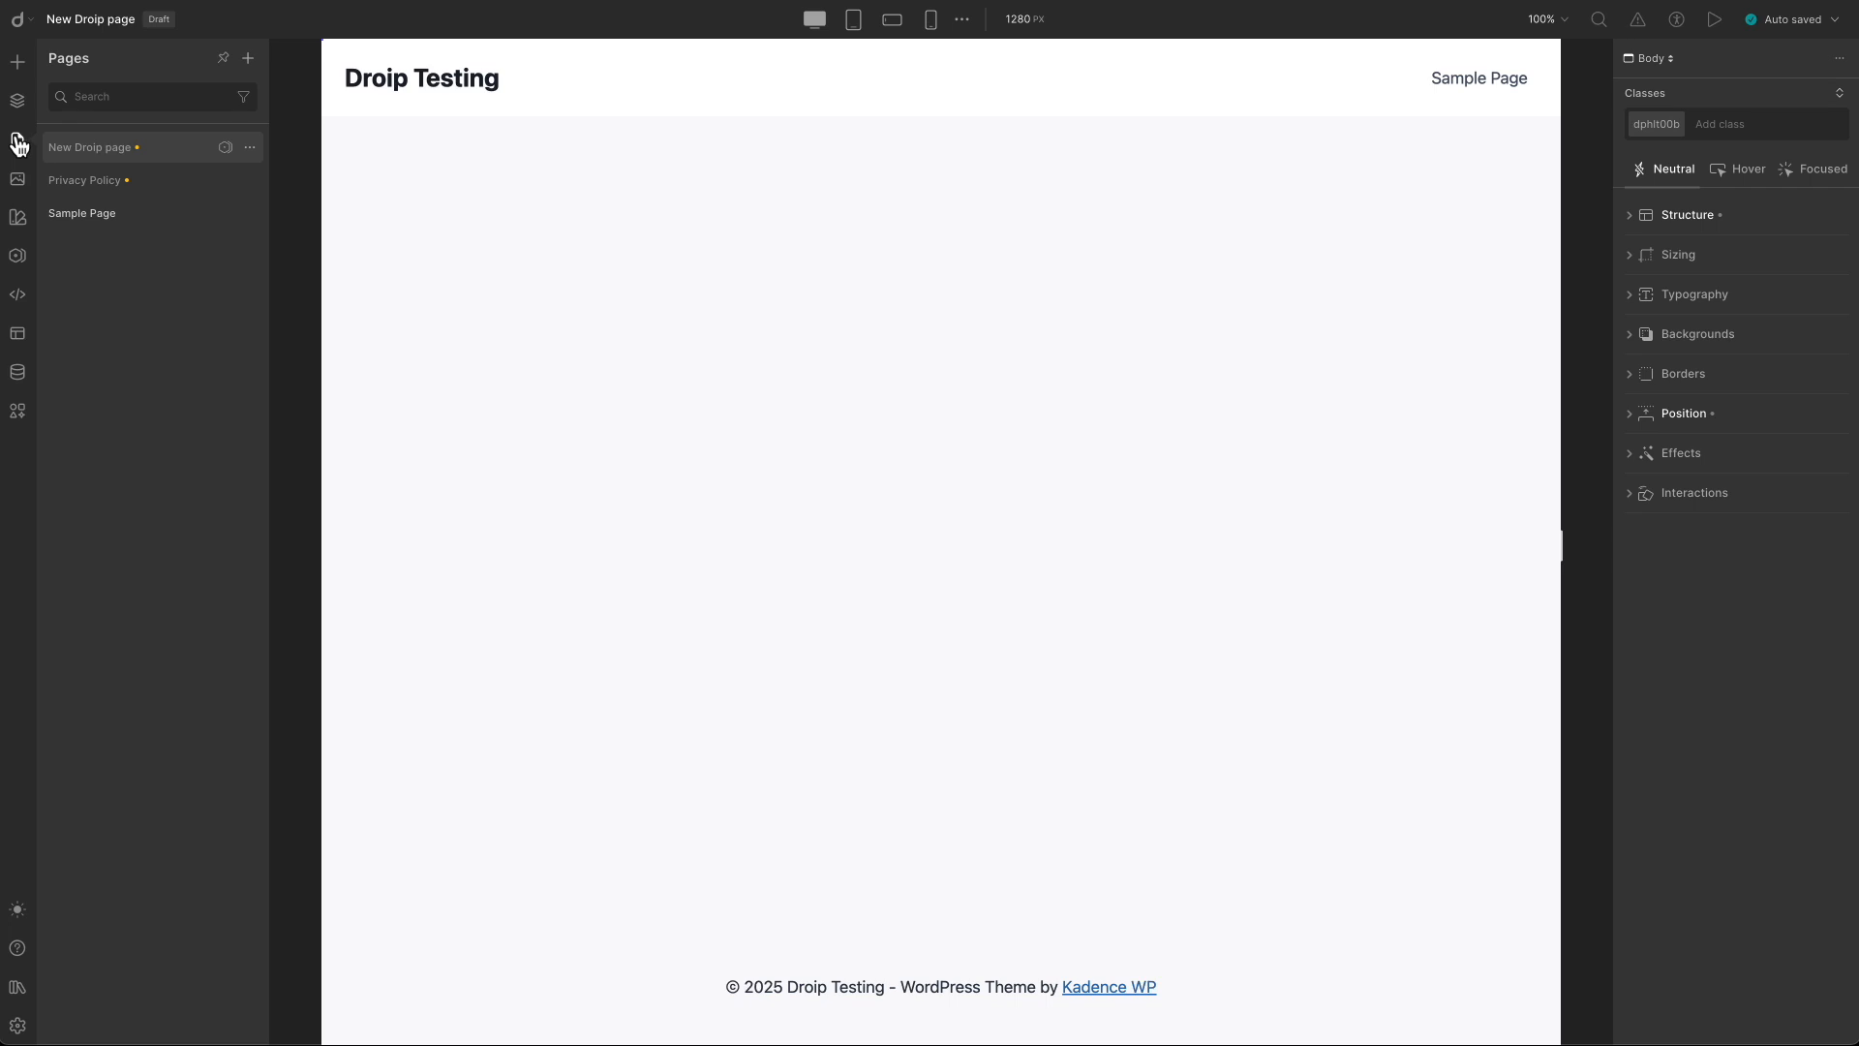
pyautogui.click(248, 60)
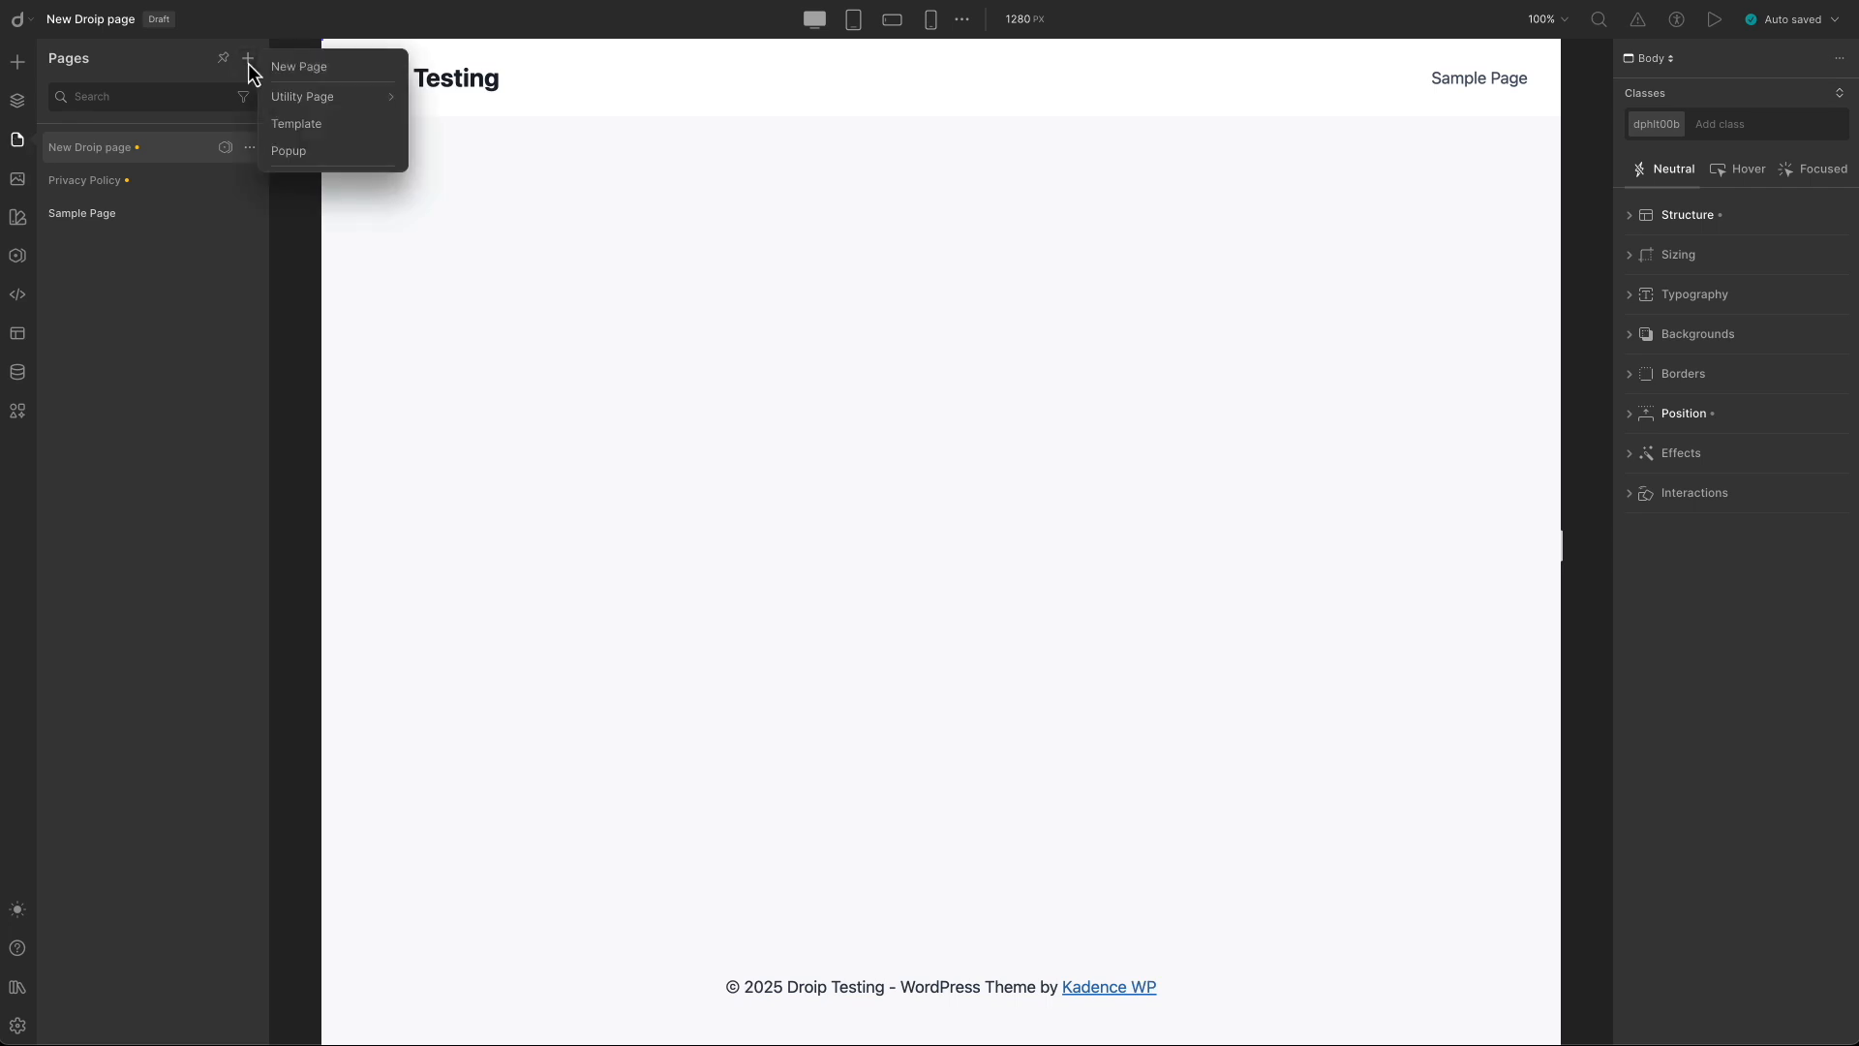
pyautogui.click(297, 126)
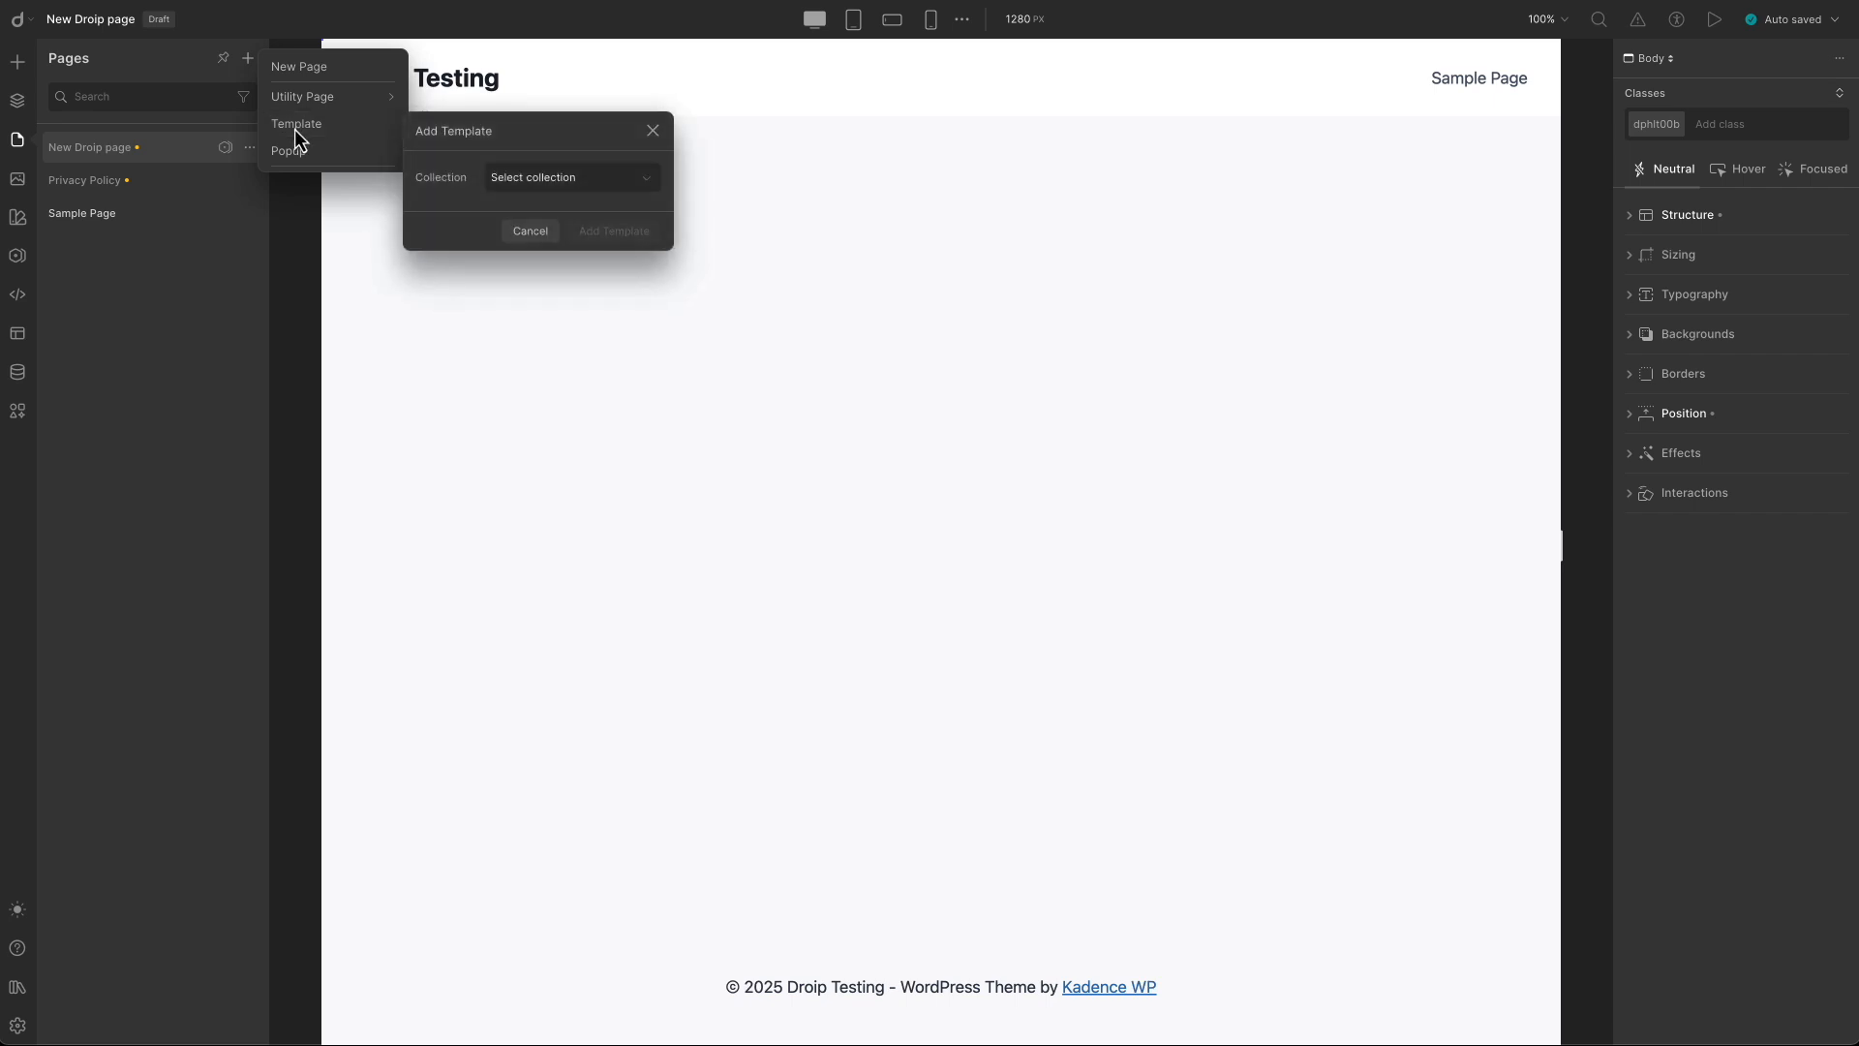
pyautogui.click(548, 182)
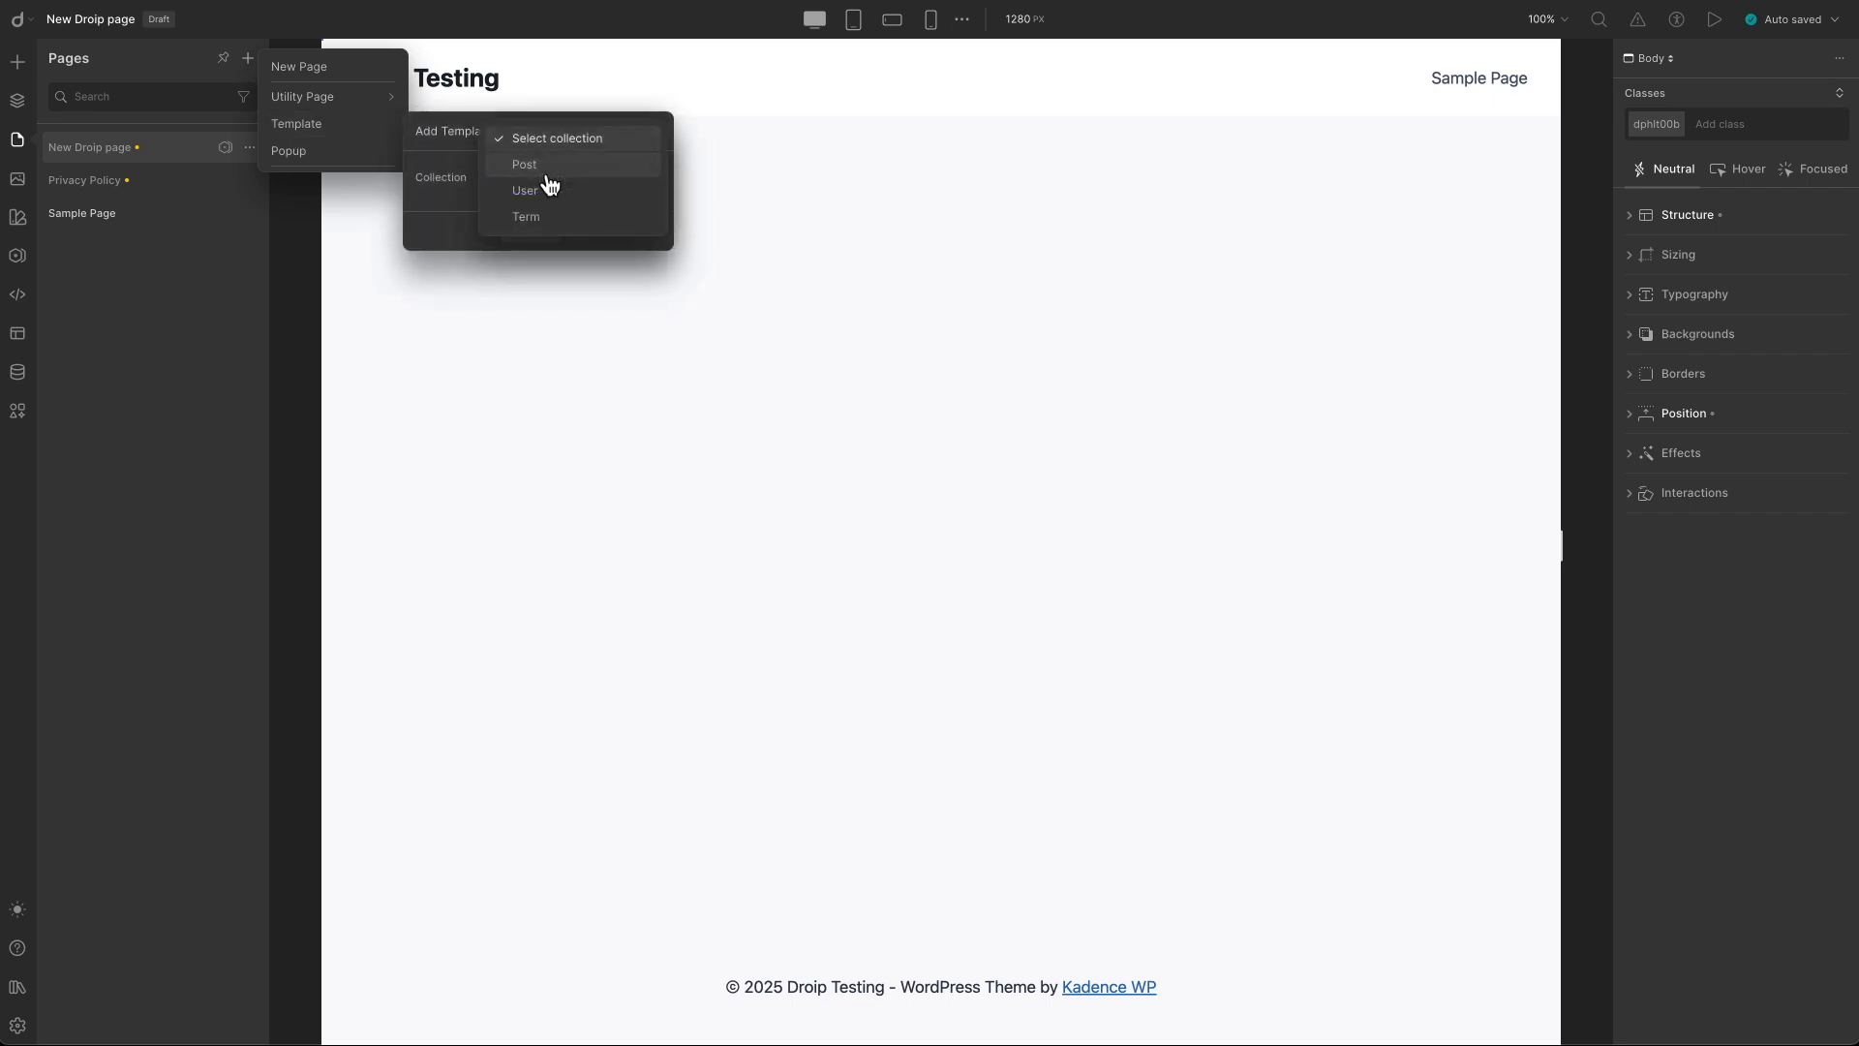
pyautogui.click(540, 170)
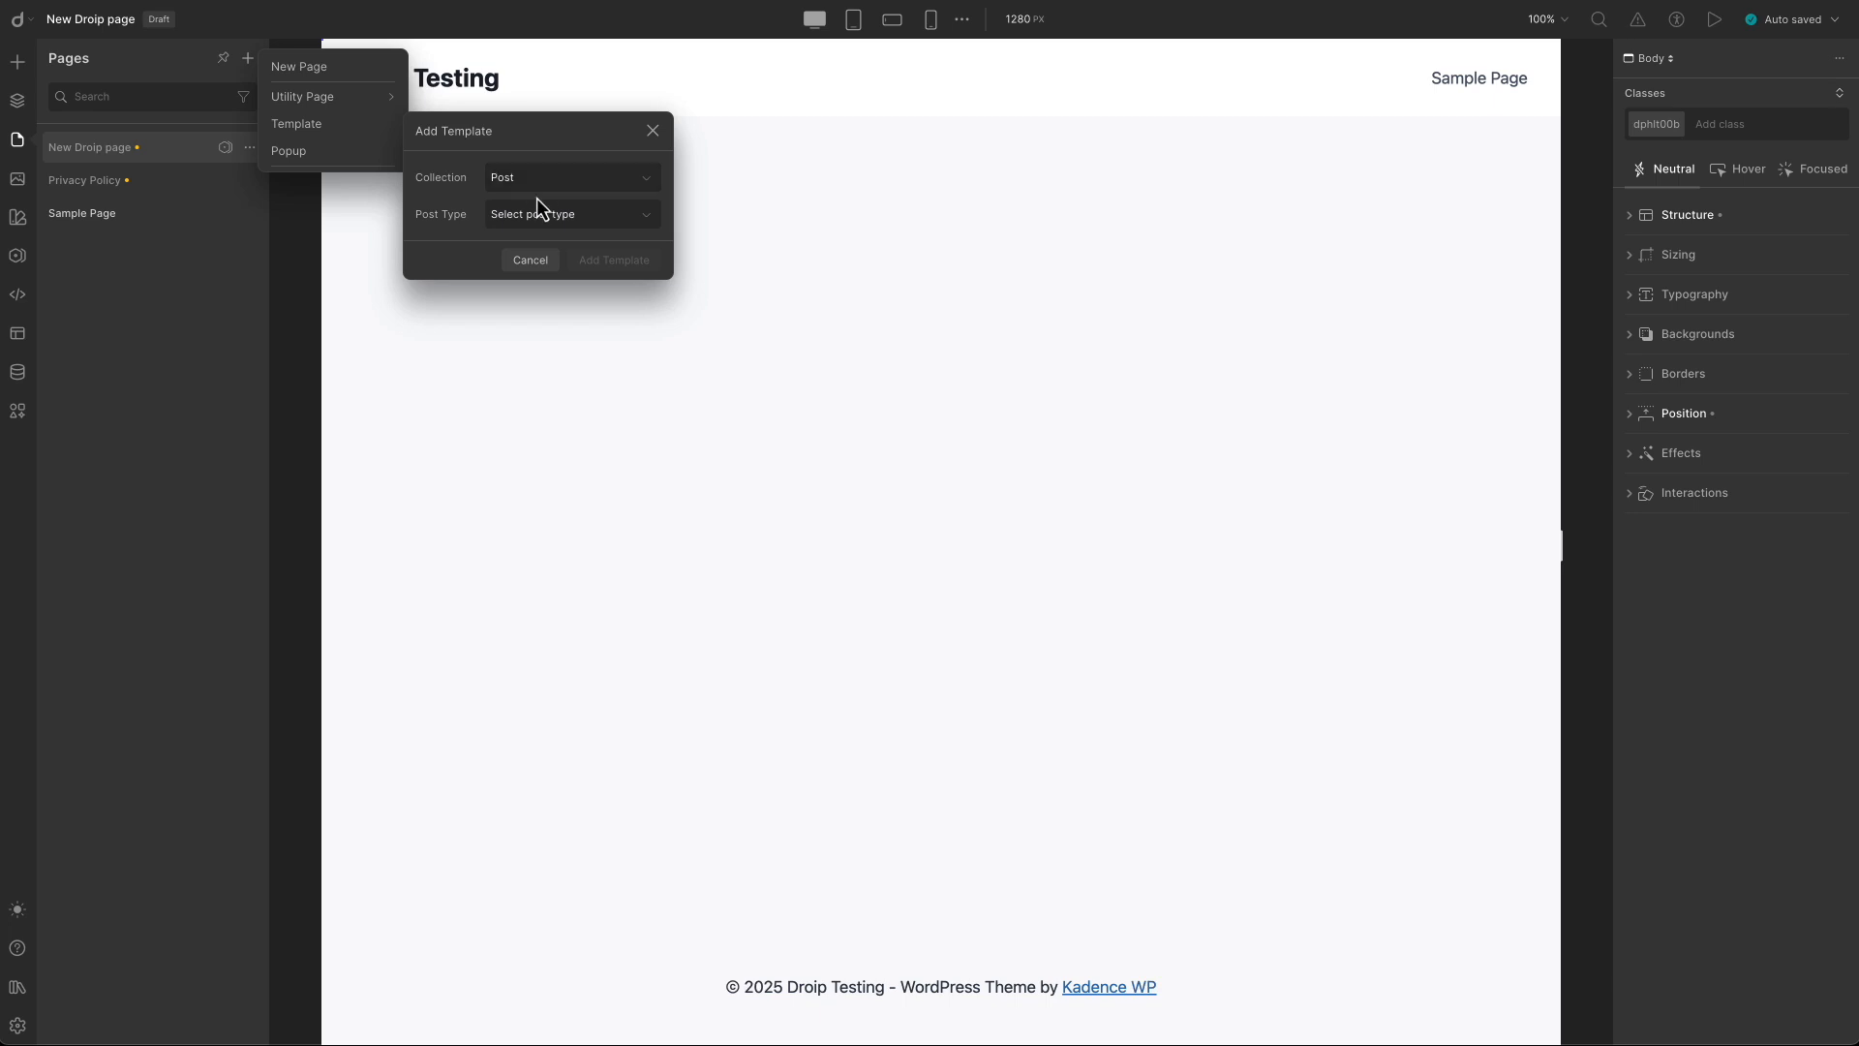
pyautogui.click(550, 220)
pyautogui.click(544, 261)
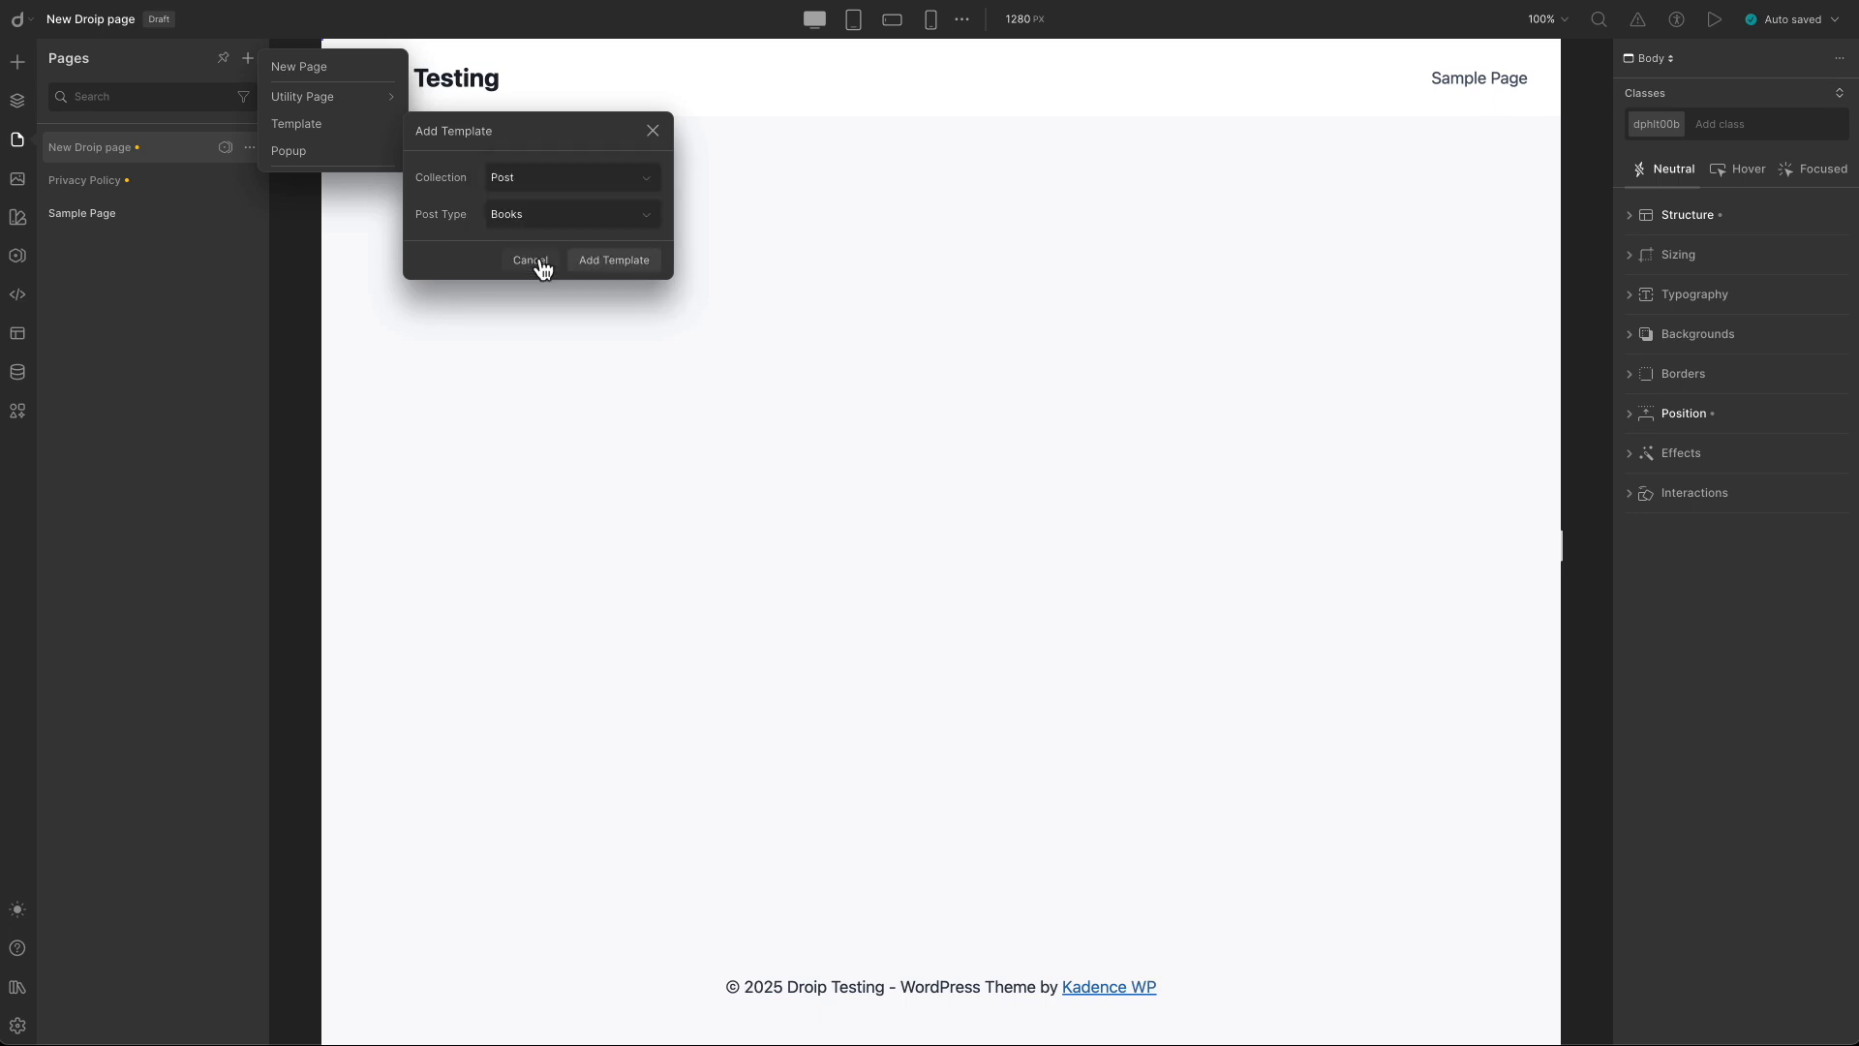
pyautogui.click(616, 262)
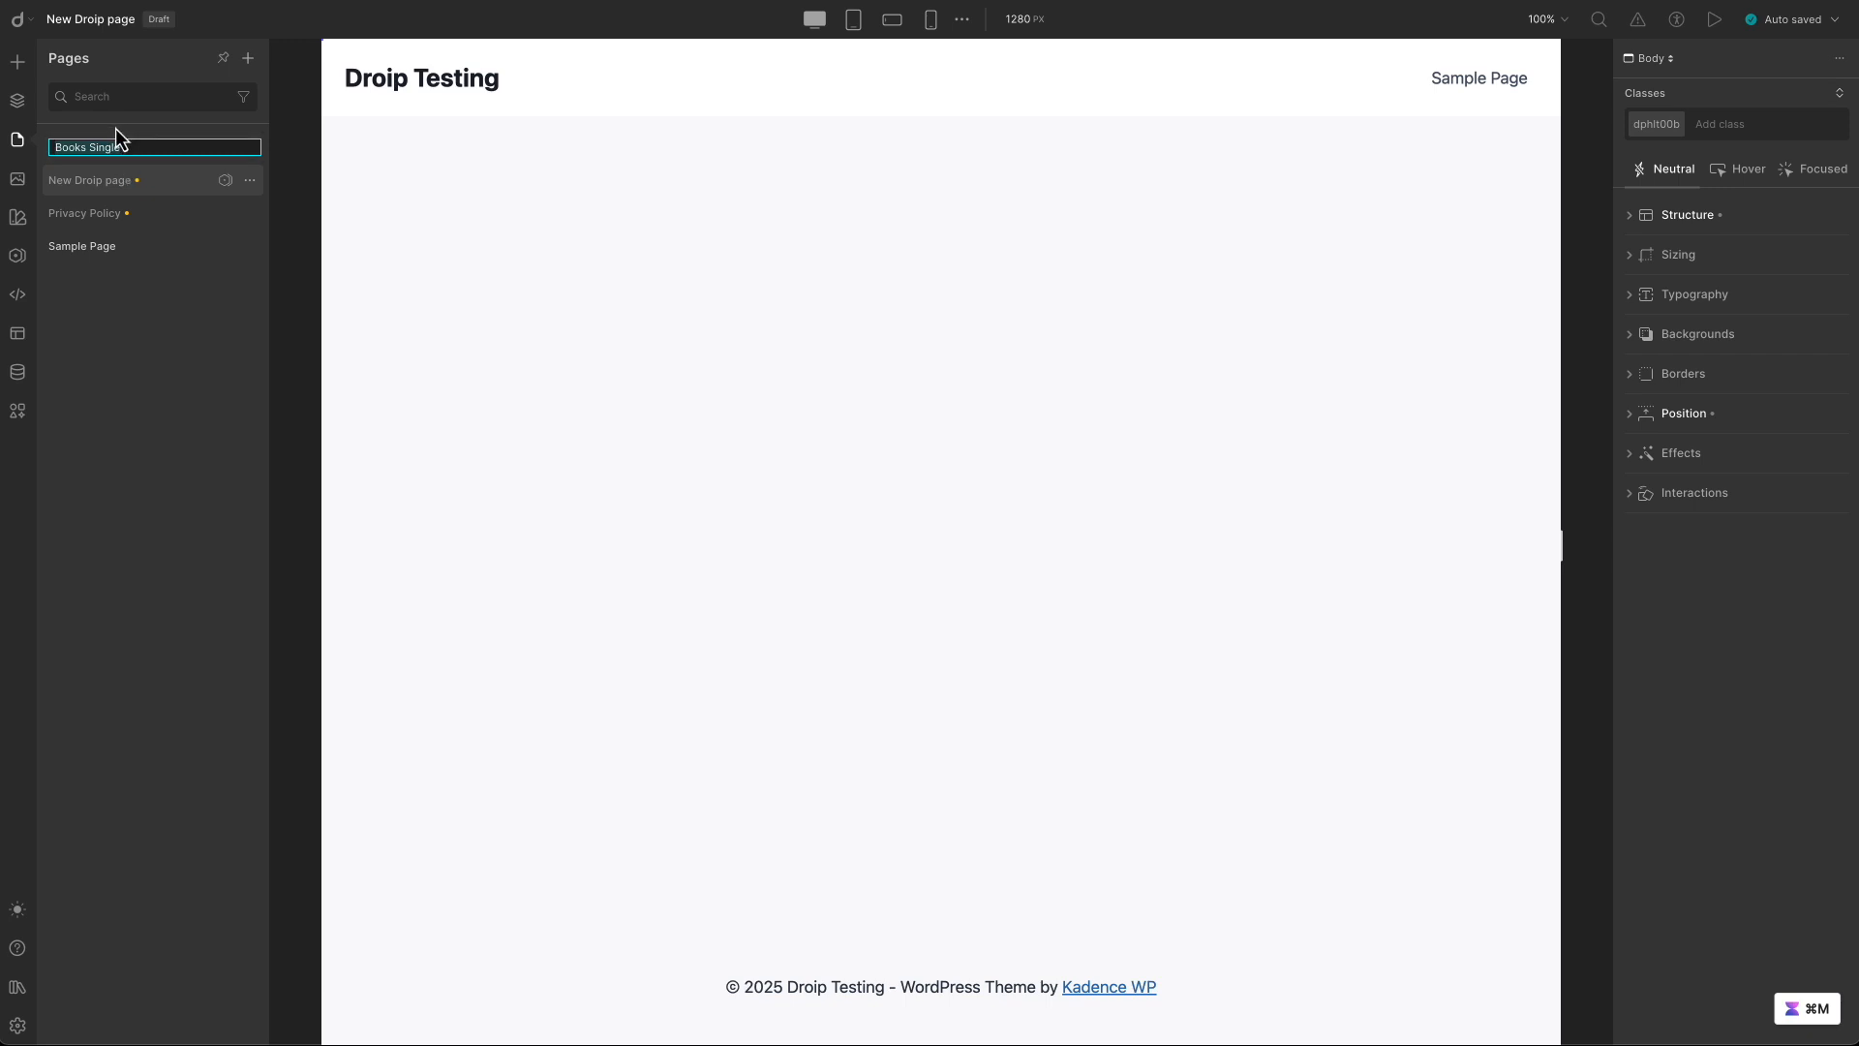
pyautogui.press('Return')
# Open the Books Single template and check which book items are available for its preview.
pyautogui.click(78, 156)
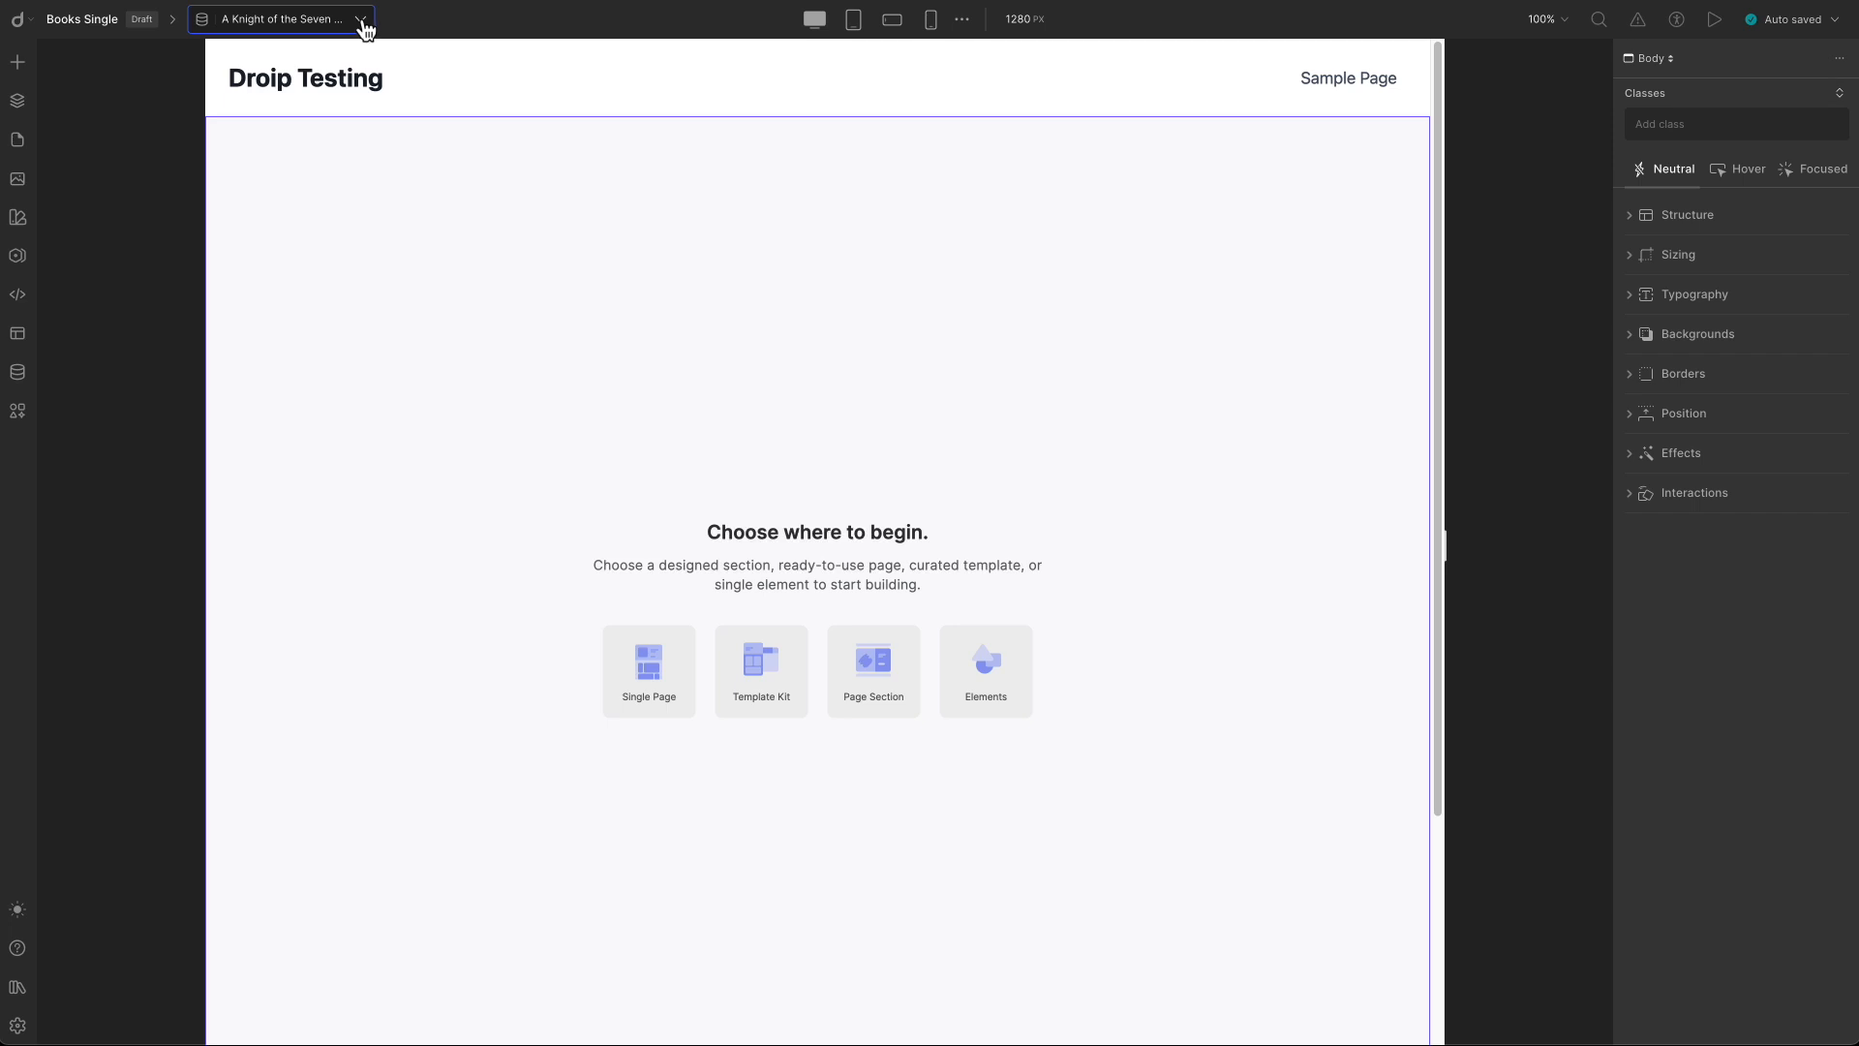
pyautogui.click(282, 19)
pyautogui.click(548, 383)
# Add a Section layout element to the empty Books Single template.
pyautogui.click(19, 64)
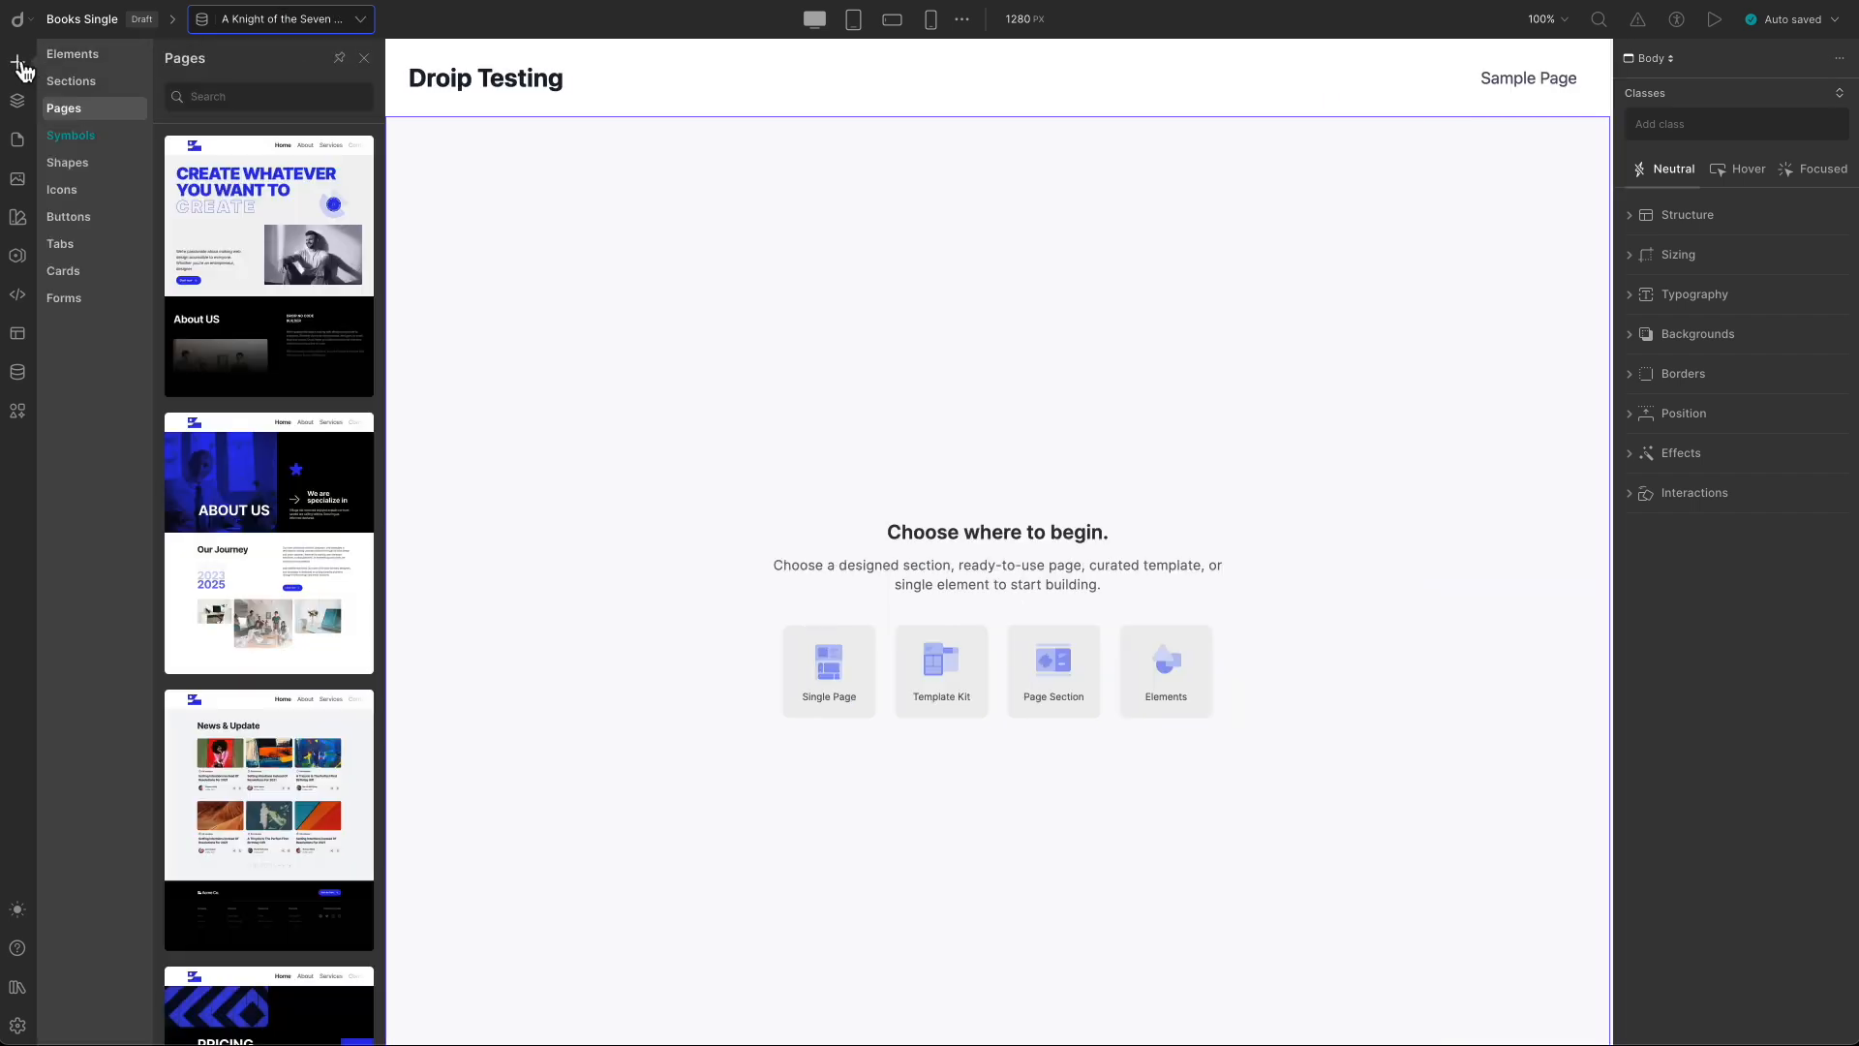
pyautogui.click(72, 55)
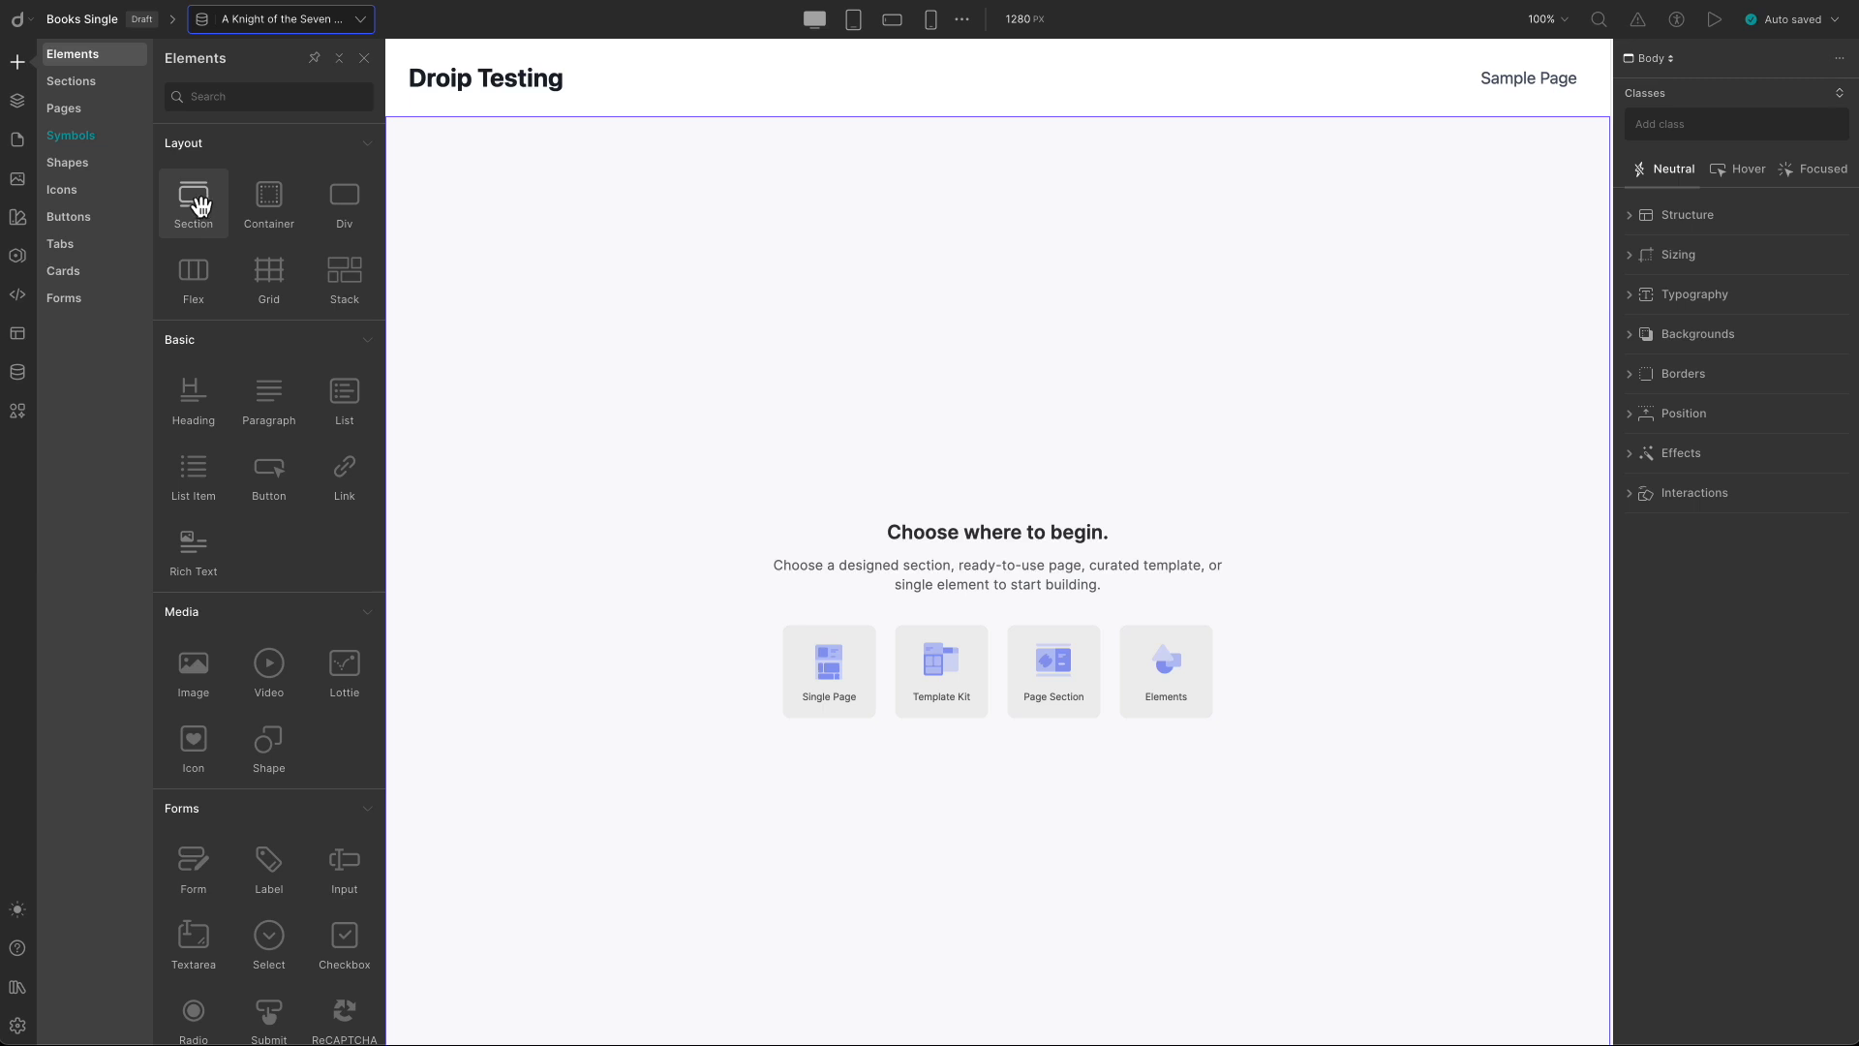
pyautogui.click(200, 205)
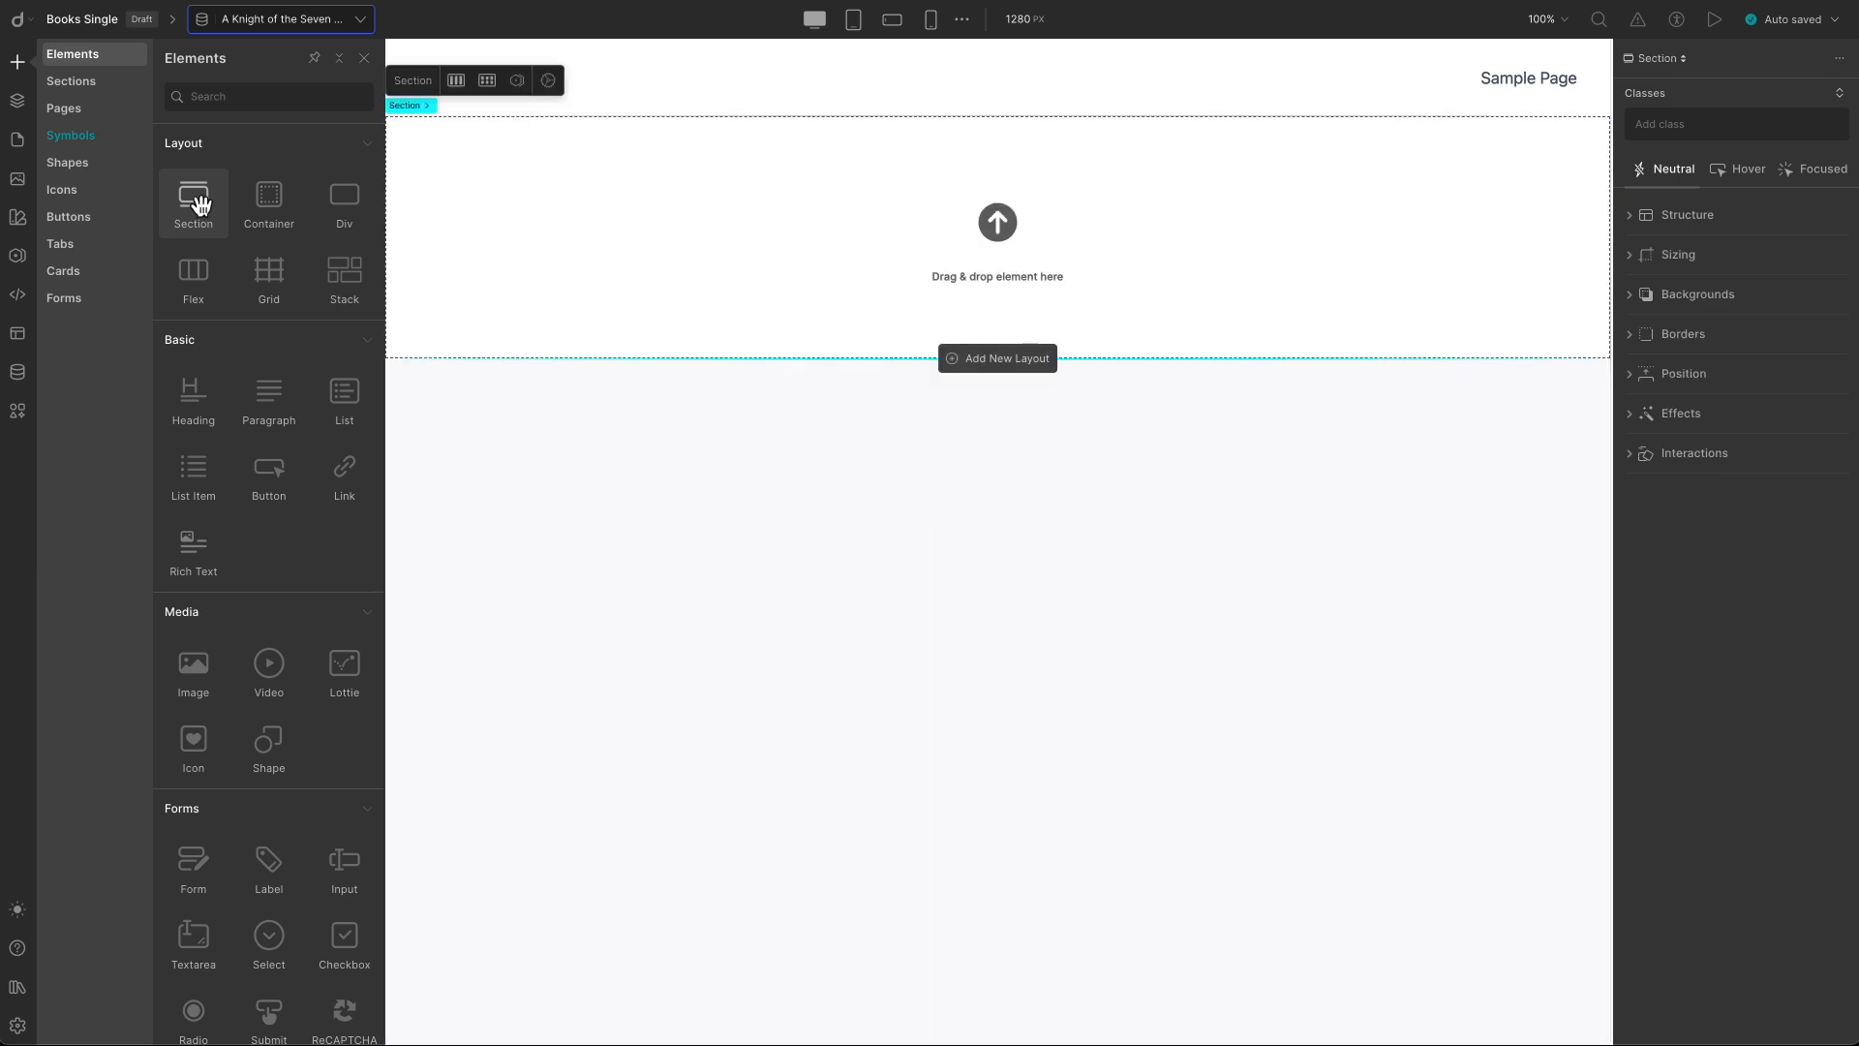
# Set the section's left and right margins to Auto.
pyautogui.click(1637, 217)
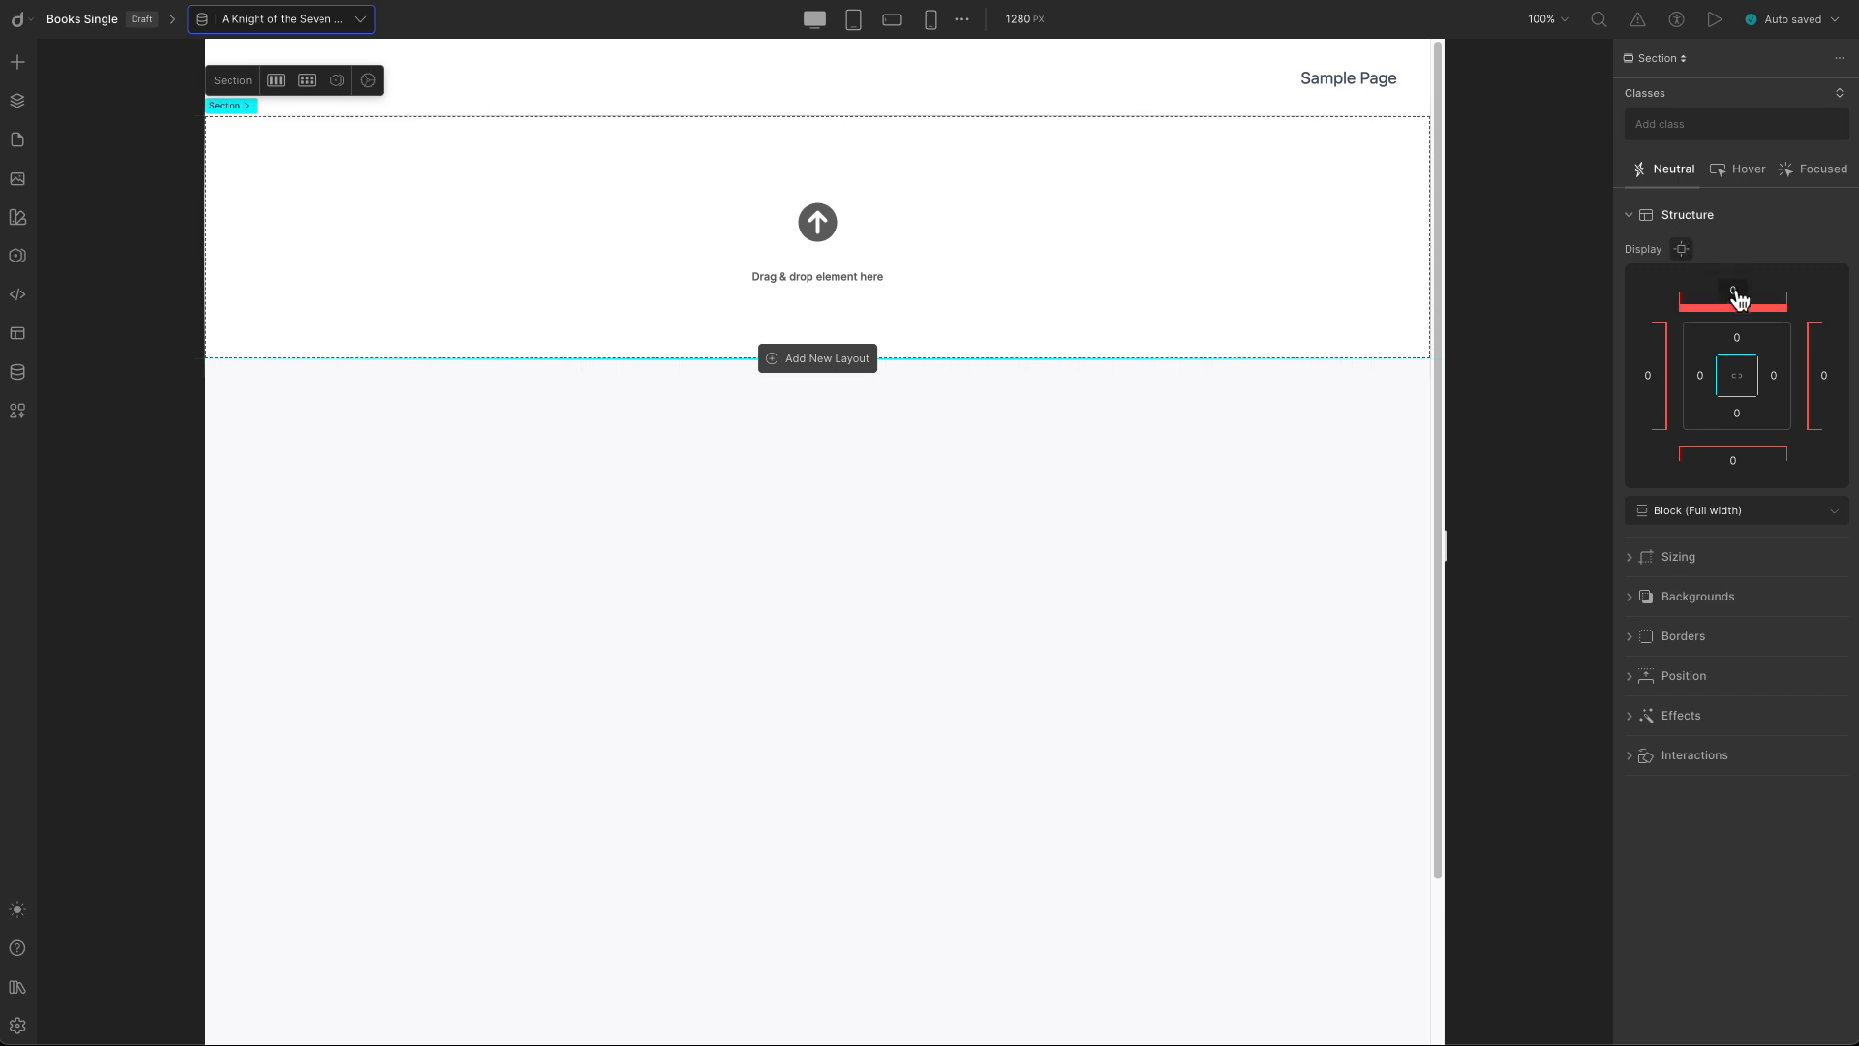
pyautogui.click(1650, 380)
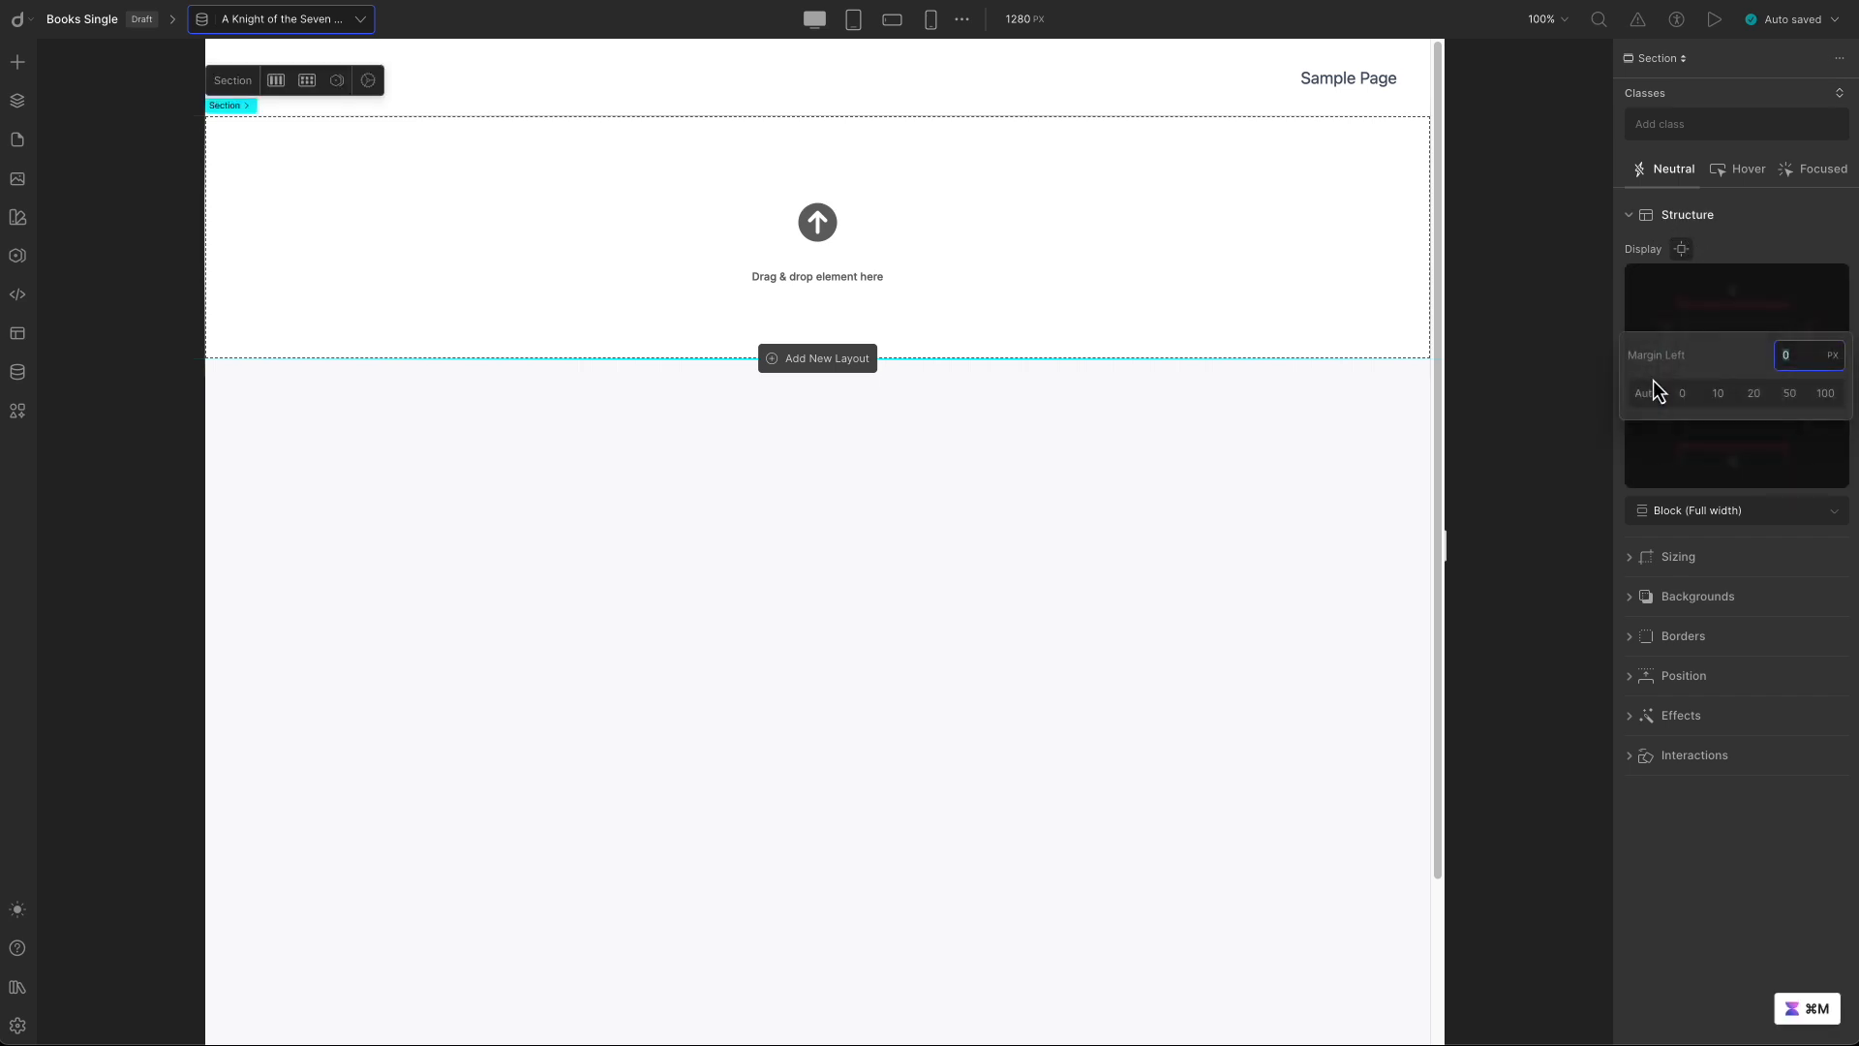
pyautogui.click(1652, 395)
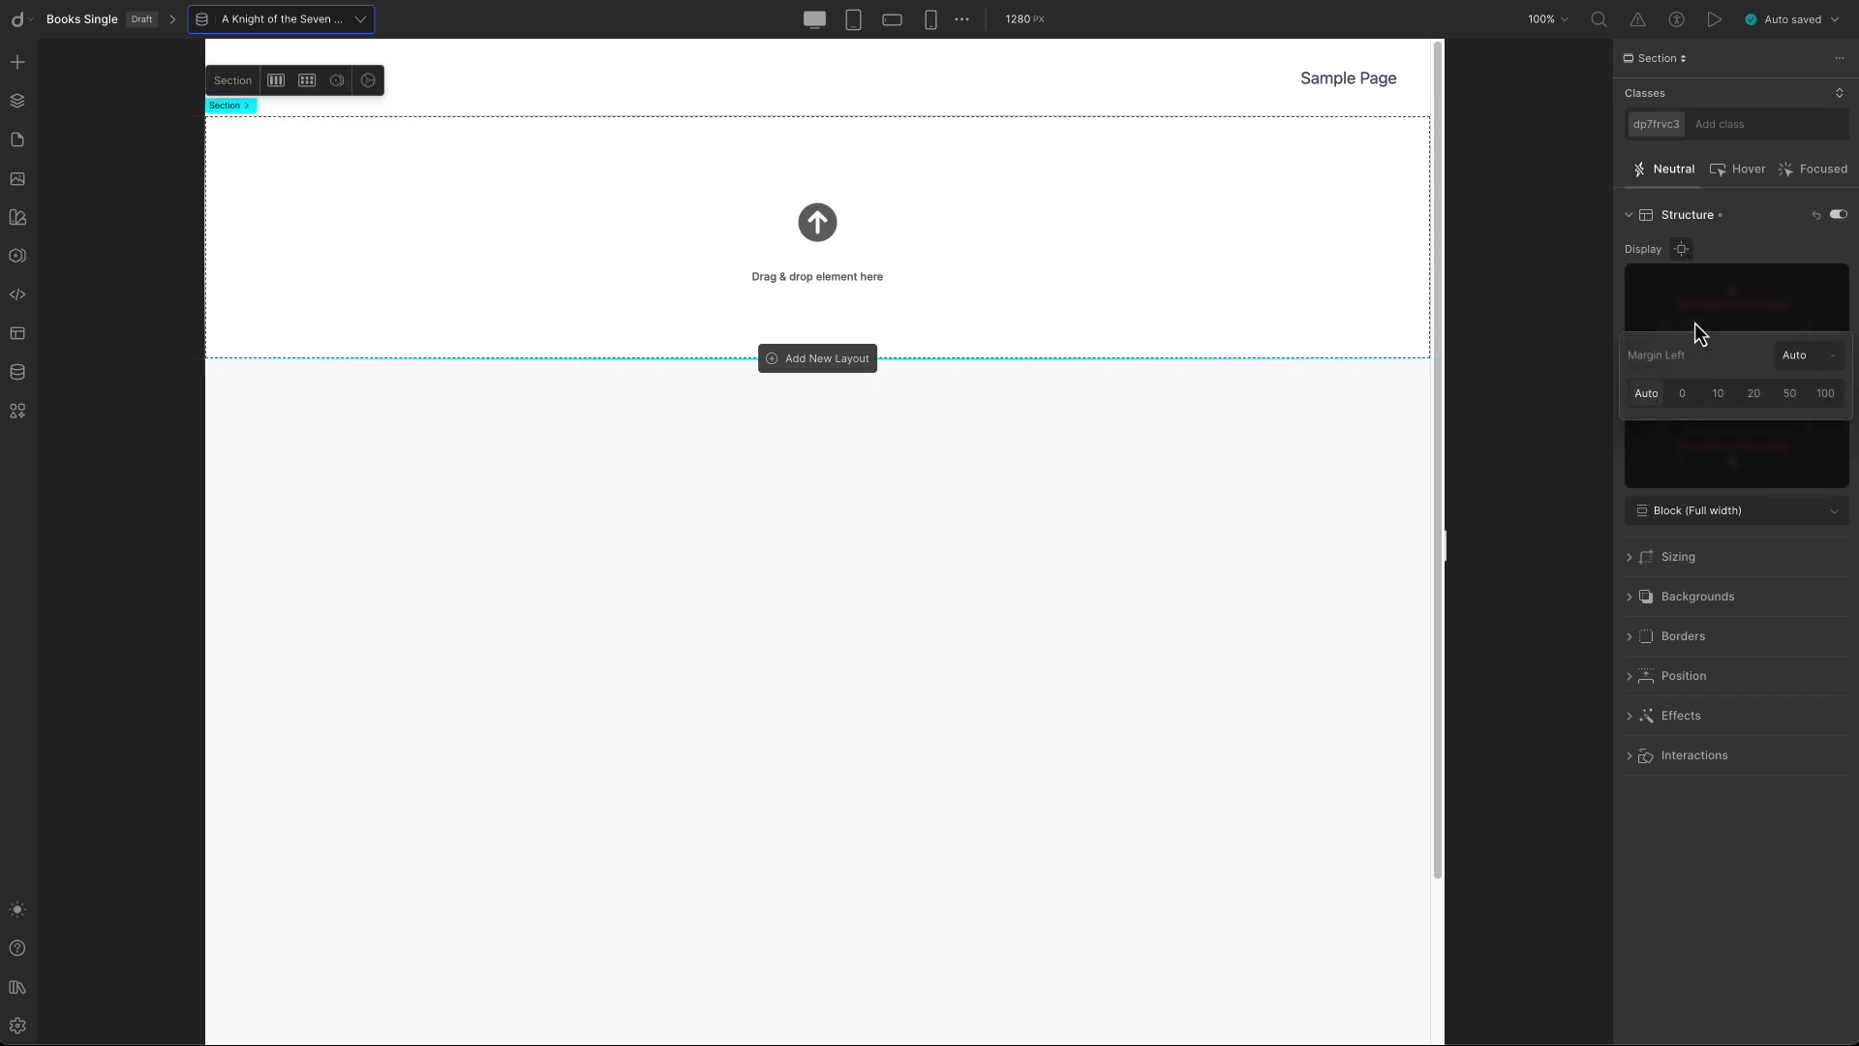
pyautogui.click(1820, 387)
pyautogui.click(1650, 395)
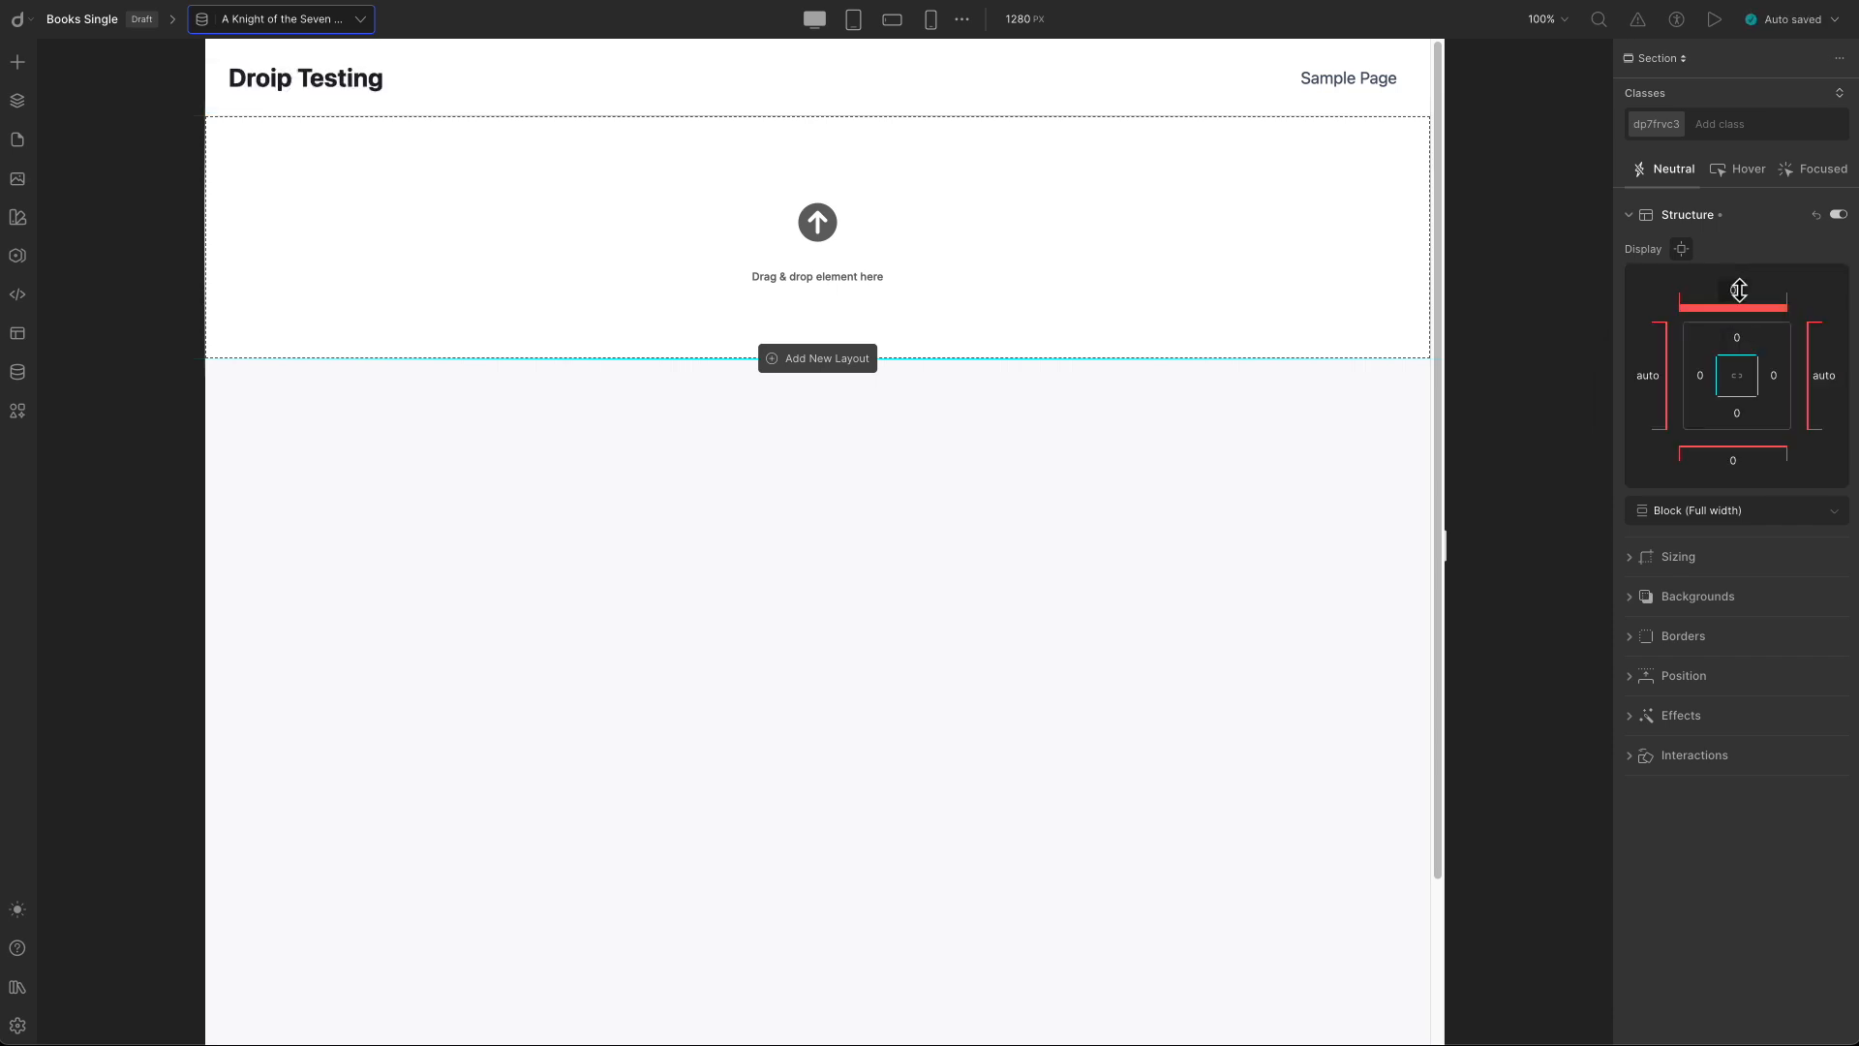
# Set the section's top and bottom margins to 50 px.
pyautogui.click(1739, 291)
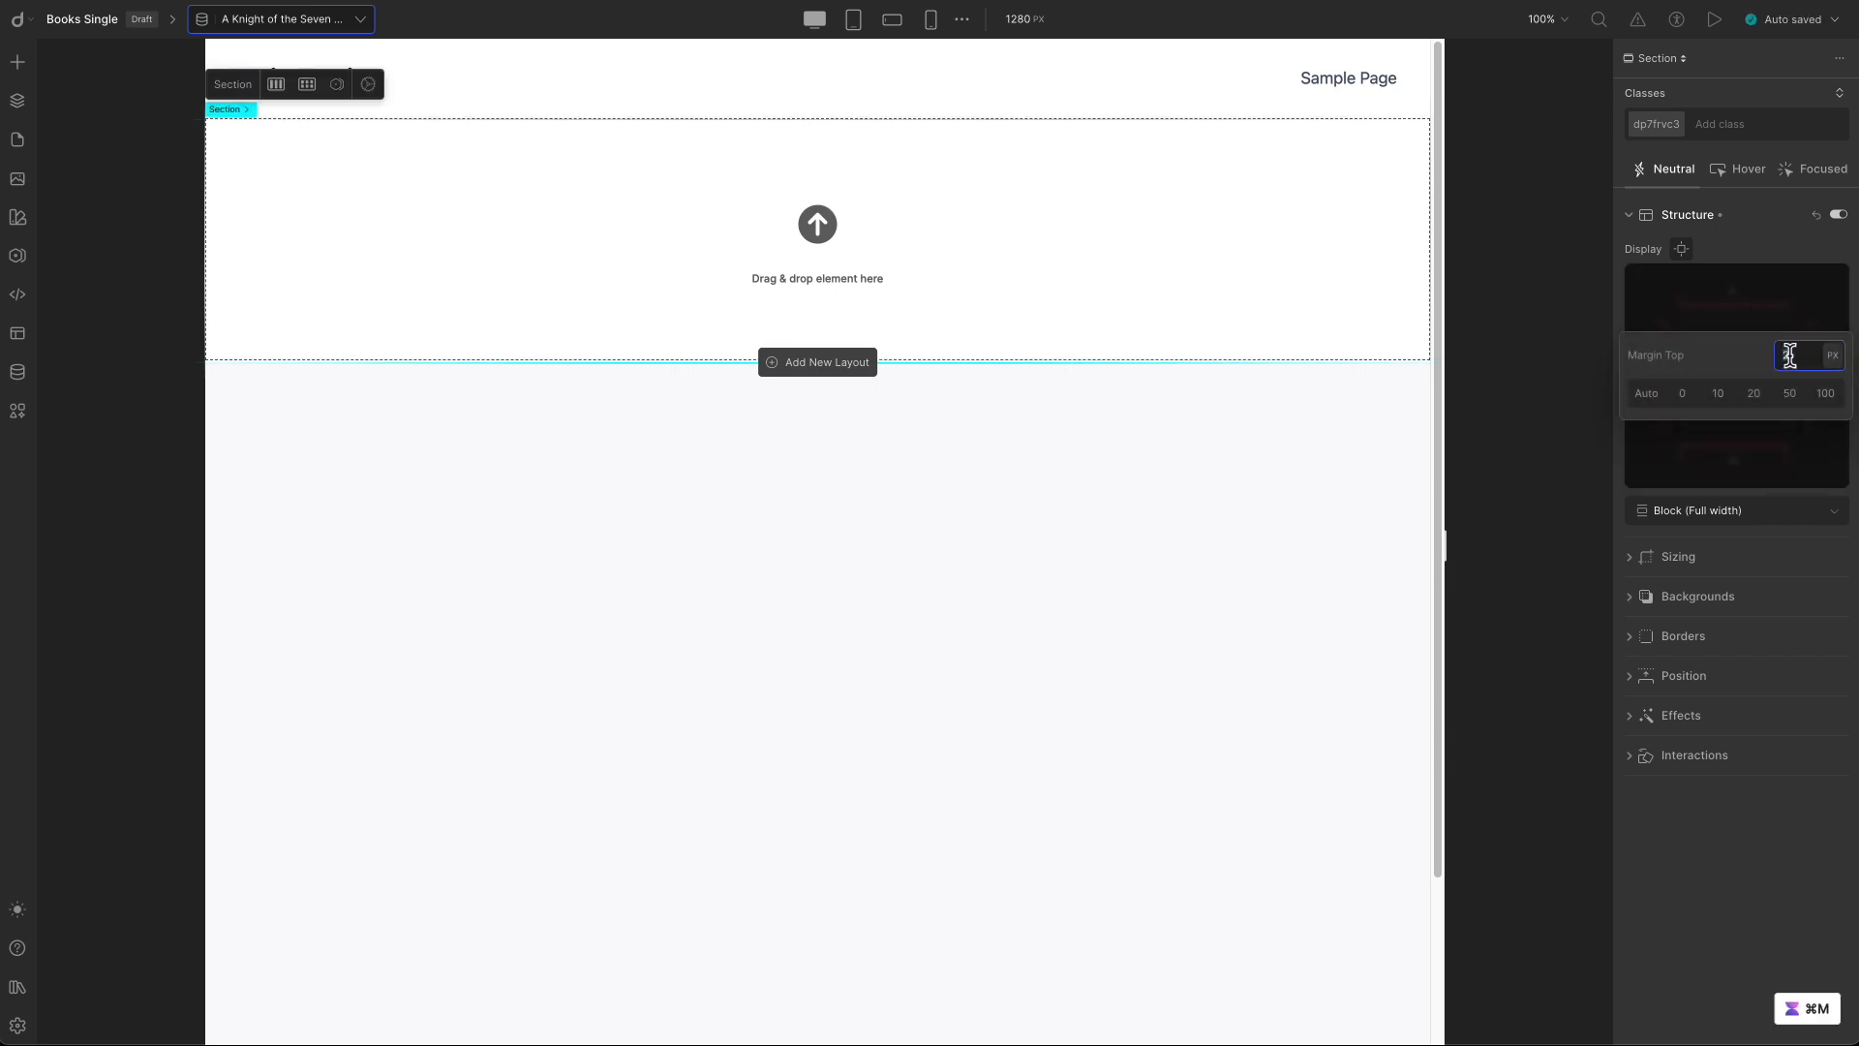
pyautogui.write('50')
pyautogui.press('Return')
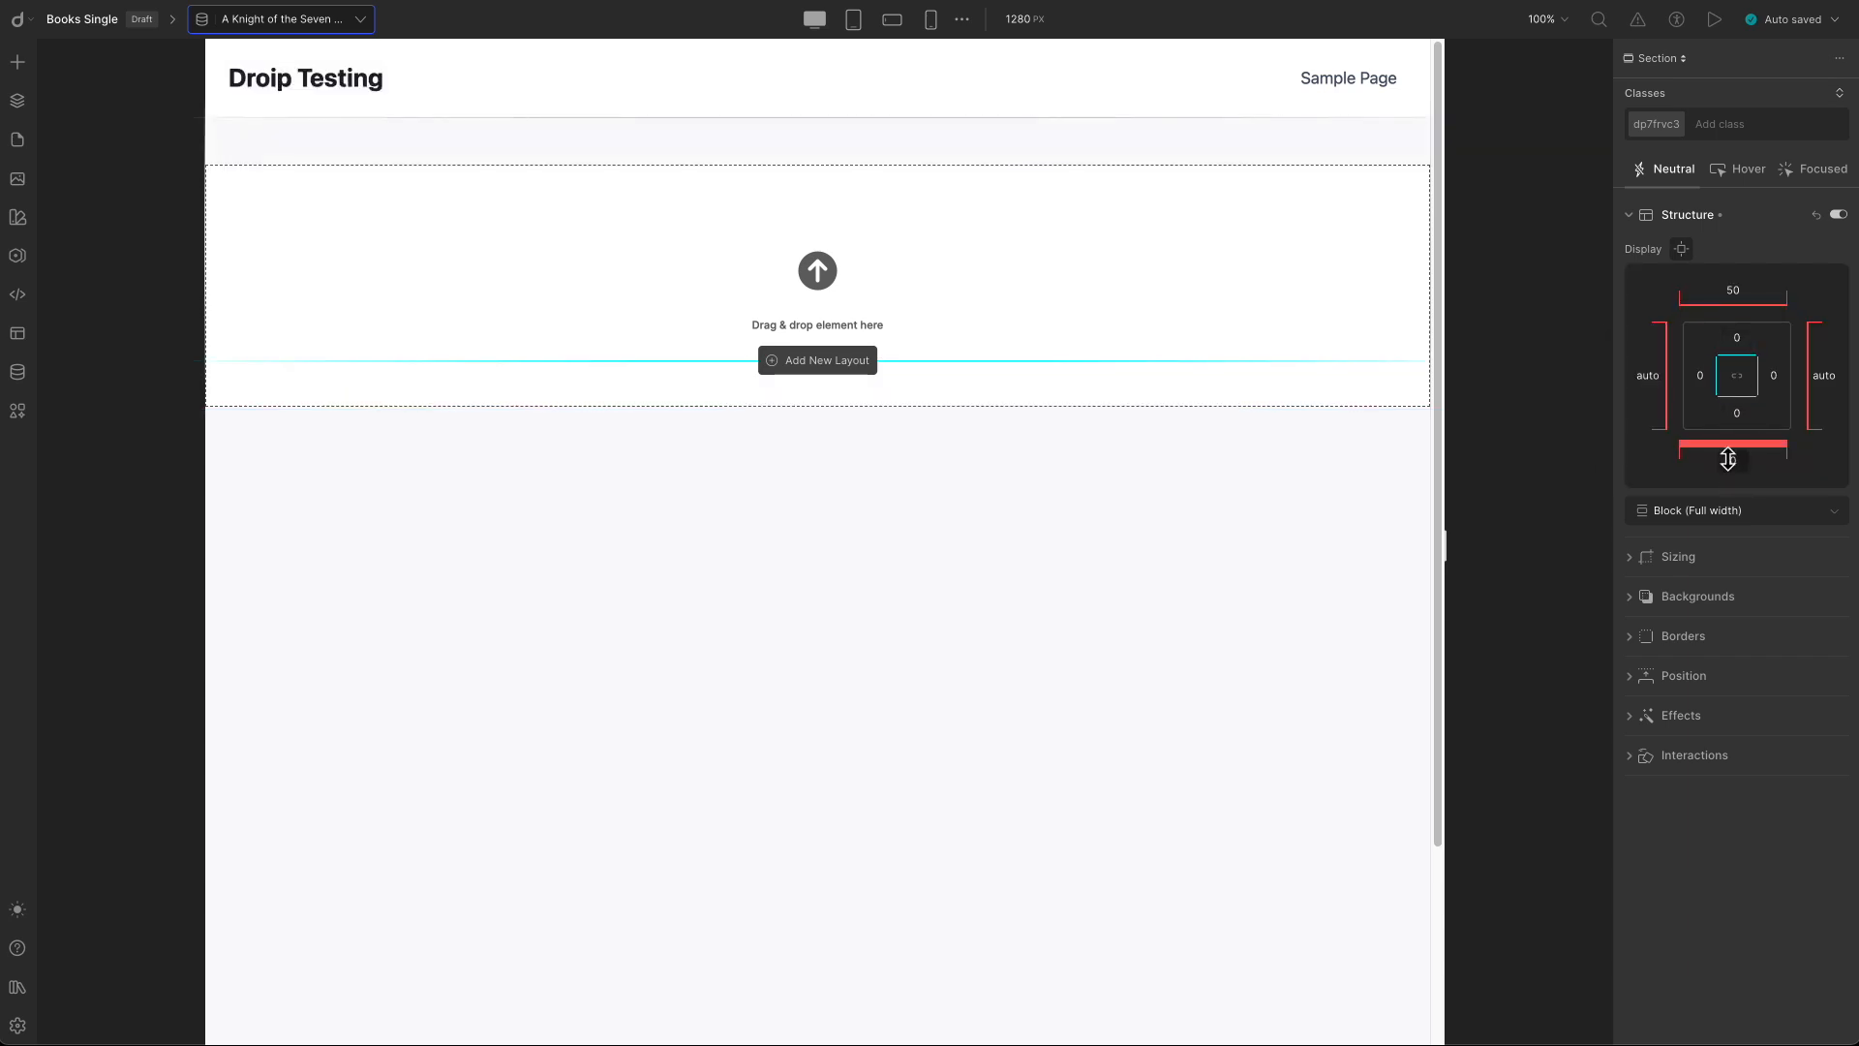
pyautogui.click(1732, 455)
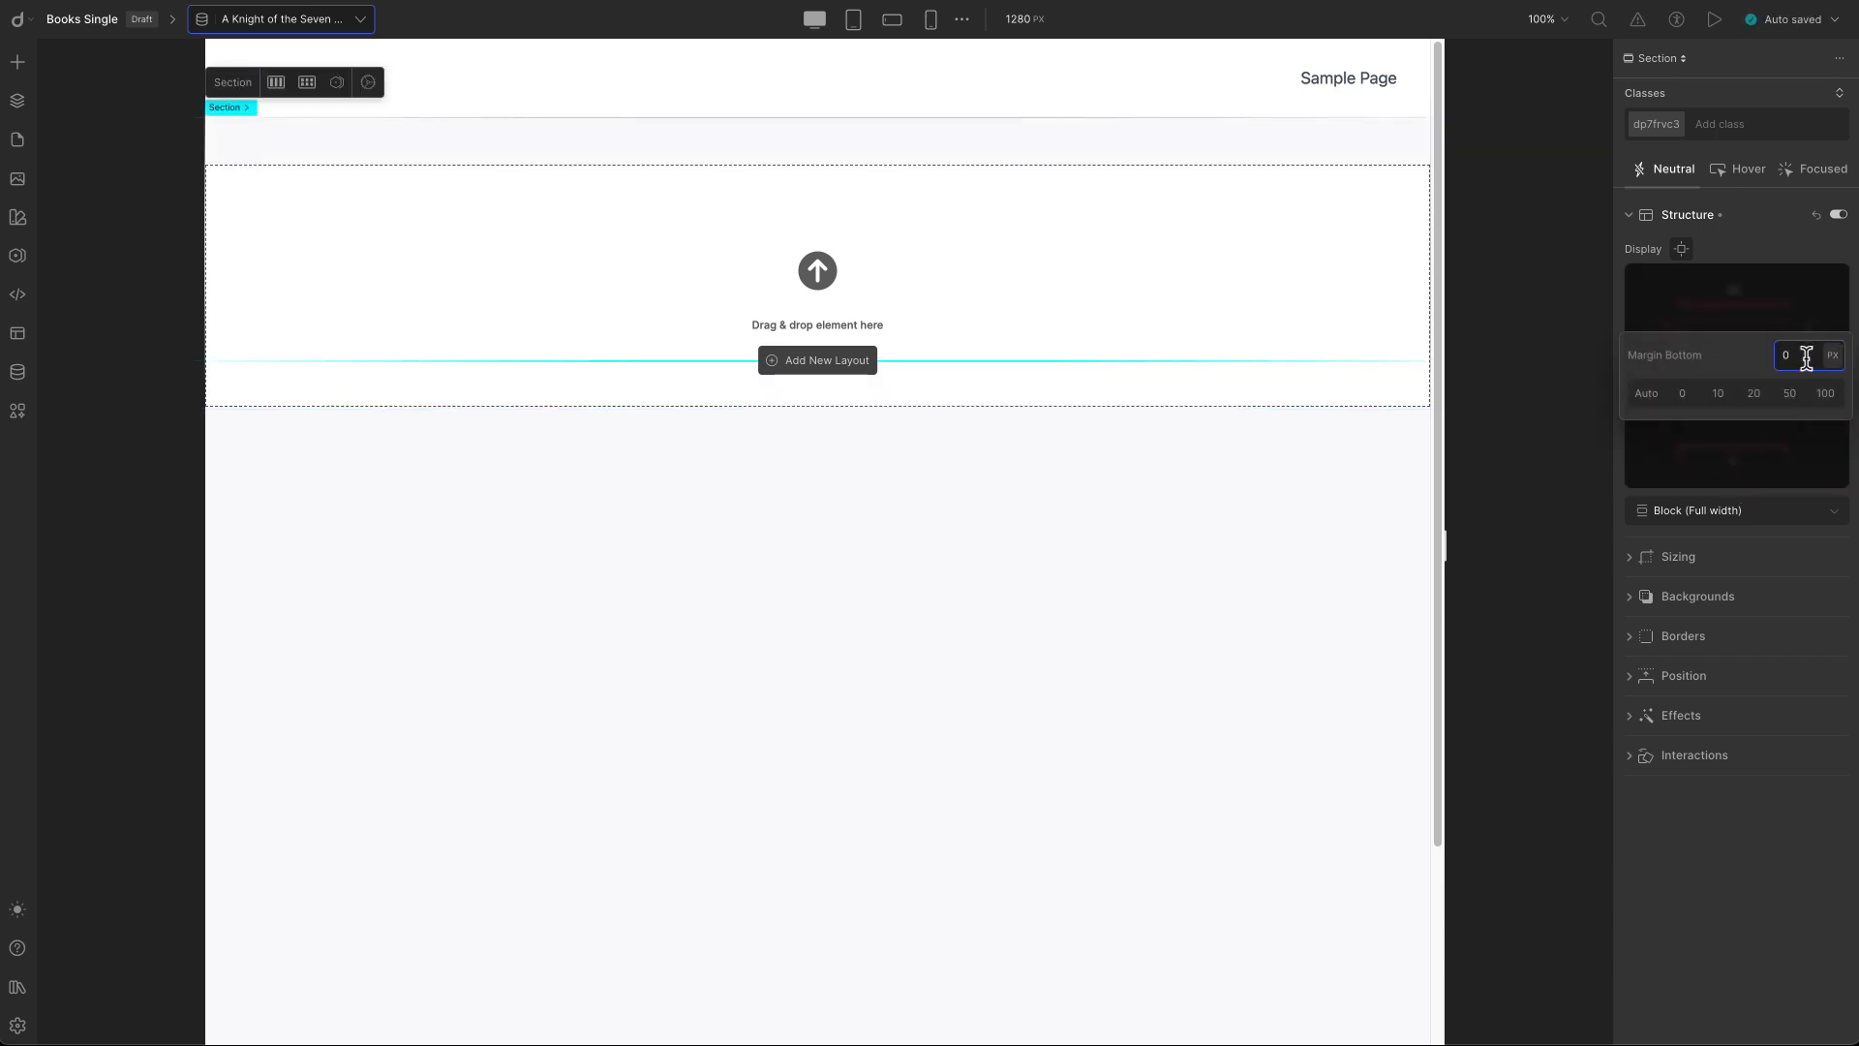
pyautogui.write('50')
pyautogui.press('Return')
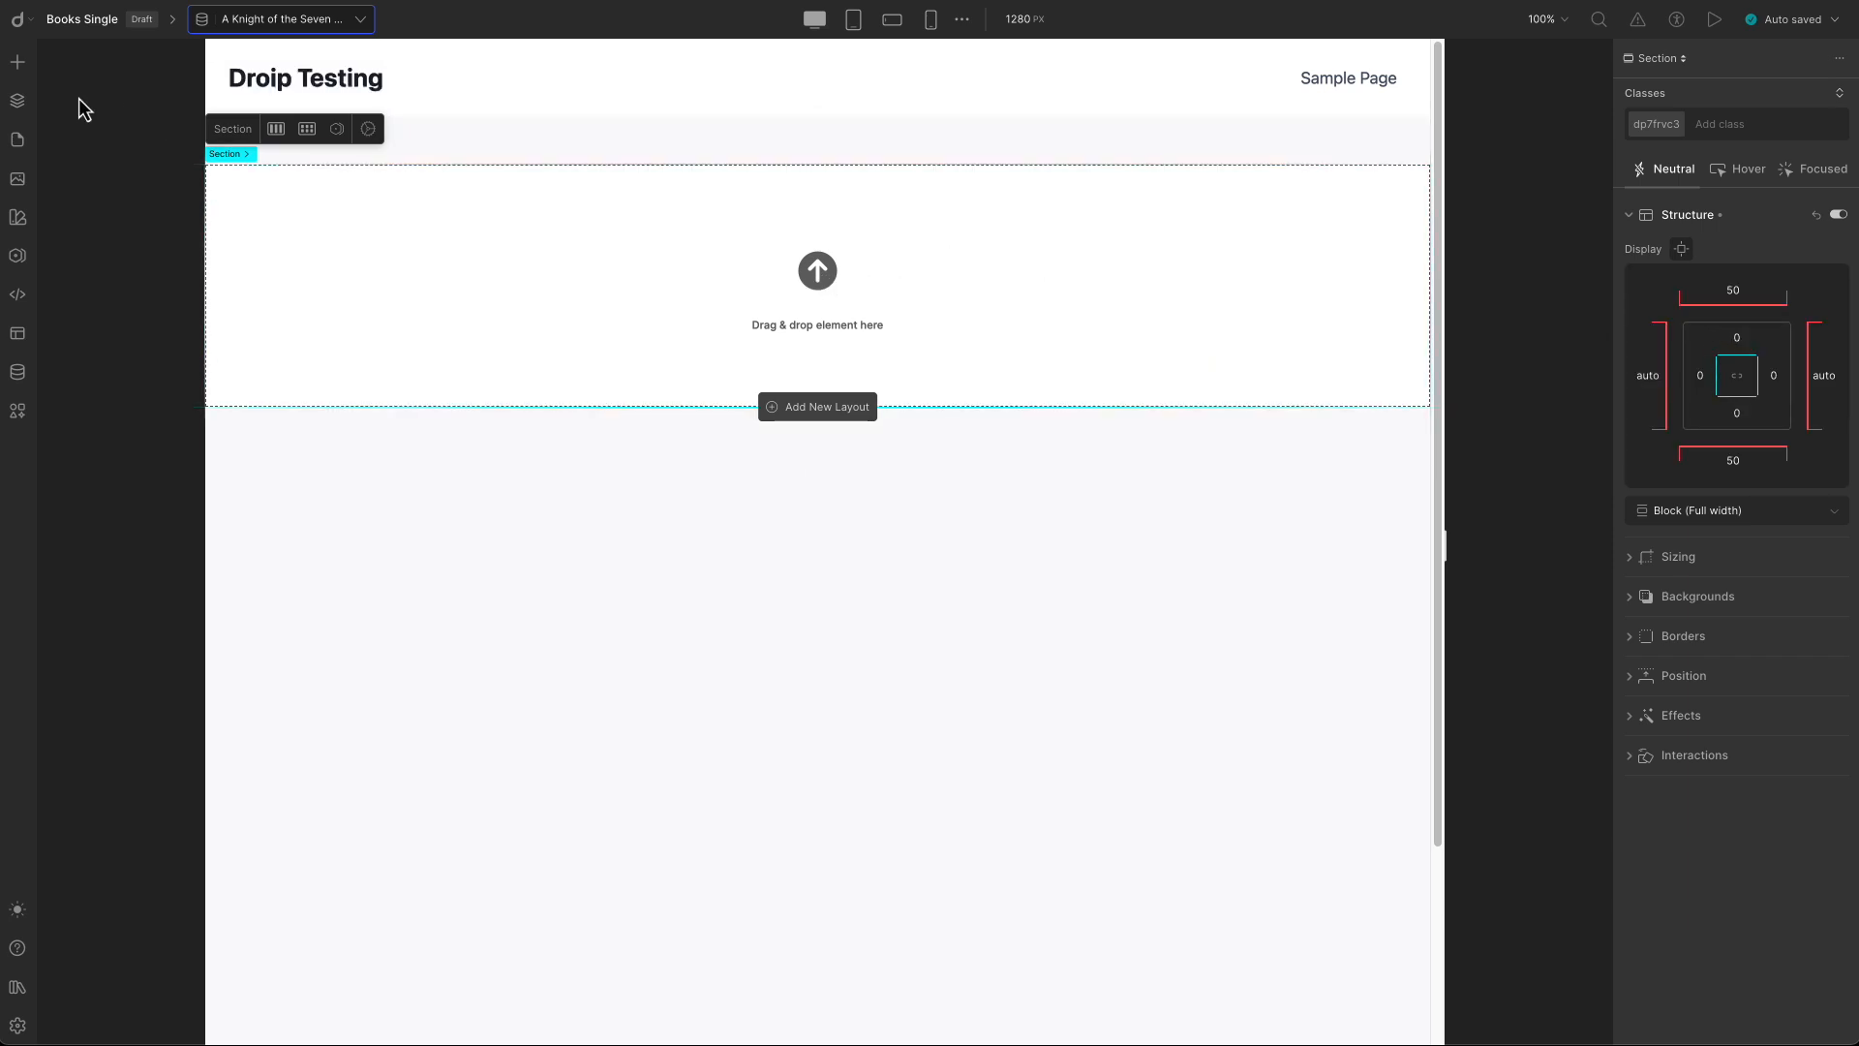
# Insert a two-column Flex layout inside the section and select its left column.
pyautogui.click(17, 64)
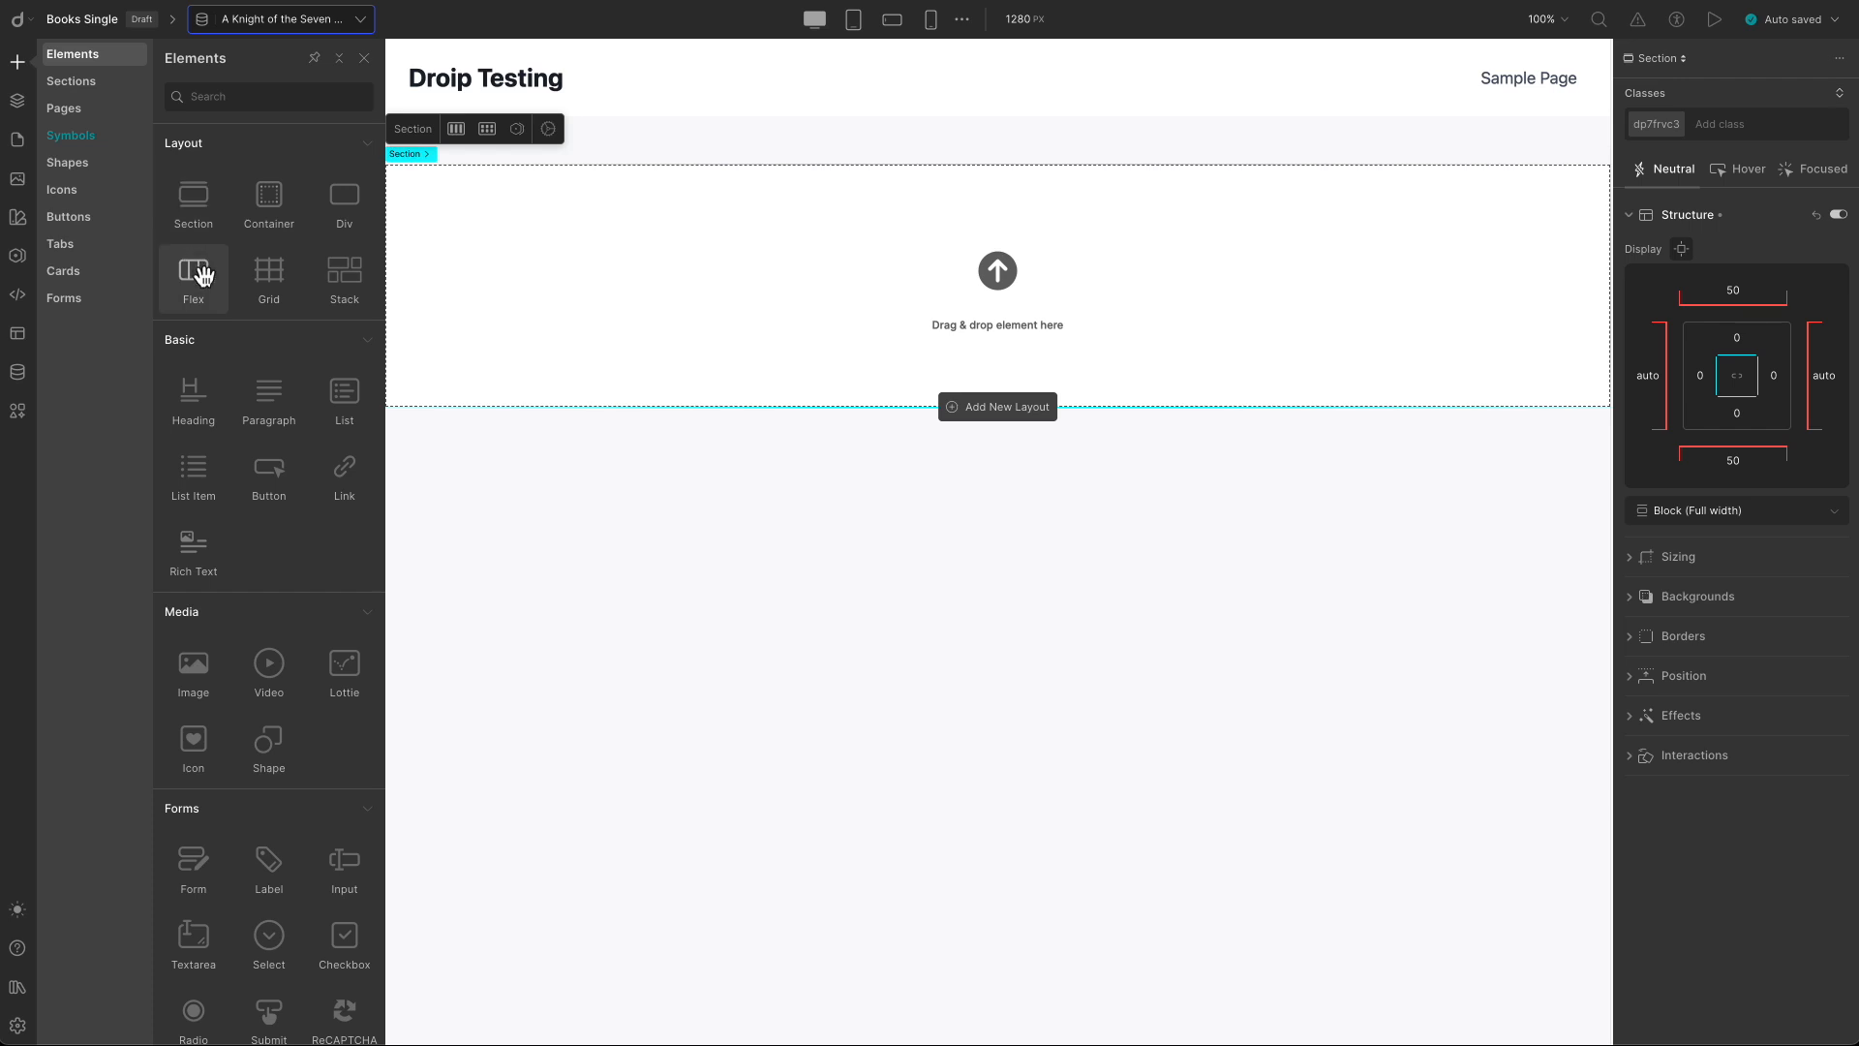
pyautogui.moveTo(198, 281); pyautogui.dragTo(683, 215)
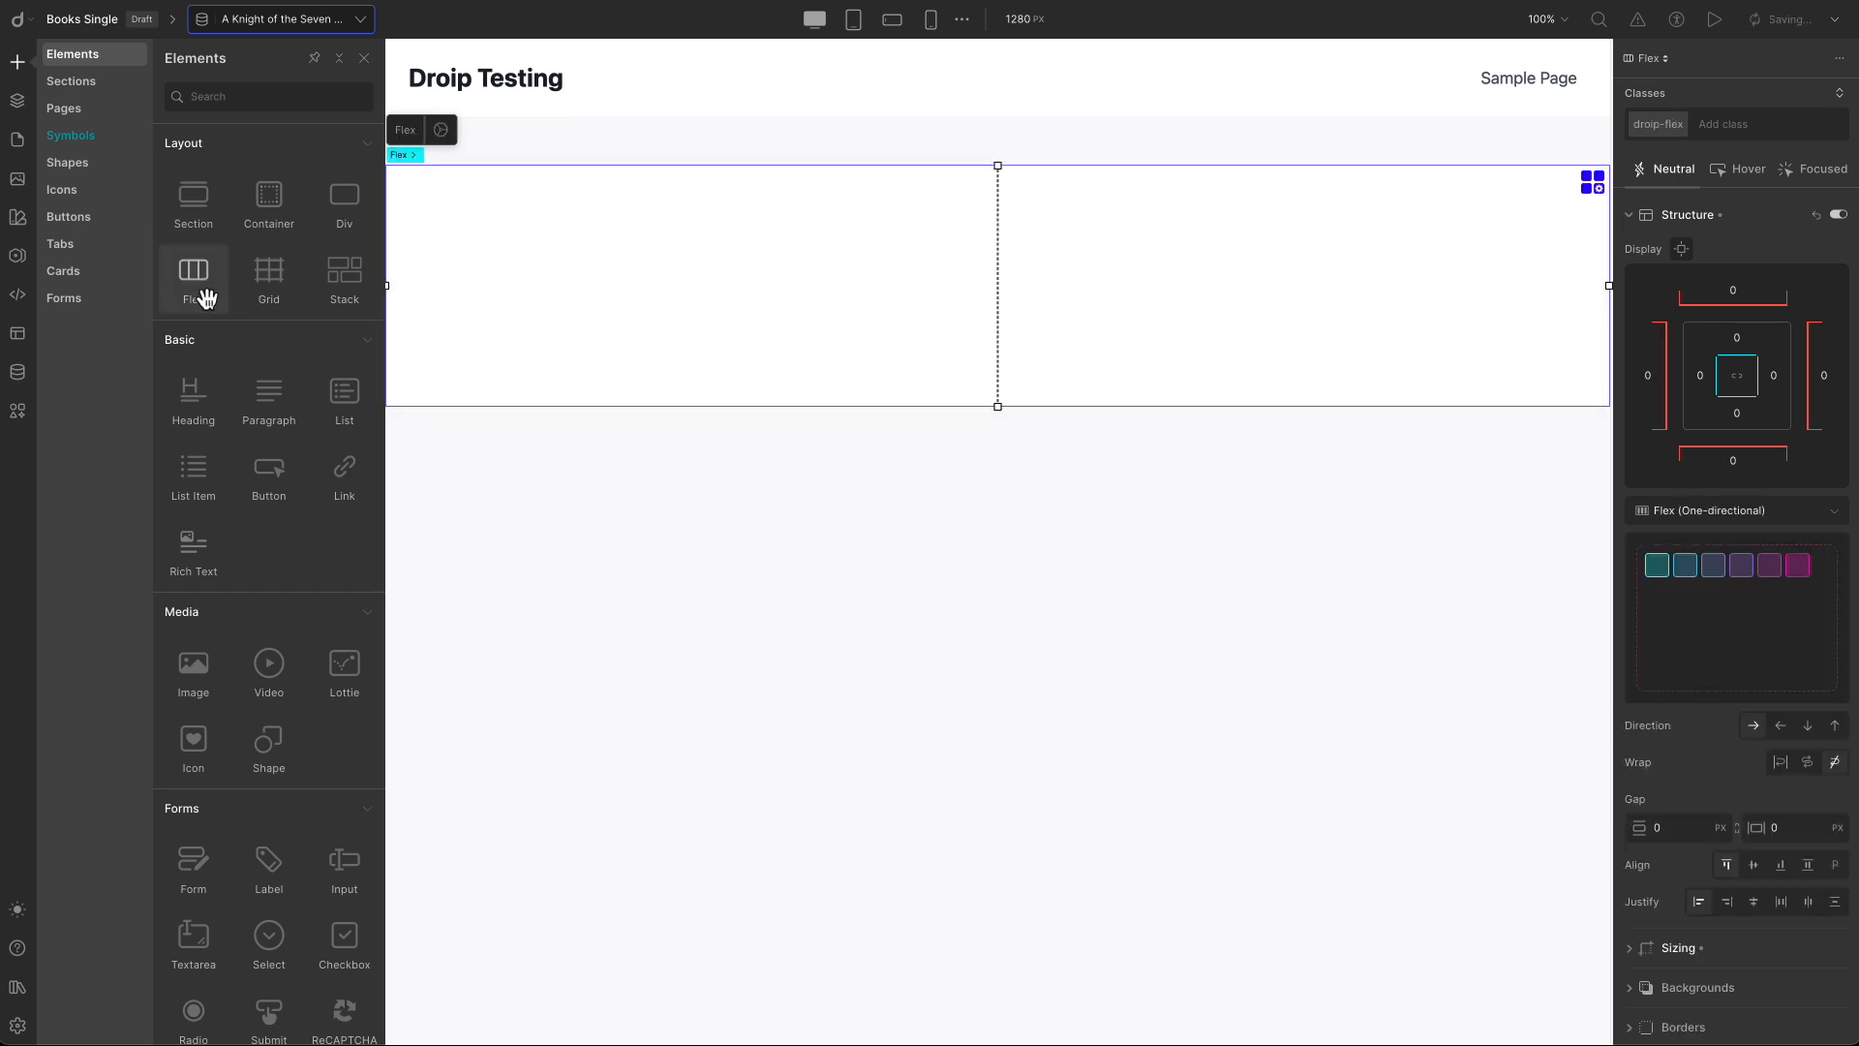
pyautogui.click(542, 271)
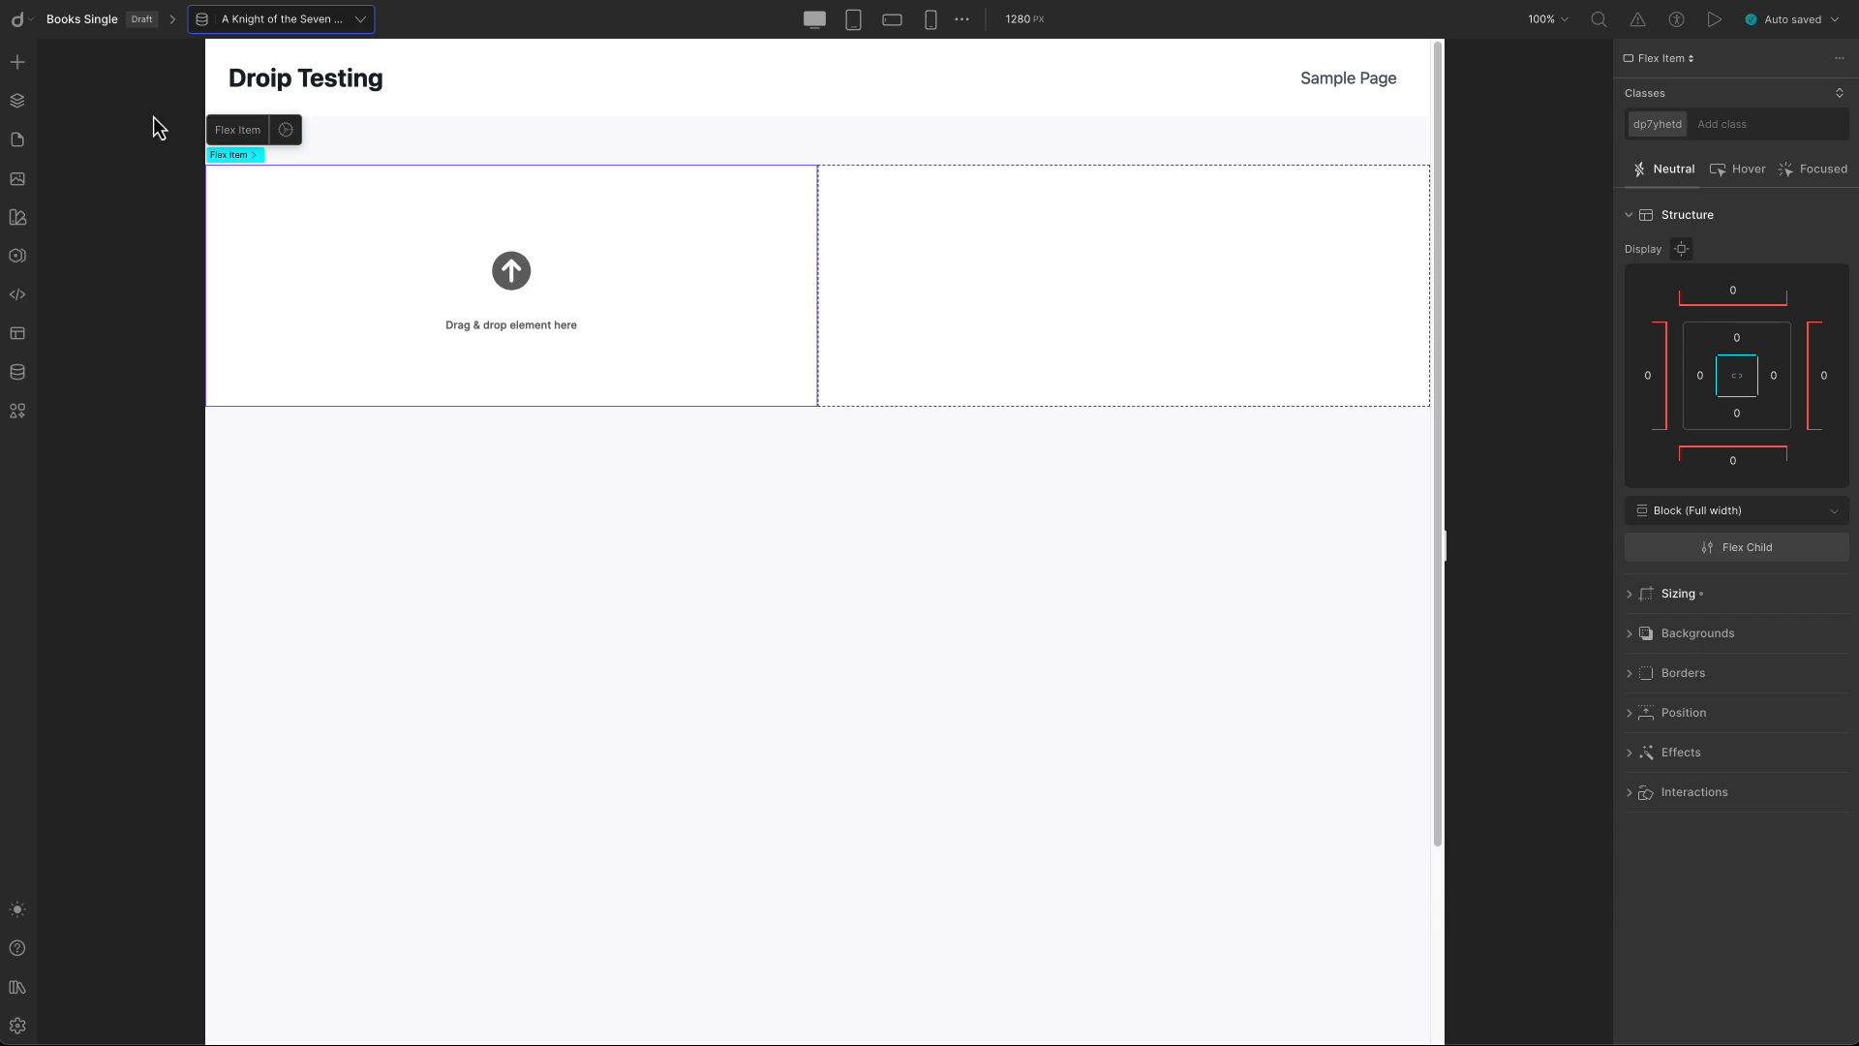
# Add an Image element to the left column of the Flex layout.
pyautogui.click(23, 67)
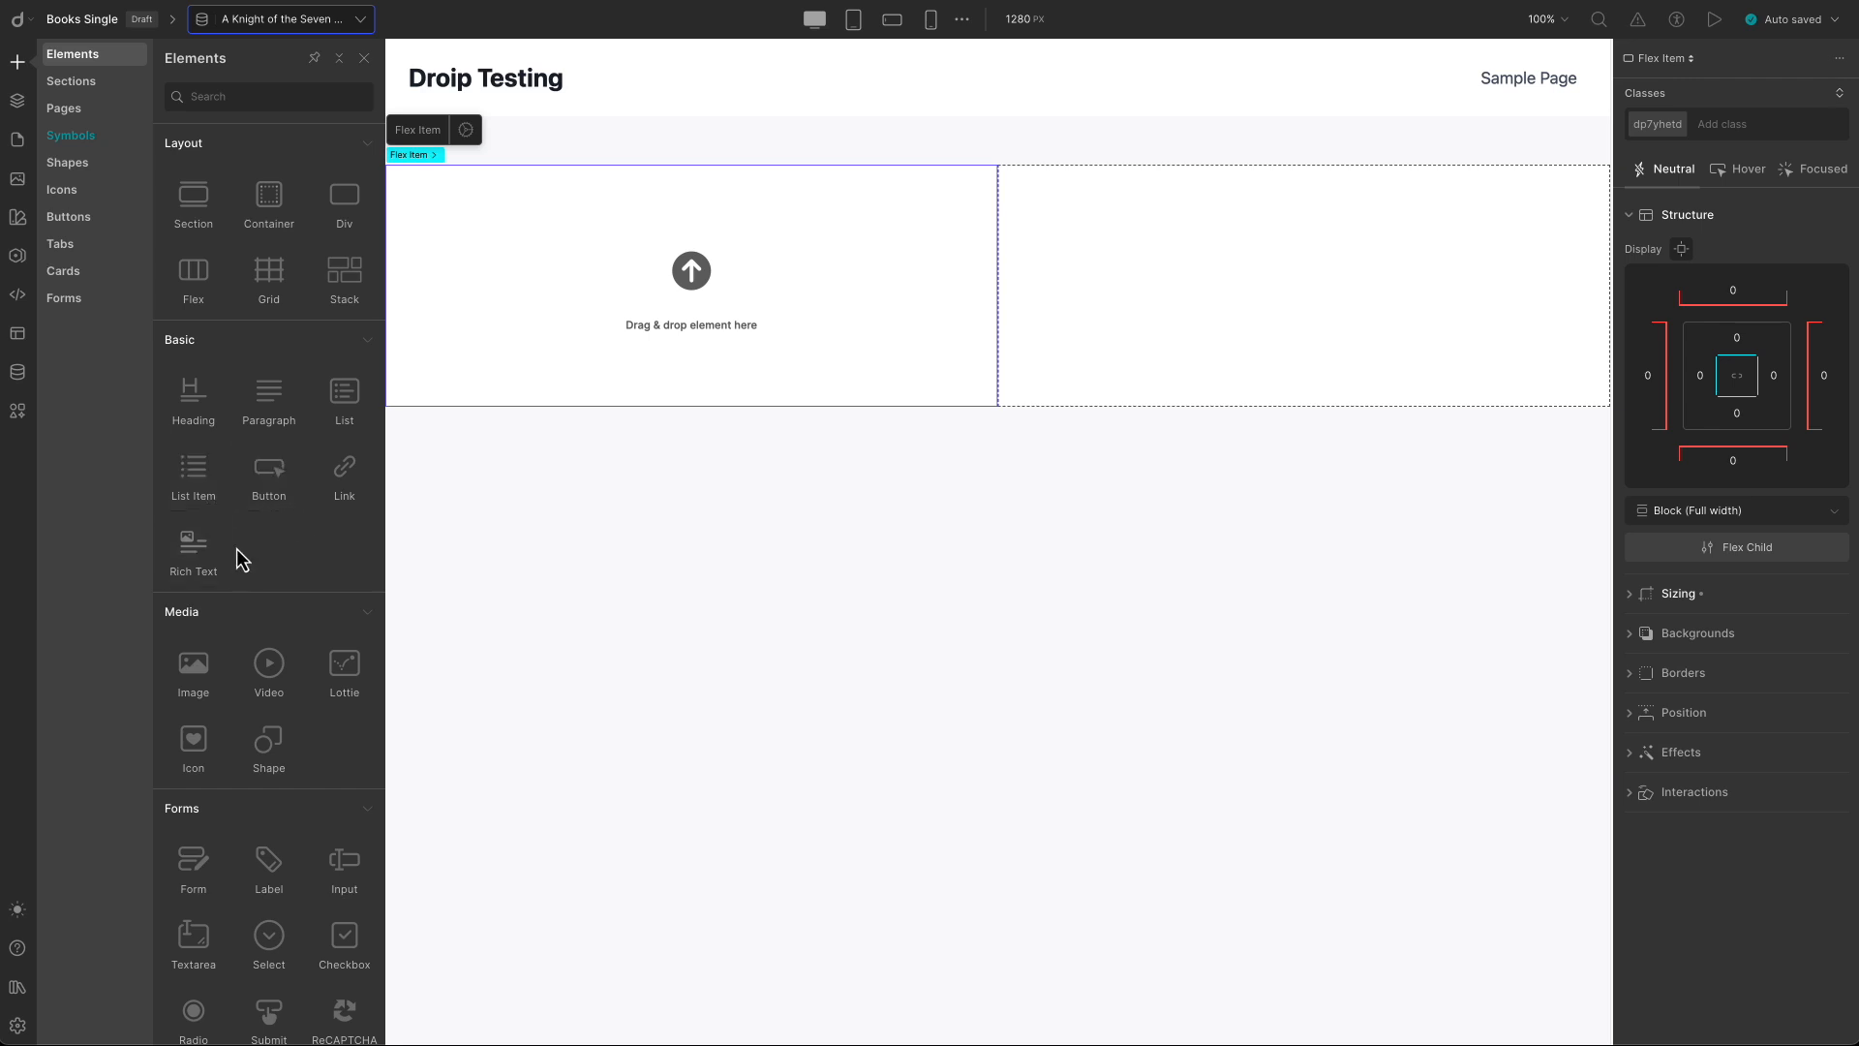
pyautogui.scroll(-3, 244, 543)
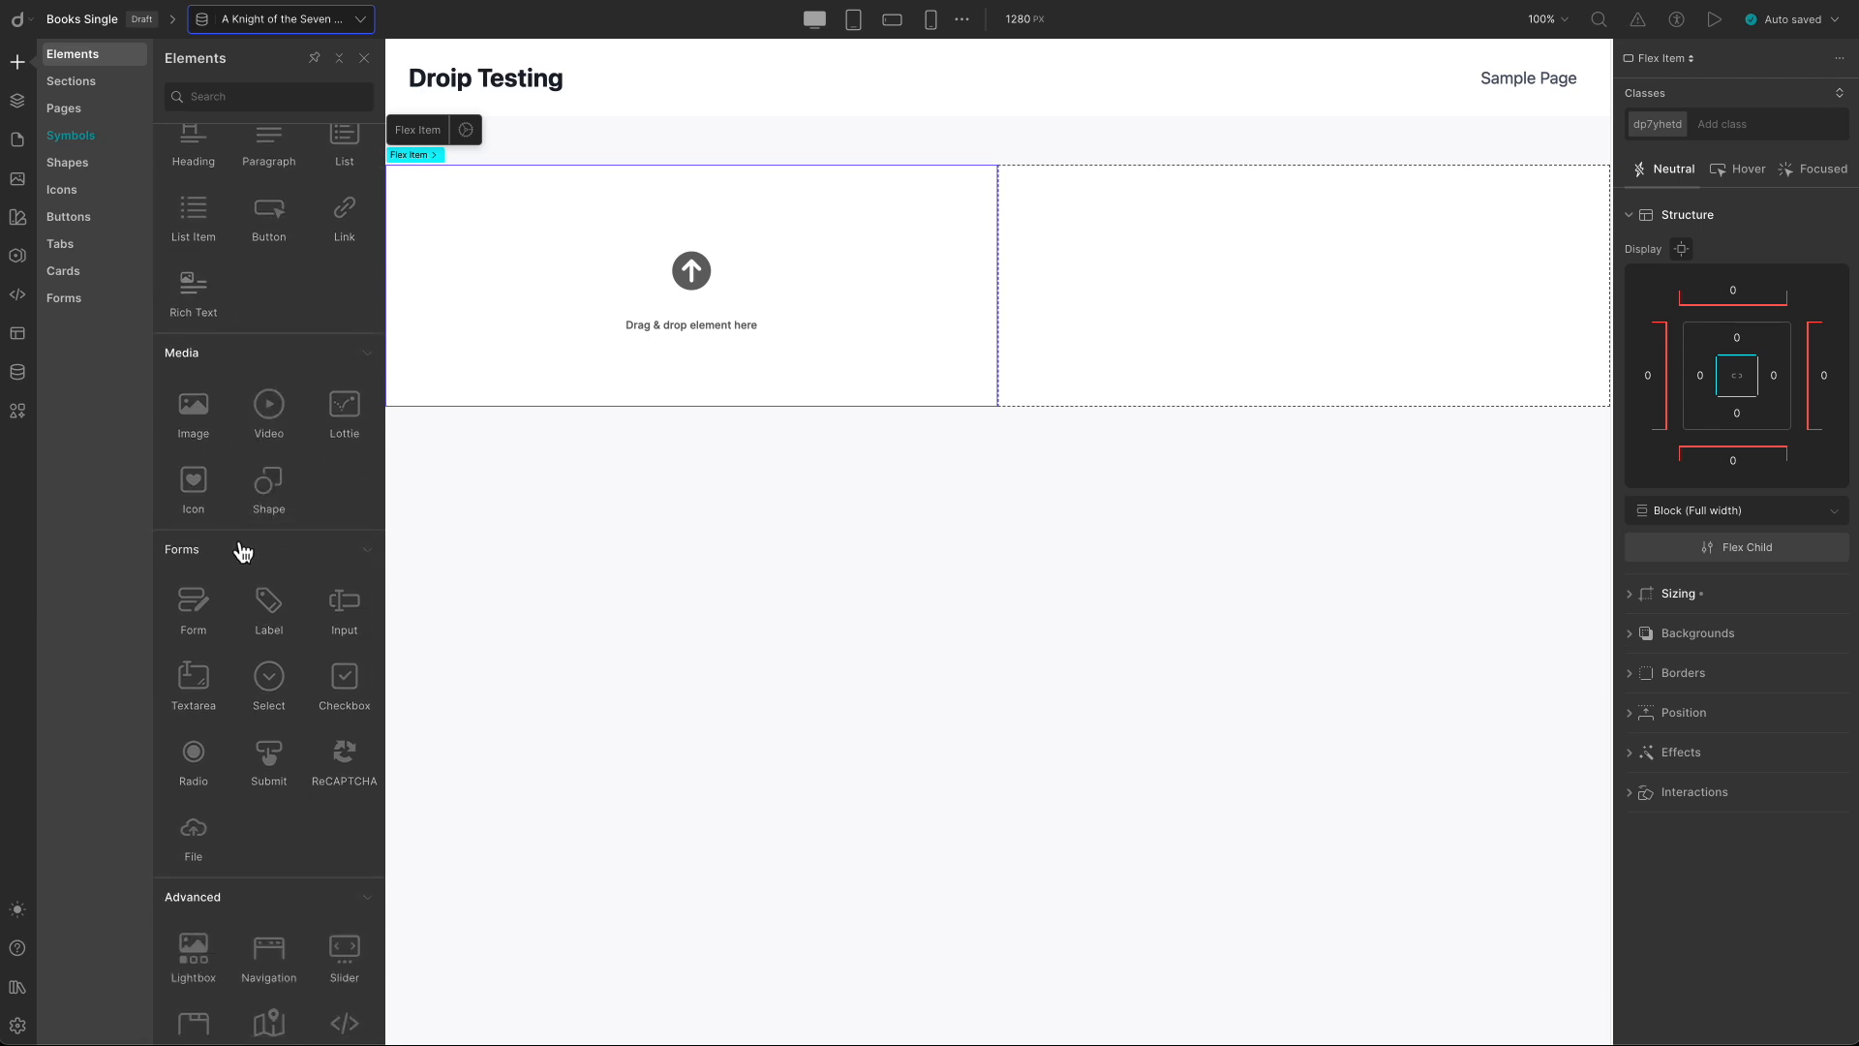
pyautogui.scroll(-2, 240, 539)
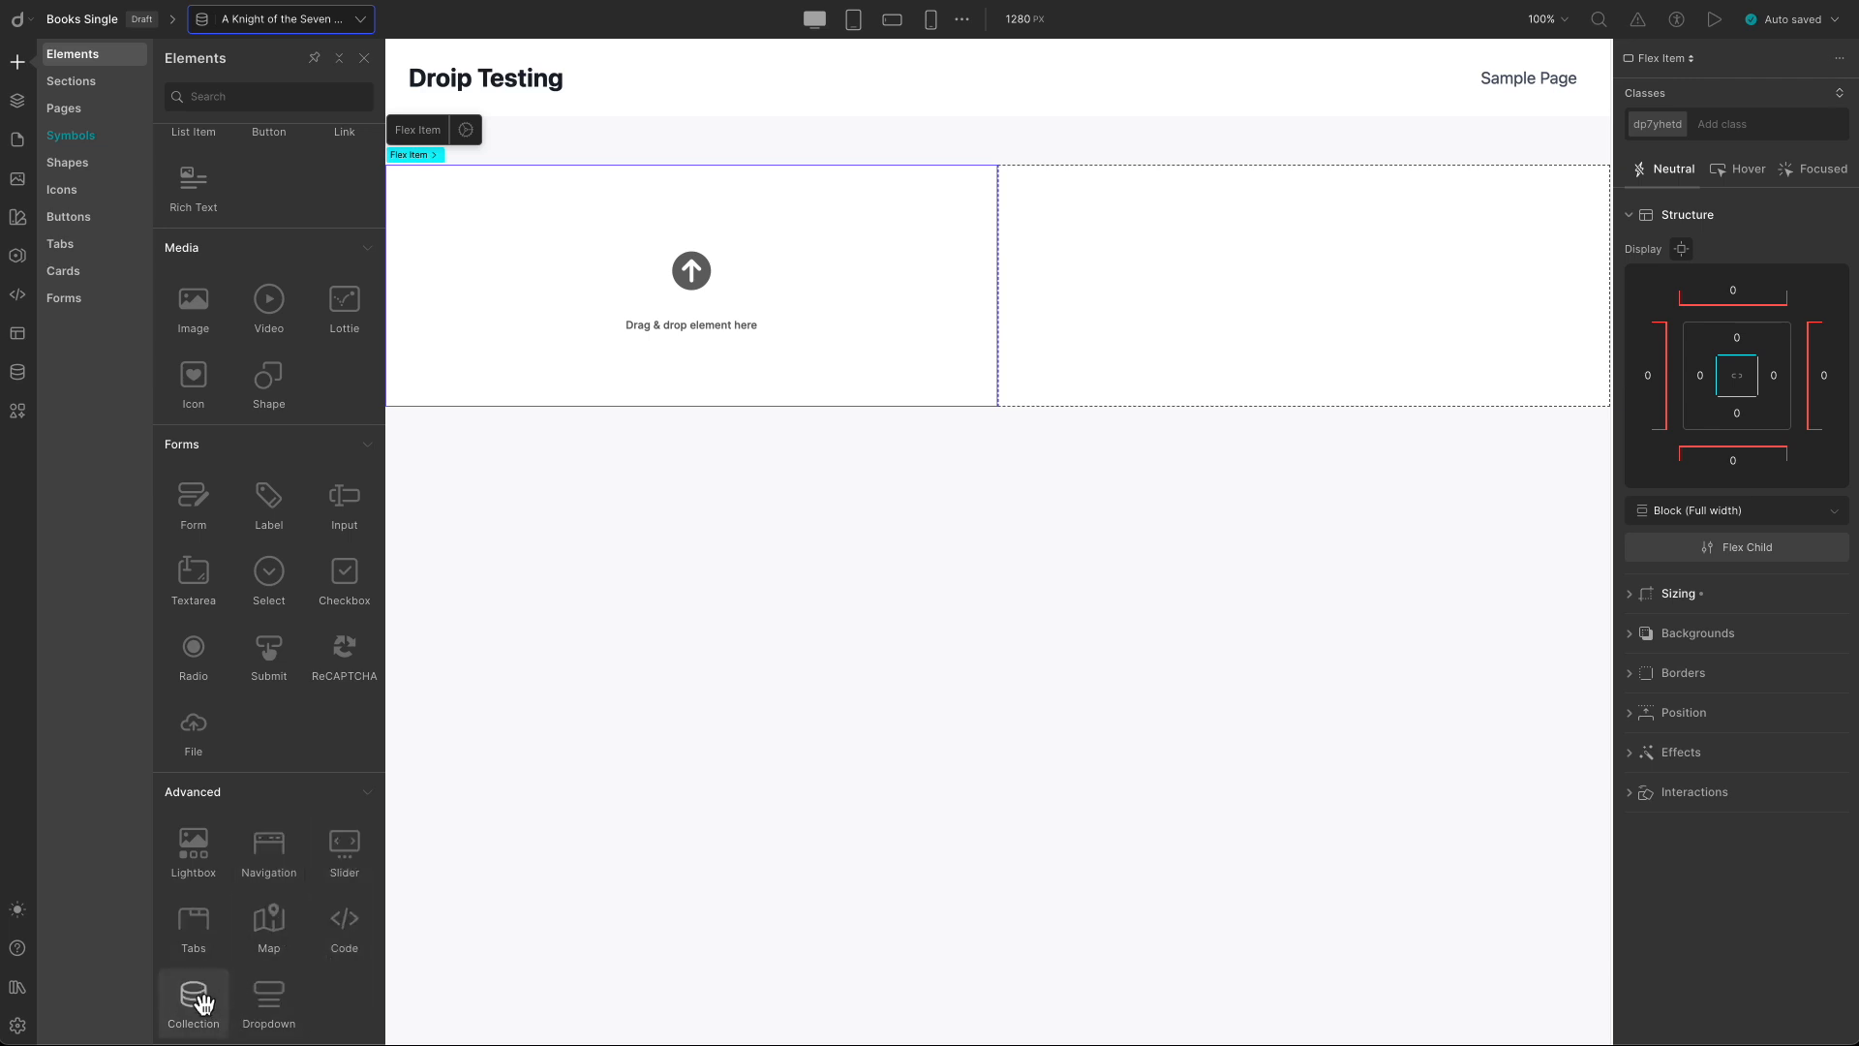
pyautogui.scroll(4, 275, 821)
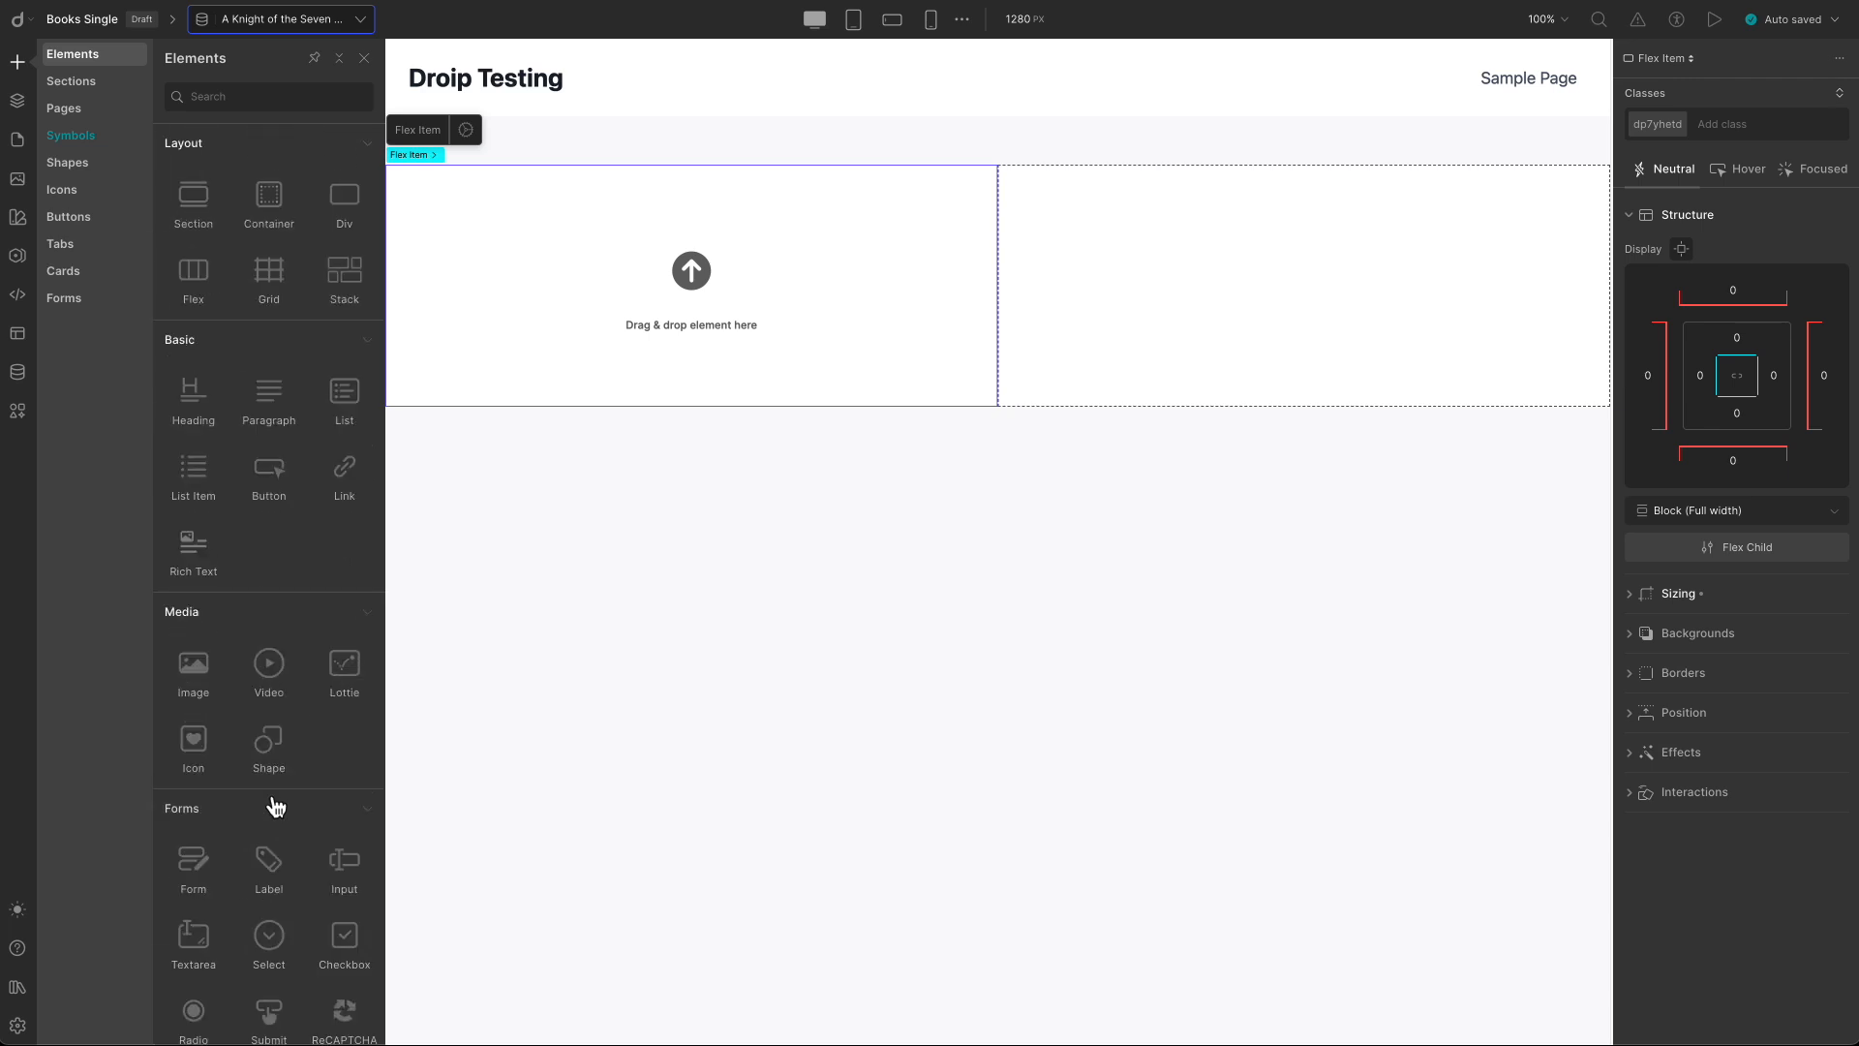
pyautogui.click(195, 658)
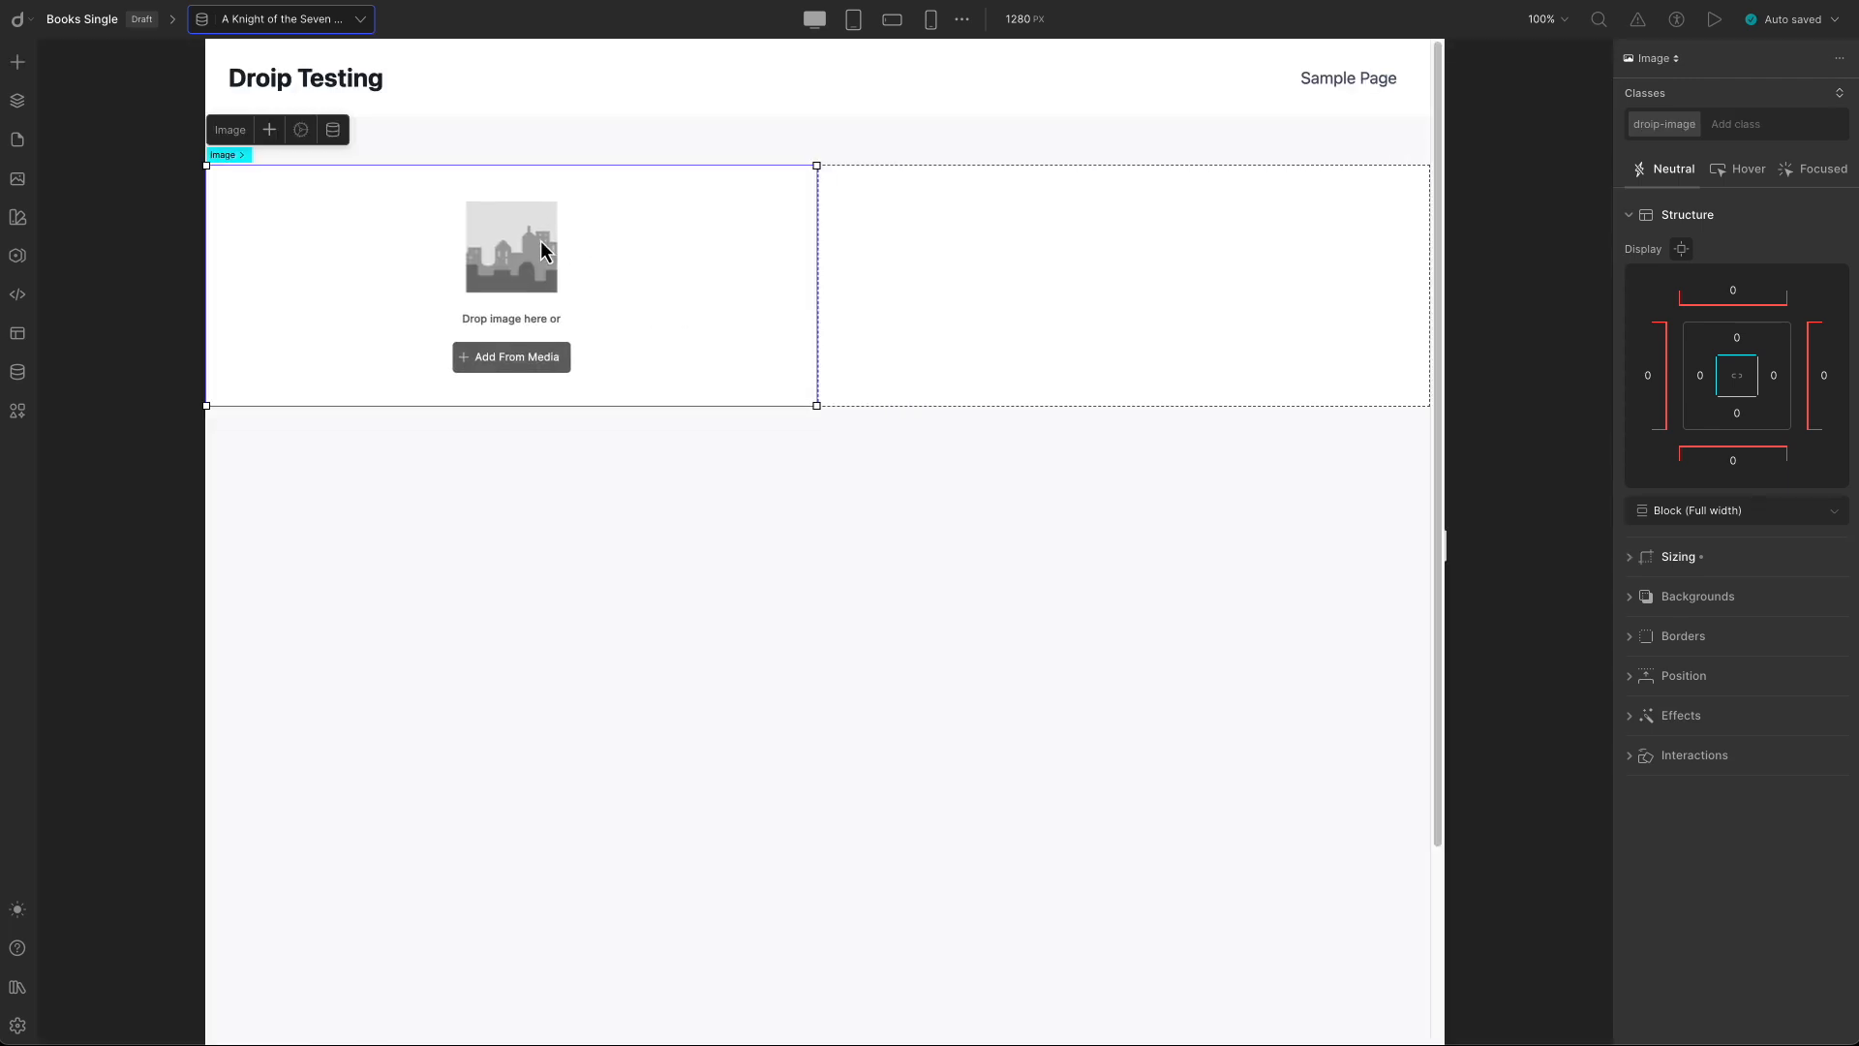
# Bind the left column's image to dynamic content of type Post with the value Book Cover Image.
pyautogui.click(334, 133)
pyautogui.click(286, 218)
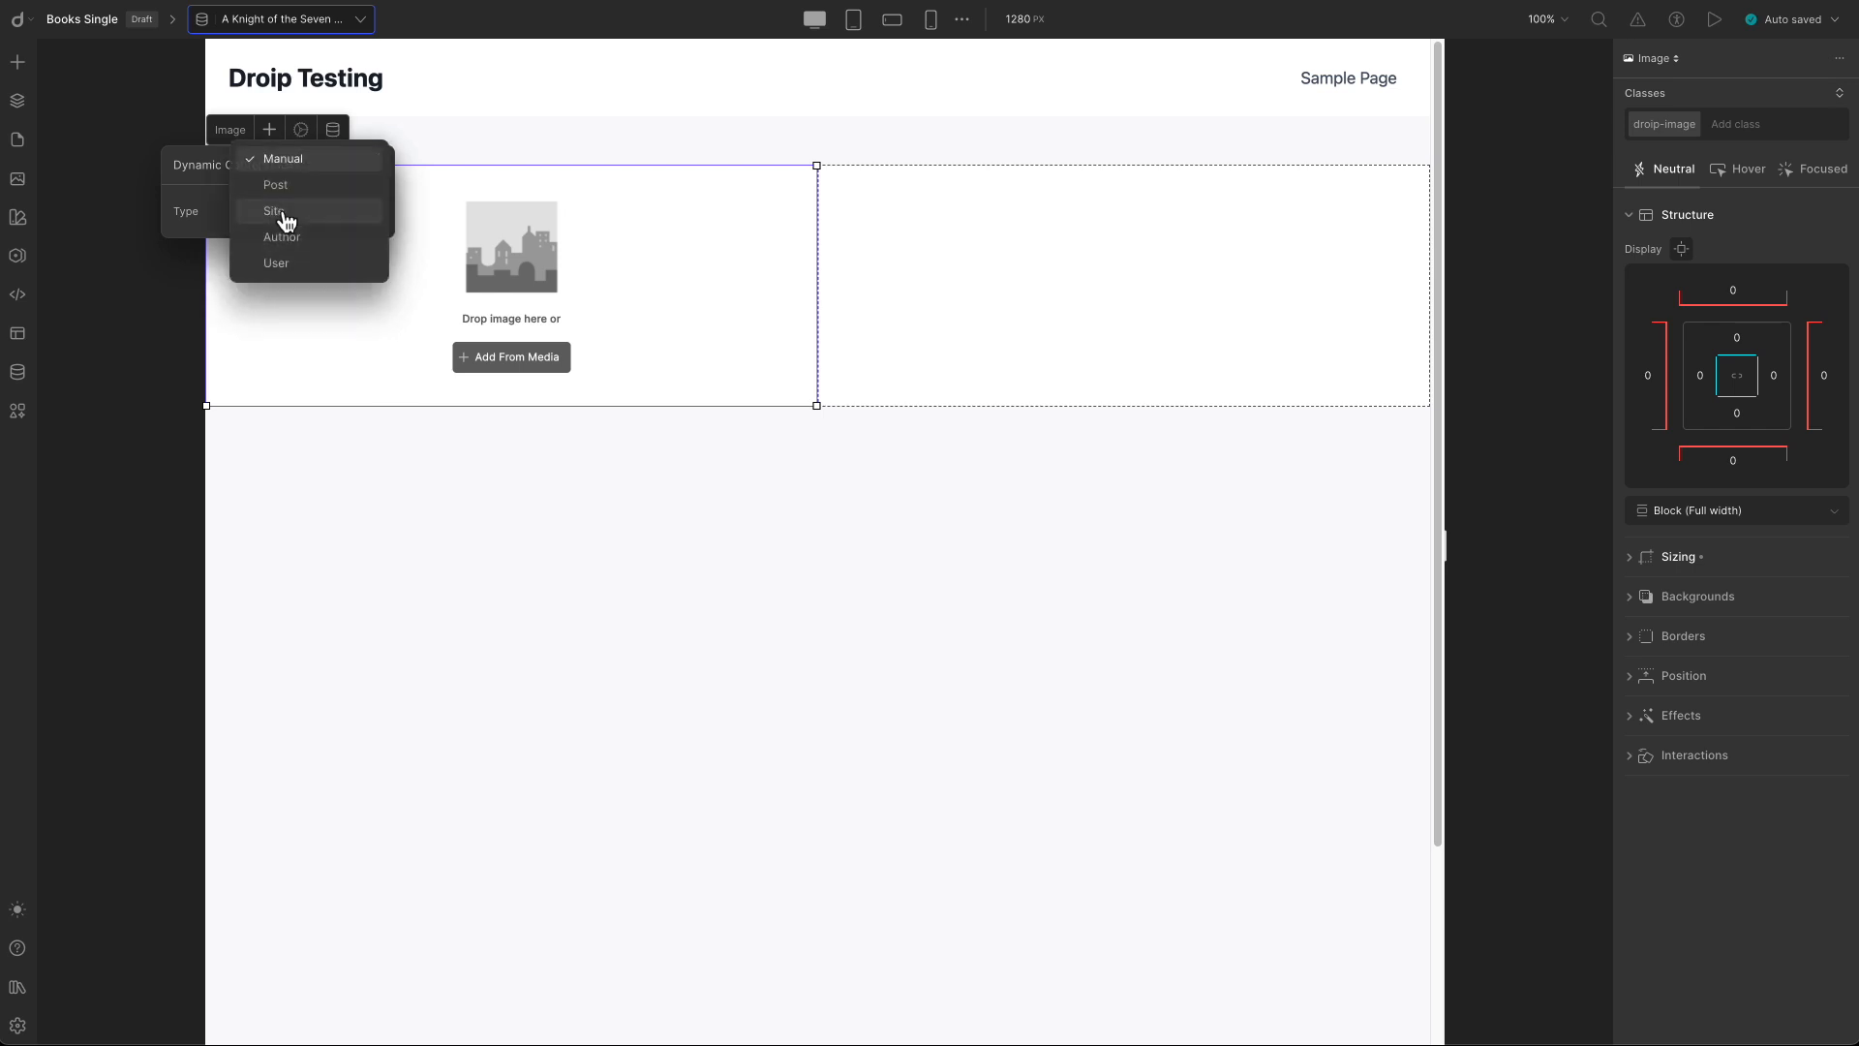
pyautogui.click(285, 185)
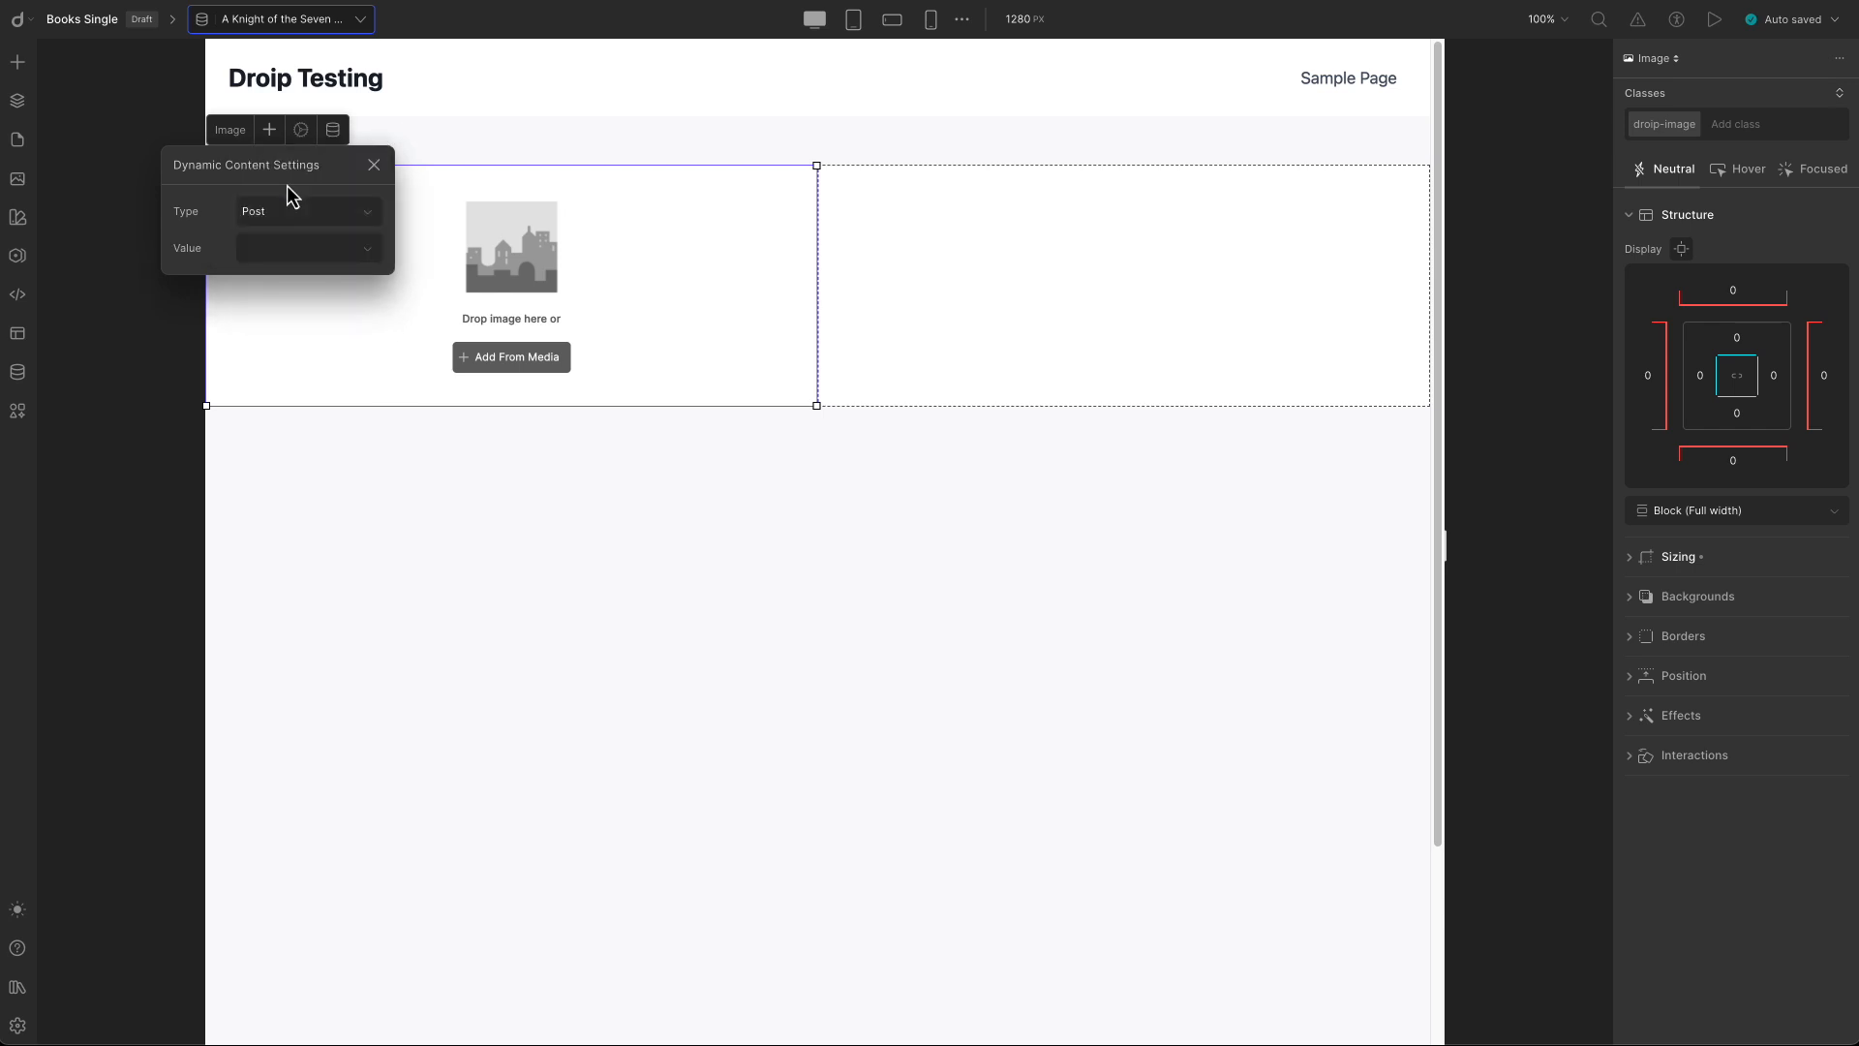
pyautogui.click(275, 248)
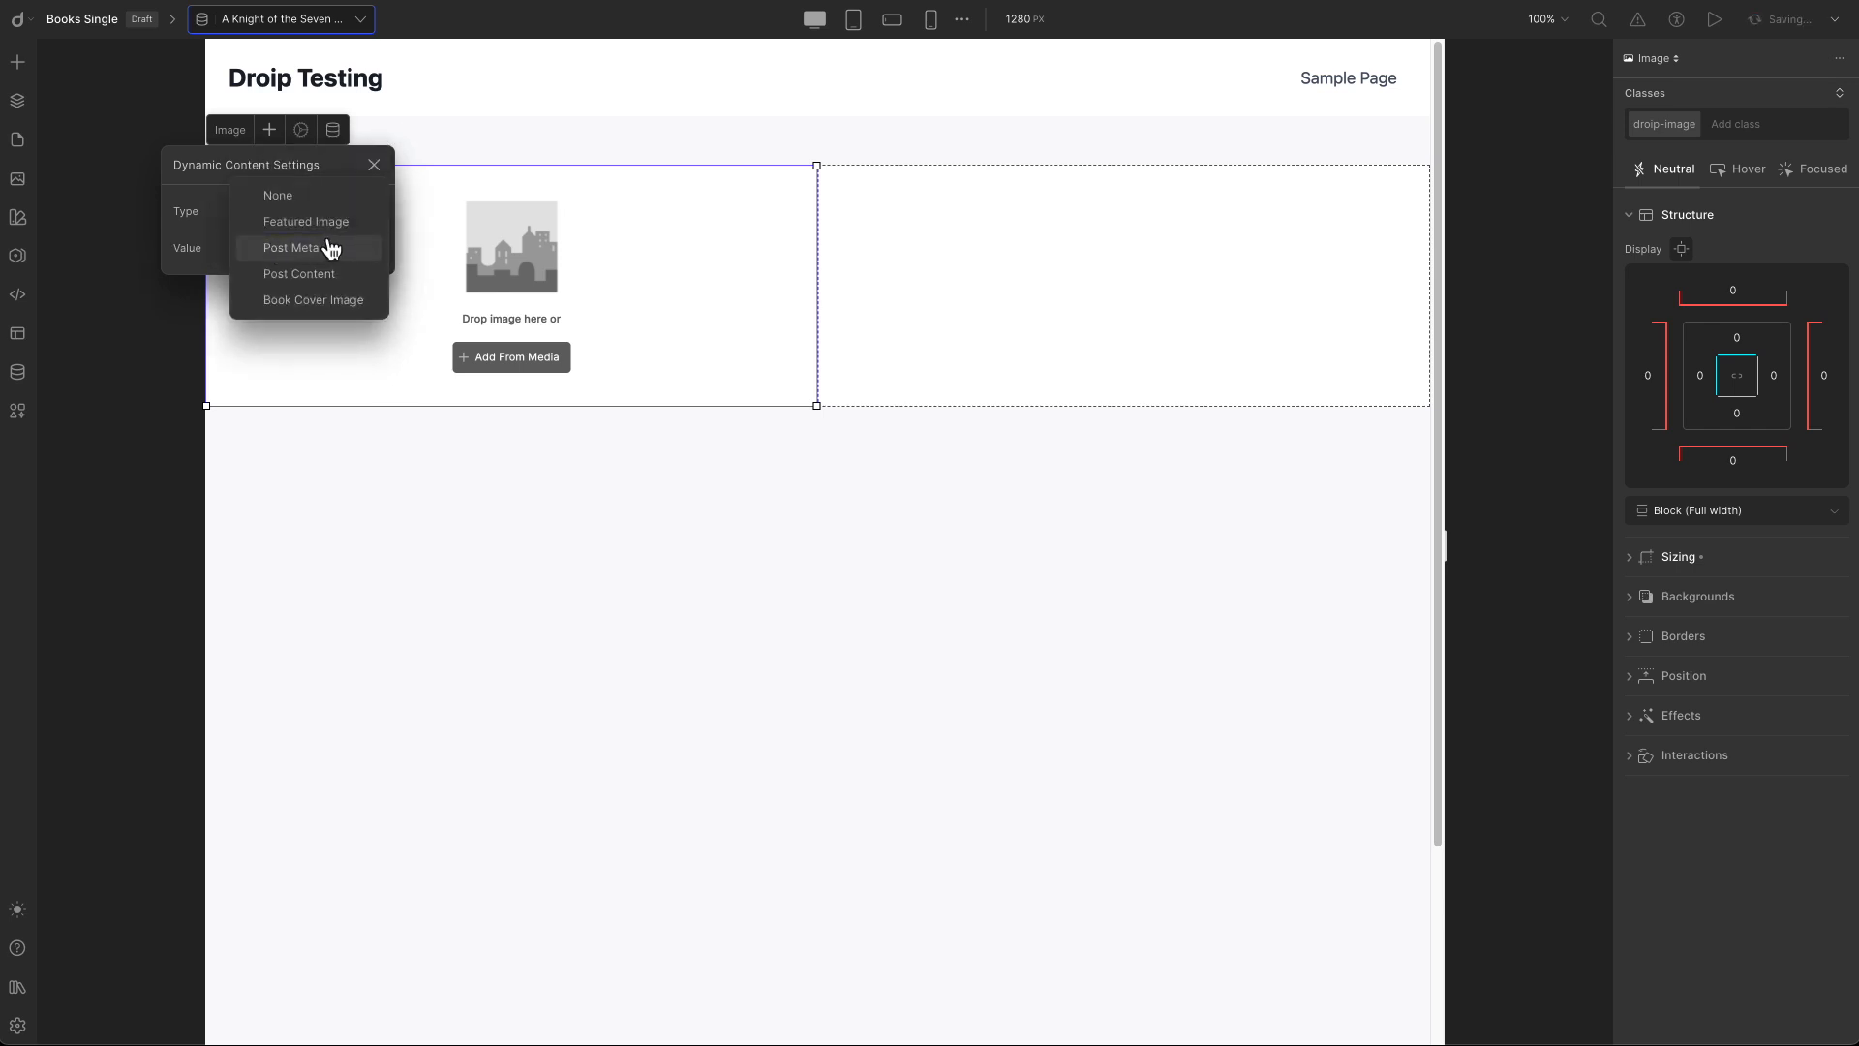
pyautogui.click(332, 304)
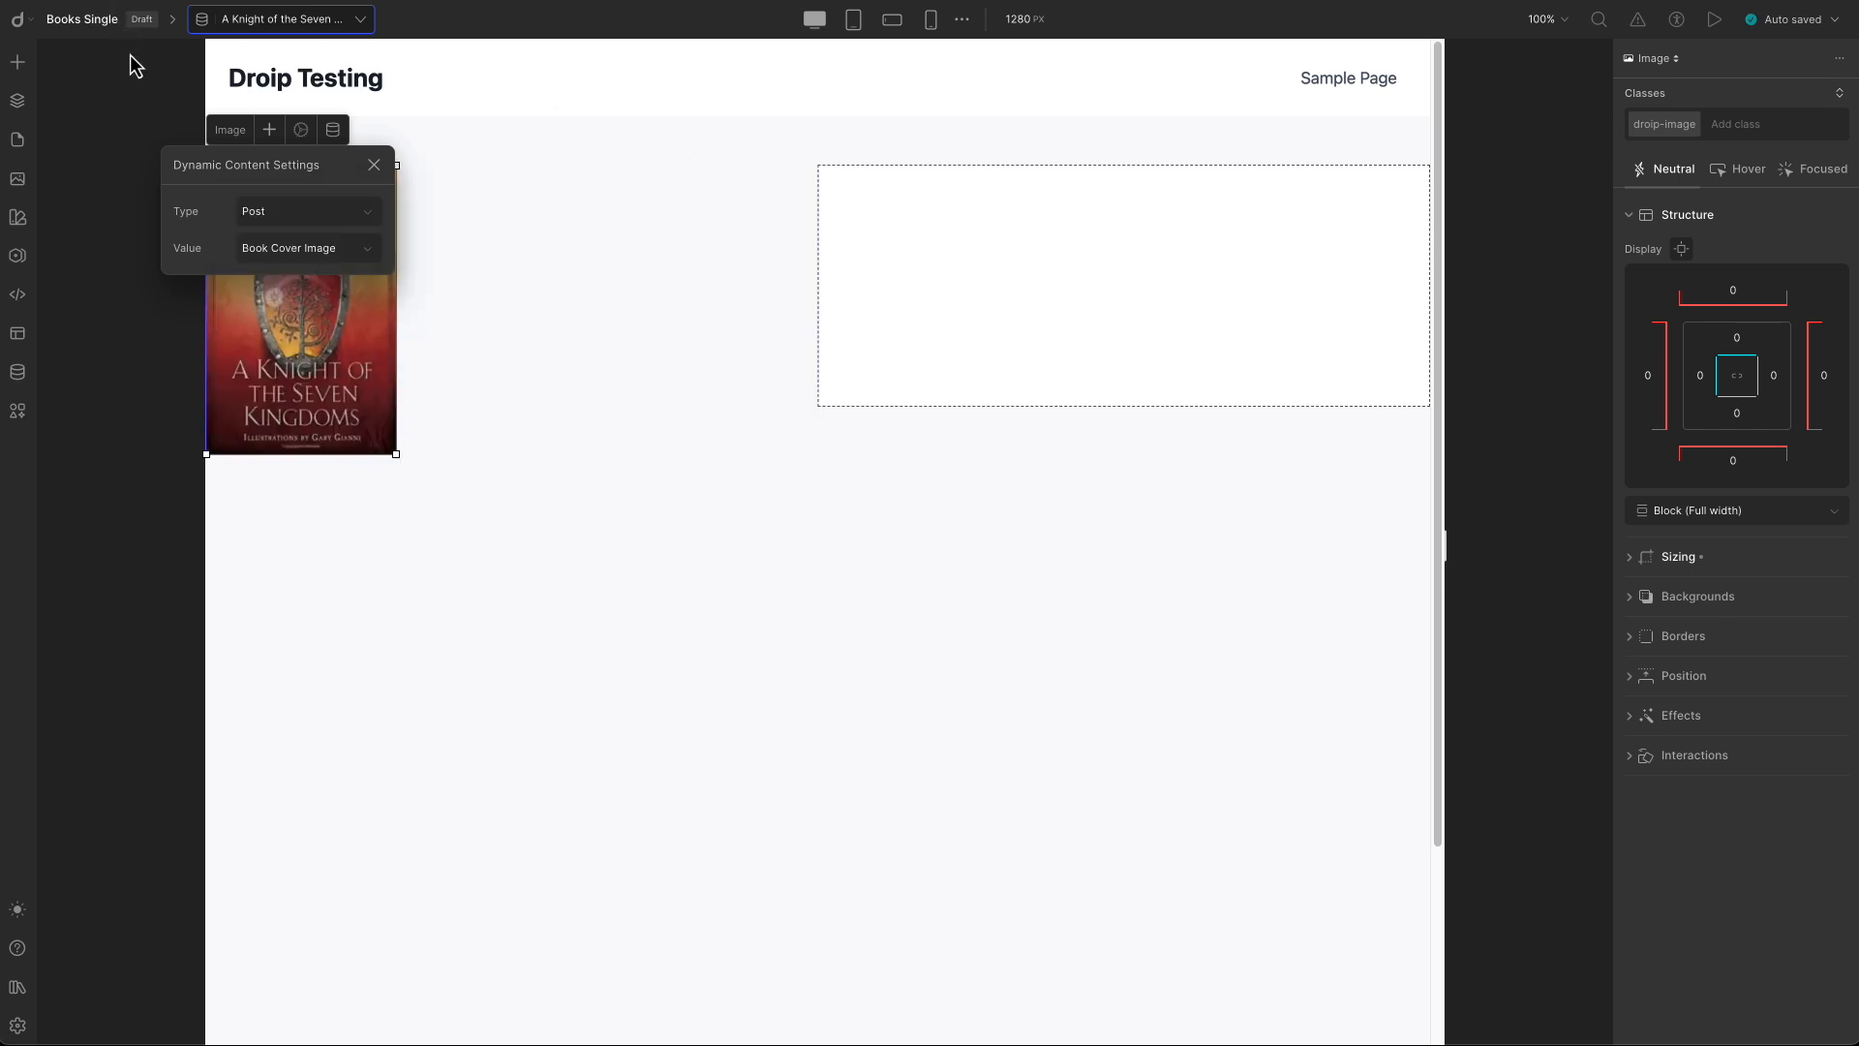
# Set the width of the Flex Item containing the cover image to 25%.
pyautogui.click(24, 108)
pyautogui.click(19, 112)
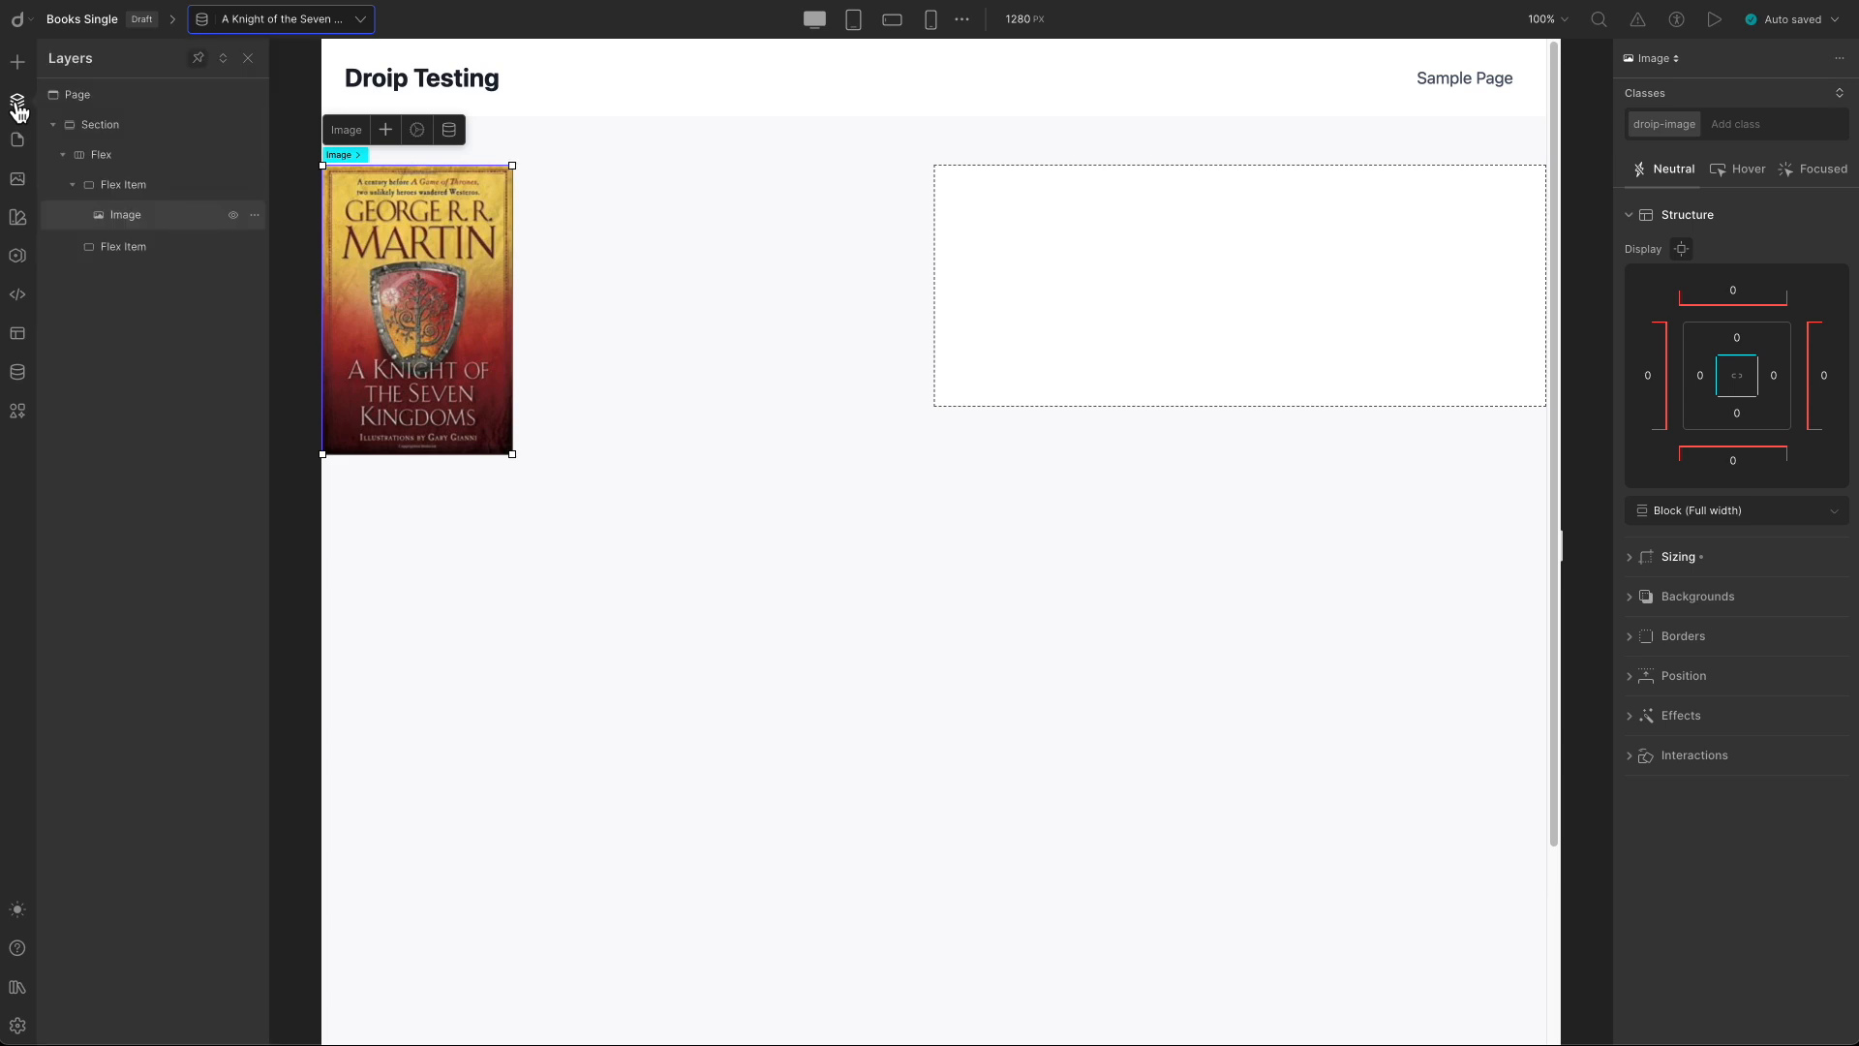
pyautogui.click(114, 184)
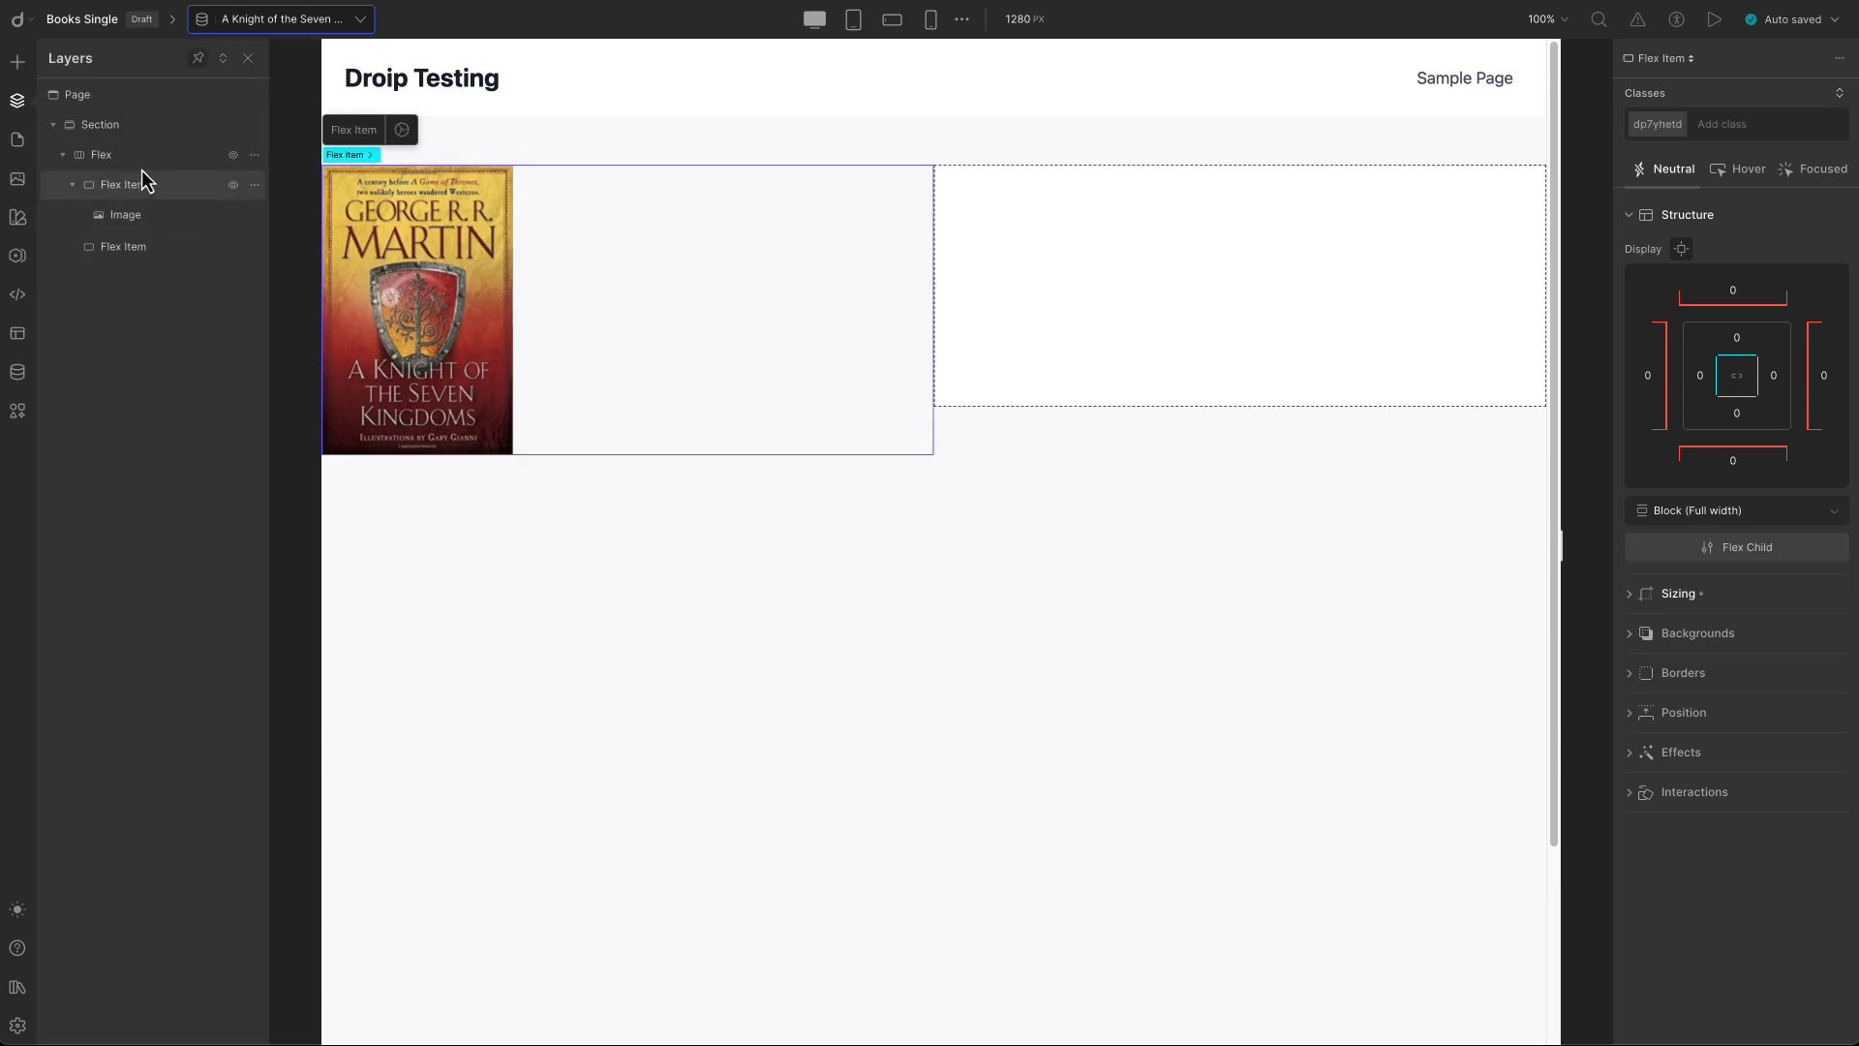
pyautogui.click(1678, 594)
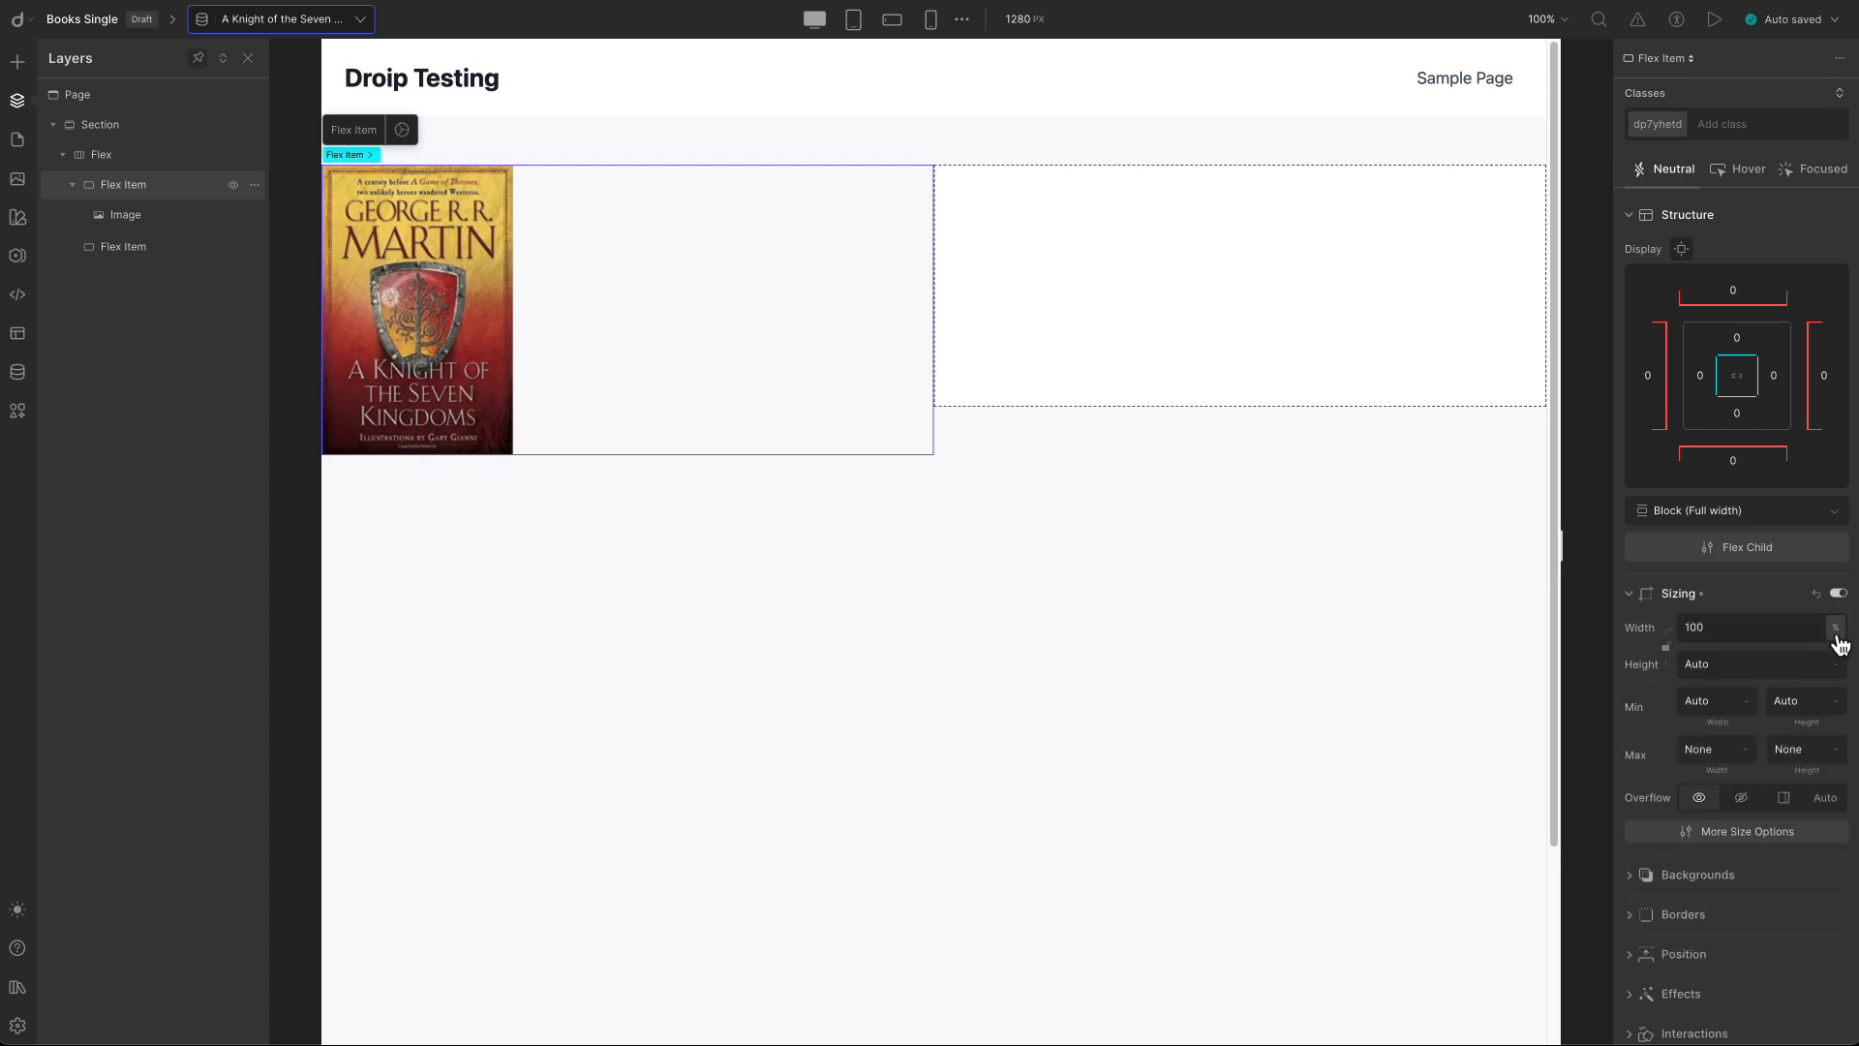
pyautogui.click(1718, 630)
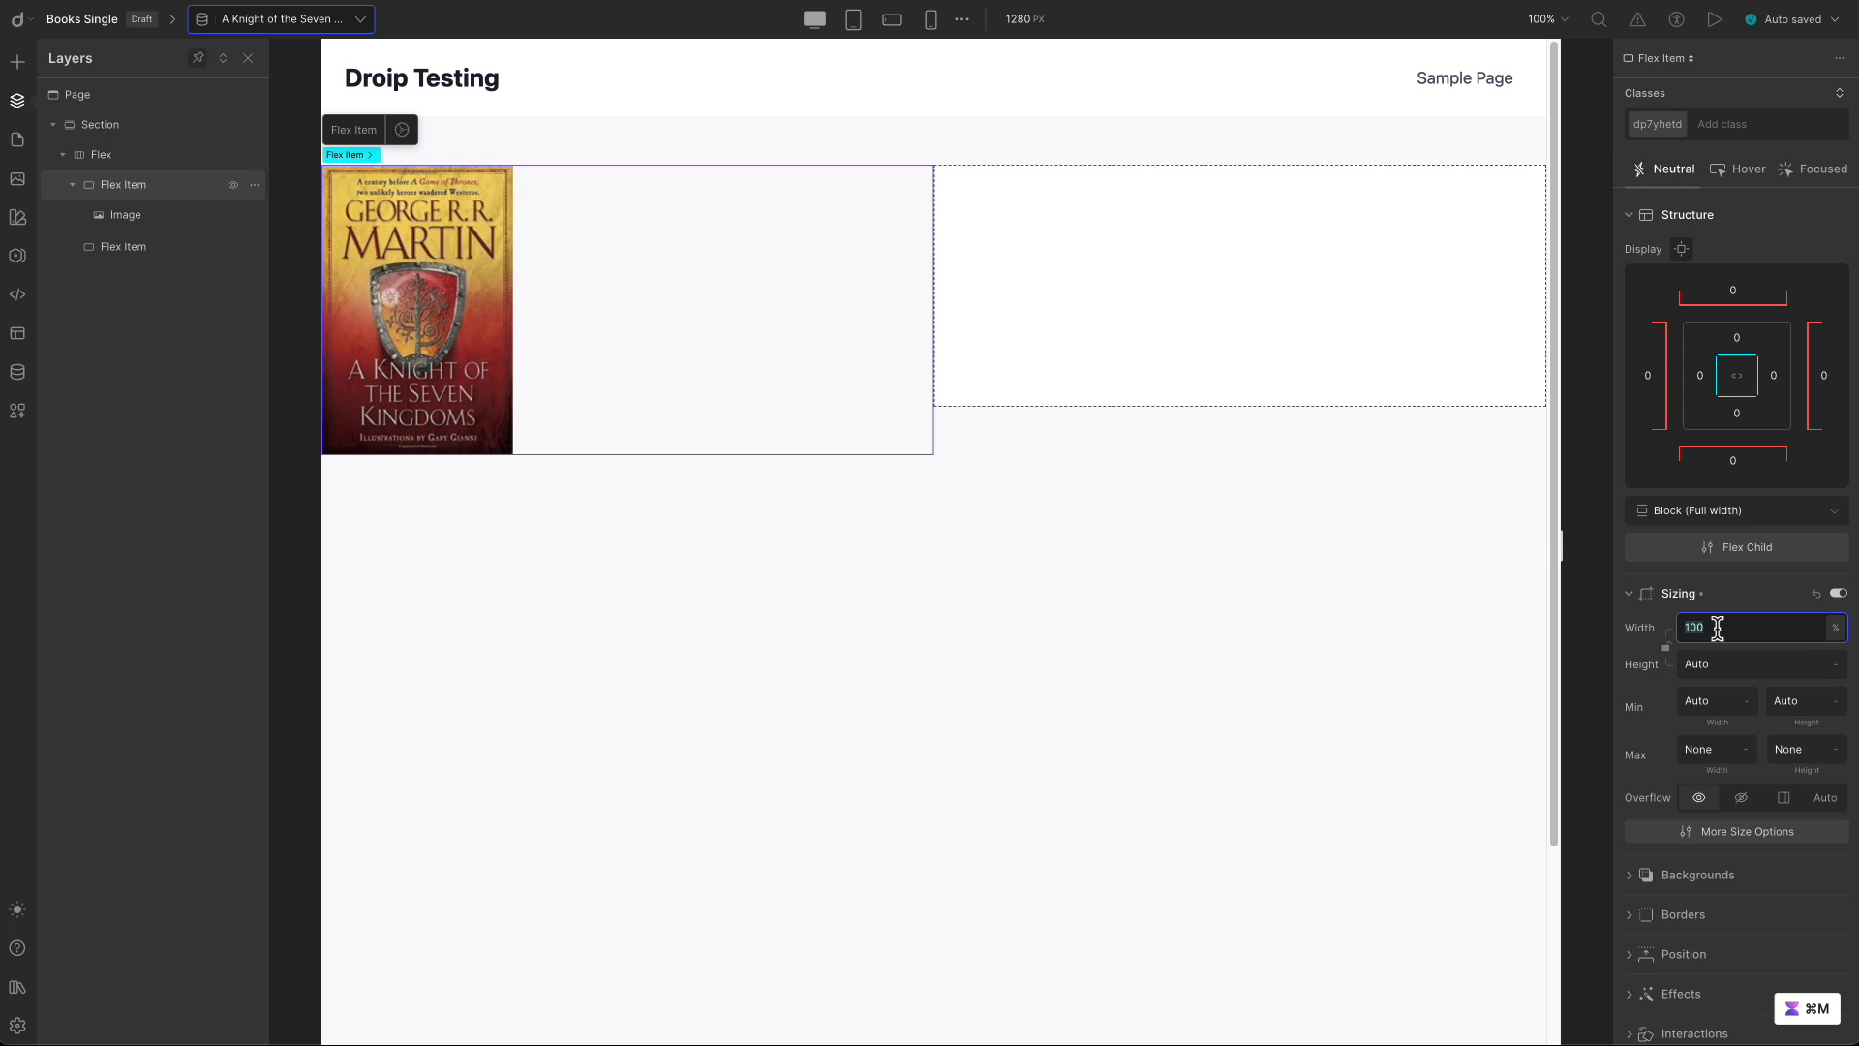
pyautogui.write('25')
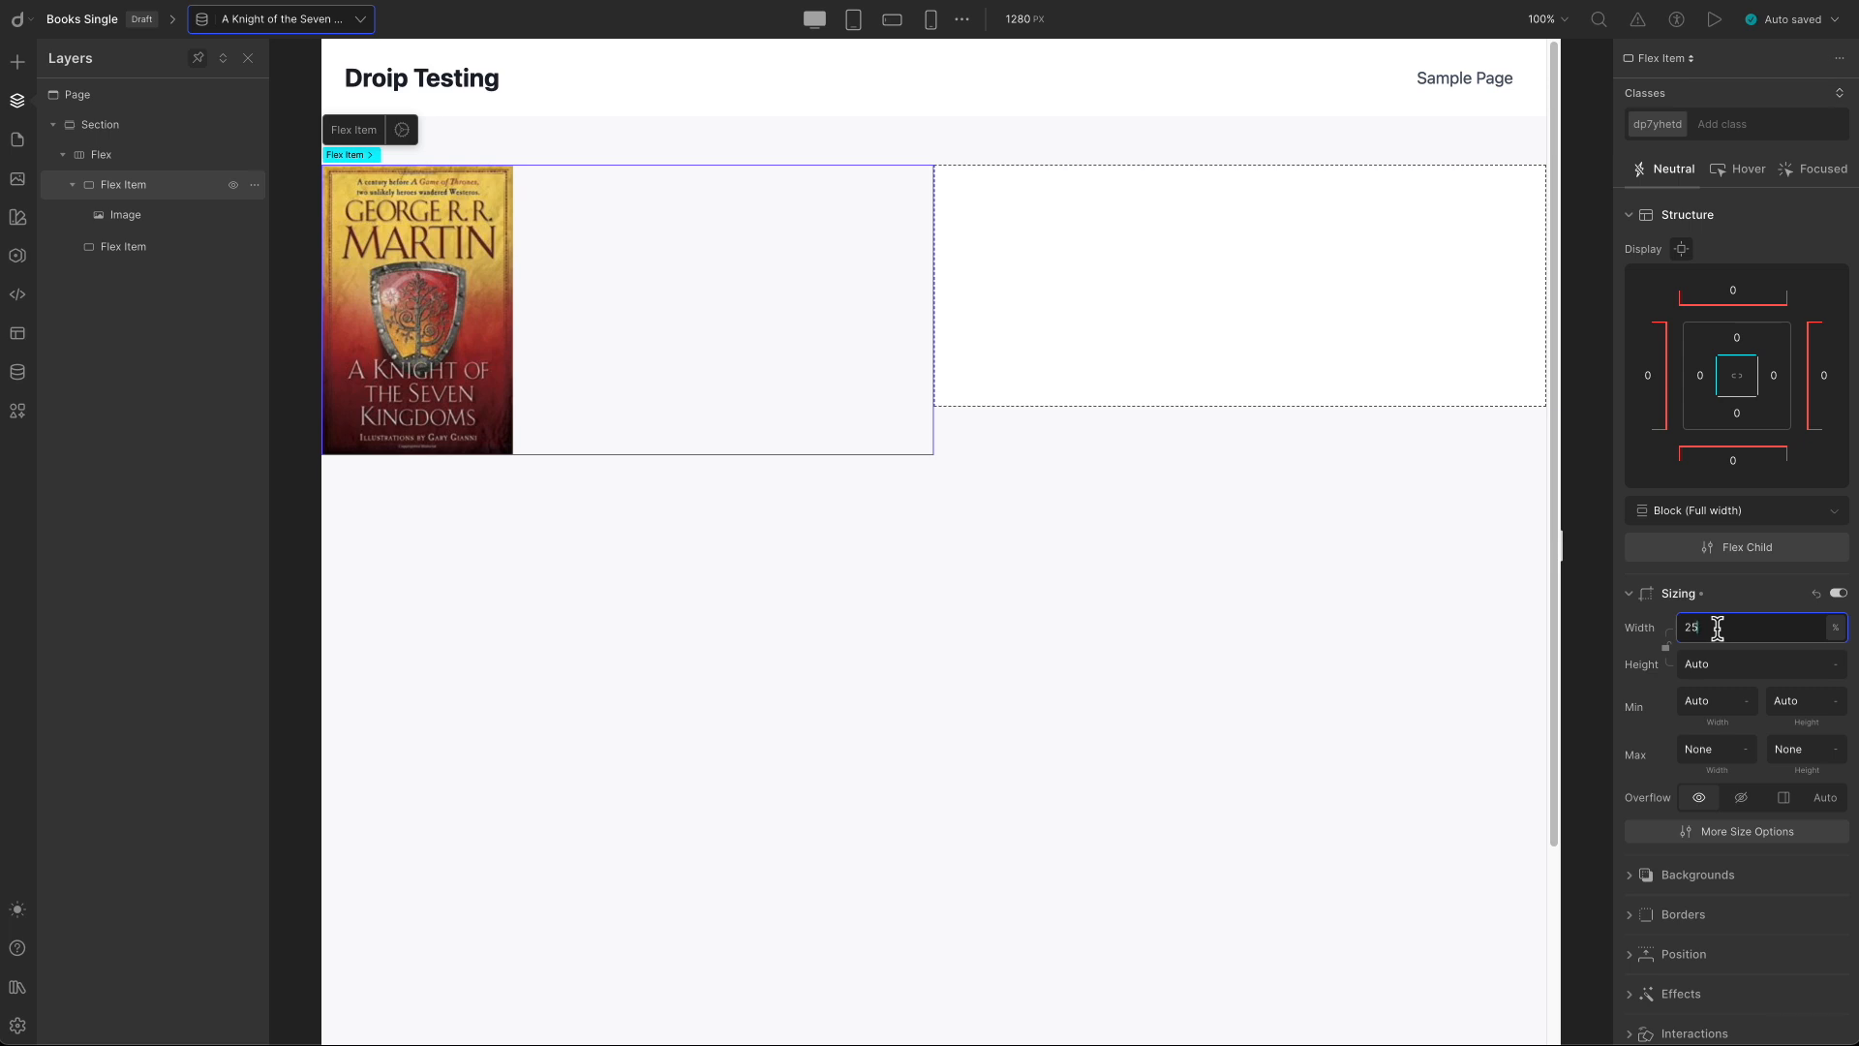
pyautogui.press('Return')
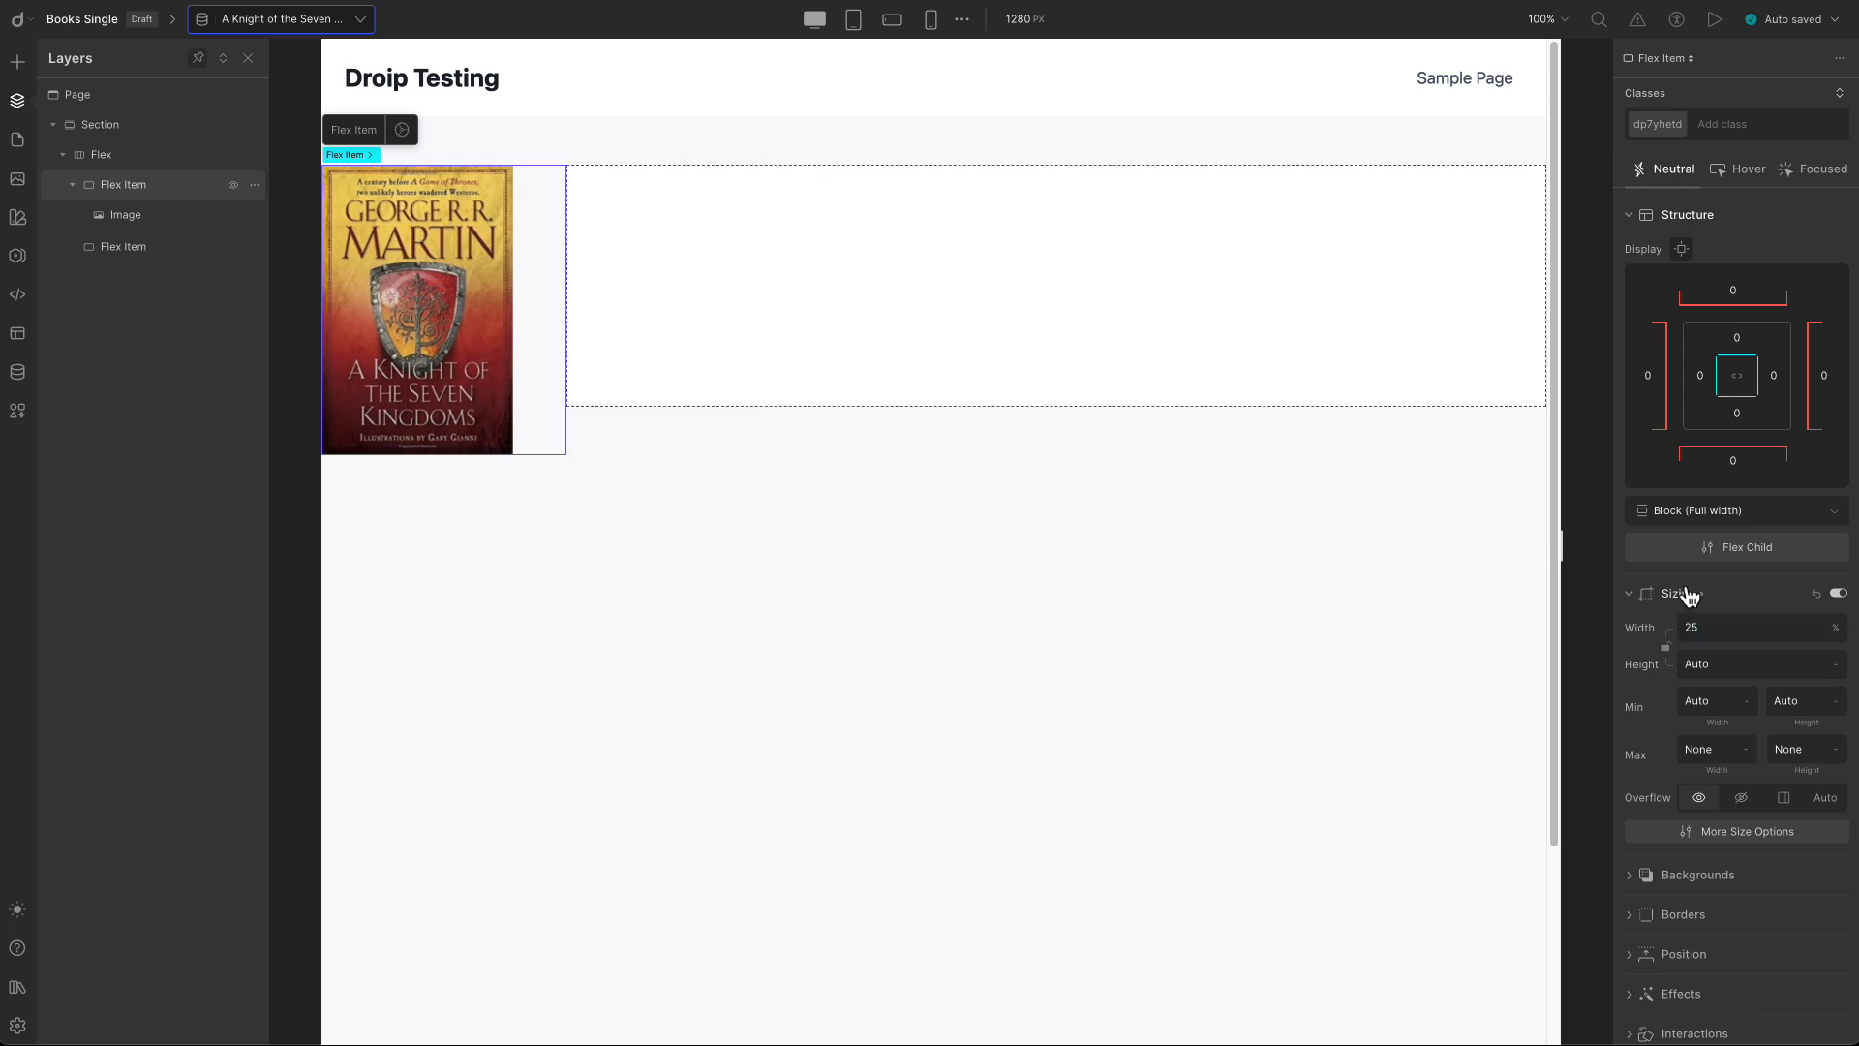
pyautogui.scroll(-1, 1715, 602)
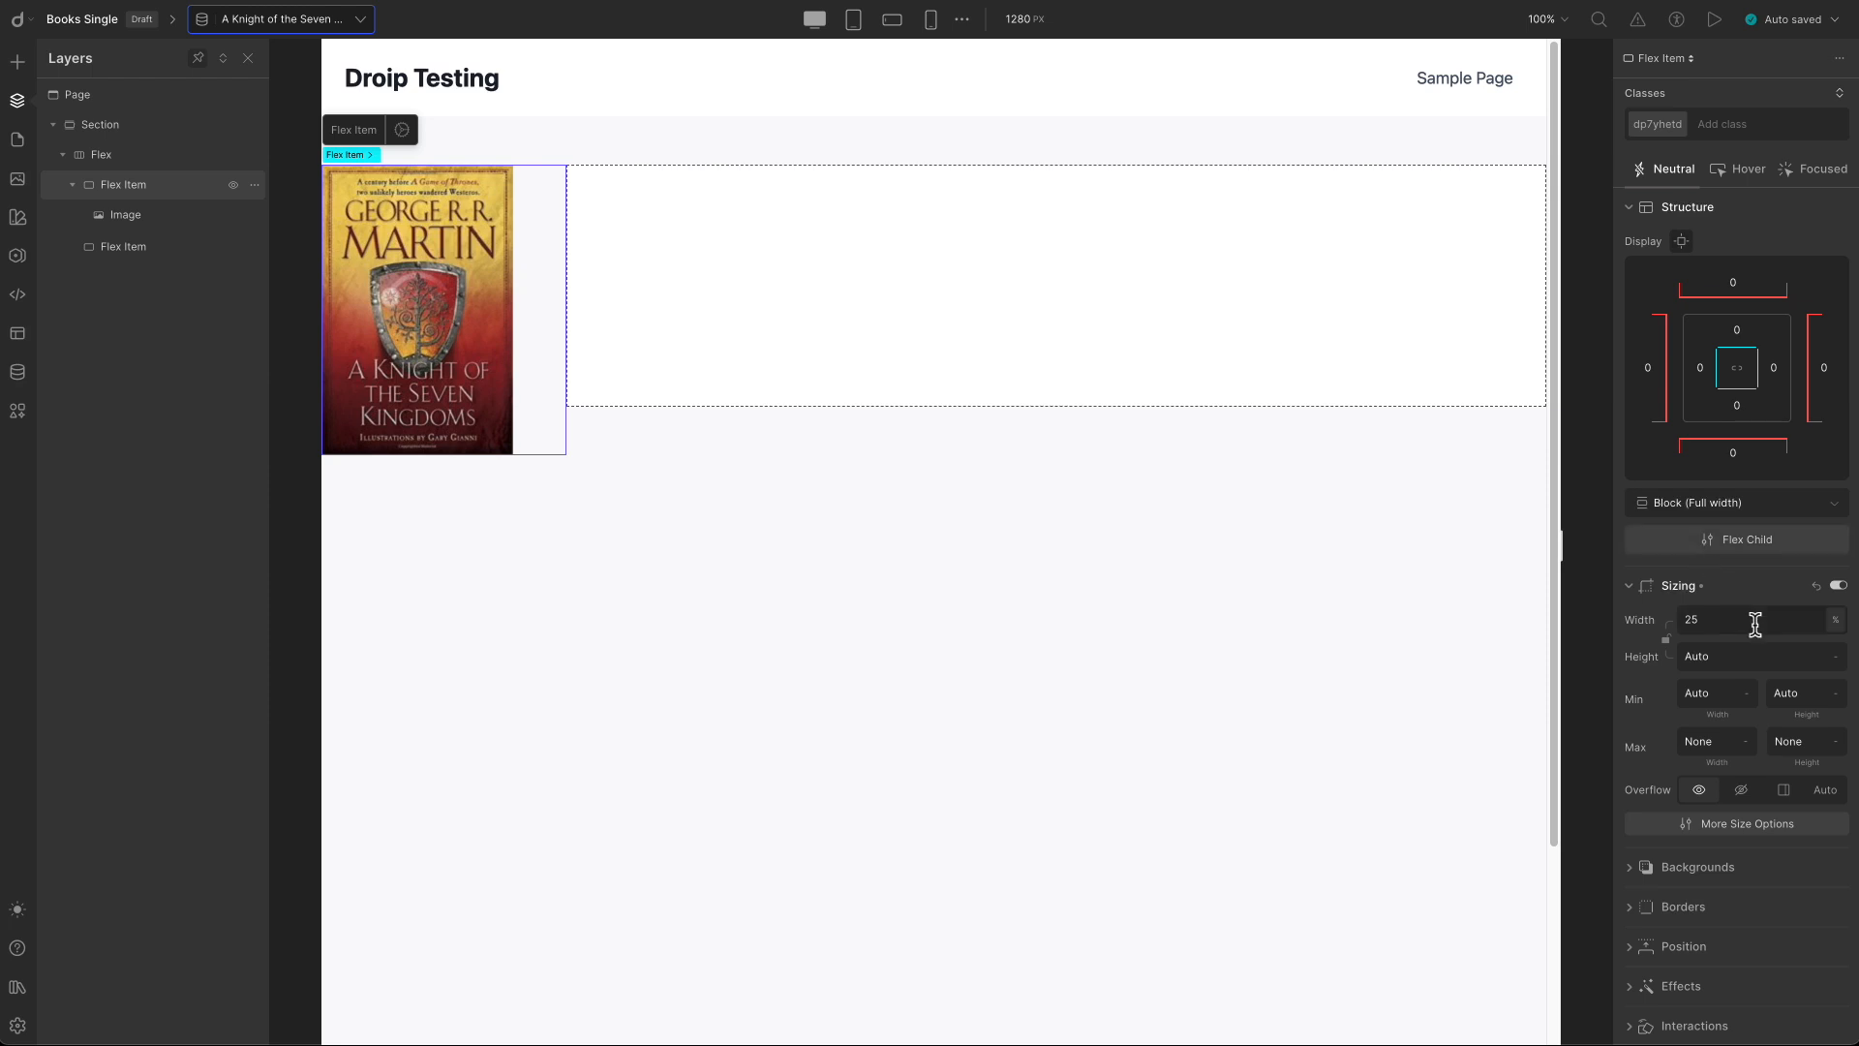
# Size the book cover image to 260 px wide and 360 px high.
pyautogui.click(128, 215)
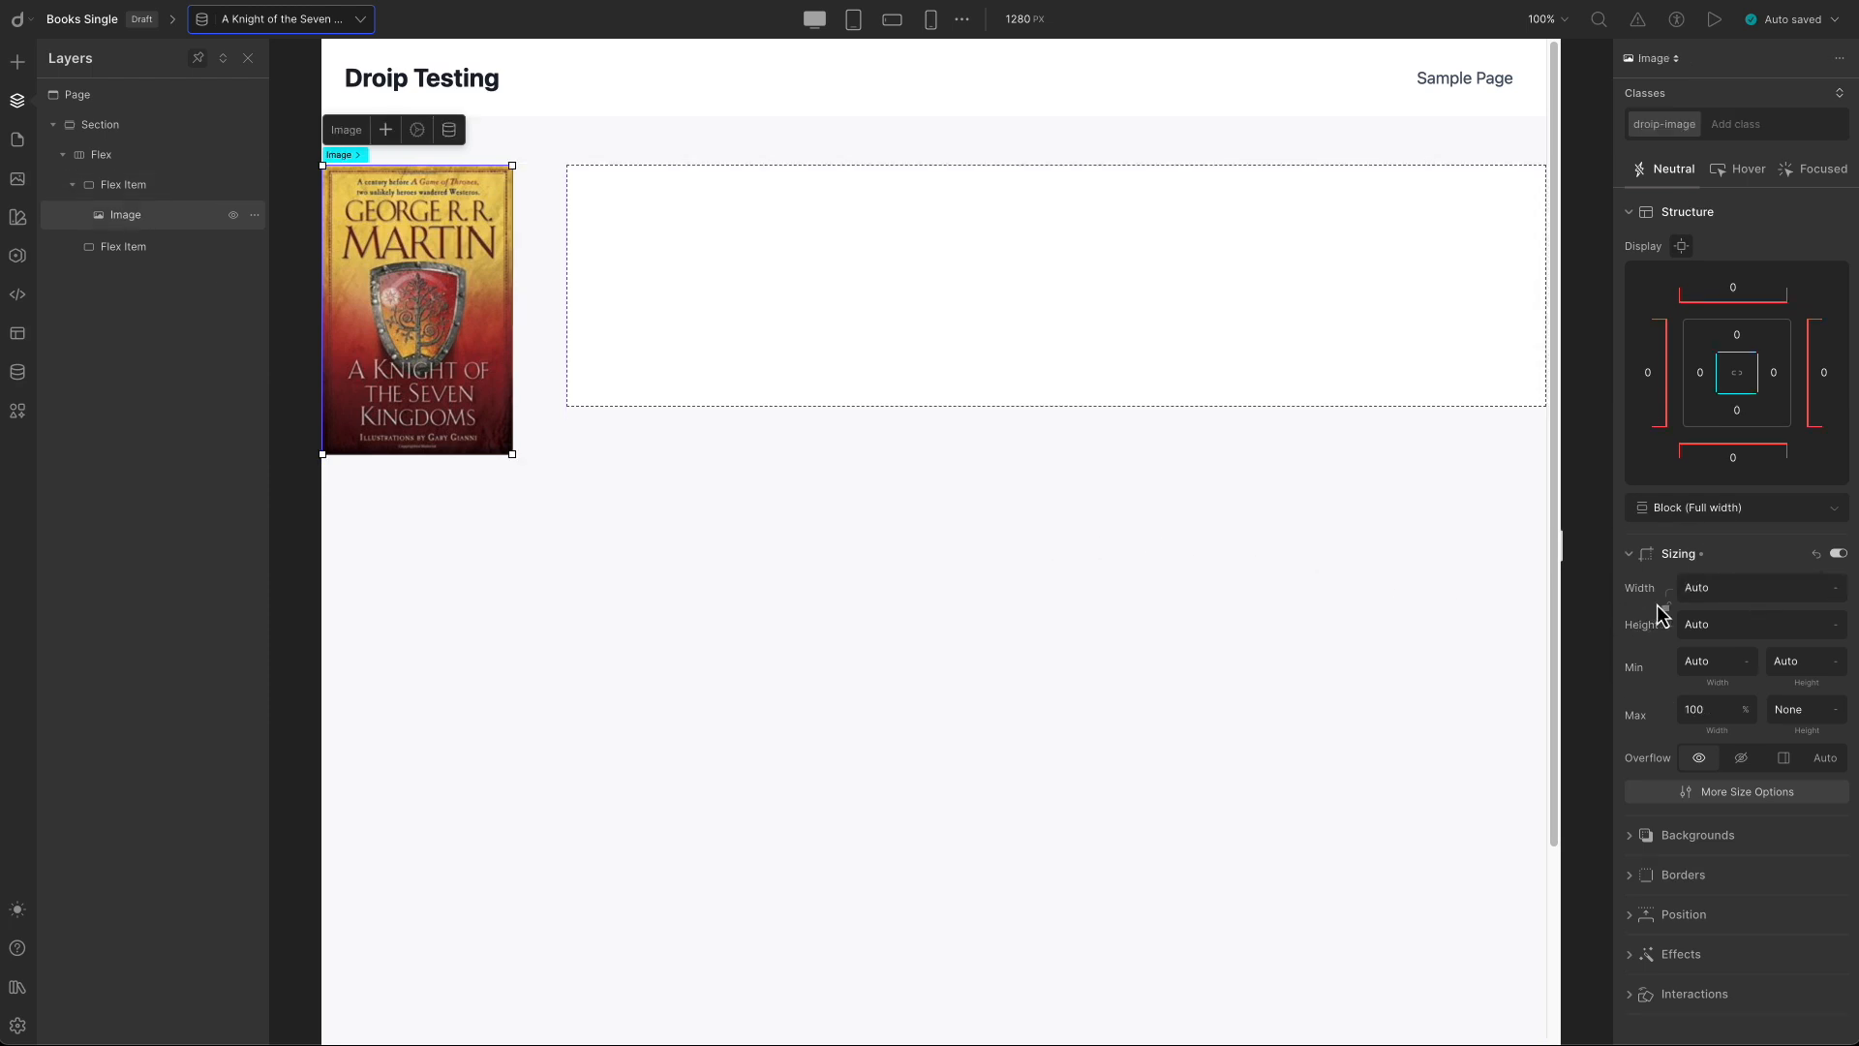
pyautogui.click(1678, 587)
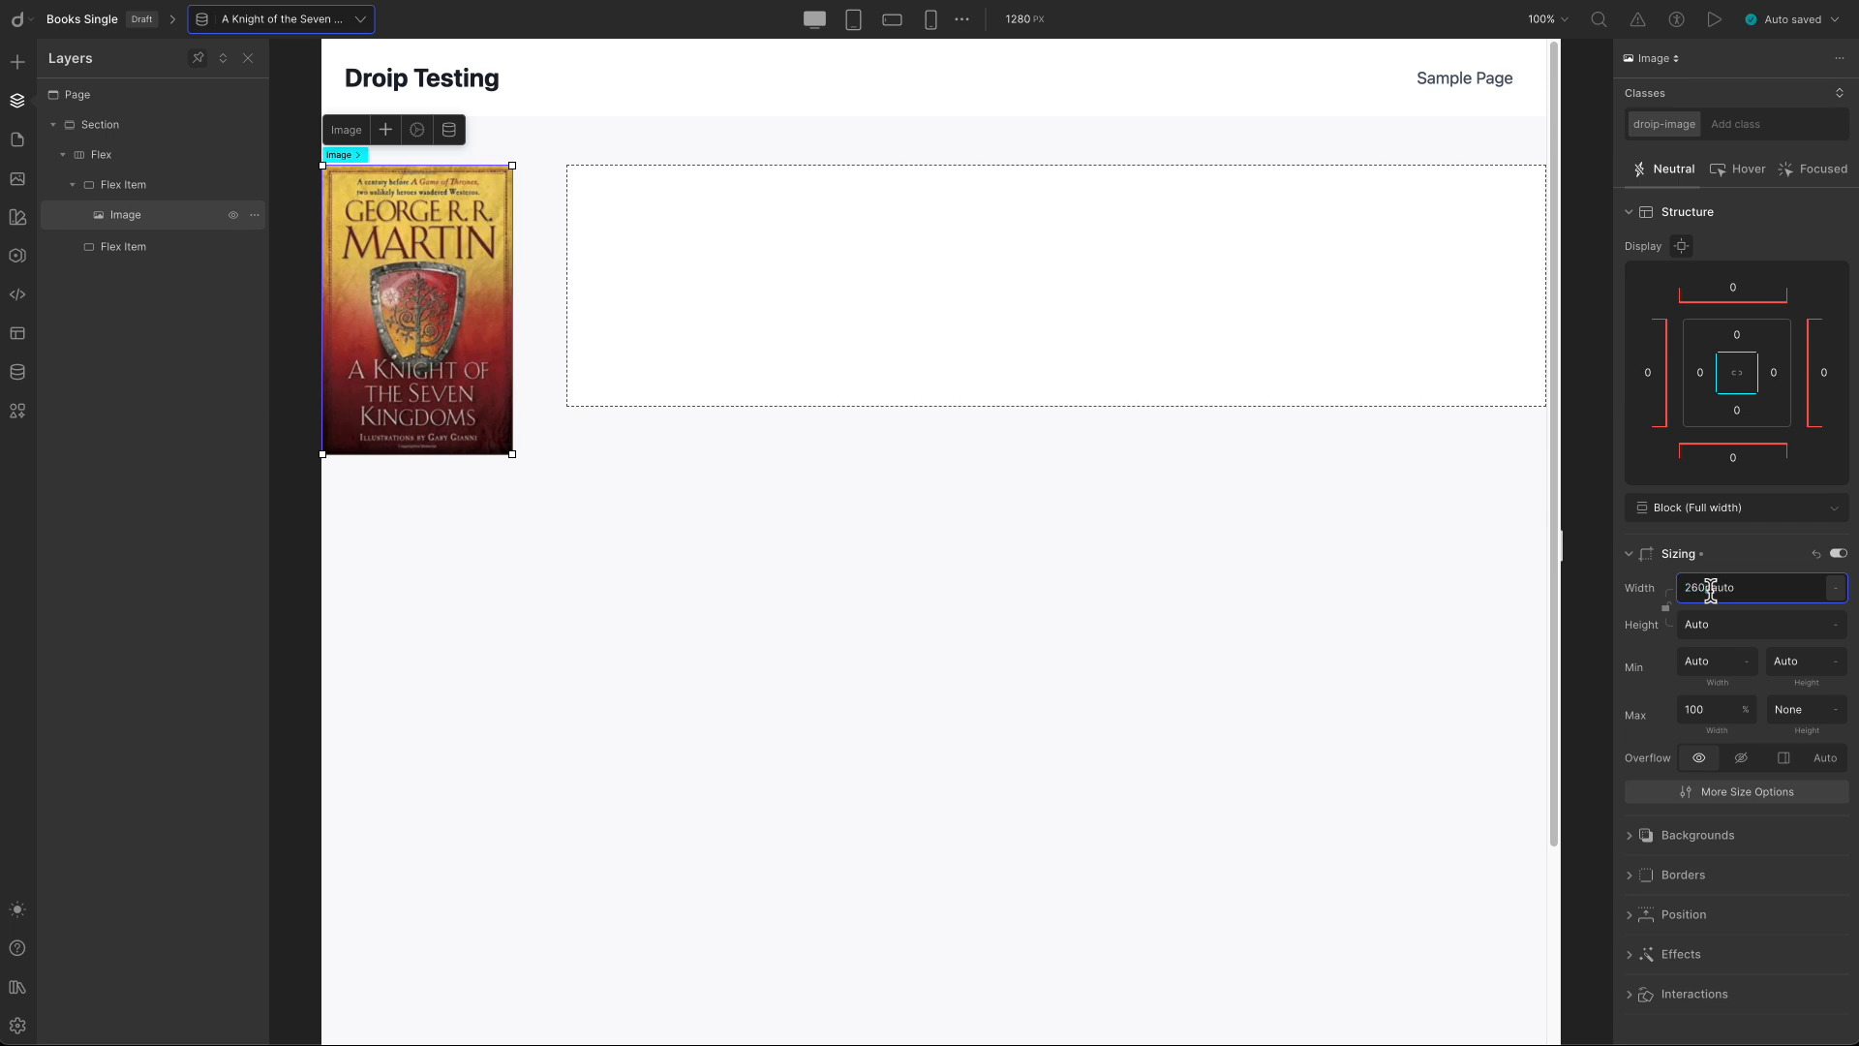
pyautogui.press('Return')
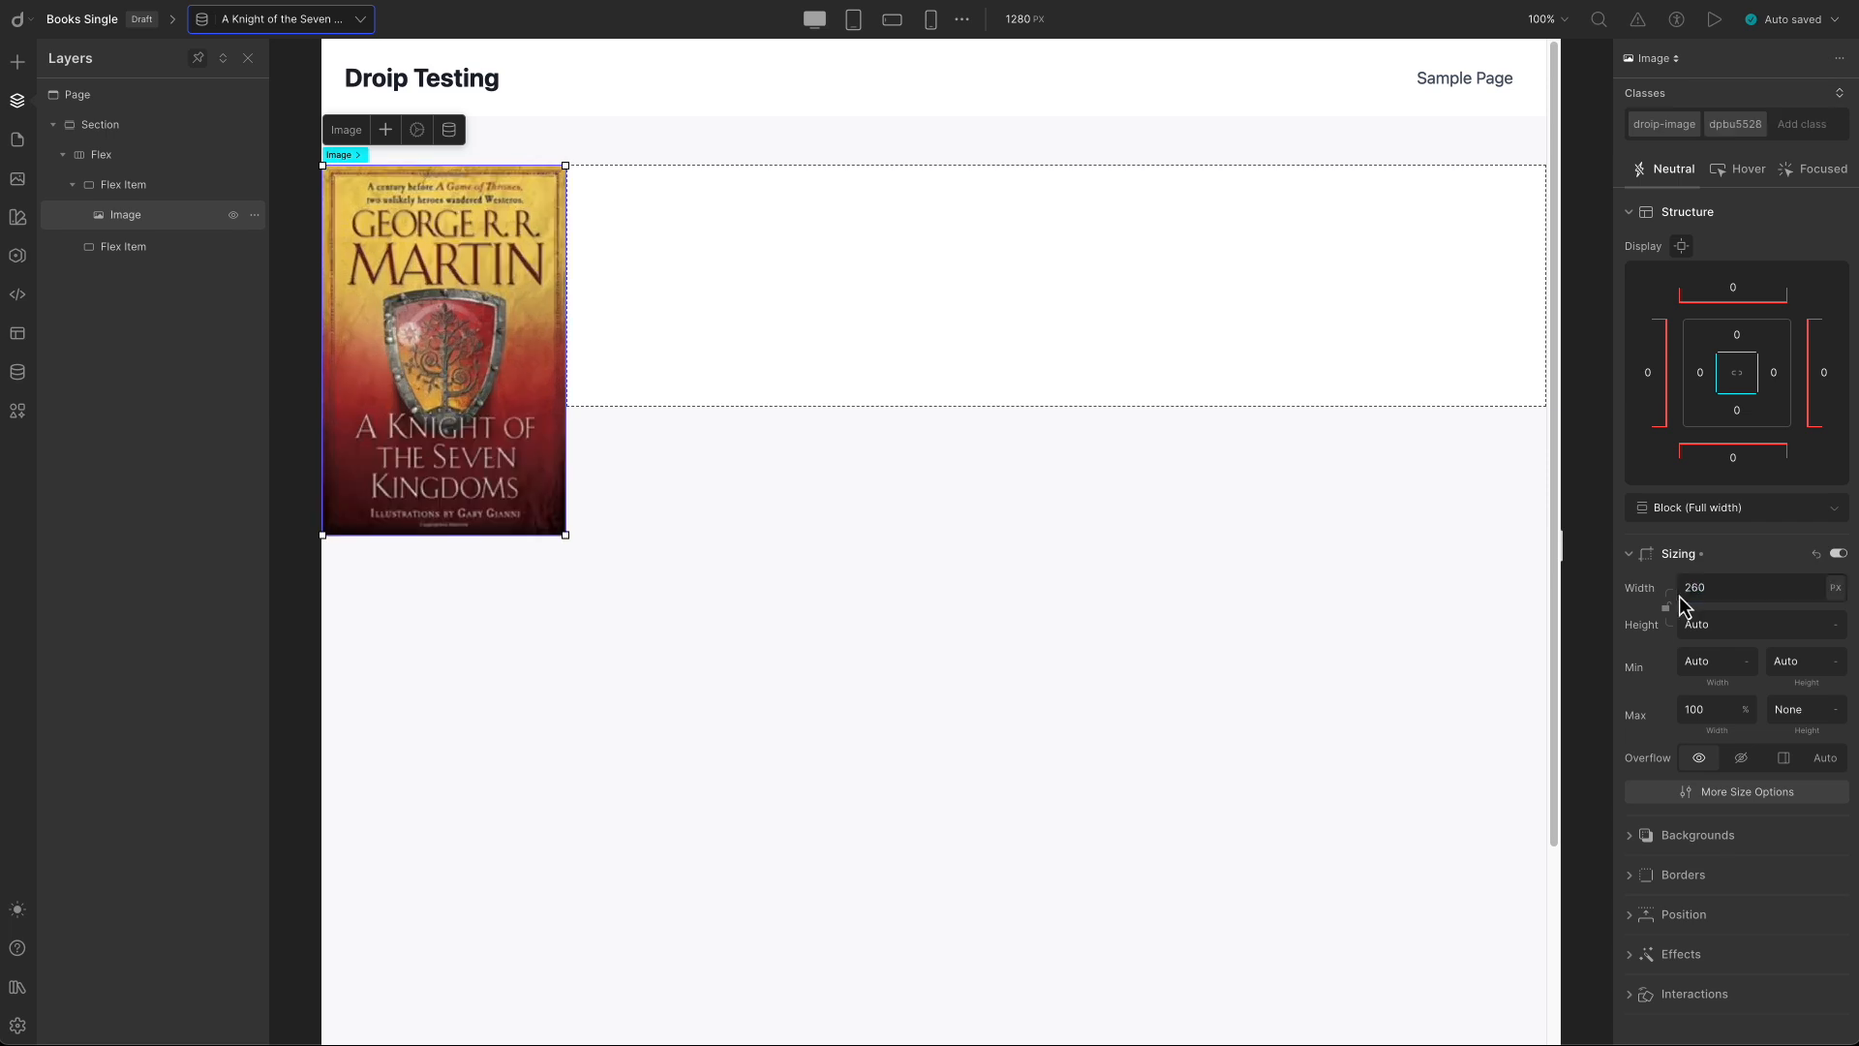
pyautogui.click(1748, 630)
pyautogui.moveTo(1746, 629); pyautogui.dragTo(1698, 628)
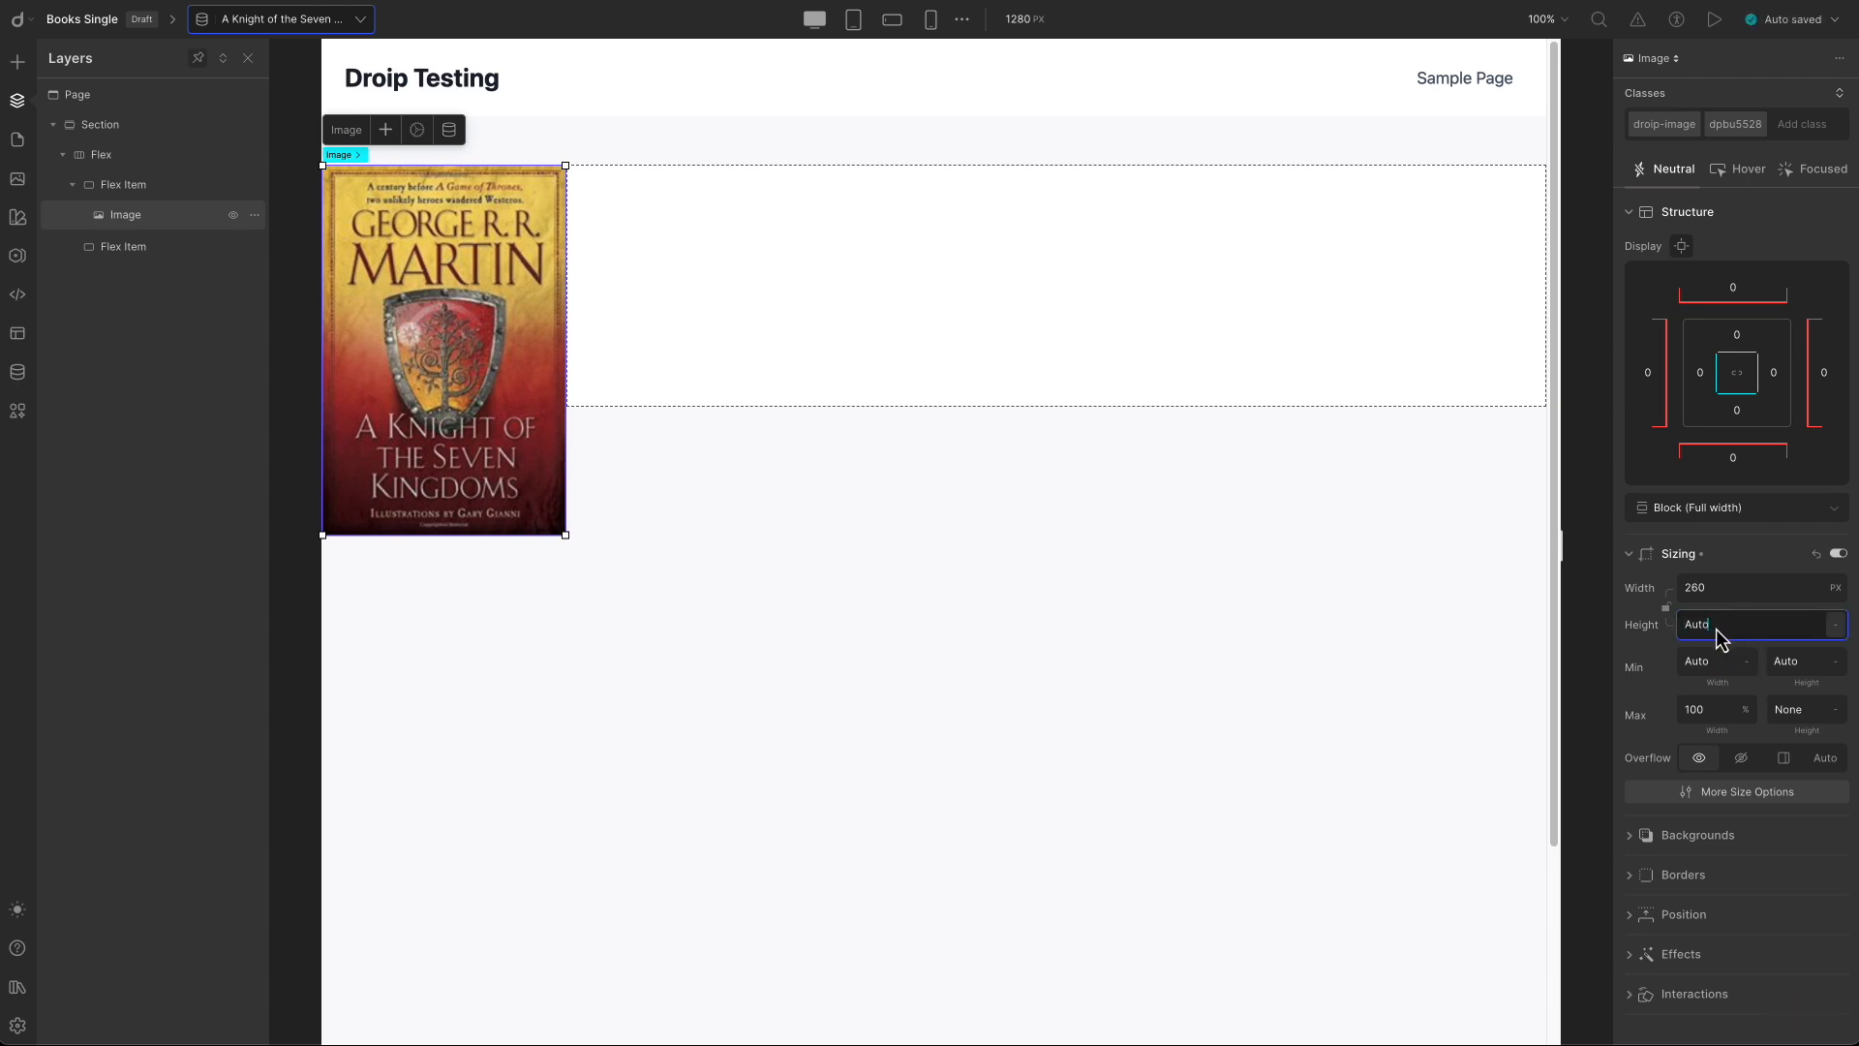
pyautogui.write('360')
pyautogui.press('Return')
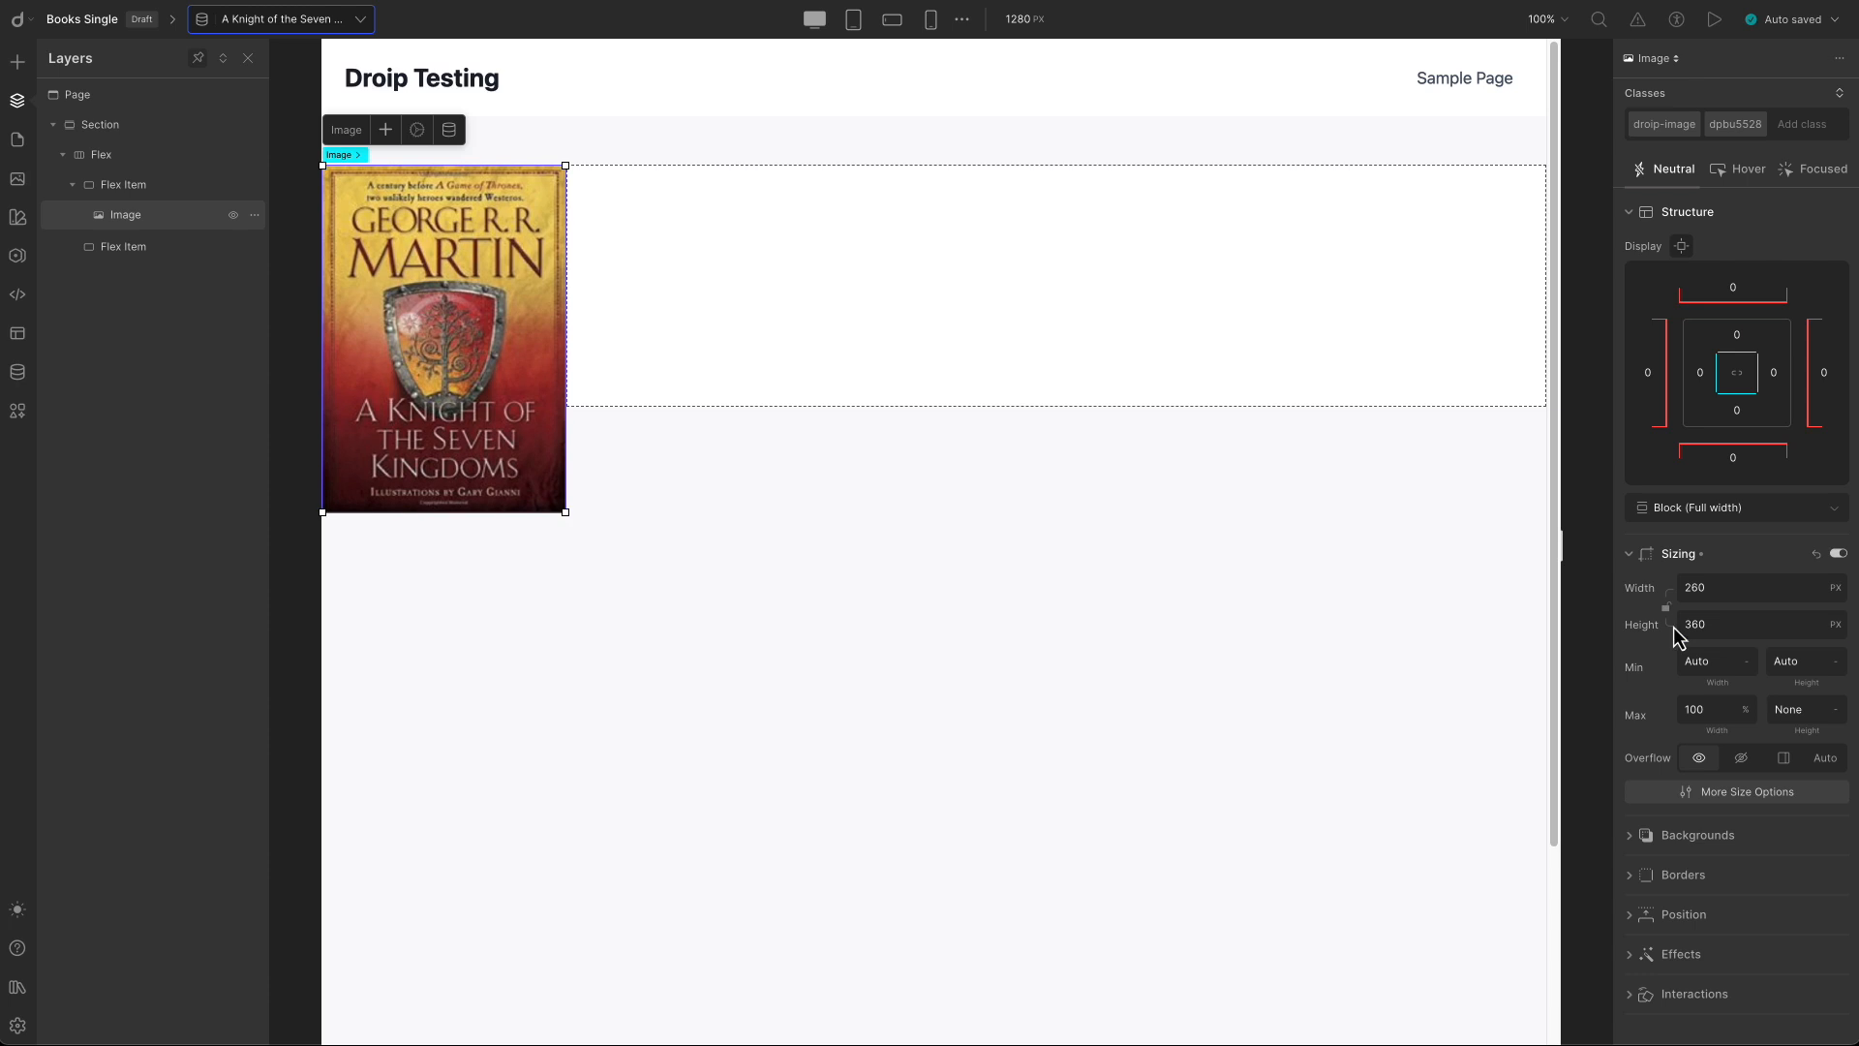
# Add a Heading element to the empty right column of the Flex layout.
pyautogui.click(1008, 232)
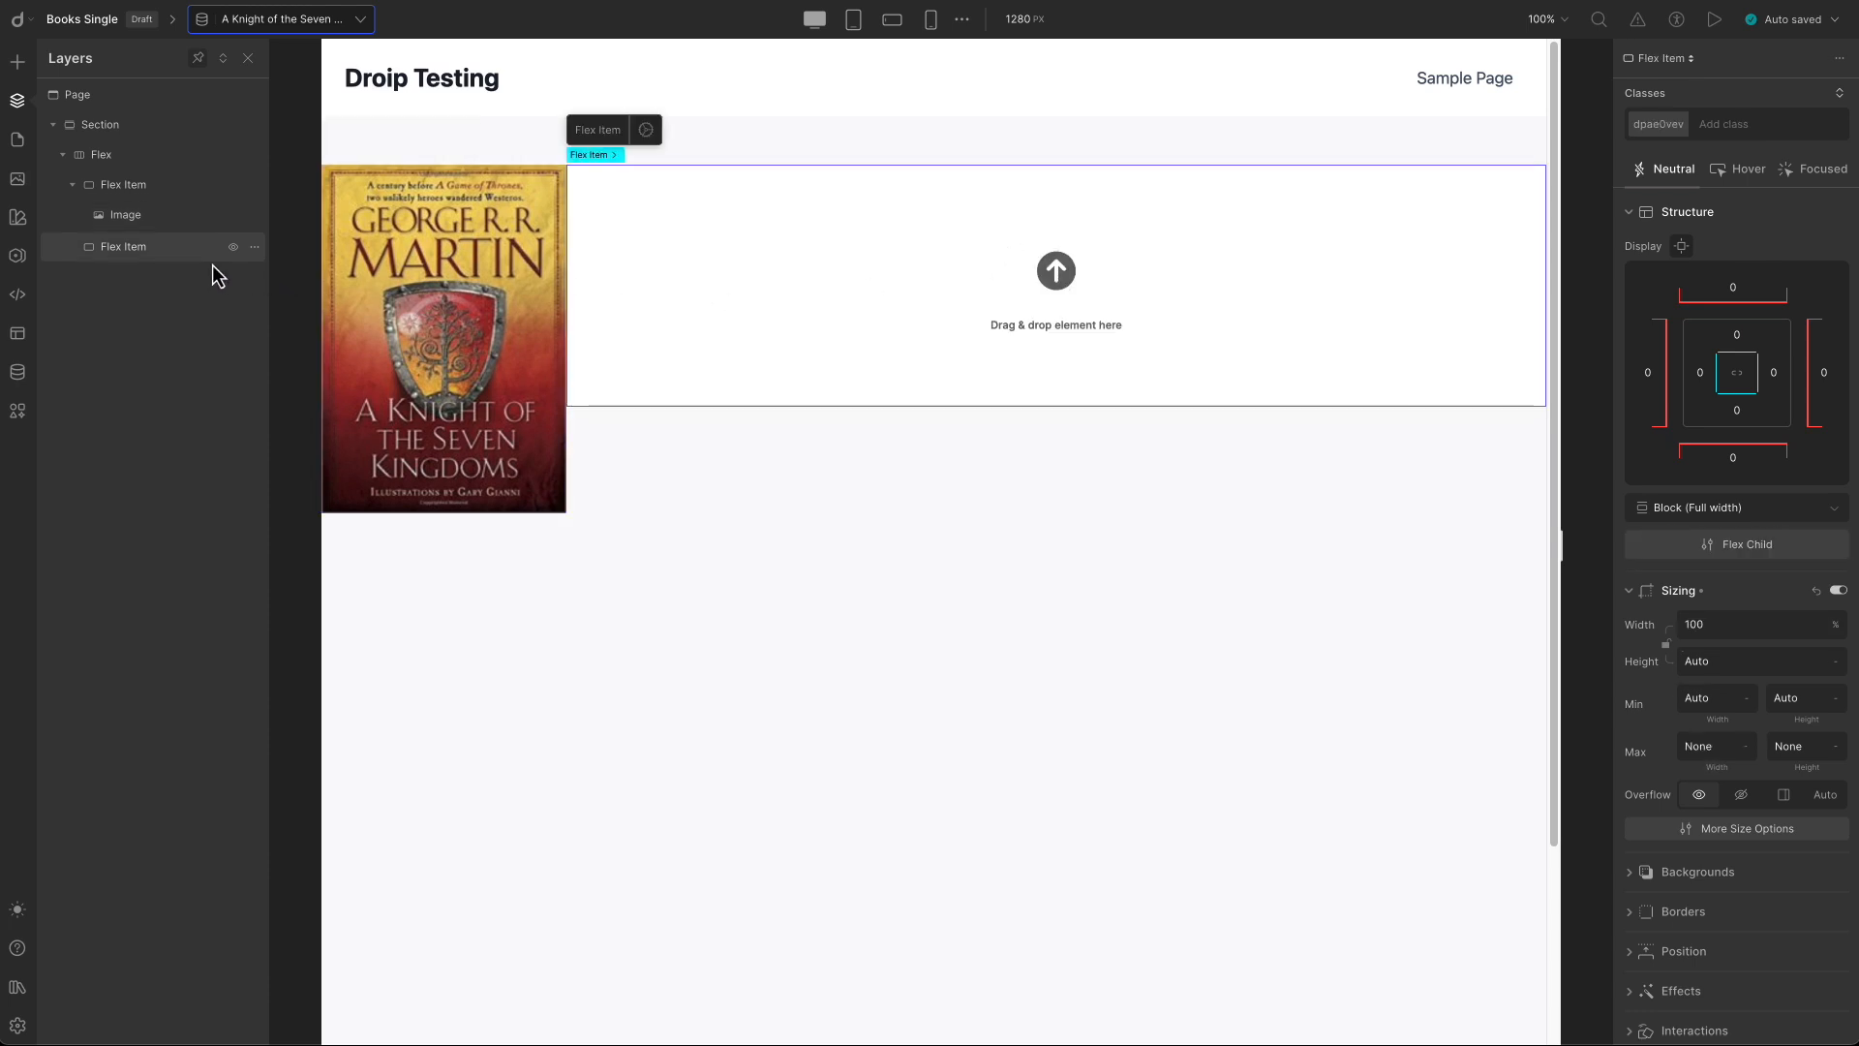
pyautogui.click(17, 61)
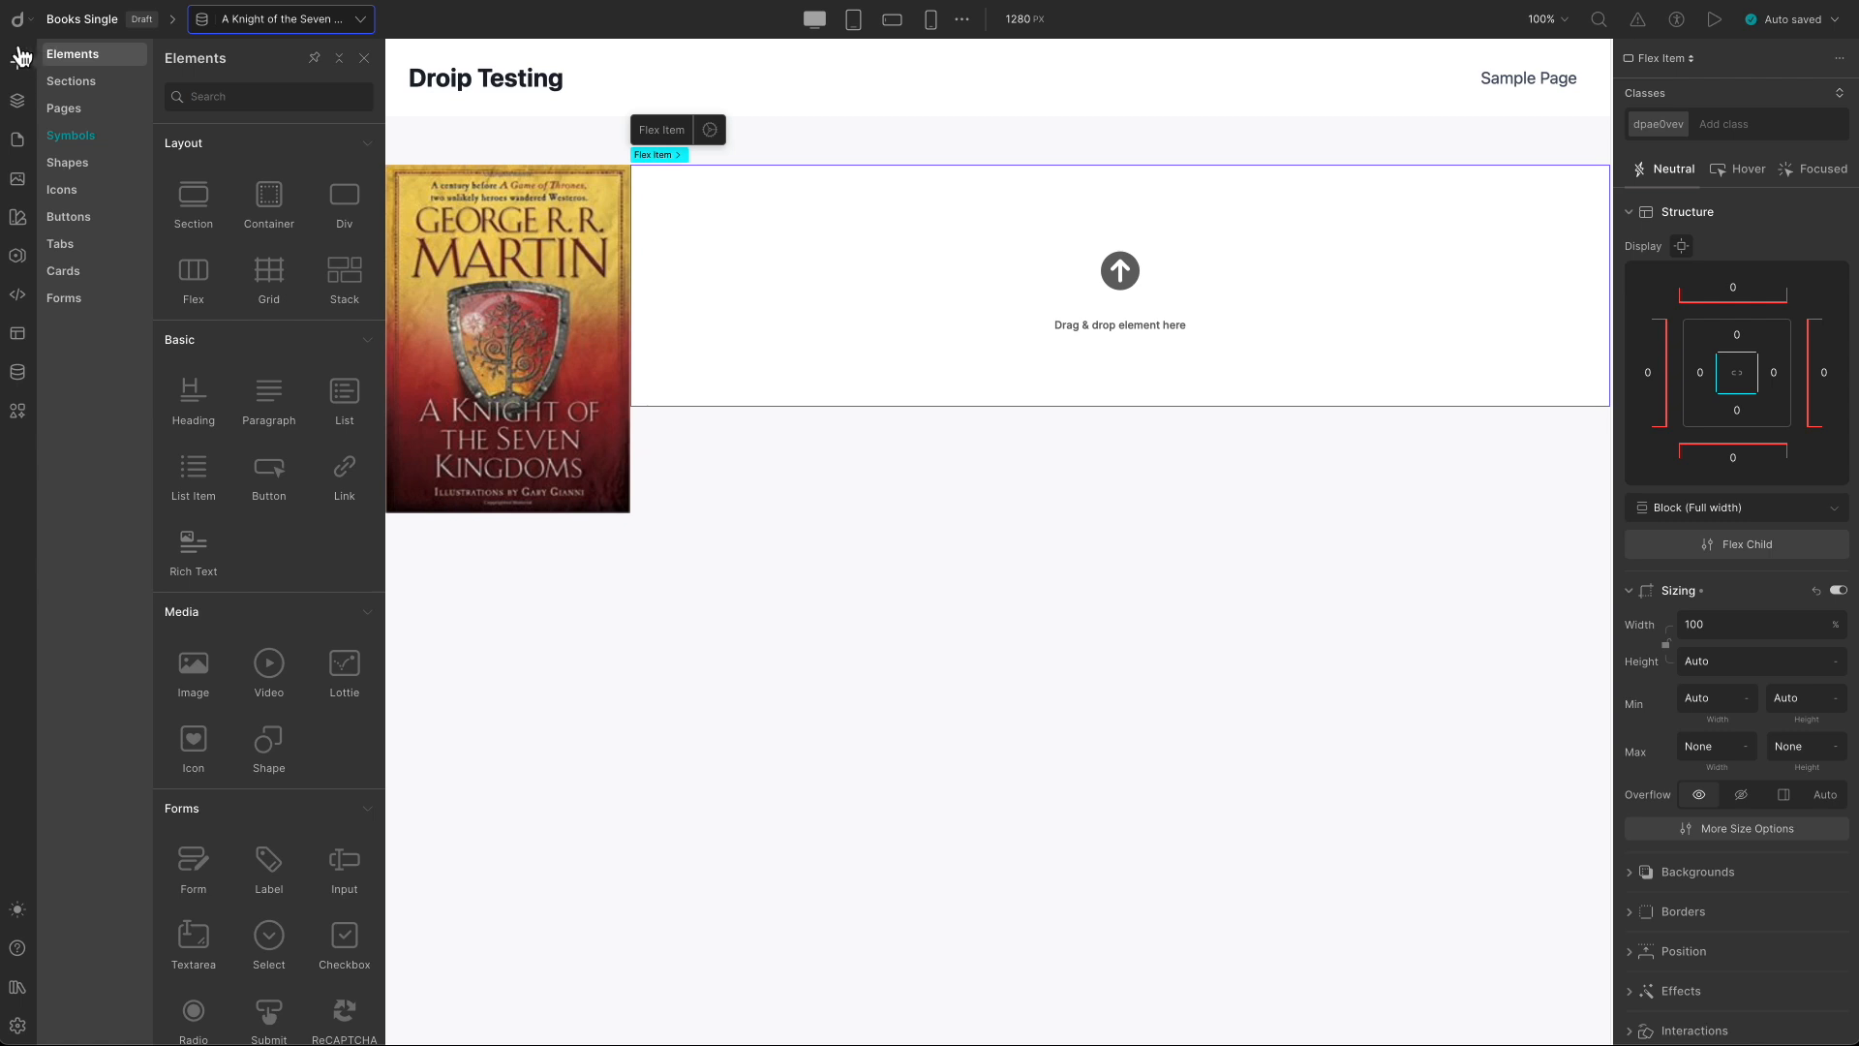
pyautogui.click(198, 397)
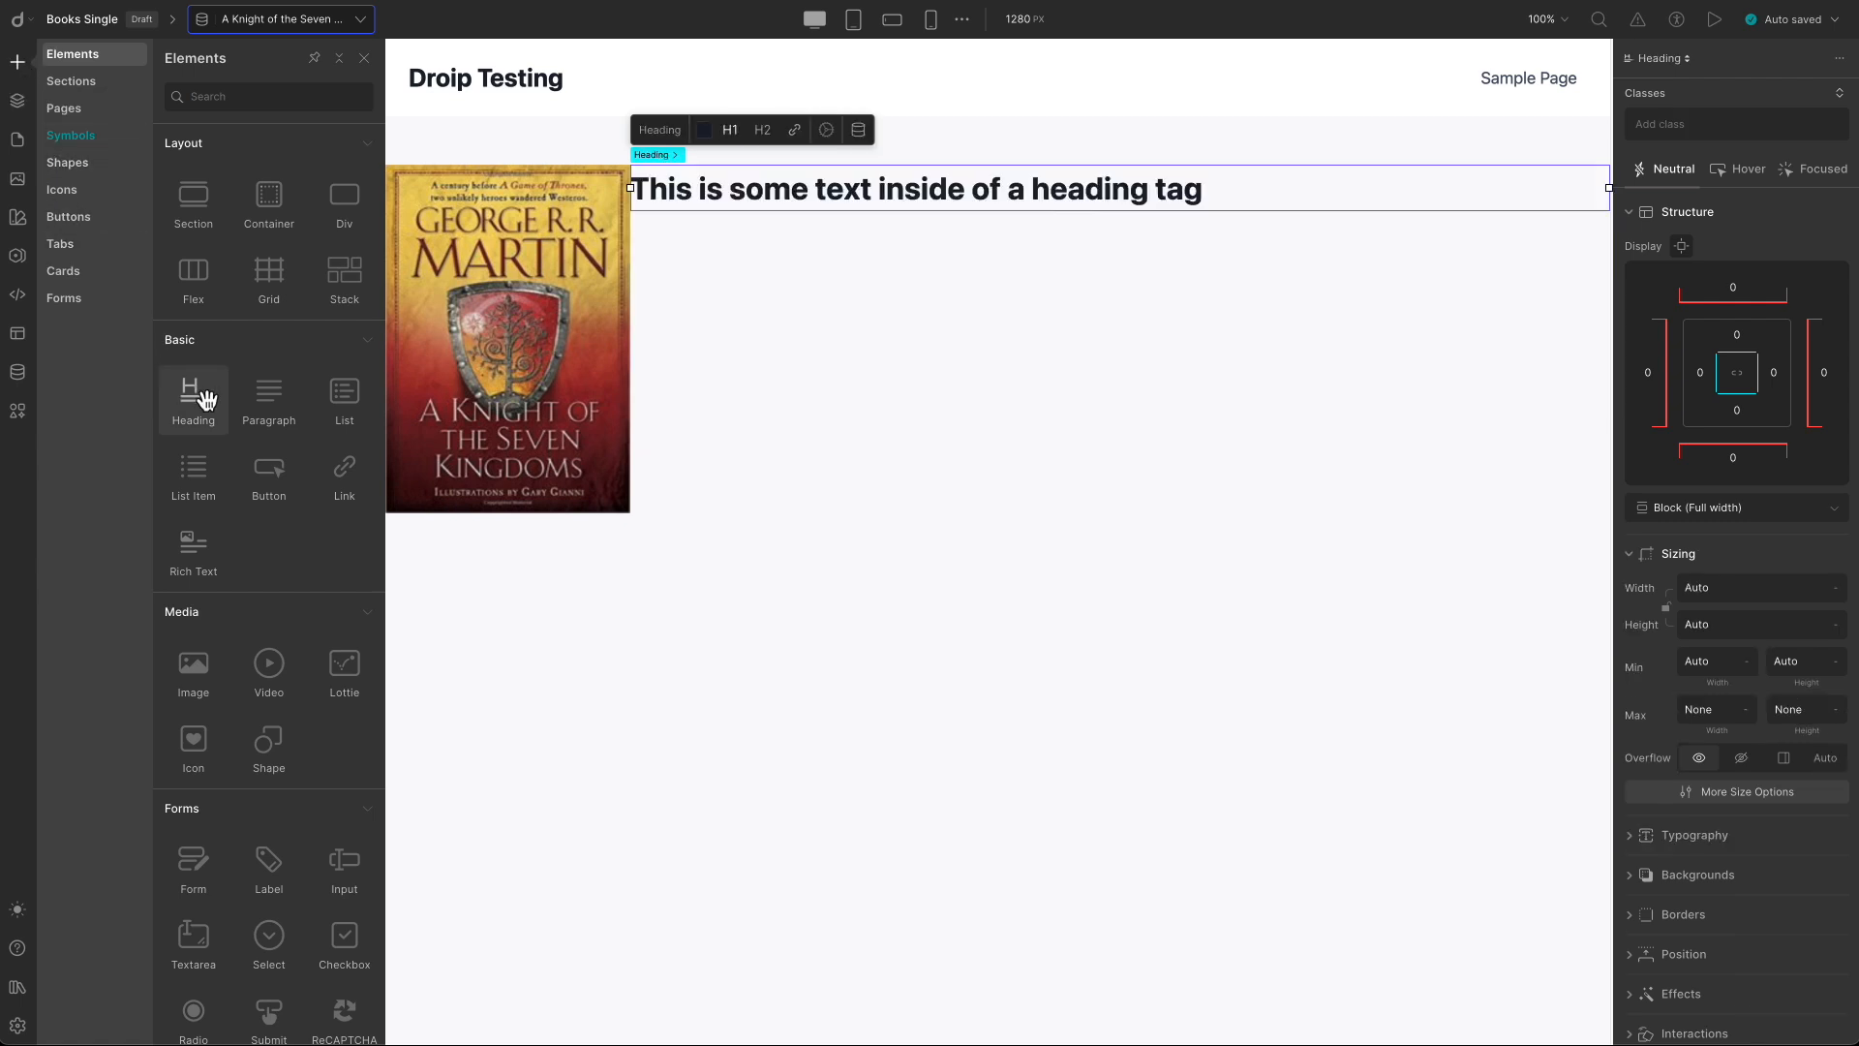
# Bind the new heading to dynamic content of type Post with the value Post Title.
pyautogui.click(859, 132)
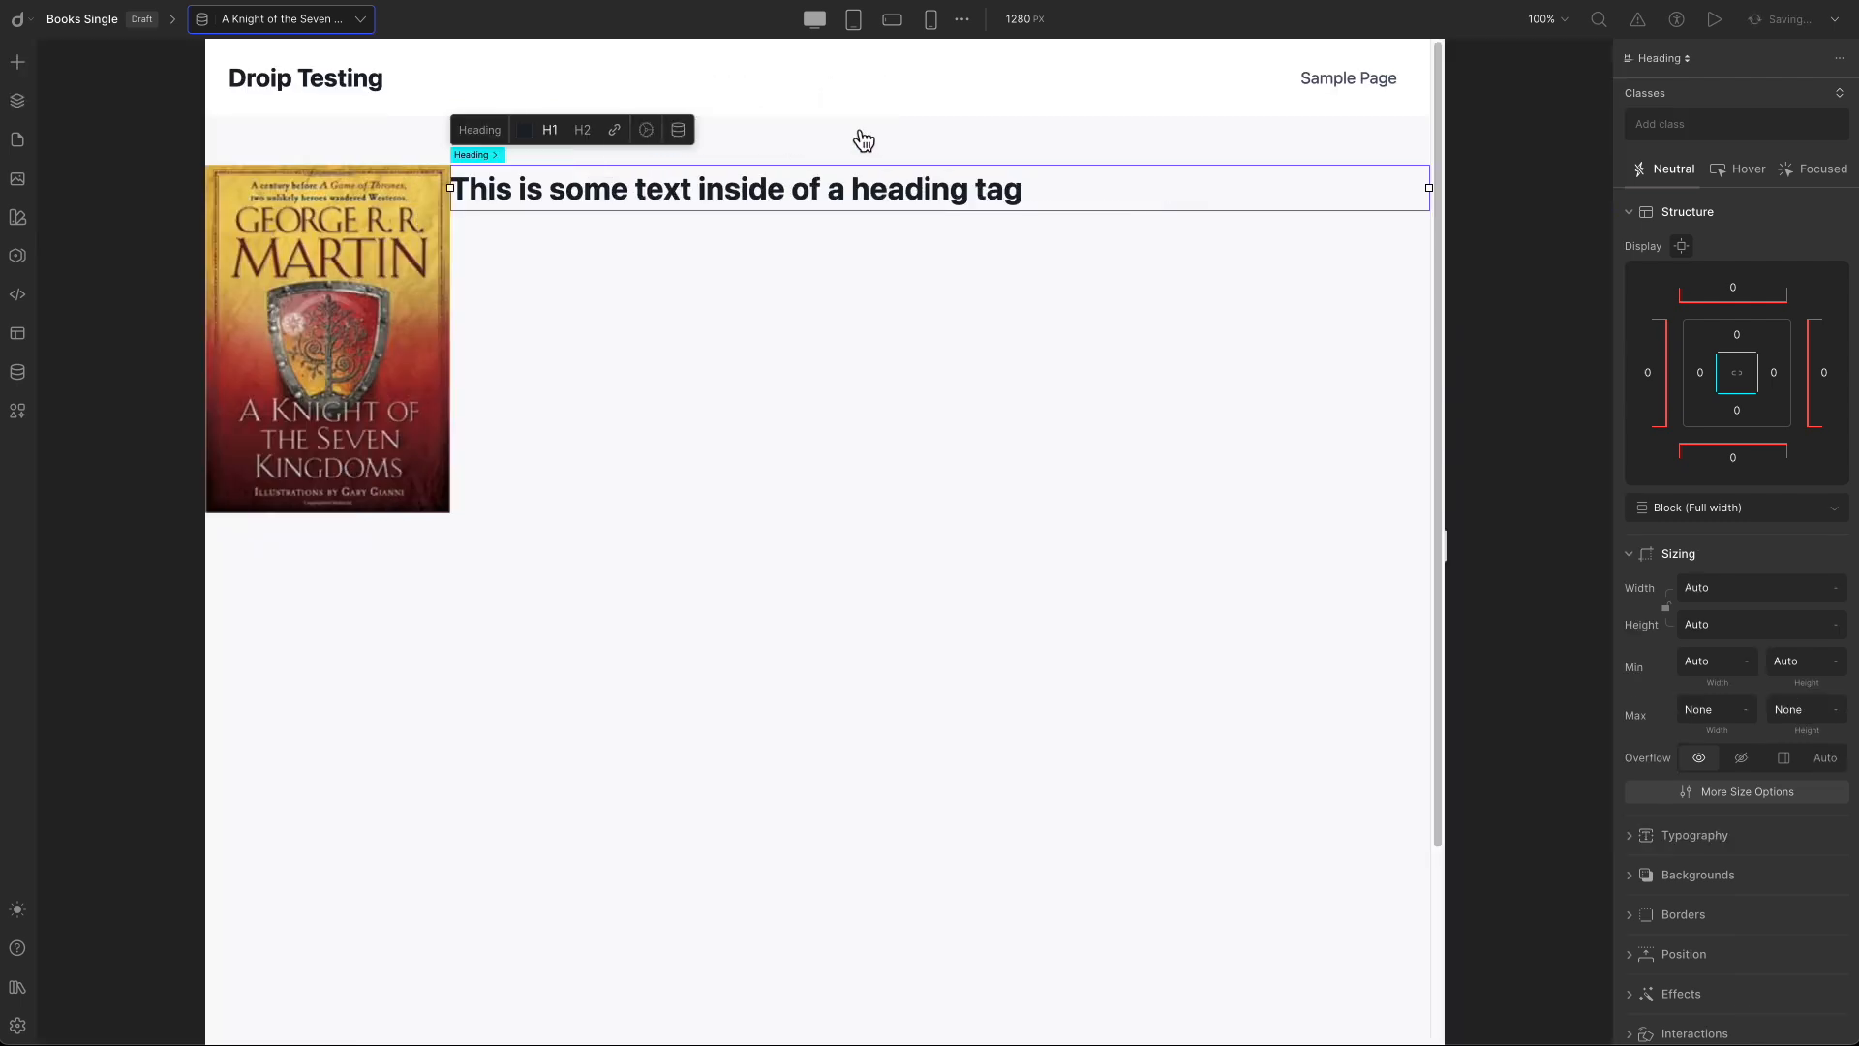
pyautogui.click(677, 130)
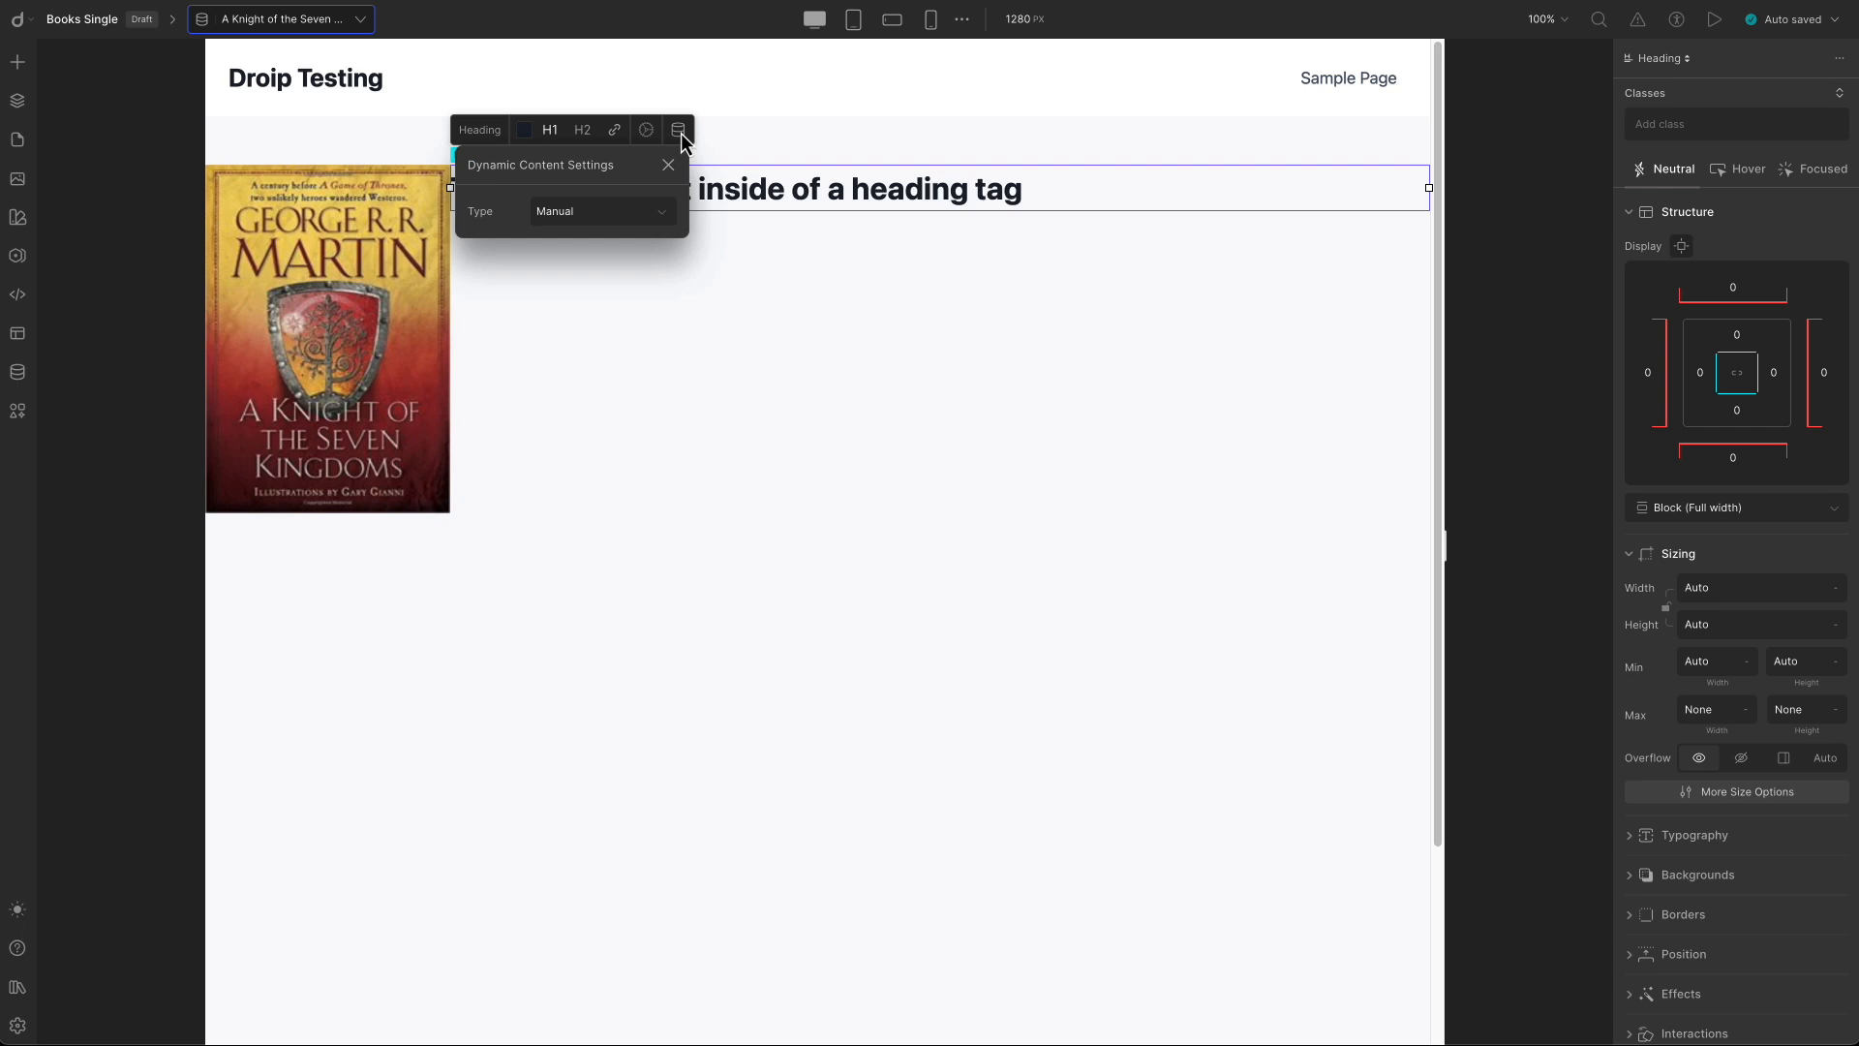
pyautogui.click(616, 207)
pyautogui.click(601, 174)
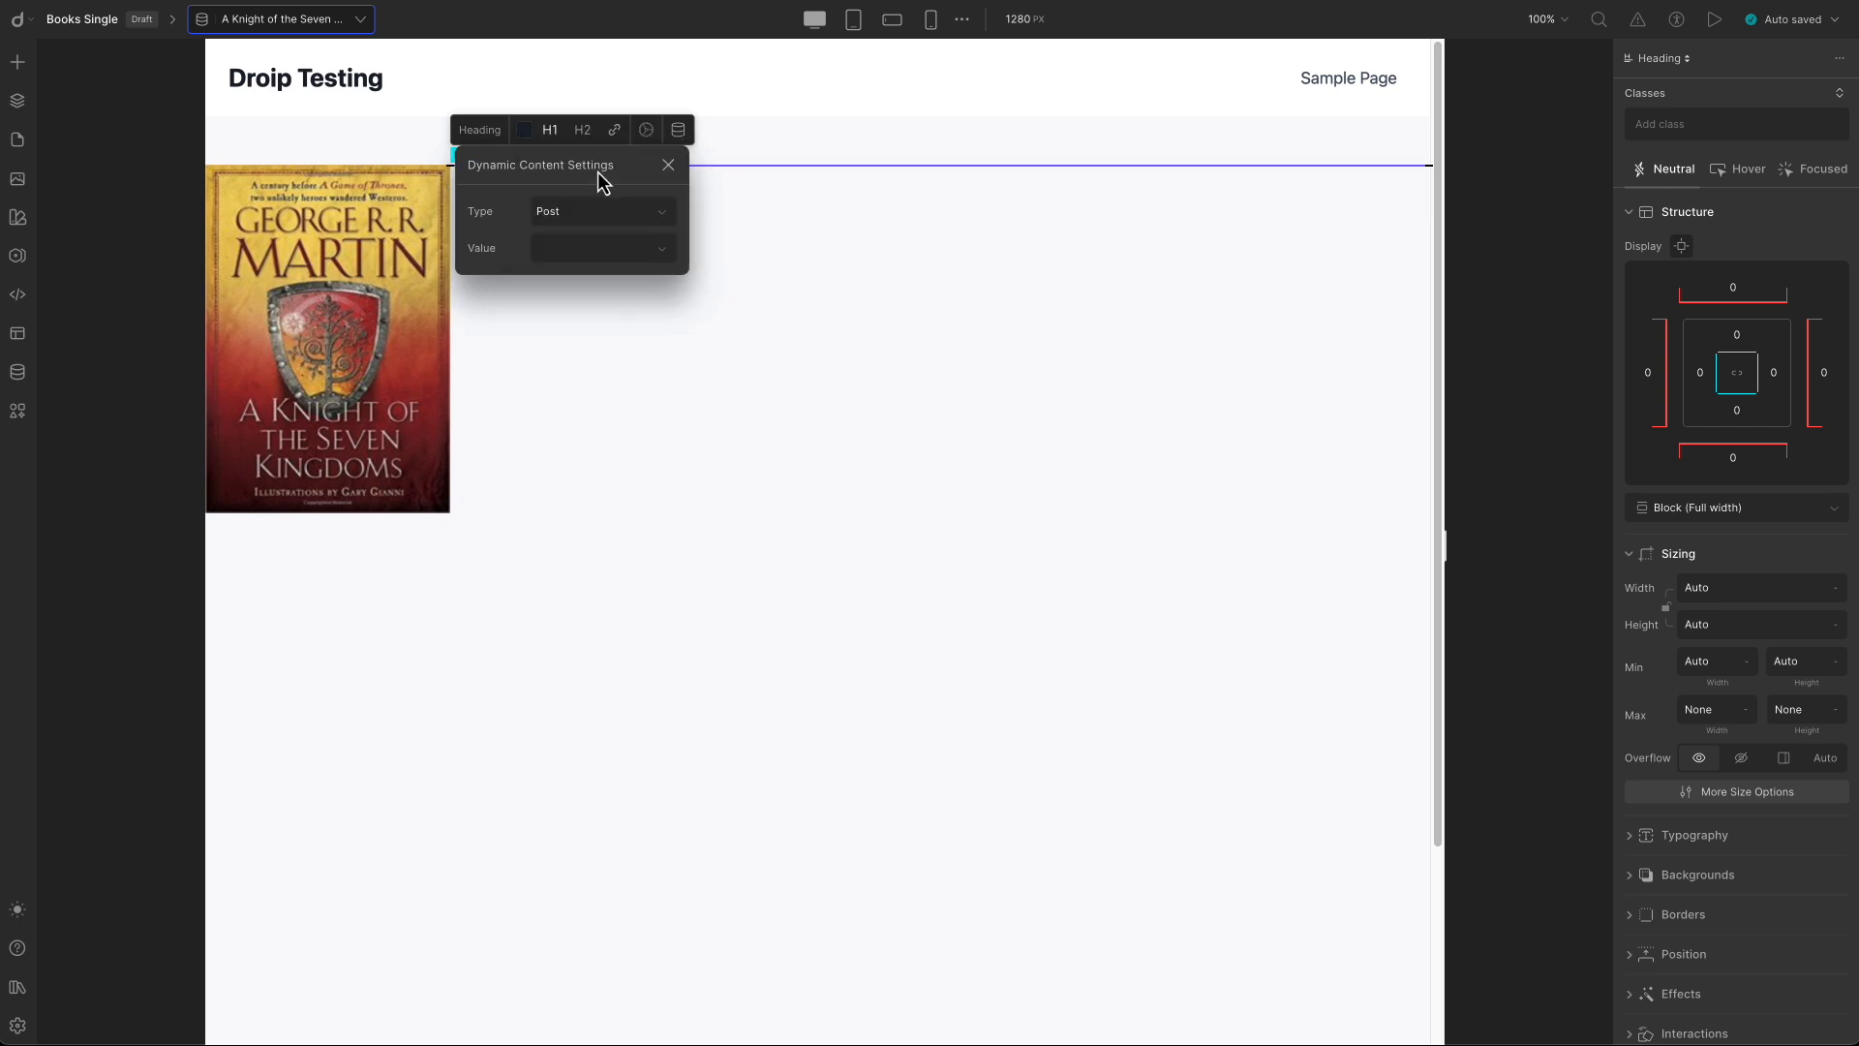
pyautogui.click(585, 247)
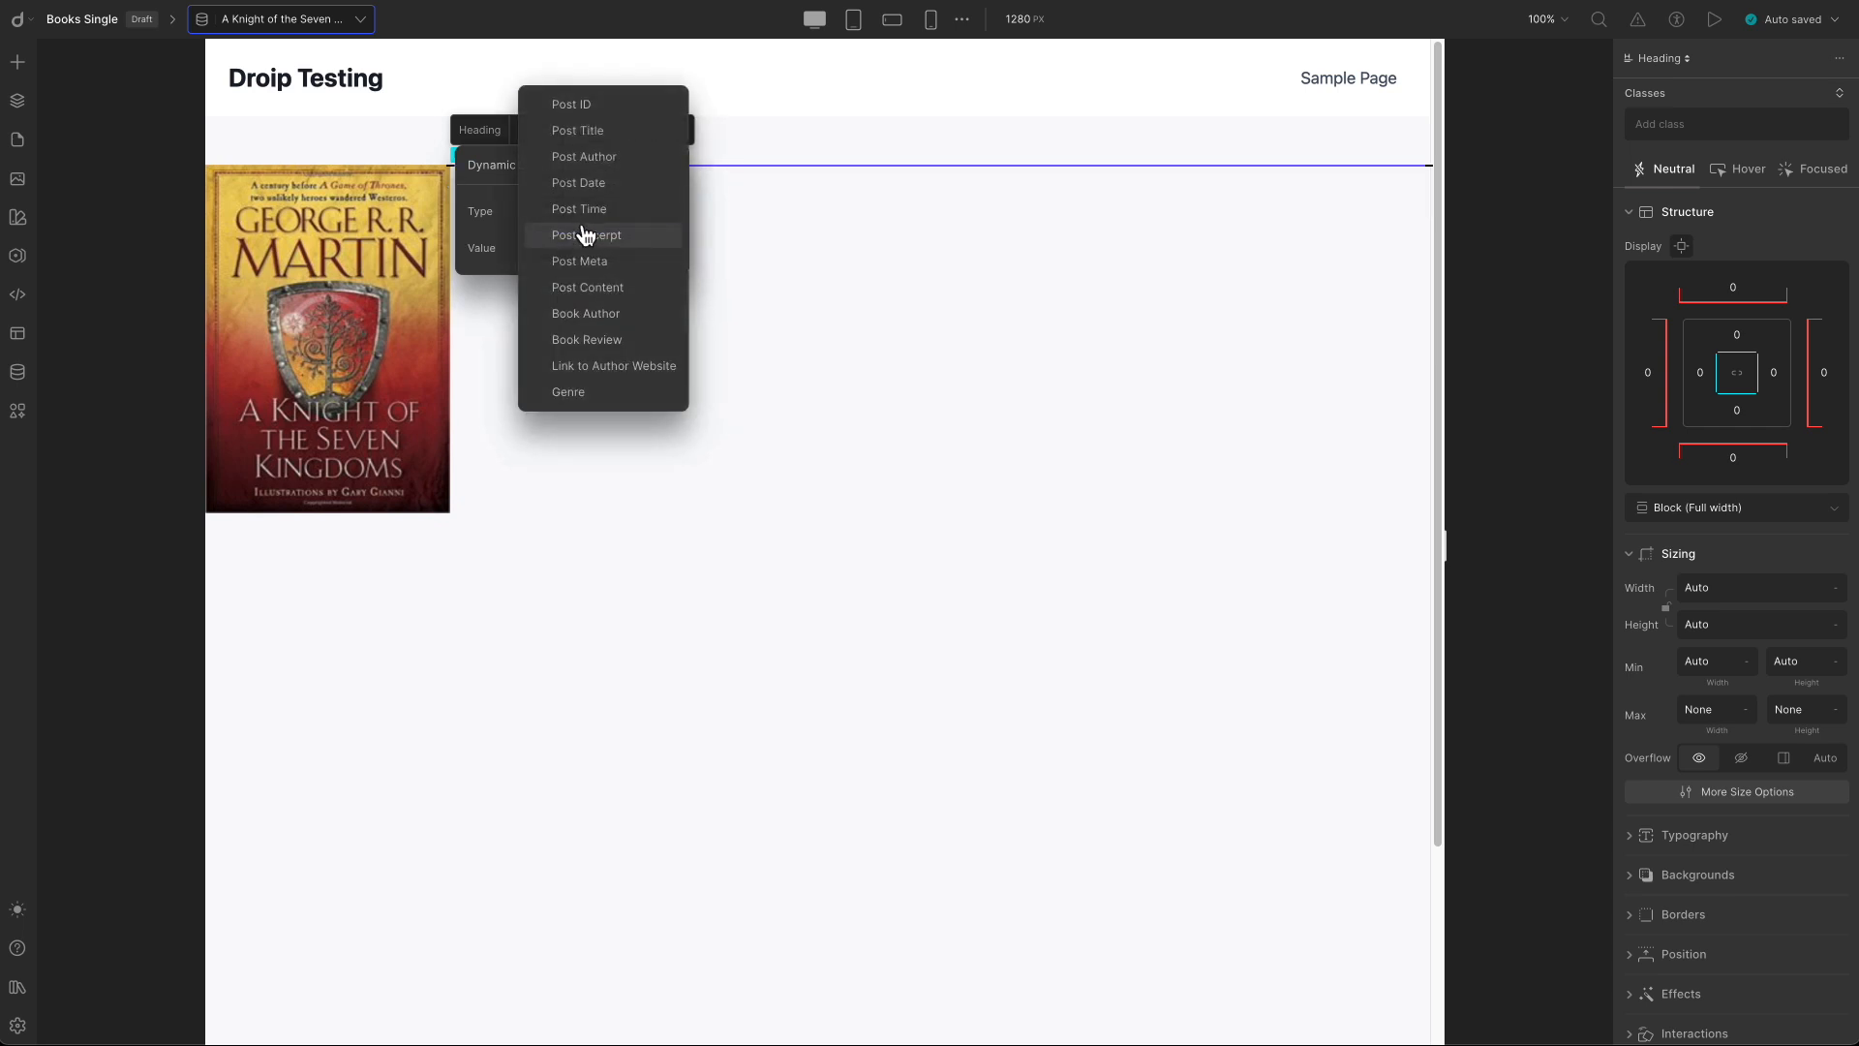
pyautogui.click(577, 130)
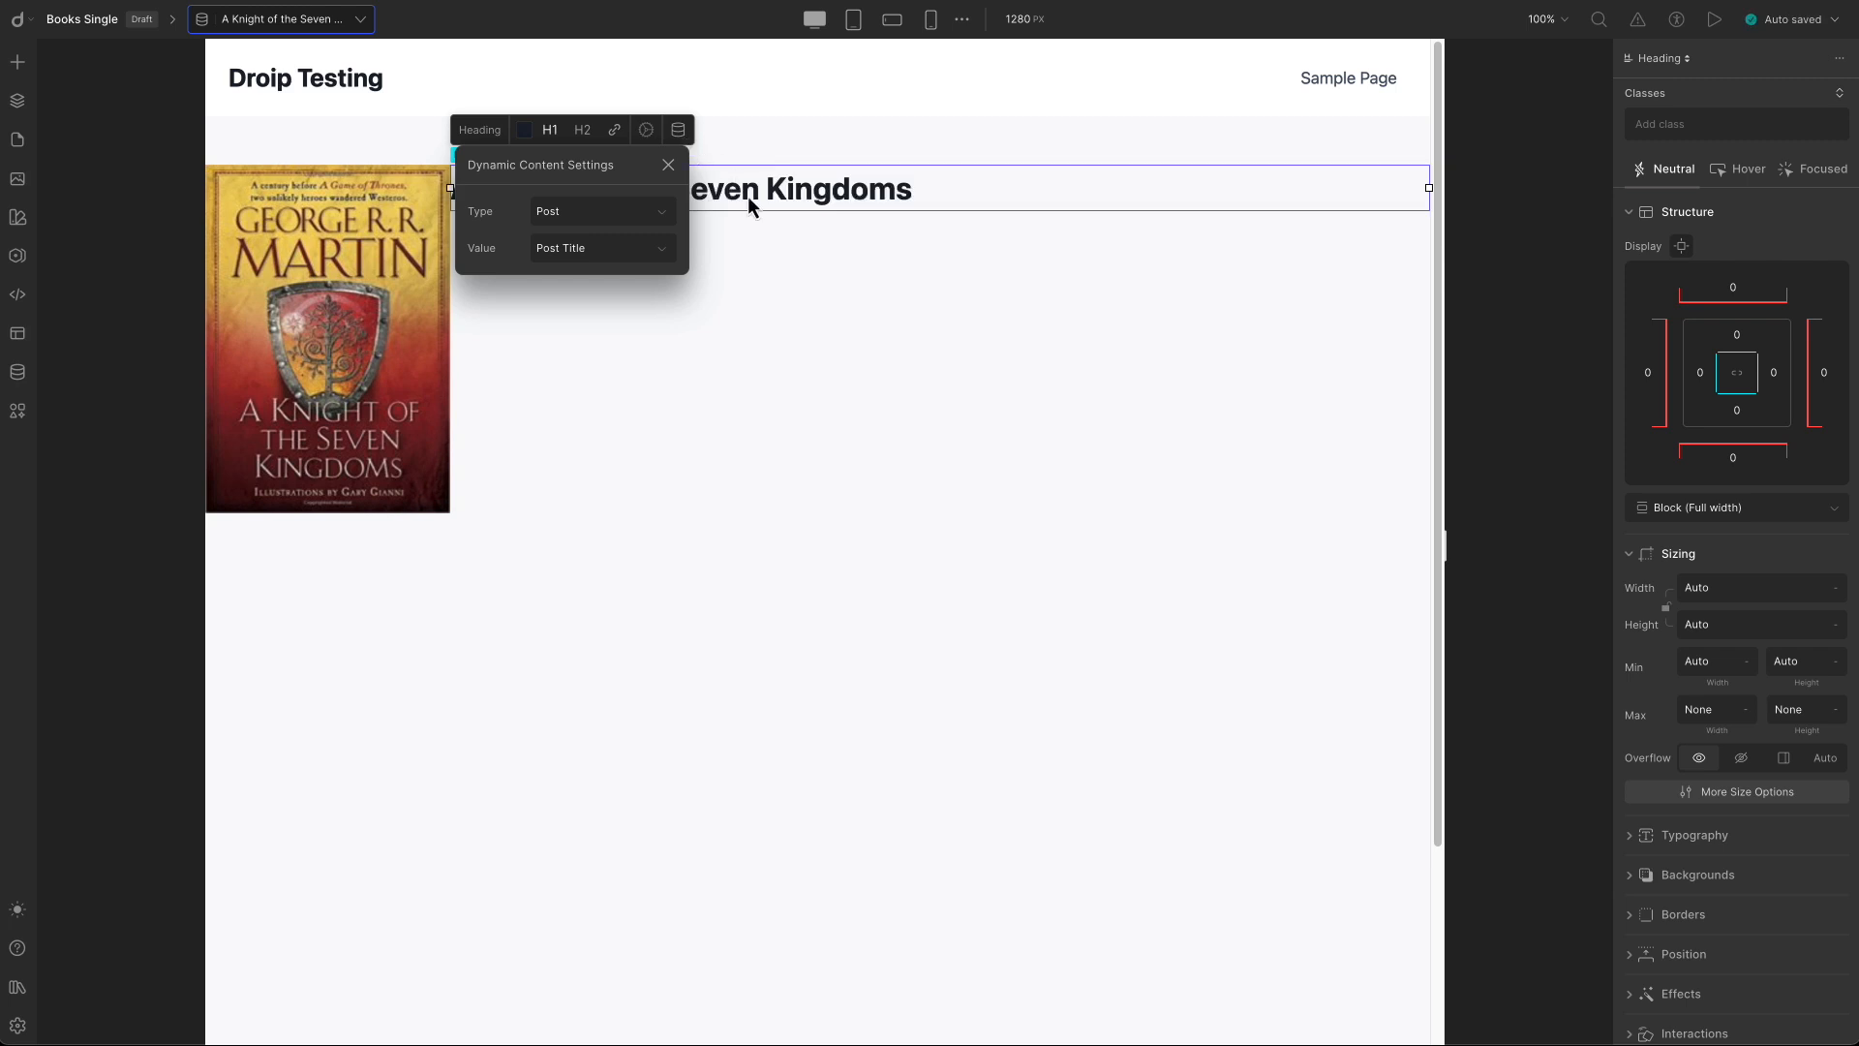
pyautogui.click(668, 165)
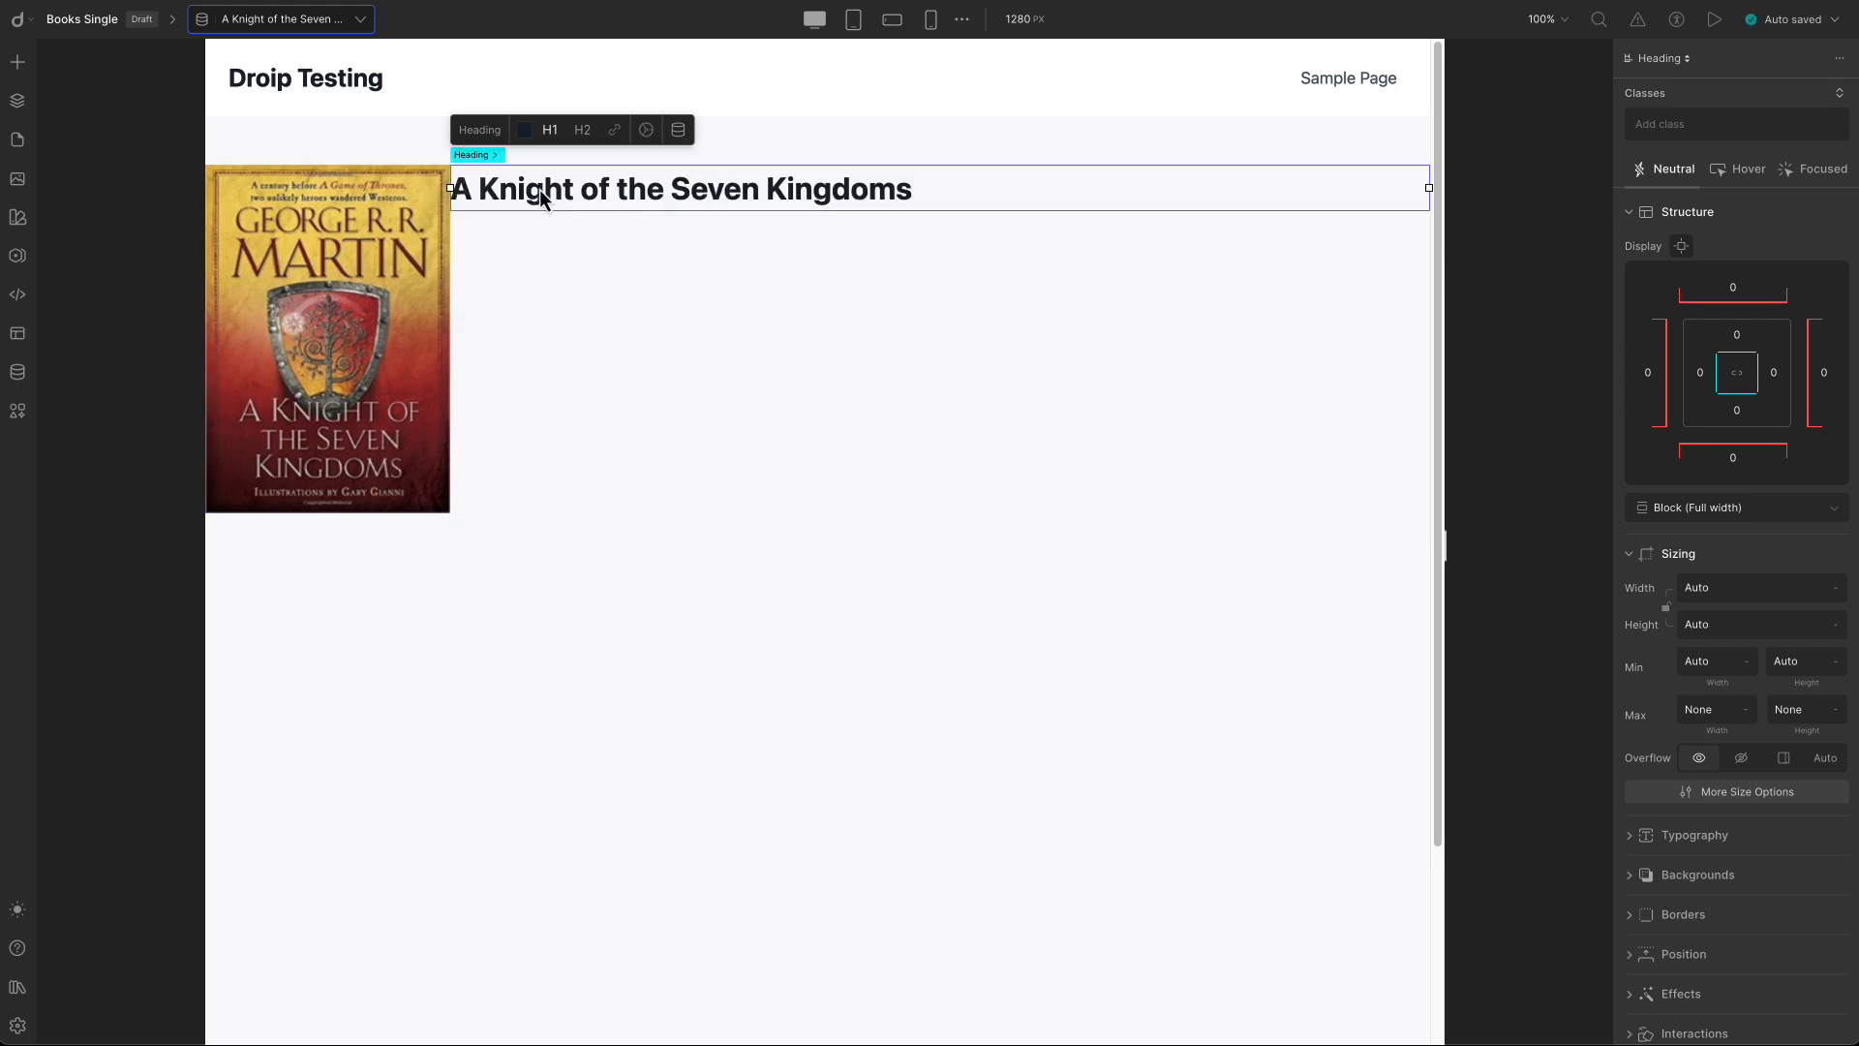
# Add a second Heading below the book title, tag it as H2 and open its heading options.
pyautogui.click(17, 63)
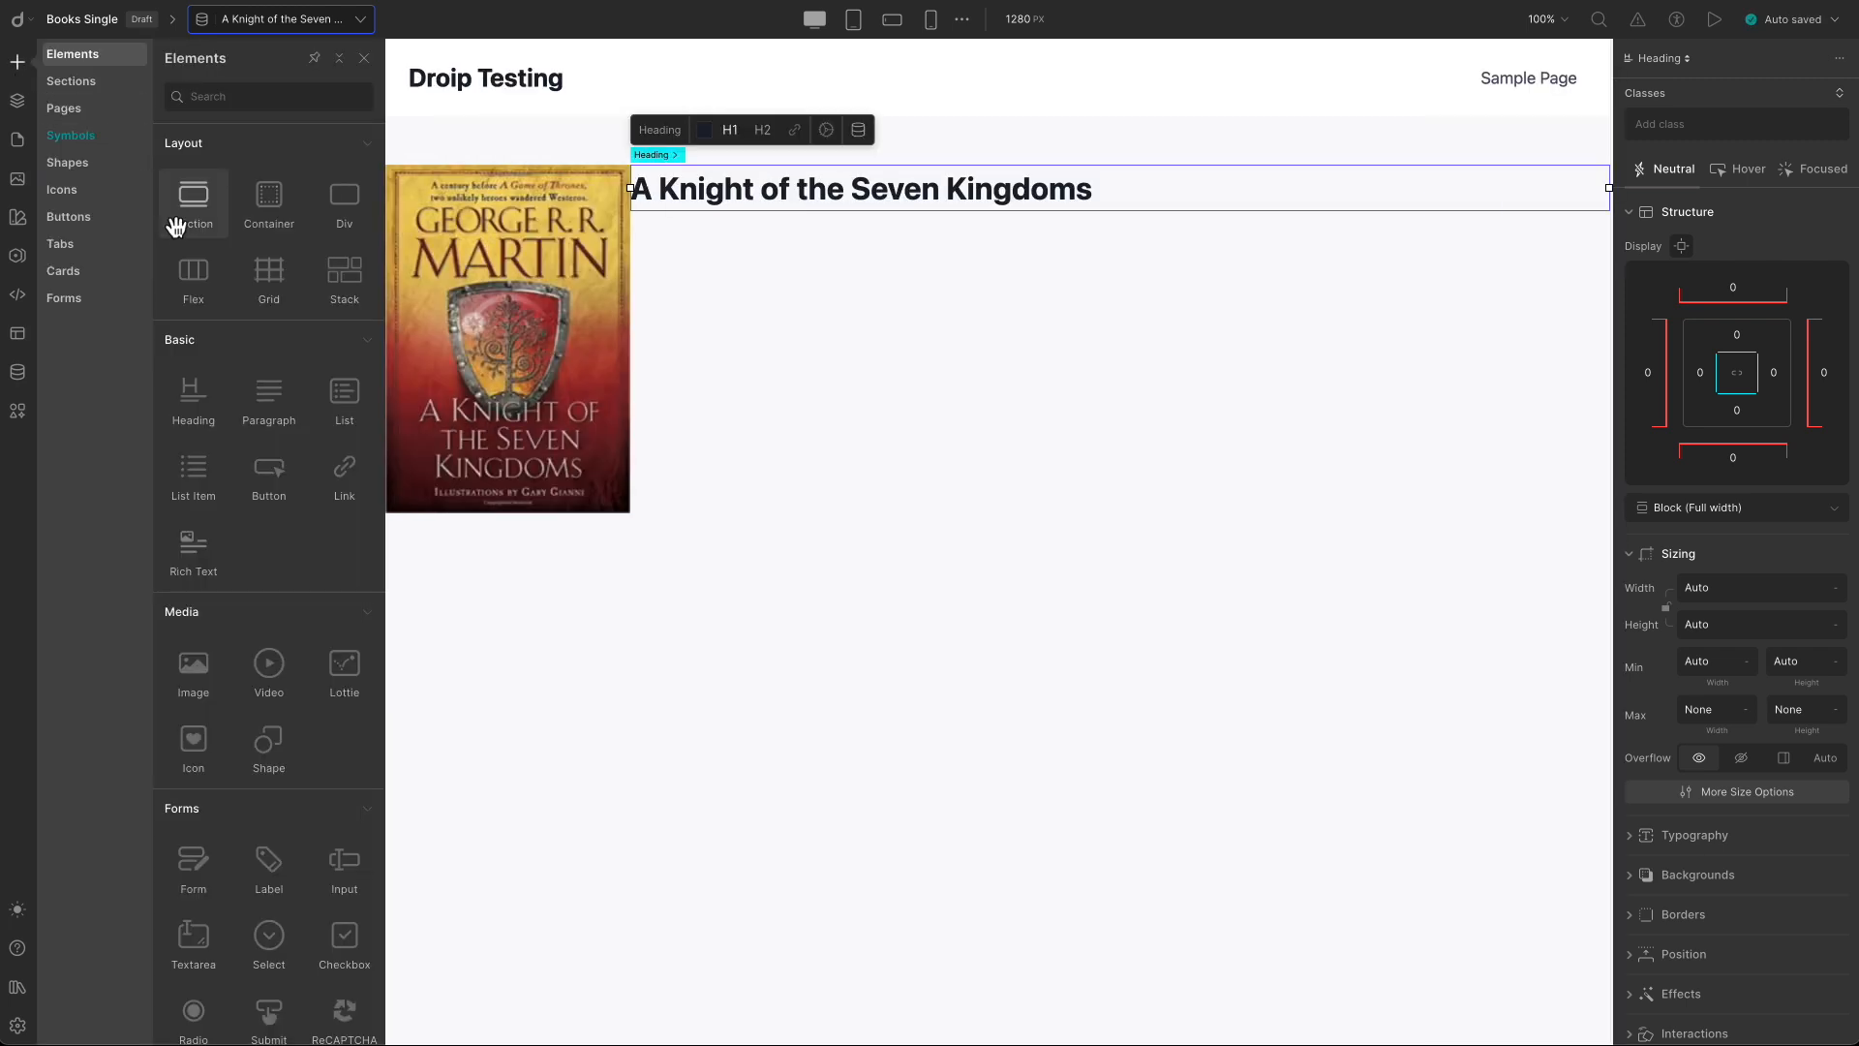
pyautogui.click(194, 400)
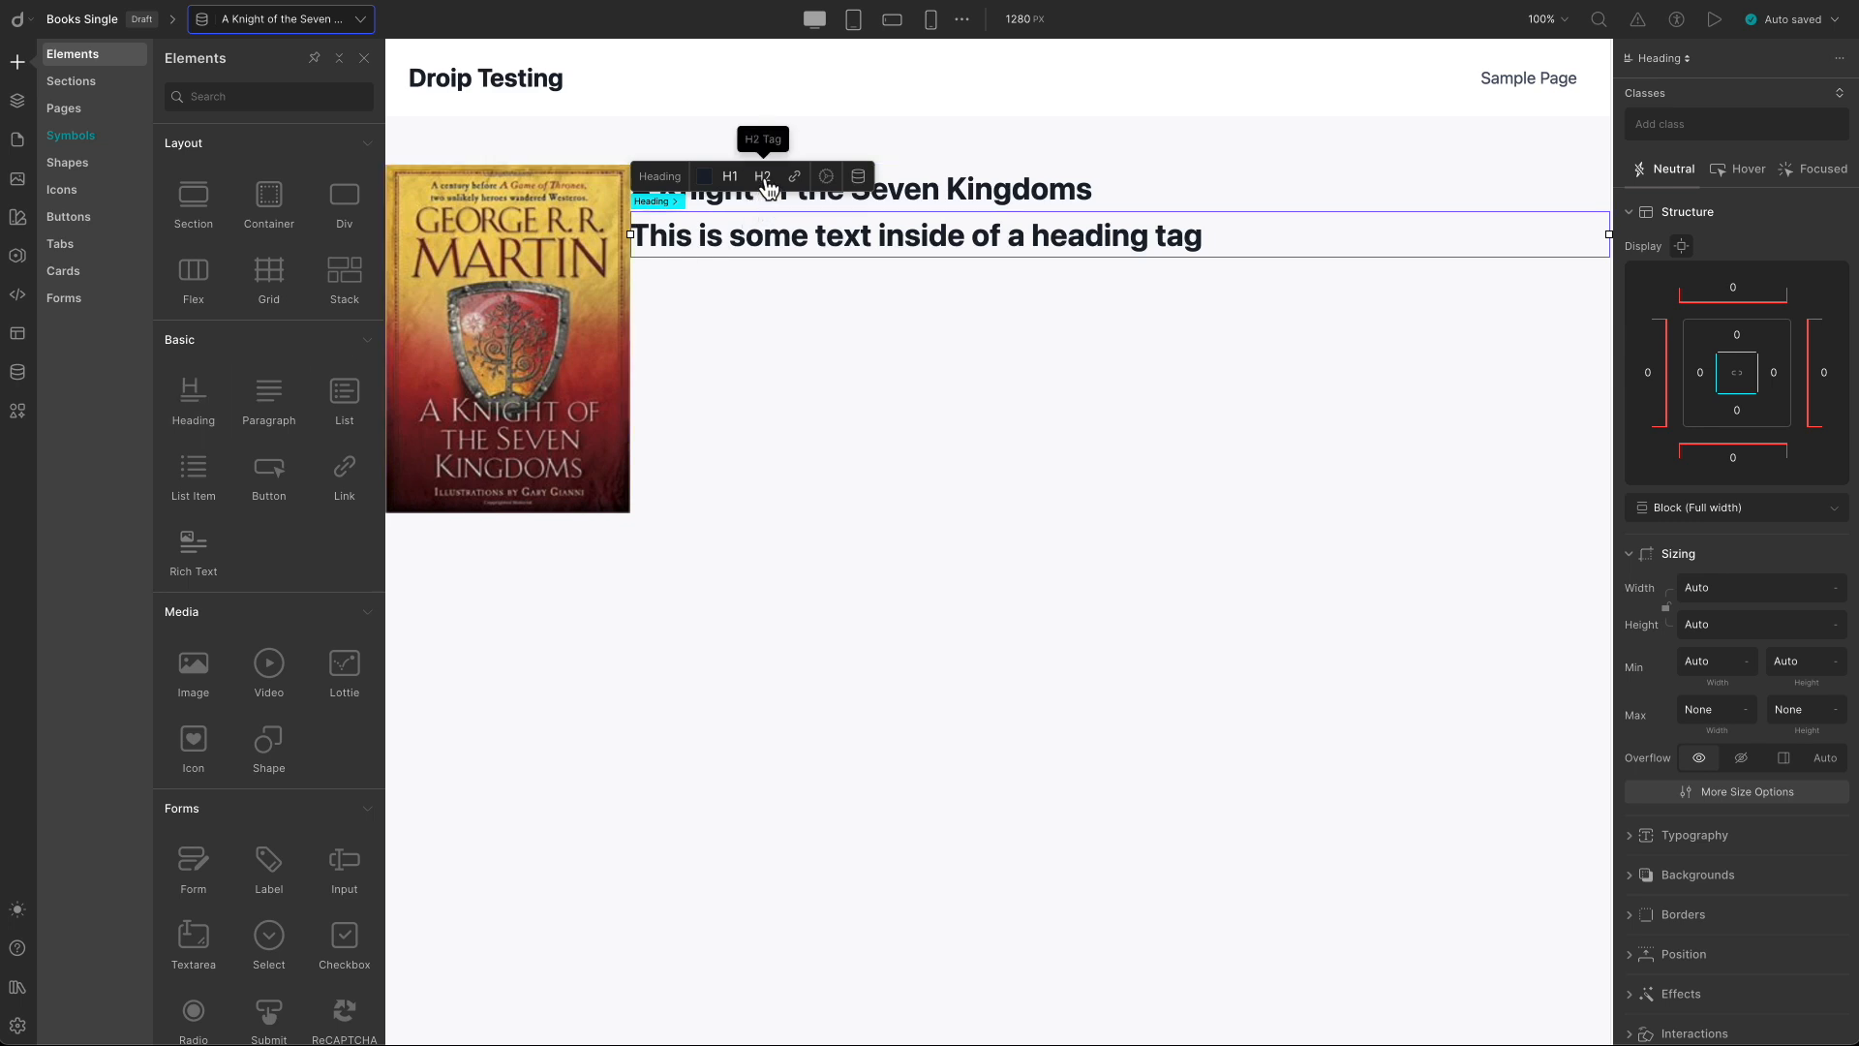
pyautogui.click(645, 176)
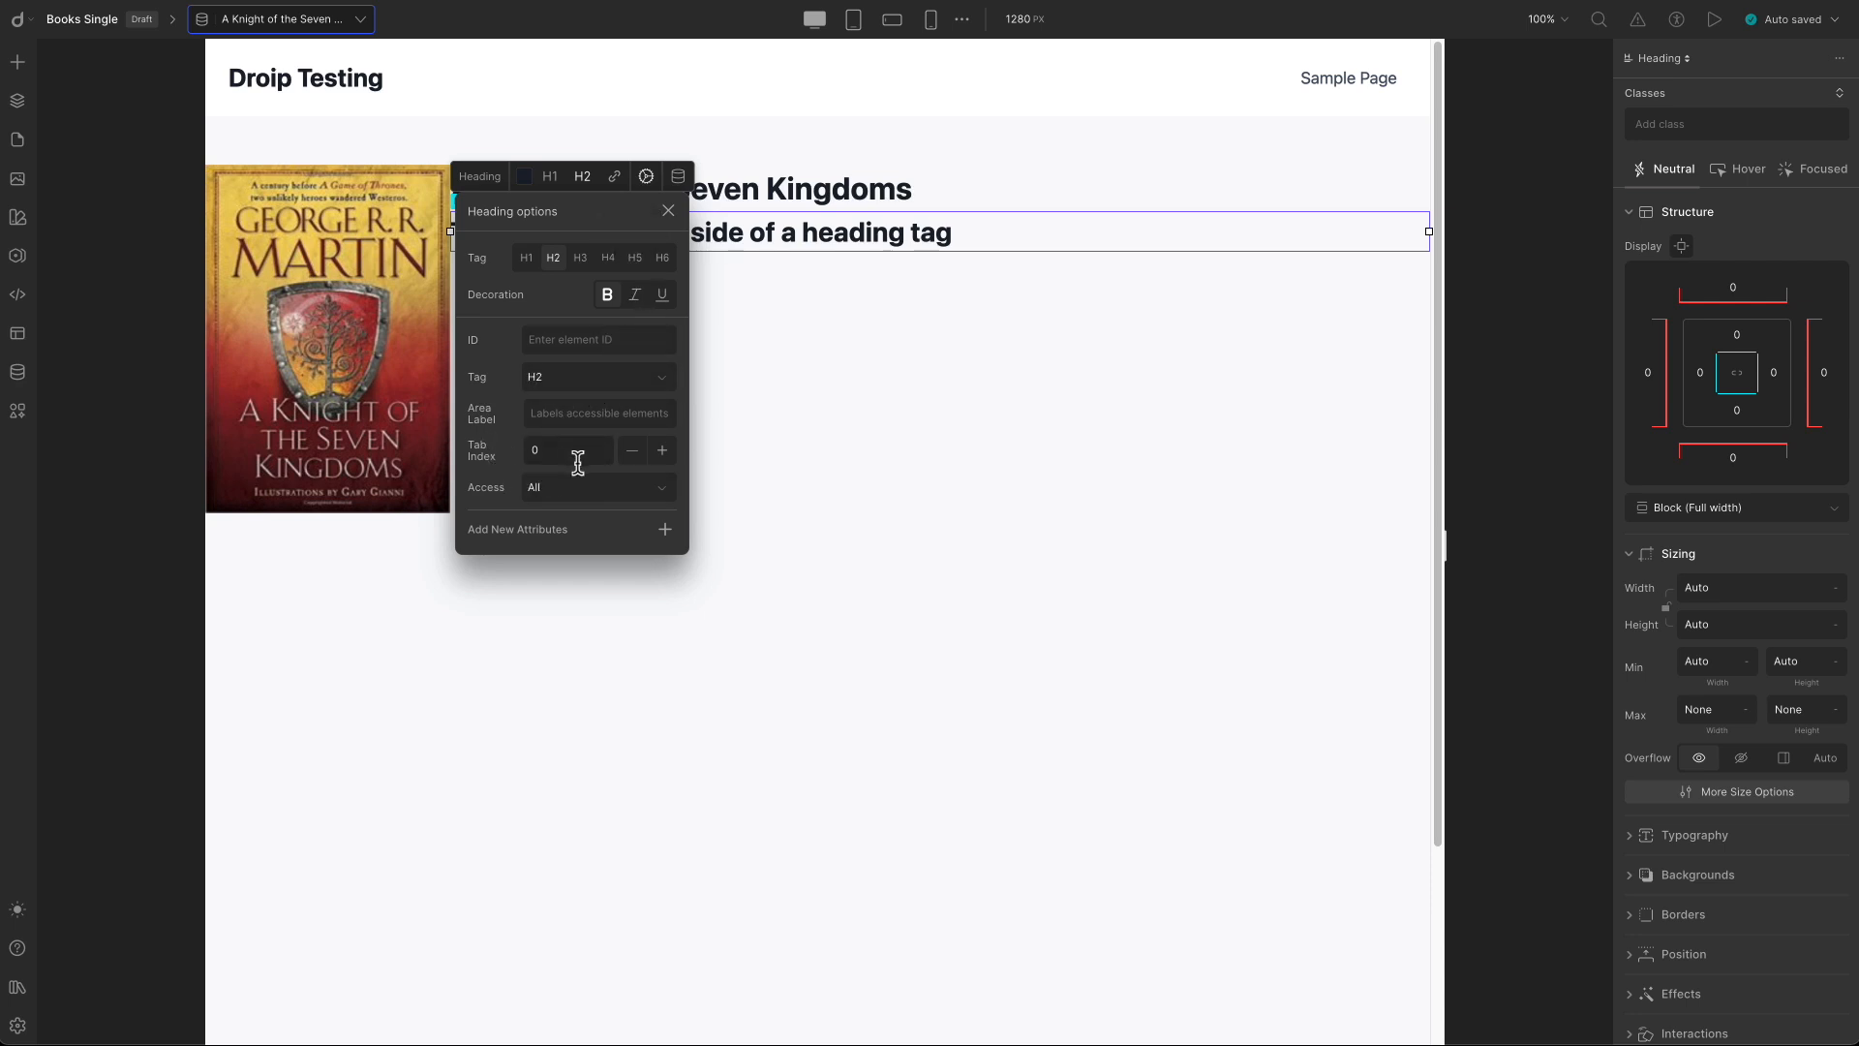
# Bind the H2 heading to dynamic content of type Post with the value Book Author.
pyautogui.click(674, 177)
pyautogui.click(675, 178)
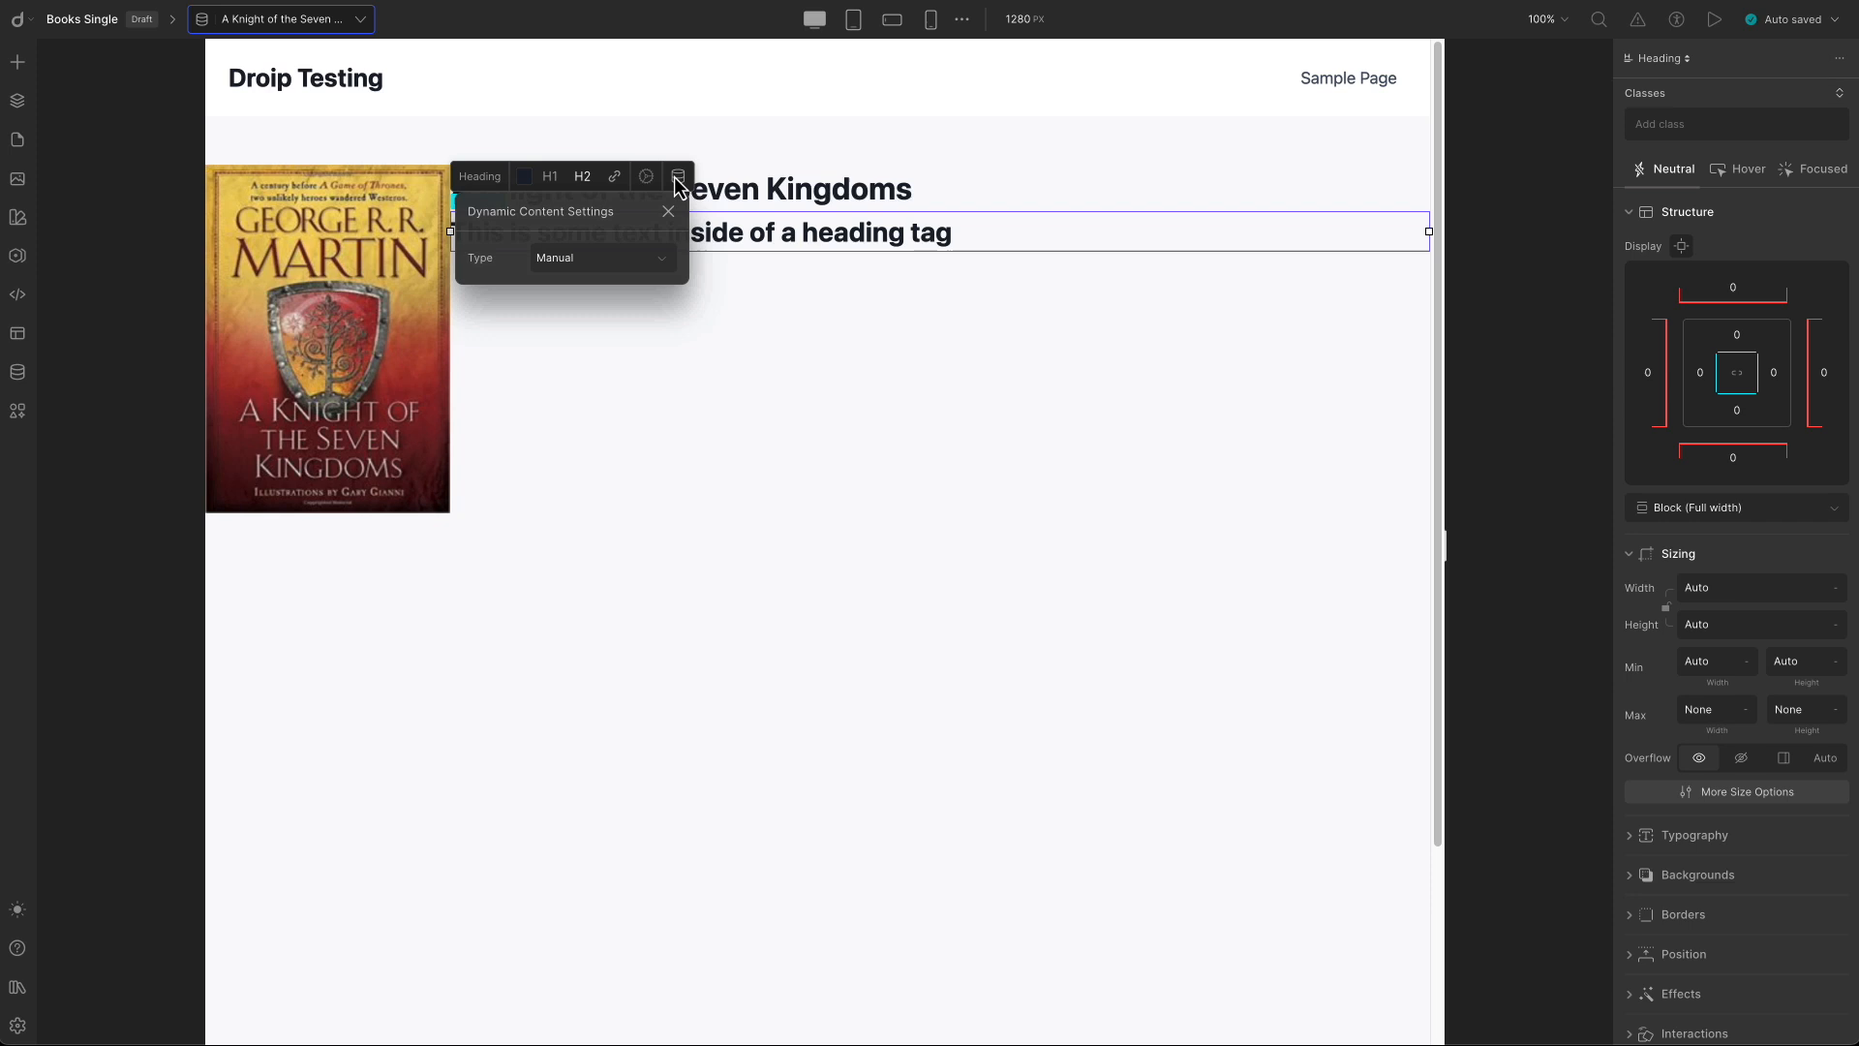
pyautogui.click(578, 262)
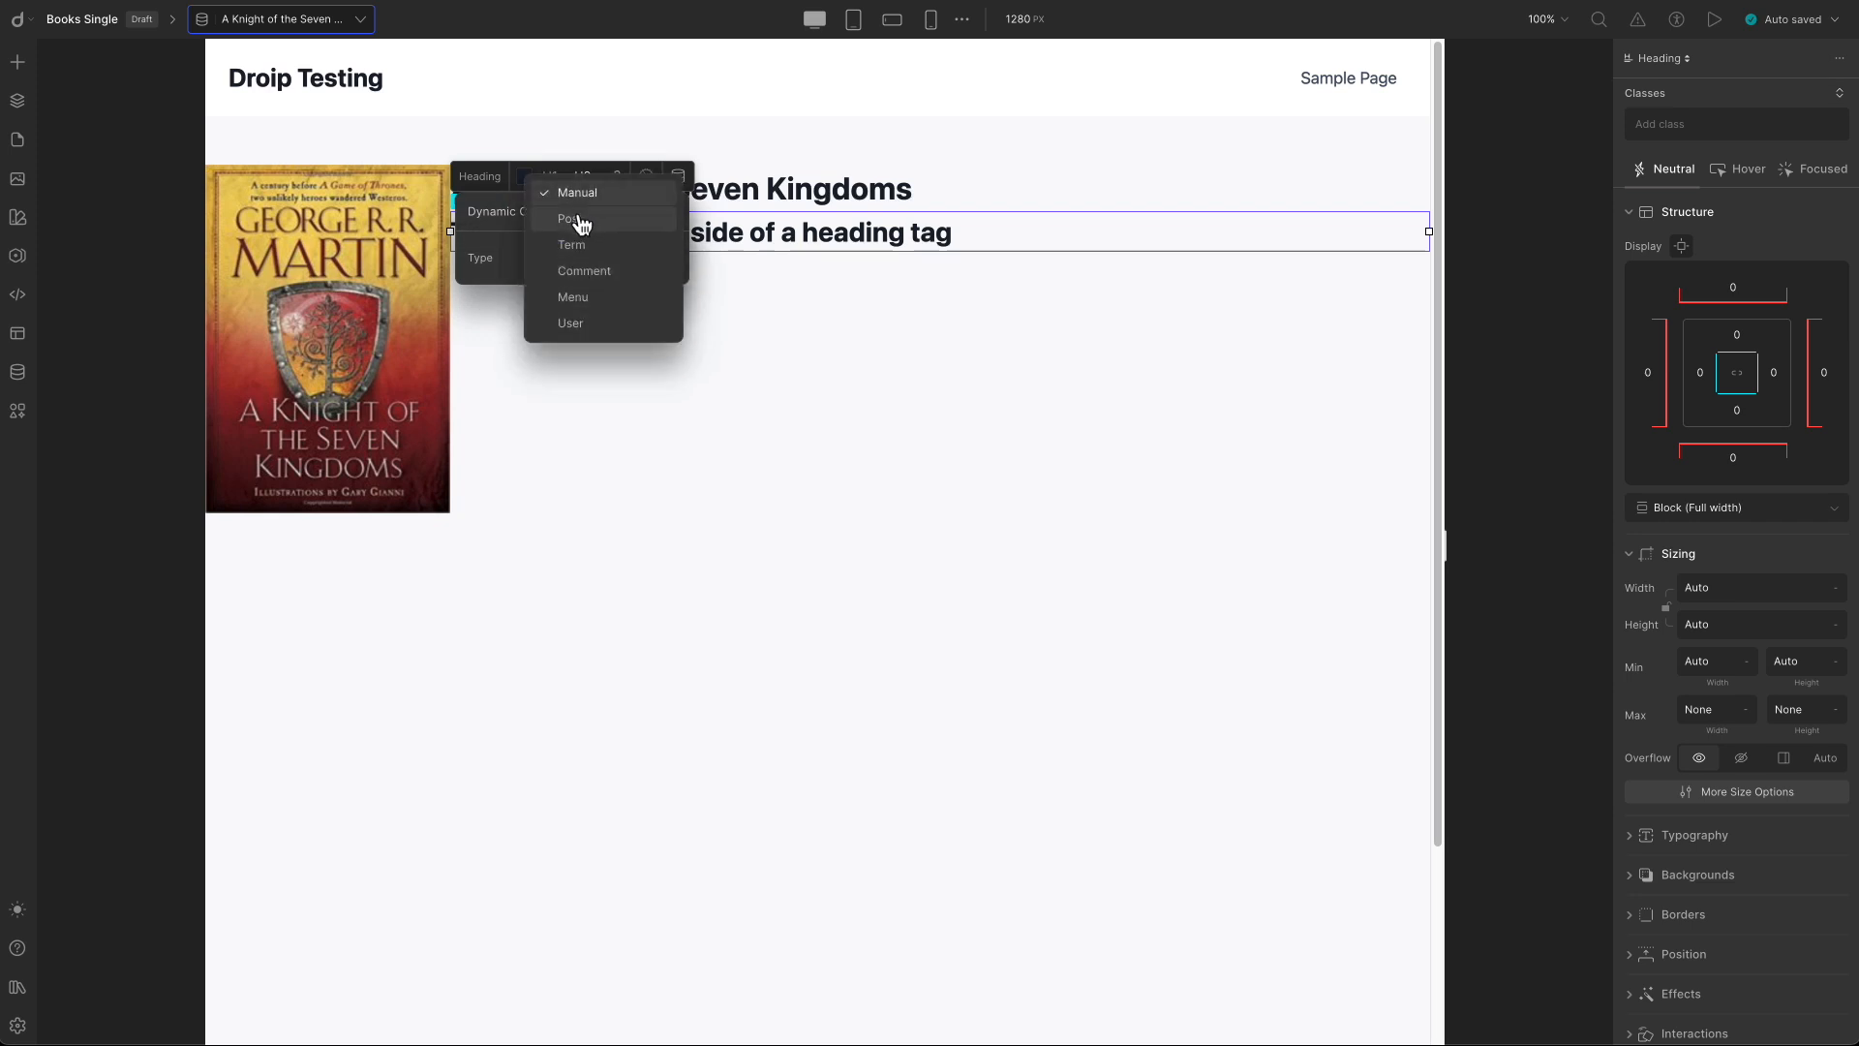
pyautogui.click(579, 220)
pyautogui.click(555, 300)
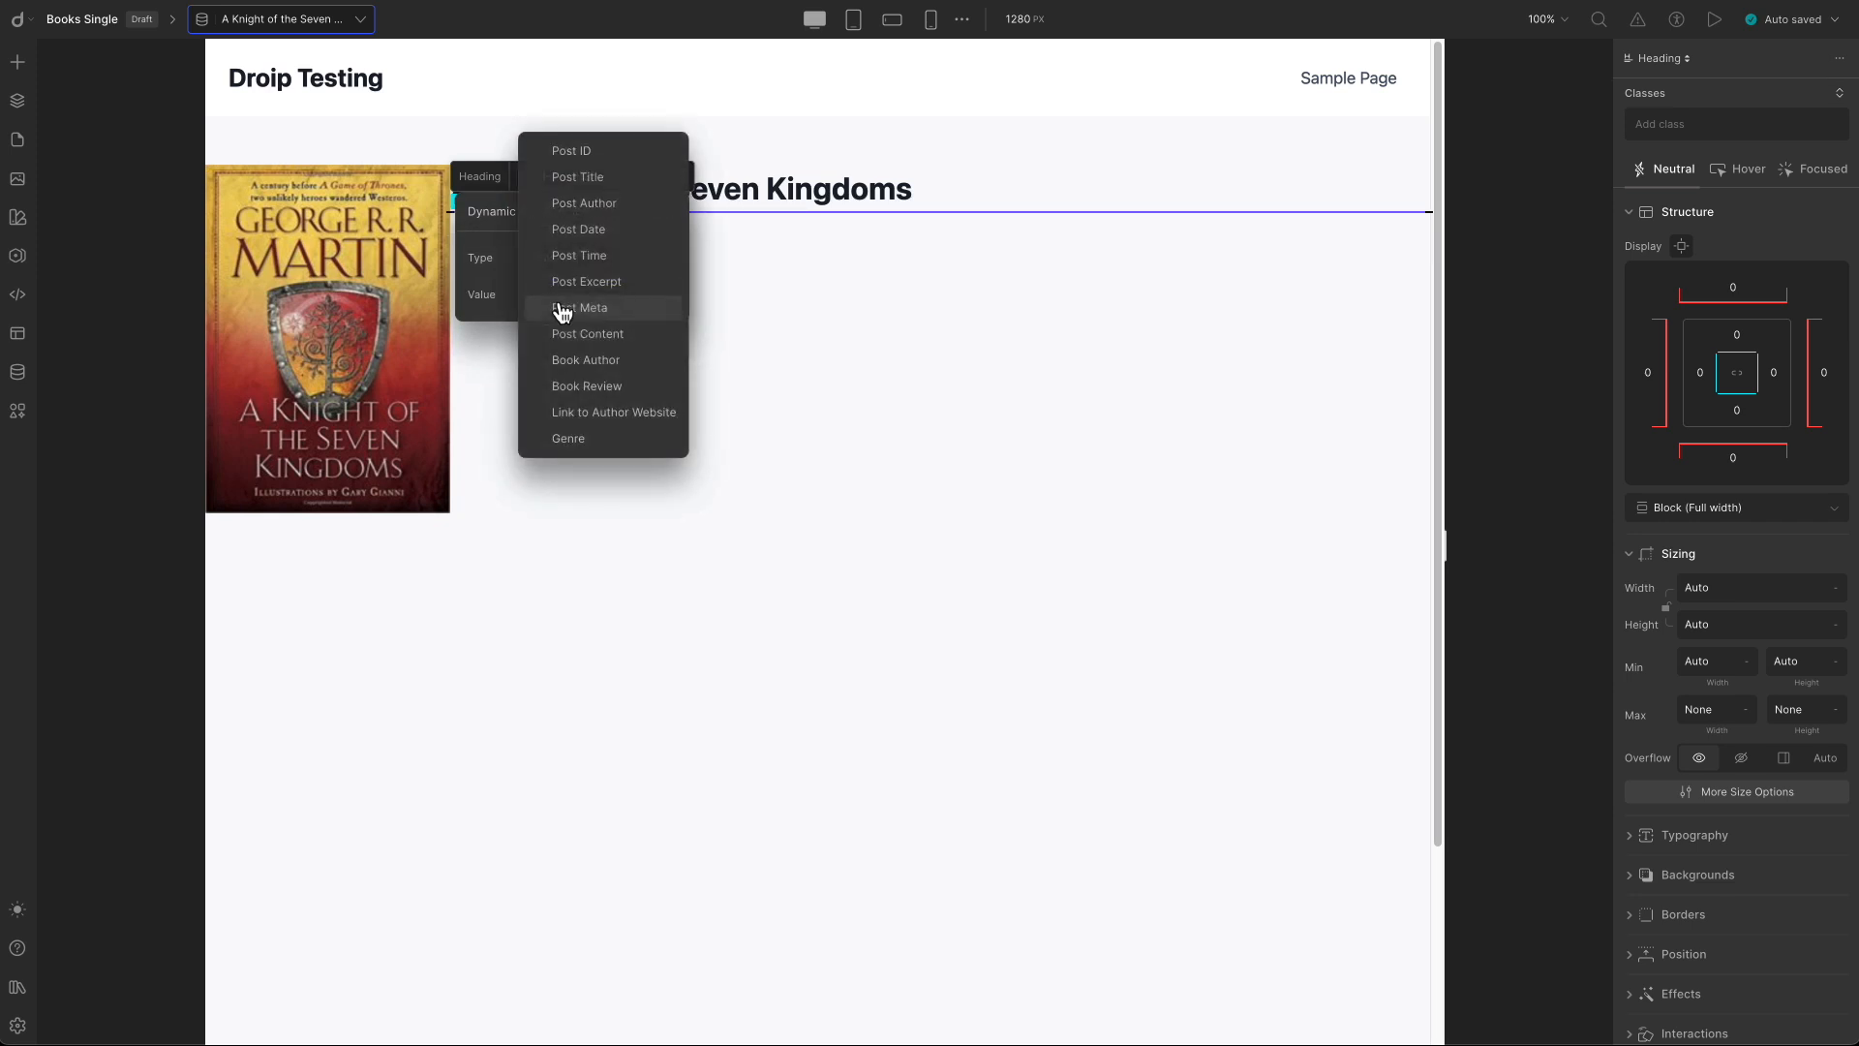
pyautogui.click(591, 368)
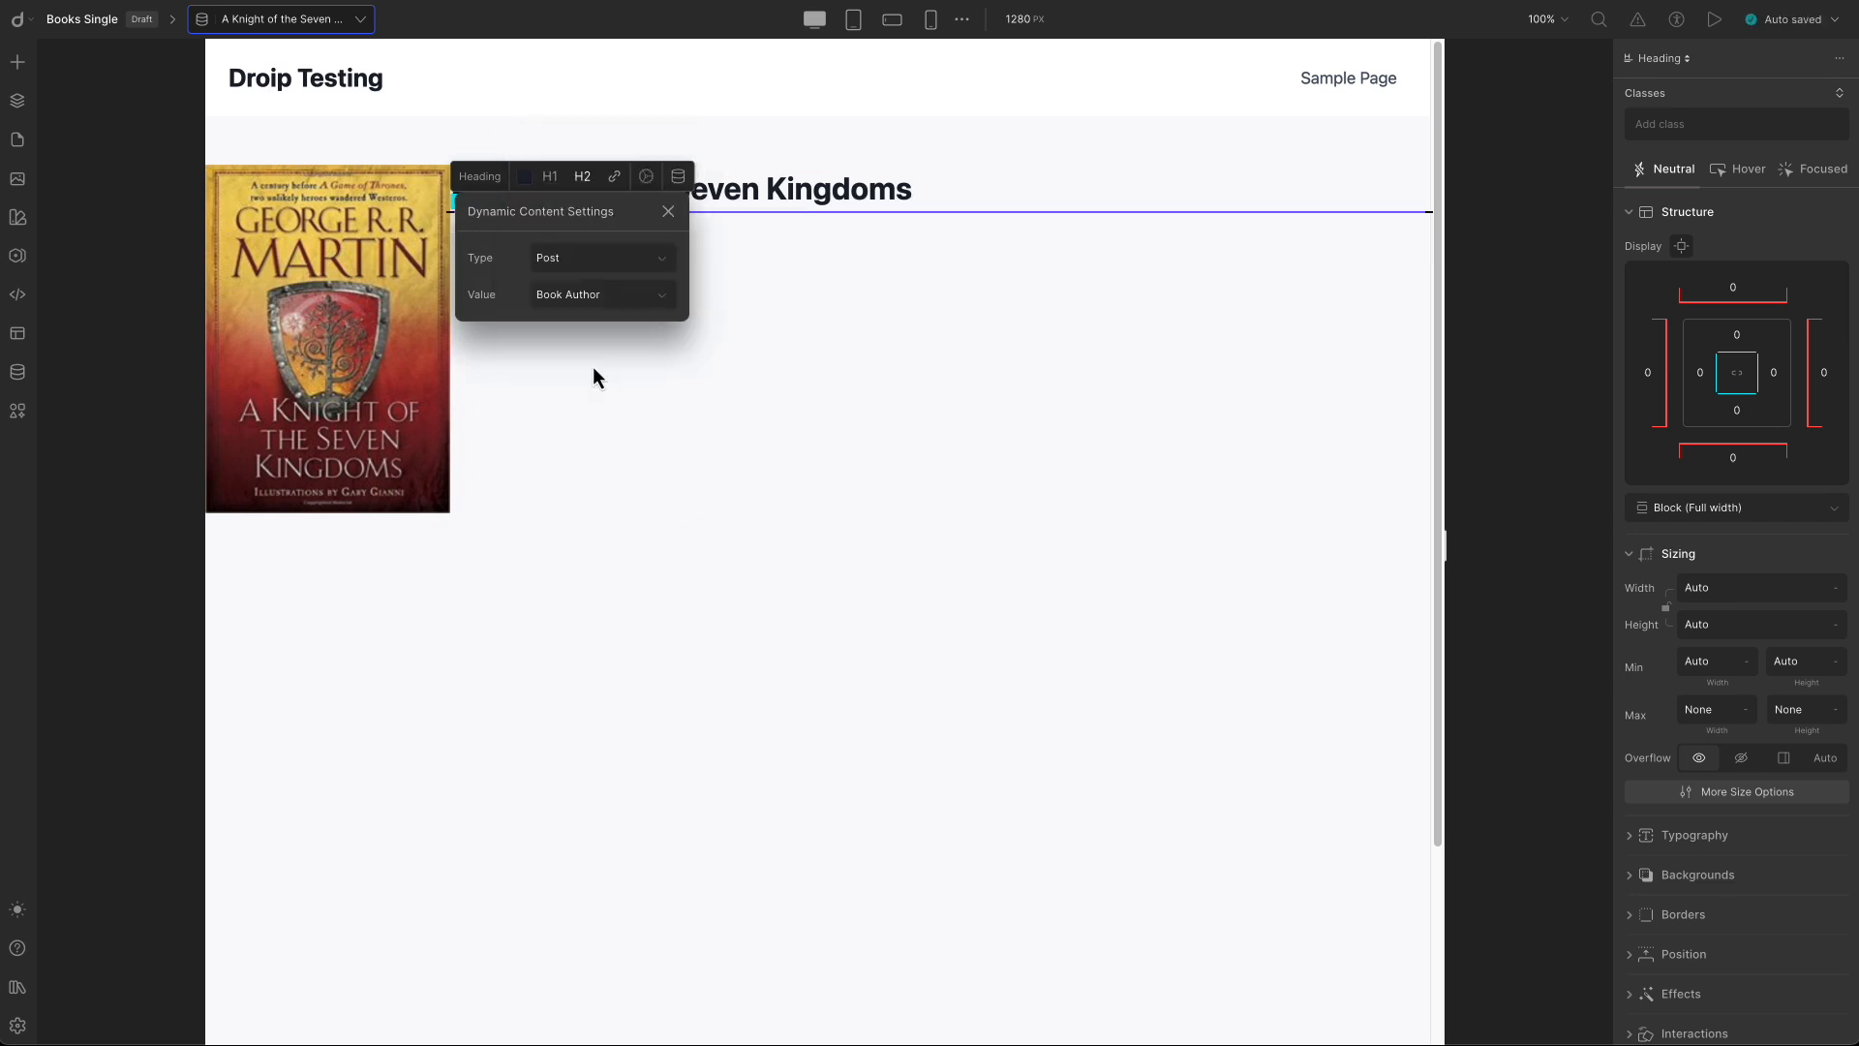
pyautogui.click(669, 212)
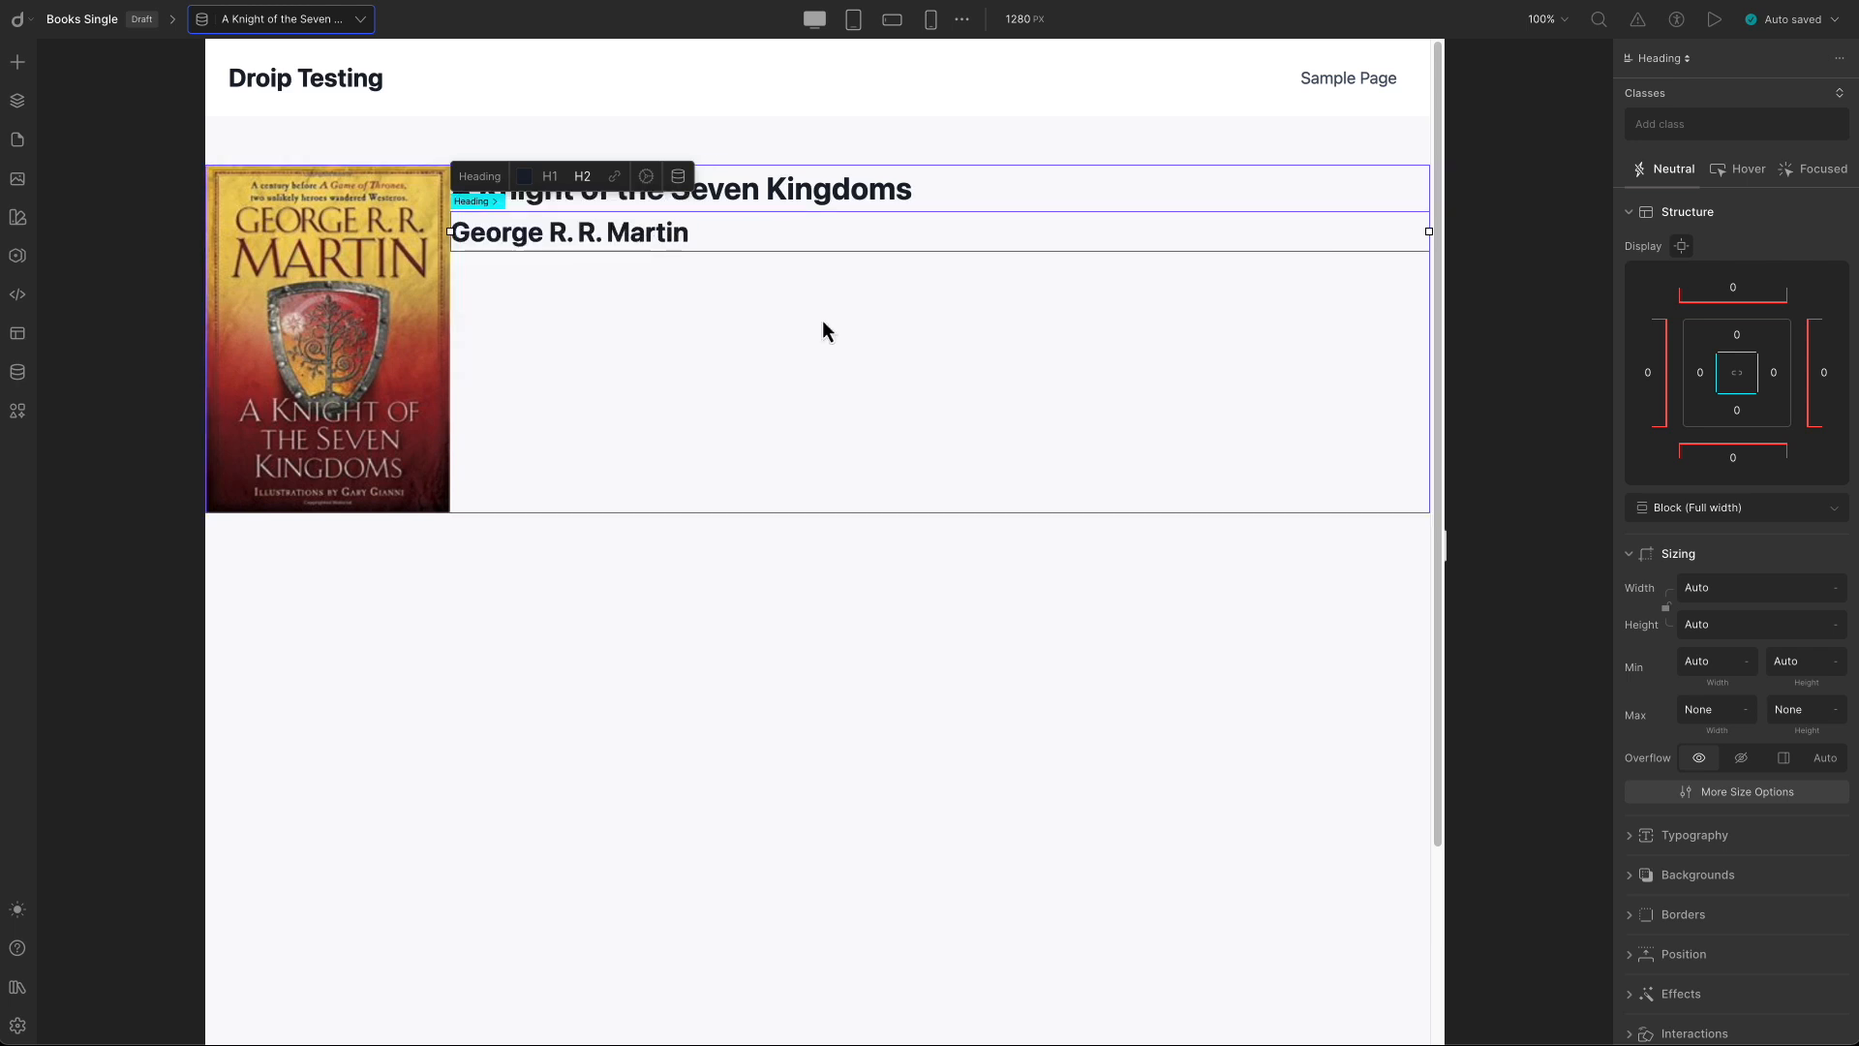
# Add a Paragraph element below the book author heading in the right column.
pyautogui.click(18, 62)
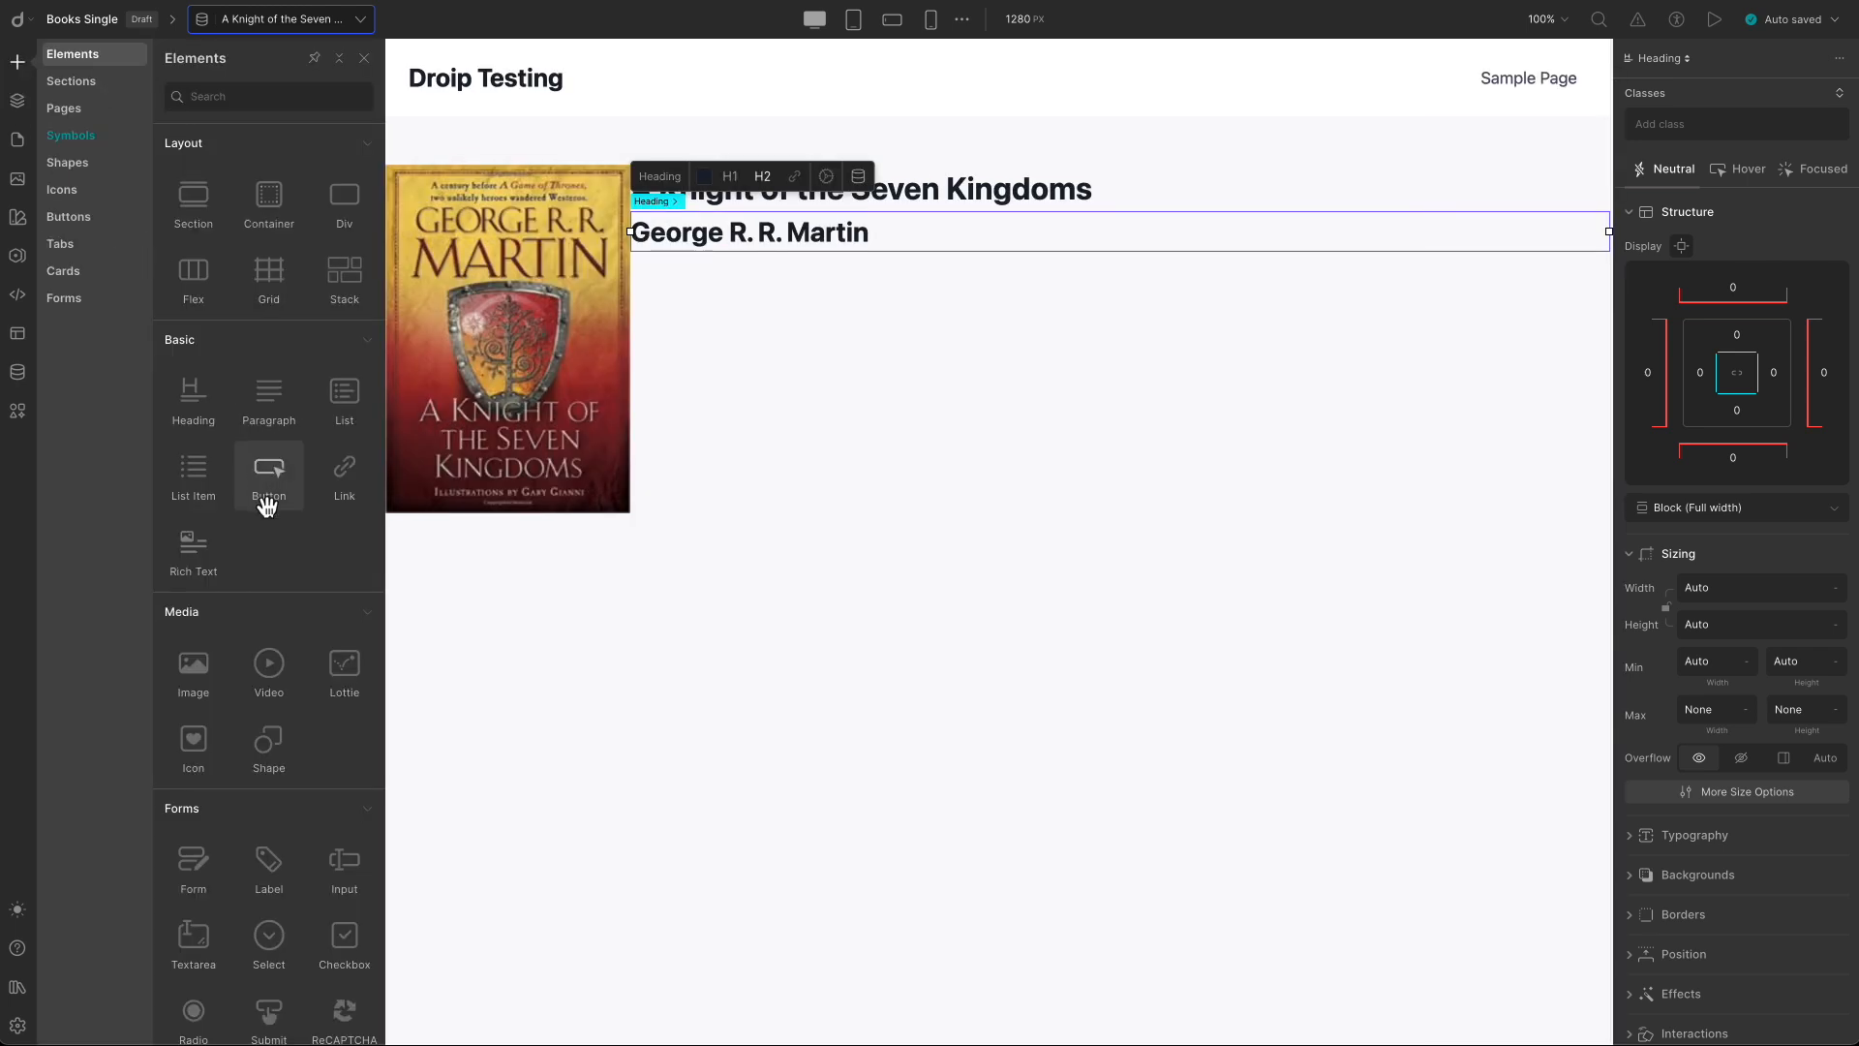
pyautogui.click(284, 410)
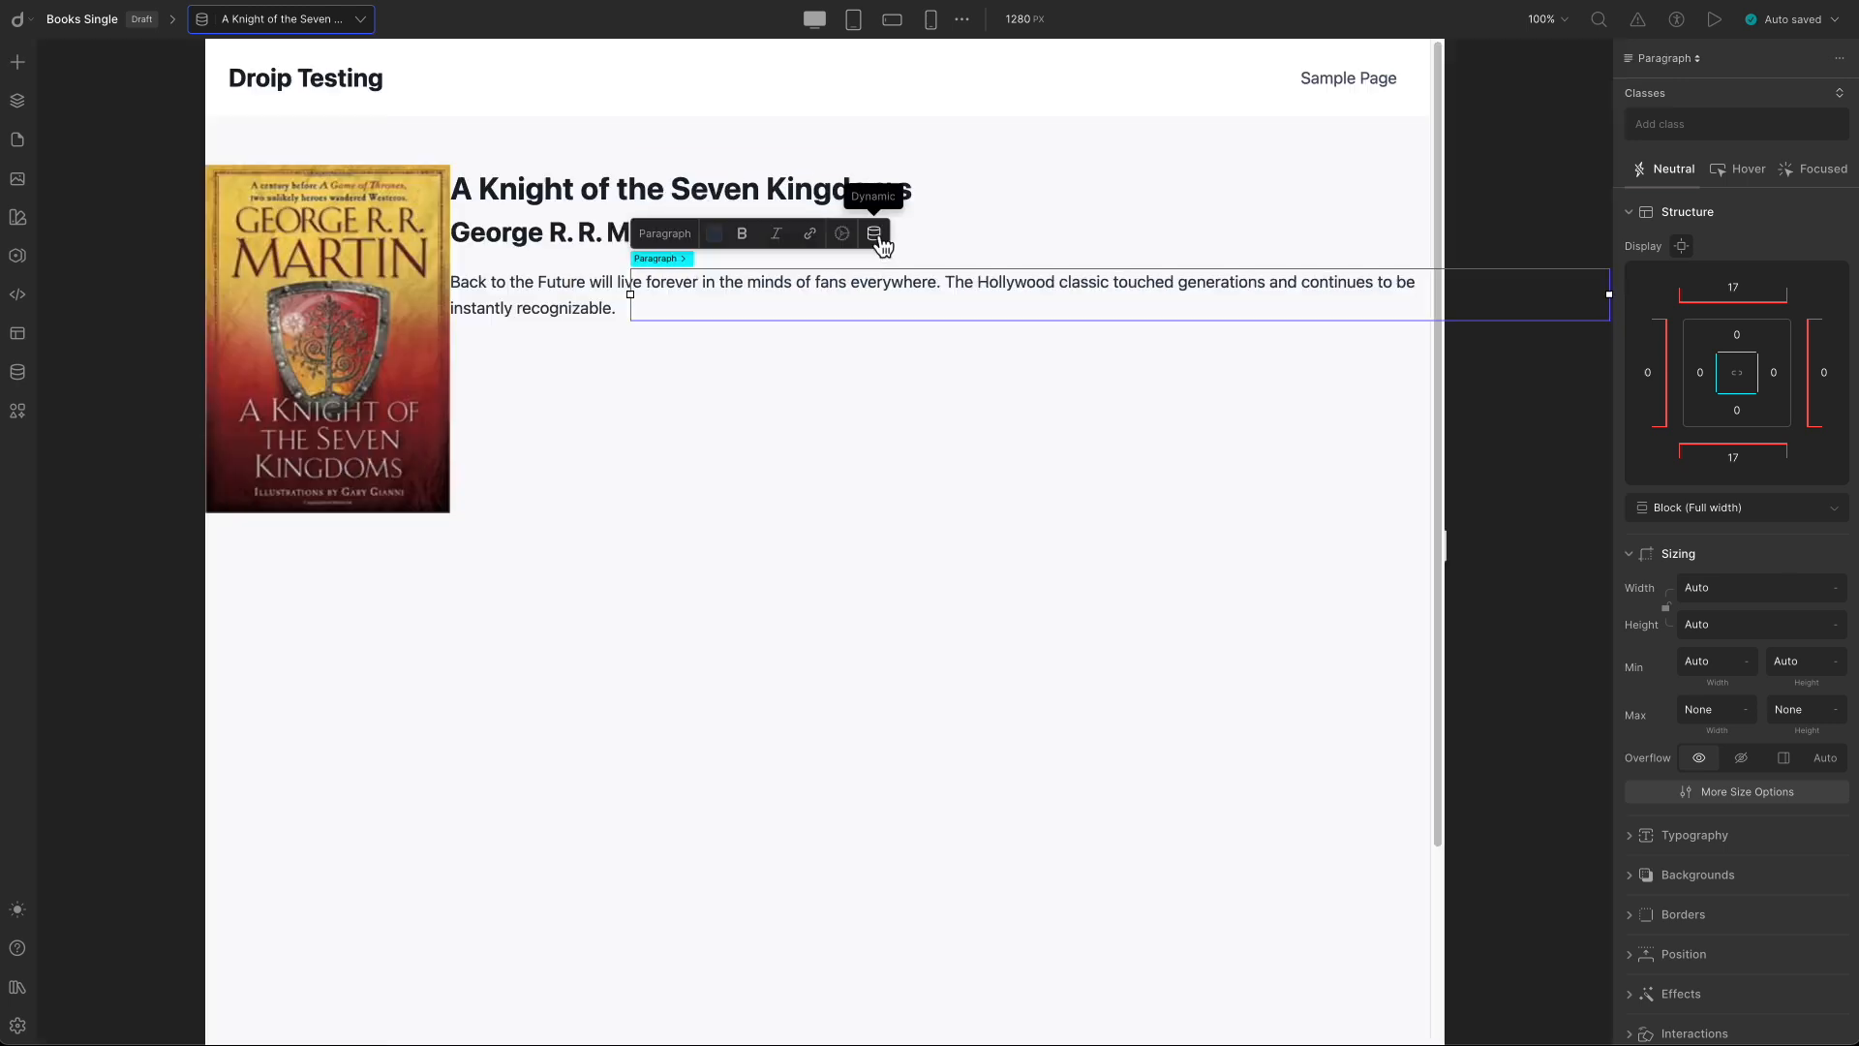
# Bind the new paragraph to dynamic content of type Post with the value Book Review.
pyautogui.click(874, 235)
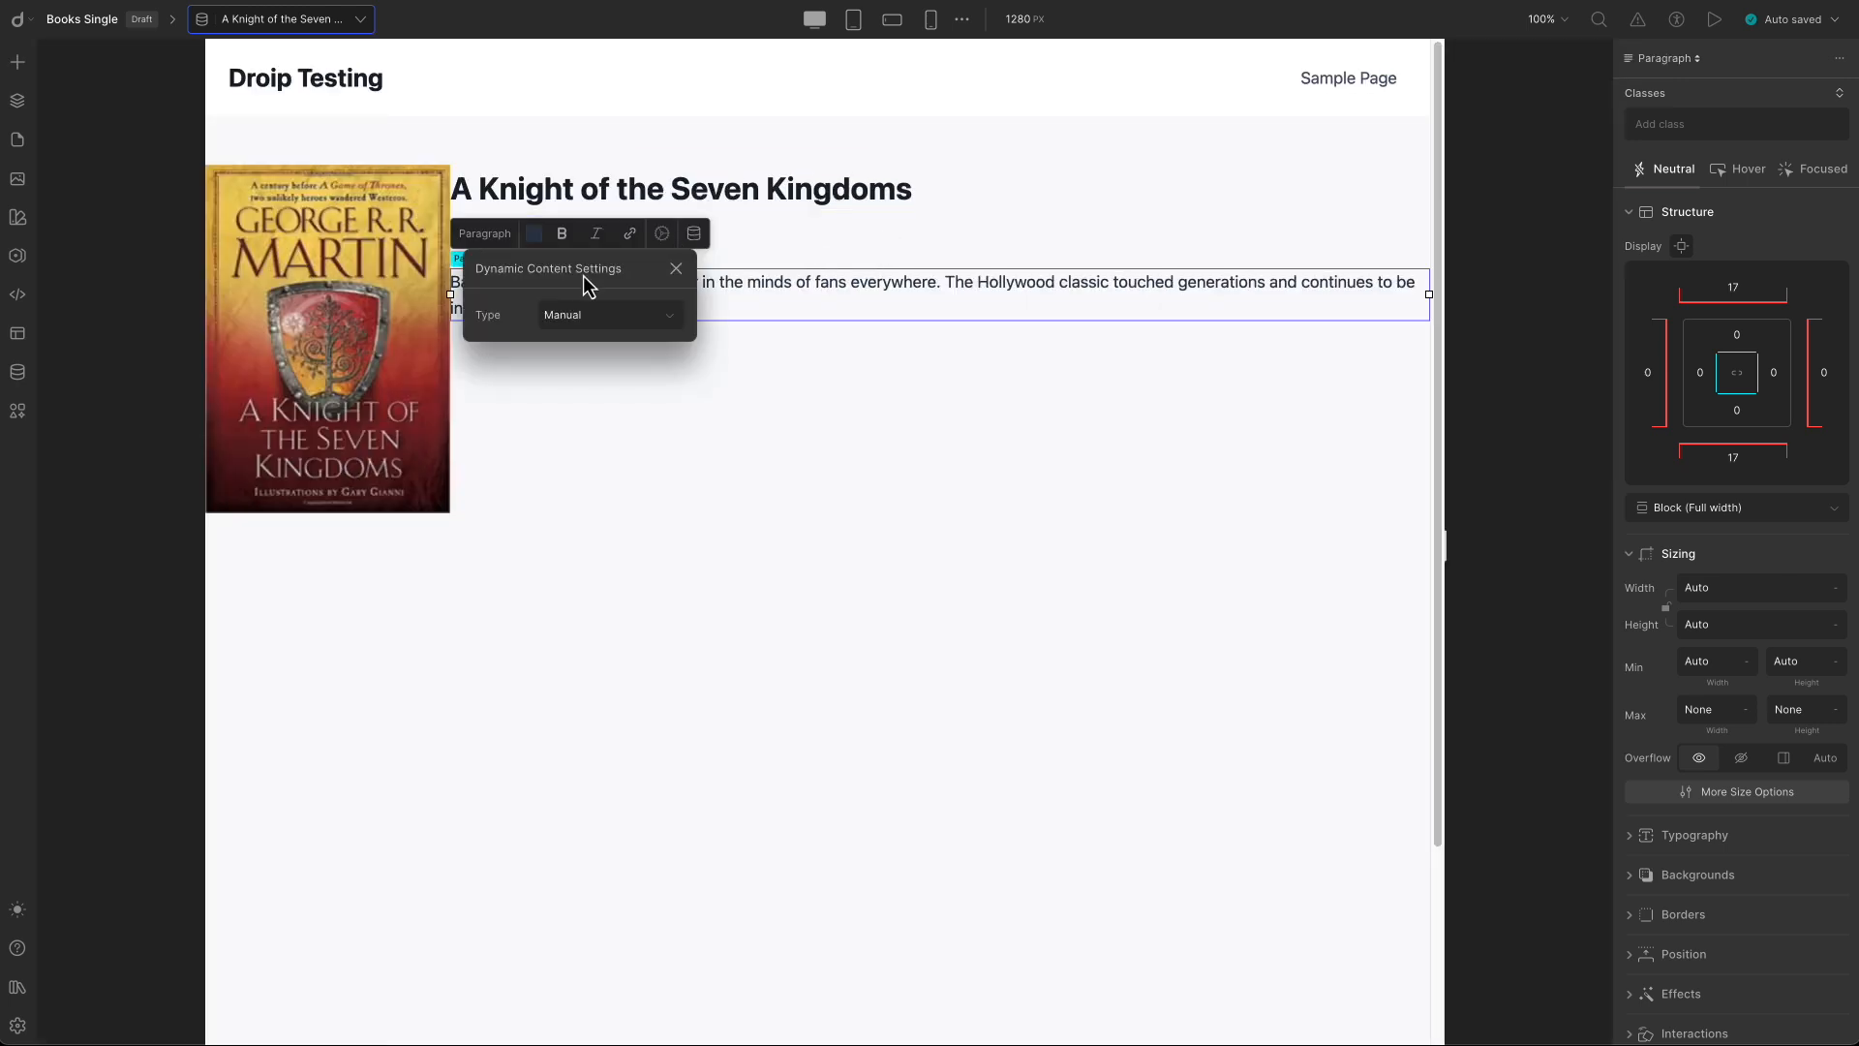
pyautogui.click(583, 325)
pyautogui.click(602, 287)
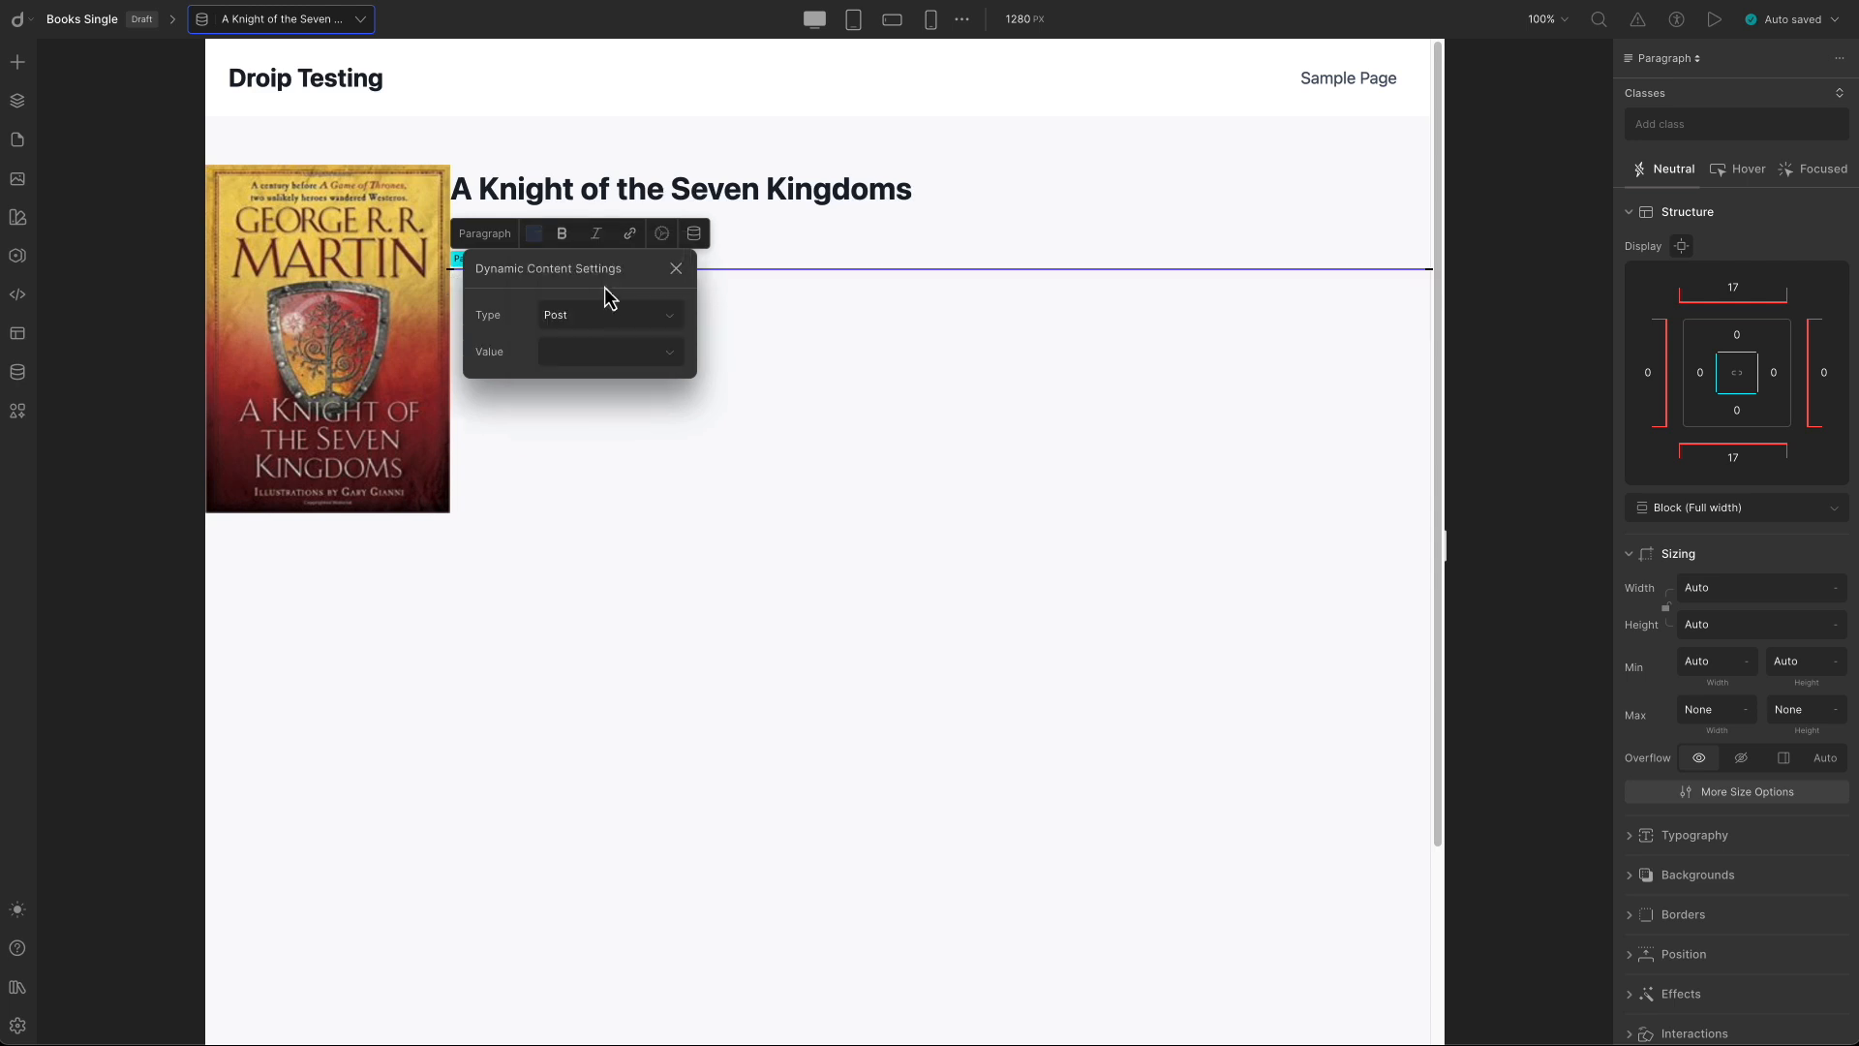
pyautogui.click(603, 354)
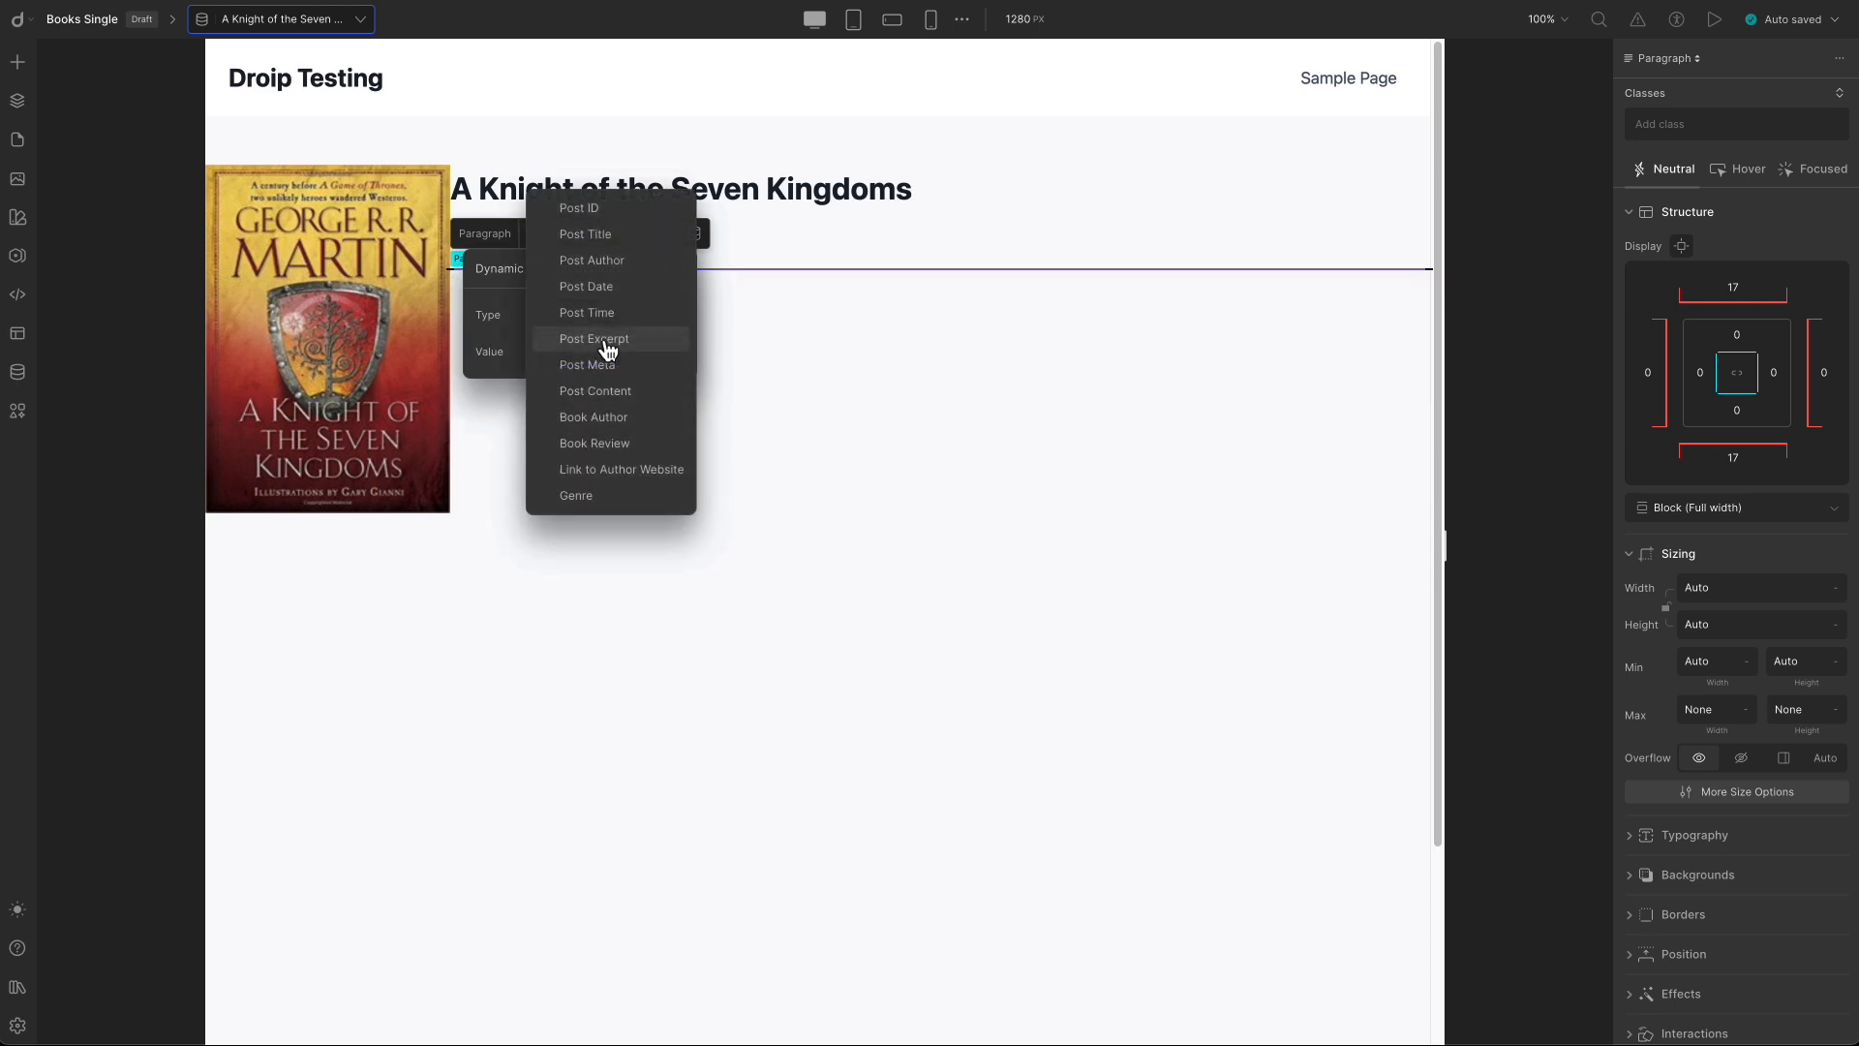
pyautogui.click(597, 445)
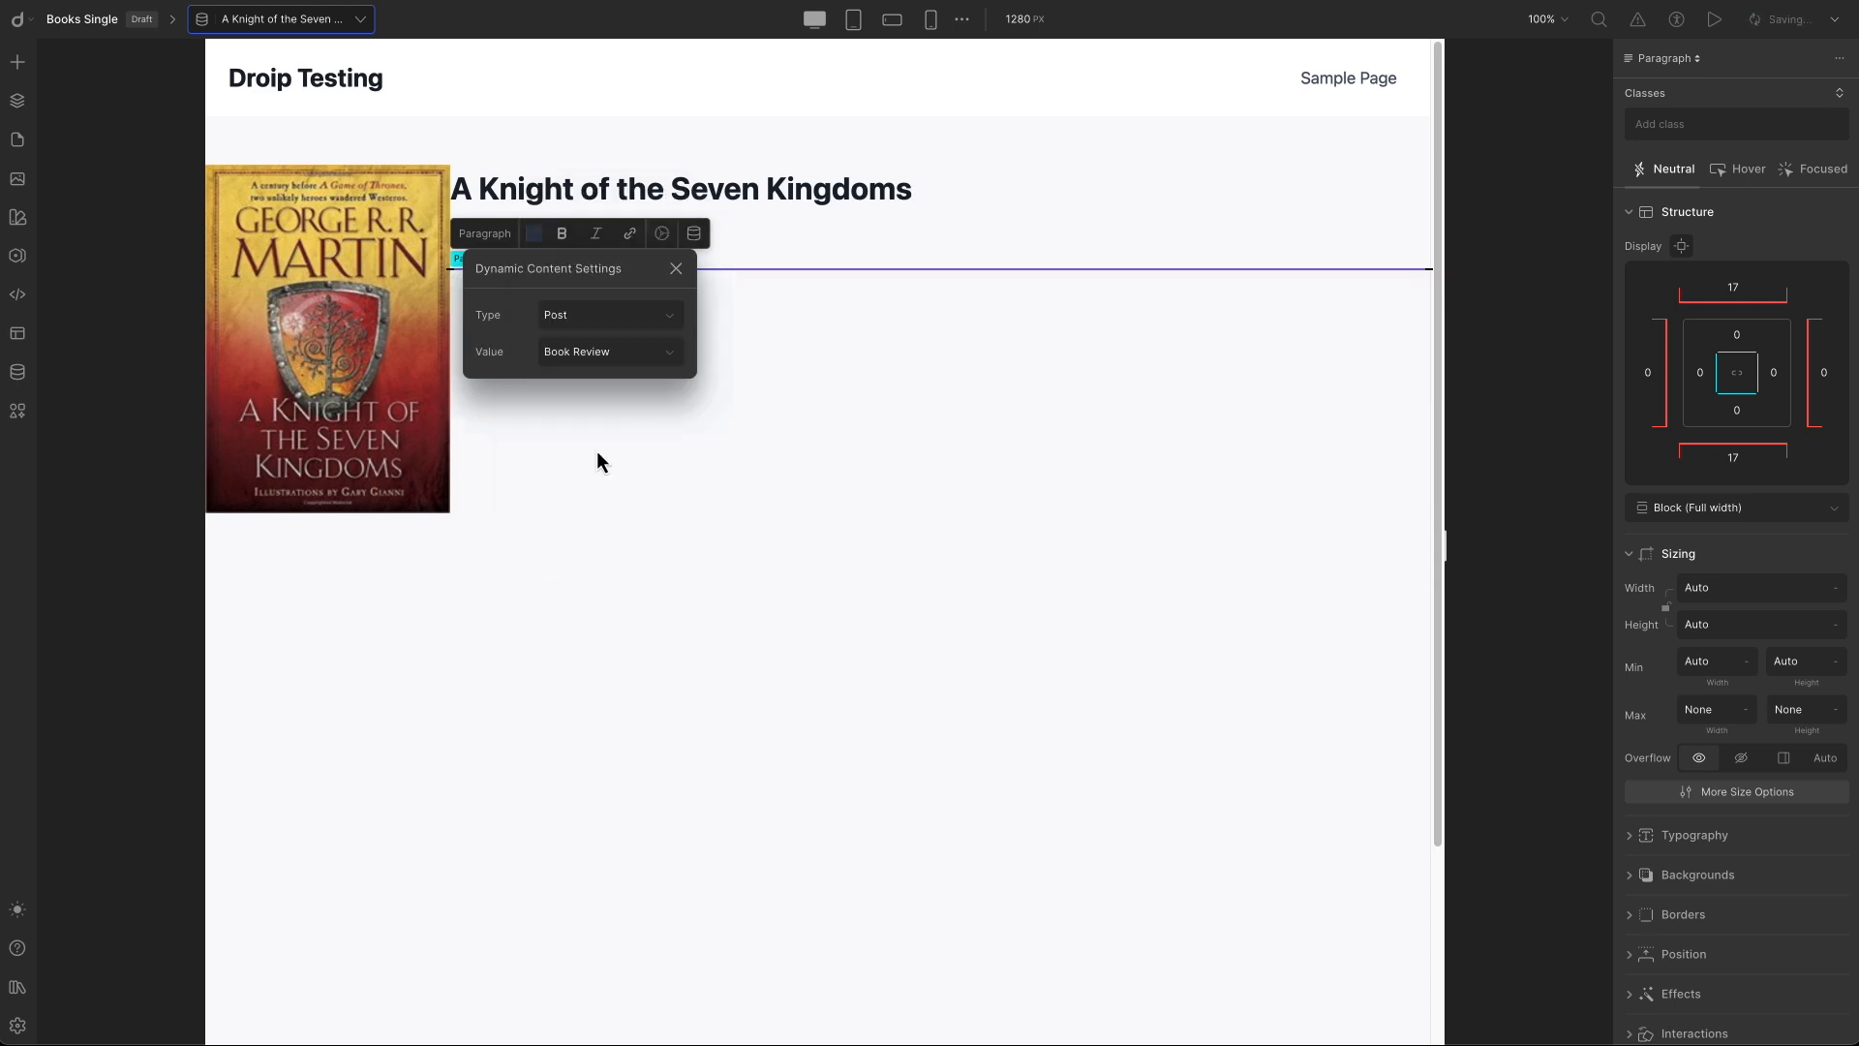
pyautogui.click(676, 270)
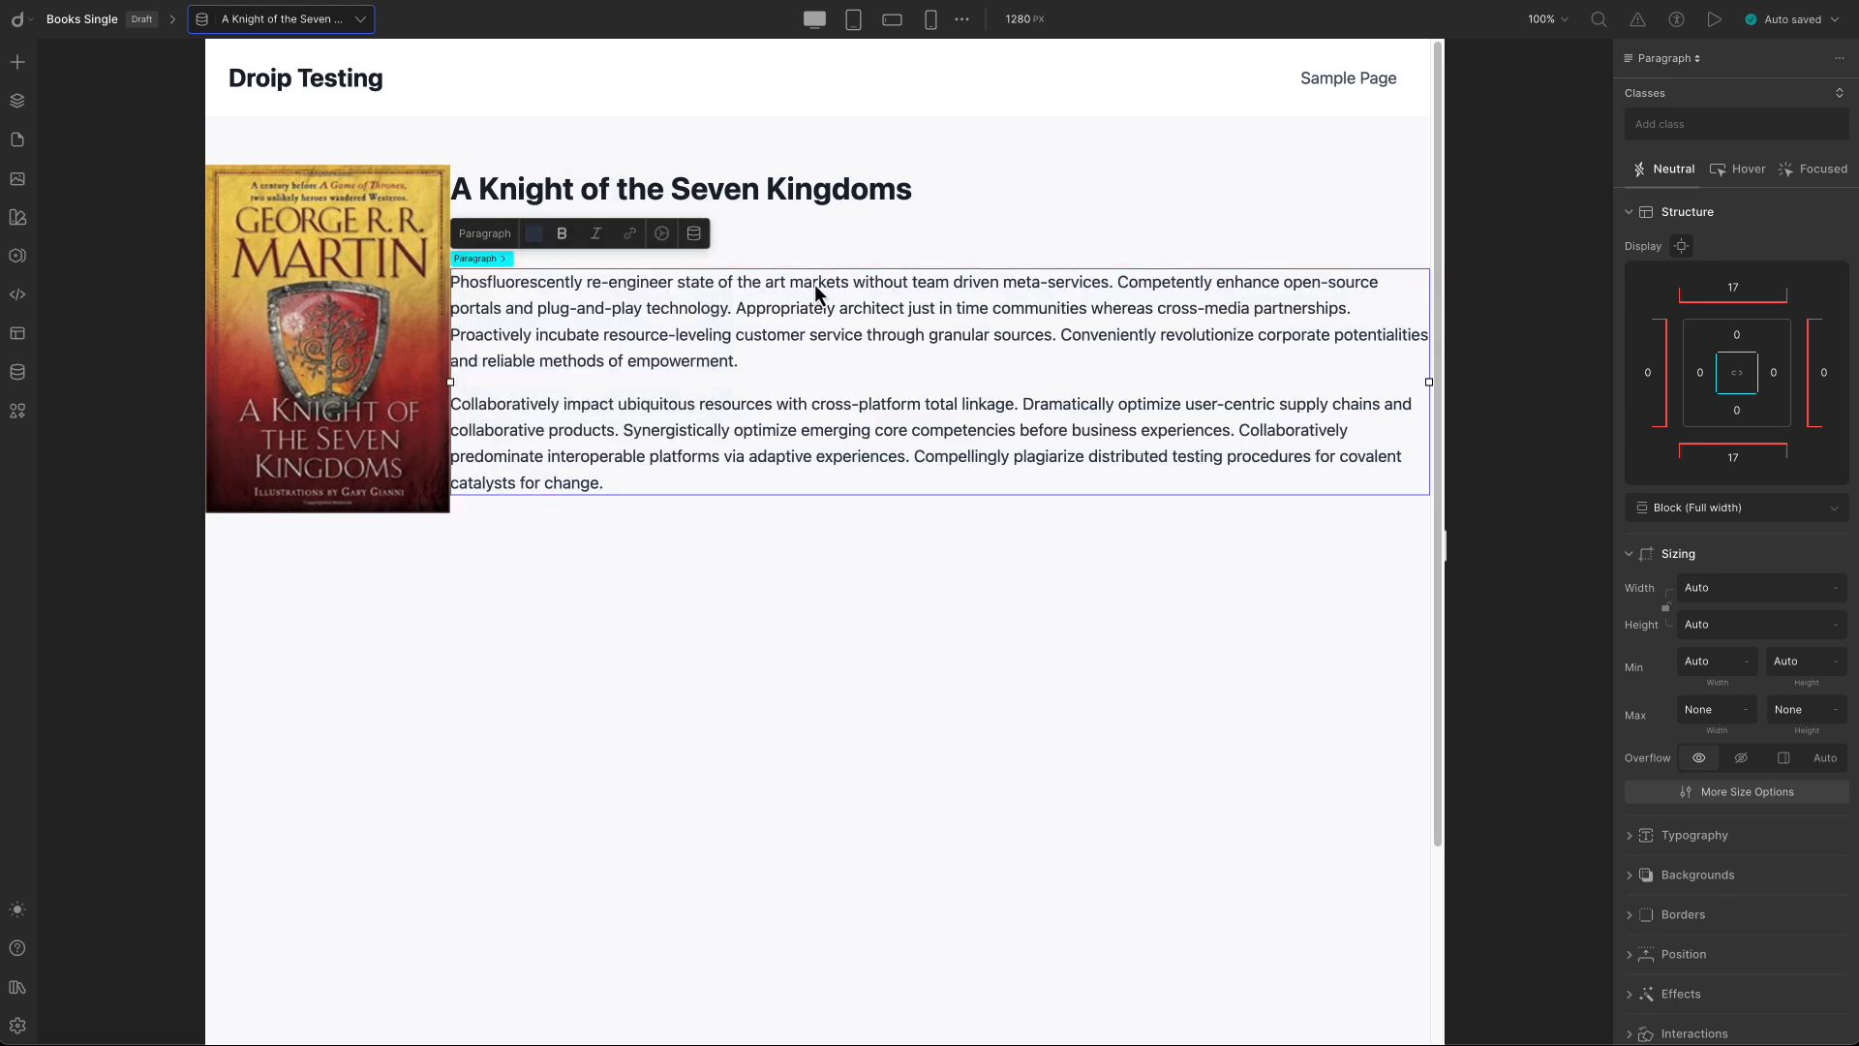
# Add a Button element below the book review paragraph in the right column.
pyautogui.click(19, 65)
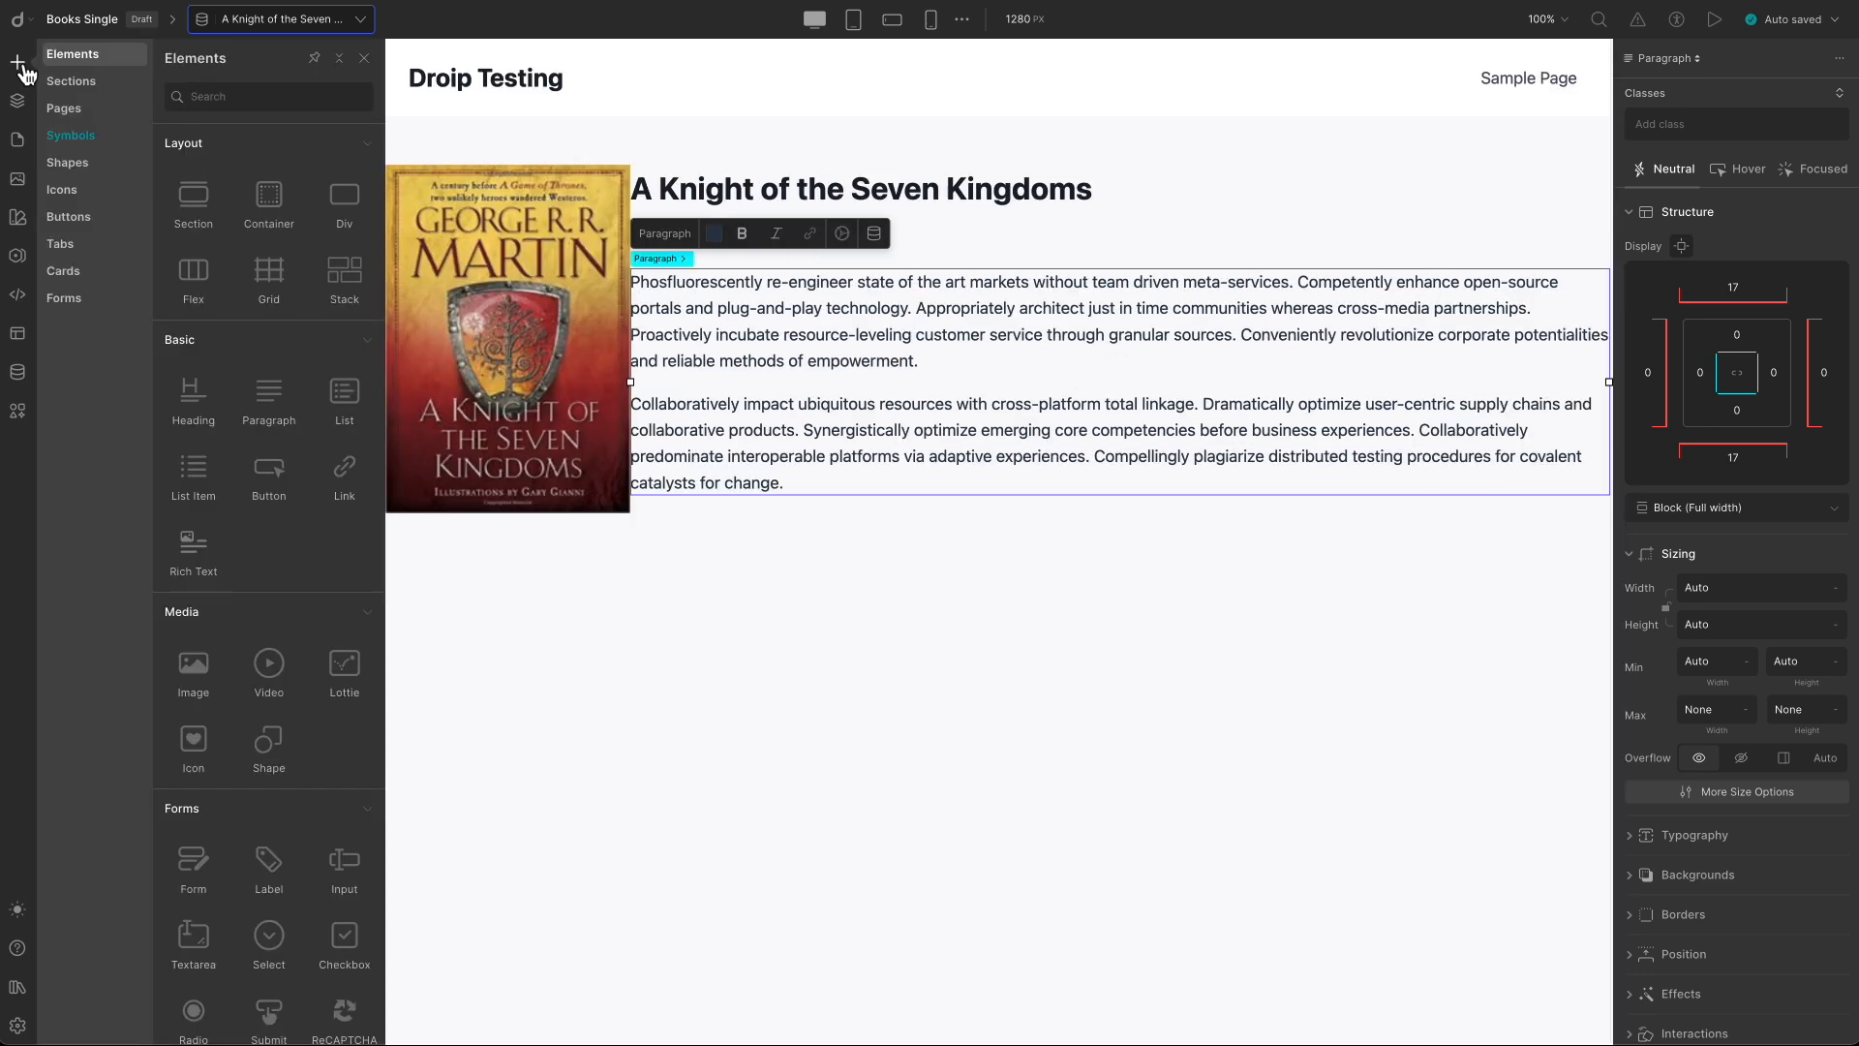
pyautogui.click(271, 484)
pyautogui.click(735, 542)
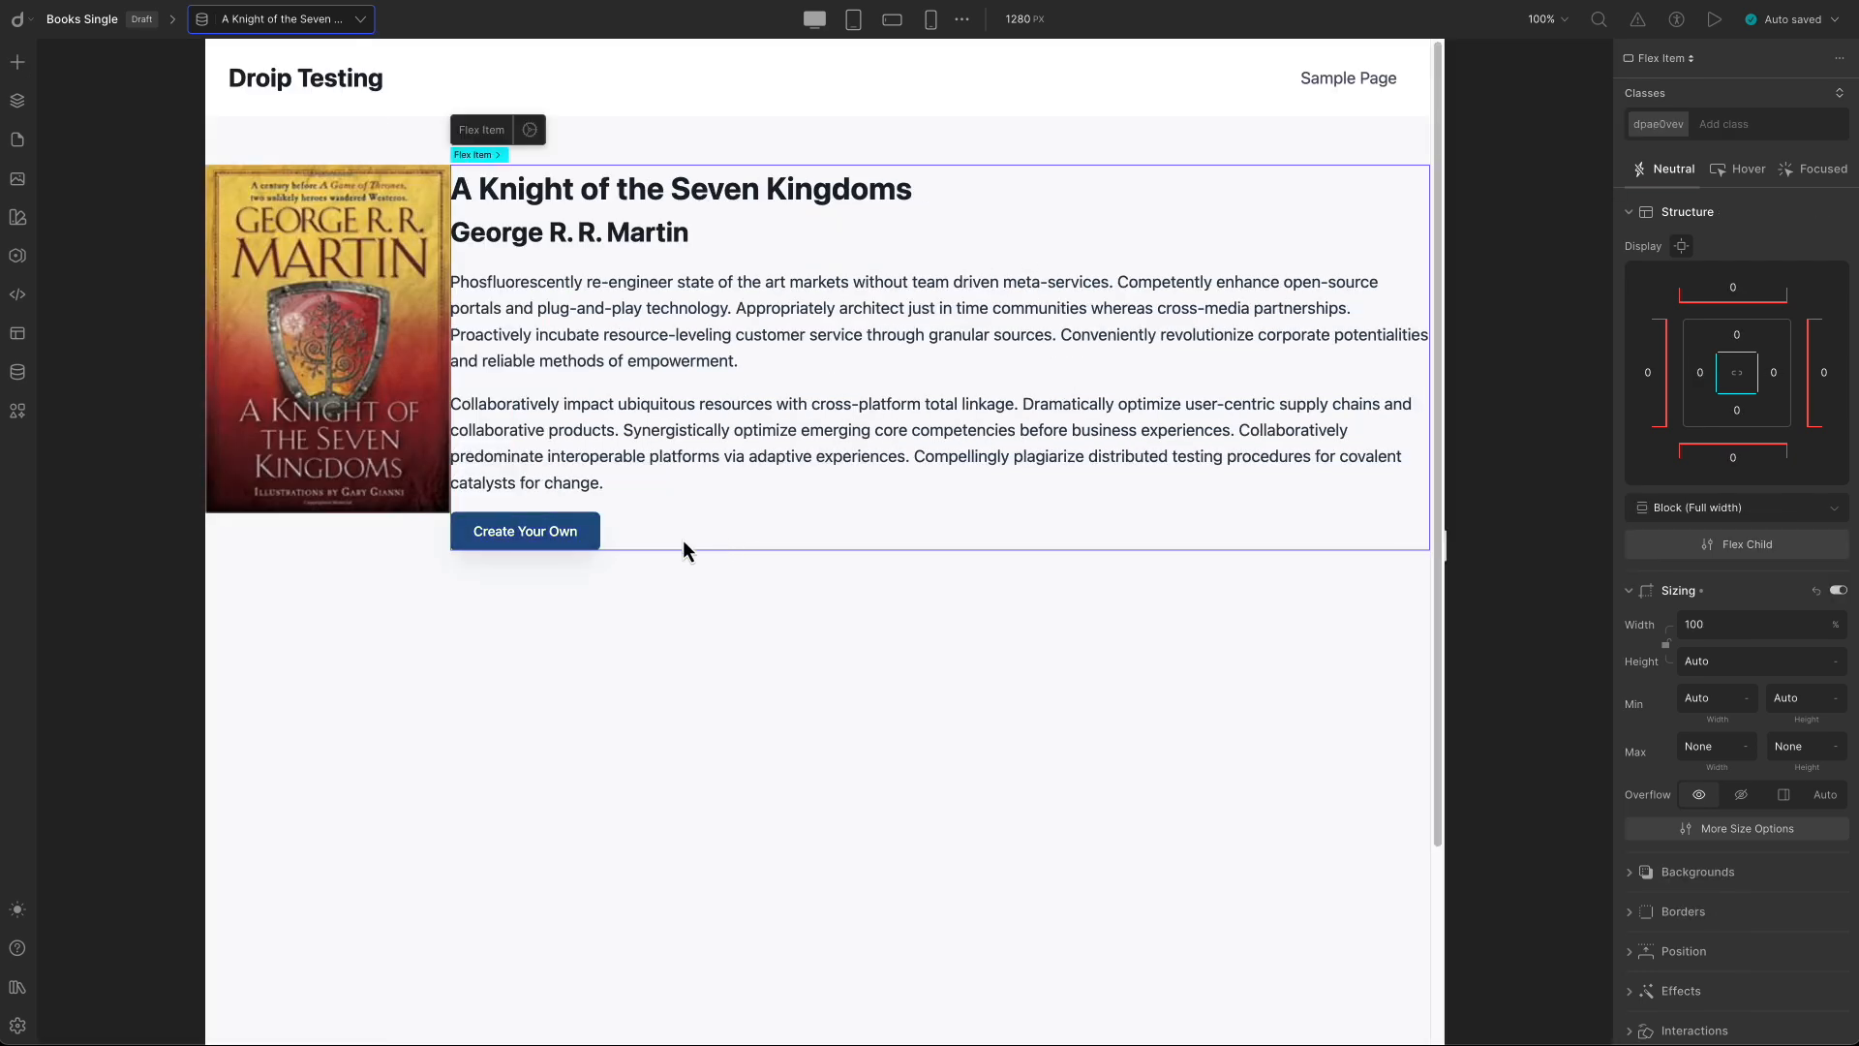
# Replace the new button's label text with "Visit Author Website".
pyautogui.doubleClick(574, 536)
pyautogui.doubleClick(574, 536)
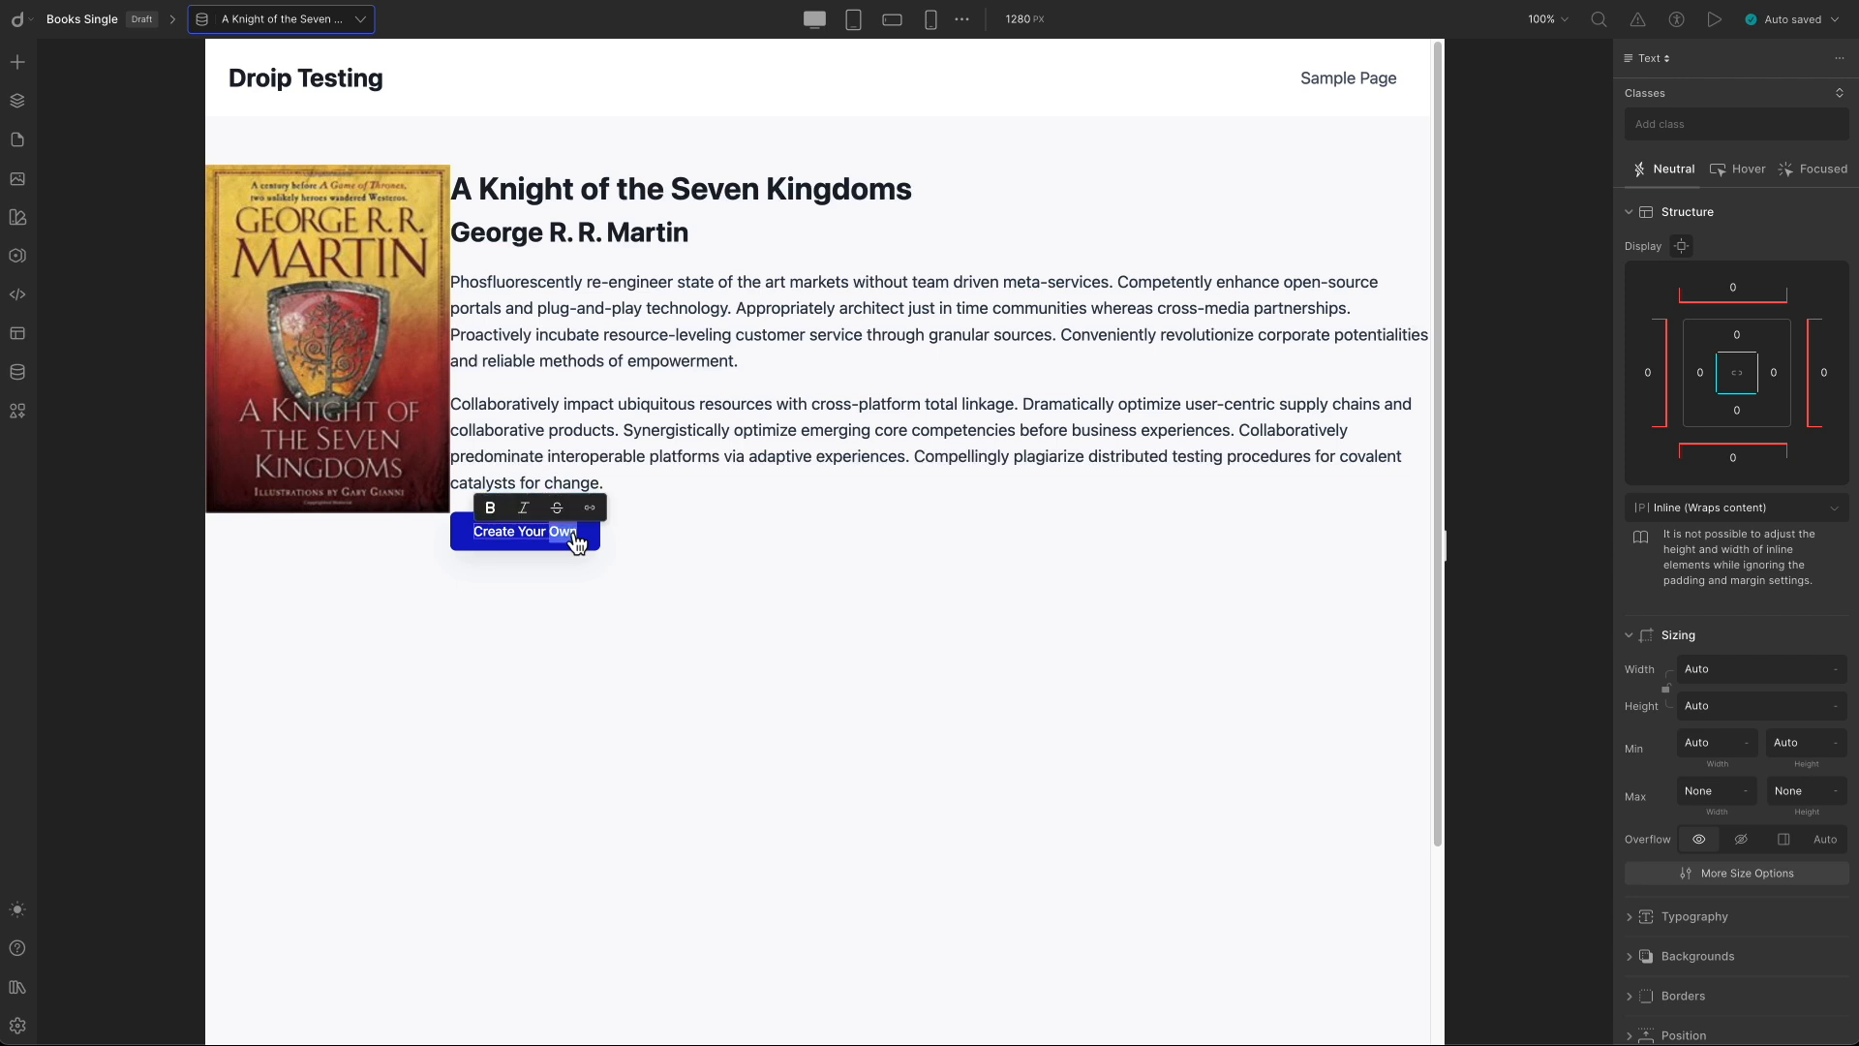
pyautogui.press('BackSpace')
pyautogui.press('BackSpace')
pyautogui.press('BackSpace')
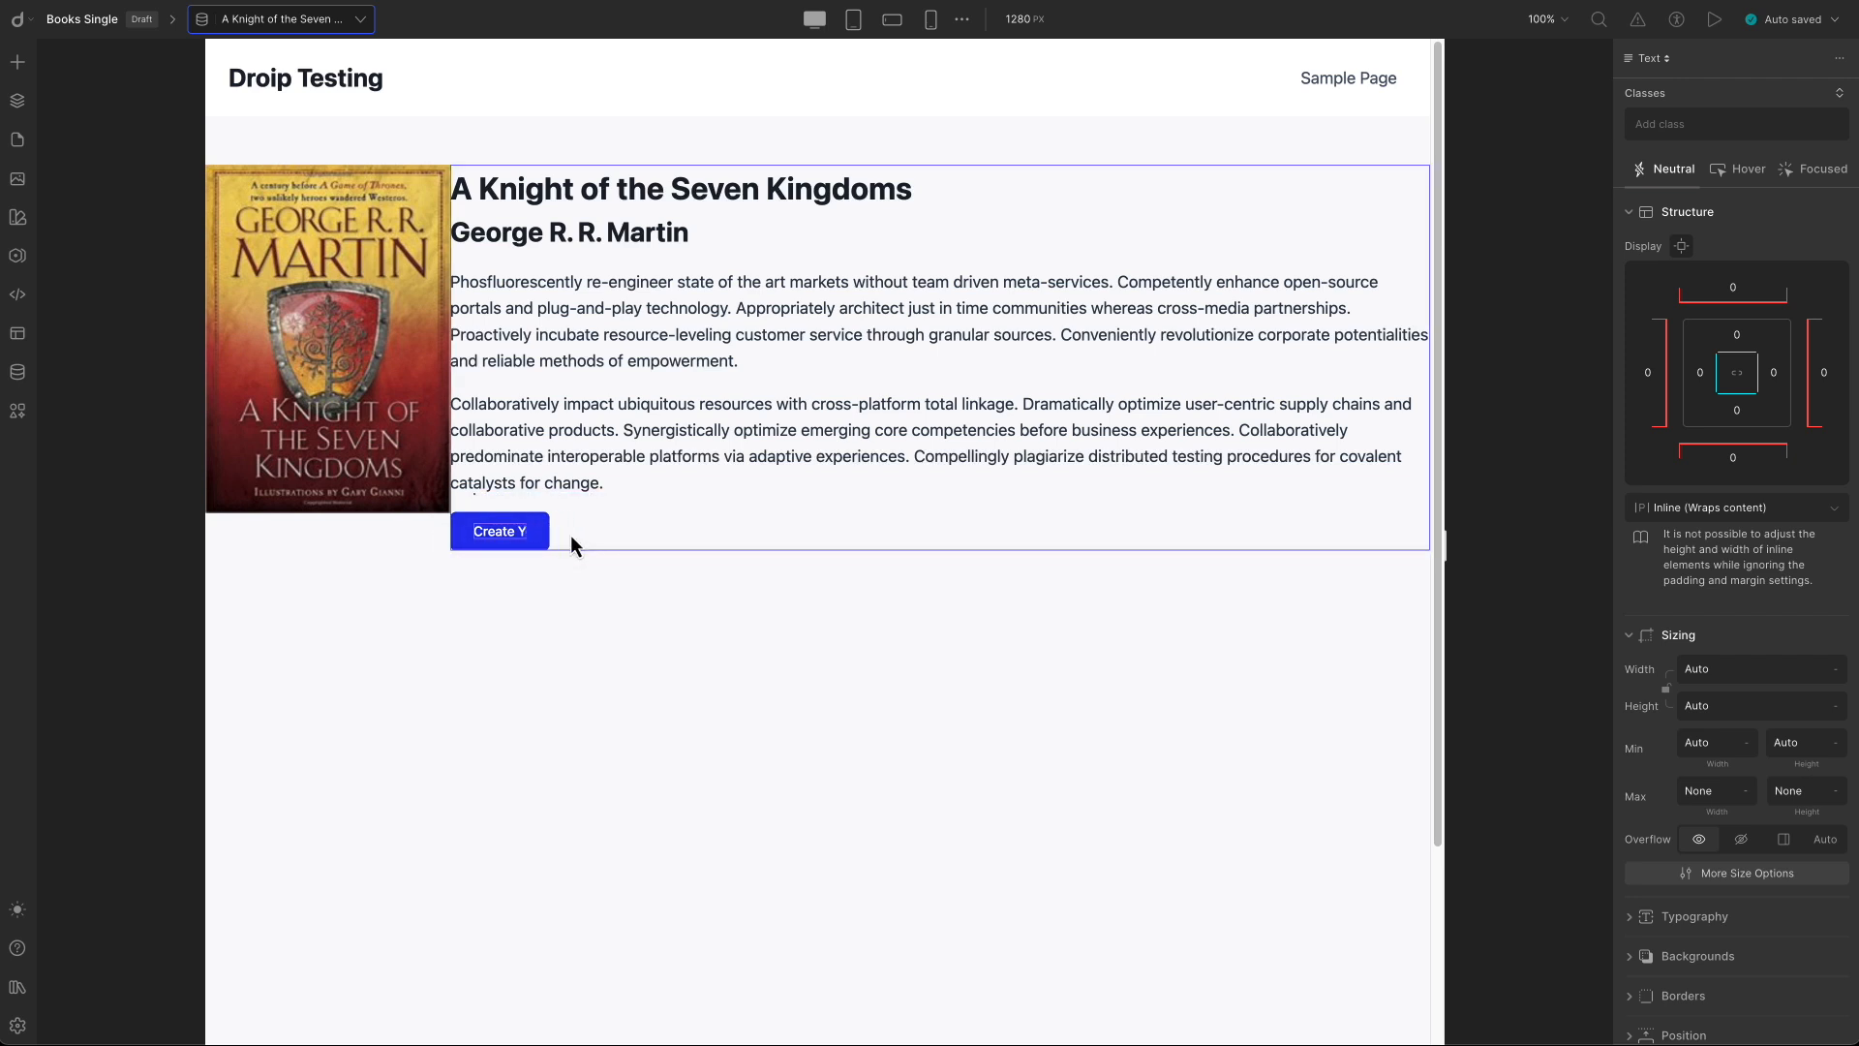
pyautogui.press('BackSpace')
pyautogui.press('BackSpace')
pyautogui.press('BackSpace')
pyautogui.press('BackSpace')
pyautogui.press('BackSpace')
pyautogui.press('BackSpace')
pyautogui.press('BackSpace')
pyautogui.press('BackSpace')
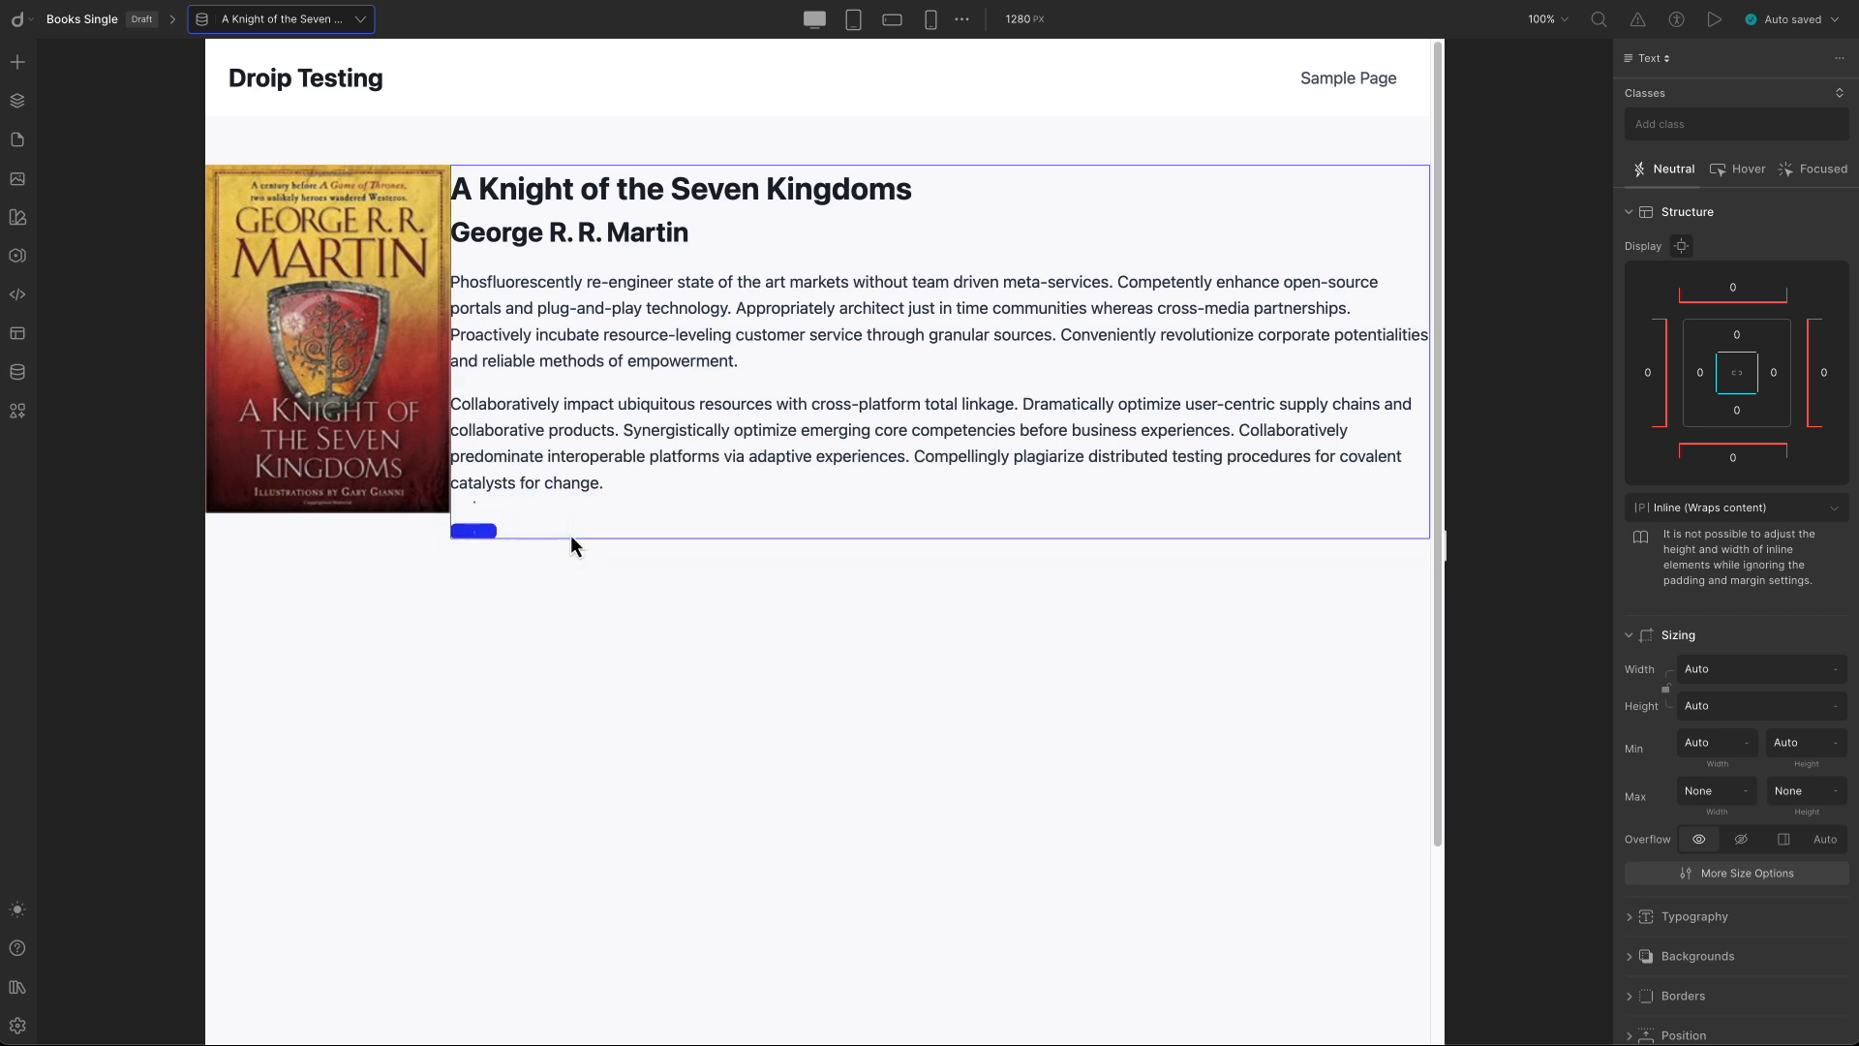
pyautogui.write('Visit Author')
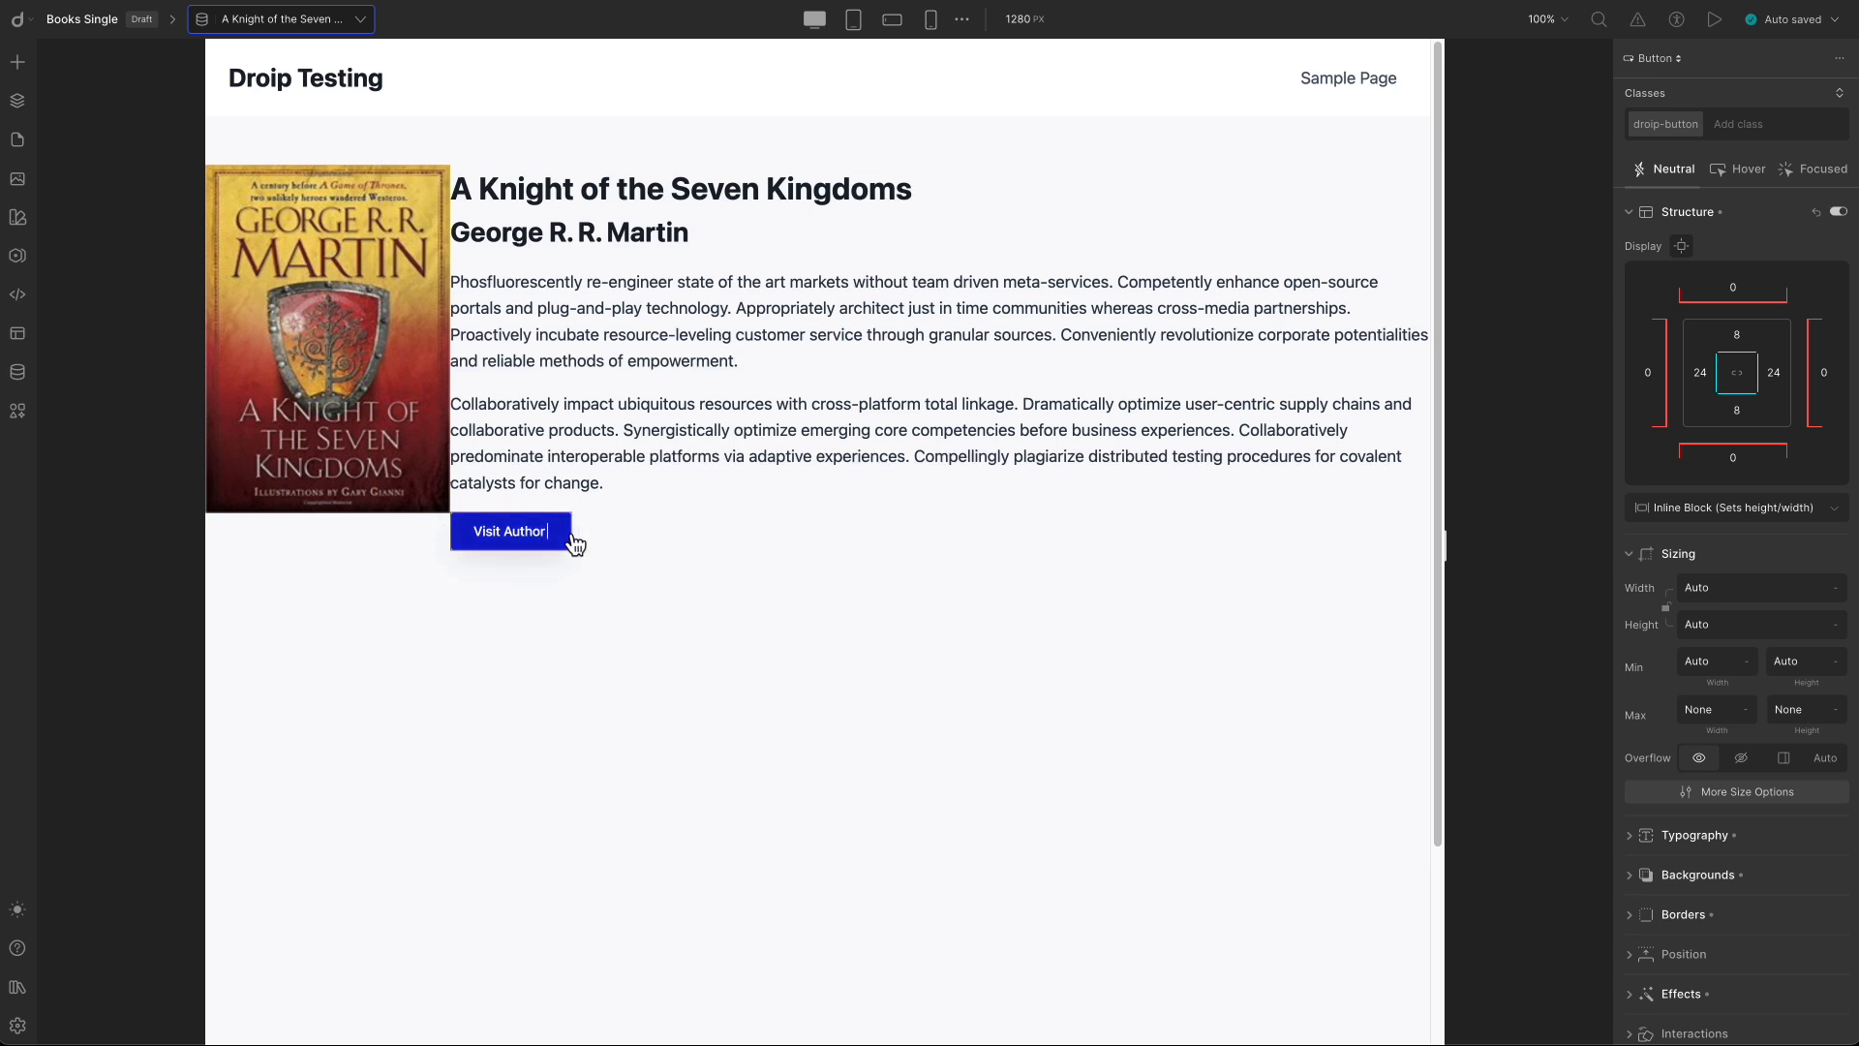
pyautogui.write(' Website')
pyautogui.click(545, 537)
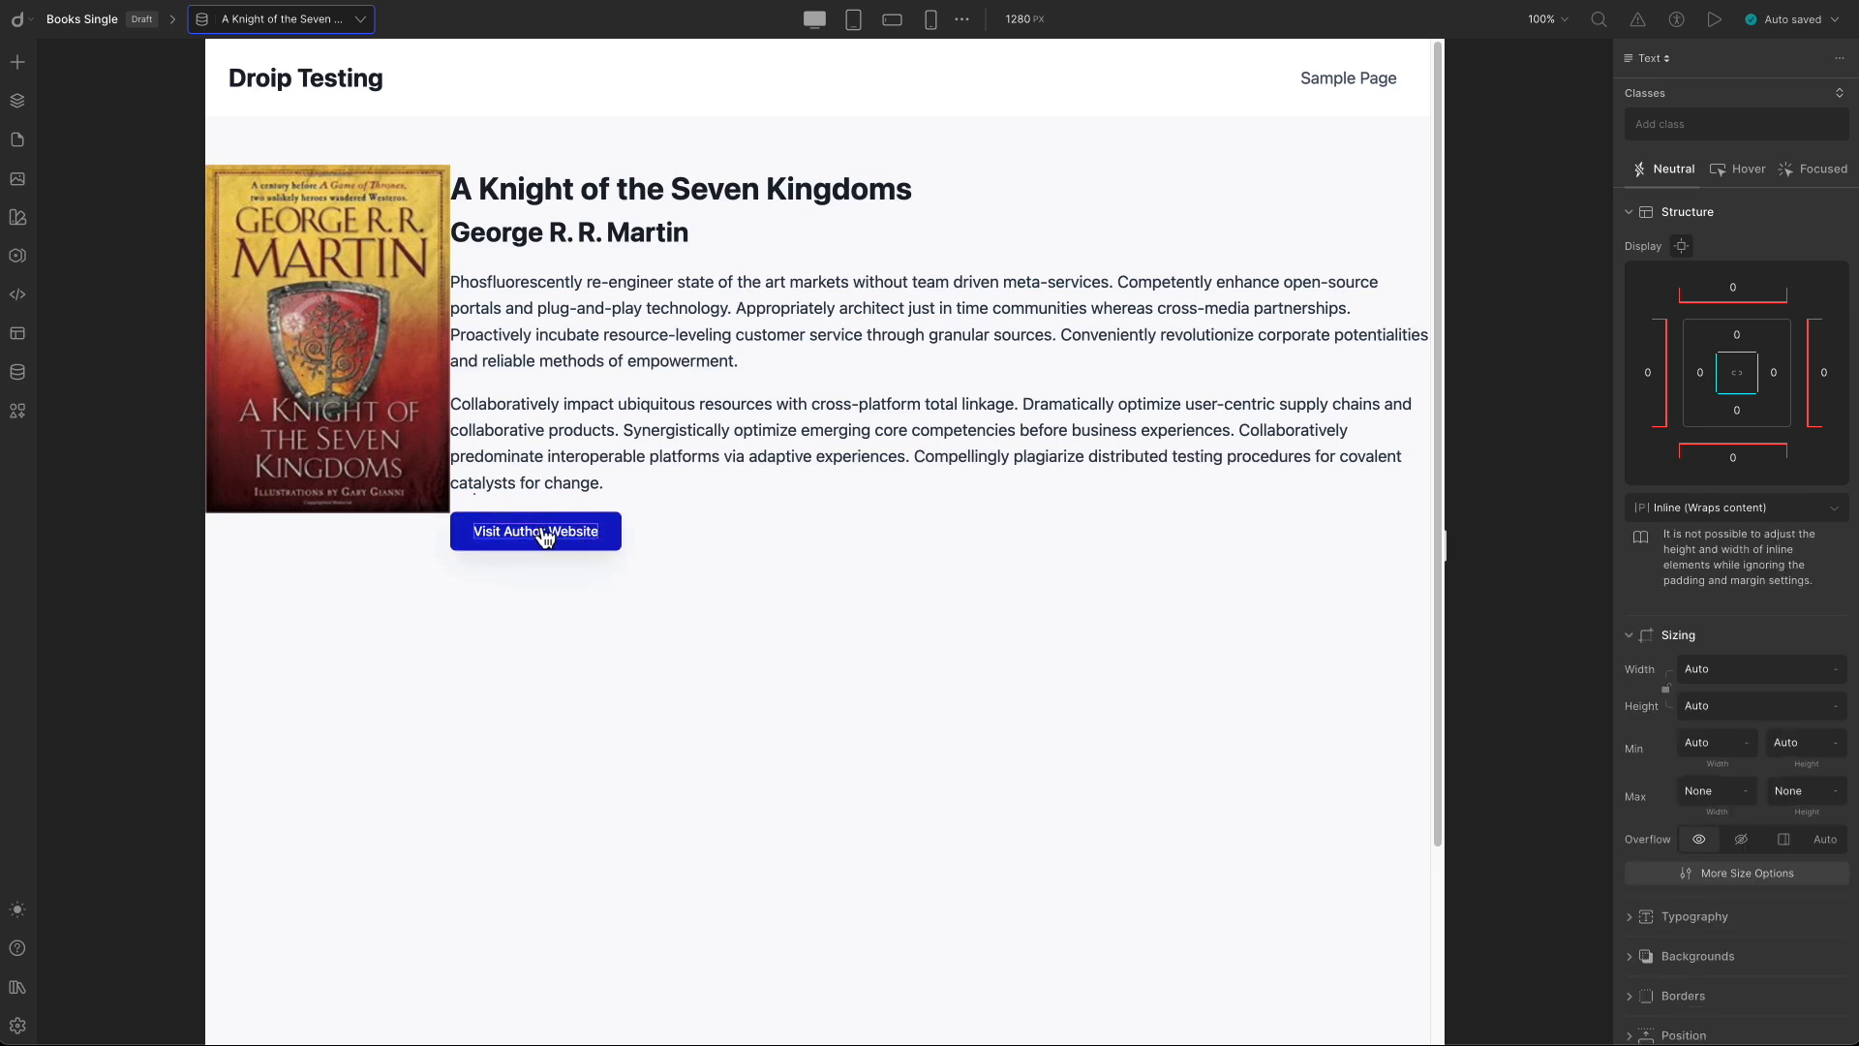
# Bind the Visit Author Website button to dynamic content of type Post with the value Link to Author Website.
pyautogui.click(586, 531)
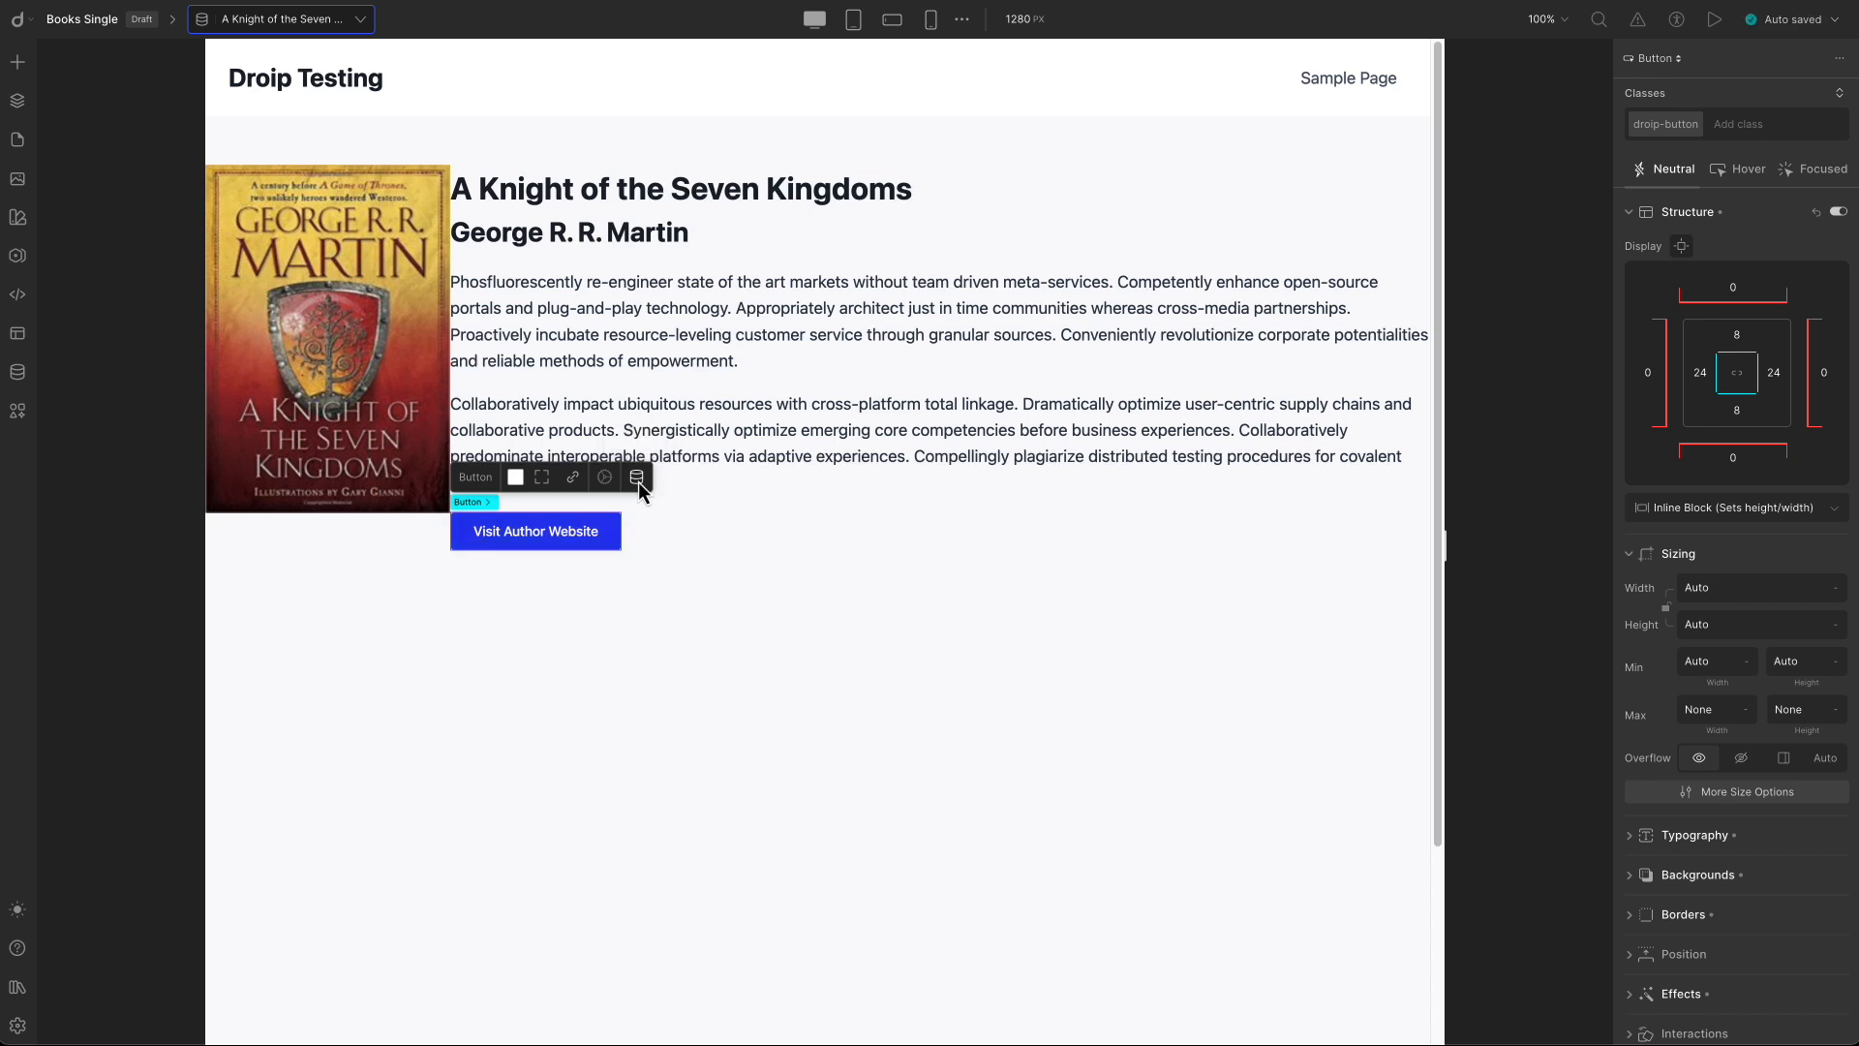
pyautogui.click(637, 480)
pyautogui.click(567, 559)
pyautogui.click(571, 520)
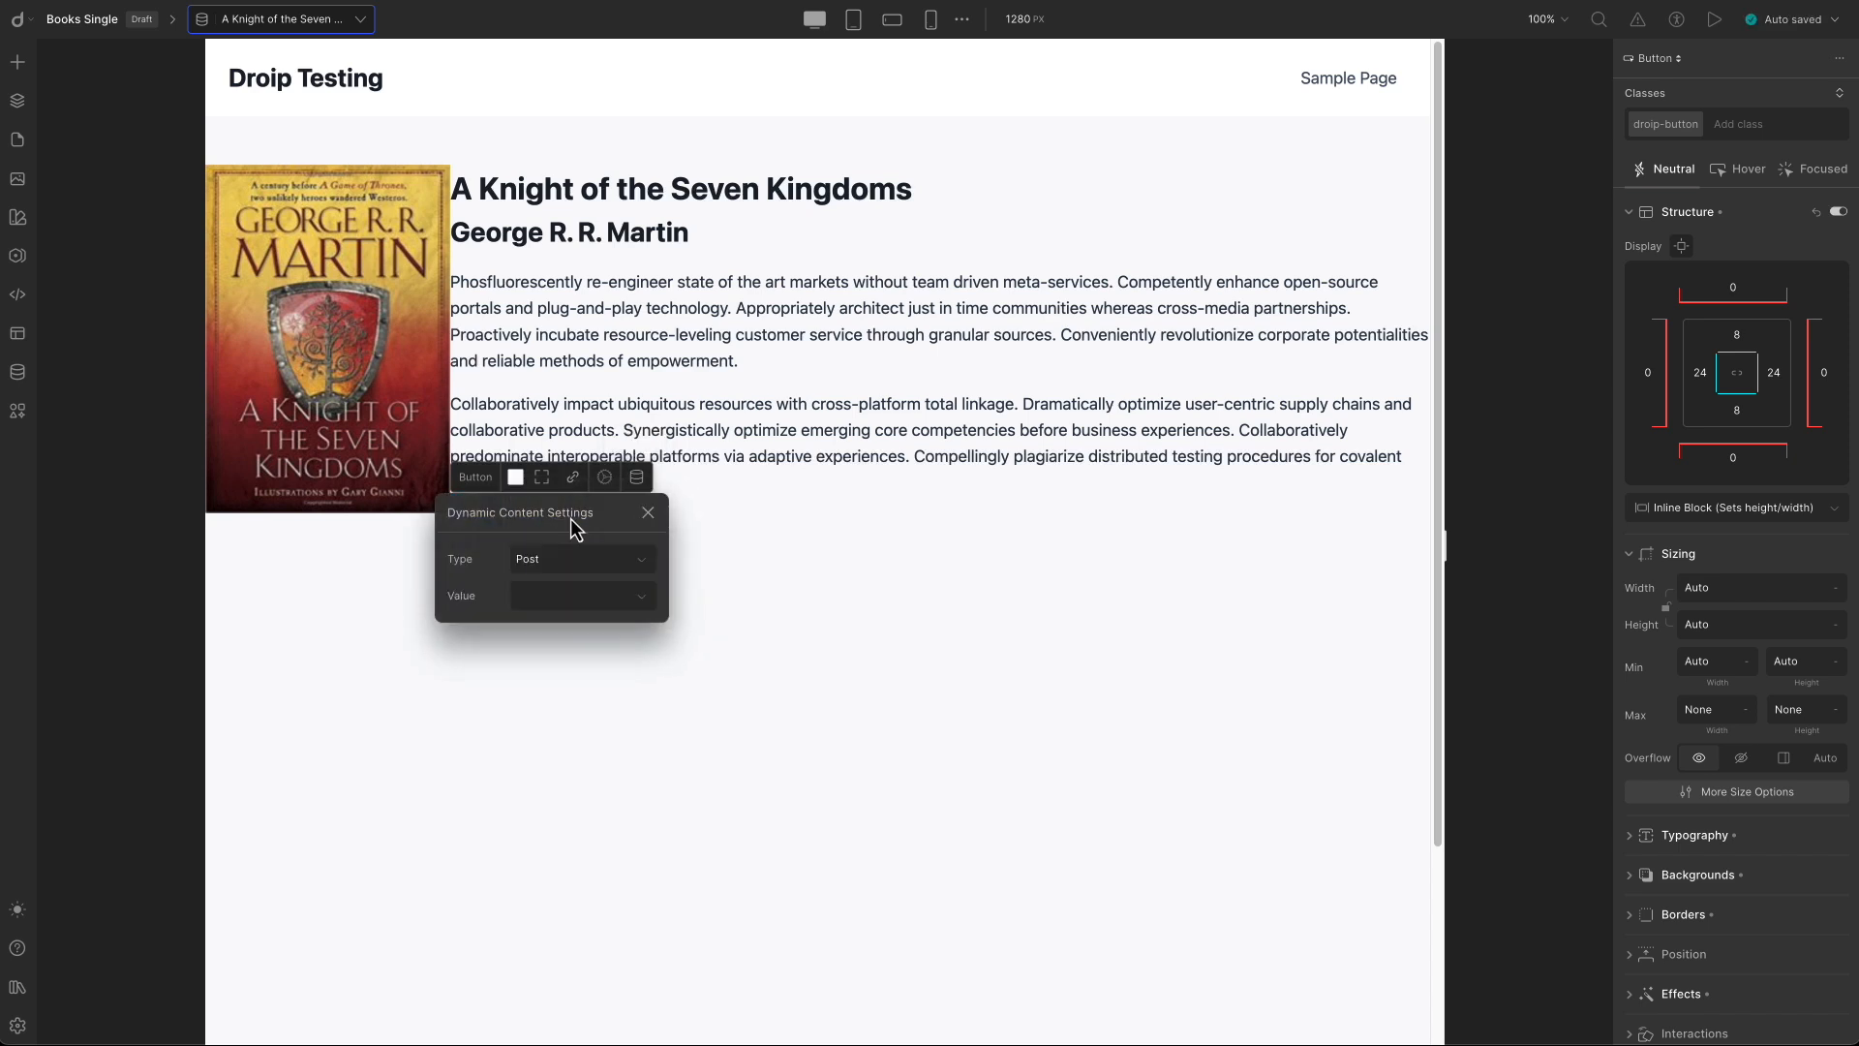
pyautogui.click(553, 594)
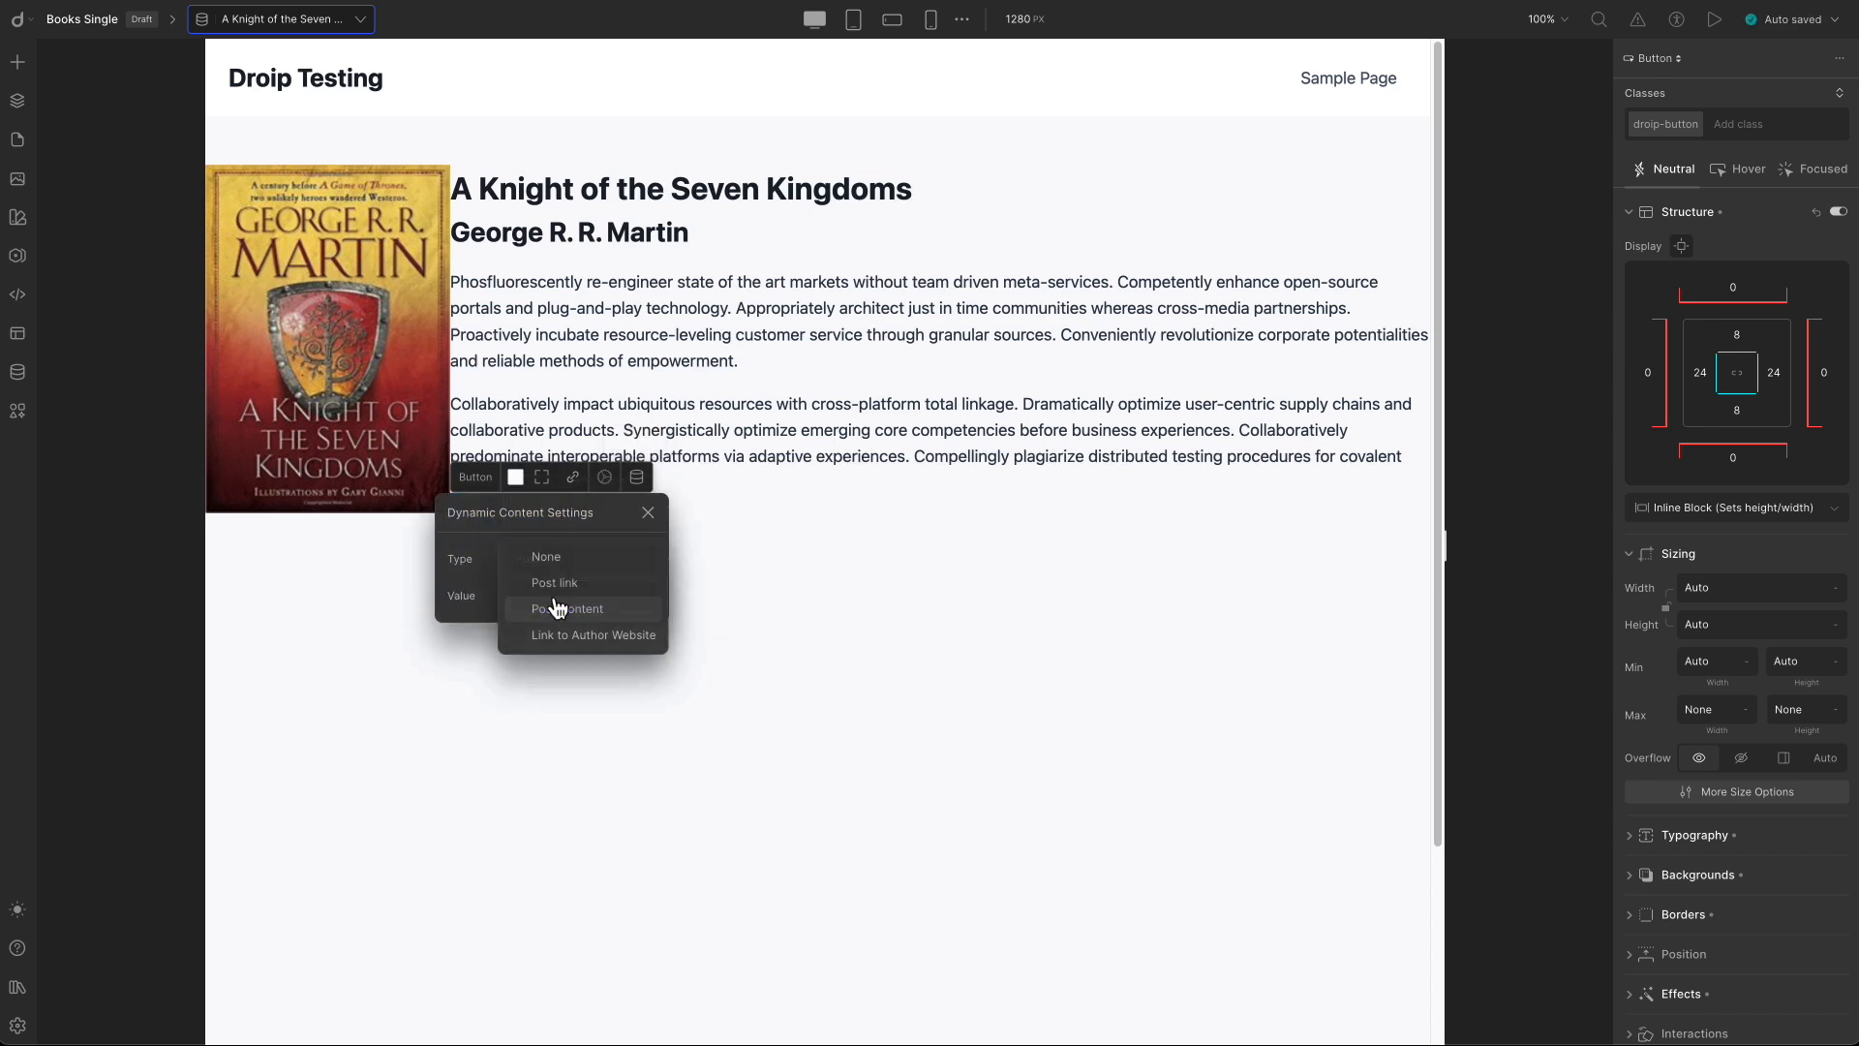
pyautogui.click(610, 635)
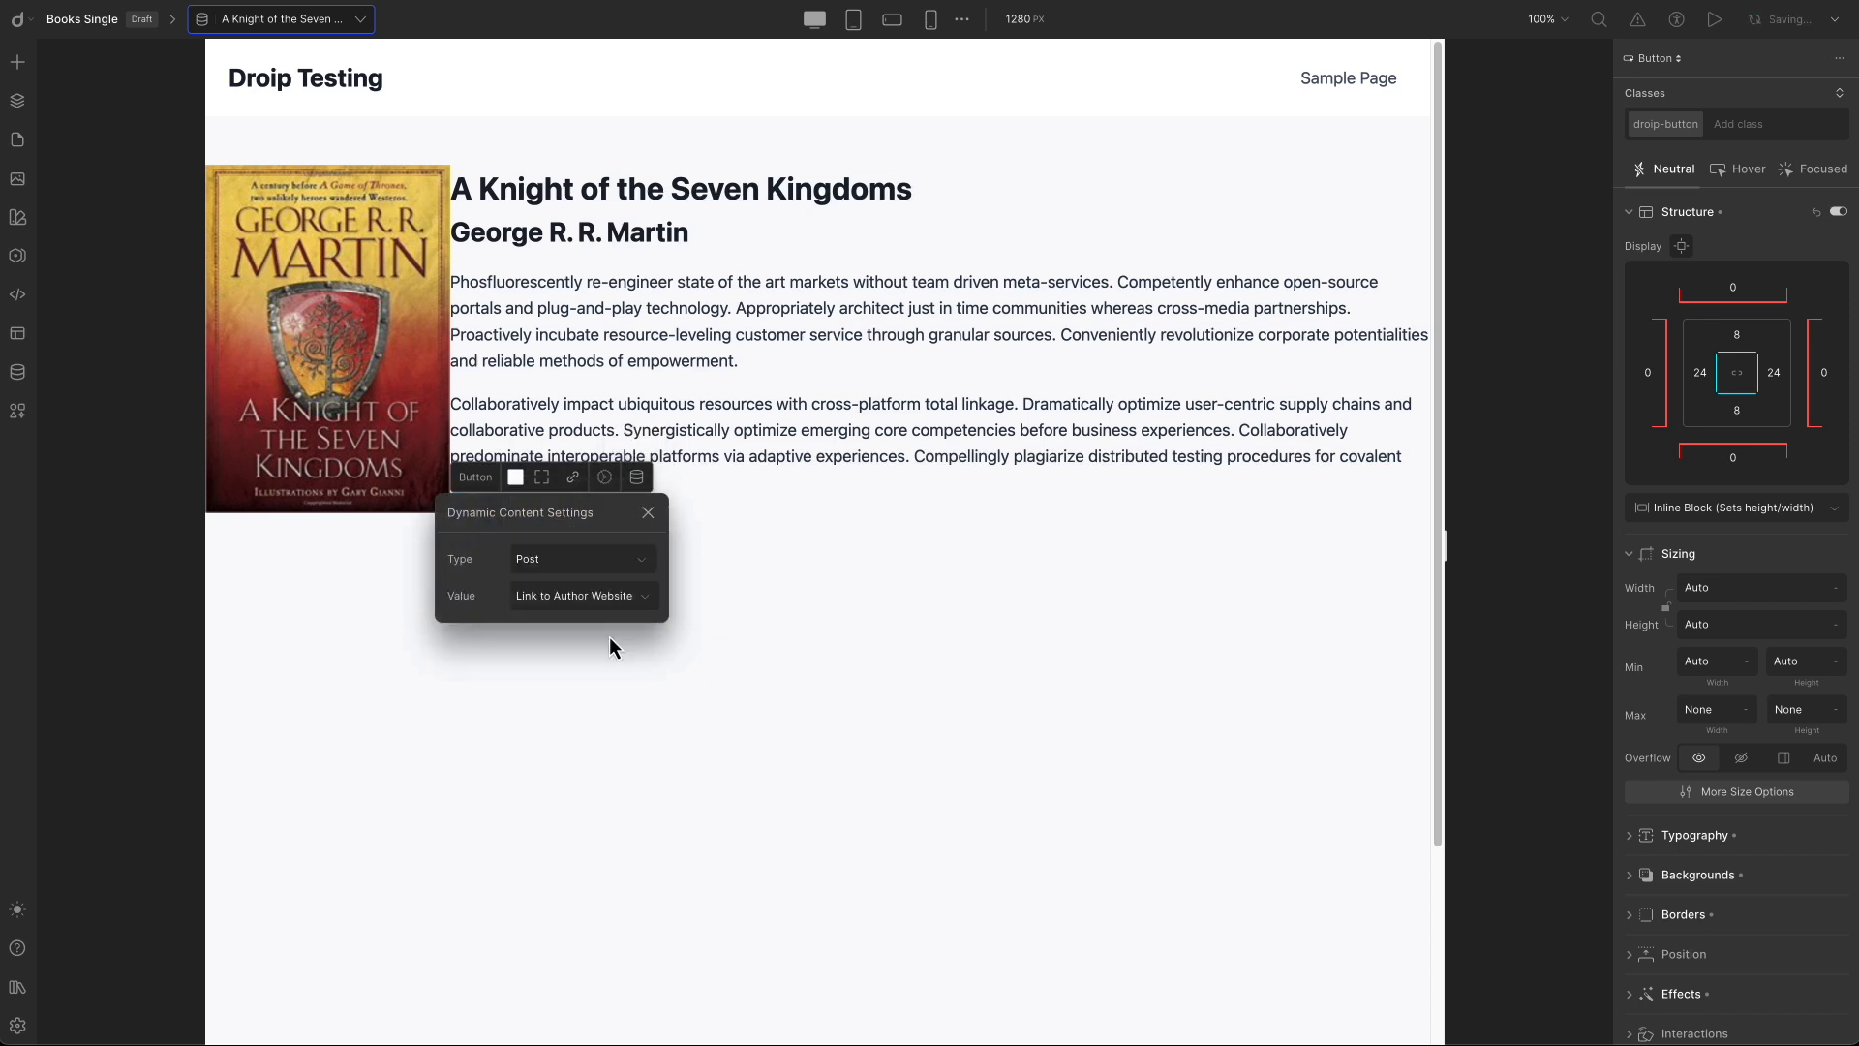
pyautogui.click(661, 511)
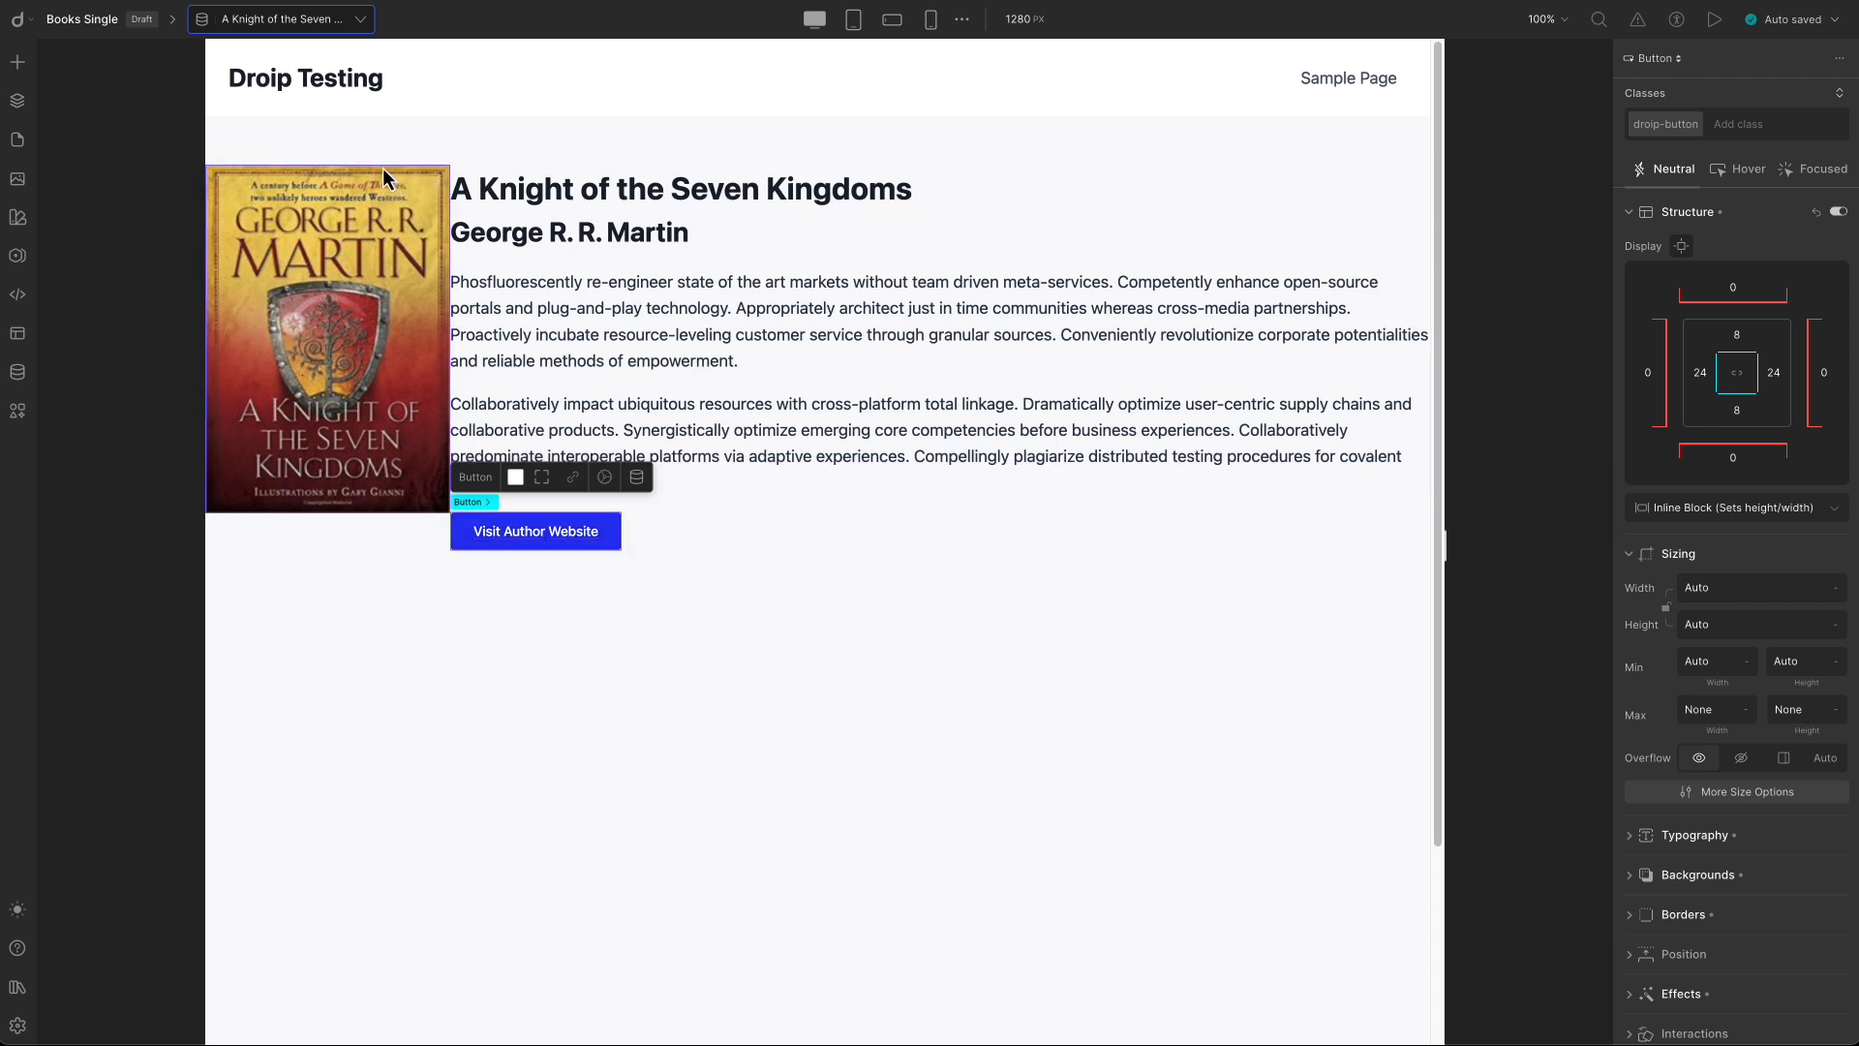
# Set the gap of the Flex container holding both columns to 20 px for rows and 30 px for columns.
pyautogui.click(18, 100)
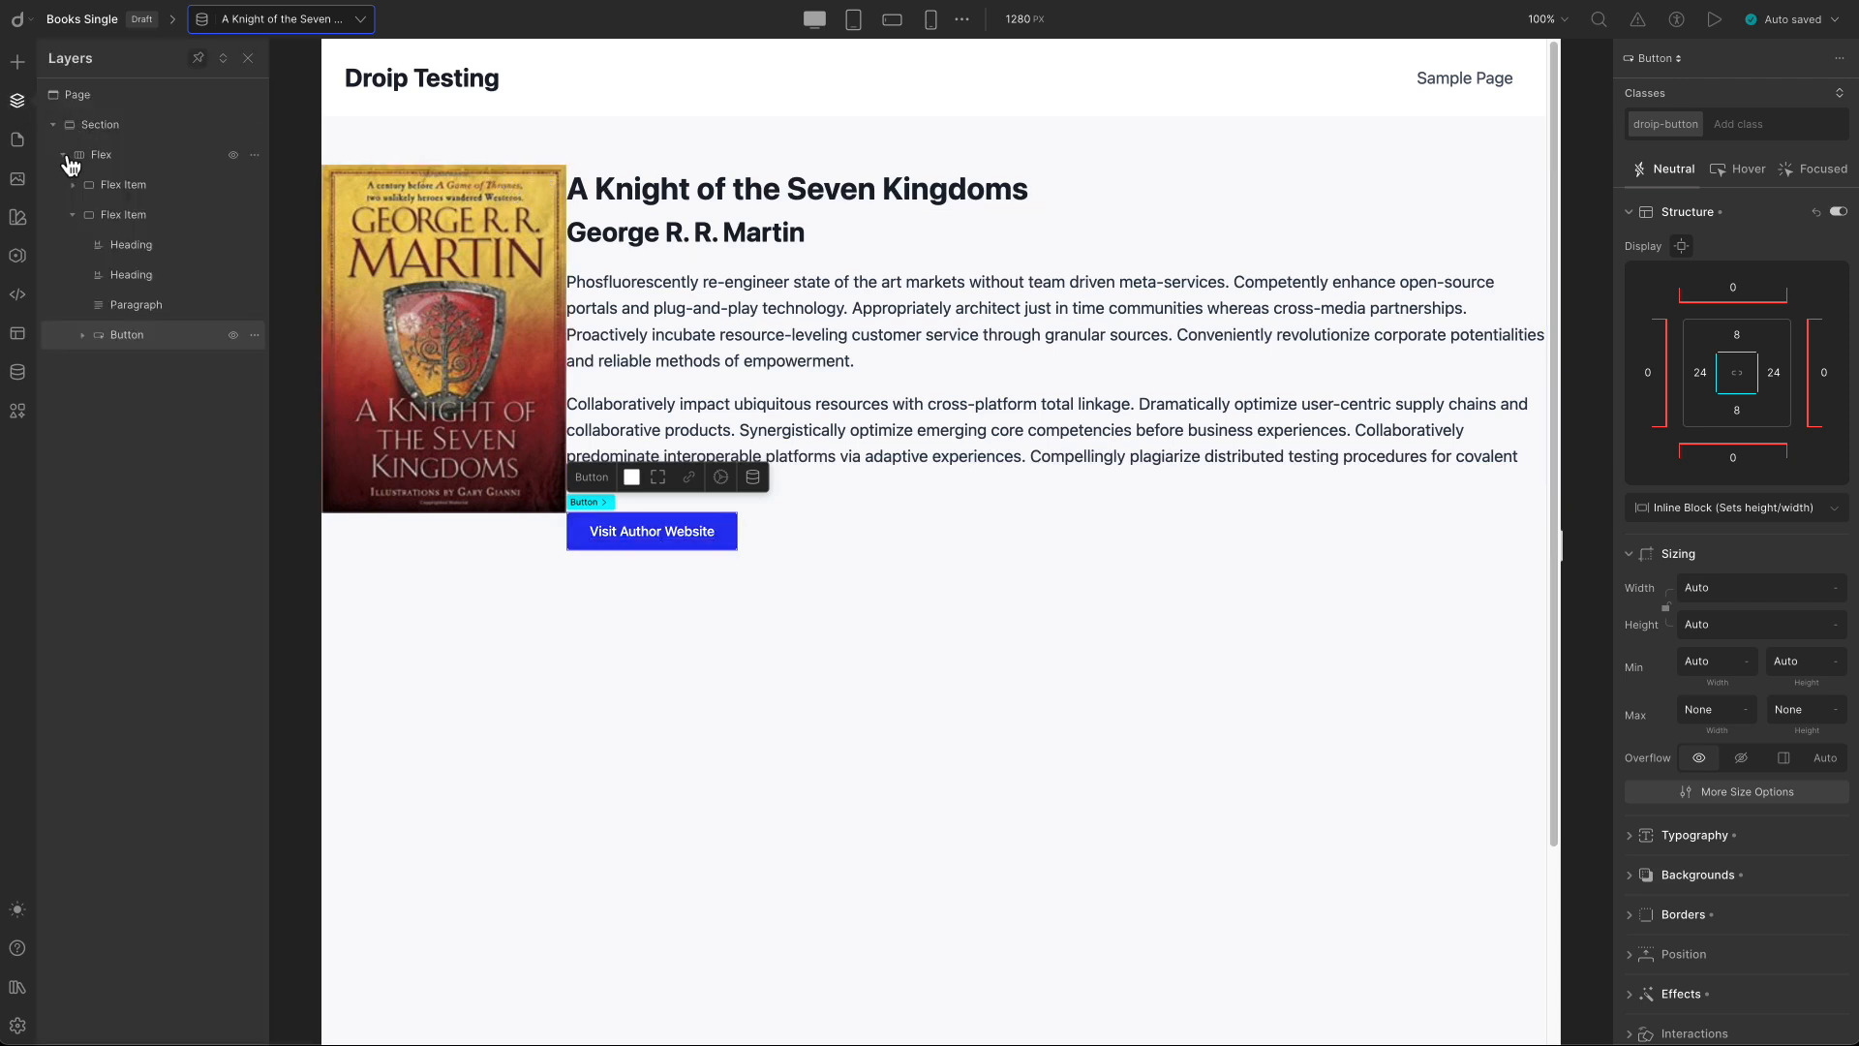
pyautogui.click(102, 158)
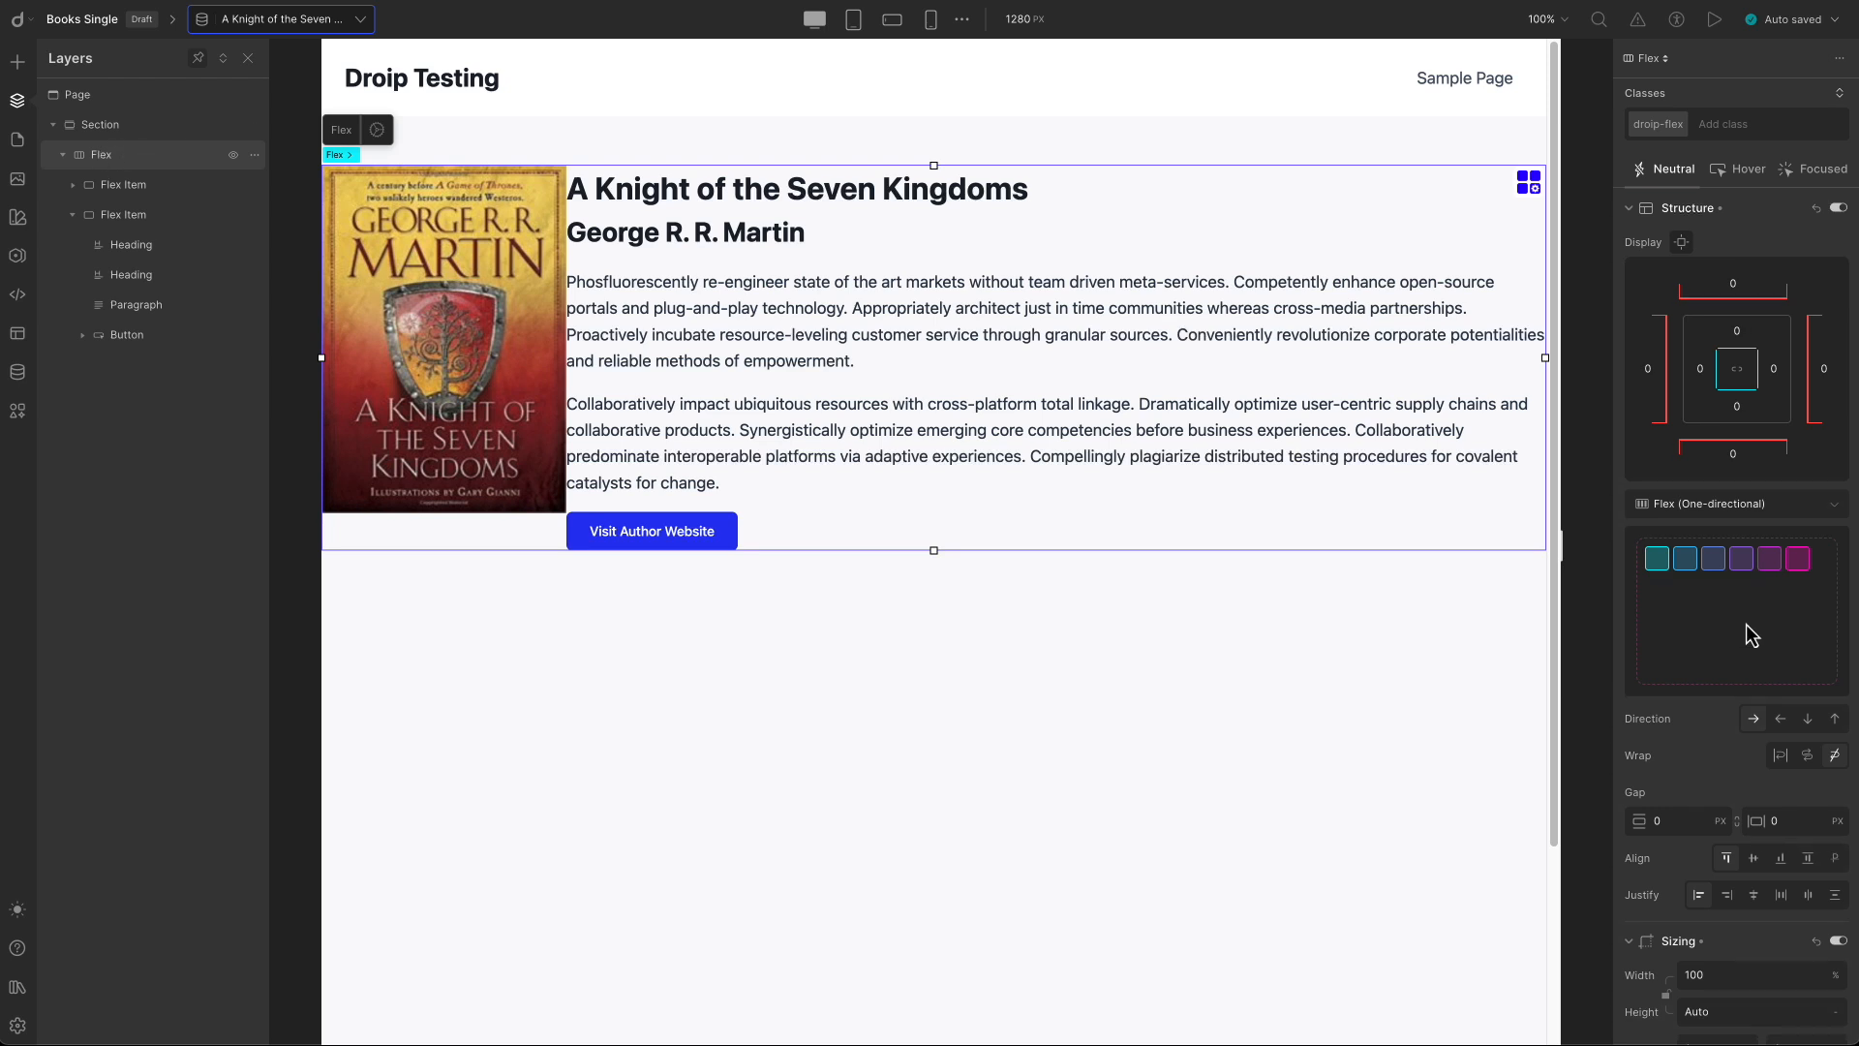
pyautogui.scroll(-3, 1747, 639)
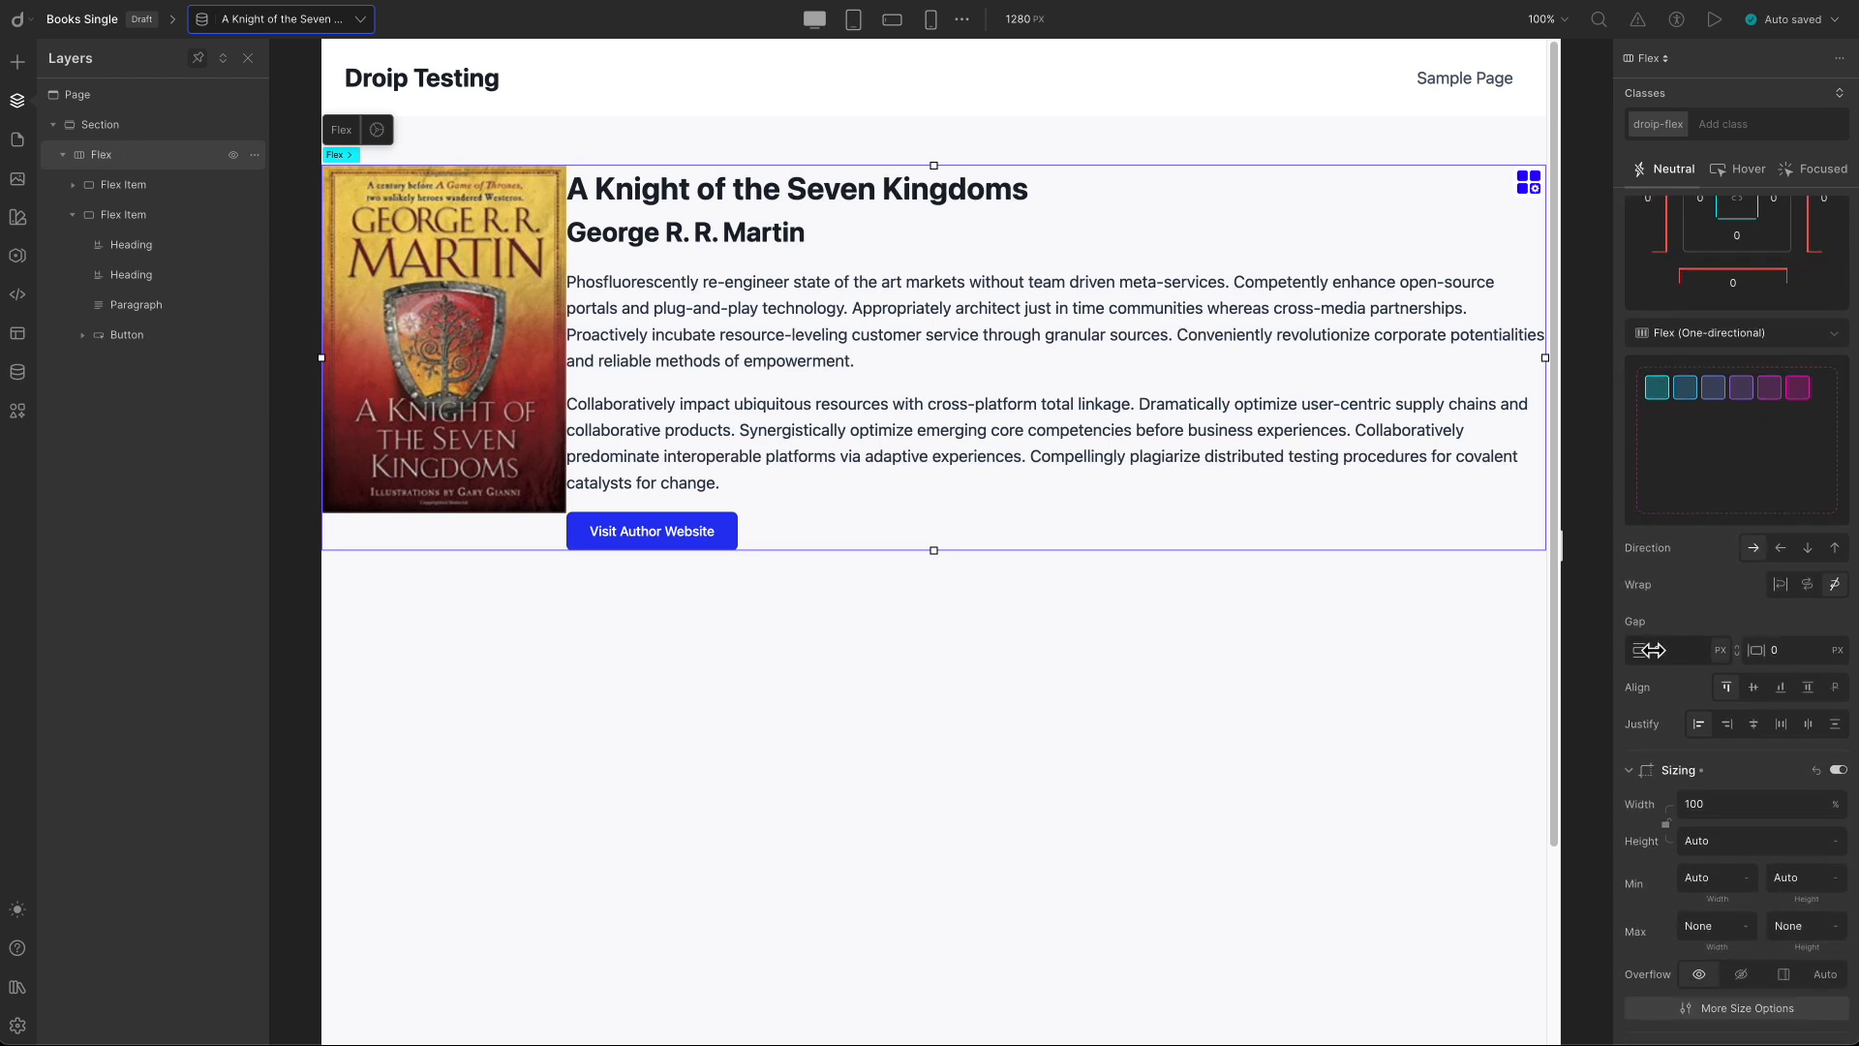
pyautogui.click(1661, 649)
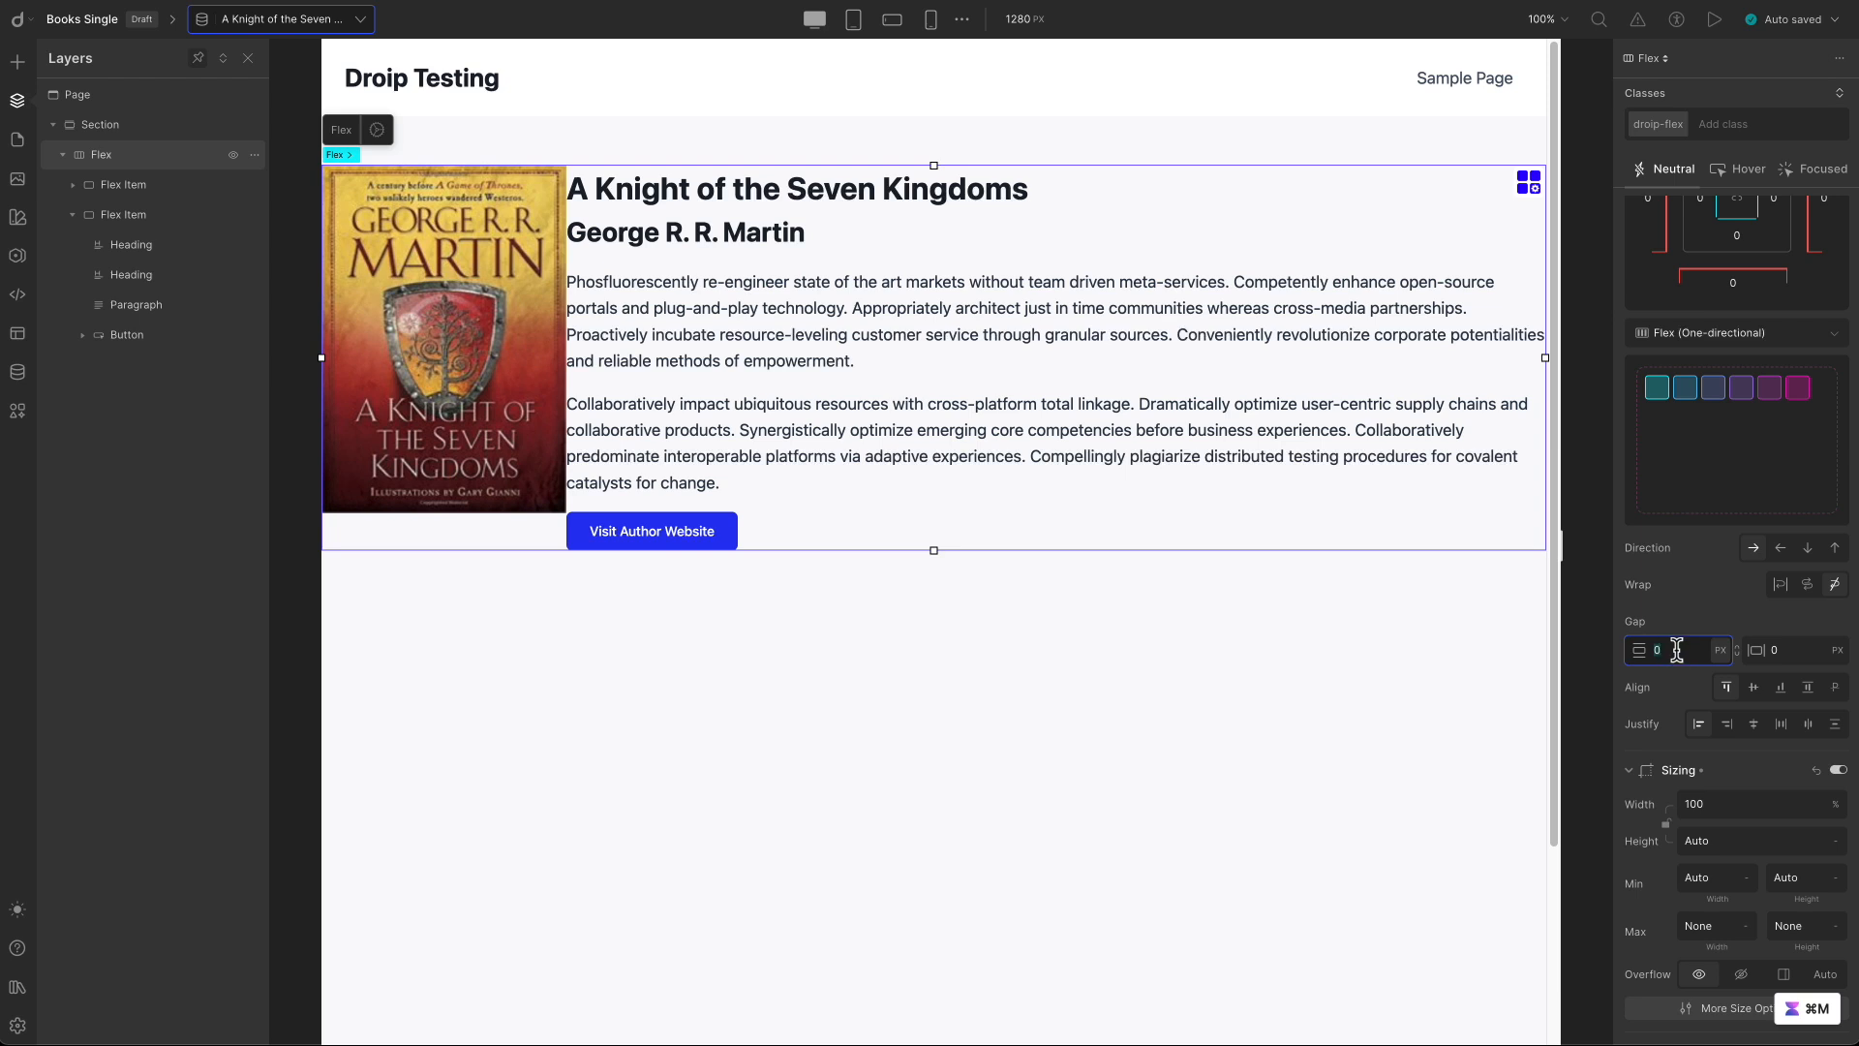
pyautogui.write('20')
pyautogui.click(1786, 650)
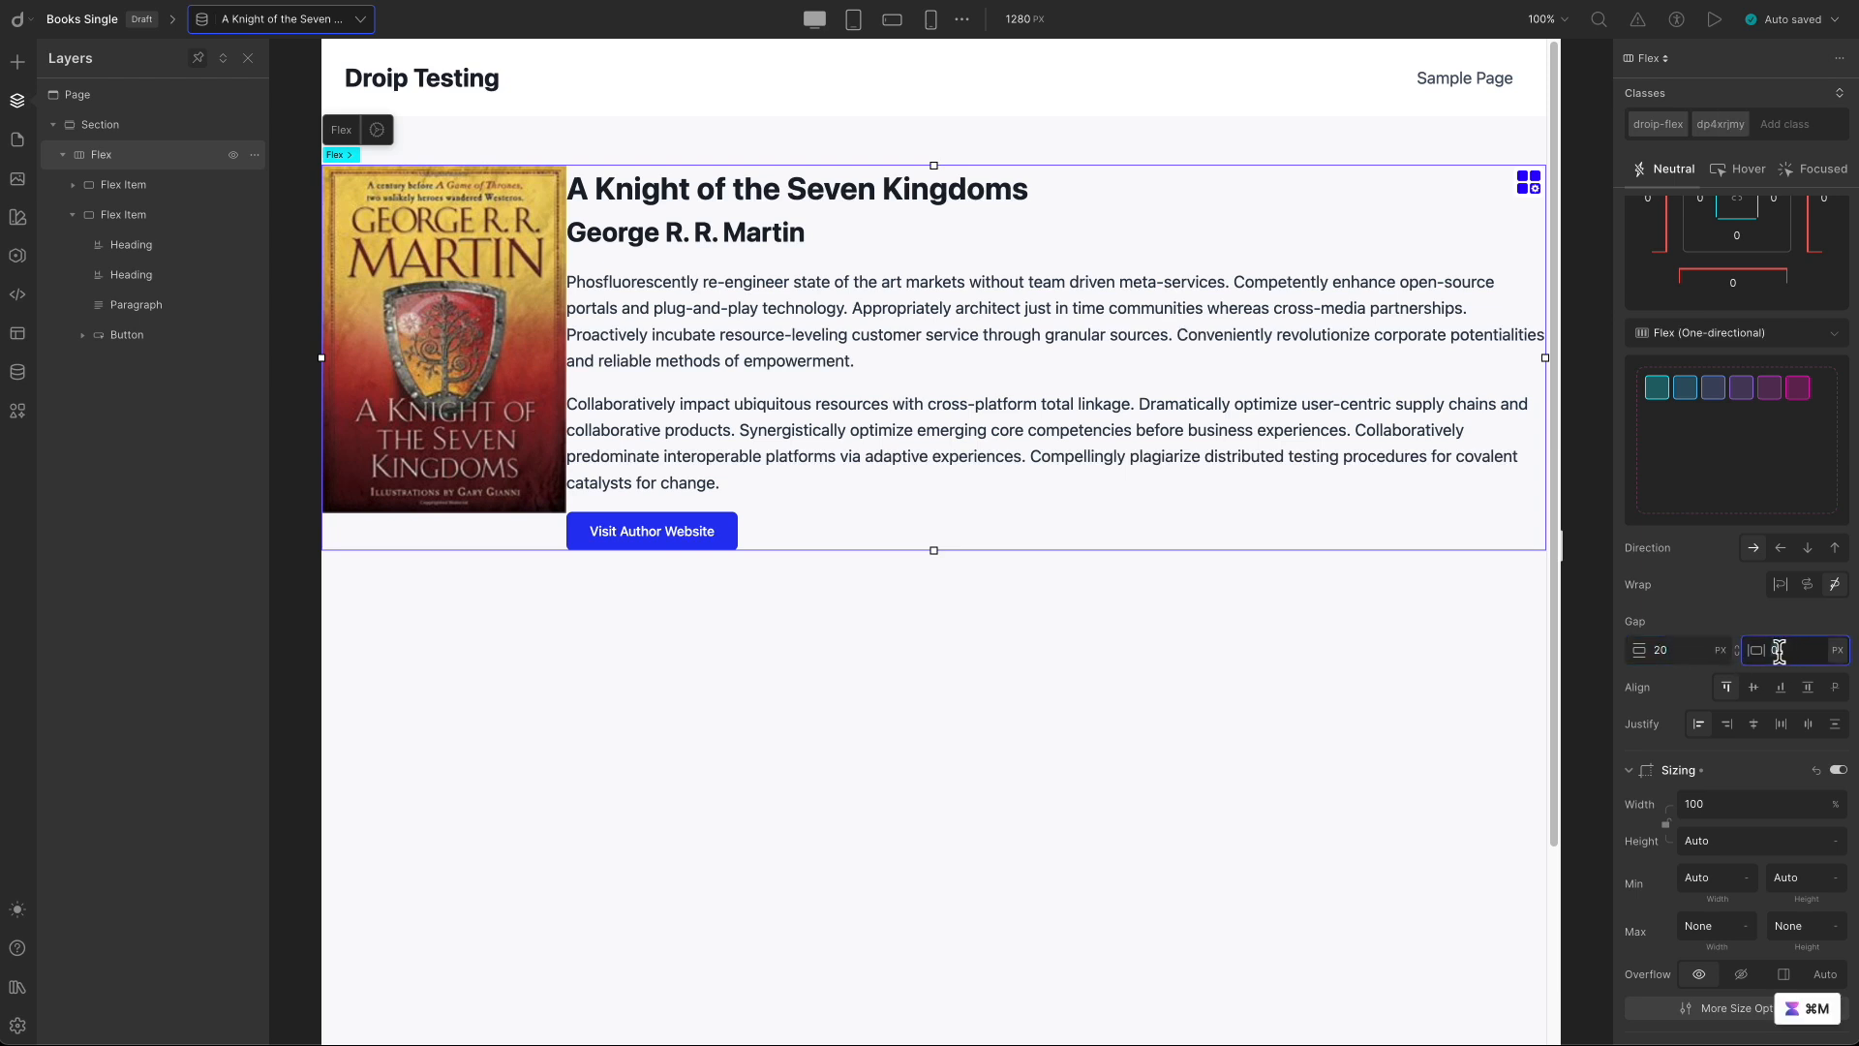
pyautogui.write('20')
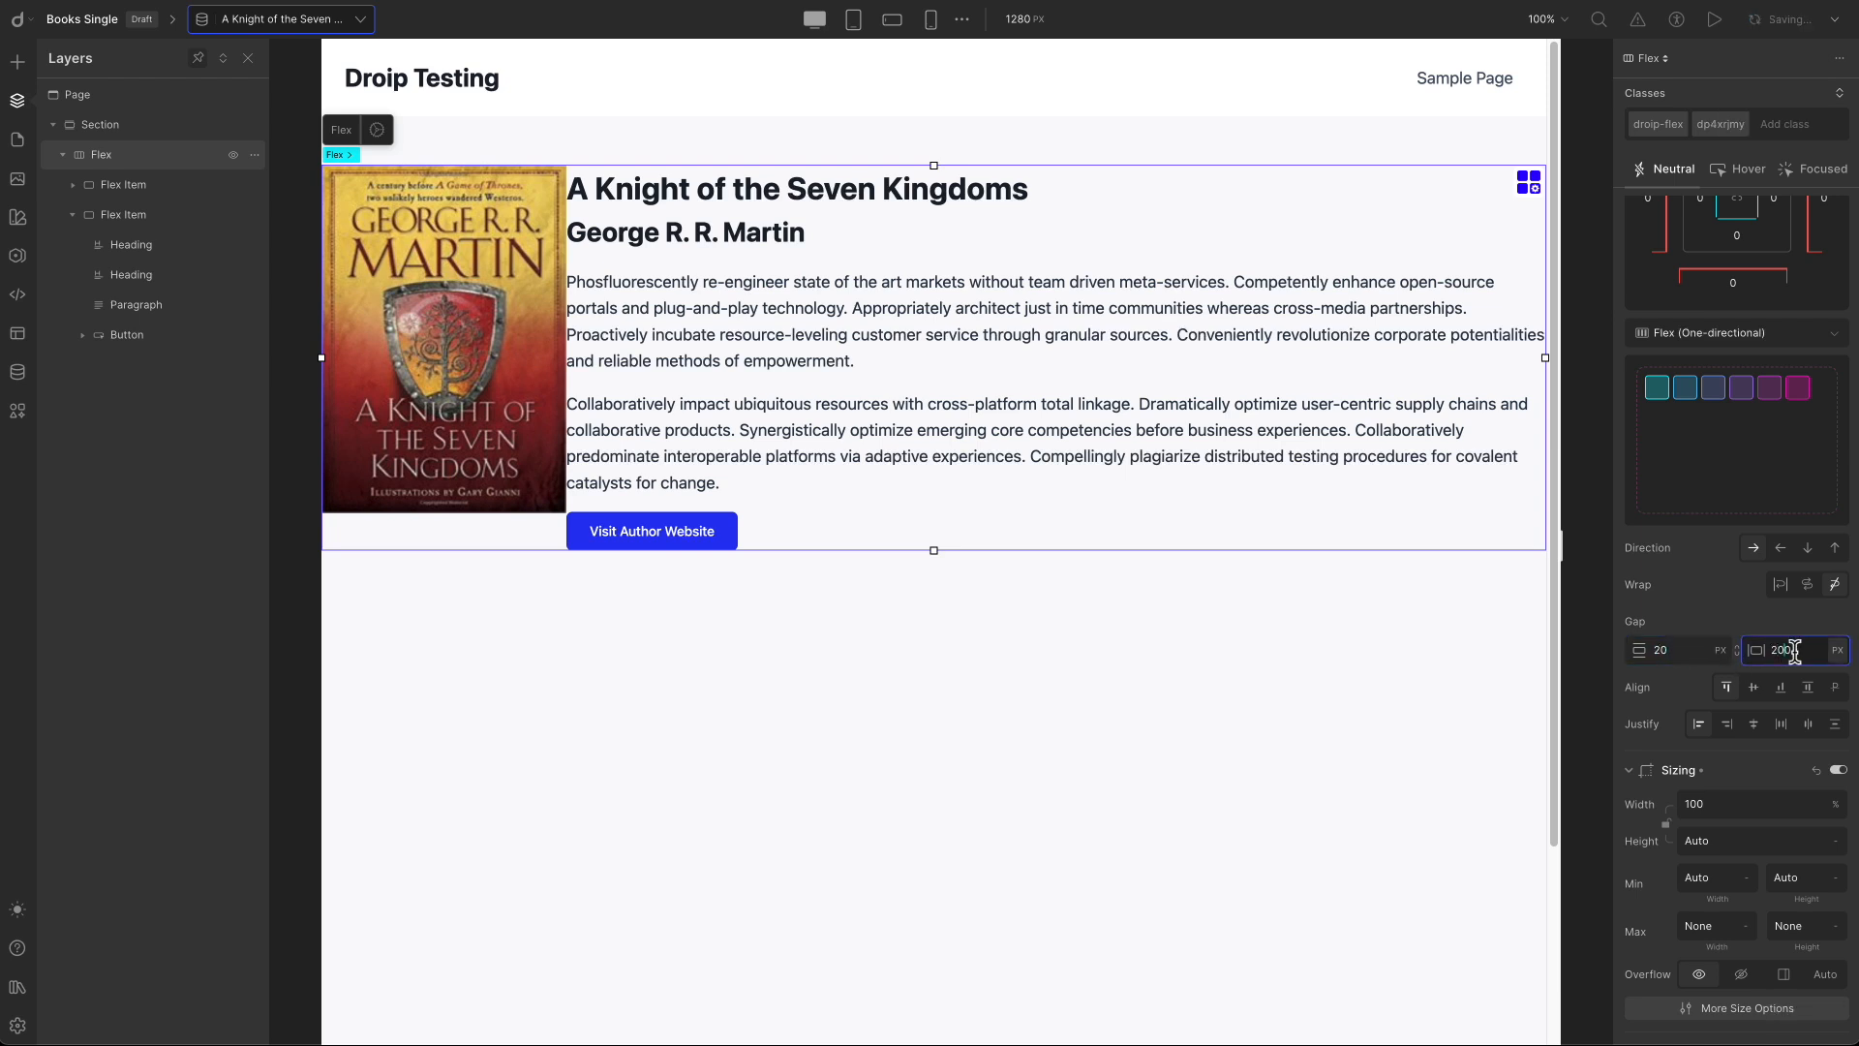
pyautogui.press('Return')
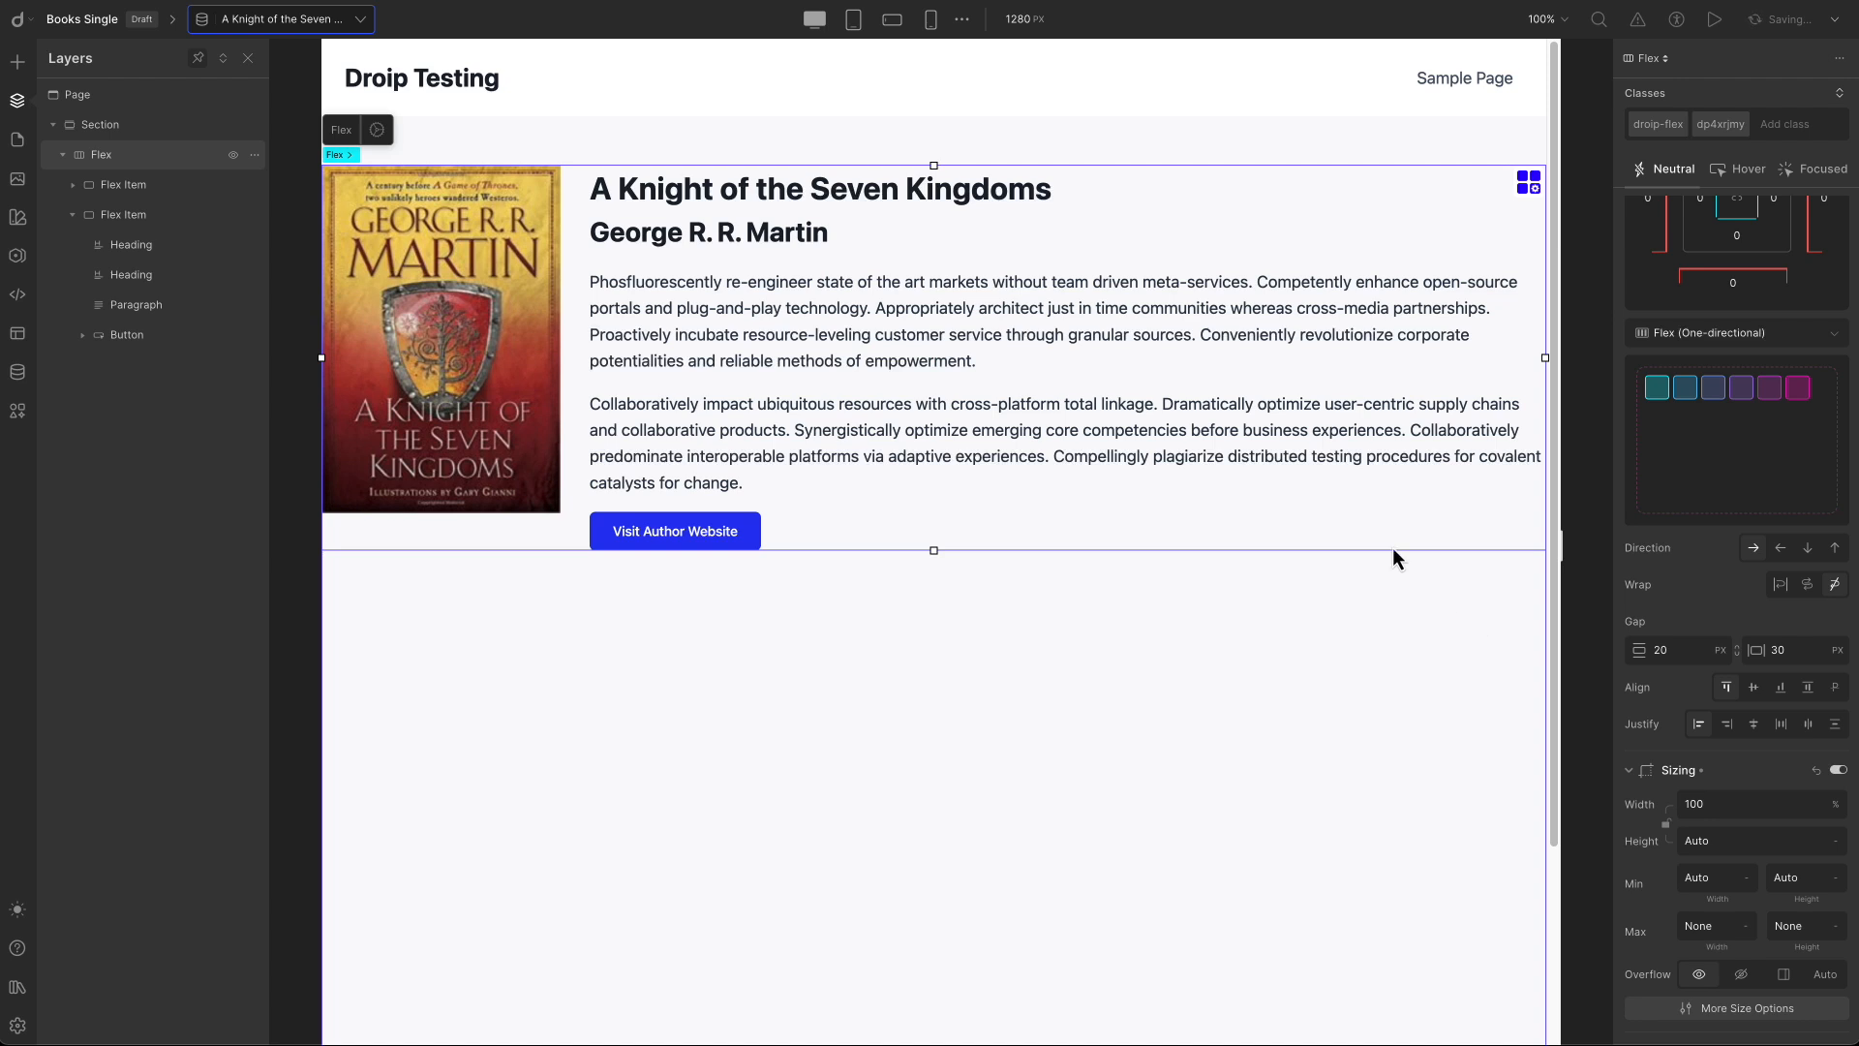
# Preview the book page on the front end and return to the template editor.
pyautogui.click(1835, 23)
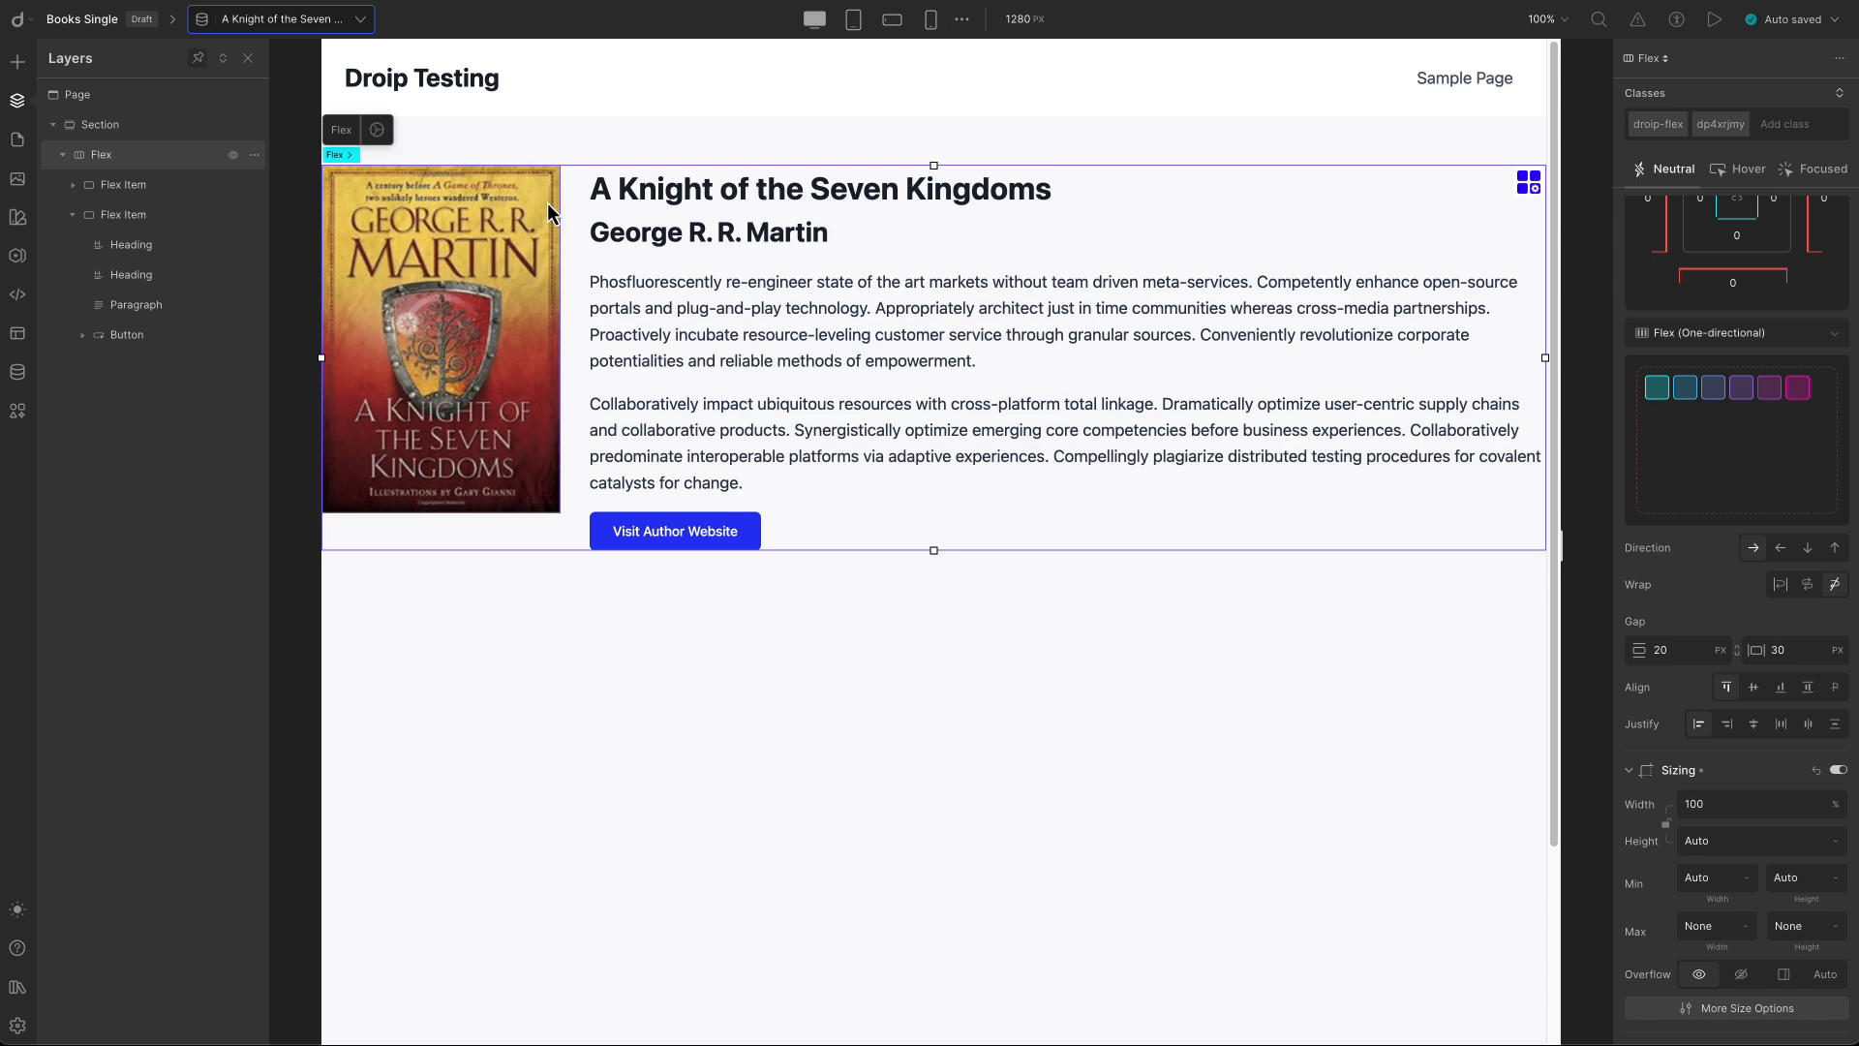
pyautogui.click(1716, 31)
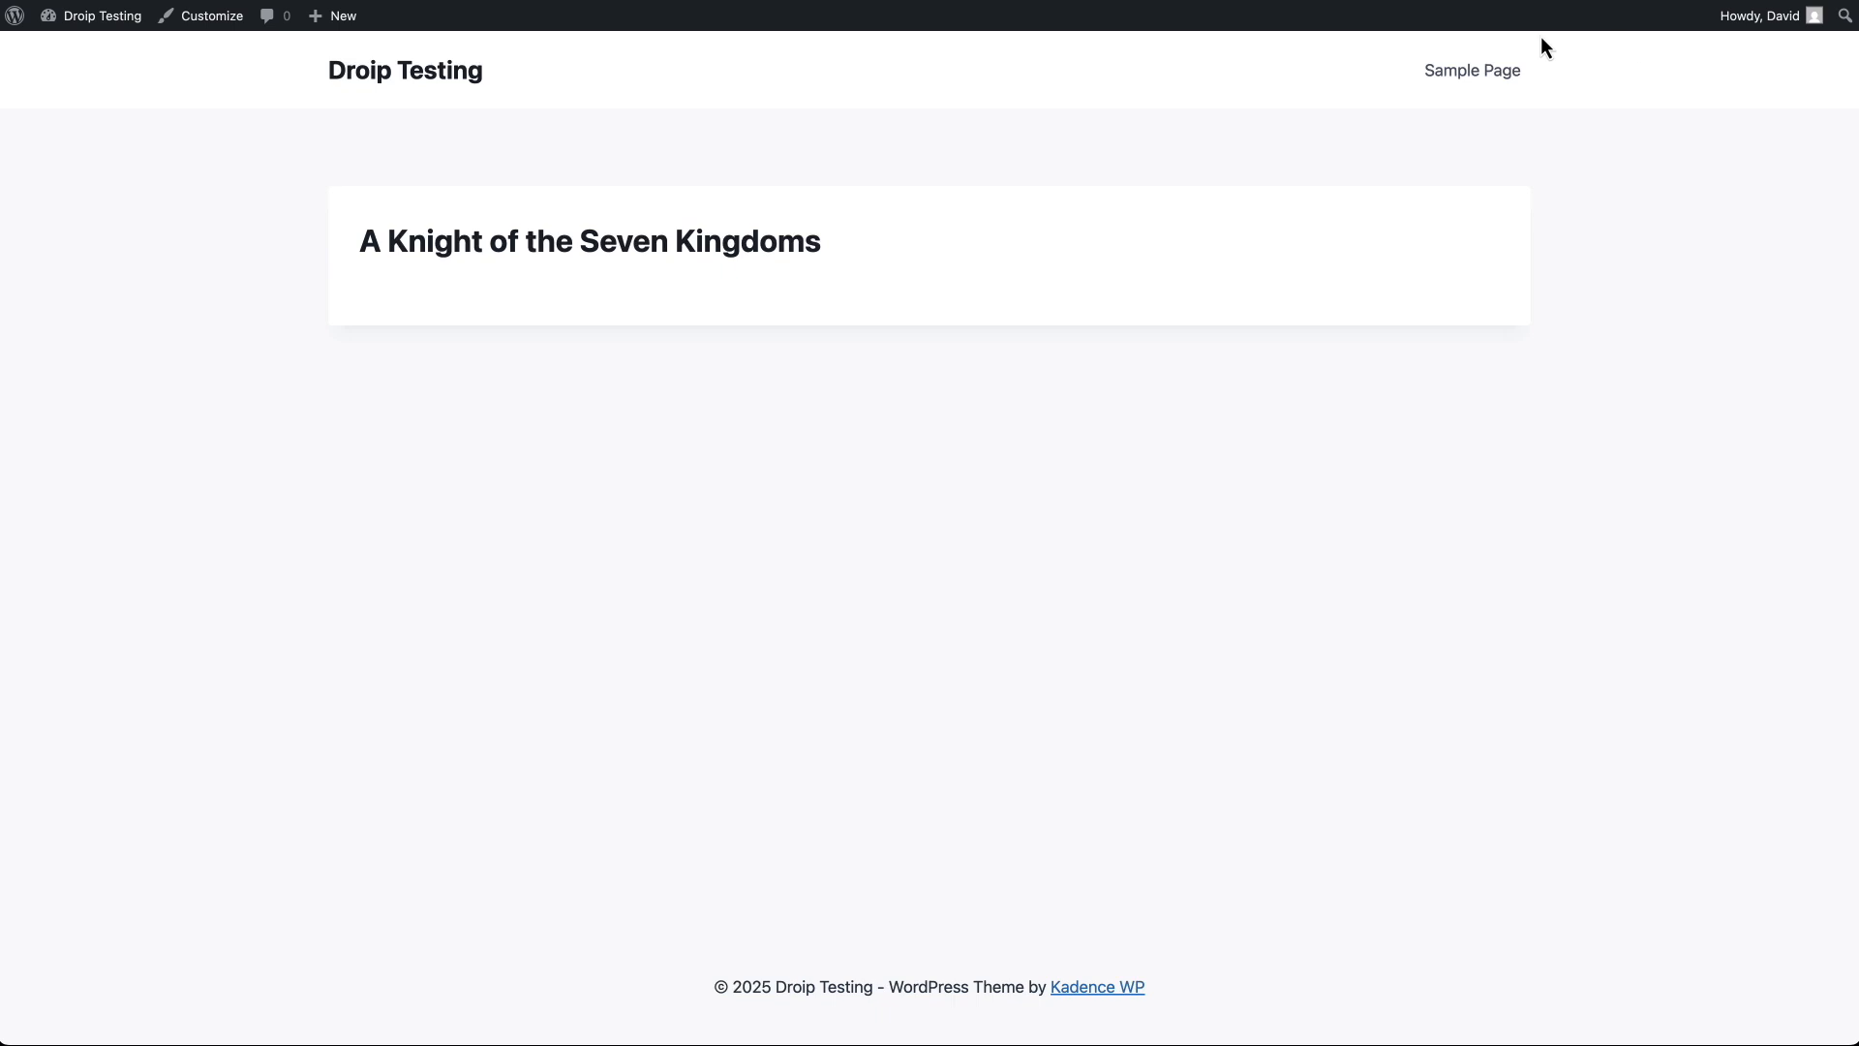
pyautogui.press('super+w')
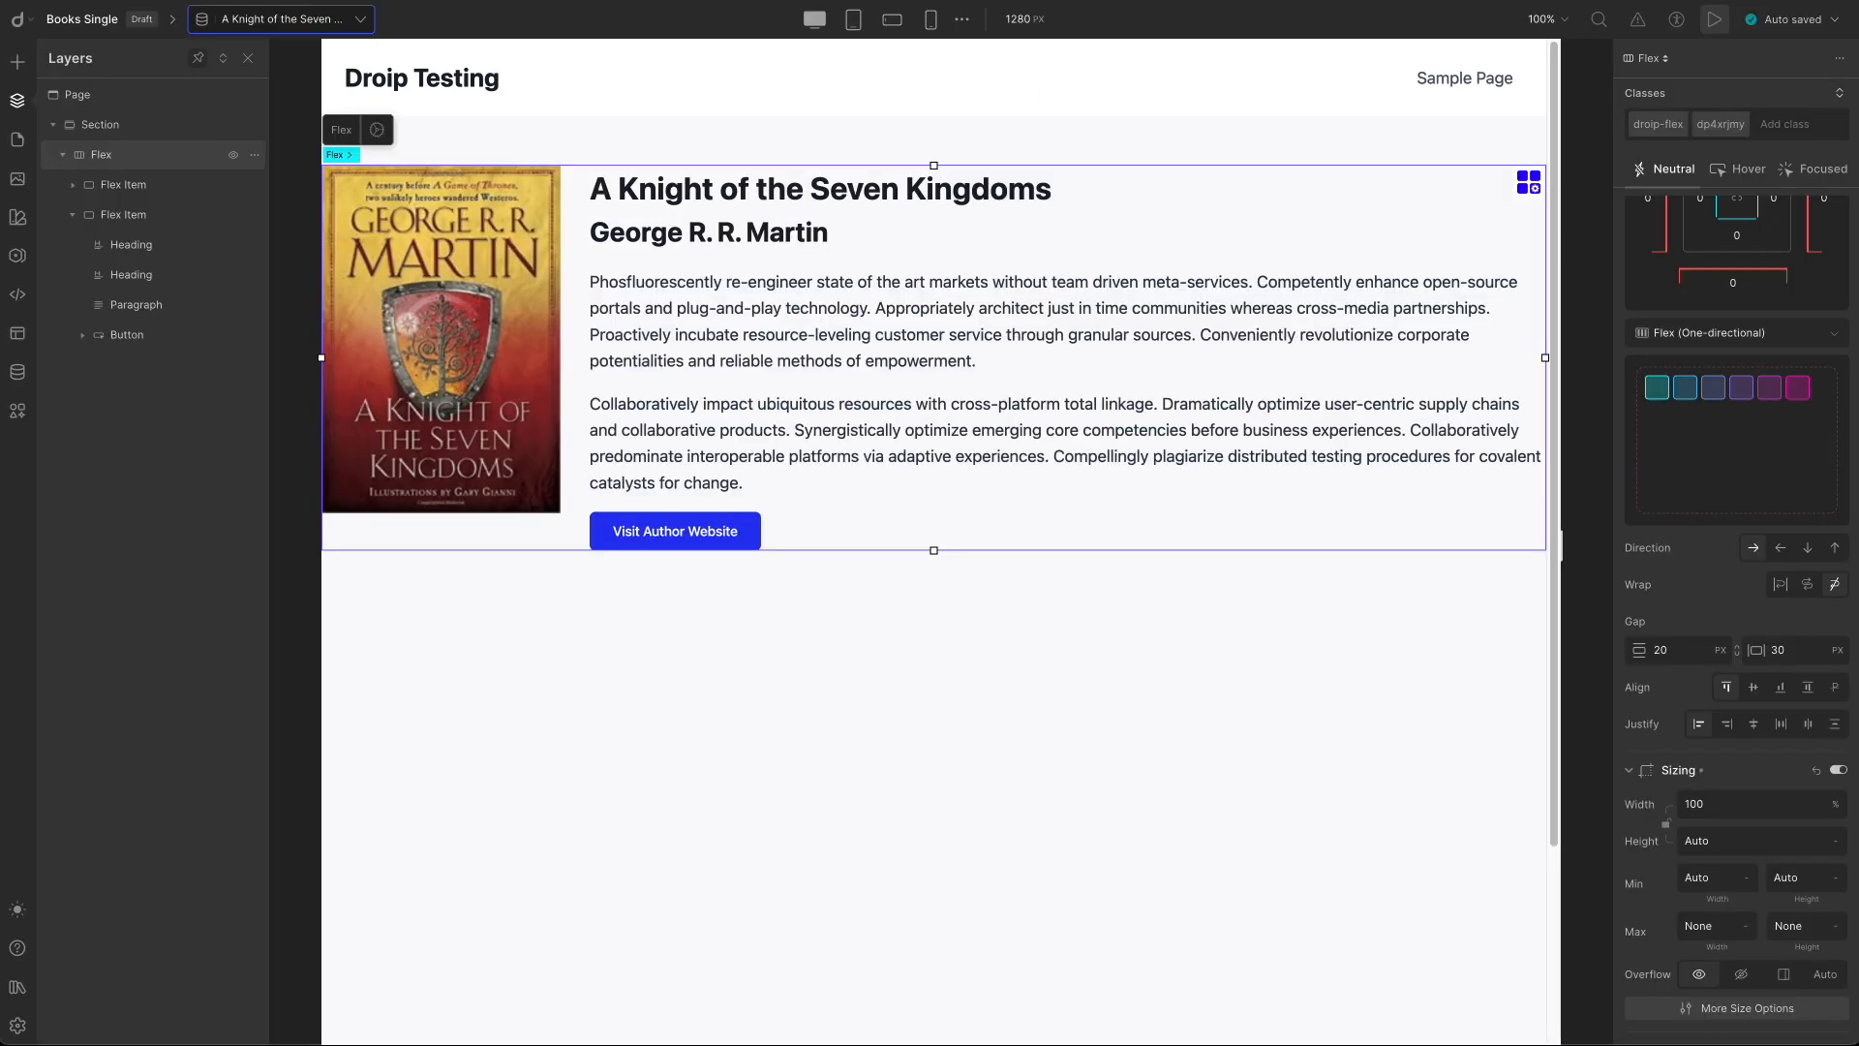
# Change the Books Single template's status to Published in its settings, save, and preview the book page again.
pyautogui.click(18, 142)
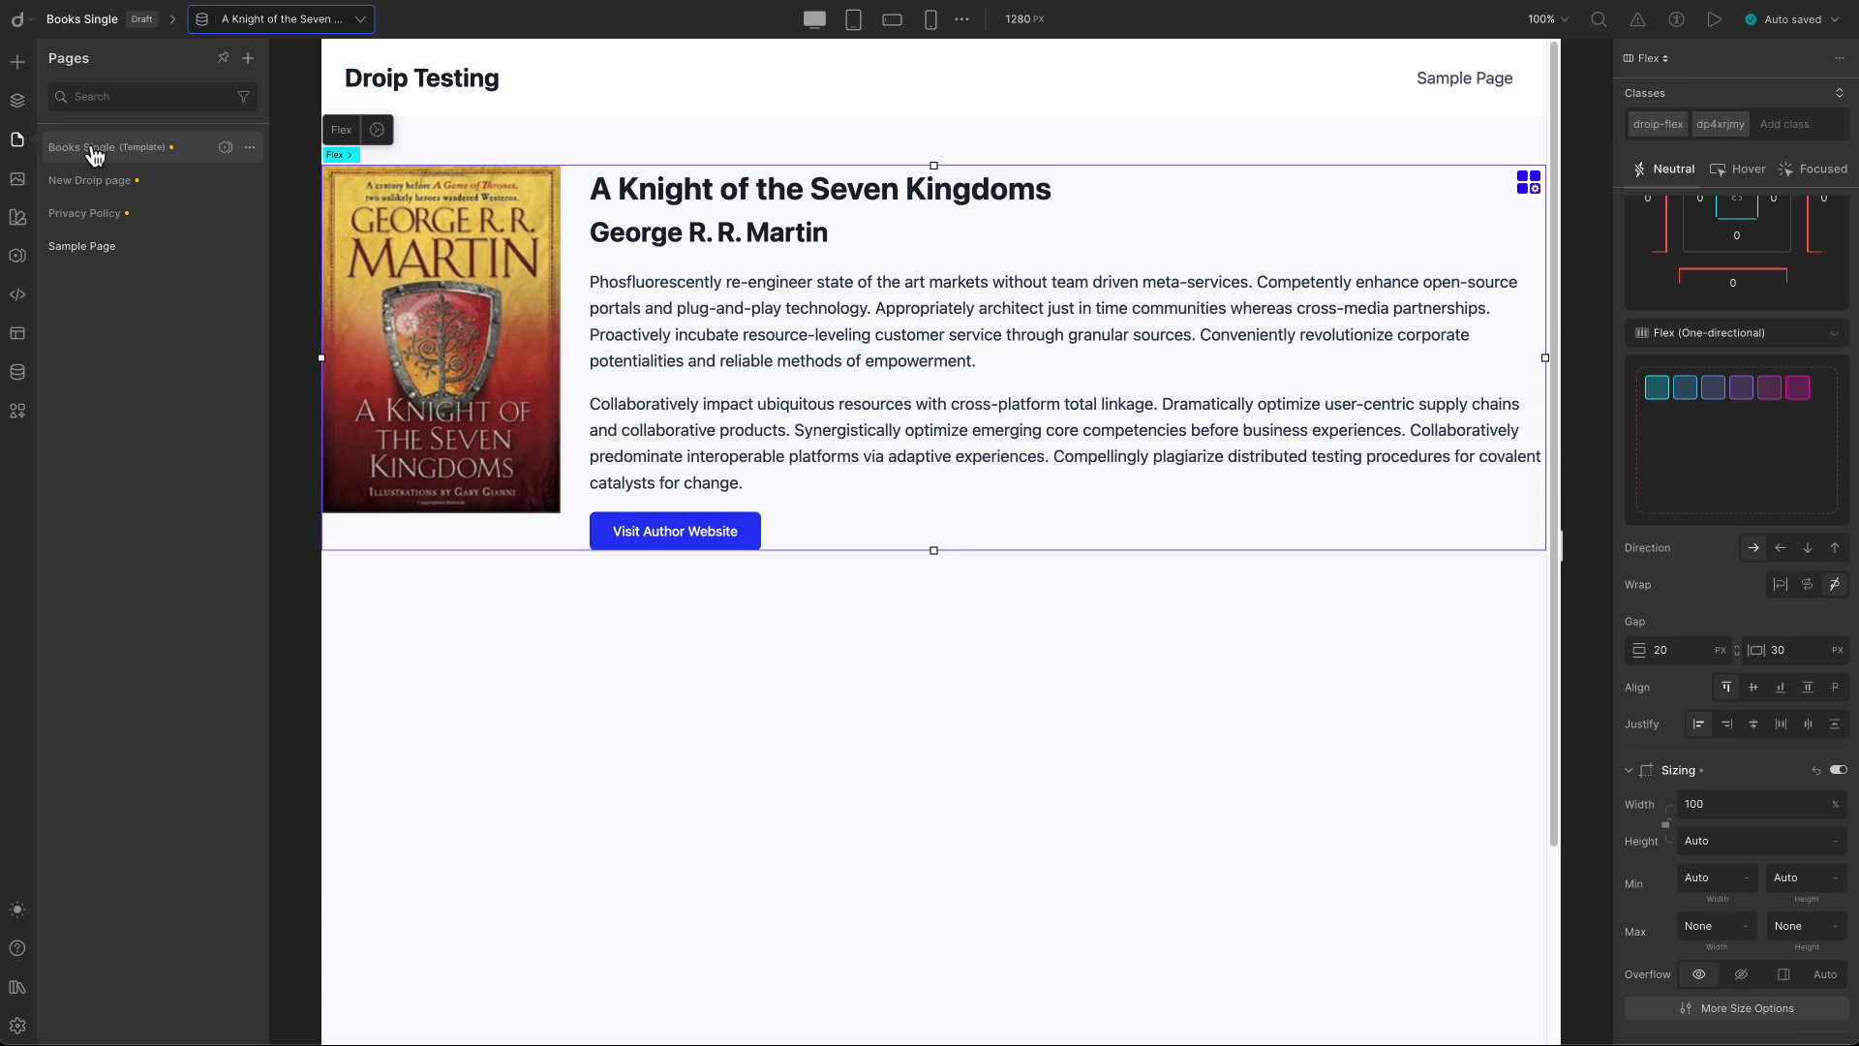
pyautogui.click(251, 150)
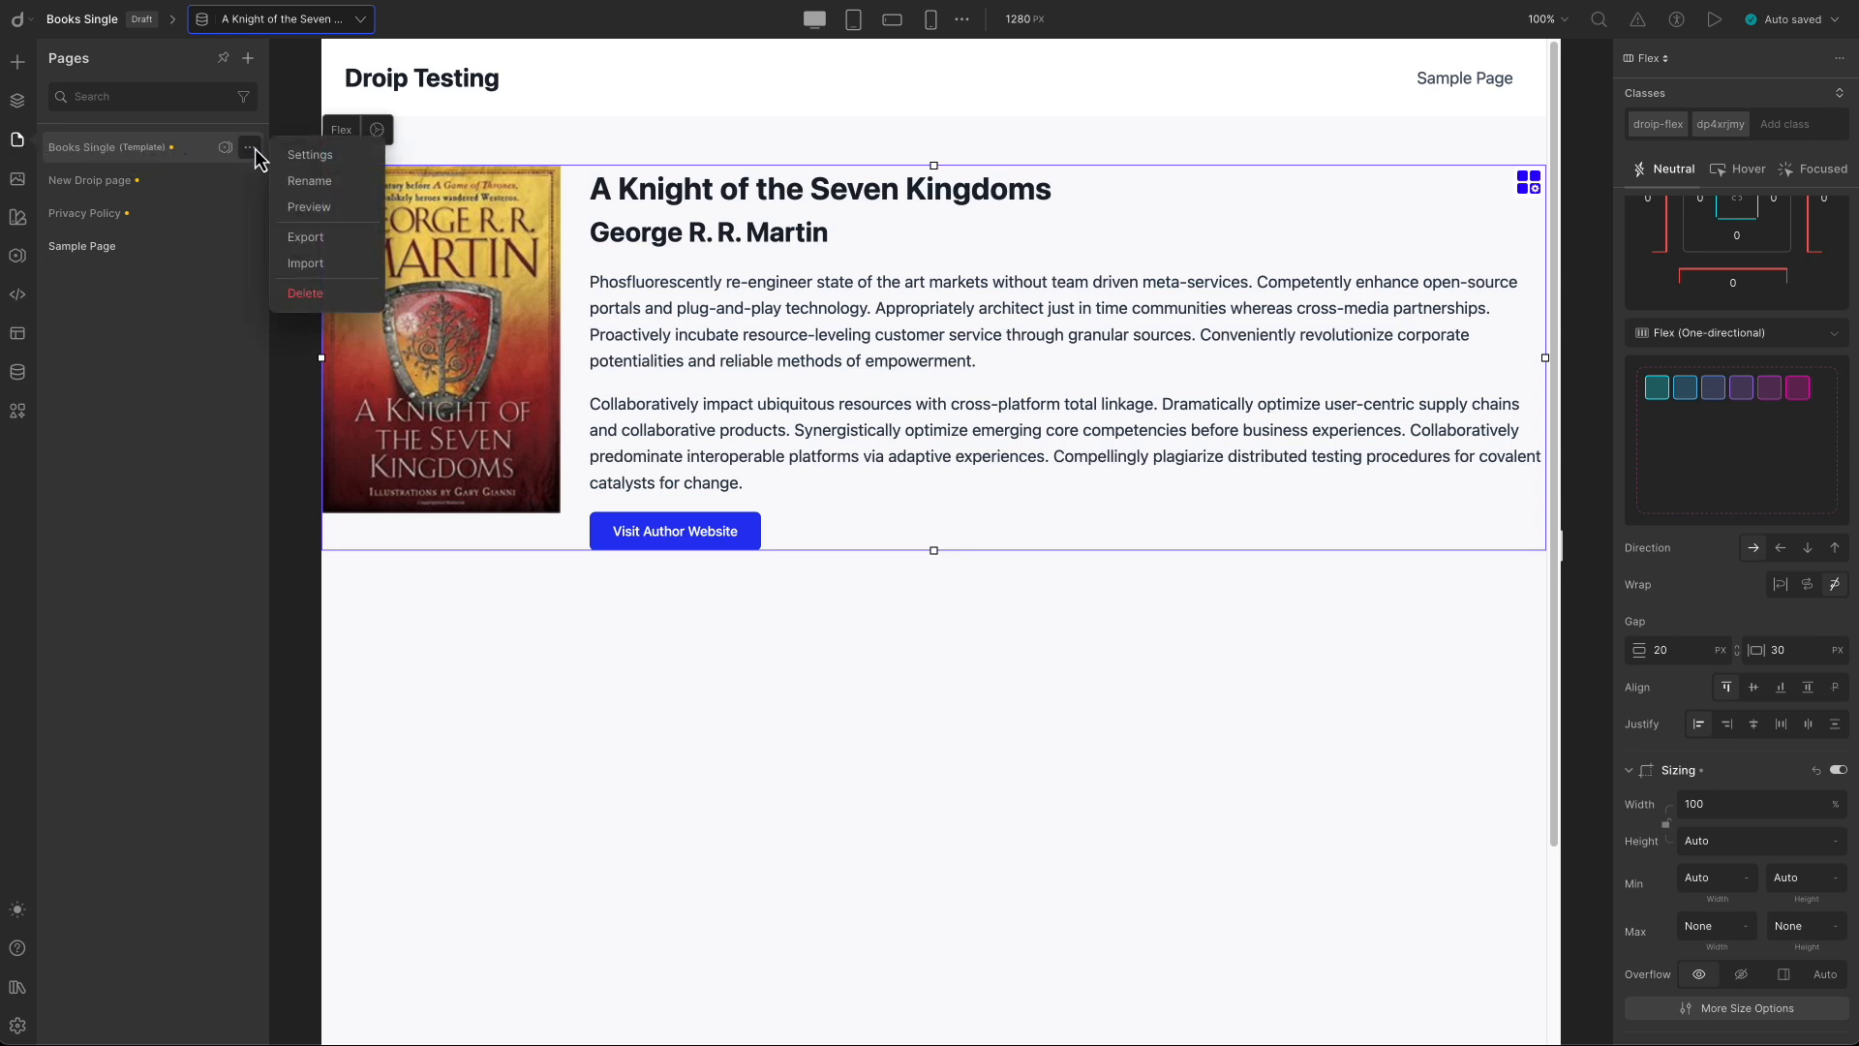
pyautogui.click(311, 156)
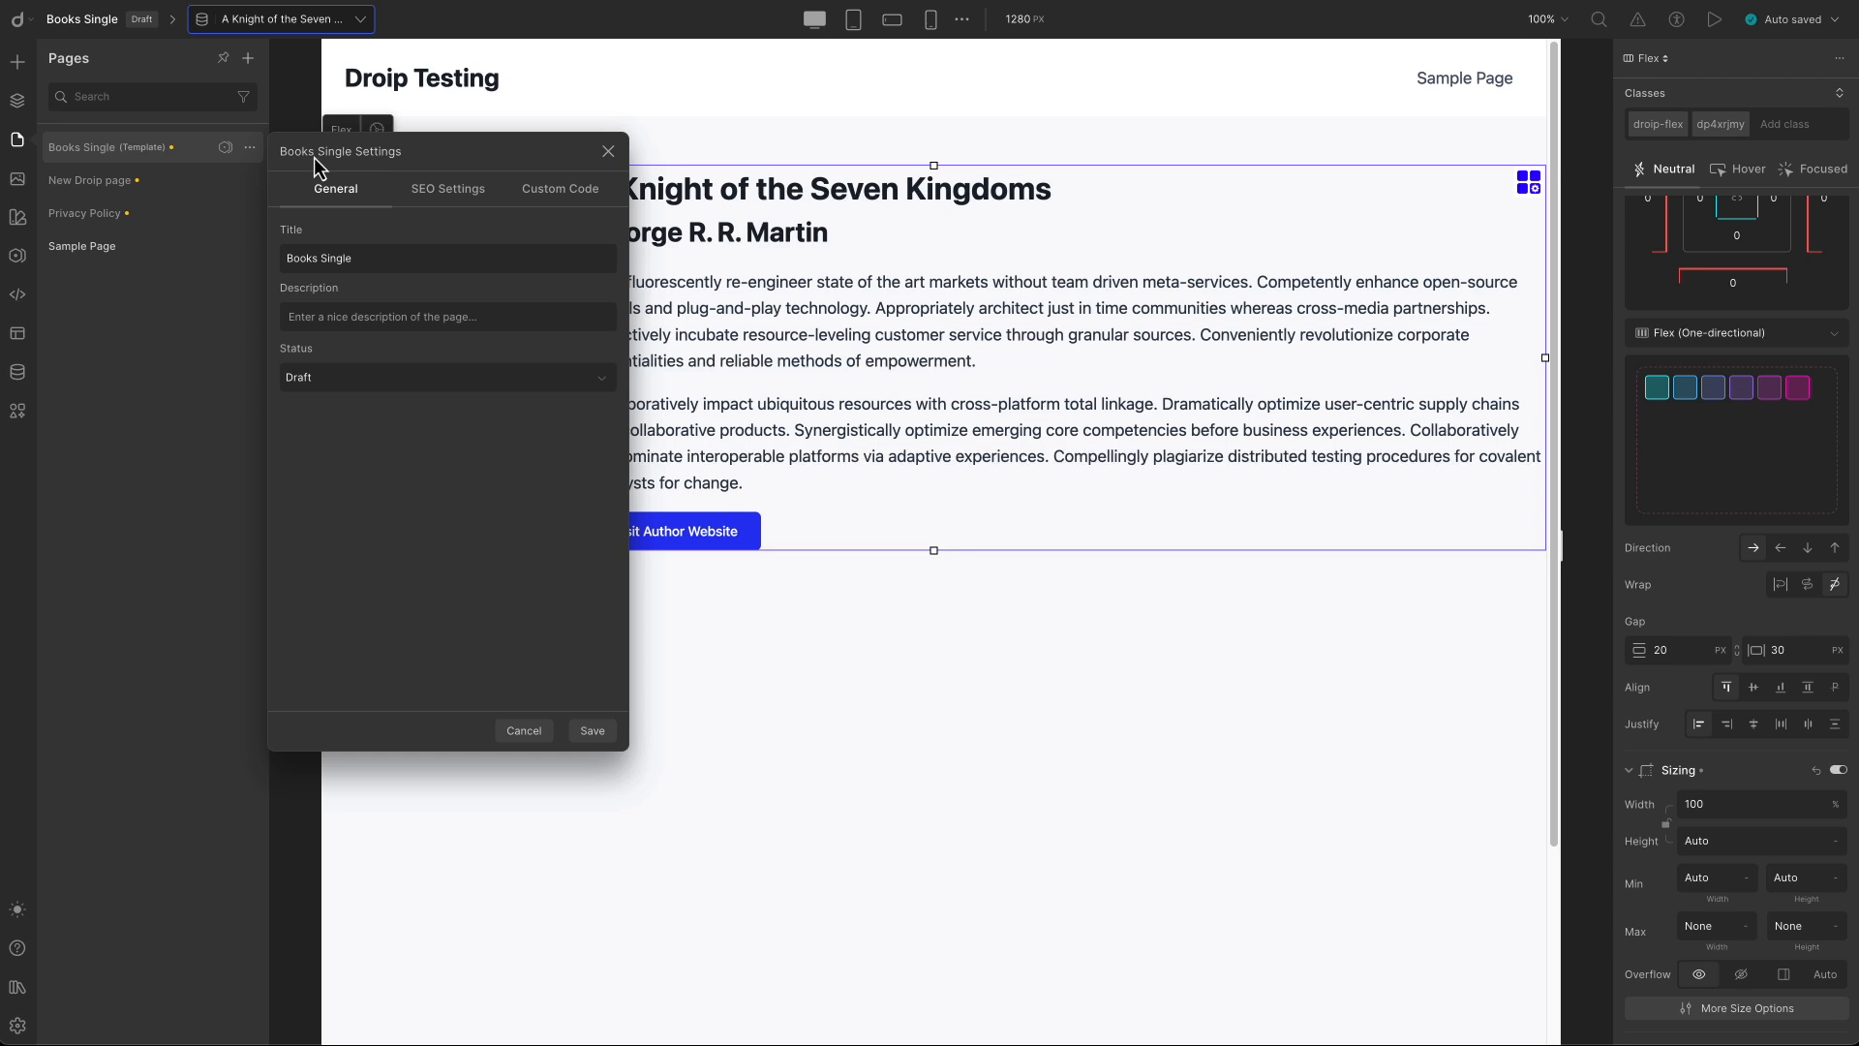
pyautogui.click(388, 377)
pyautogui.click(357, 392)
pyautogui.click(592, 733)
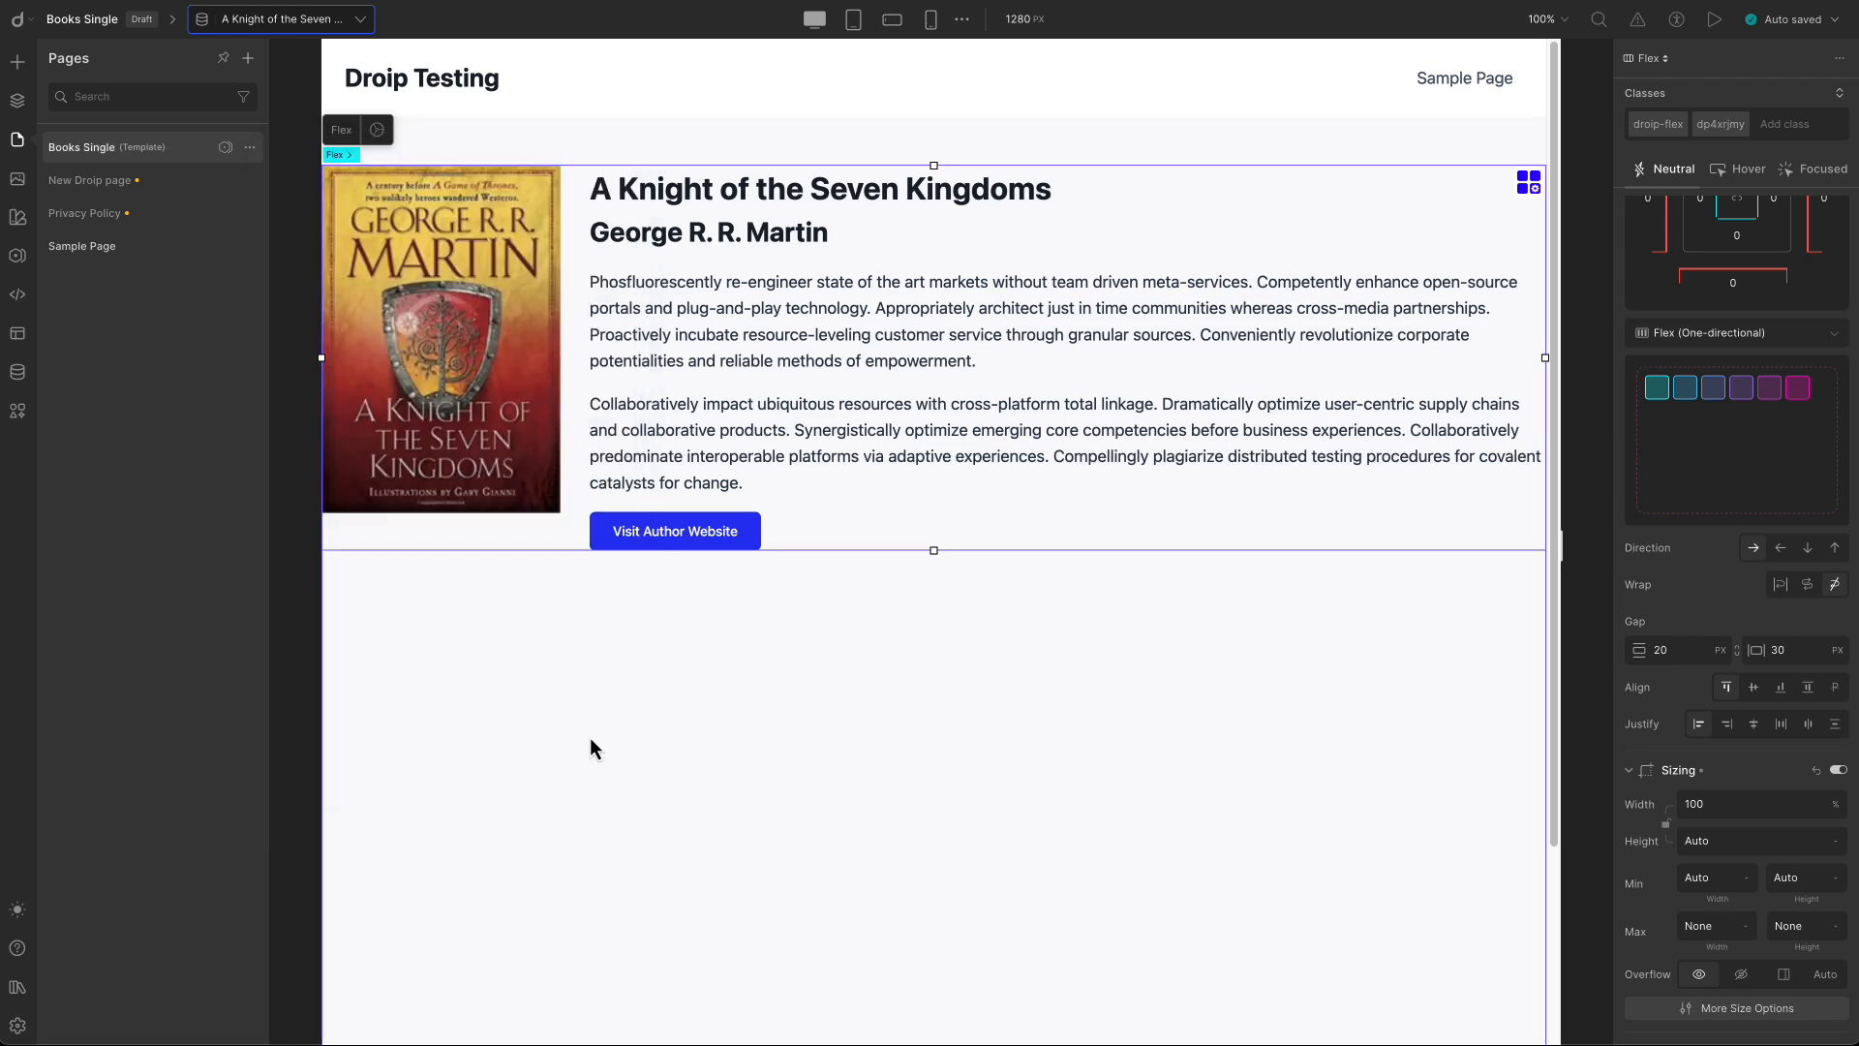
pyautogui.click(1714, 21)
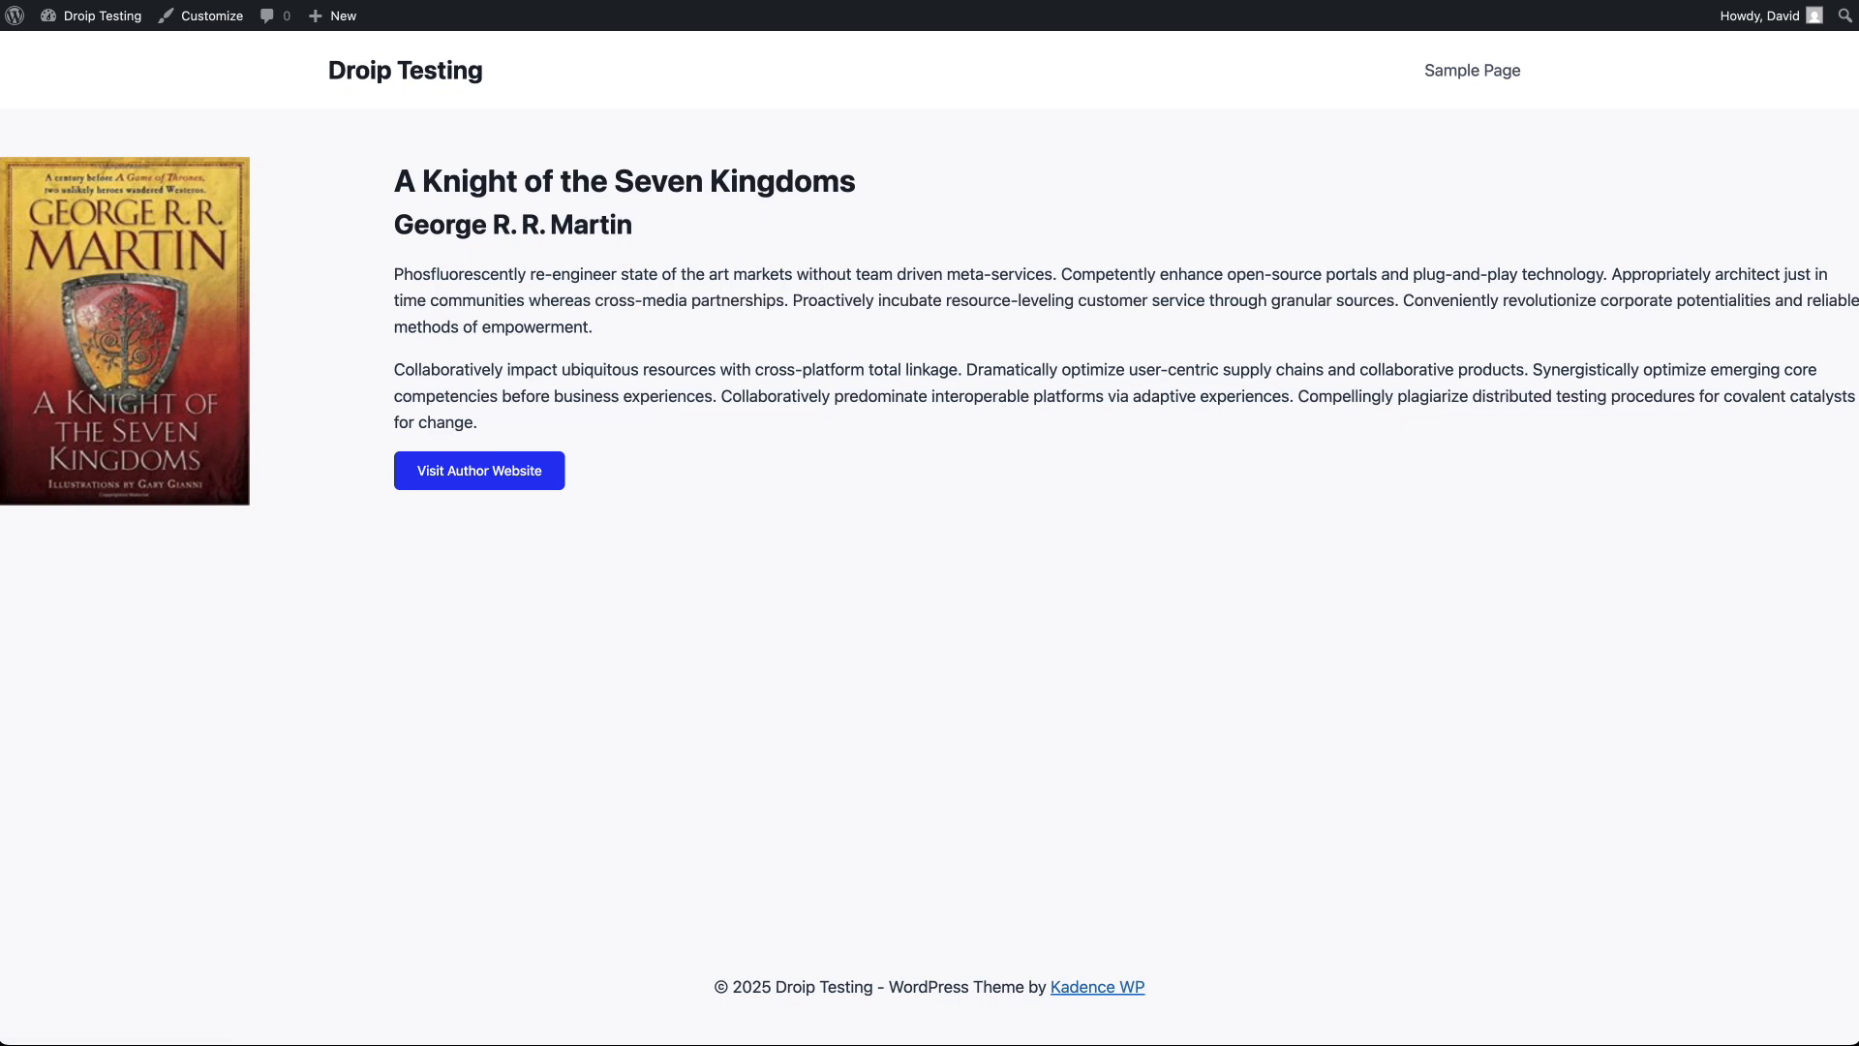
pyautogui.press('Escape')
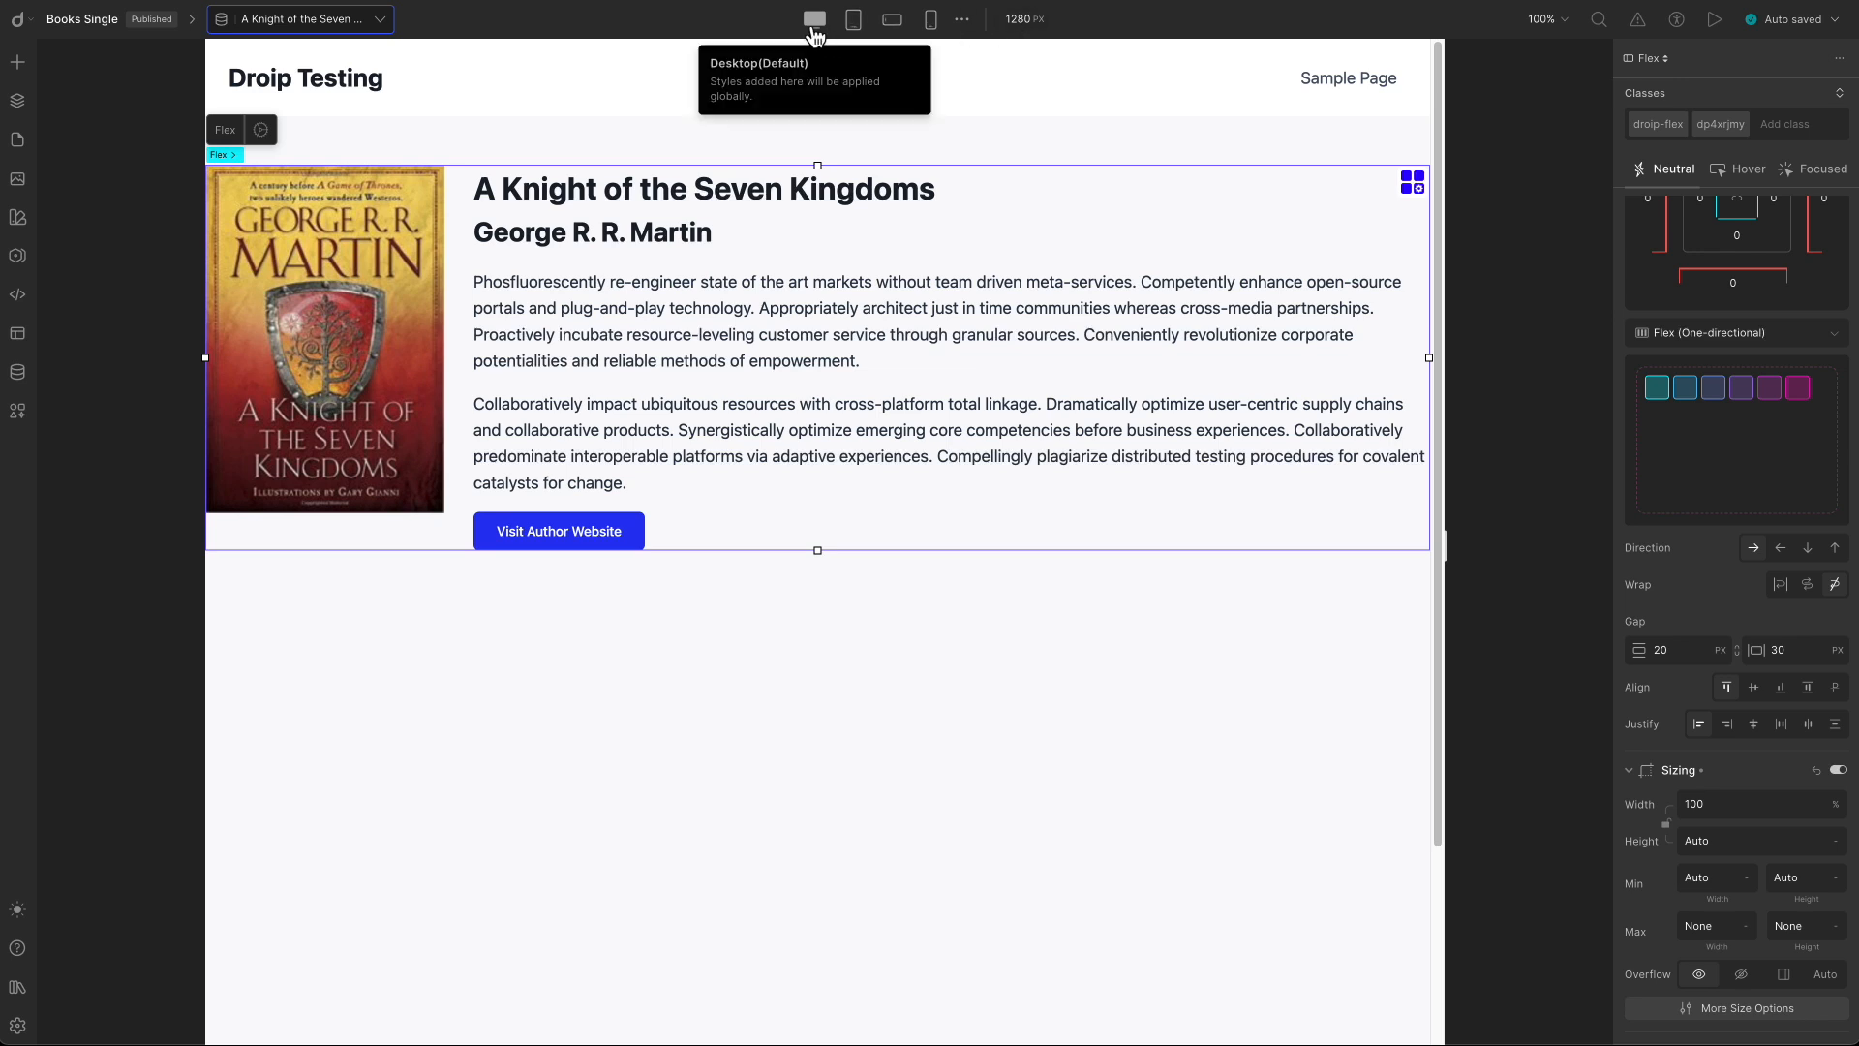
# Set the desktop canvas width of the Books Single template to 1440 px.
pyautogui.click(1016, 19)
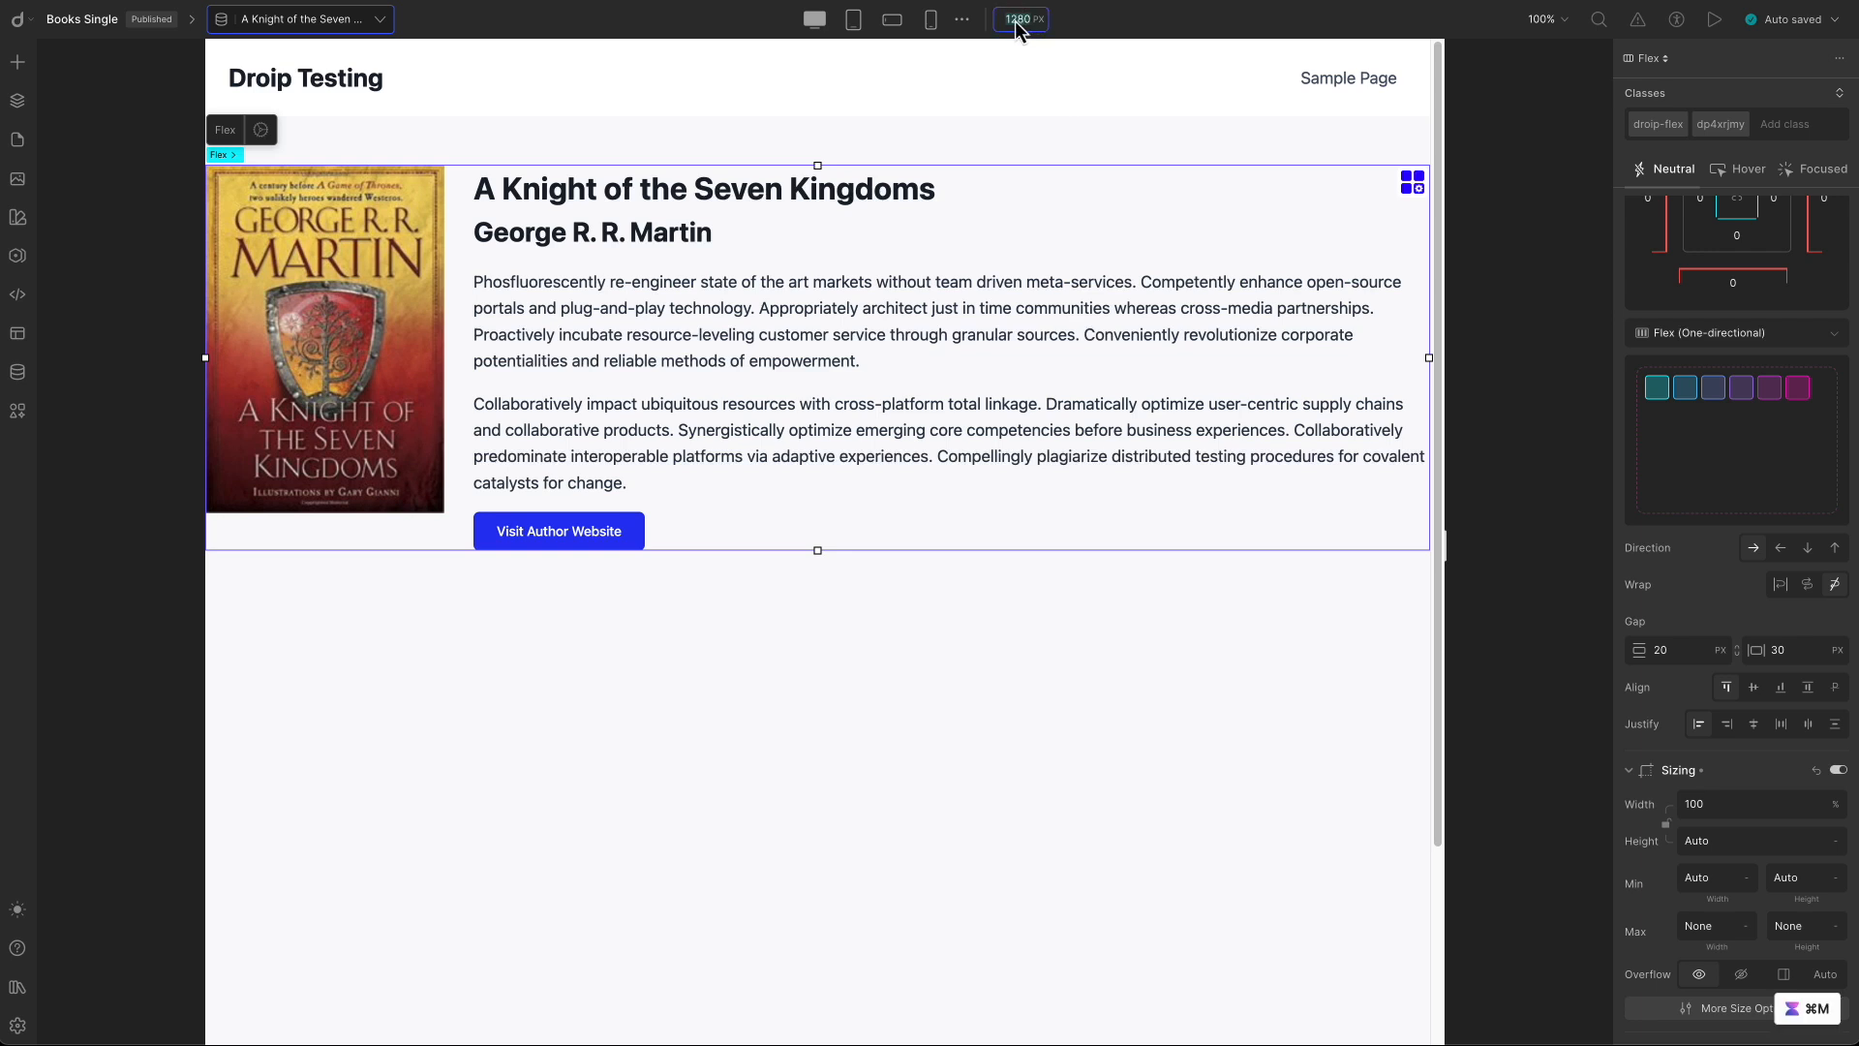
pyautogui.write('1')
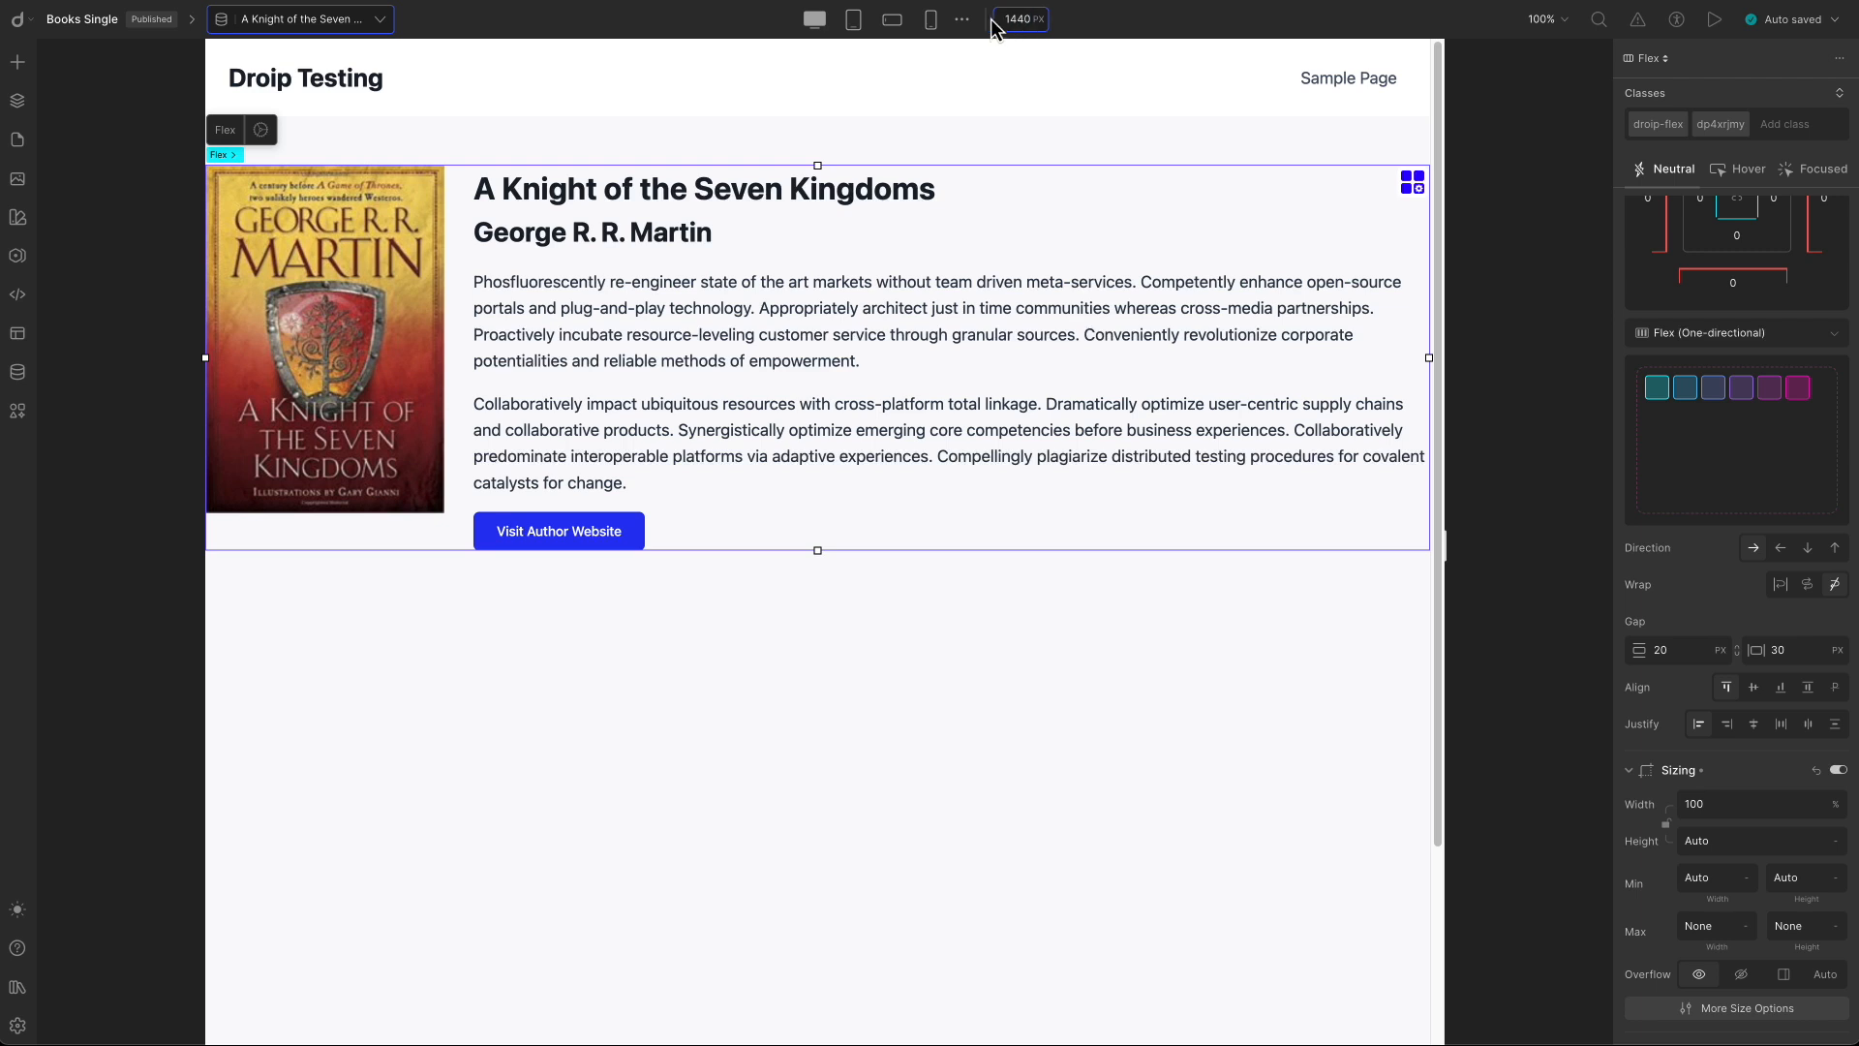
pyautogui.press('Return')
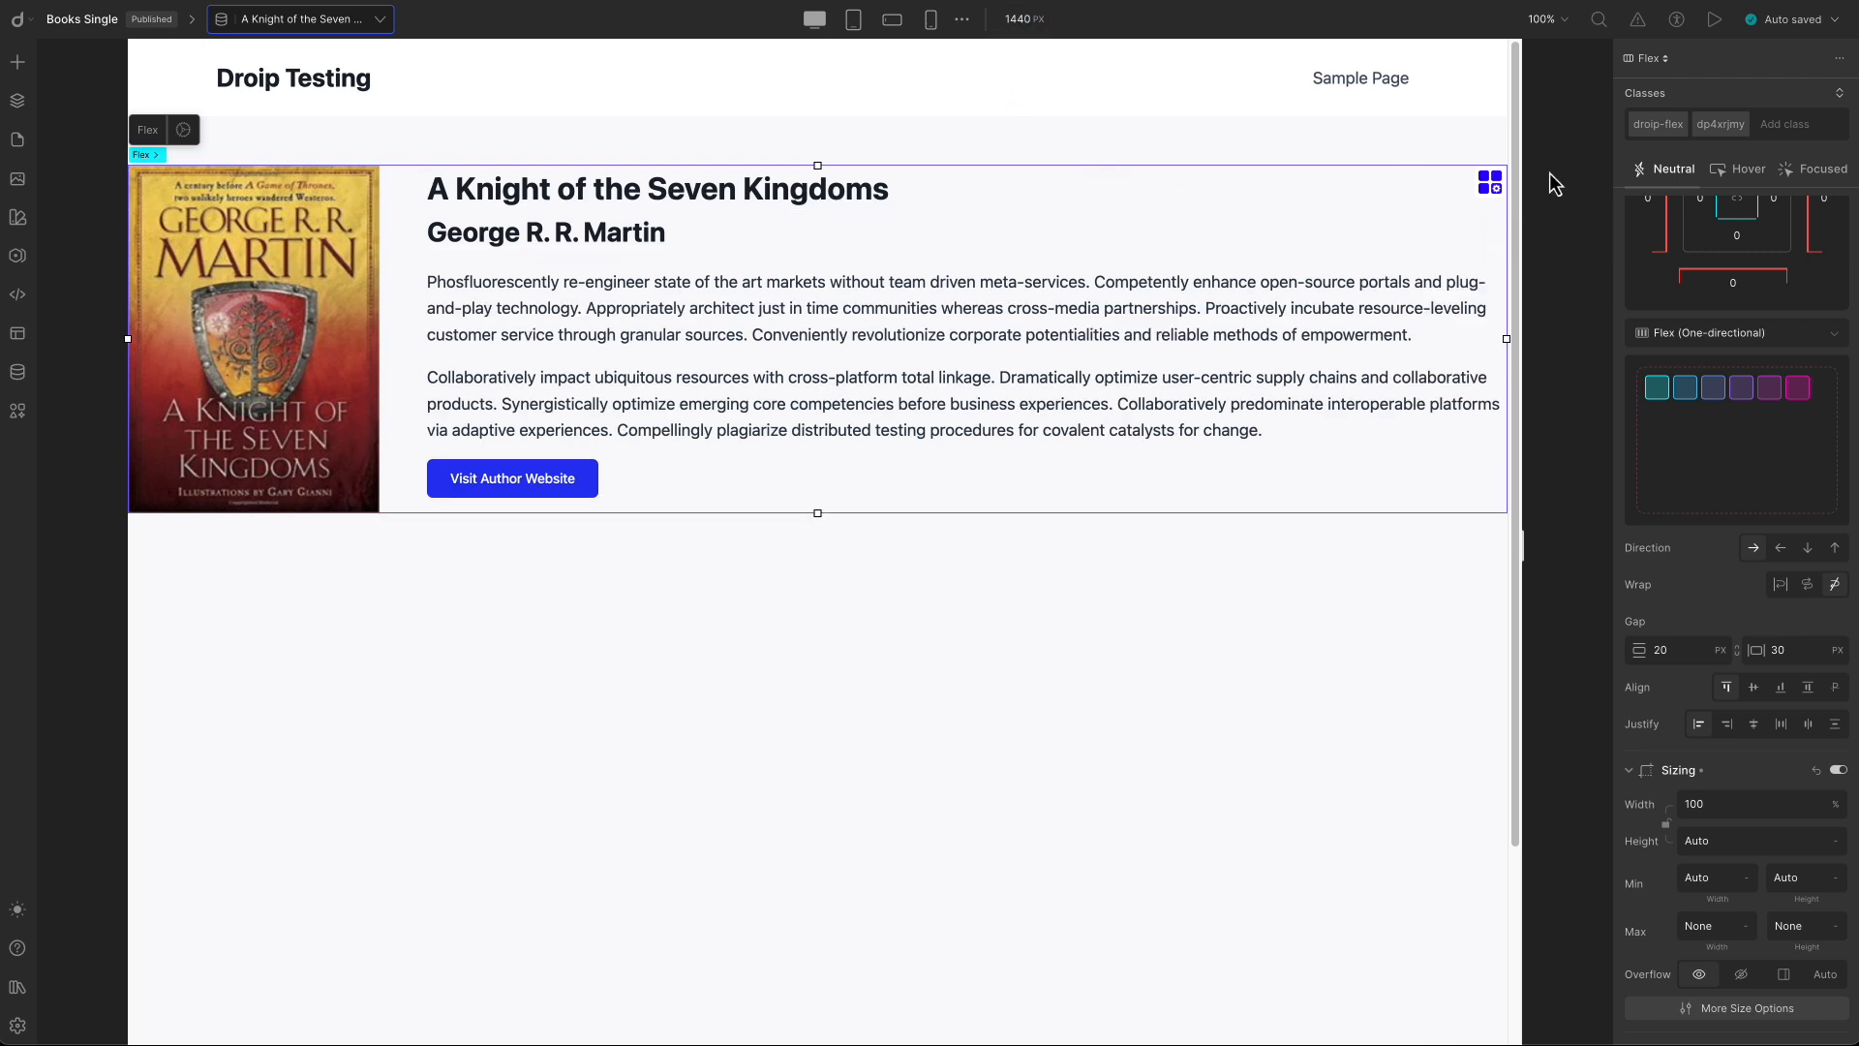
# Set the Section's maximum width to 1280 px and try the Visit Author Website button on the front-end book page.
pyautogui.click(18, 101)
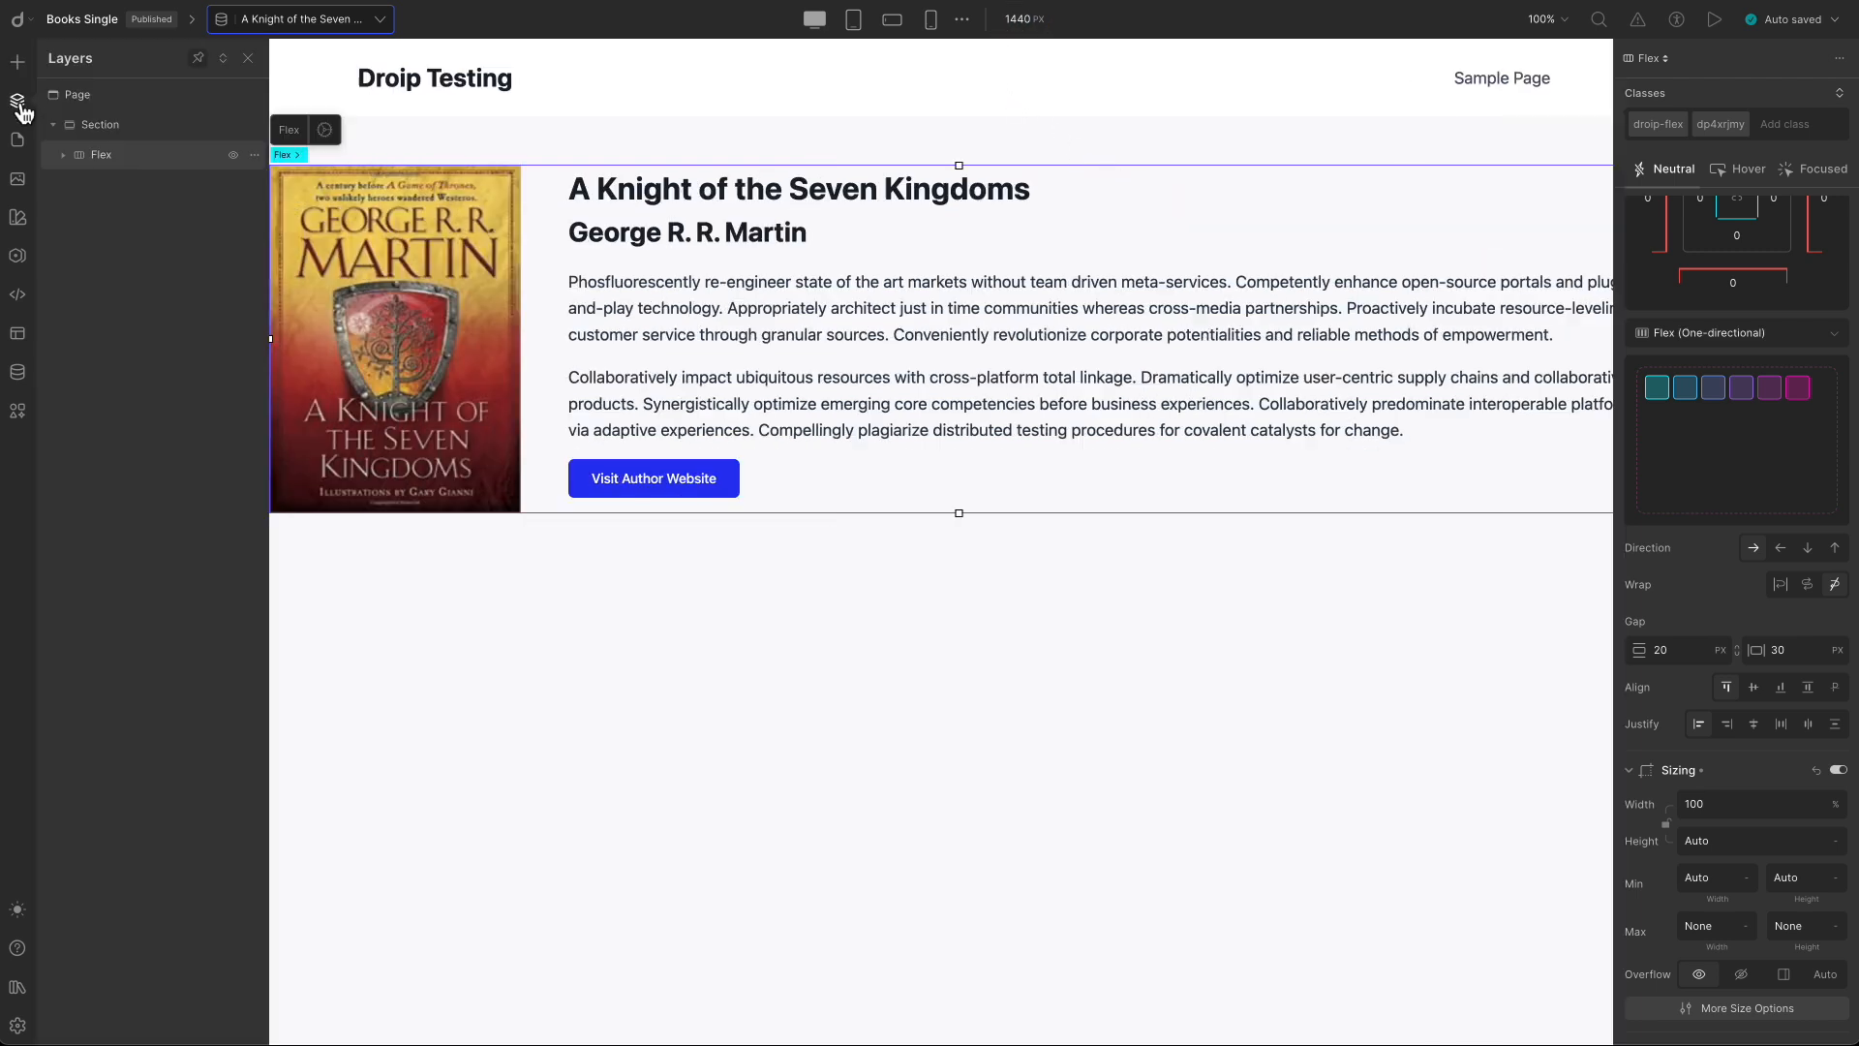
pyautogui.click(132, 127)
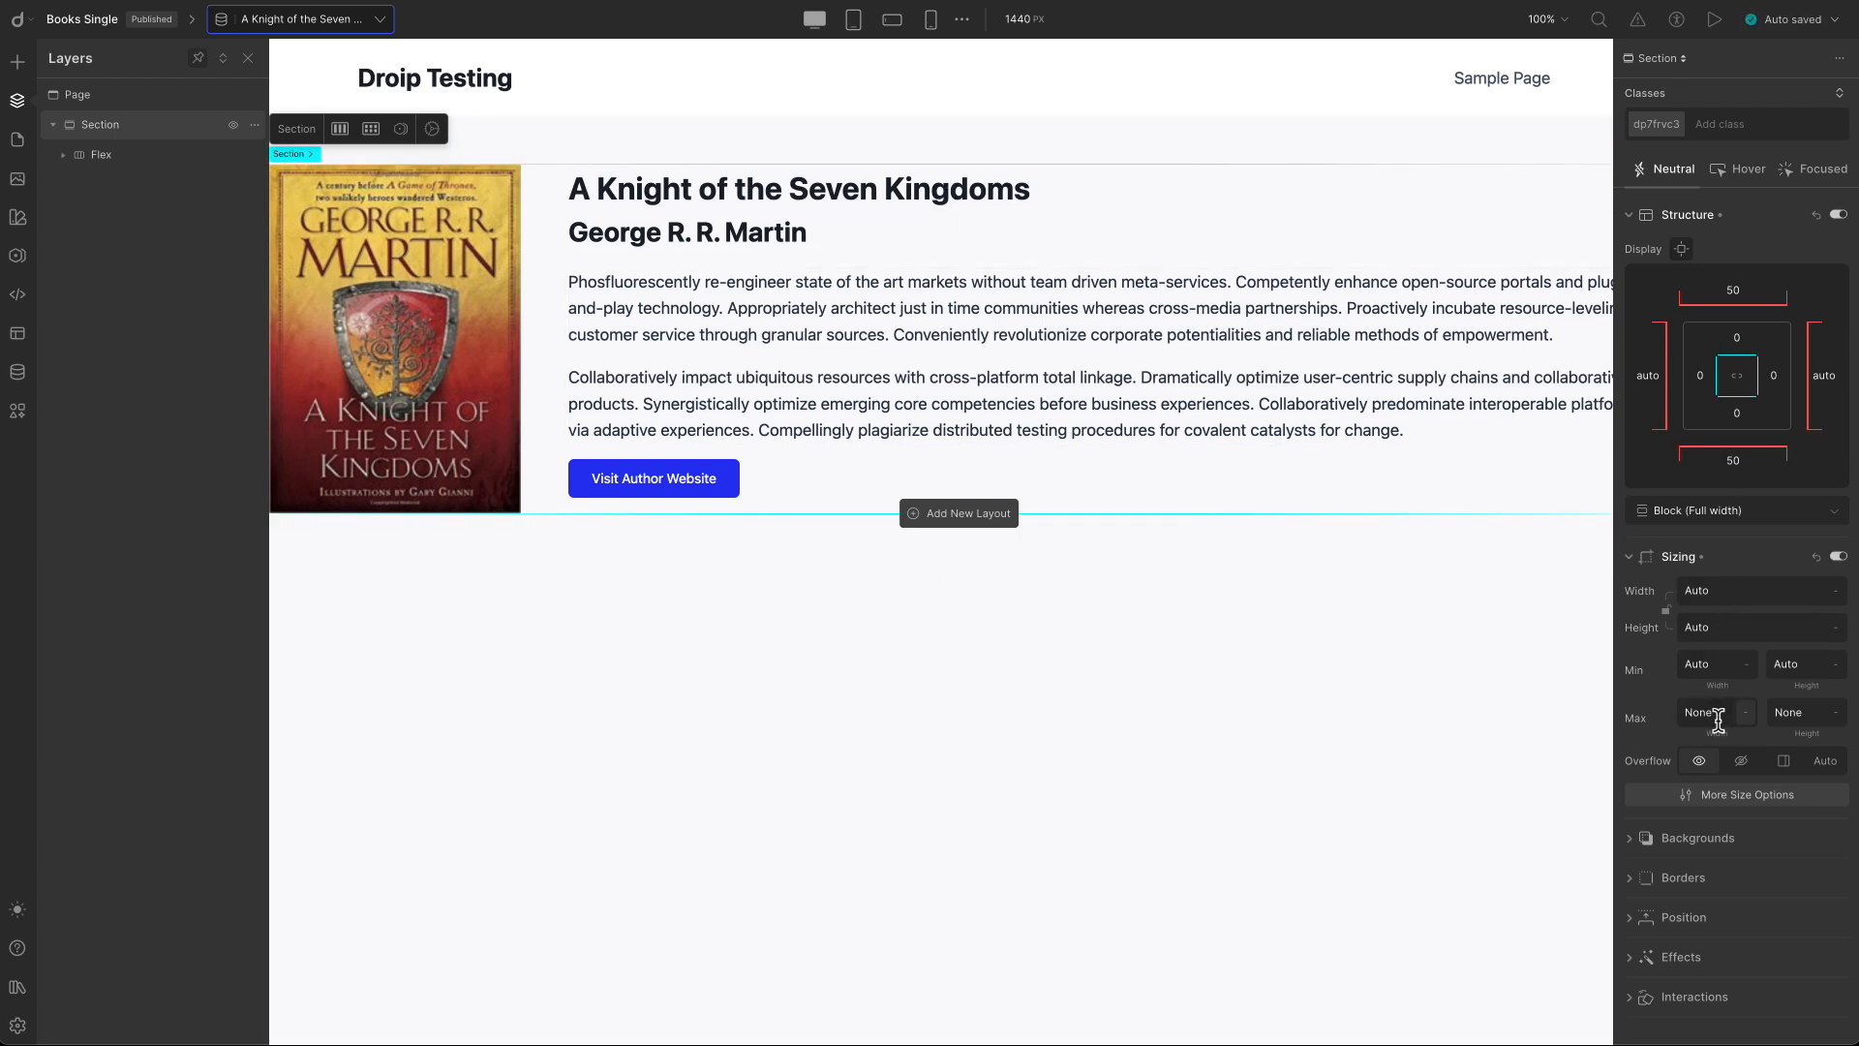
pyautogui.click(1700, 714)
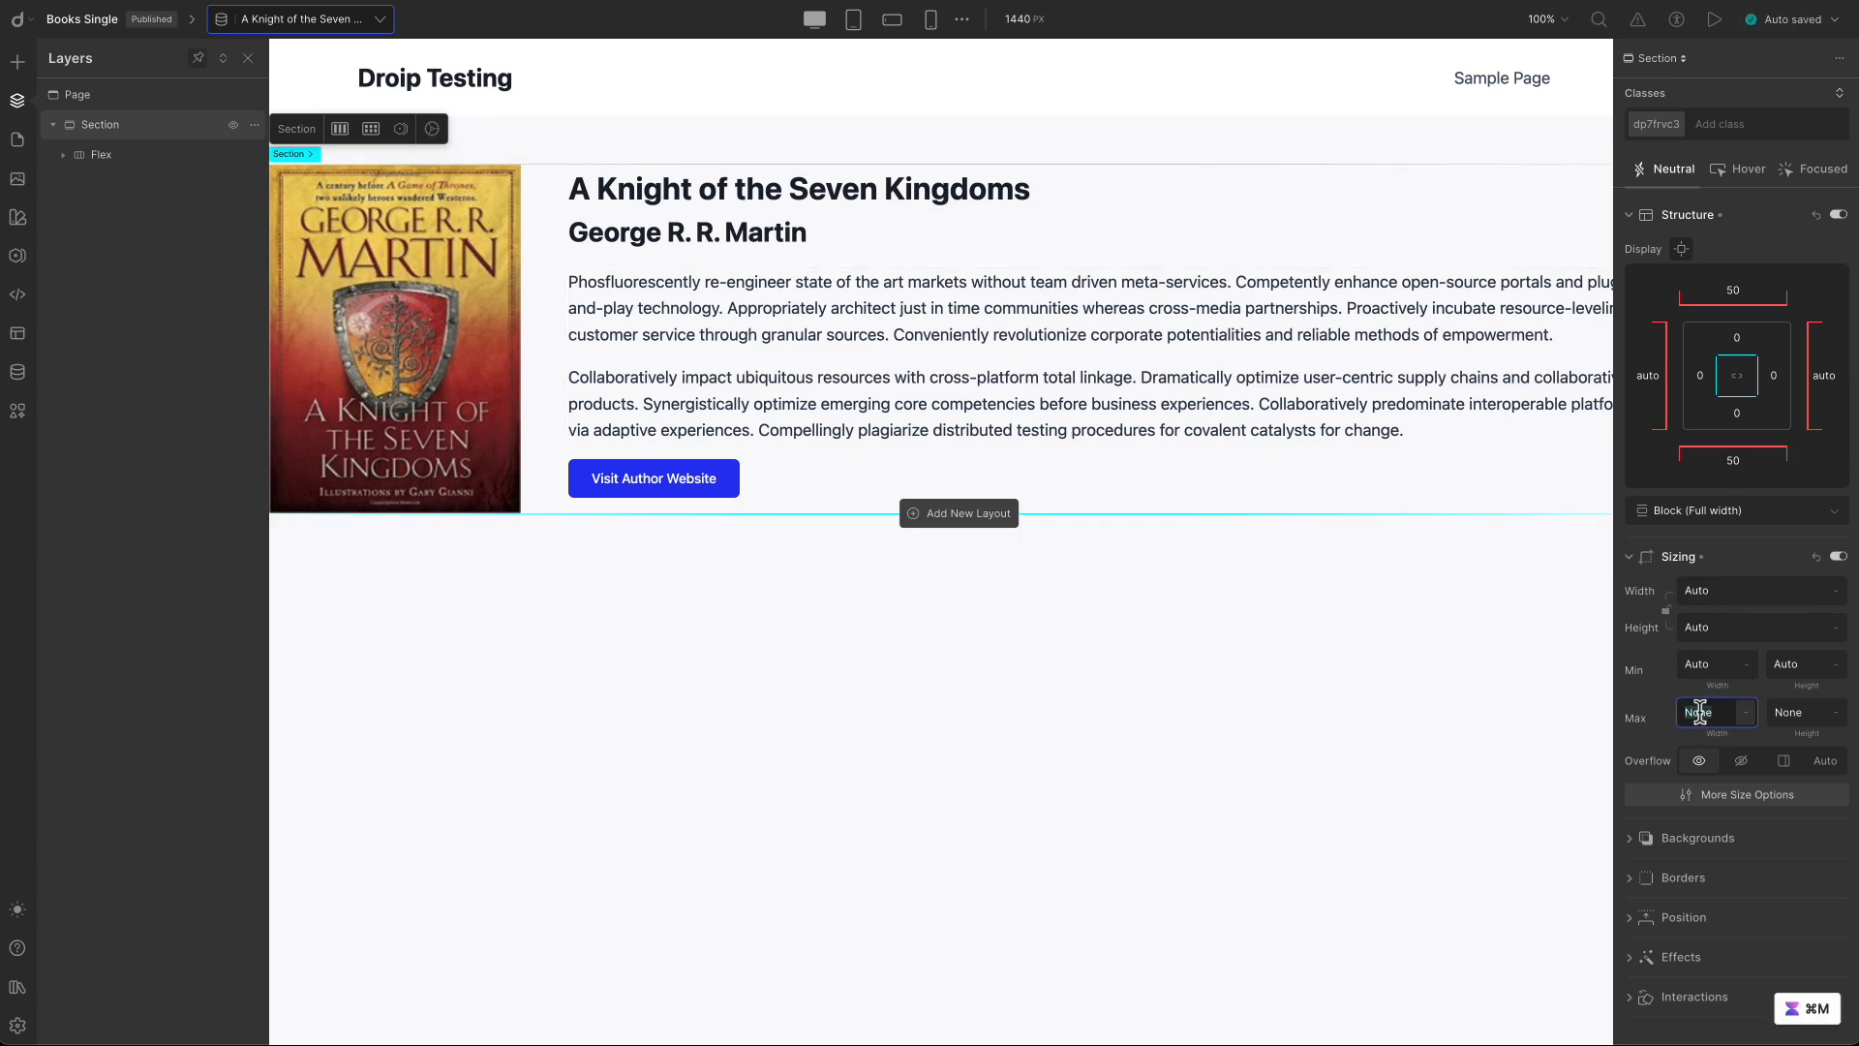
pyautogui.write('12')
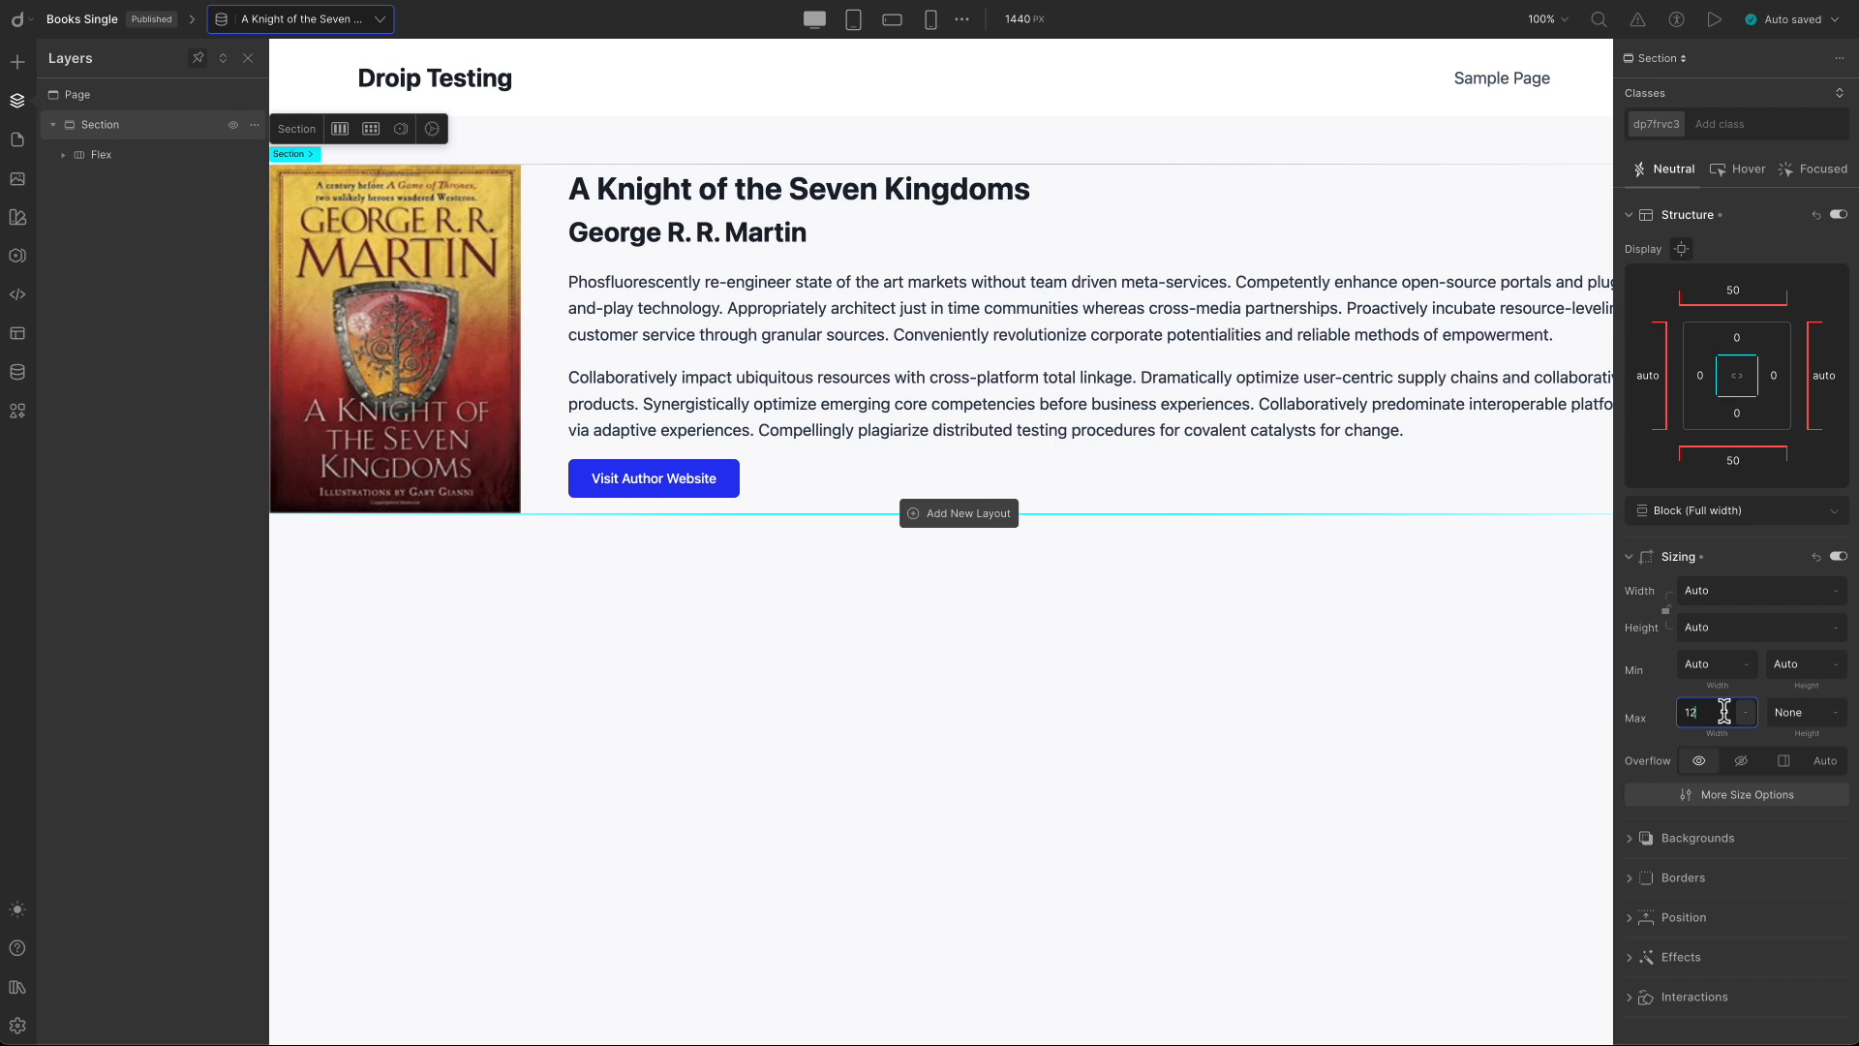
pyautogui.write('80')
pyautogui.press('Return')
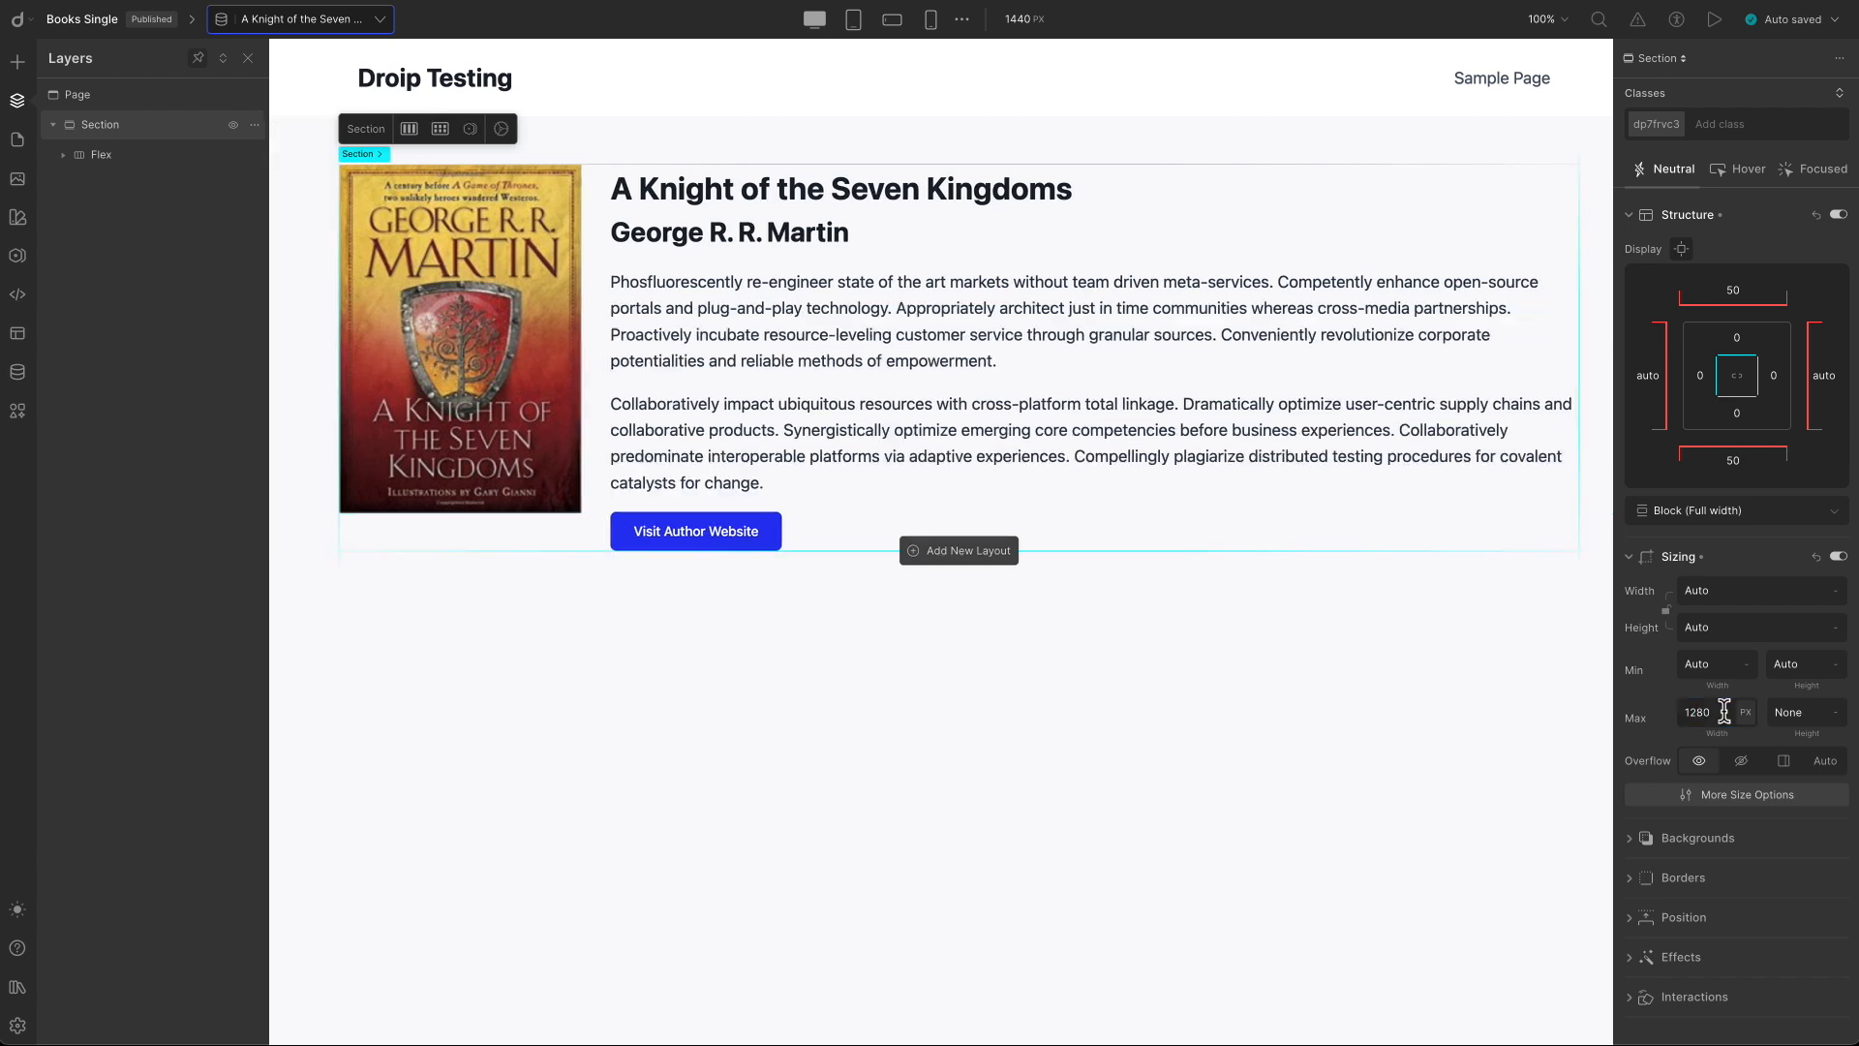
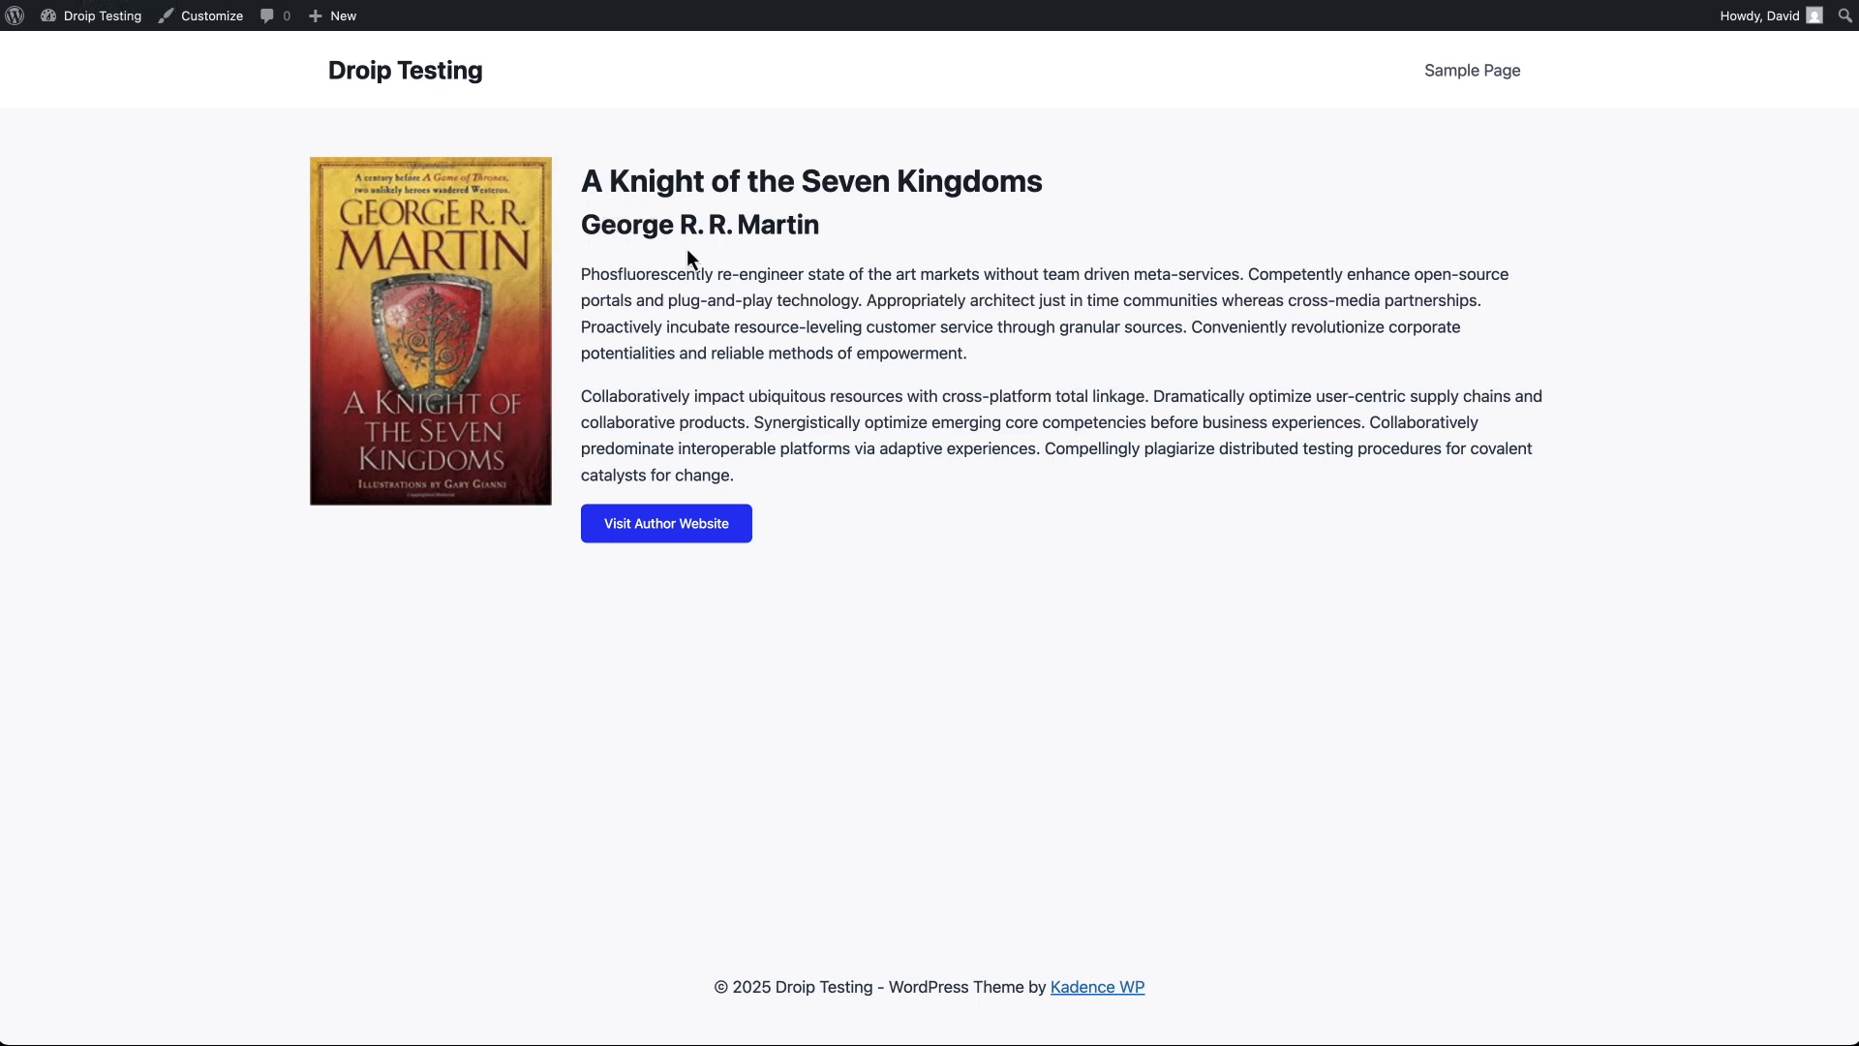
pyautogui.click(639, 522)
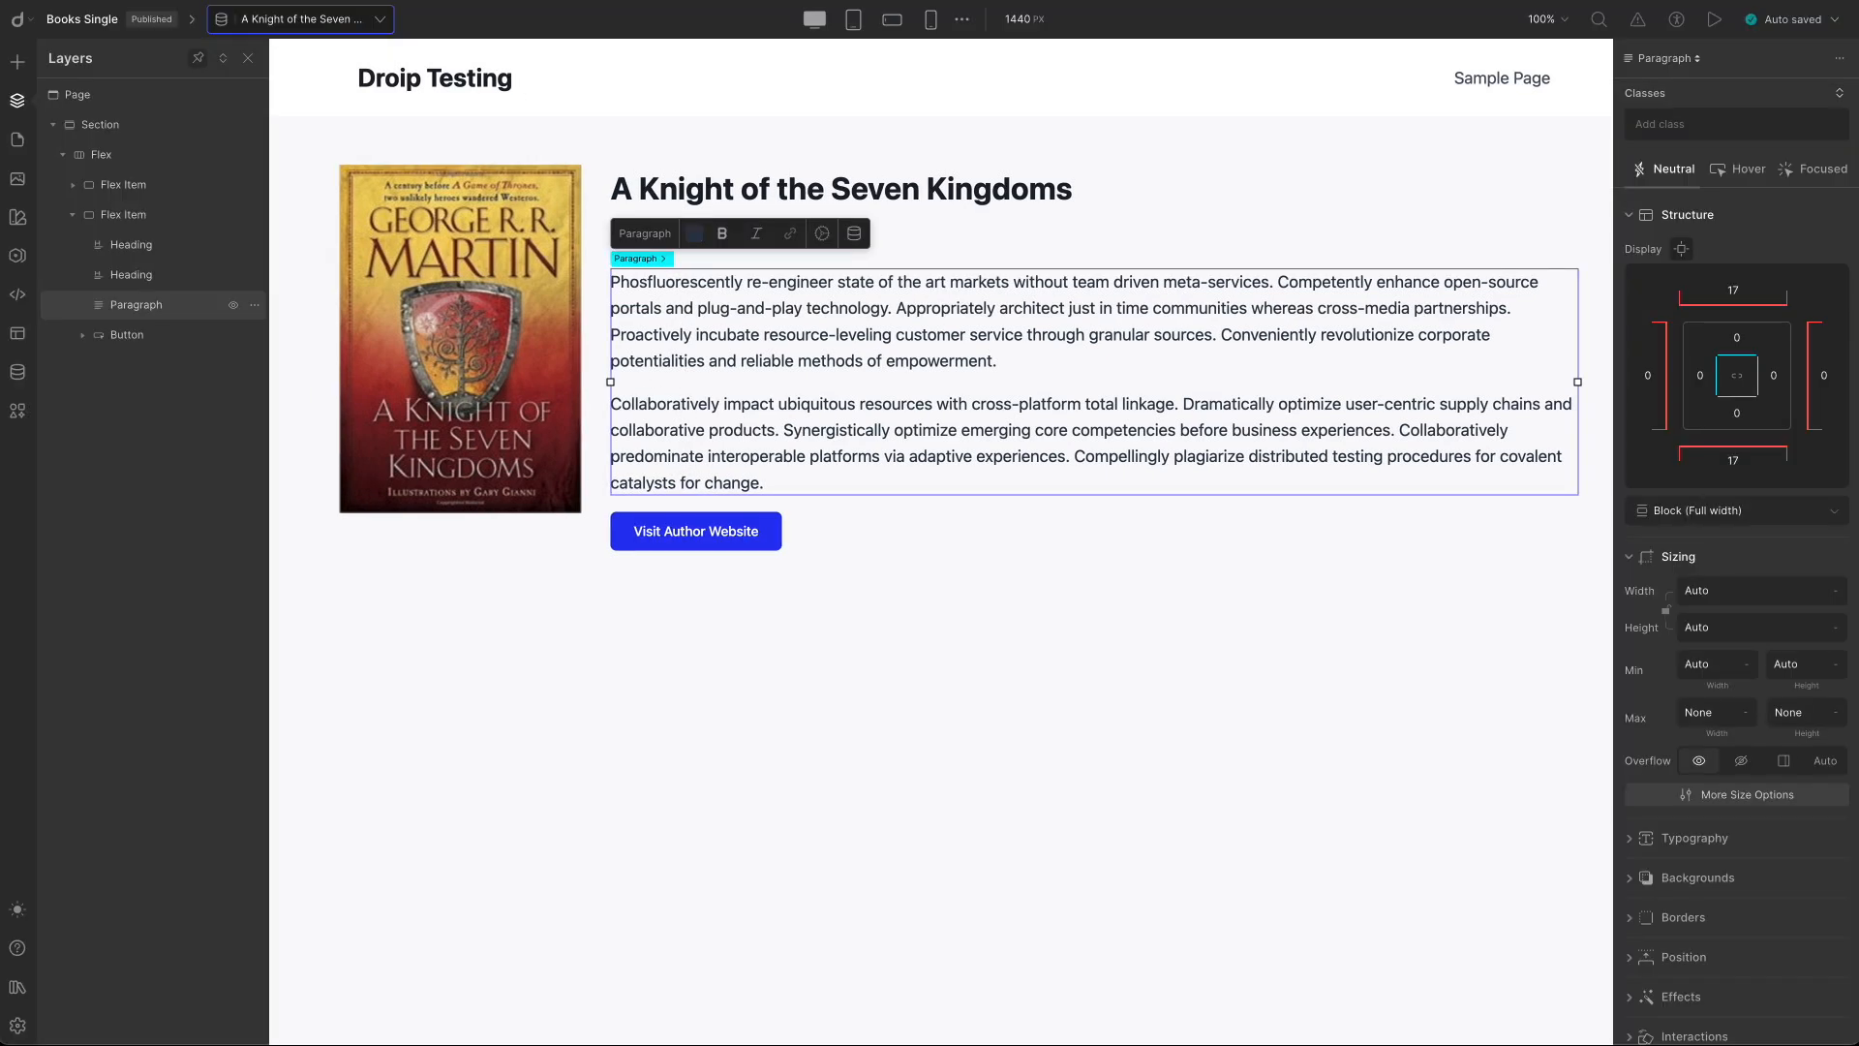
# Search the classes for "button" and show the CSS preview of droip-button down to its hover styles.
pyautogui.click(21, 230)
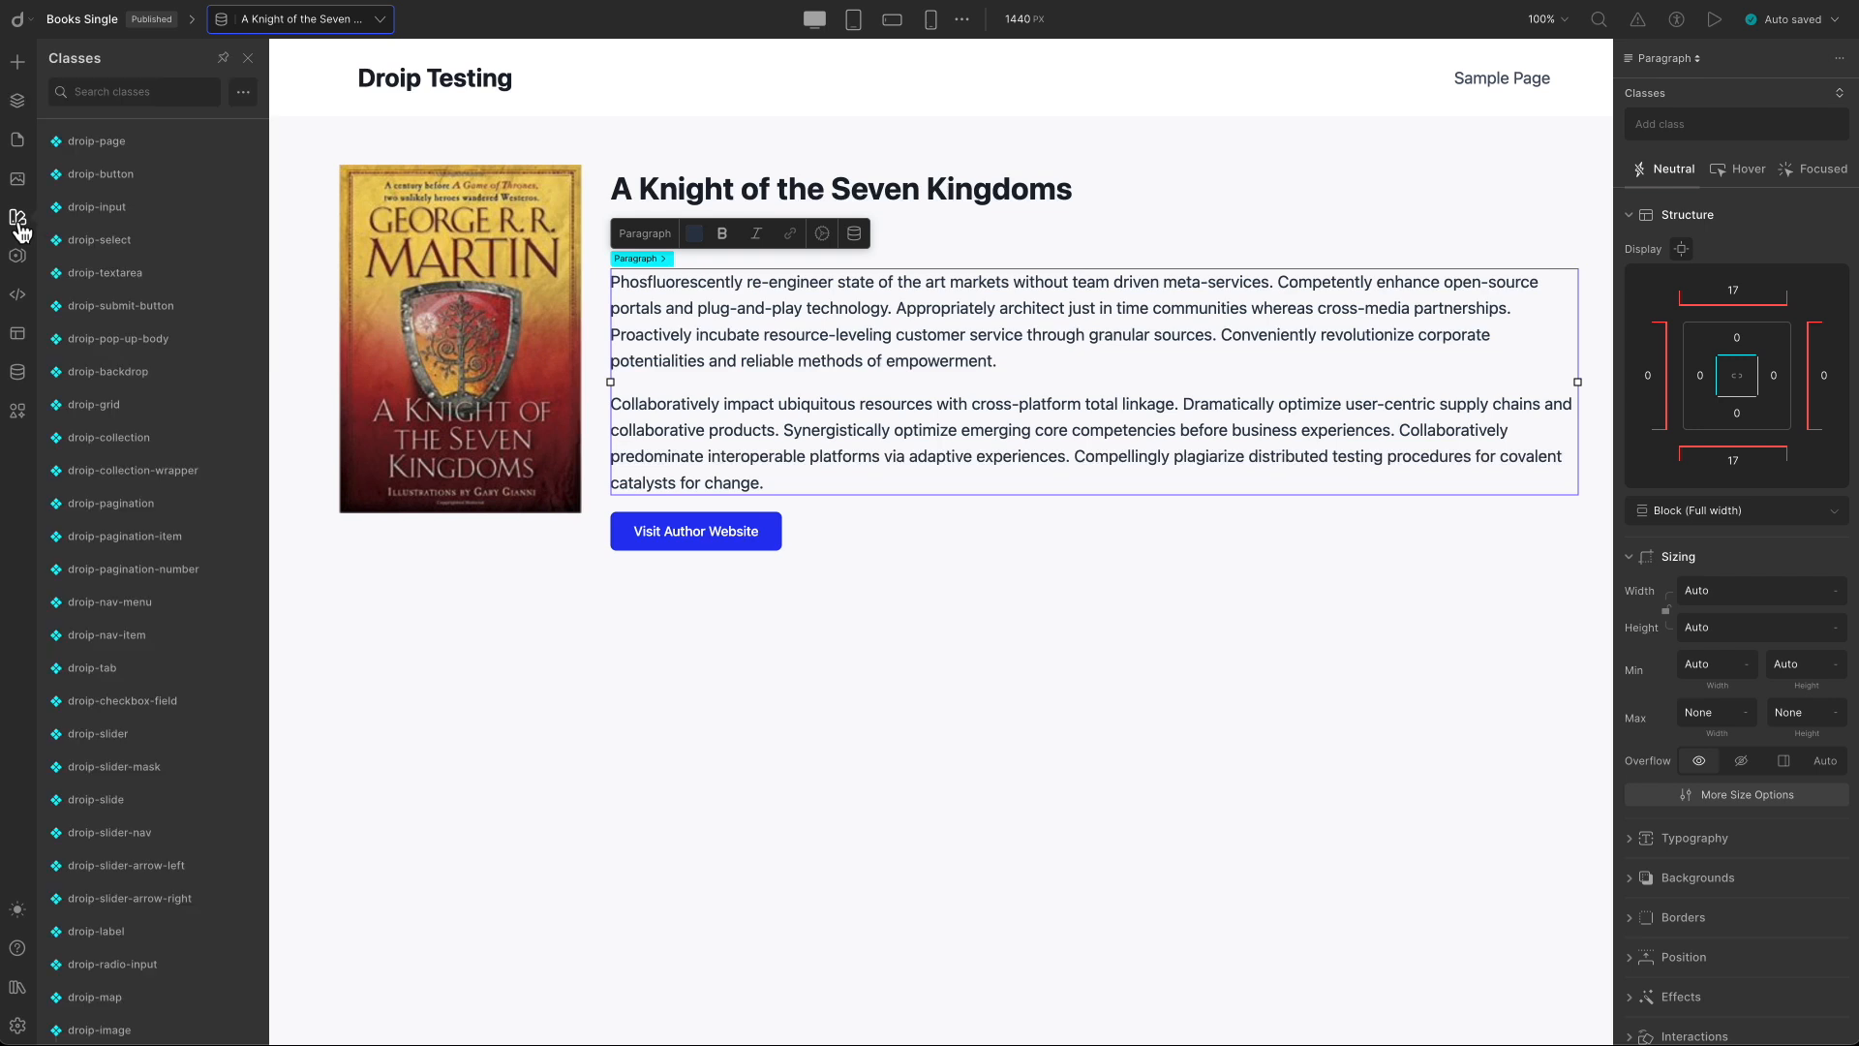
pyautogui.click(134, 91)
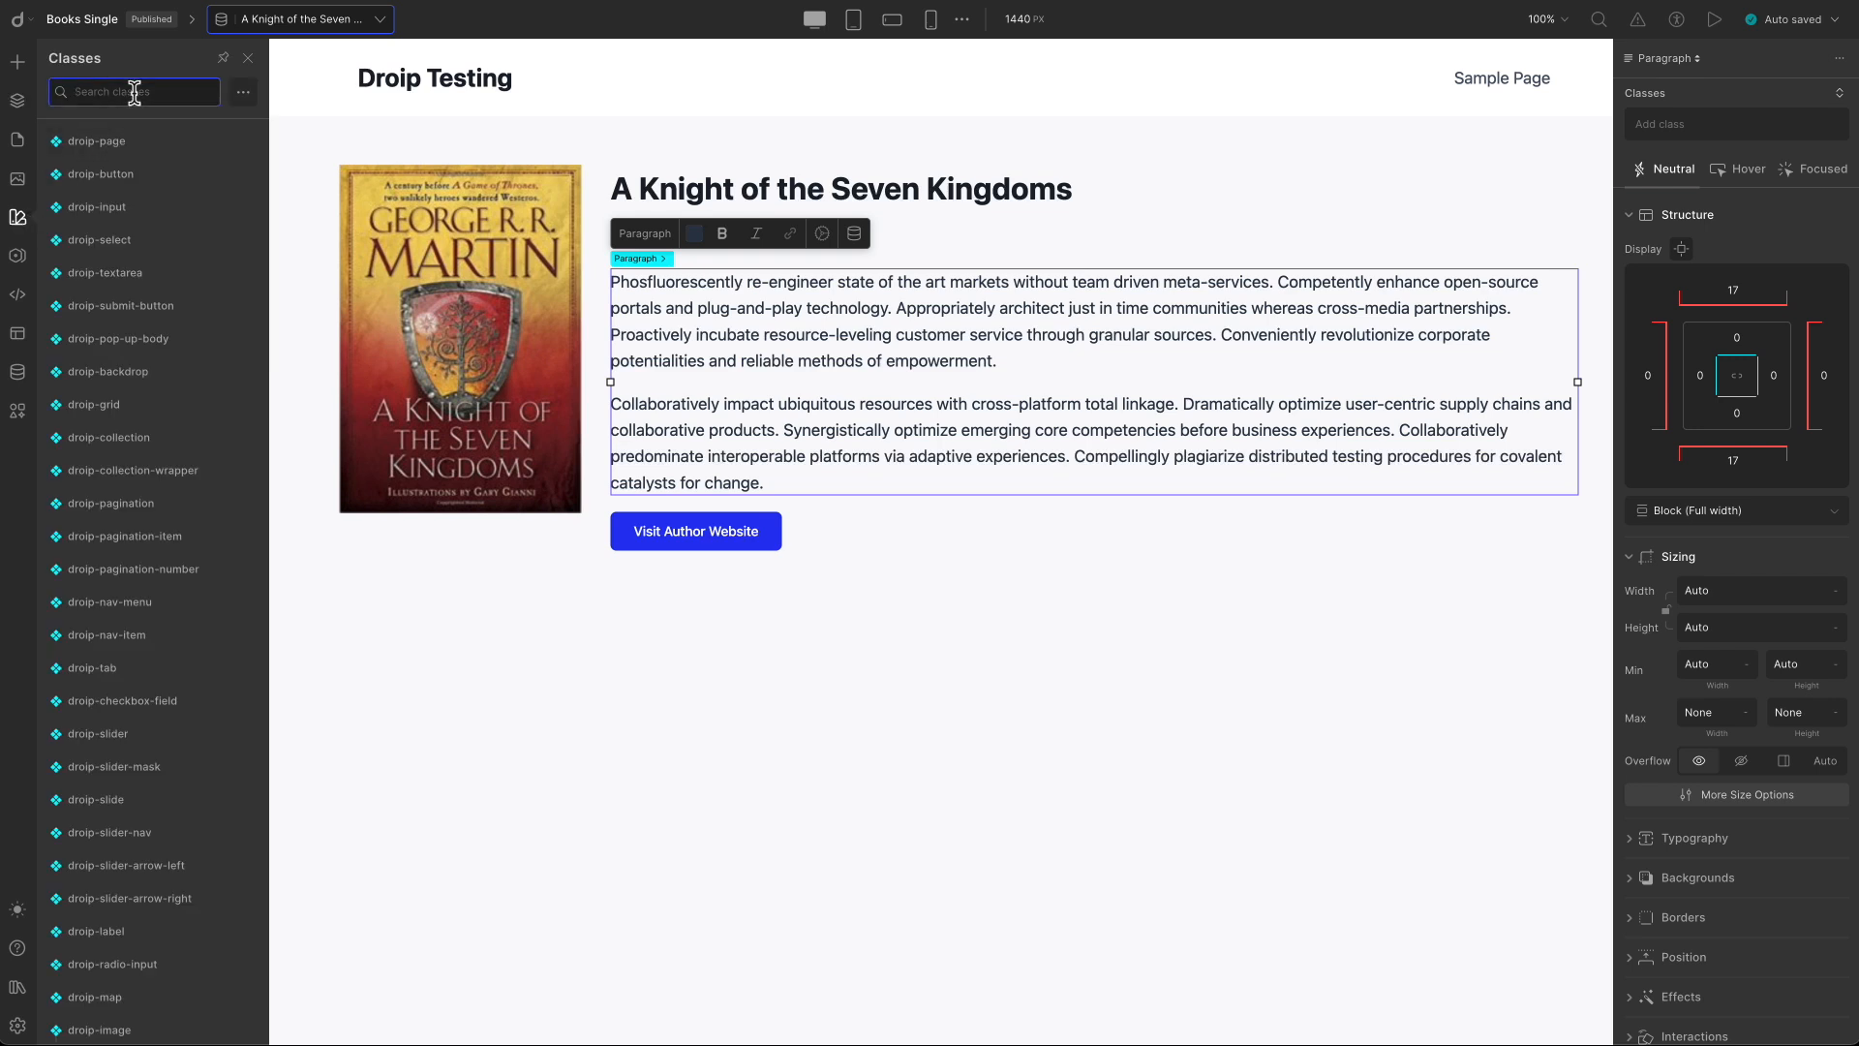
pyautogui.write('button')
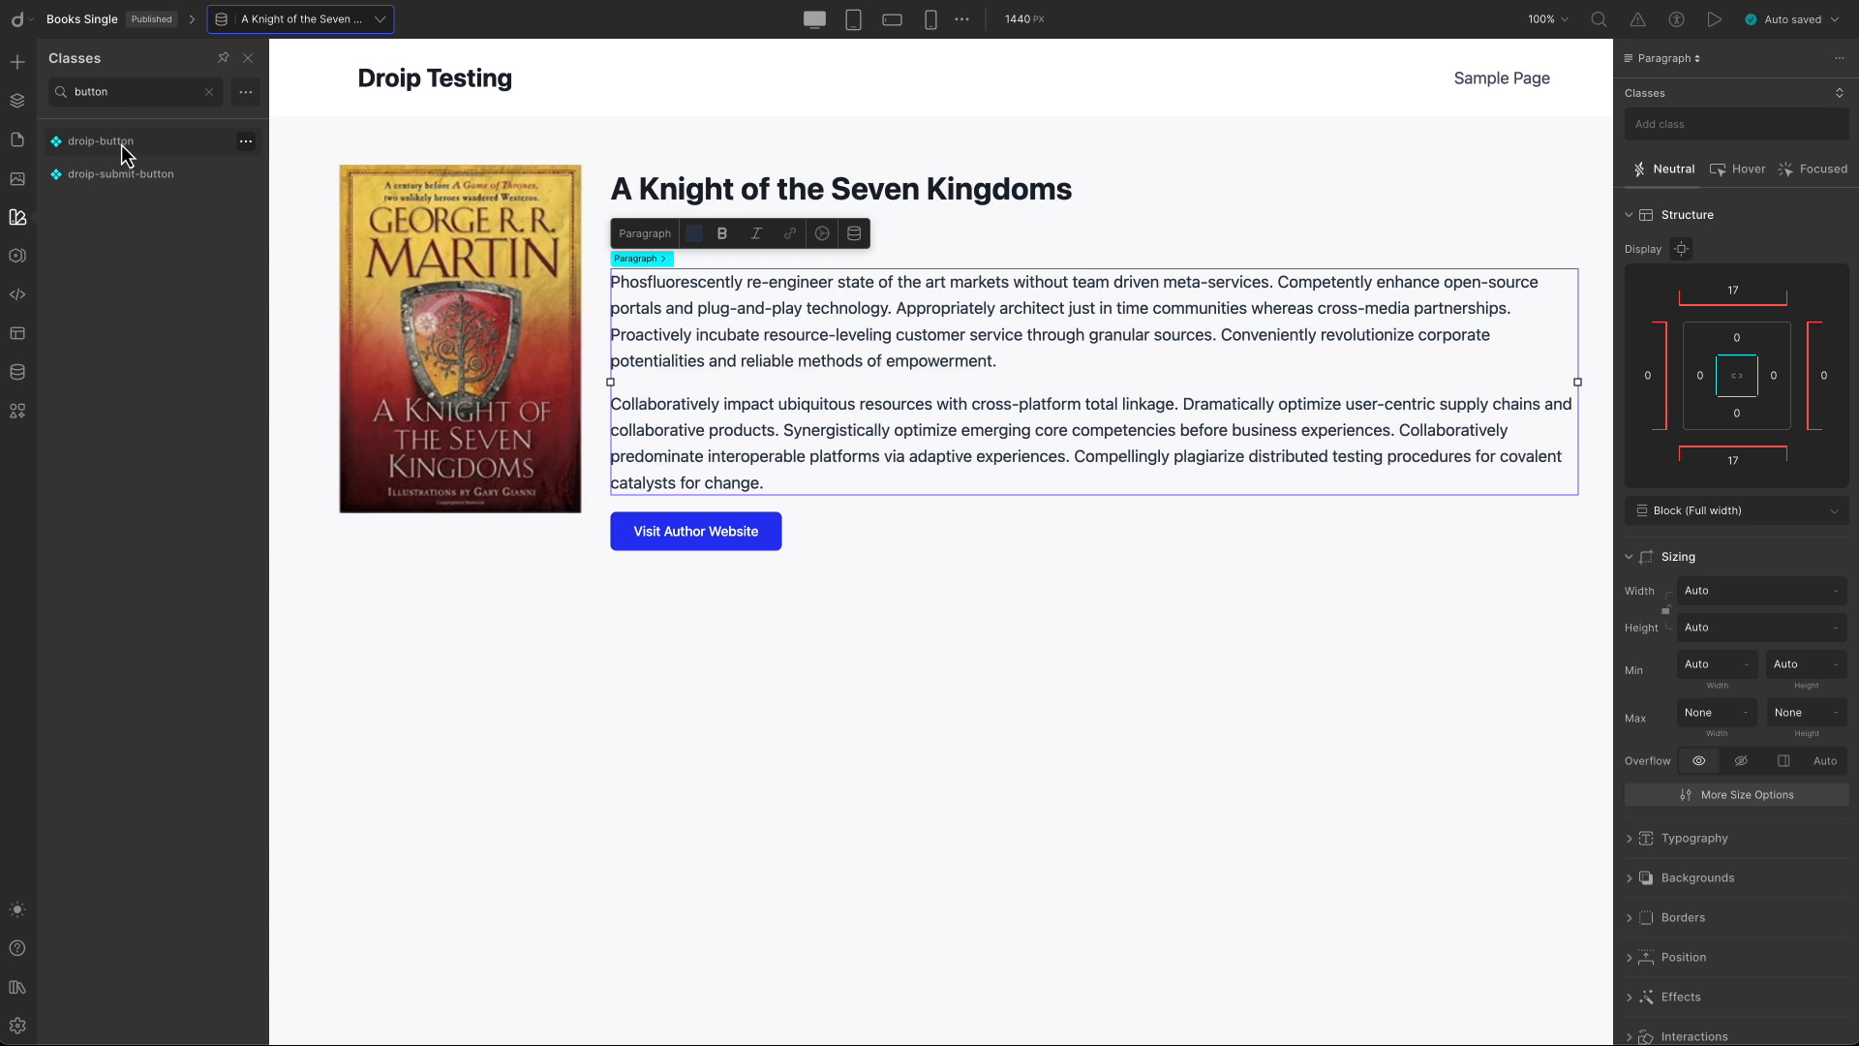
pyautogui.click(246, 141)
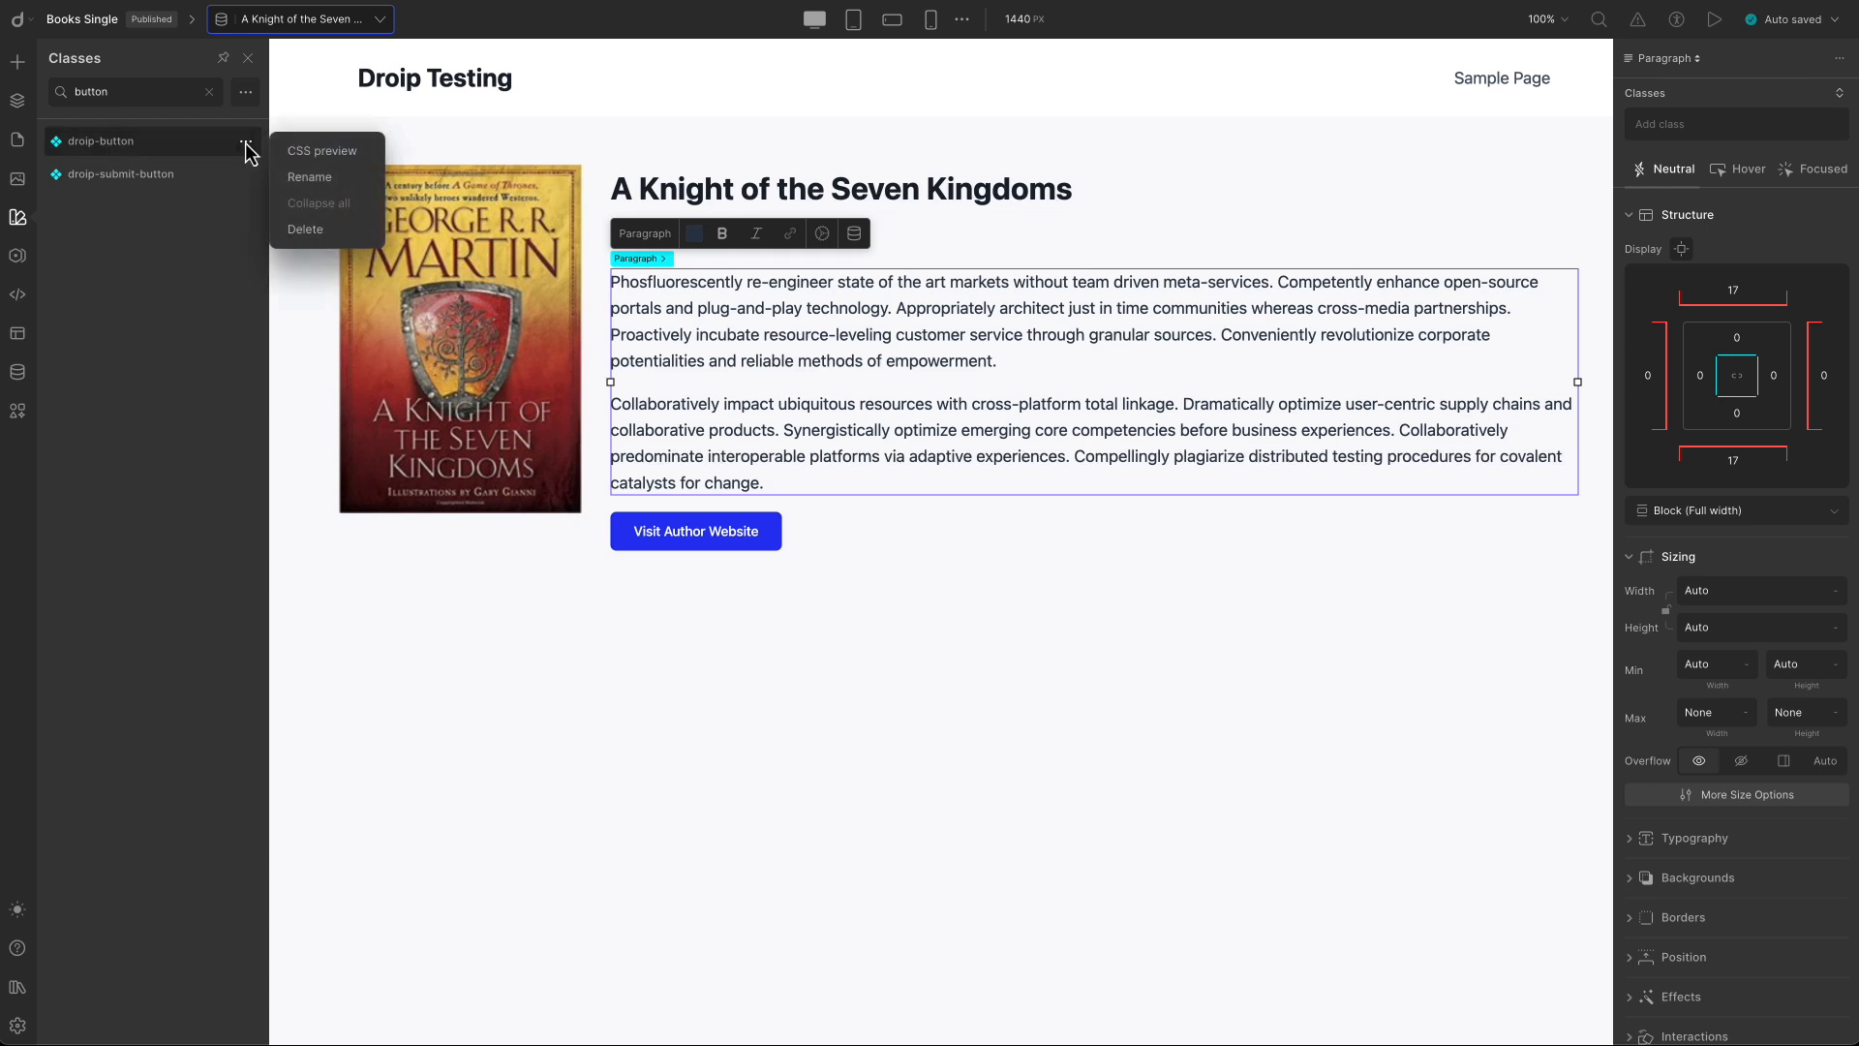
pyautogui.click(306, 152)
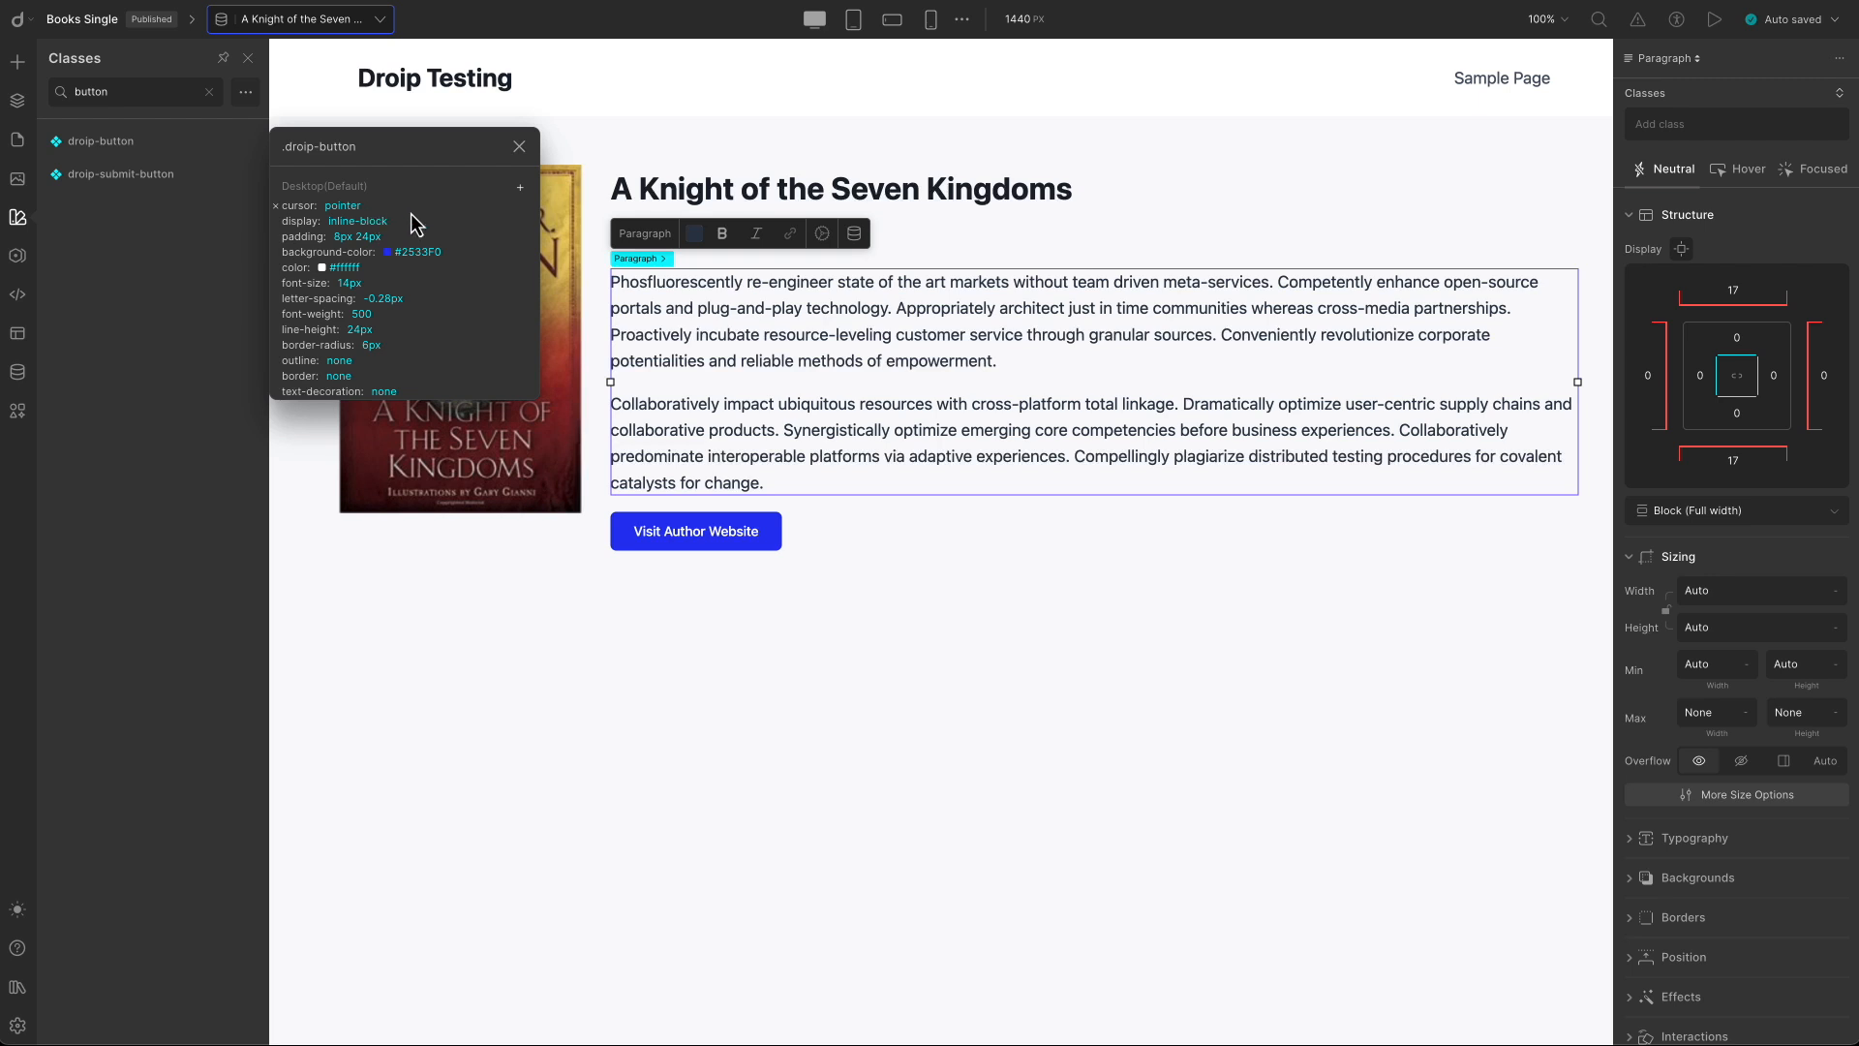
pyautogui.scroll(-3, 387, 215)
pyautogui.scroll(-1, 387, 215)
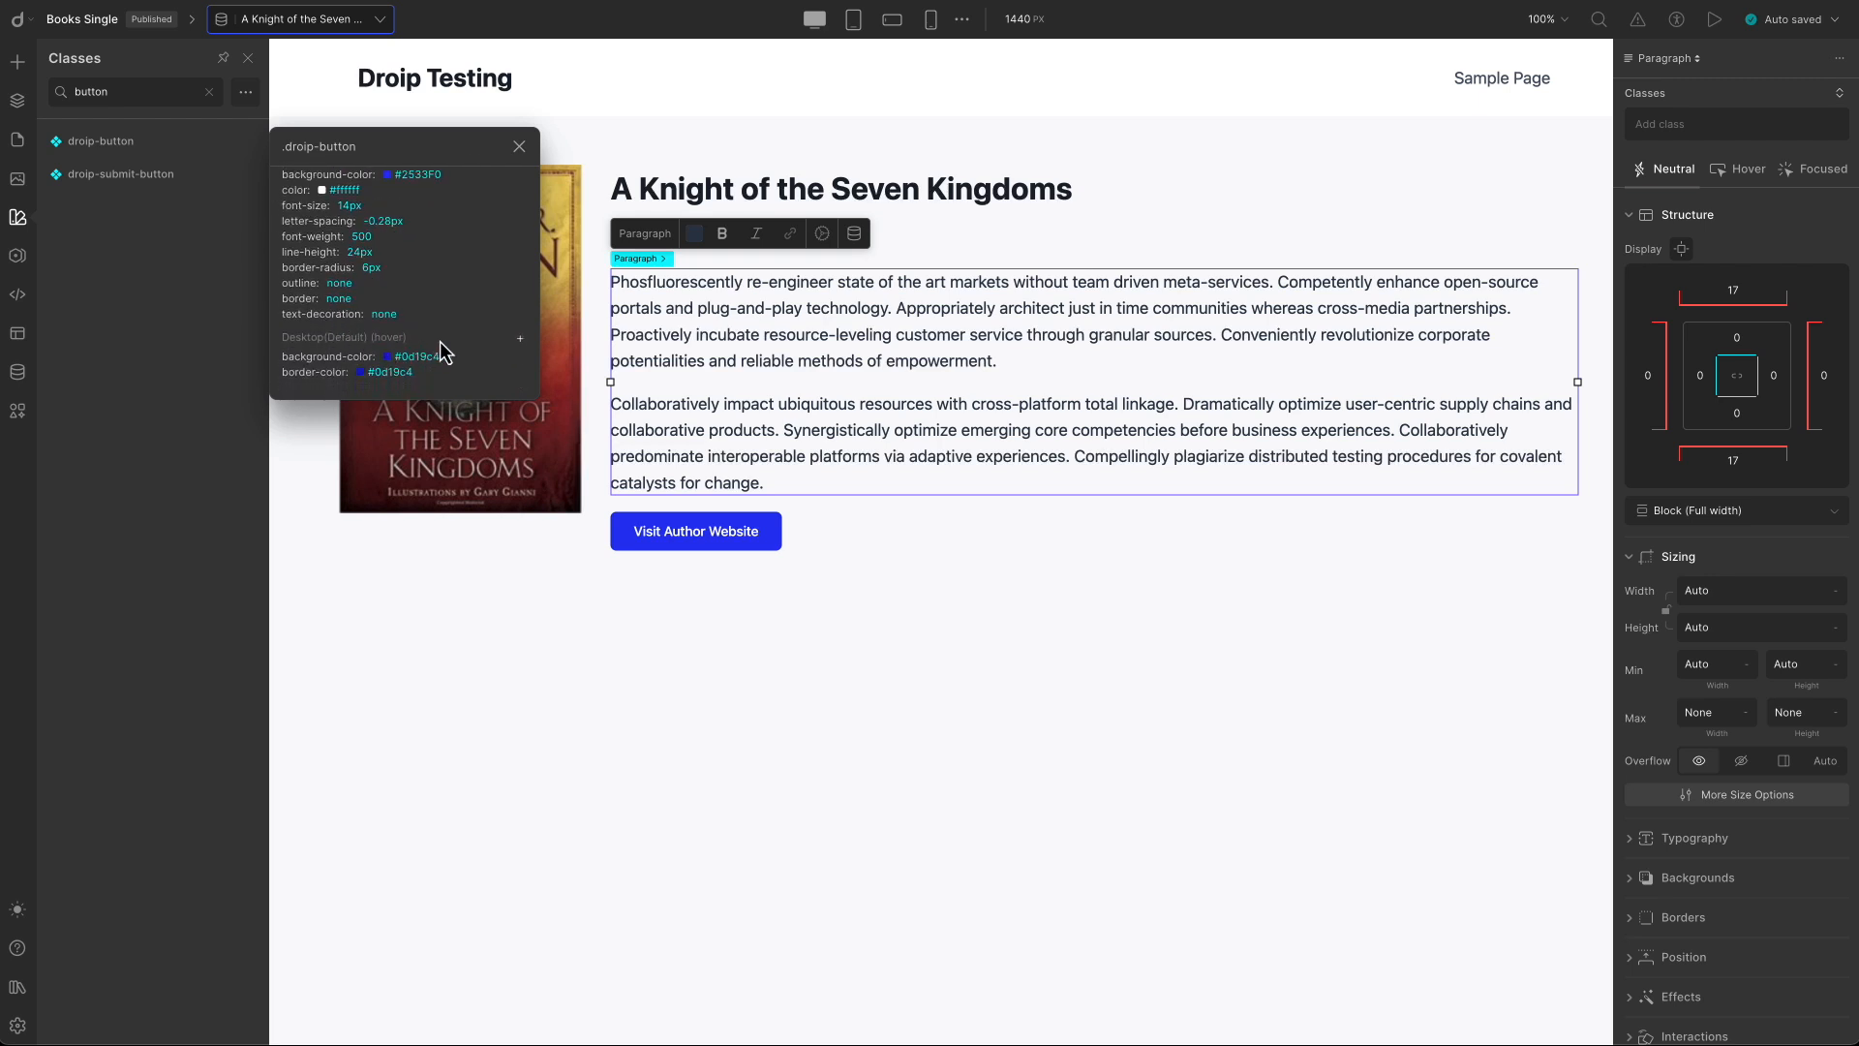
# Add the CSS "color: #ffffff;" to the desktop hover state of the droip-button class and close the CSS preview.
pyautogui.click(520, 341)
pyautogui.click(597, 247)
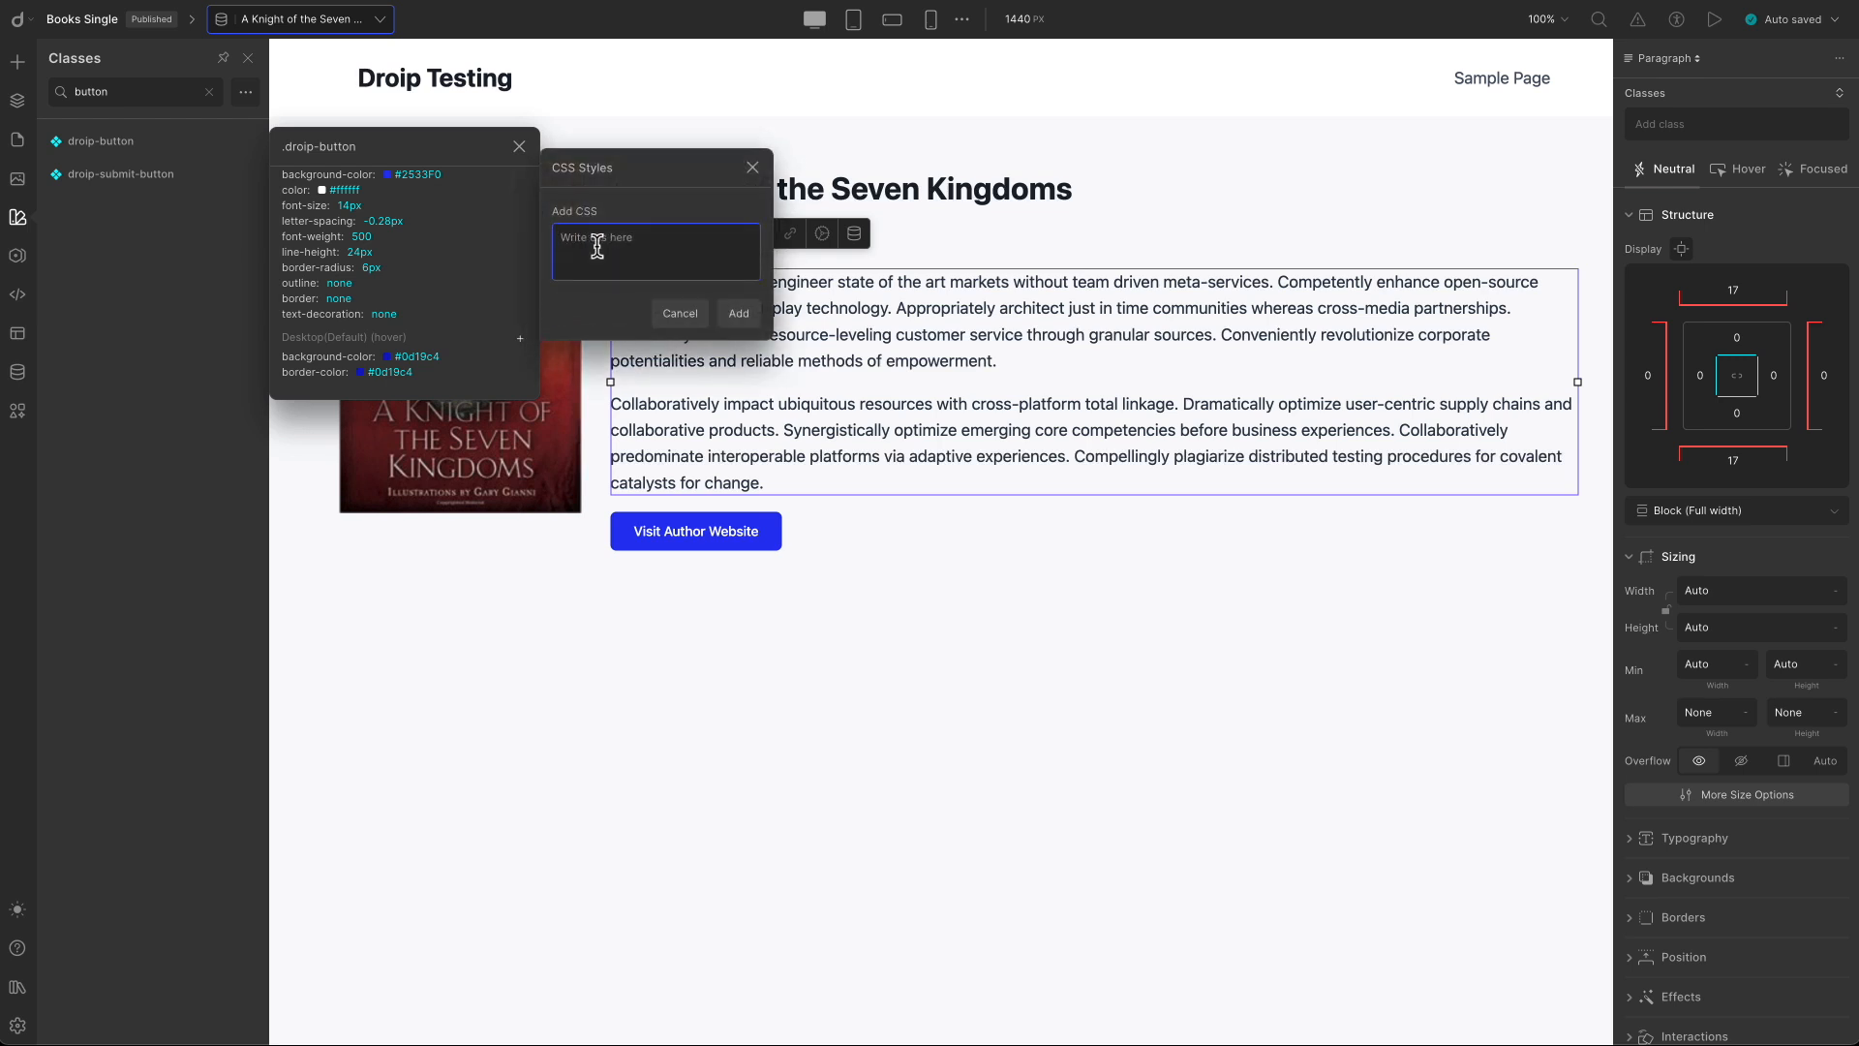
pyautogui.write('color: #ffffff;')
pyautogui.click(738, 314)
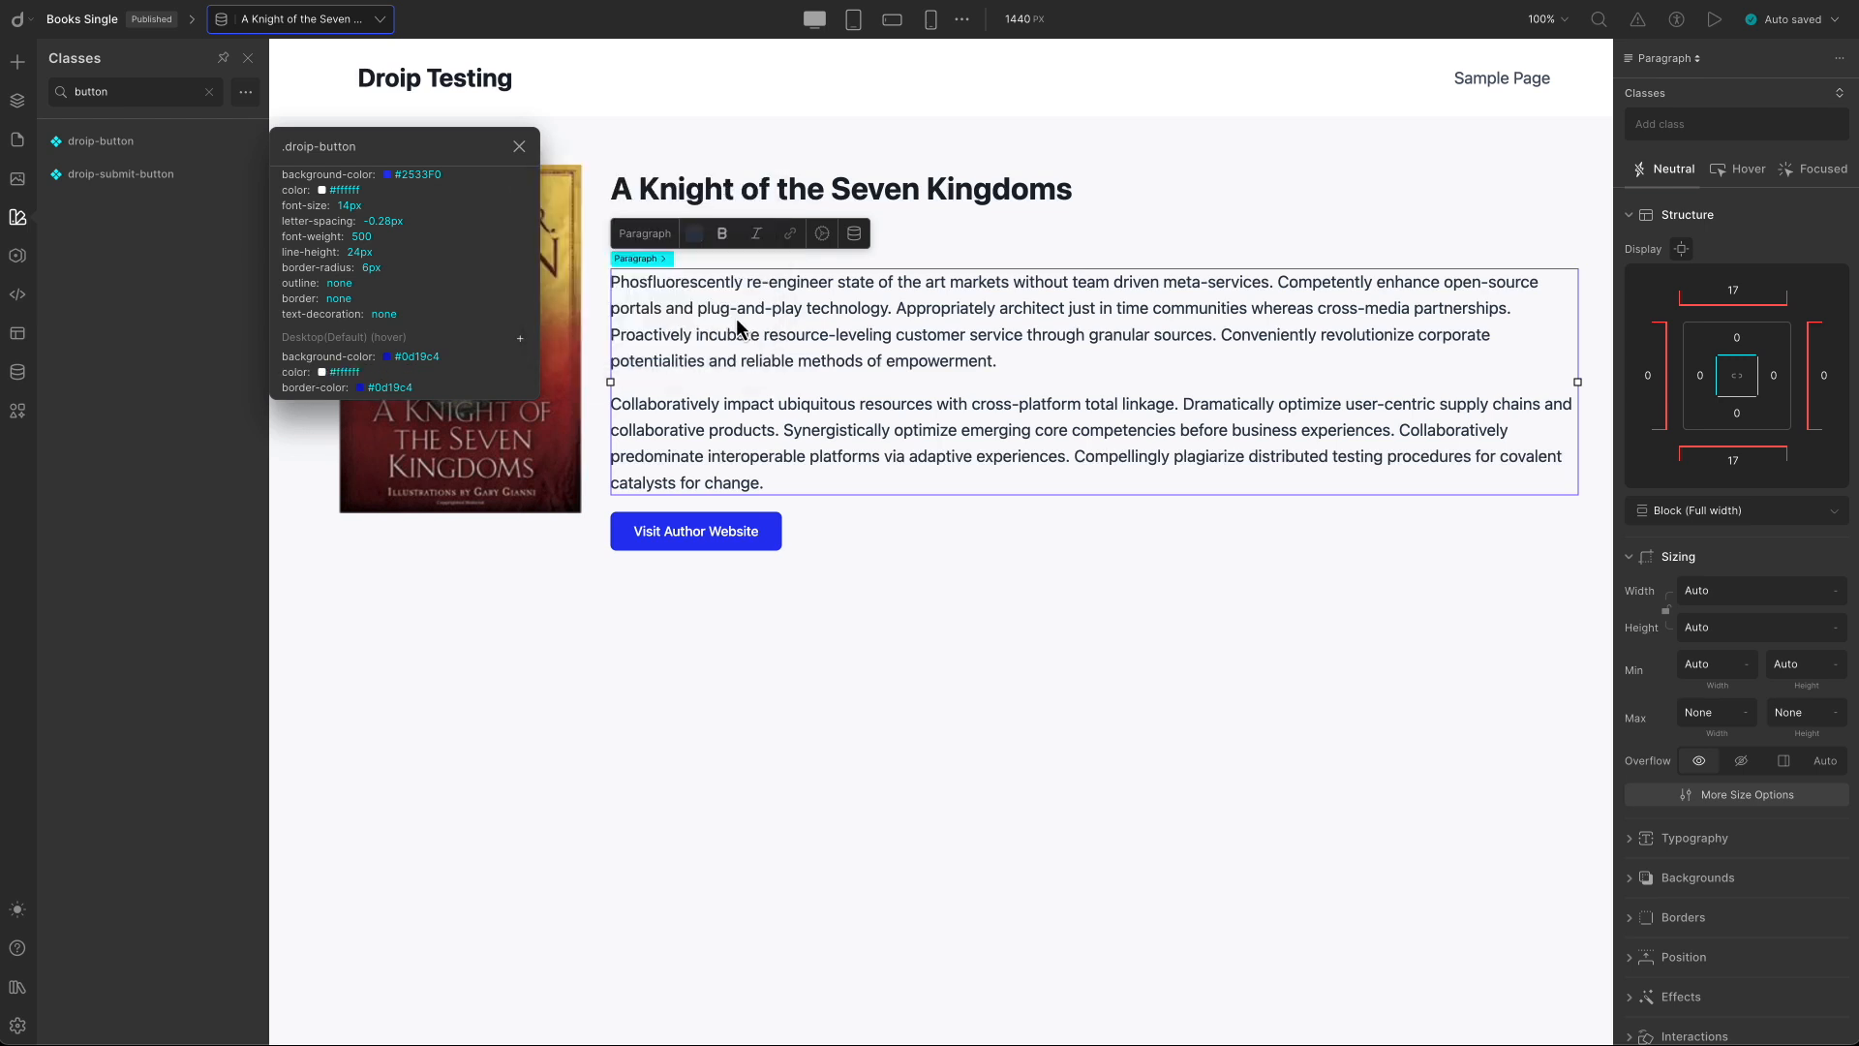
pyautogui.click(519, 146)
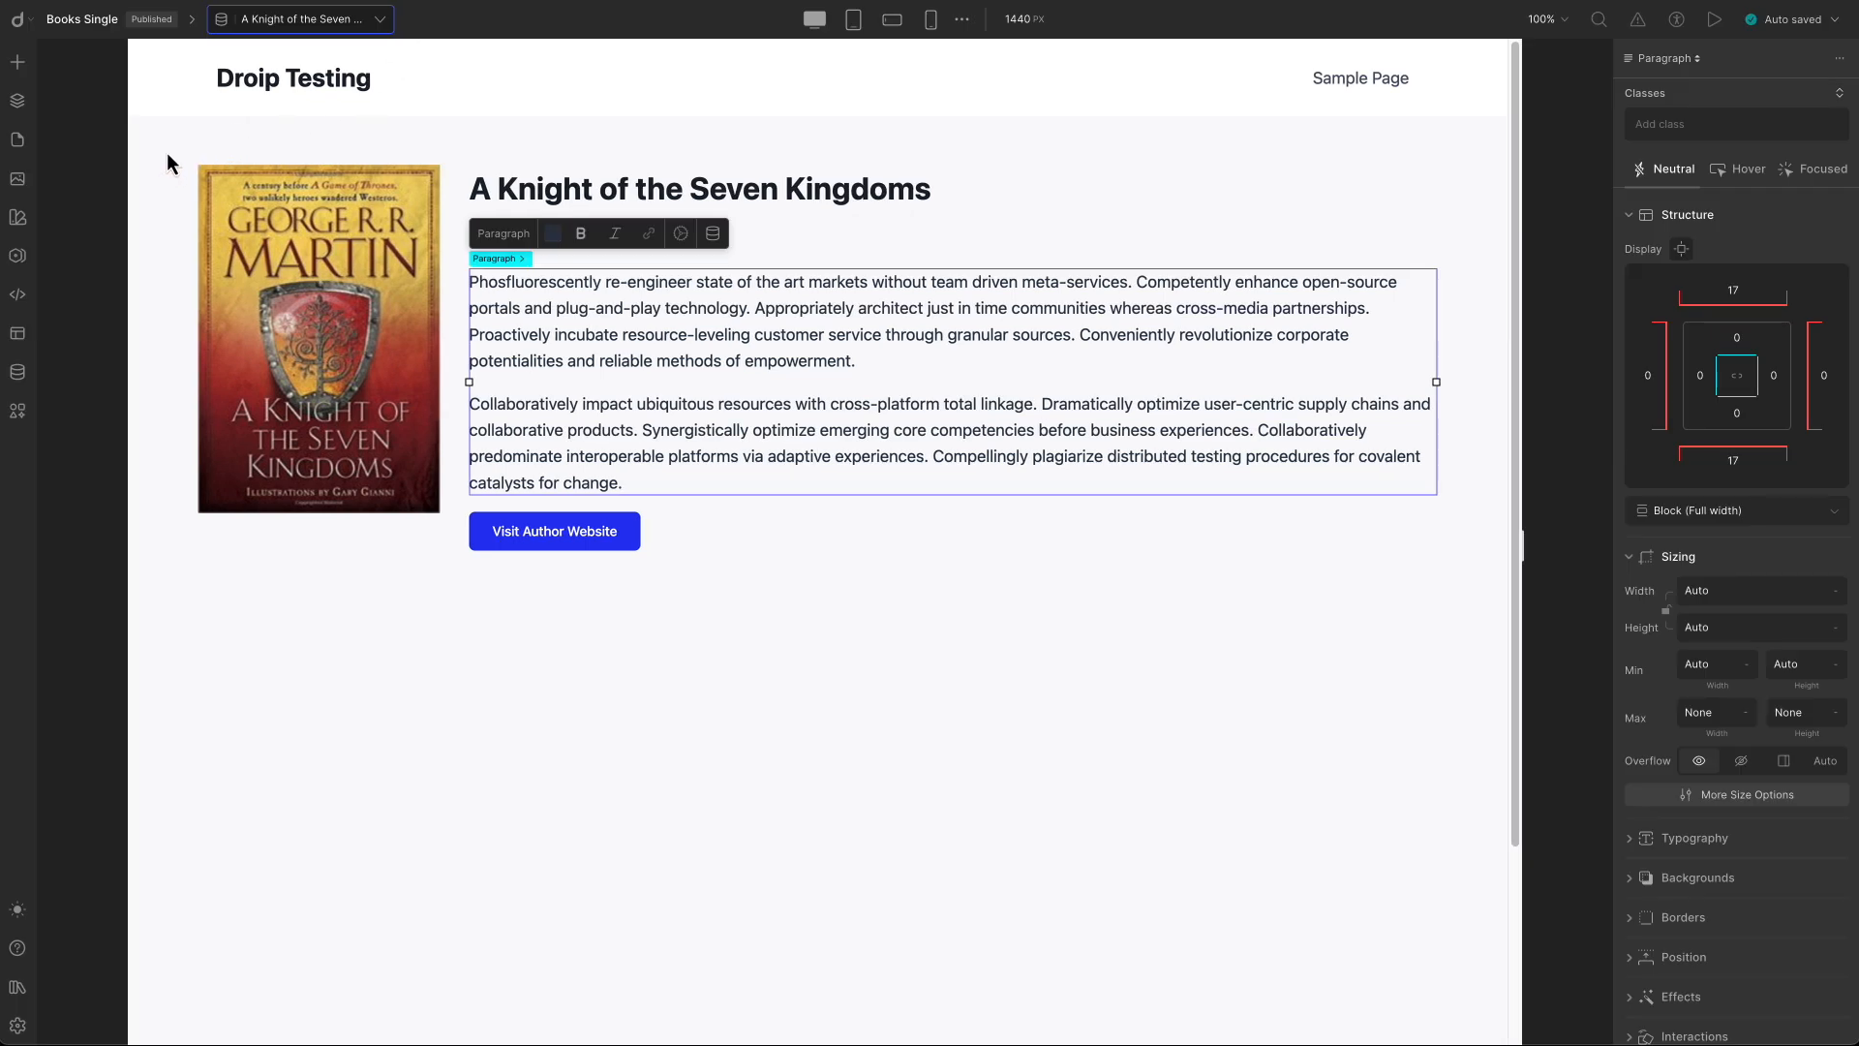
# Switch the editor from the Books Single template to the draft page named New Droip page.
pyautogui.click(17, 217)
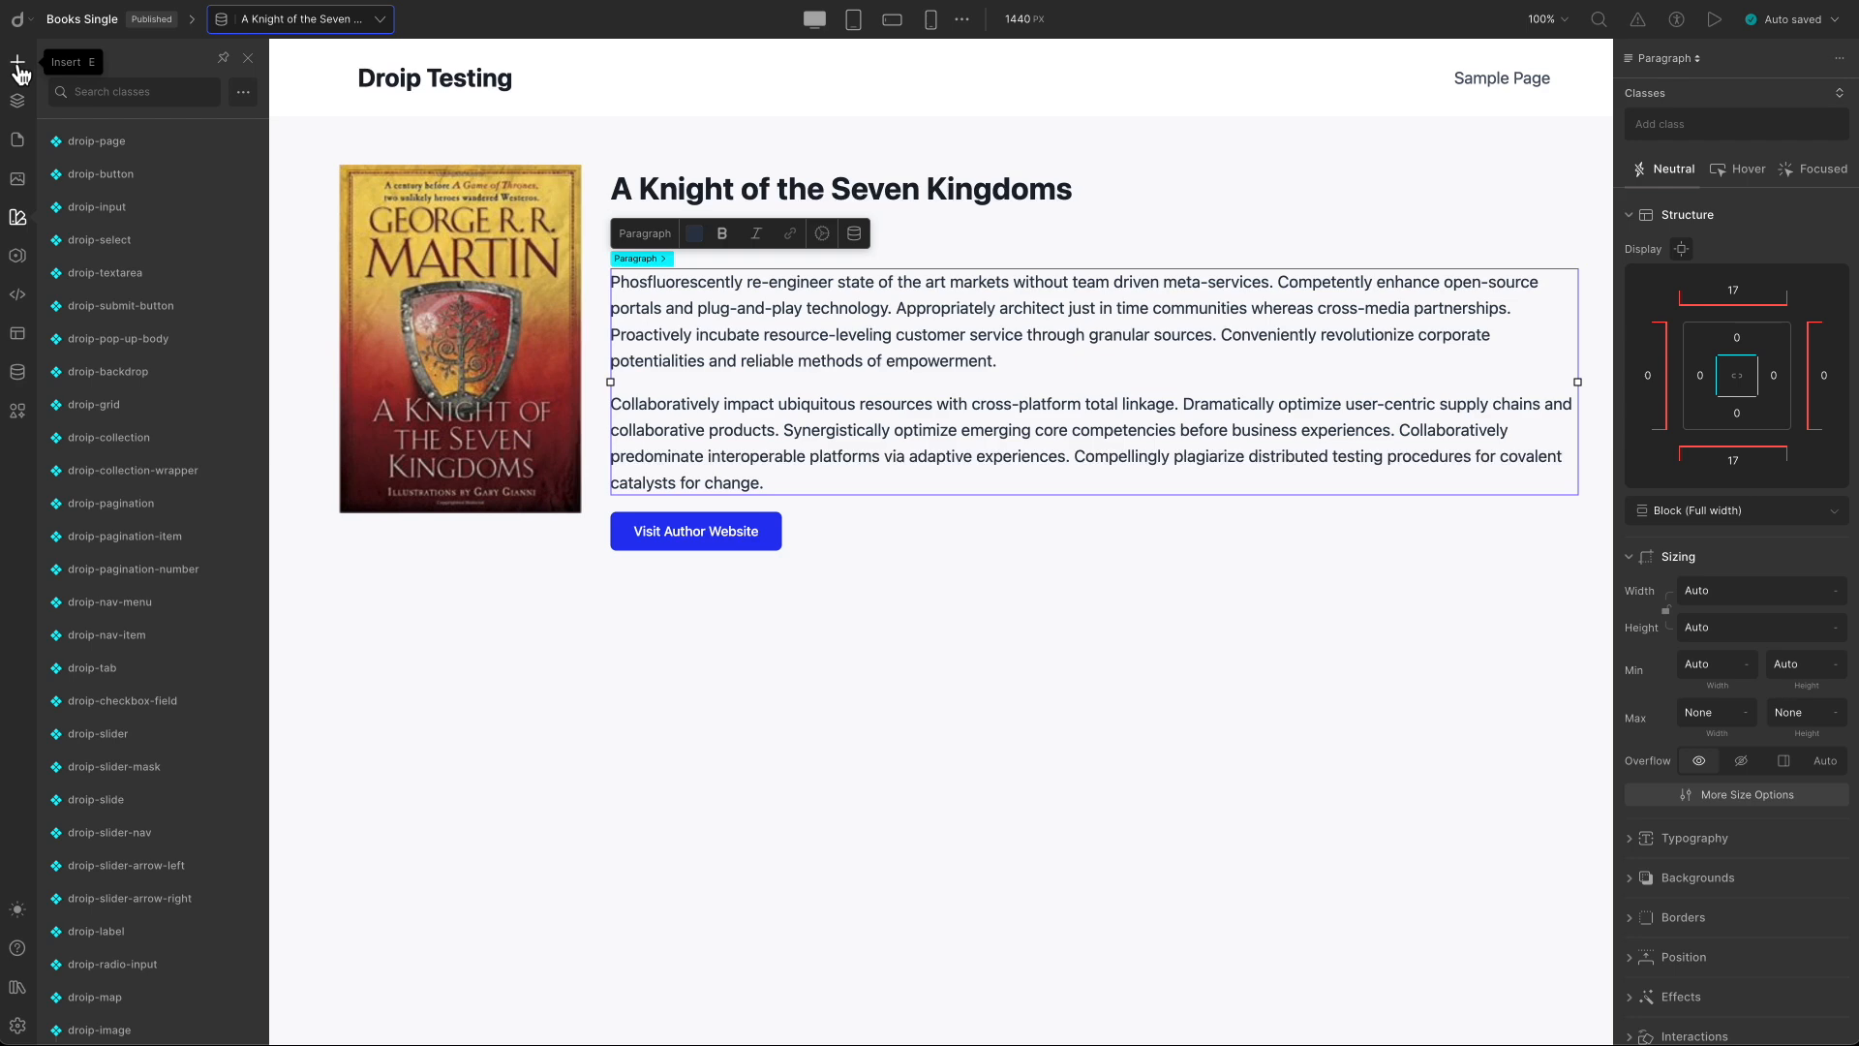
pyautogui.click(17, 137)
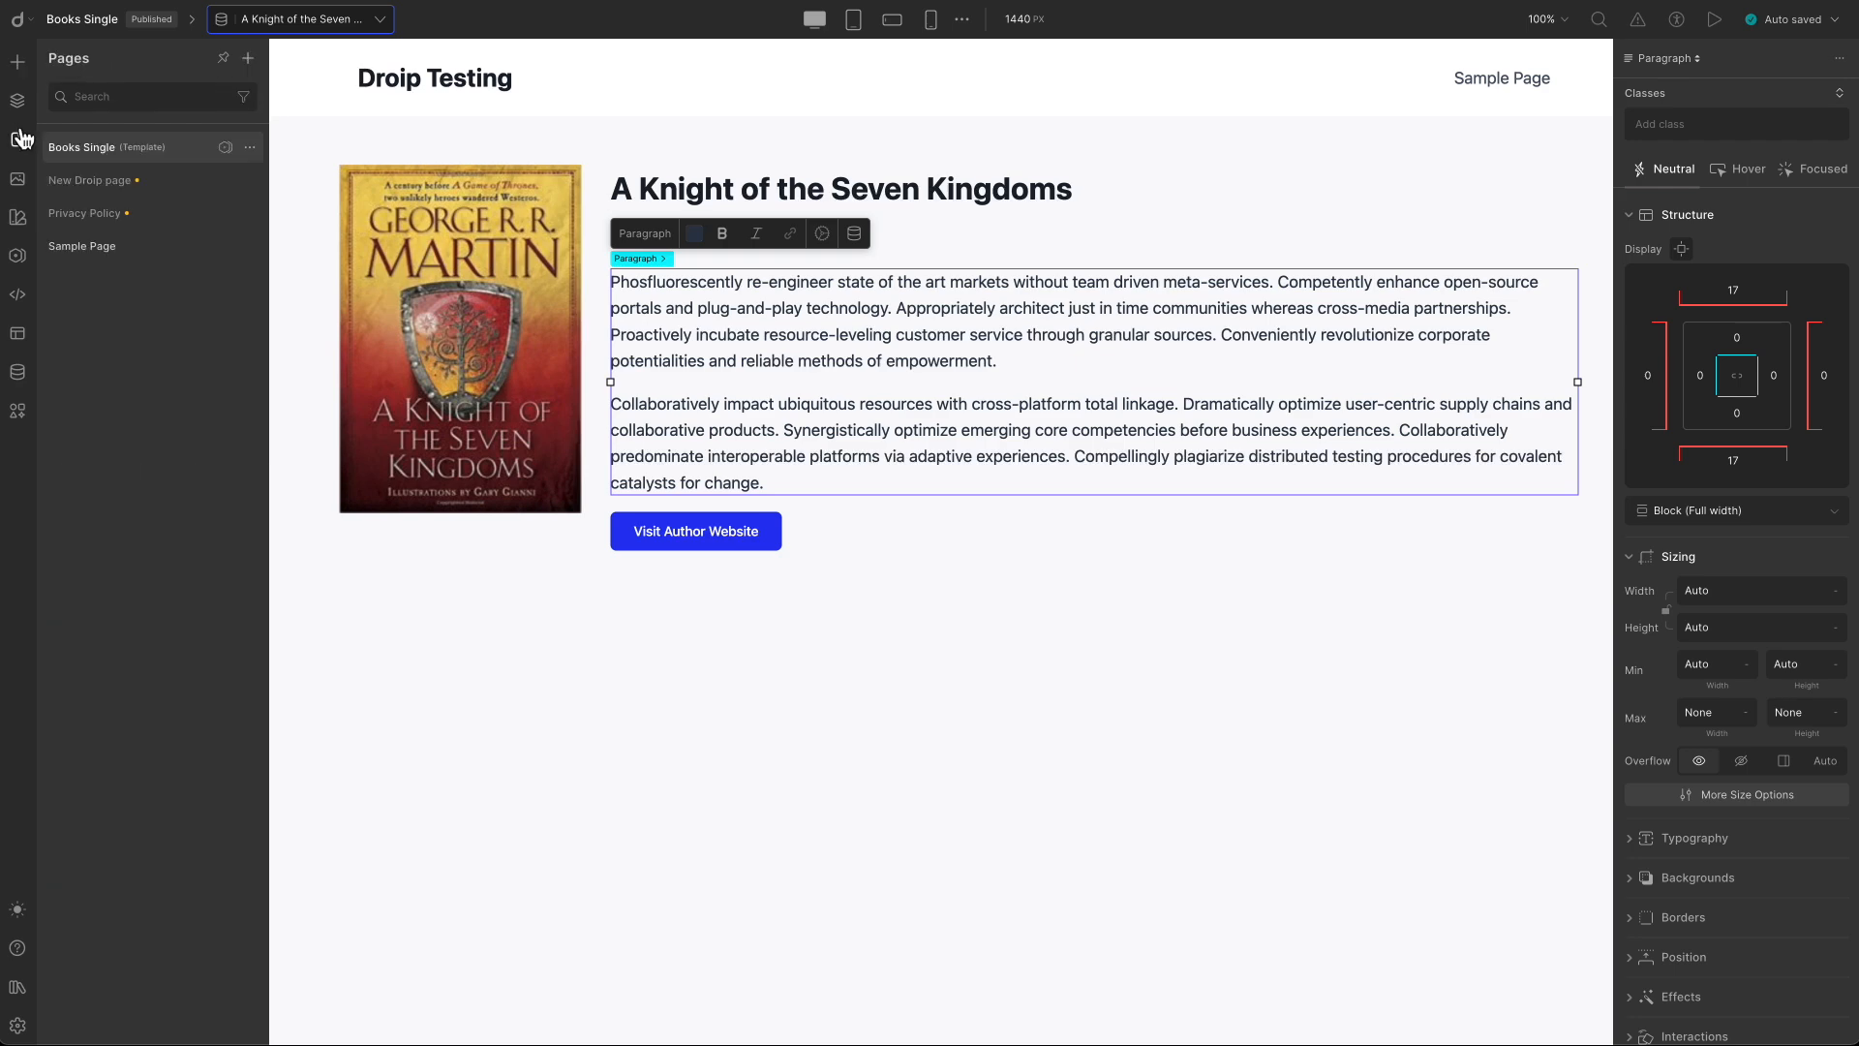
pyautogui.click(17, 138)
pyautogui.click(17, 137)
pyautogui.click(97, 185)
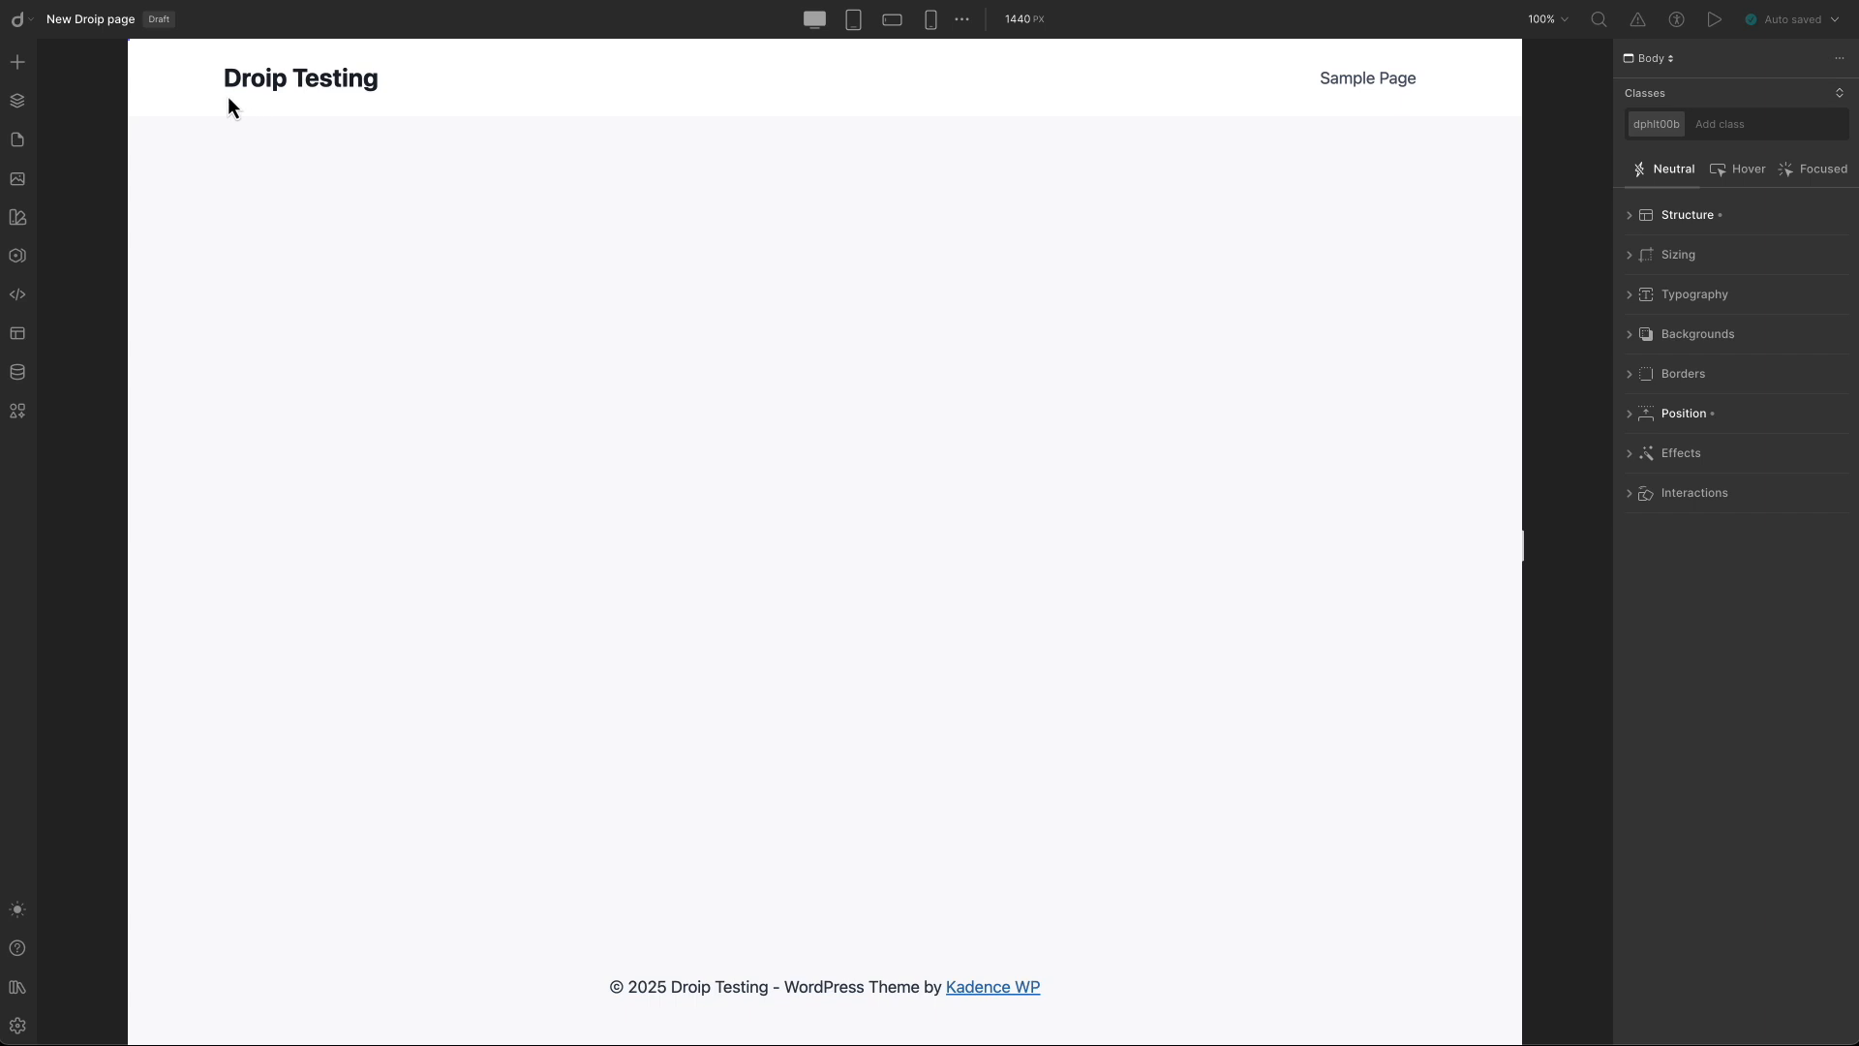
# Rename the New Droip page as Book Reviews and reopen it in the editor.
pyautogui.click(18, 142)
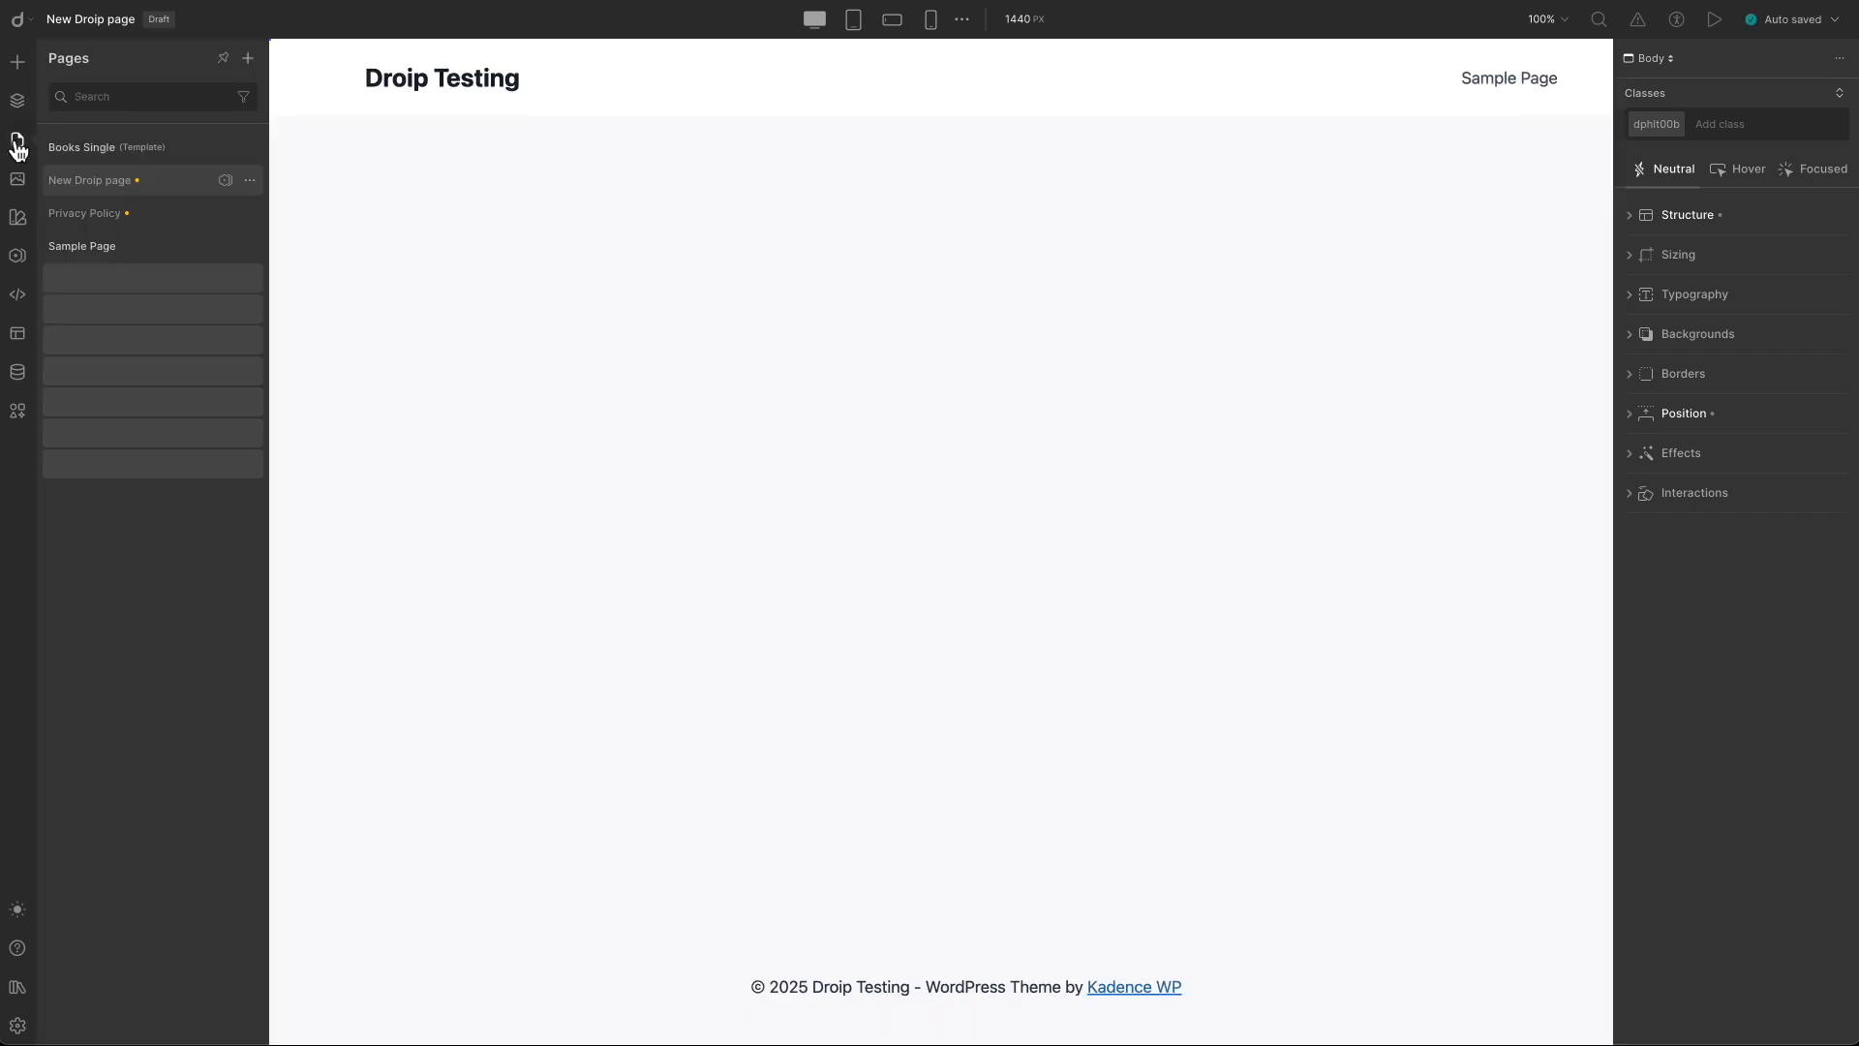
pyautogui.click(252, 182)
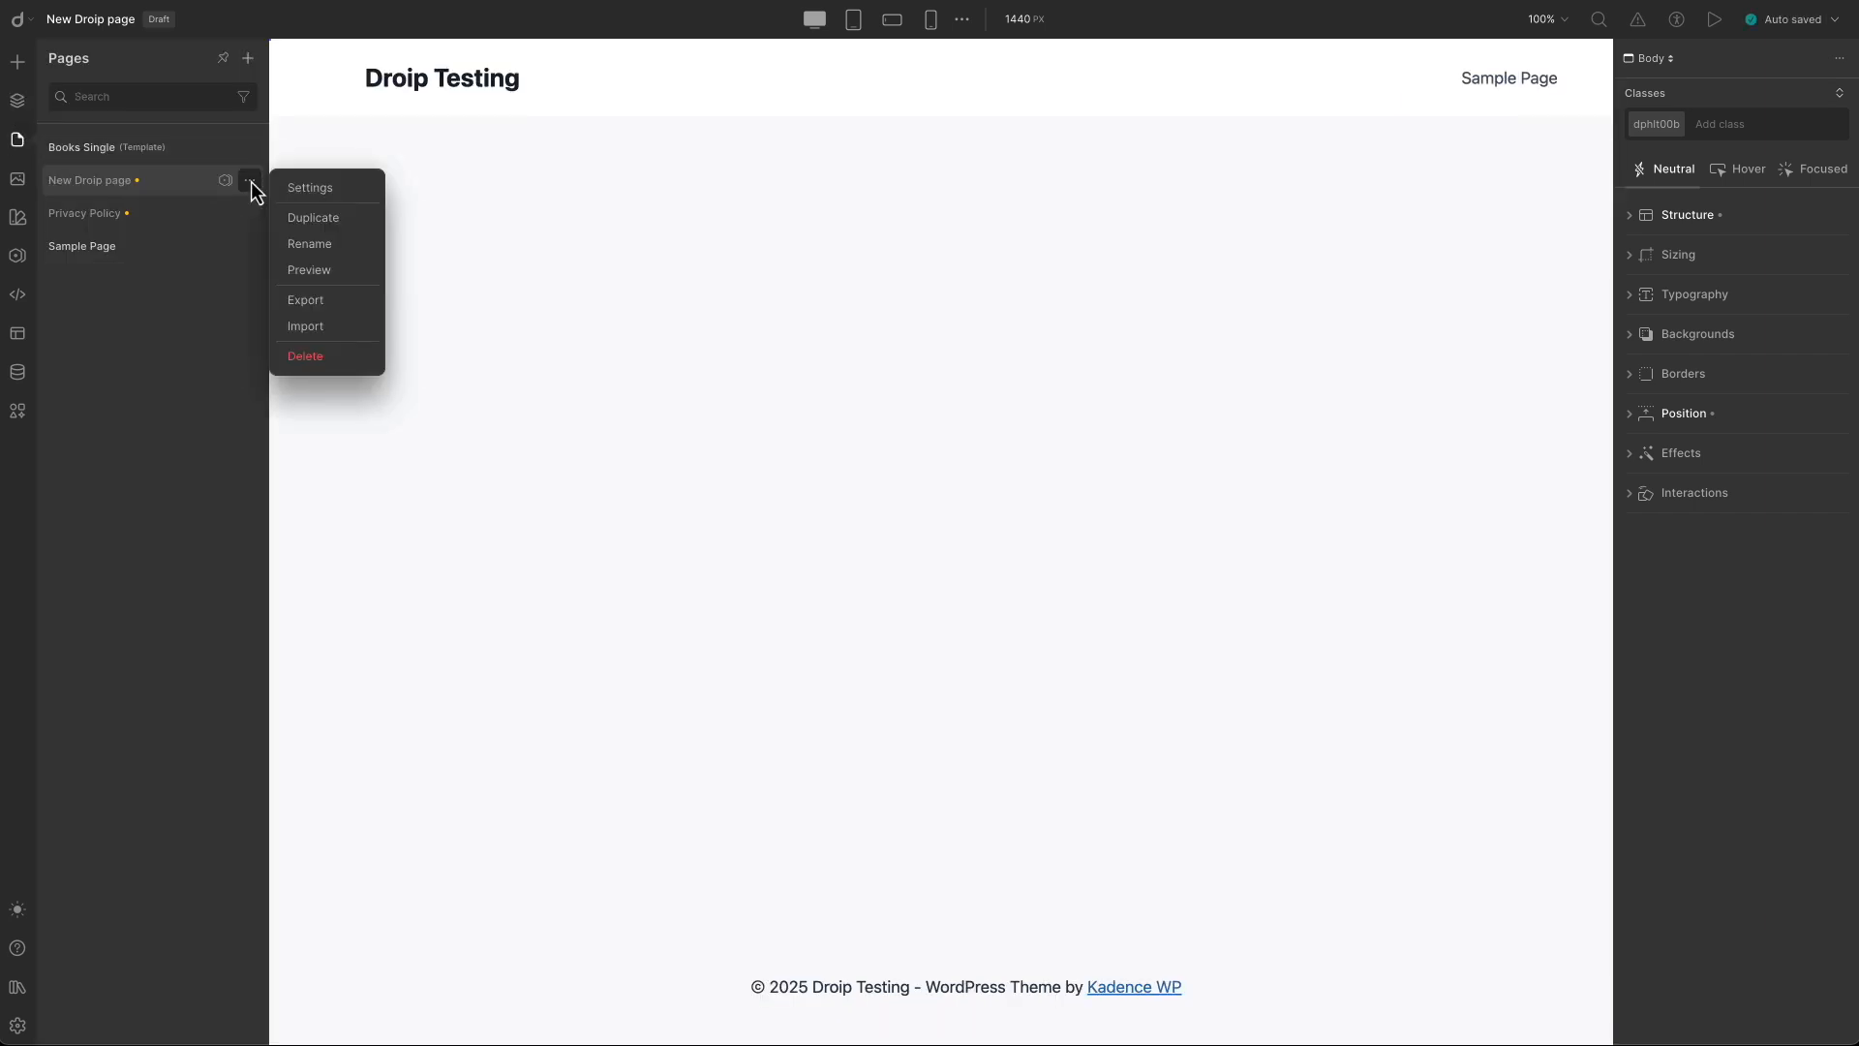
pyautogui.click(324, 254)
pyautogui.write('B')
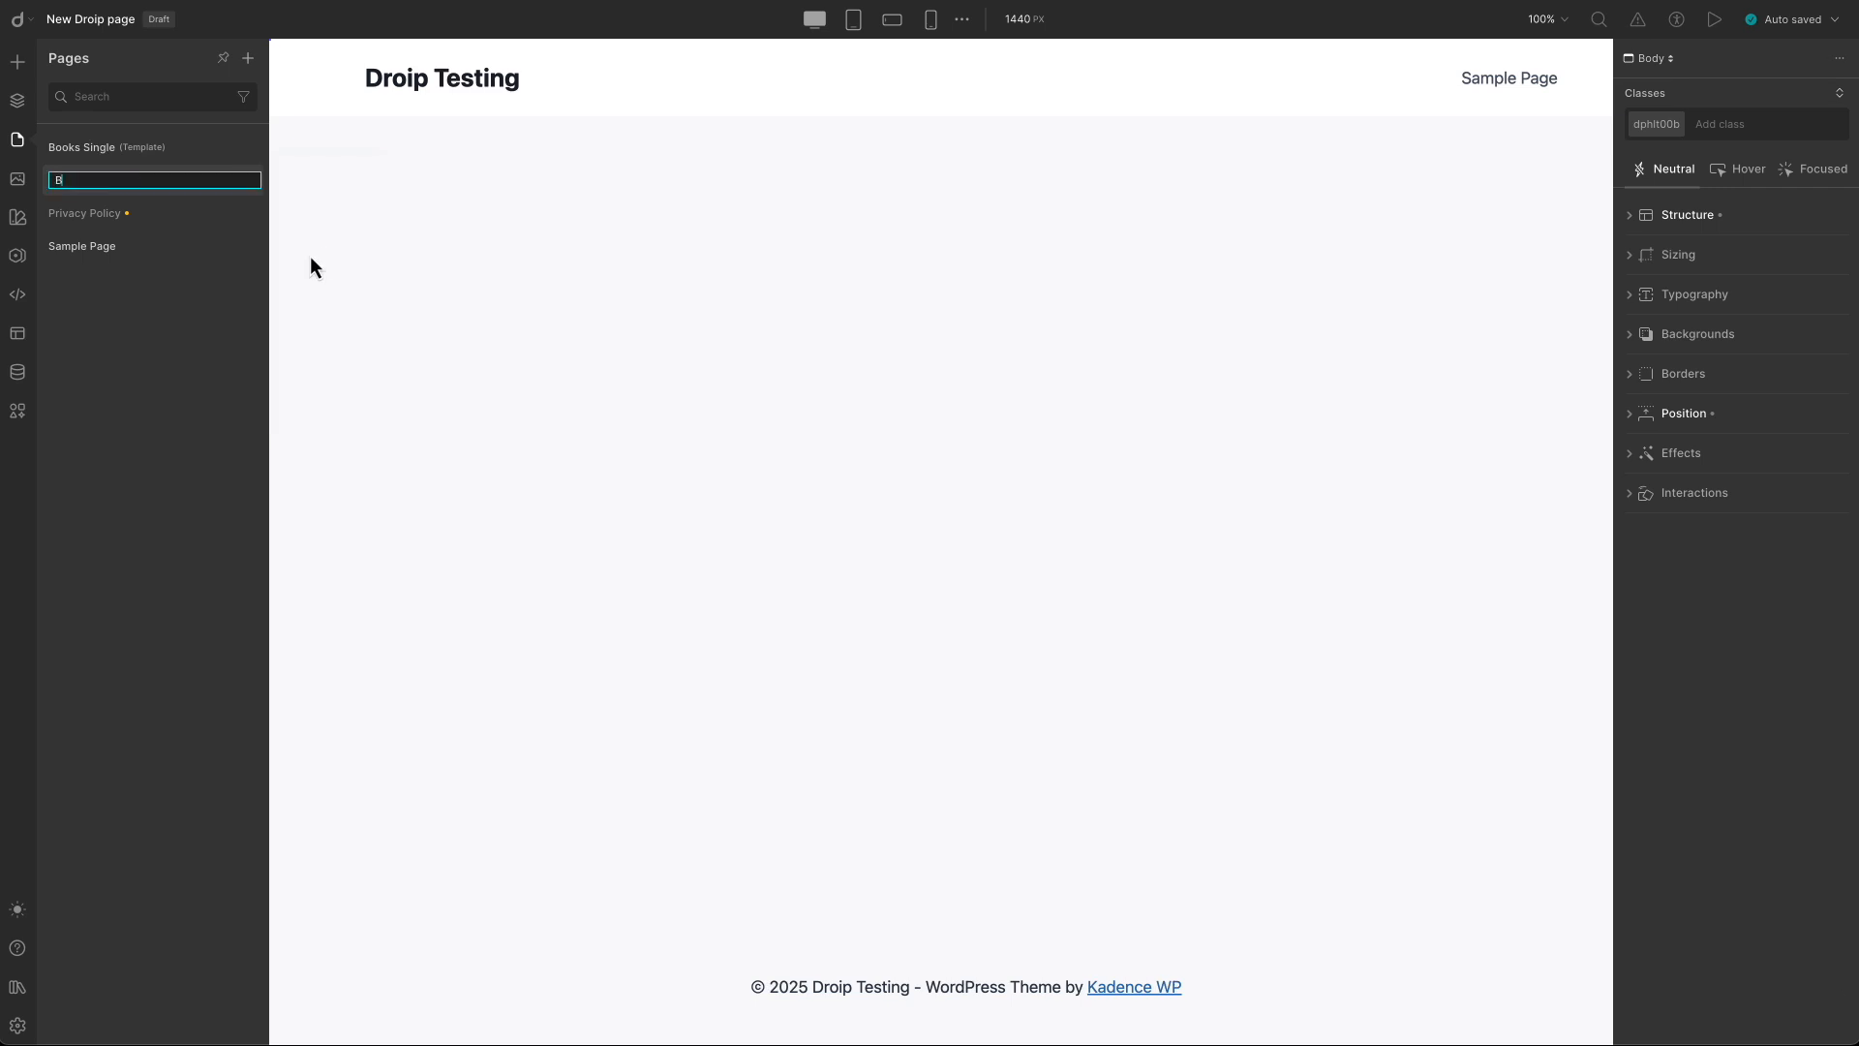
pyautogui.write('ook Reviews')
pyautogui.press('Return')
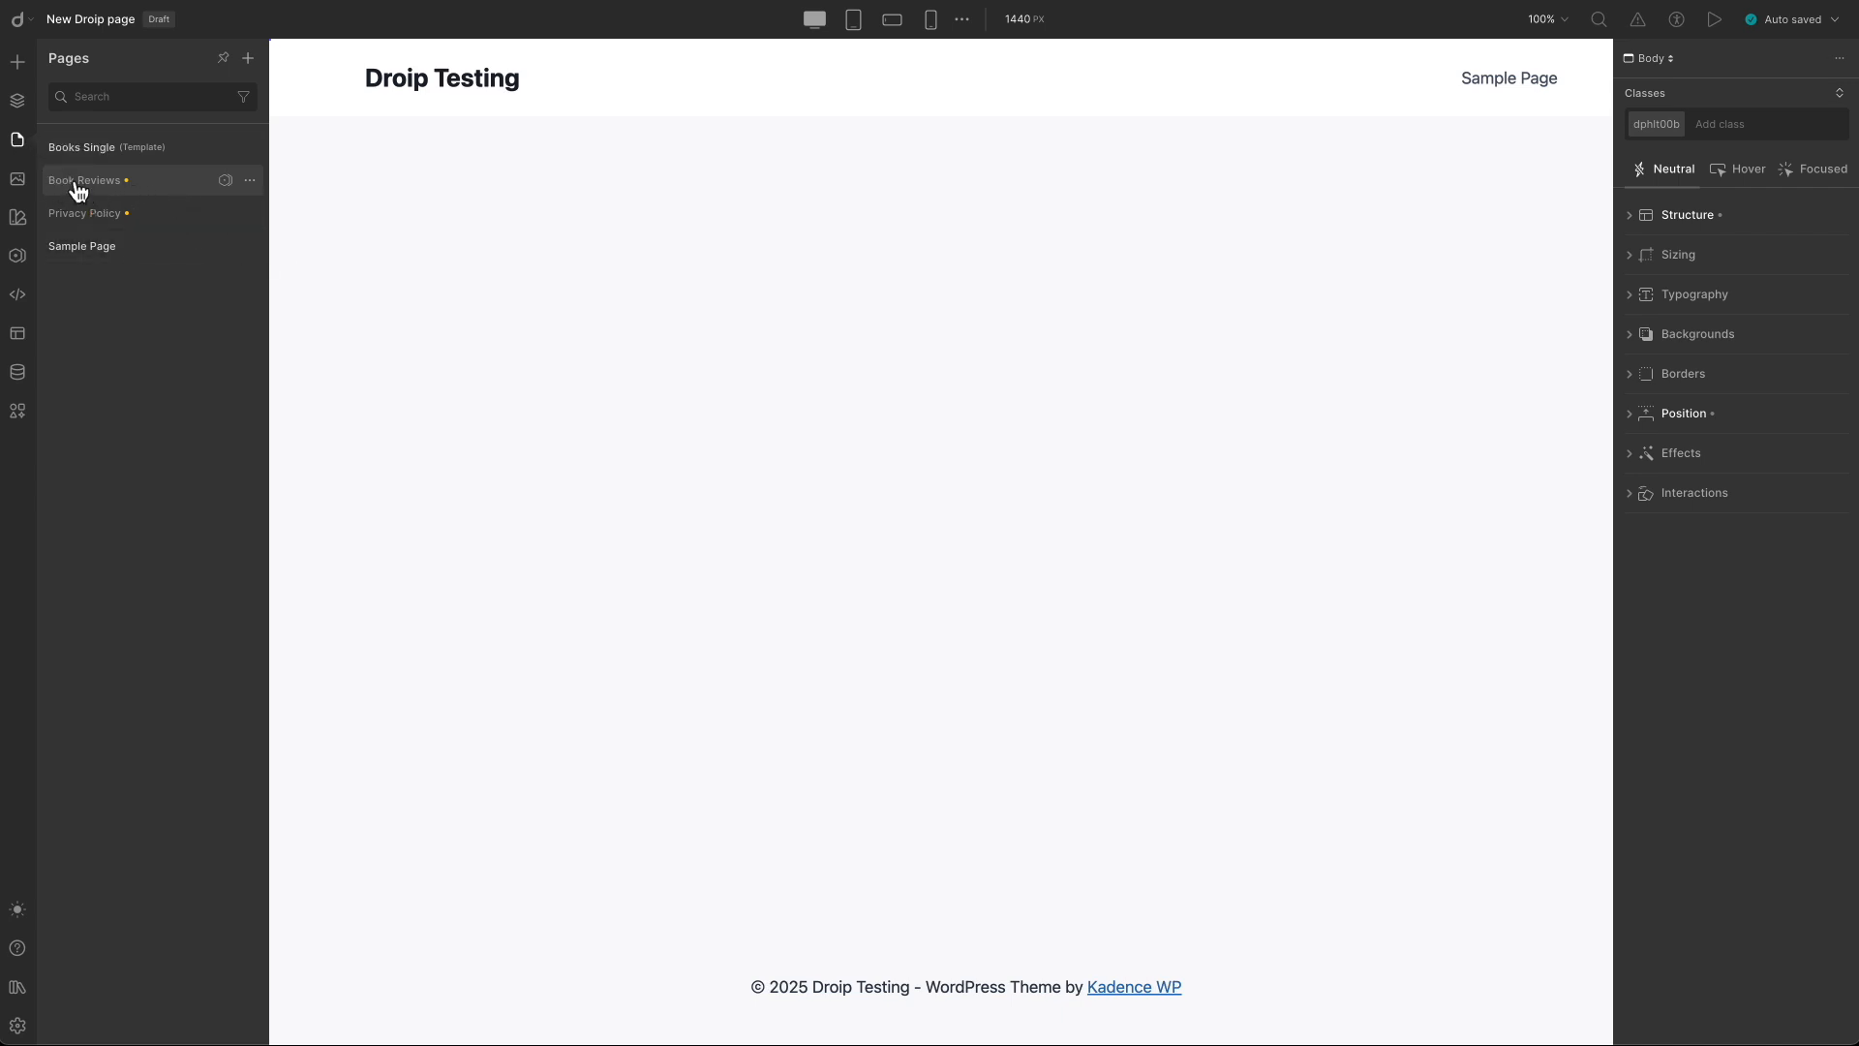
pyautogui.click(78, 0)
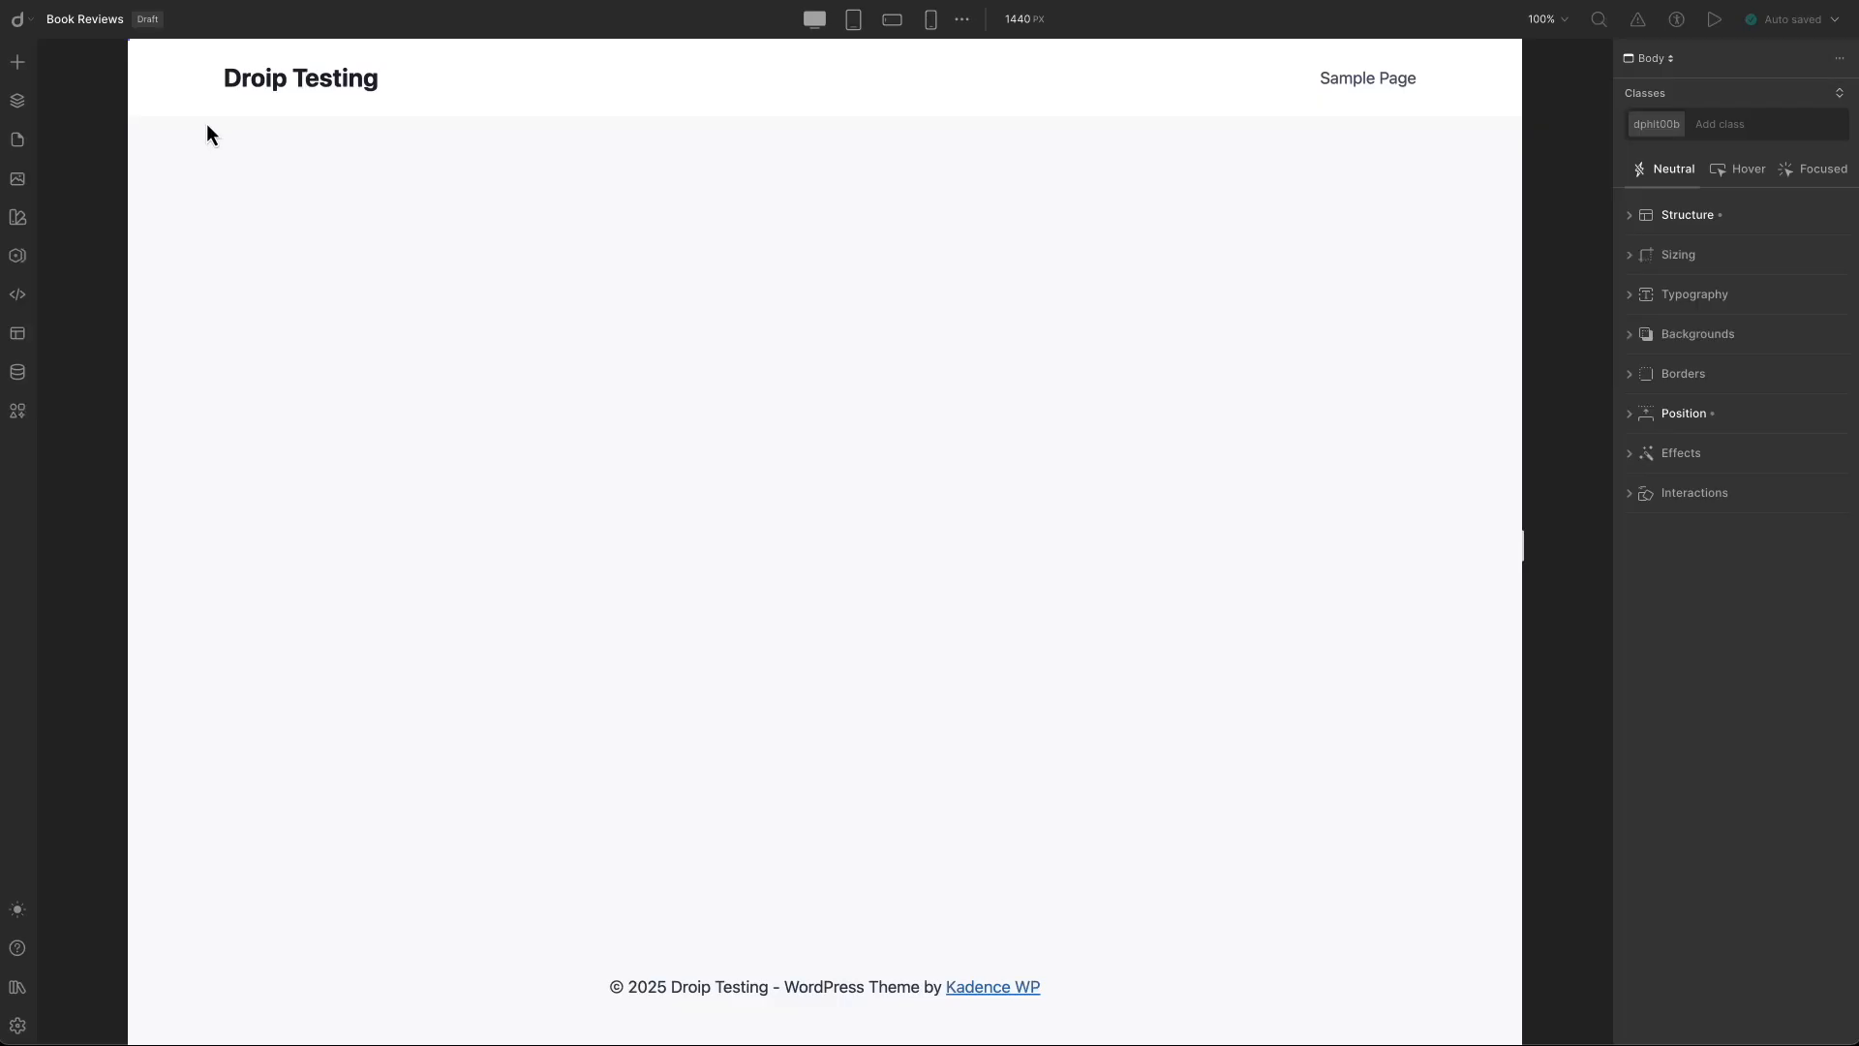
pyautogui.click(85, 148)
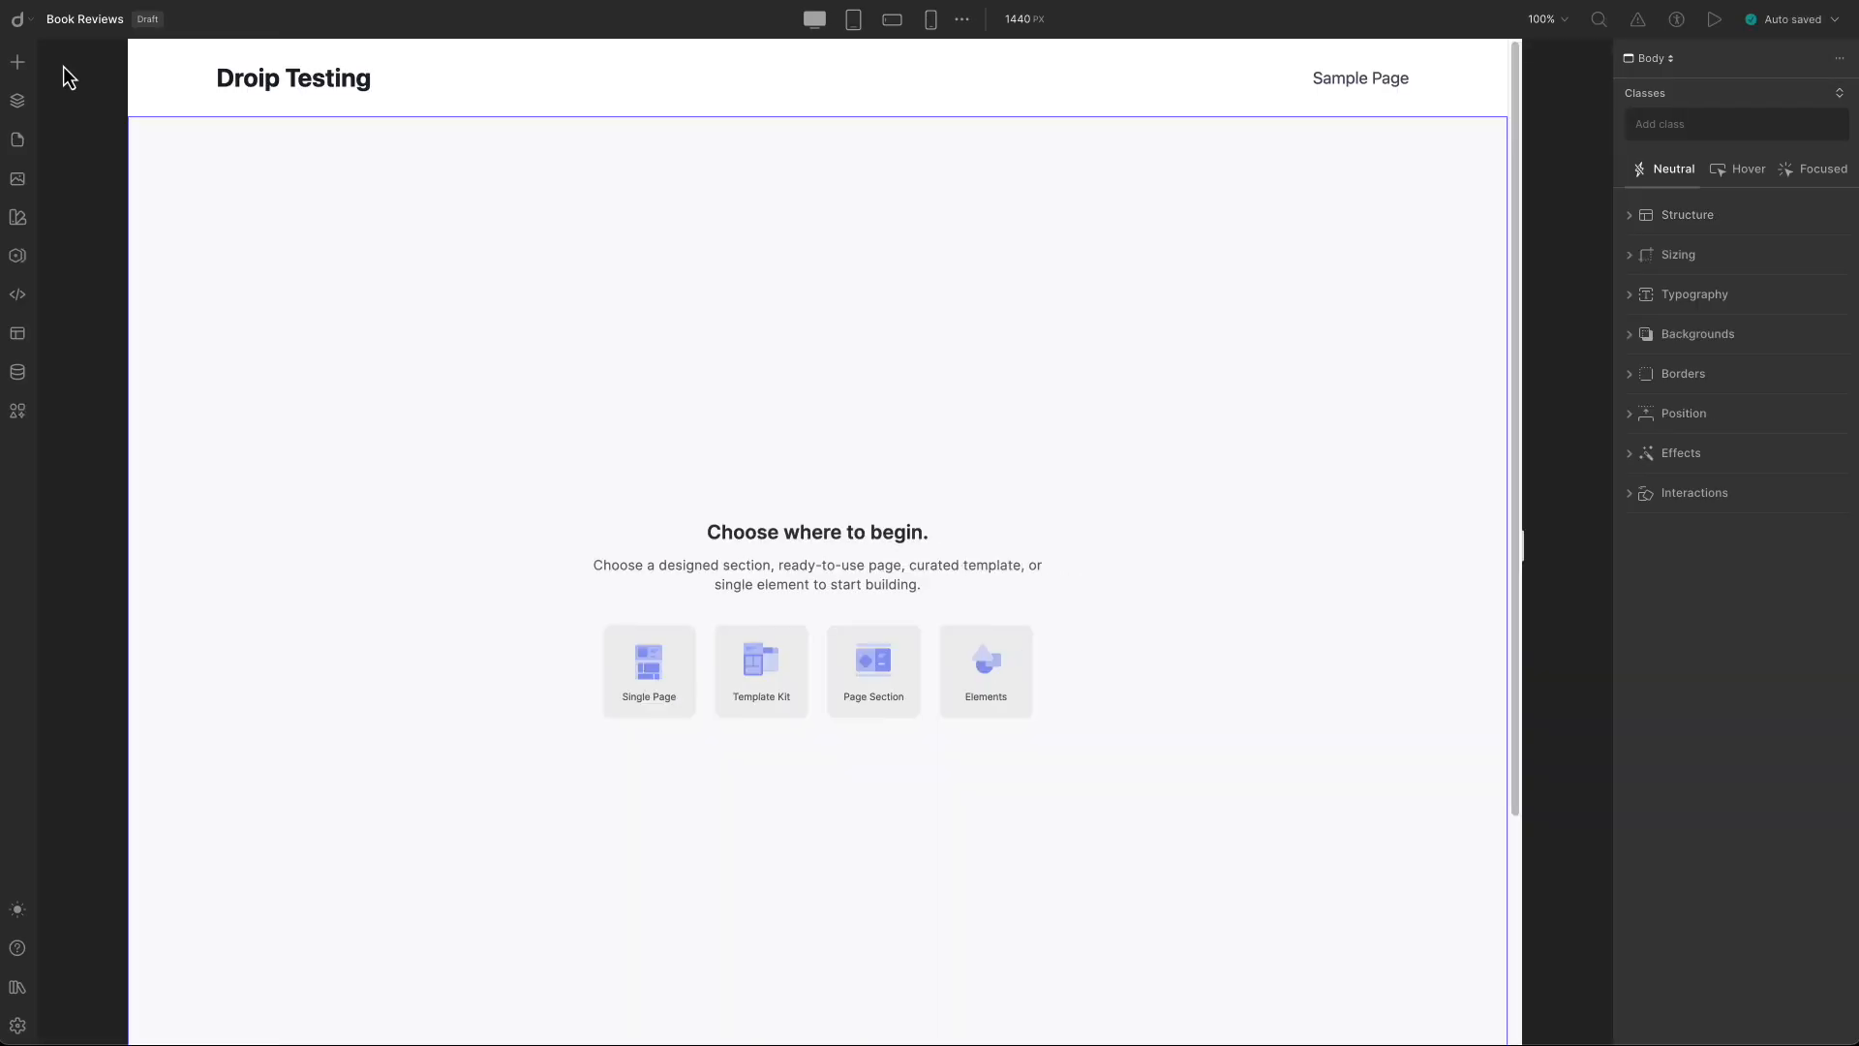
pyautogui.click(653, 675)
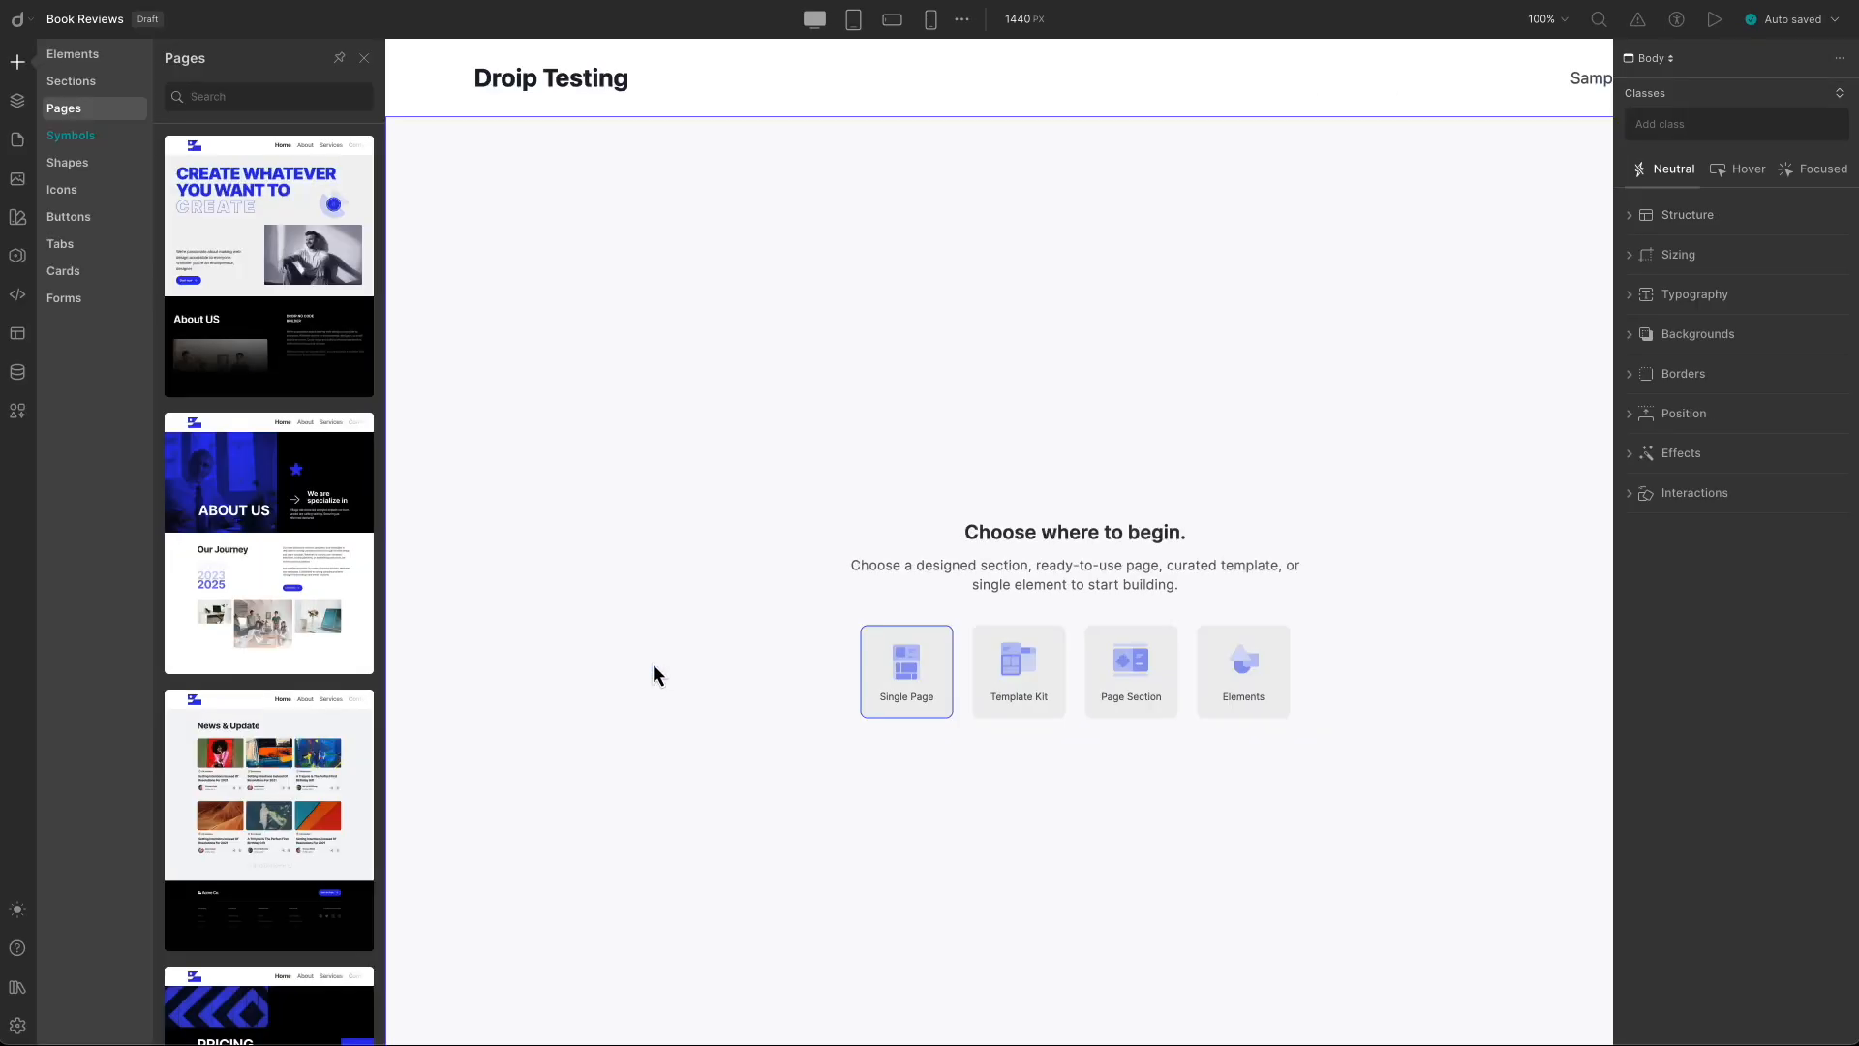
pyautogui.click(19, 63)
pyautogui.click(17, 100)
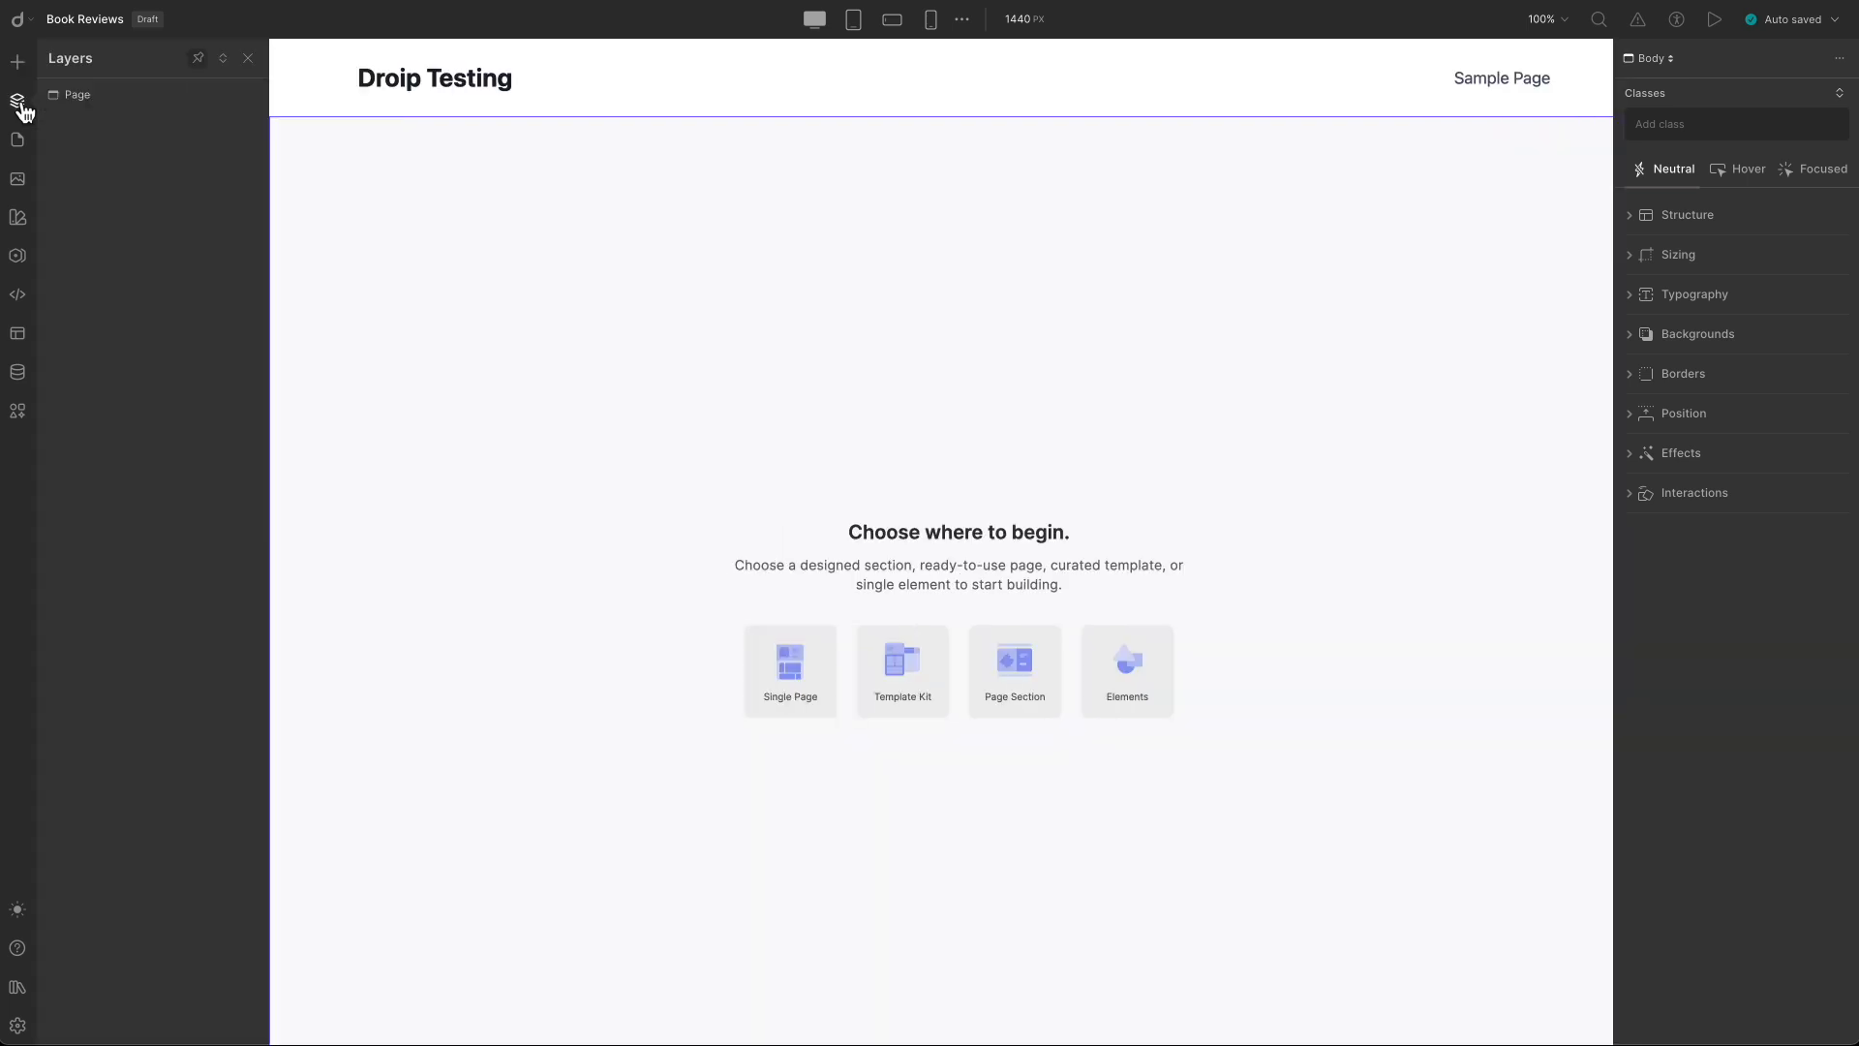
# Insert a Section element on the empty Book Reviews page and place a Container inside it.
pyautogui.click(15, 64)
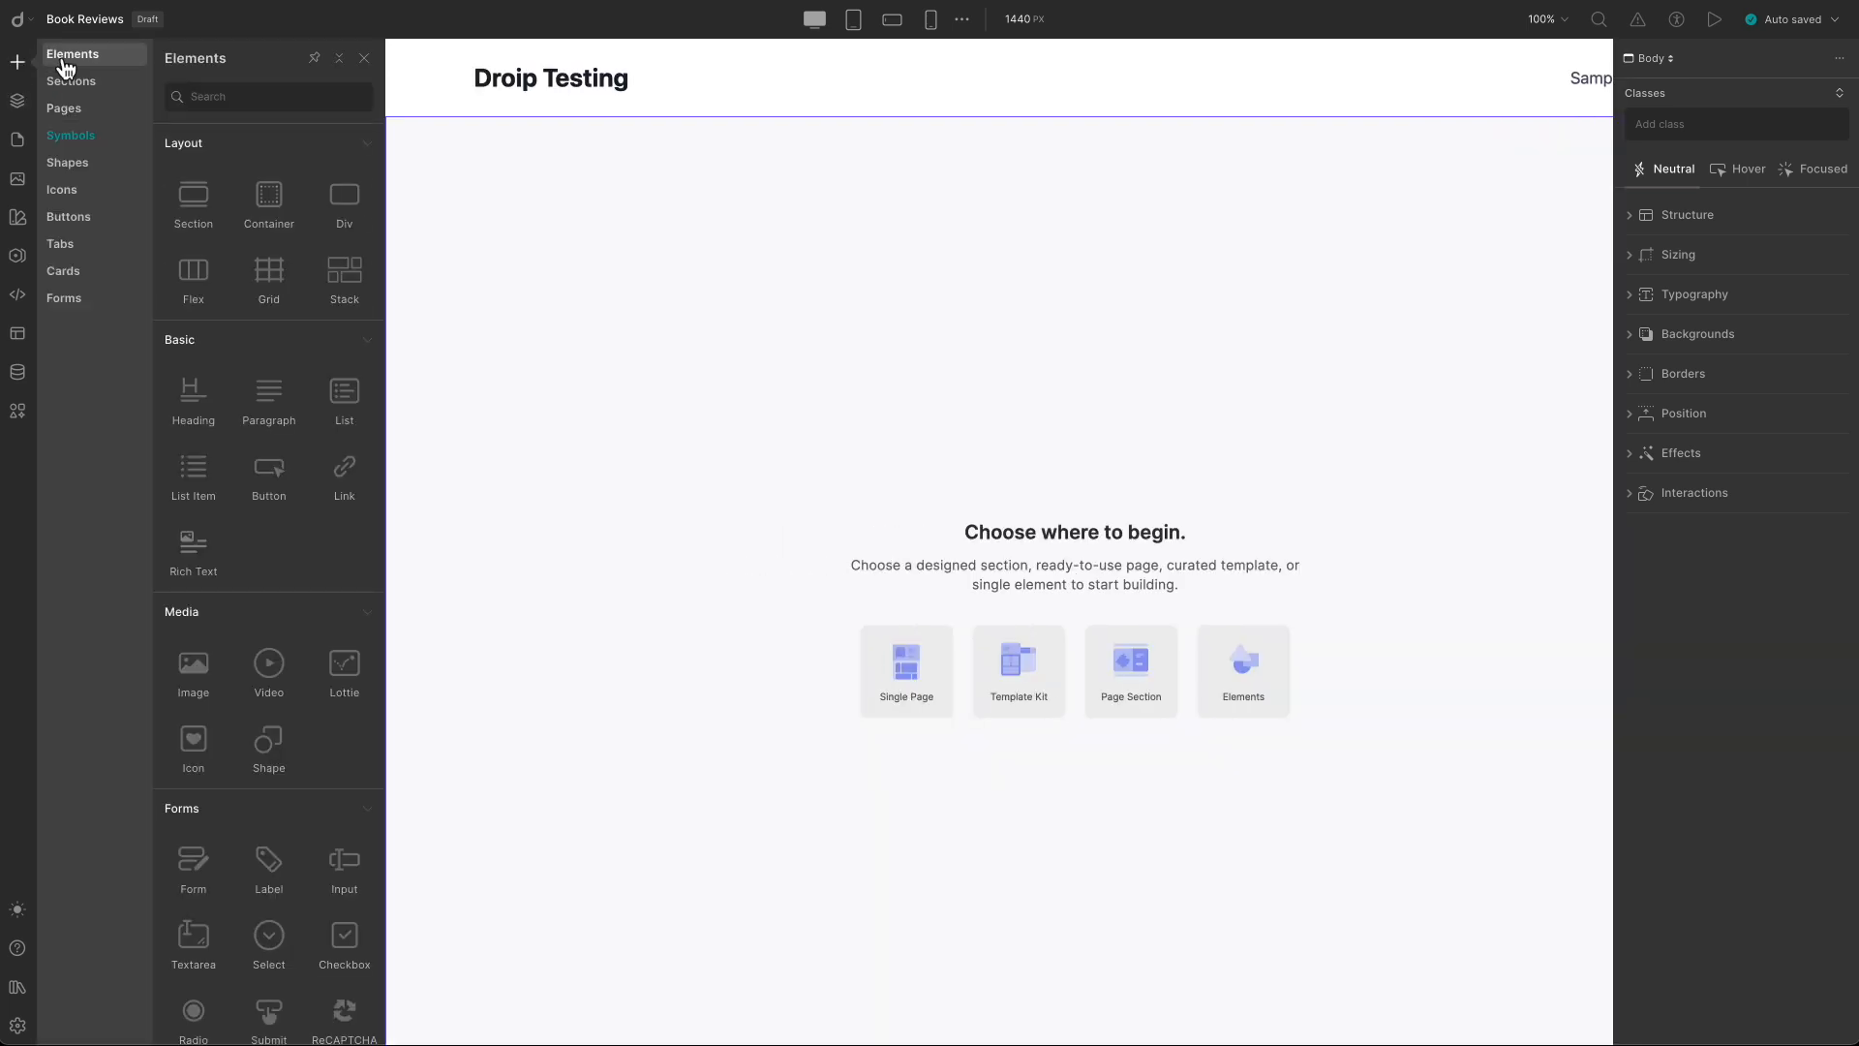
pyautogui.click(207, 217)
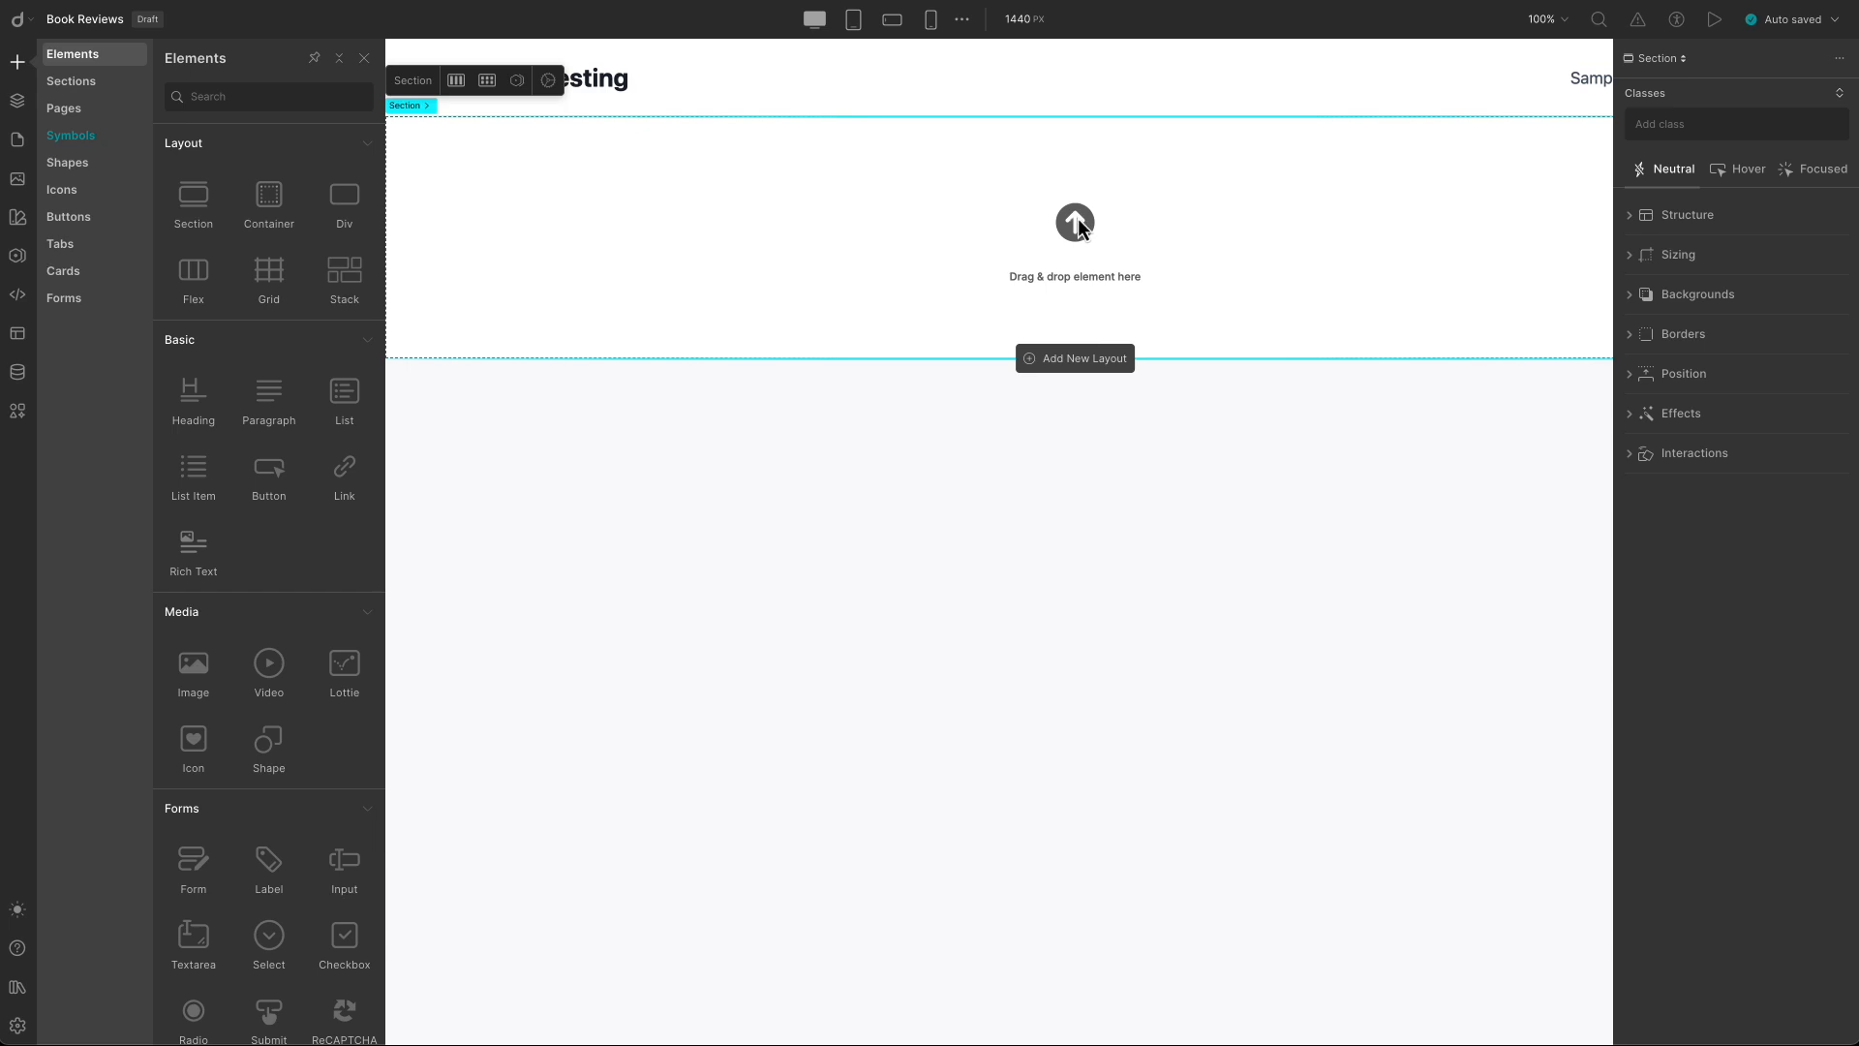
pyautogui.click(279, 213)
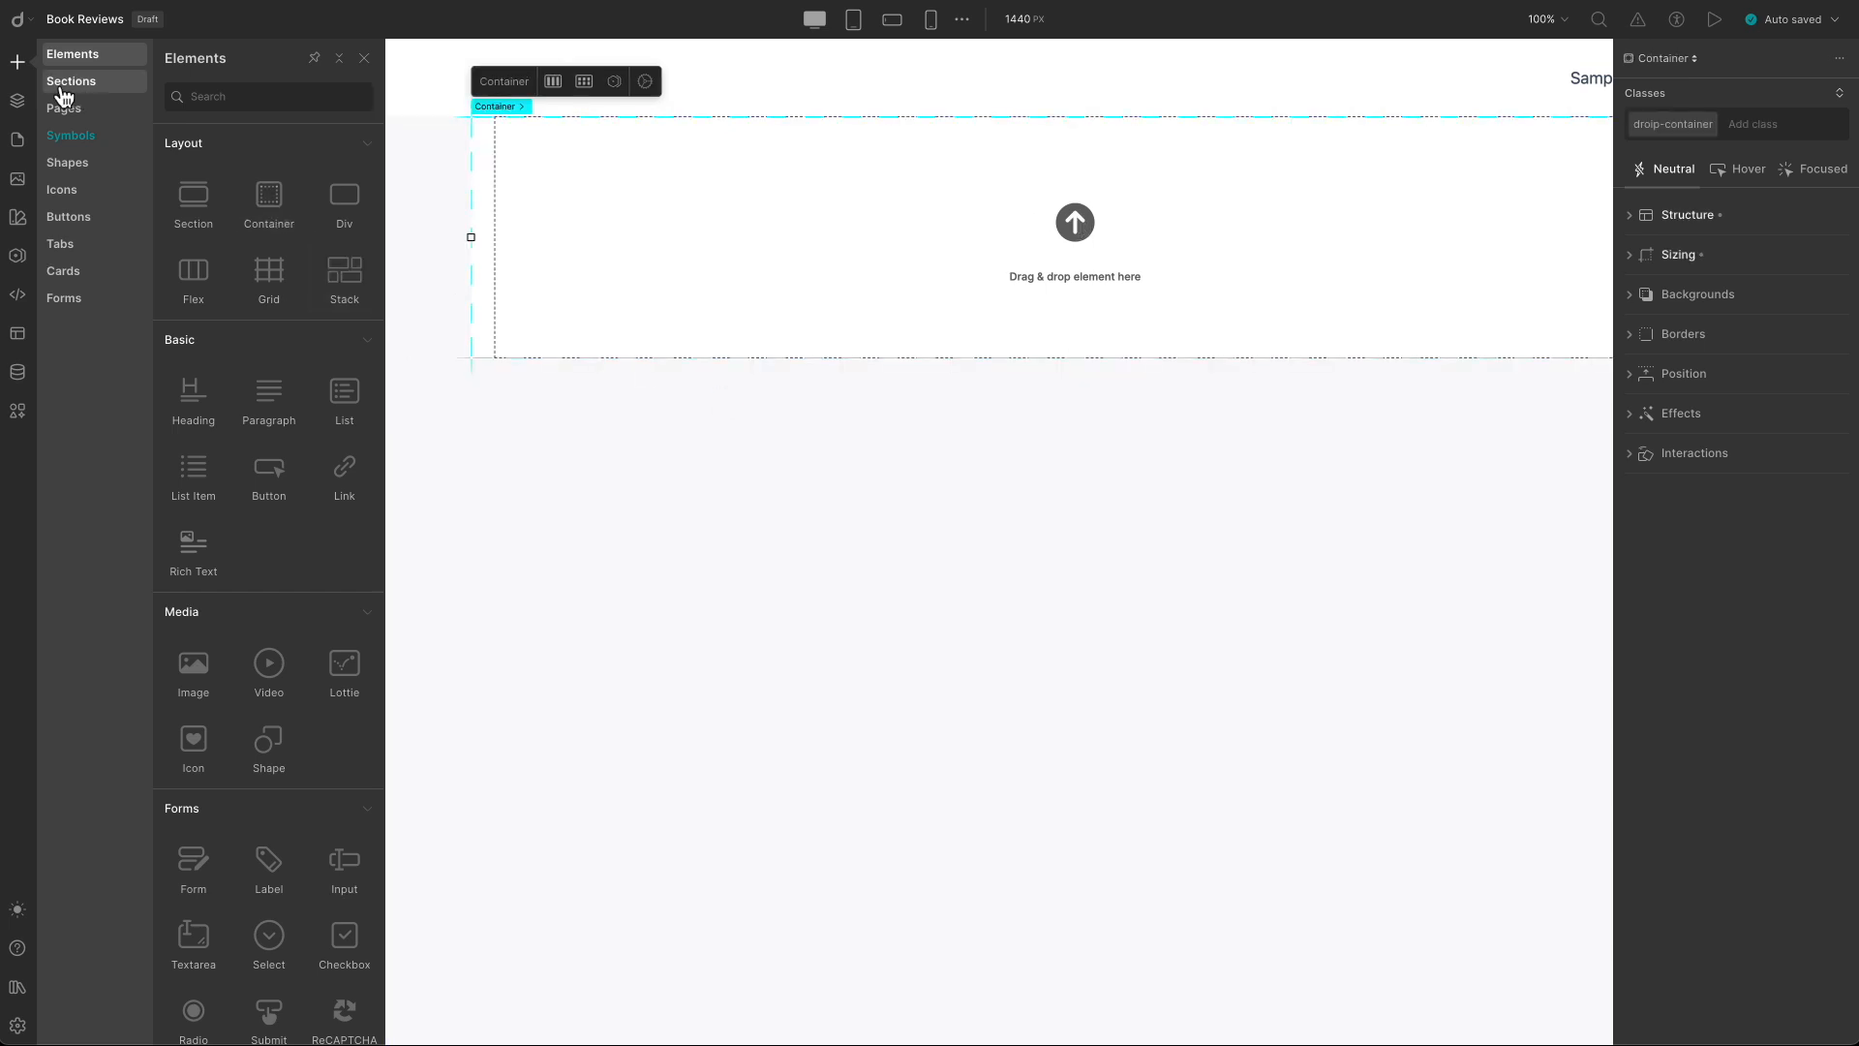
# Set the Section's top and bottom margins to 50 px.
pyautogui.click(18, 103)
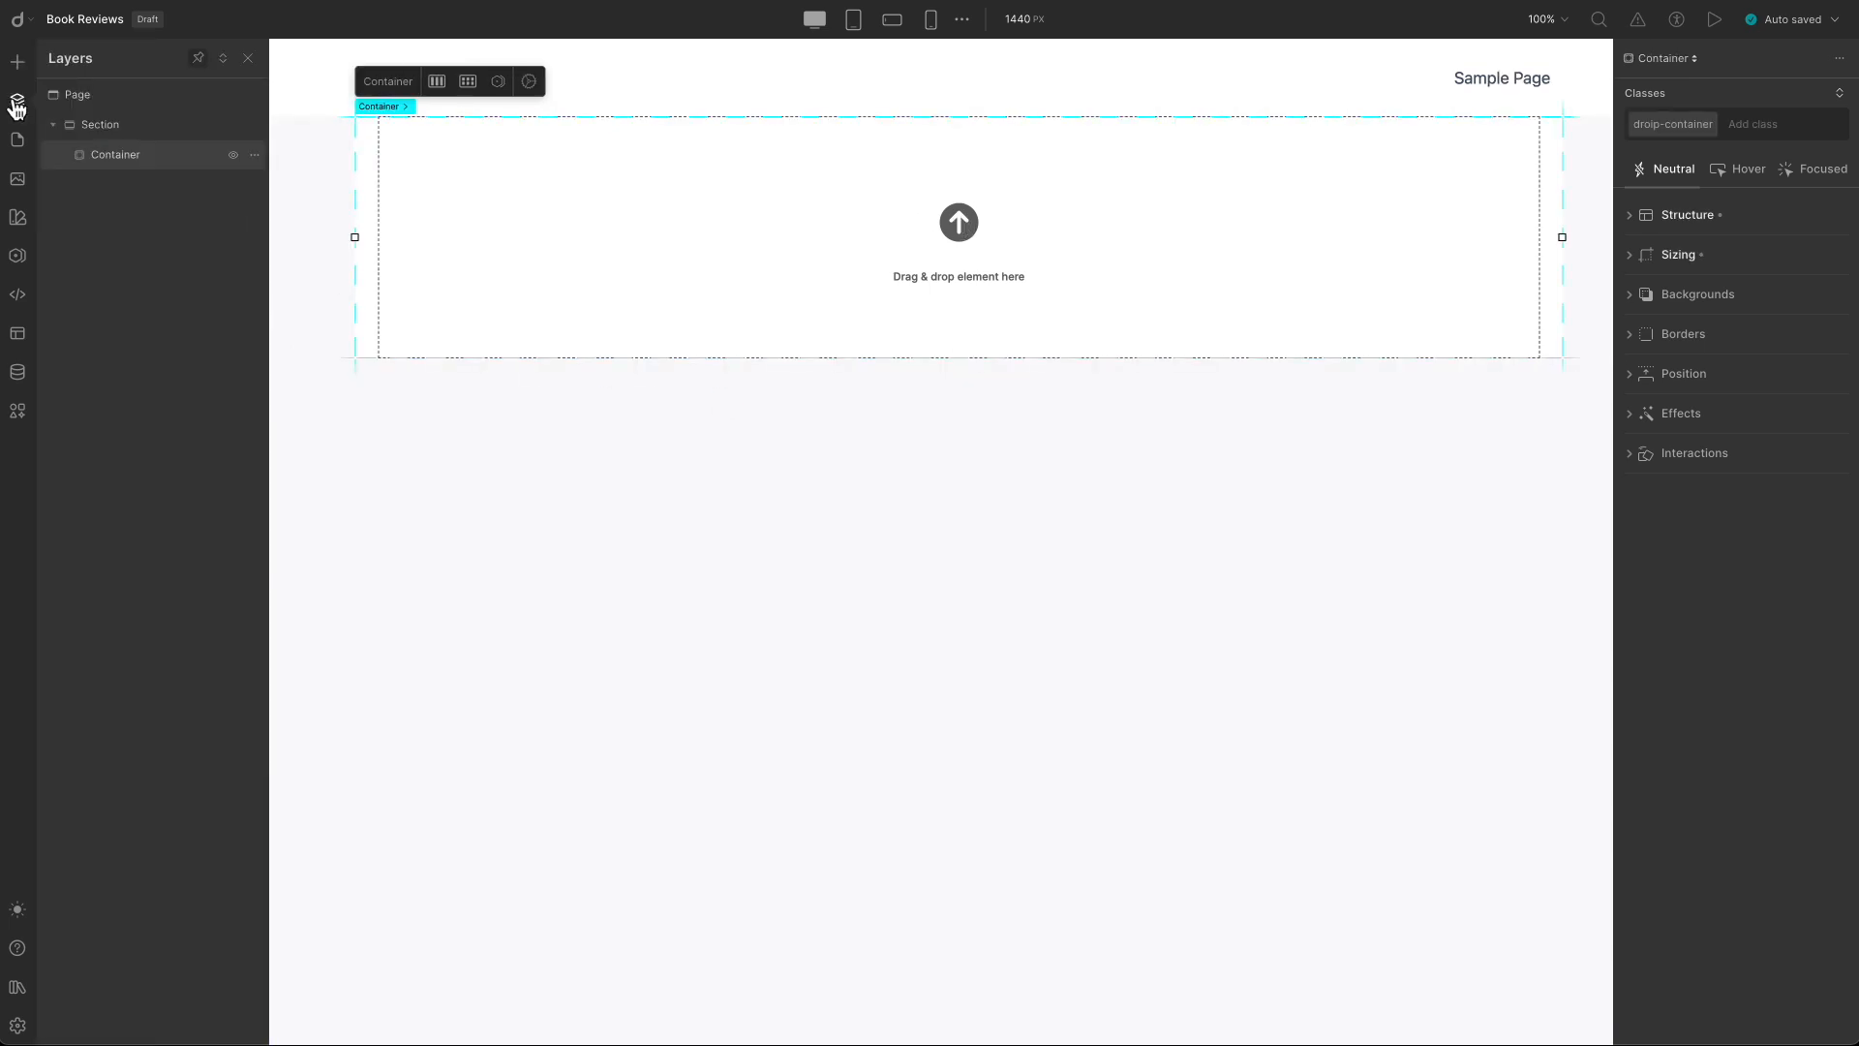
pyautogui.click(107, 124)
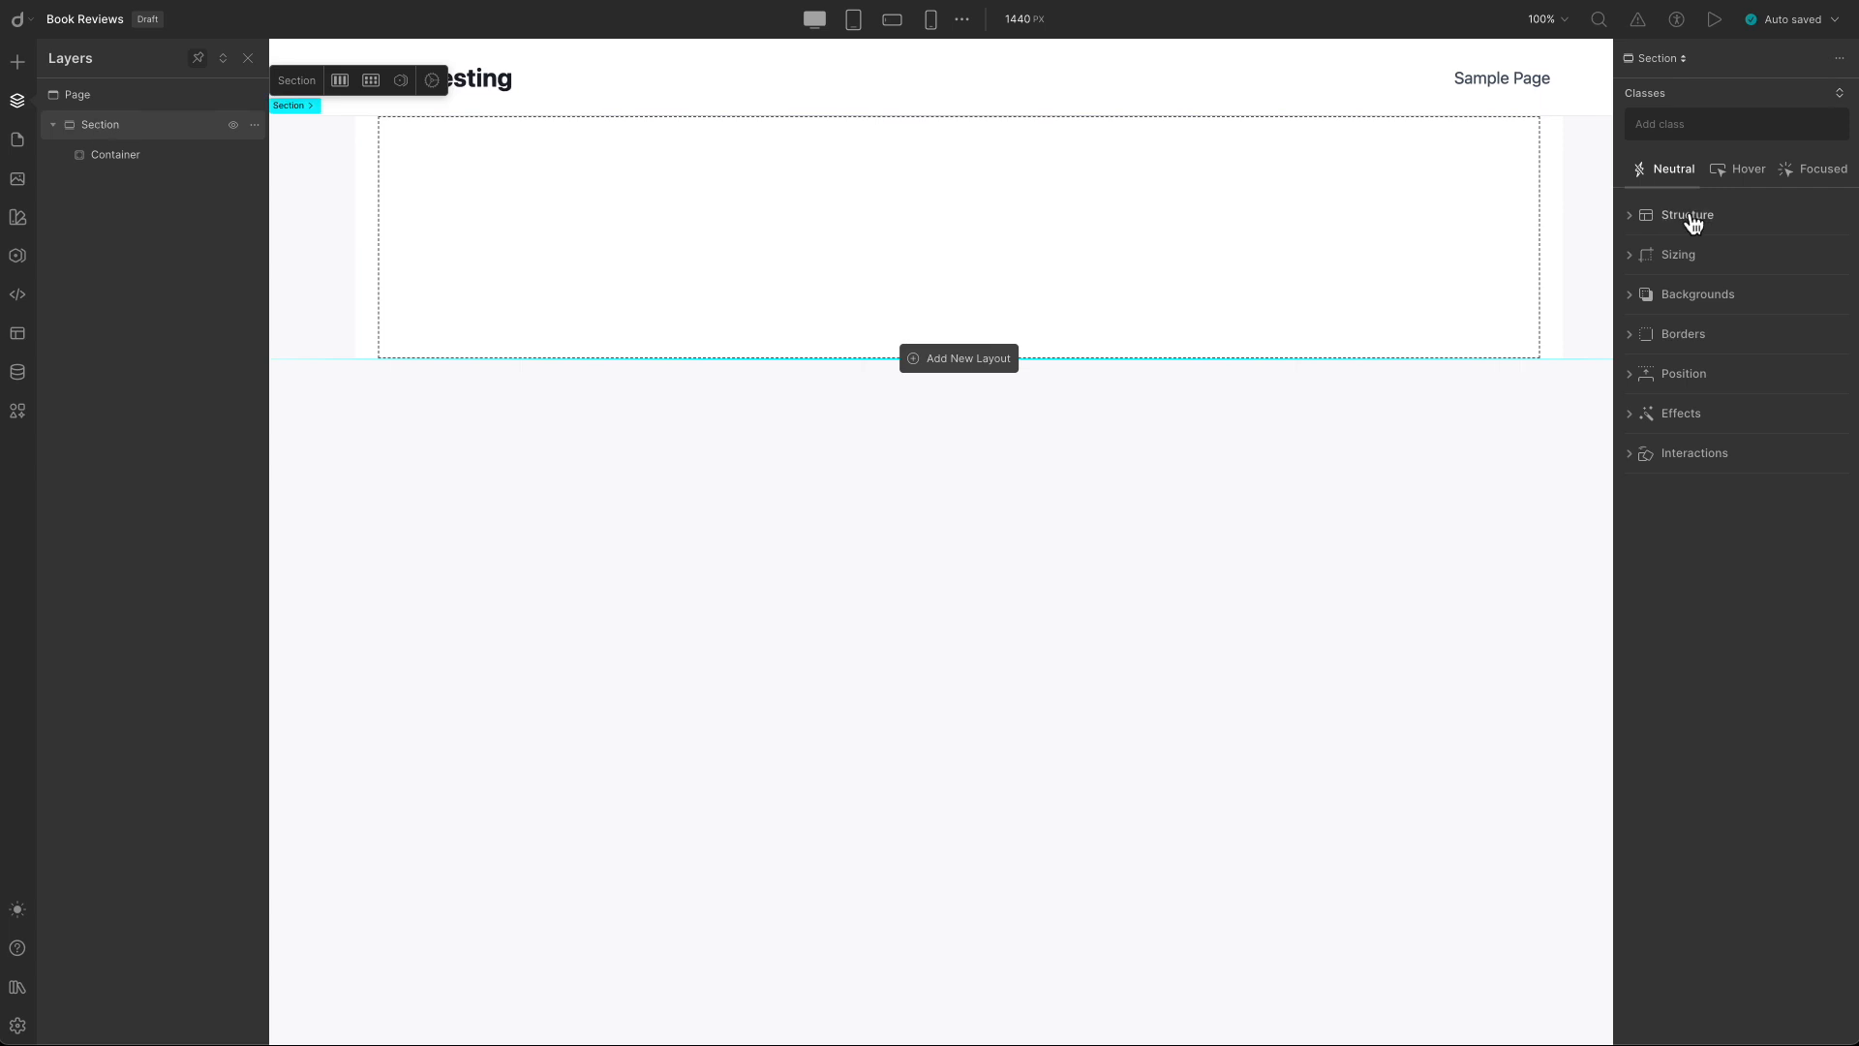
pyautogui.click(1687, 215)
pyautogui.click(1733, 302)
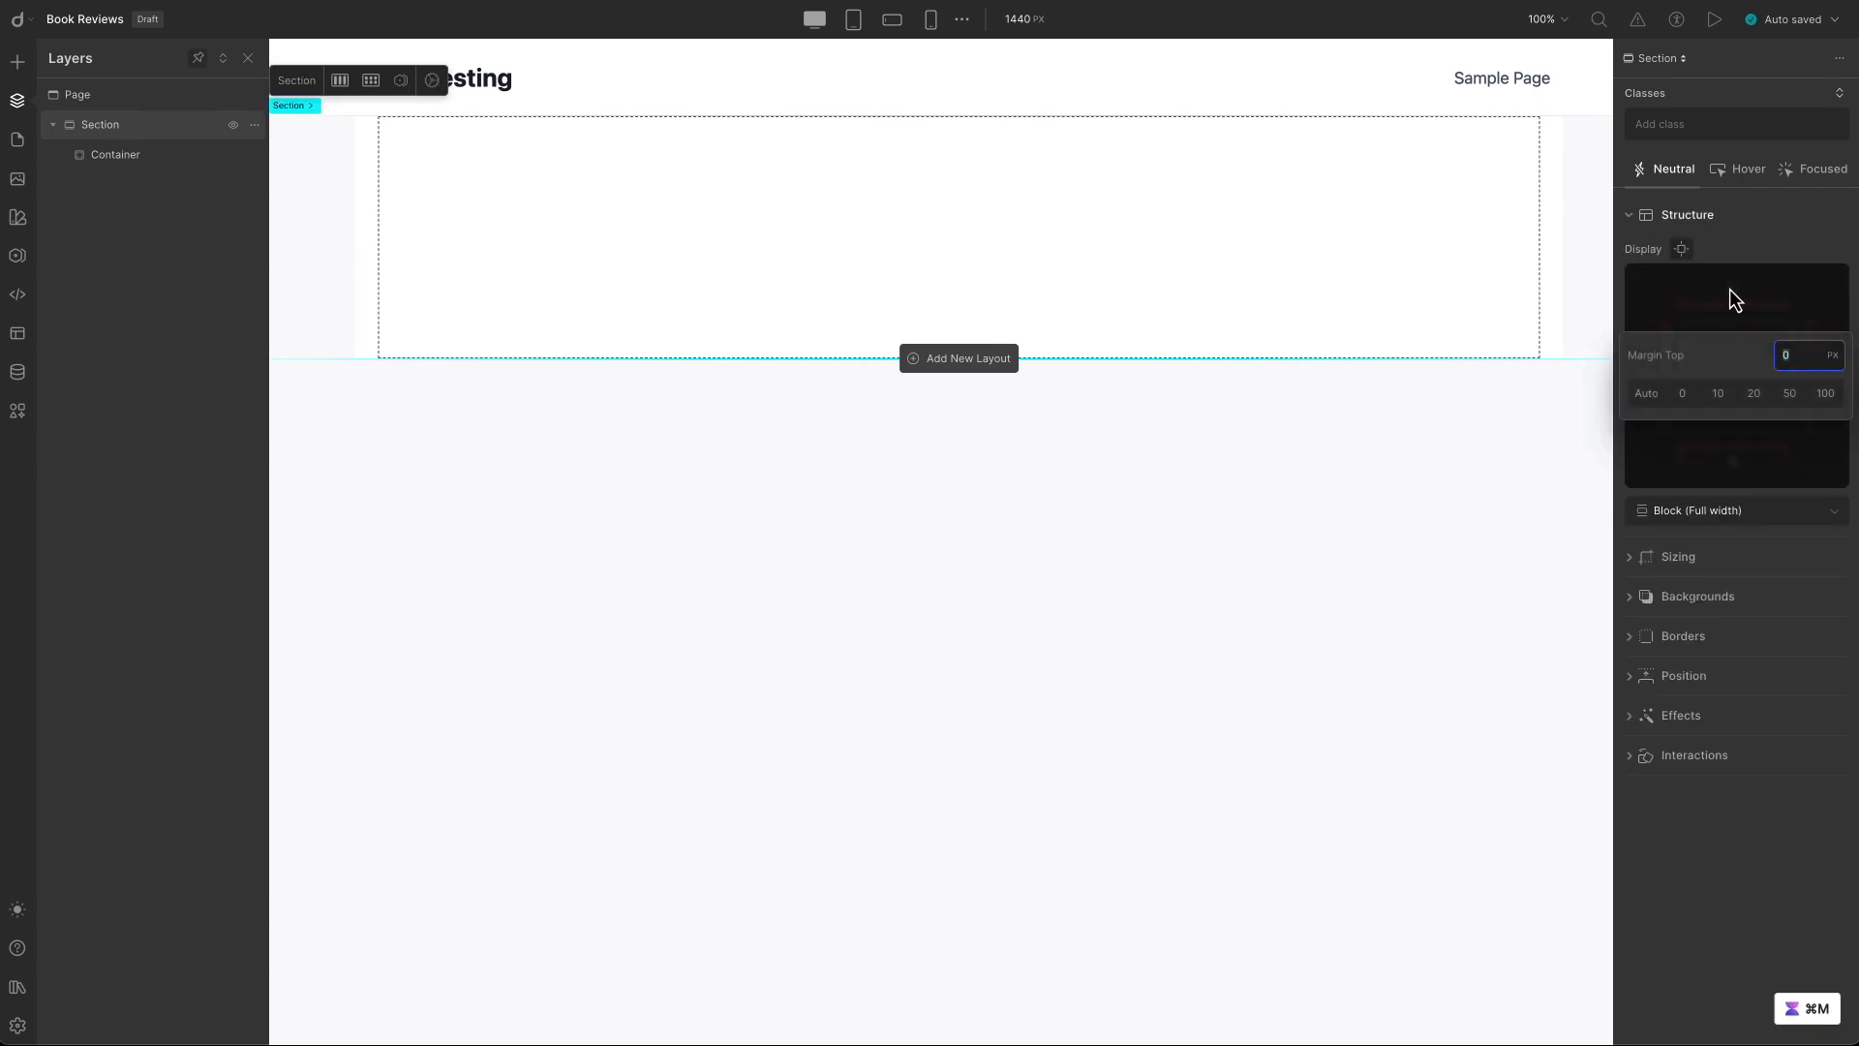
pyautogui.click(1789, 393)
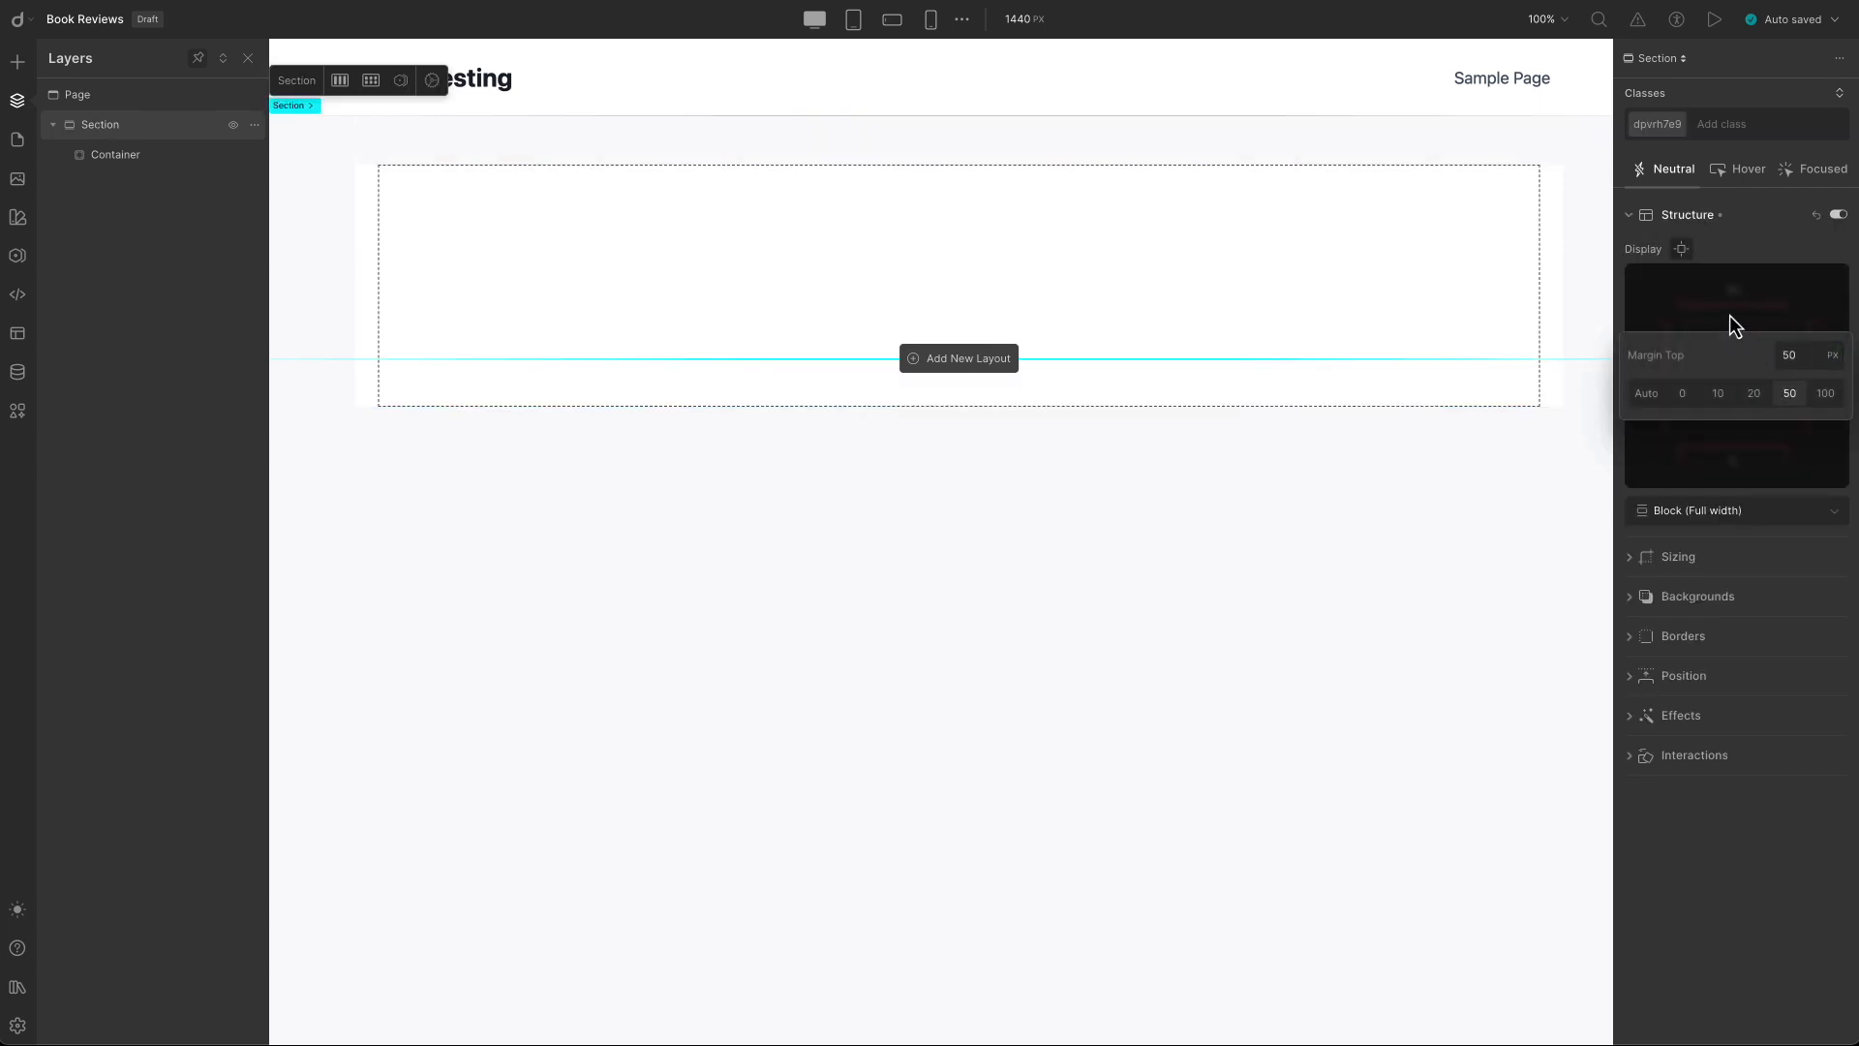
pyautogui.click(1746, 466)
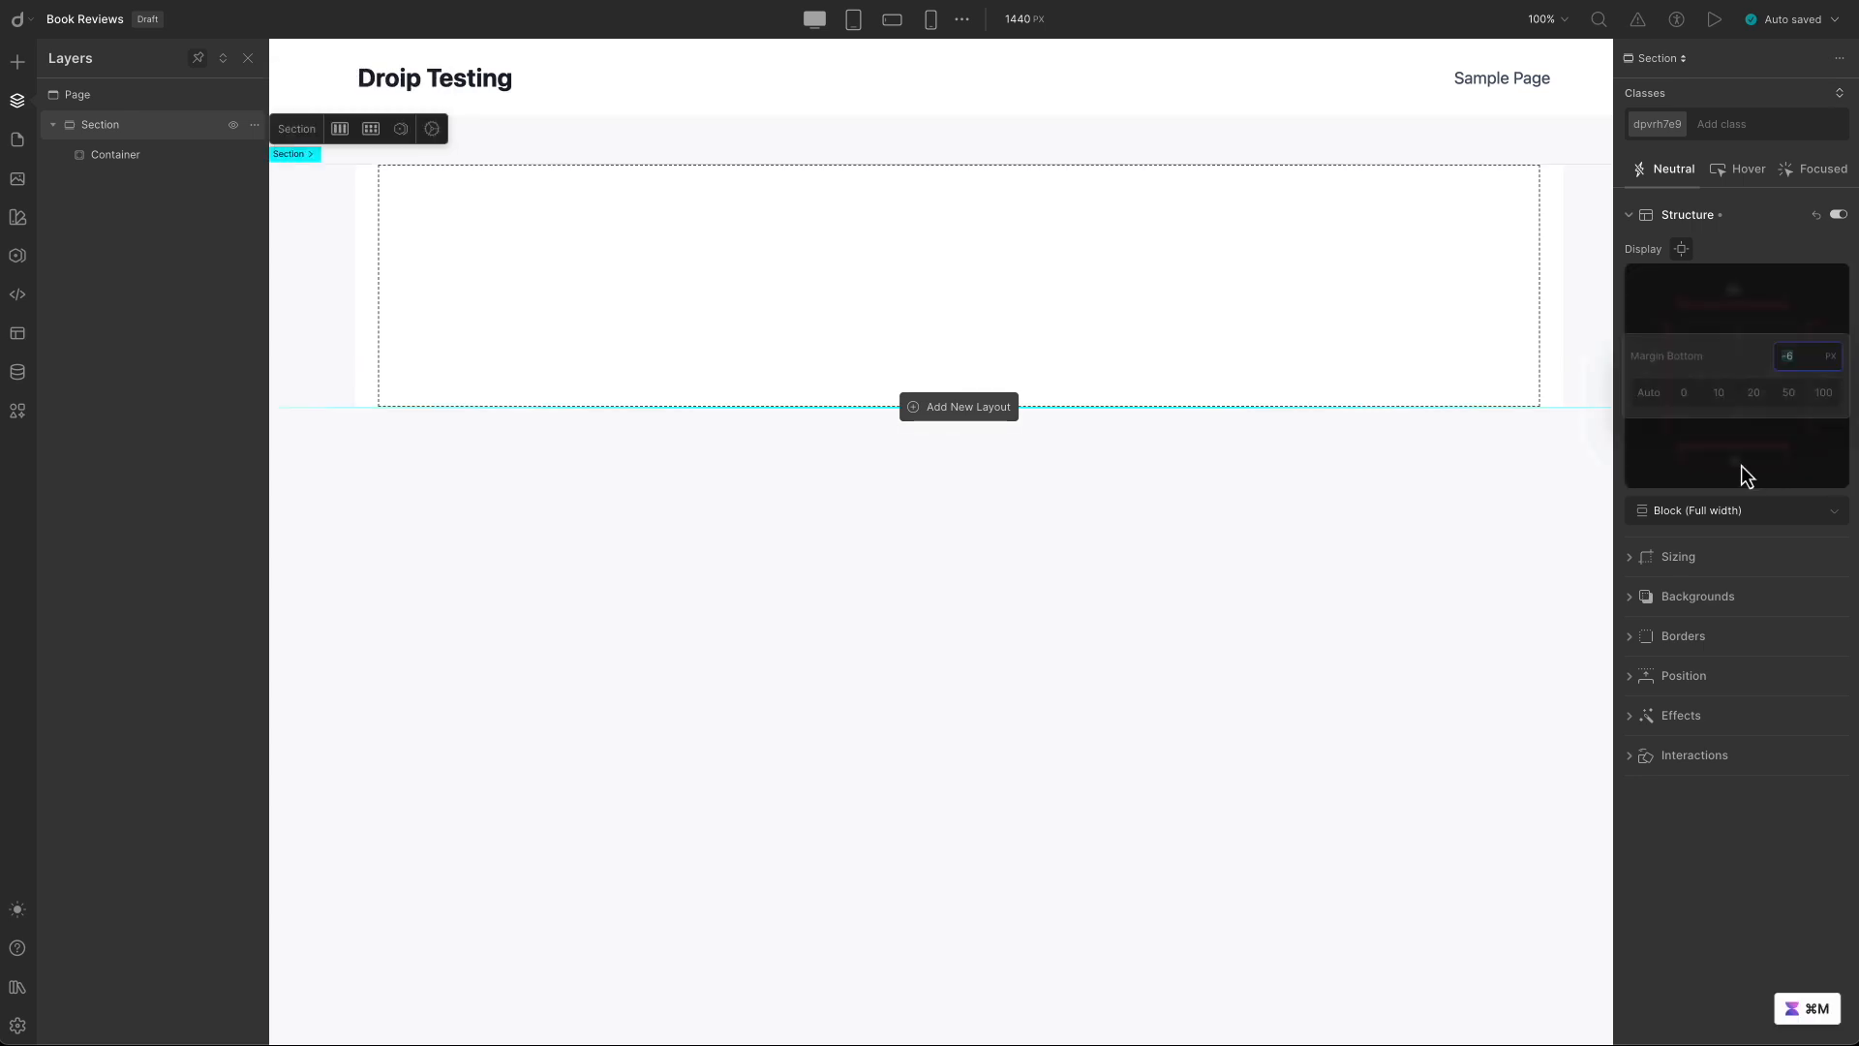
pyautogui.click(1790, 394)
# Set the Section's left and right margins to Auto.
pyautogui.click(1648, 379)
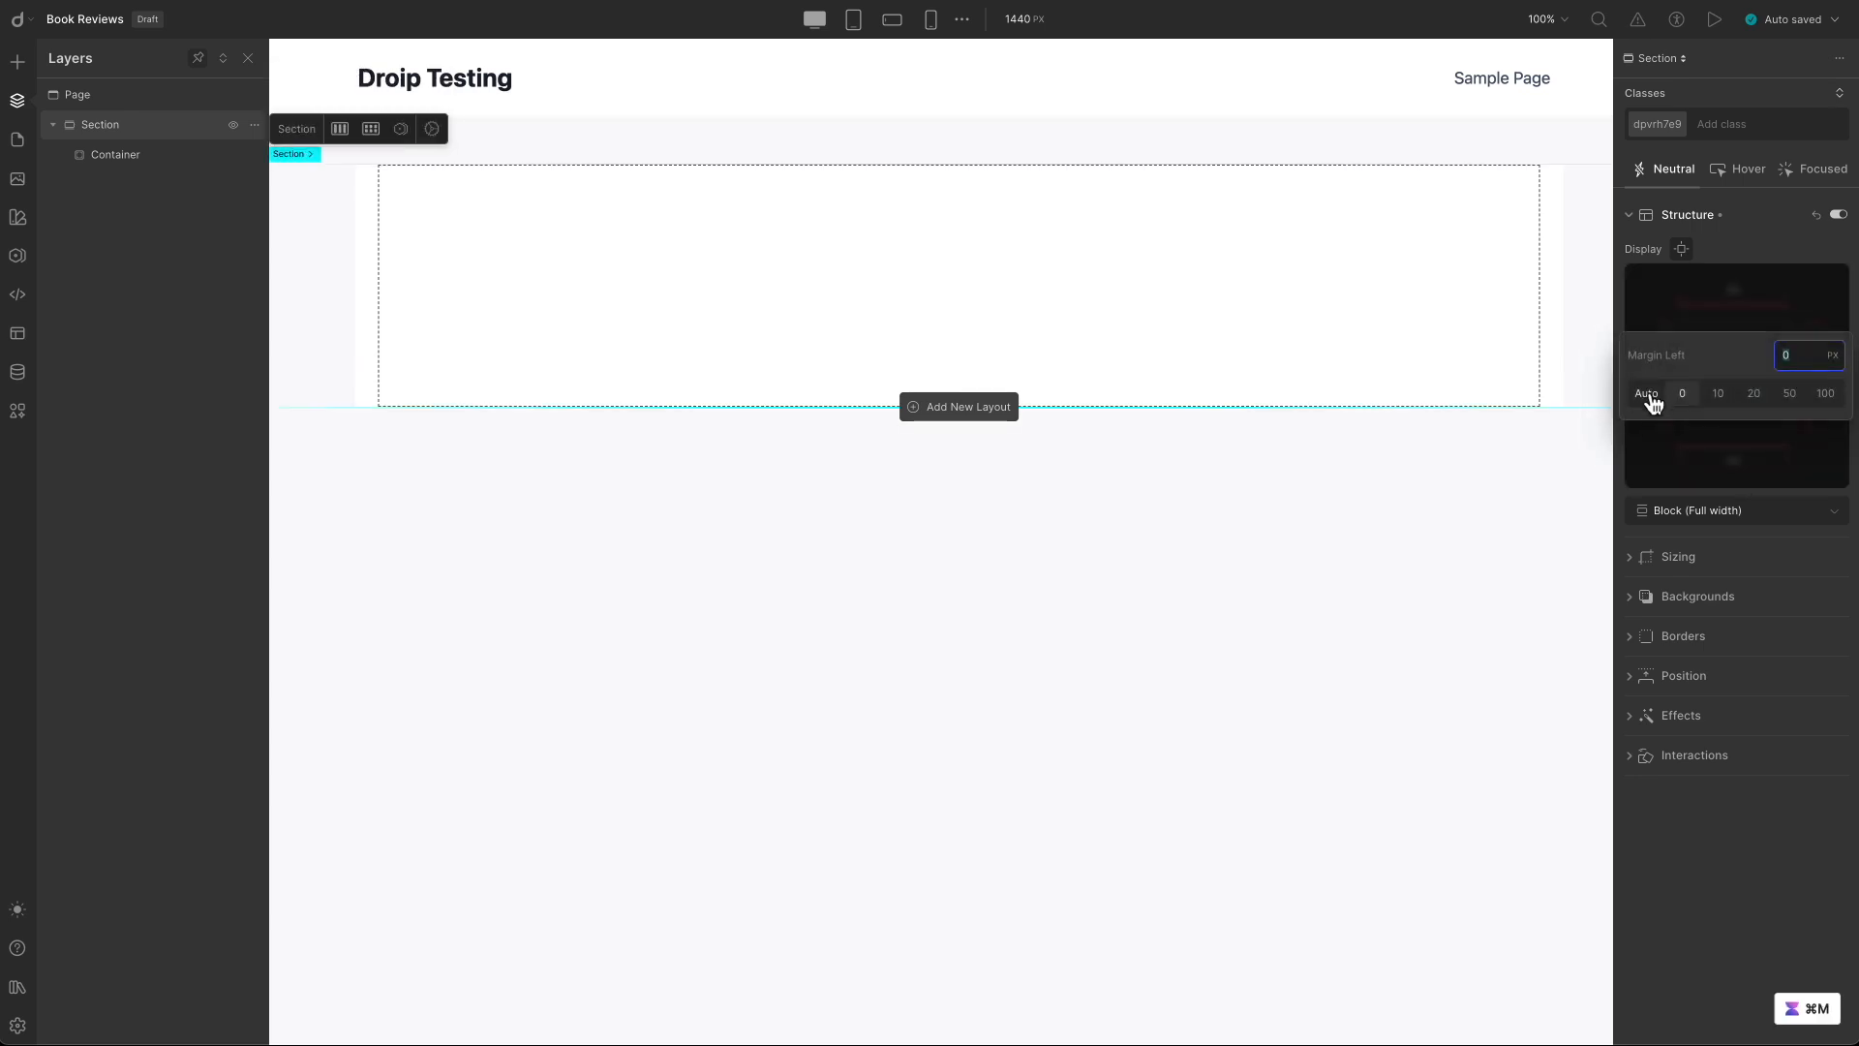
pyautogui.click(1646, 394)
pyautogui.click(1731, 329)
pyautogui.click(1830, 378)
pyautogui.click(1646, 394)
pyautogui.click(1673, 311)
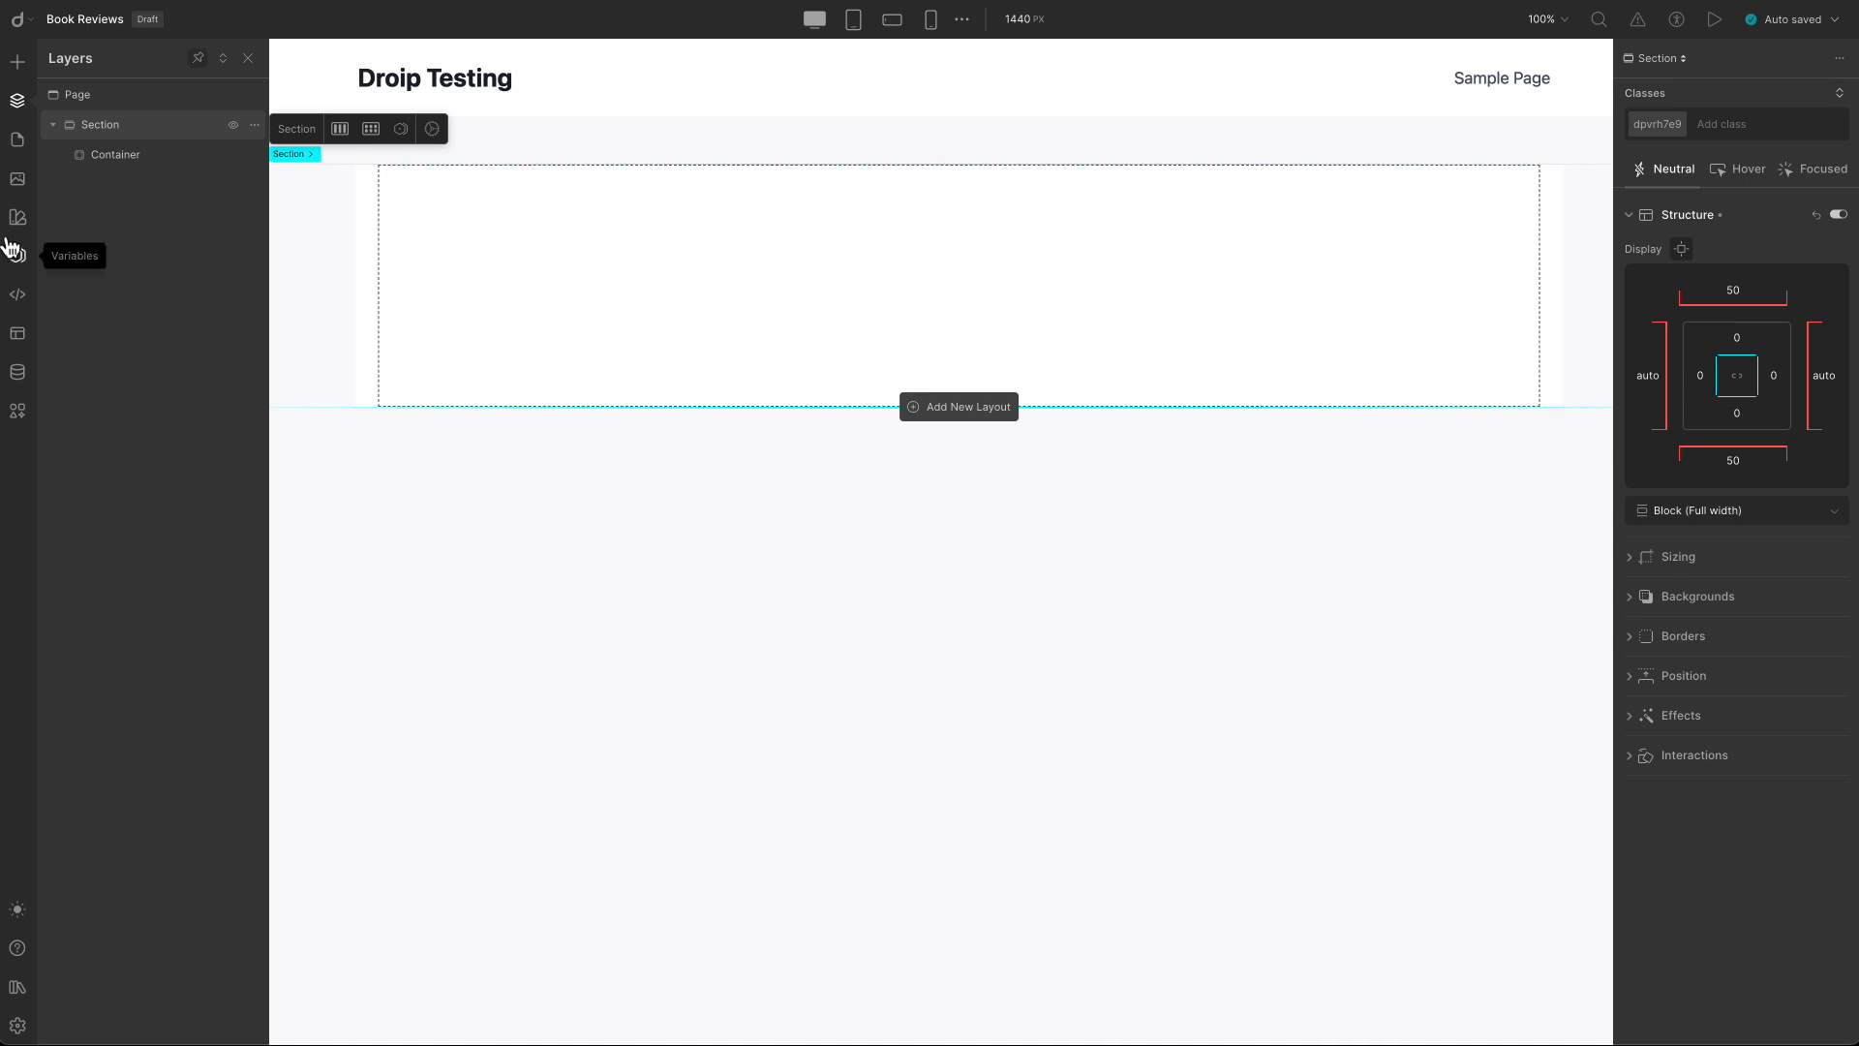
# Search the site's classes for "sect", then clear the search and close the class list.
pyautogui.click(15, 231)
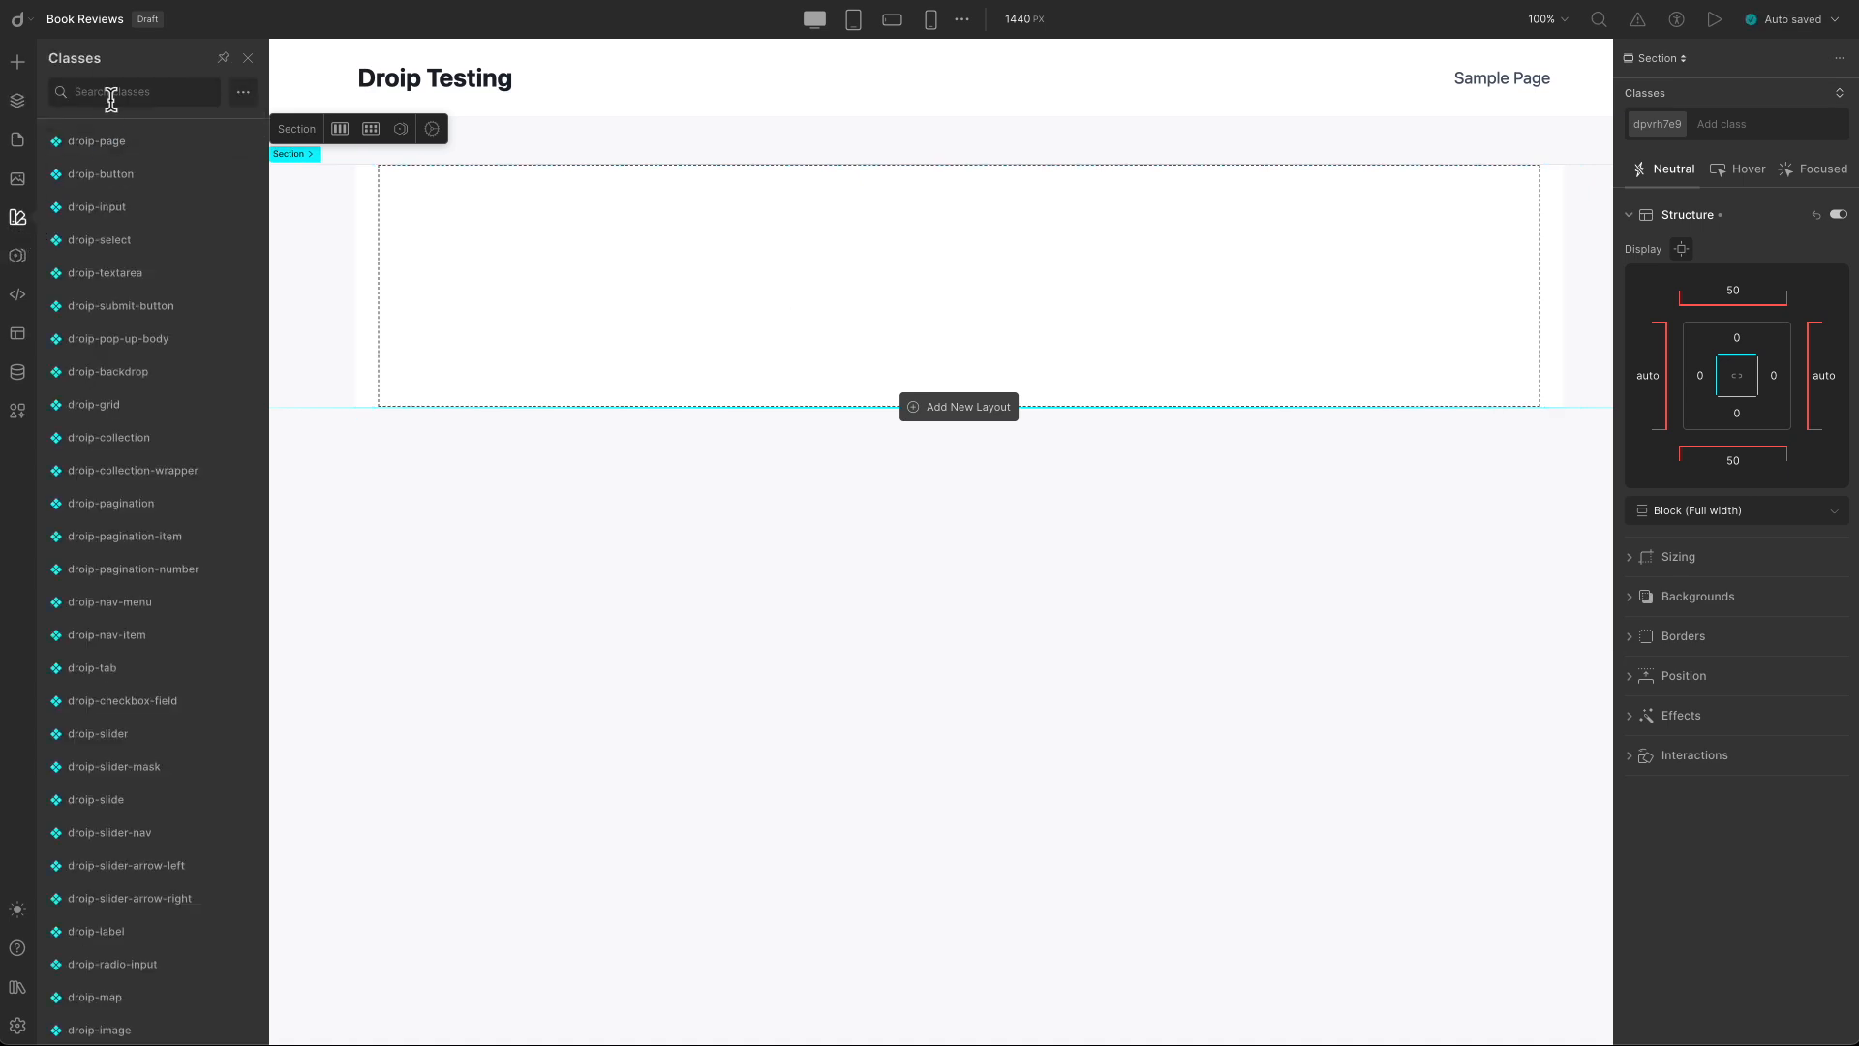
pyautogui.click(120, 89)
pyautogui.write('sect')
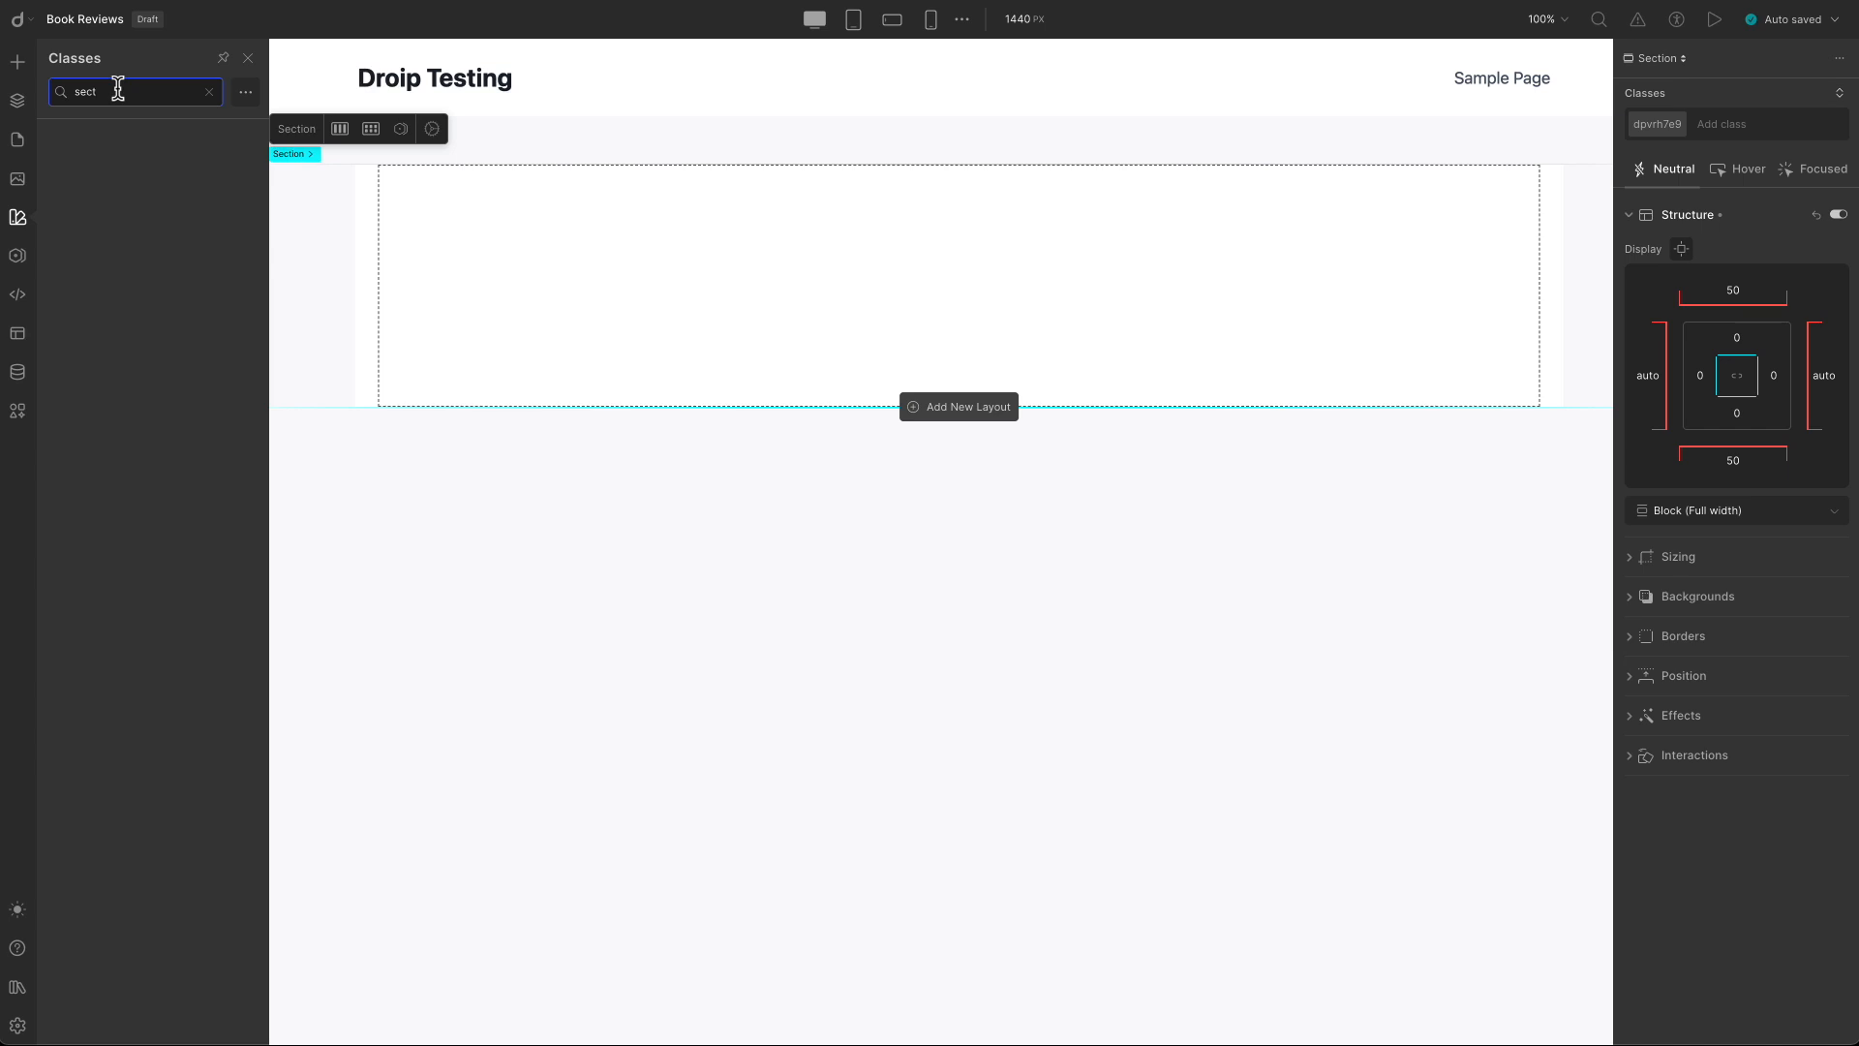
pyautogui.press('BackSpace')
pyautogui.press('BackSpace')
pyautogui.press('BackSpace')
pyautogui.press('BackSpace')
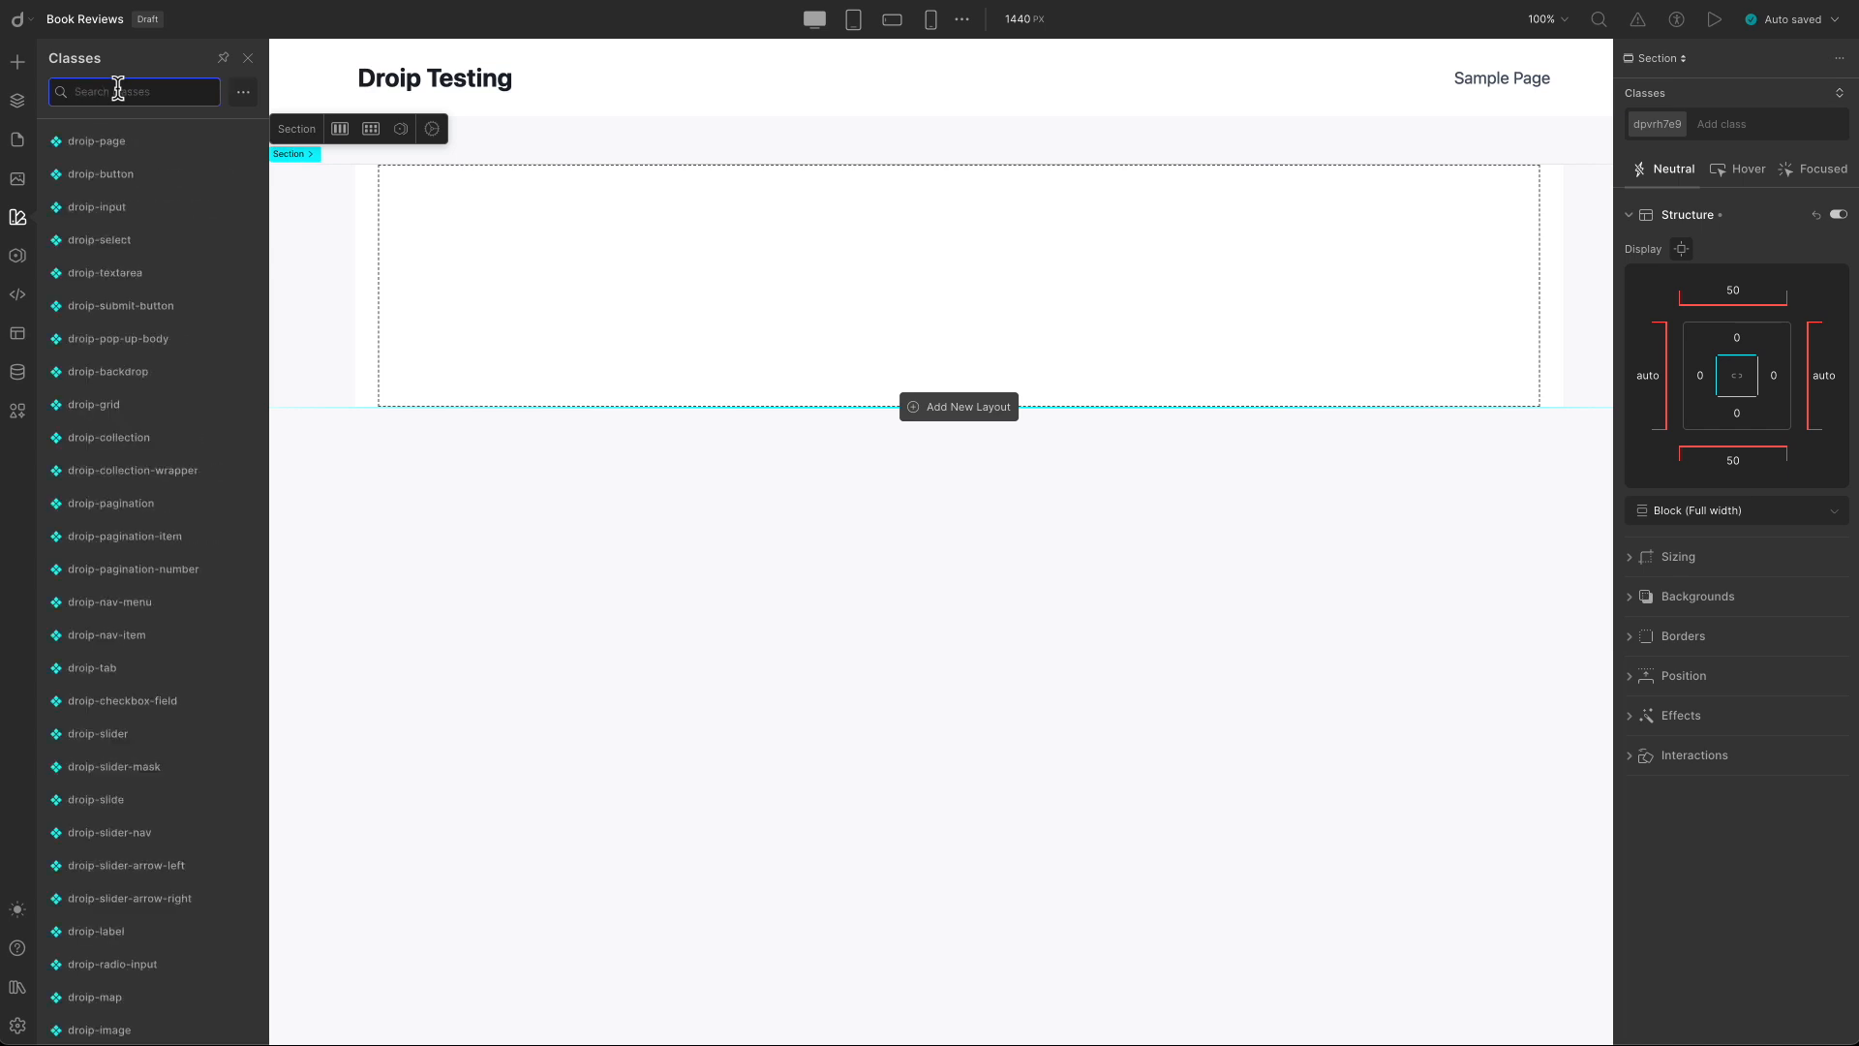
pyautogui.press('Escape')
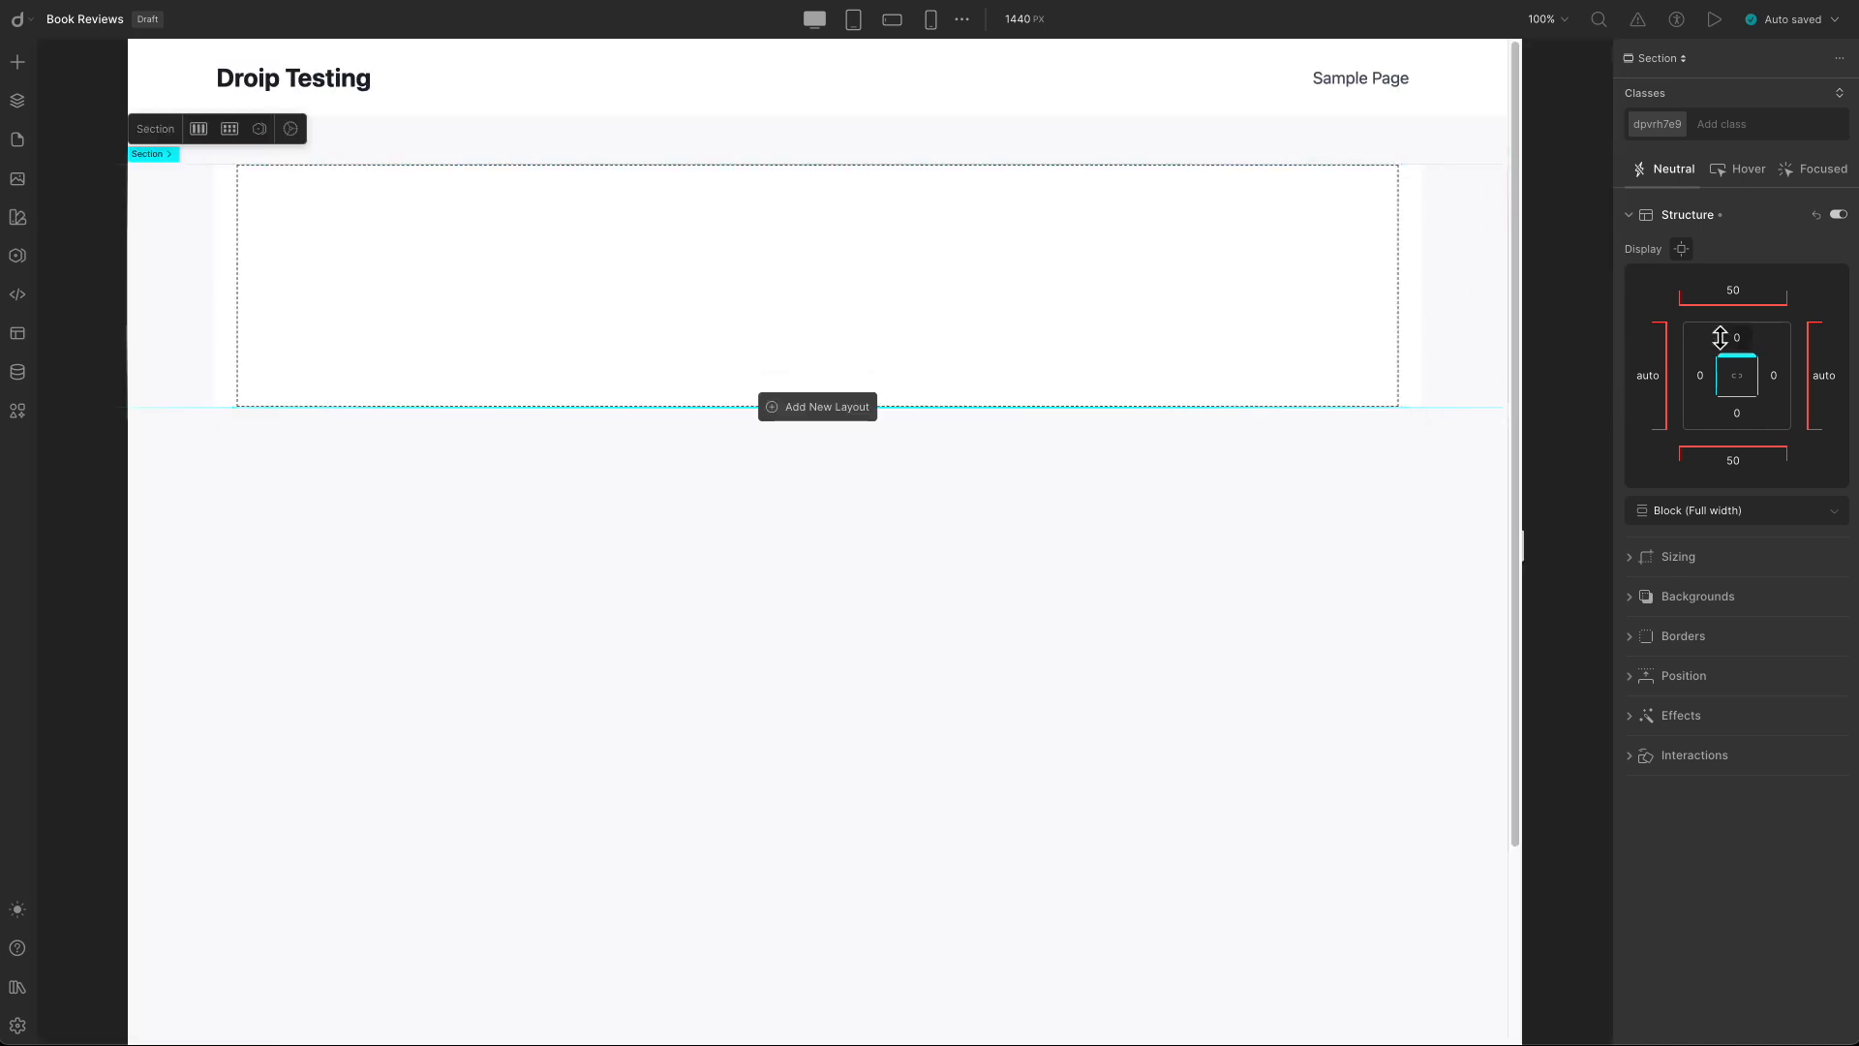
# Insert a Collection element inside the Section's Container.
pyautogui.click(17, 101)
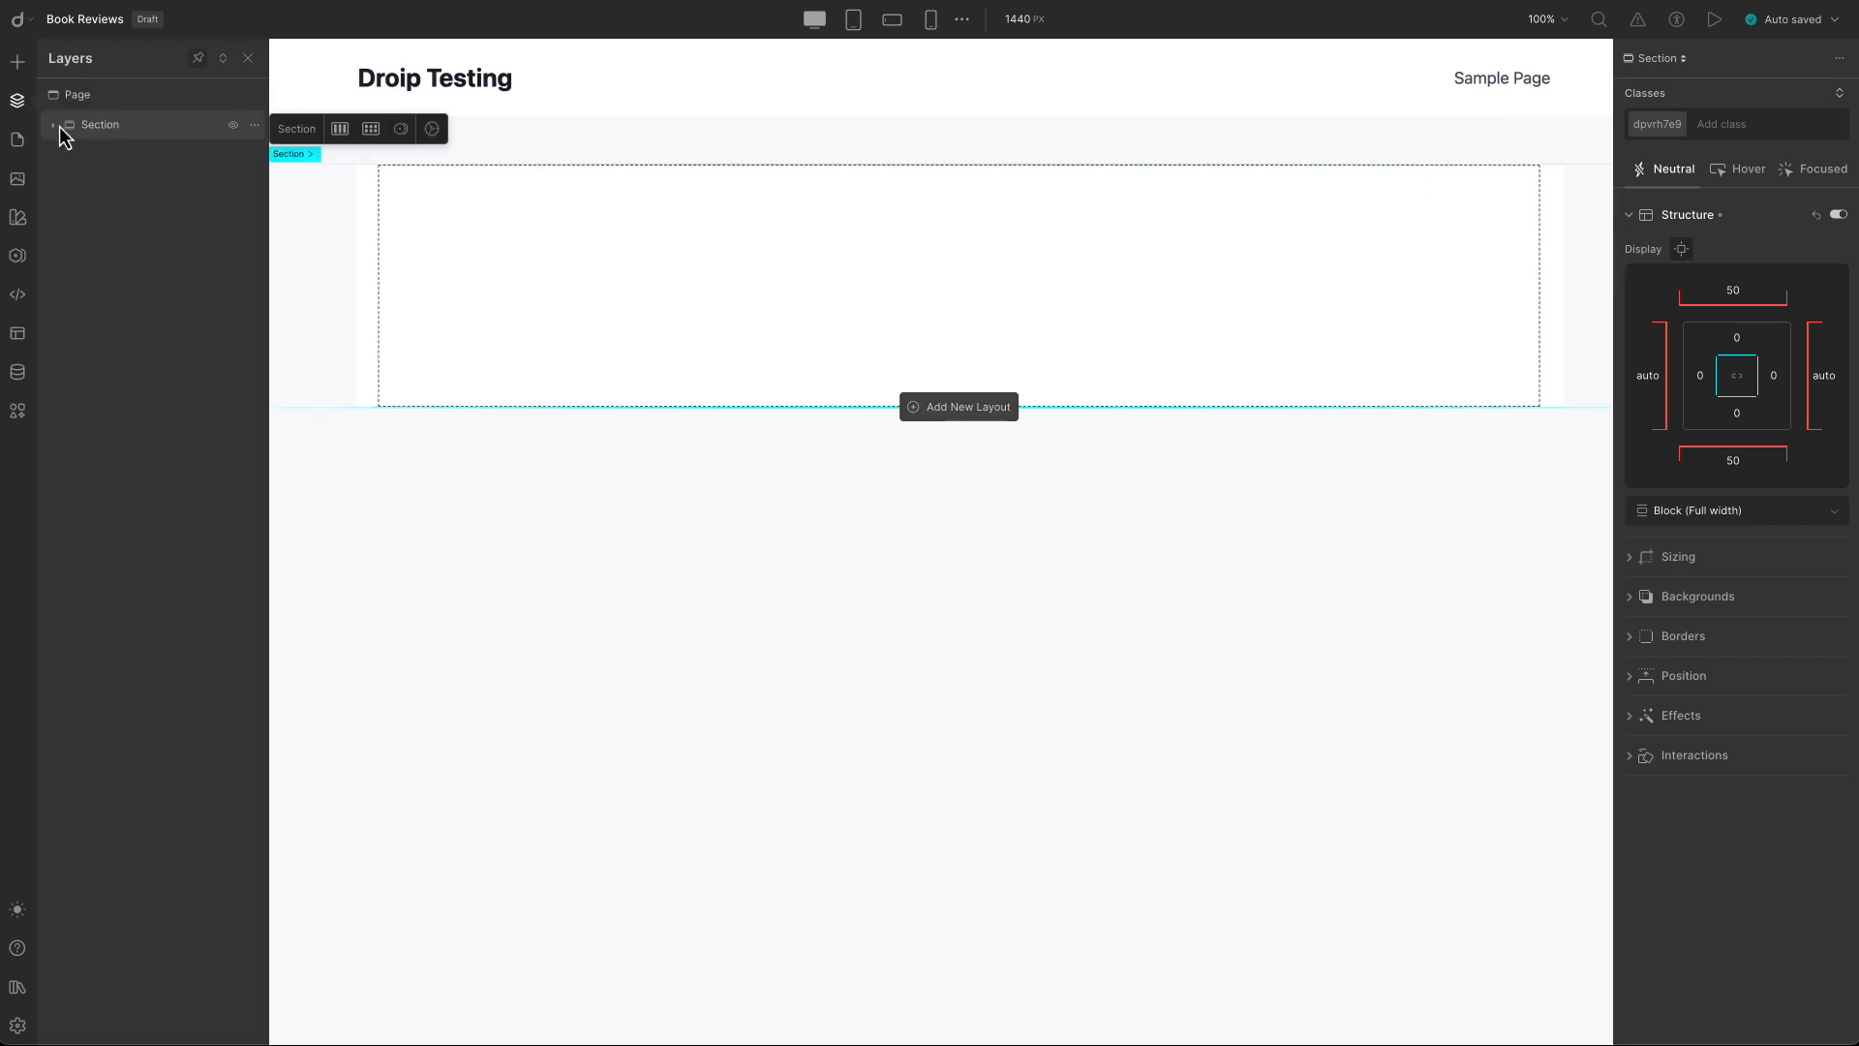
pyautogui.click(52, 125)
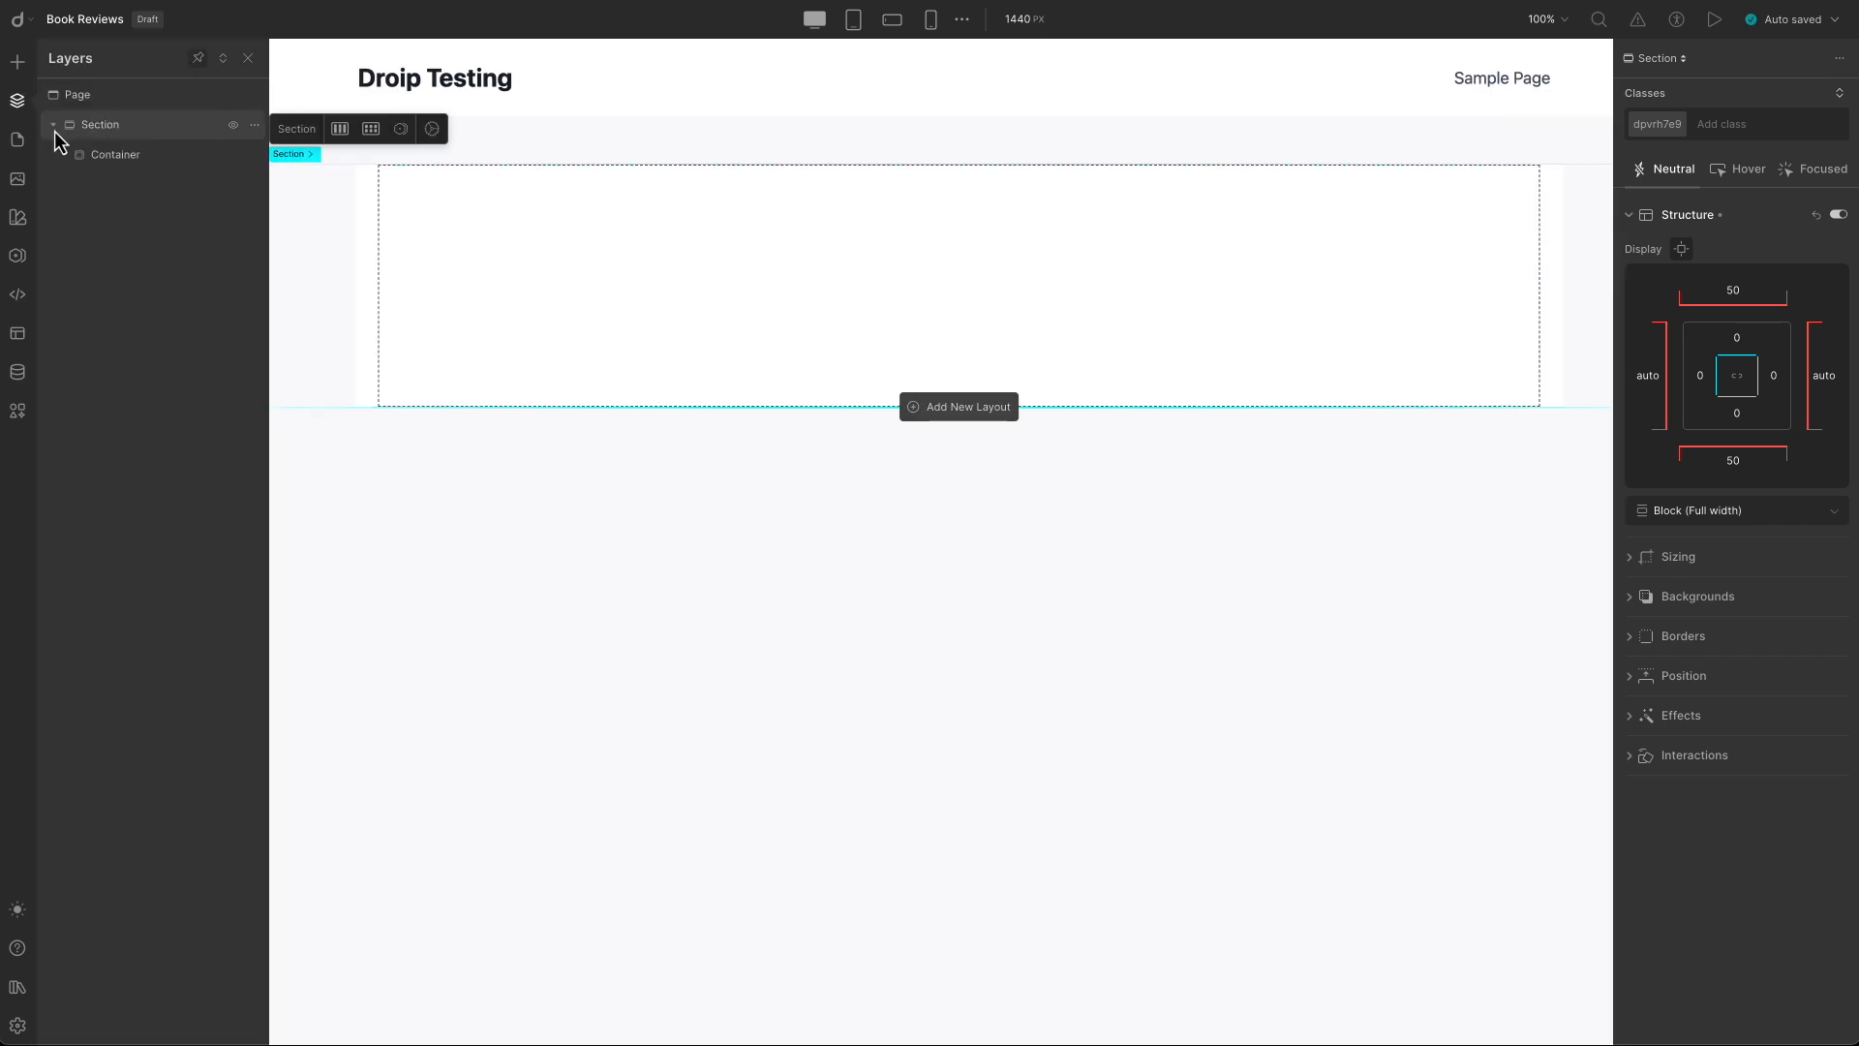
pyautogui.click(114, 157)
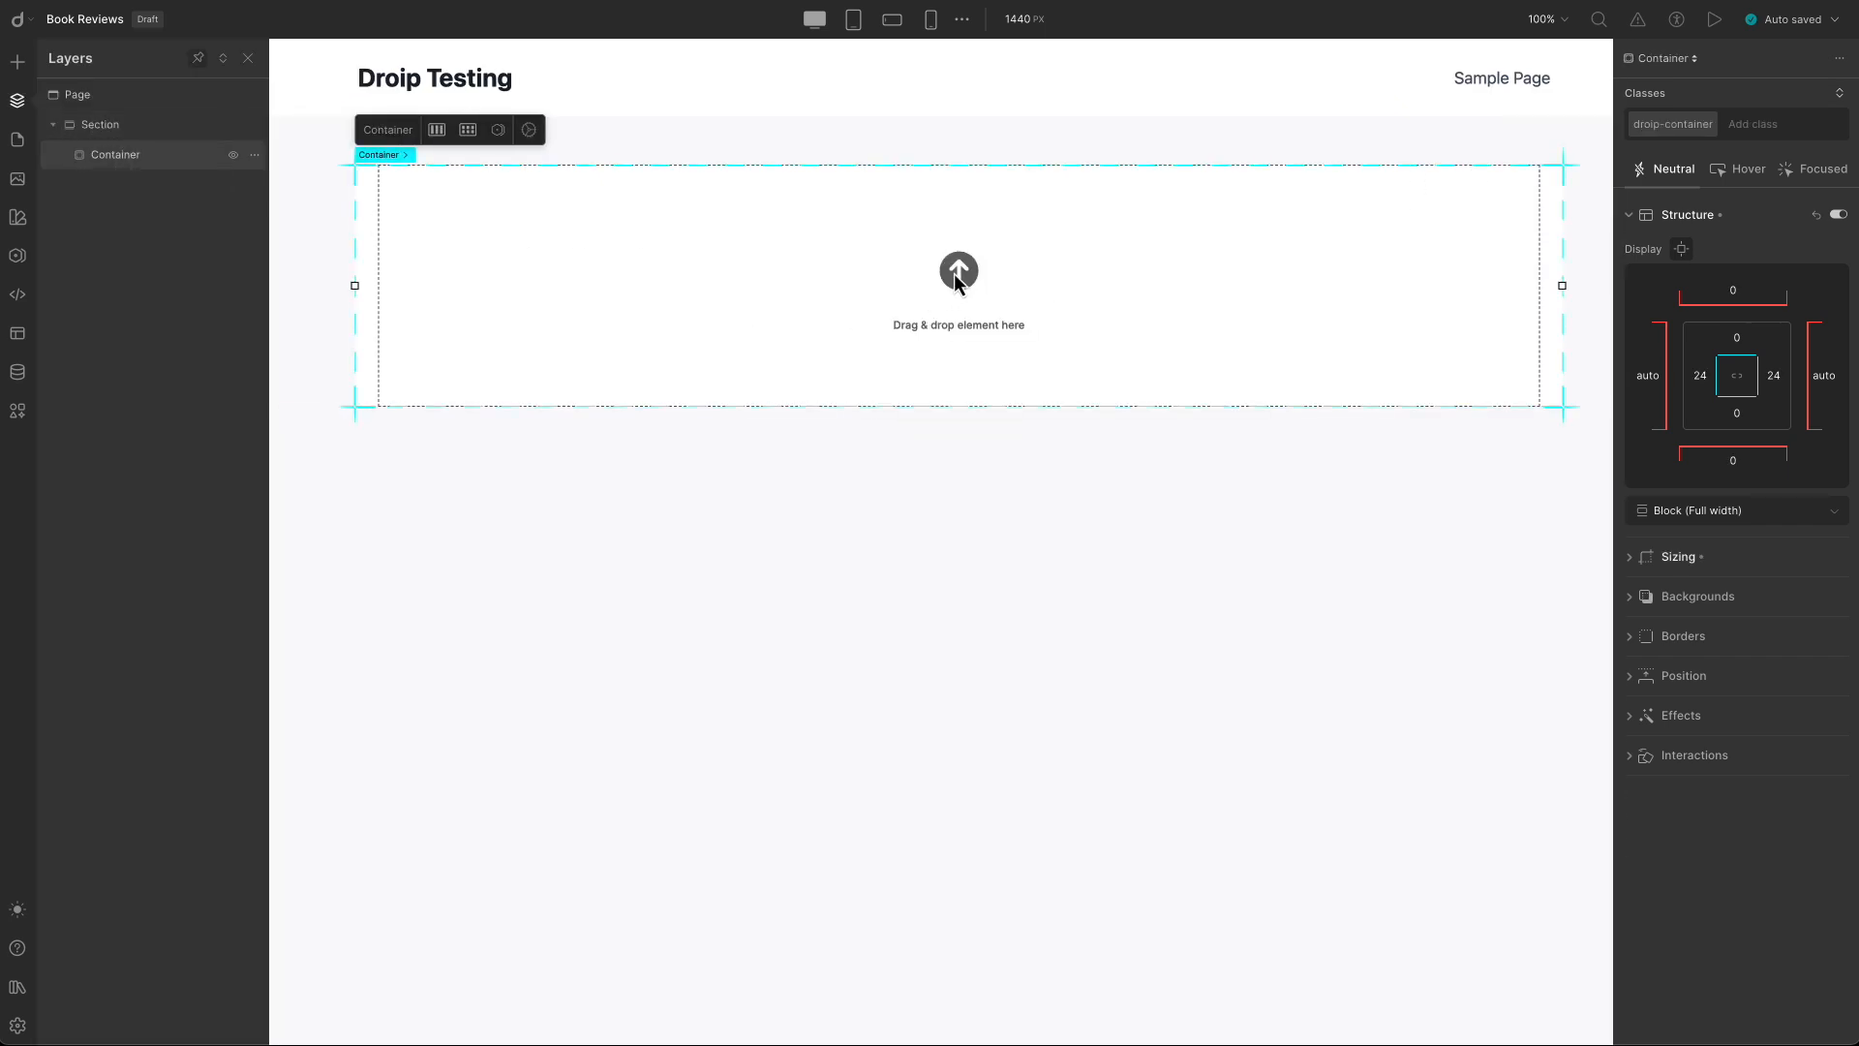
pyautogui.click(18, 62)
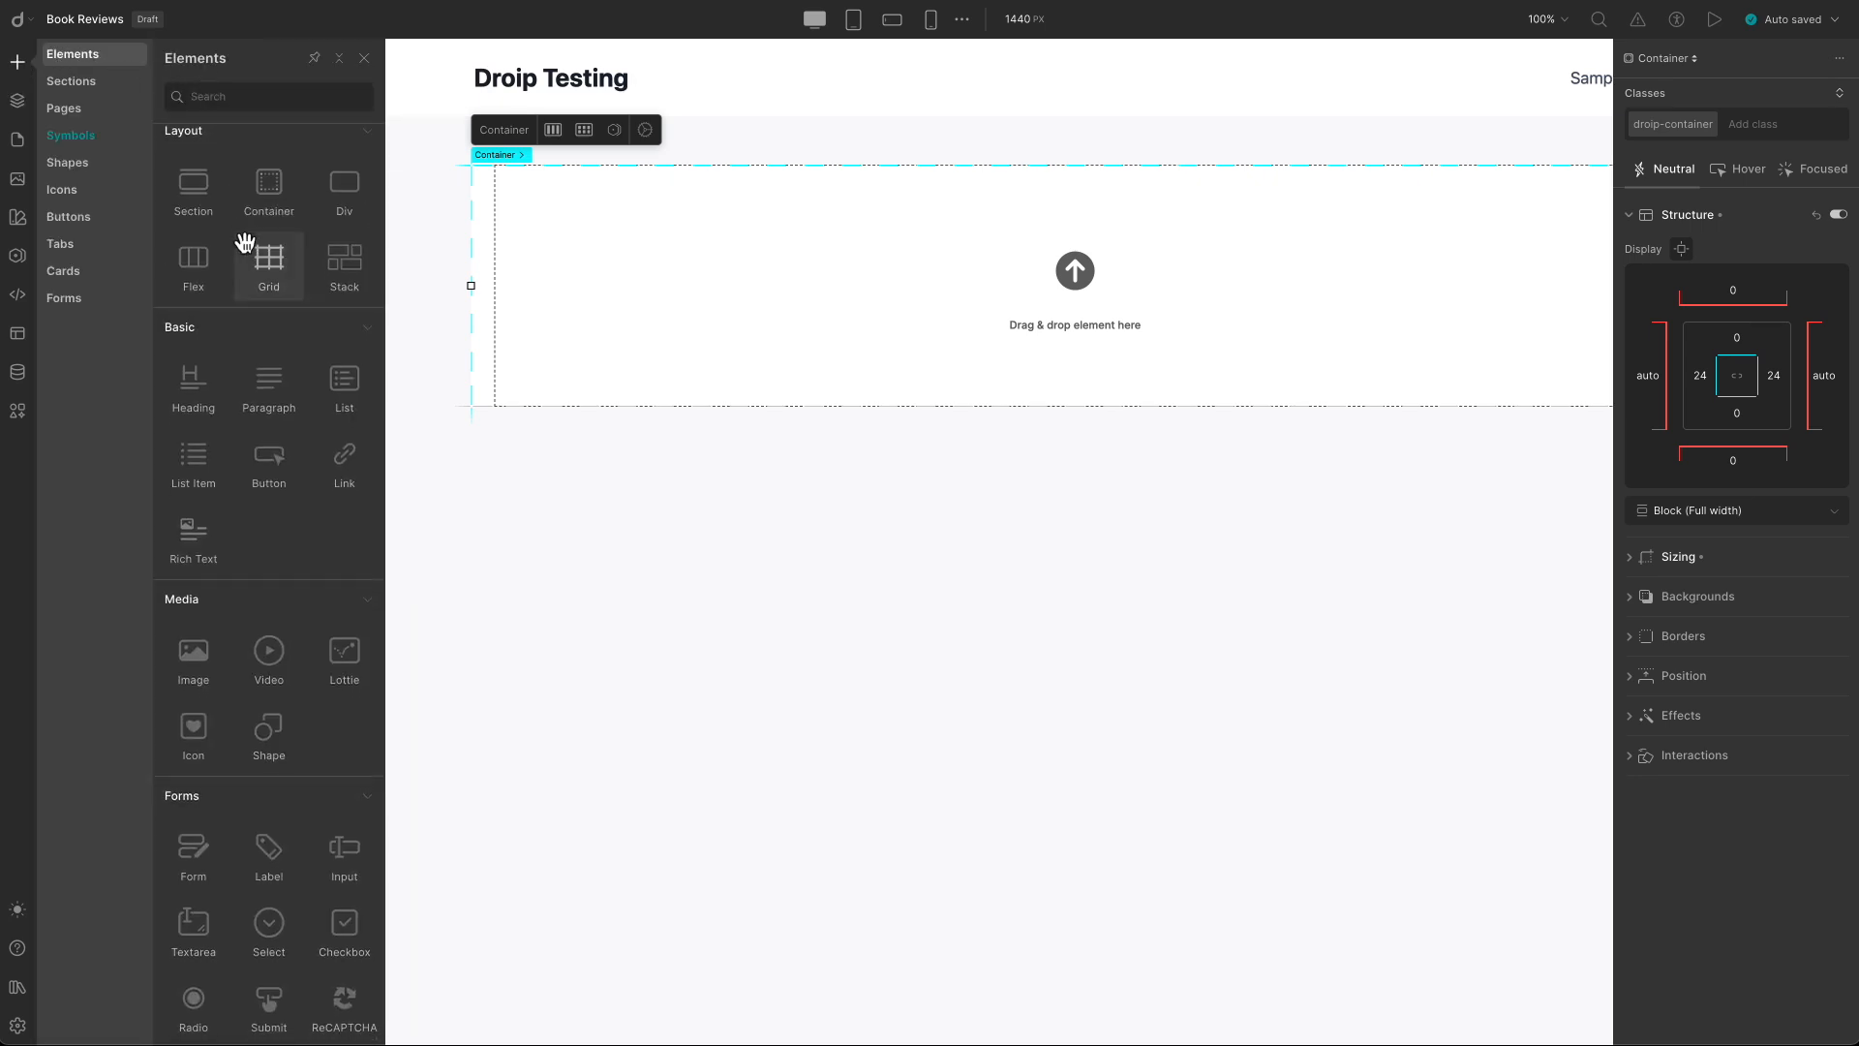
pyautogui.scroll(-4, 242, 248)
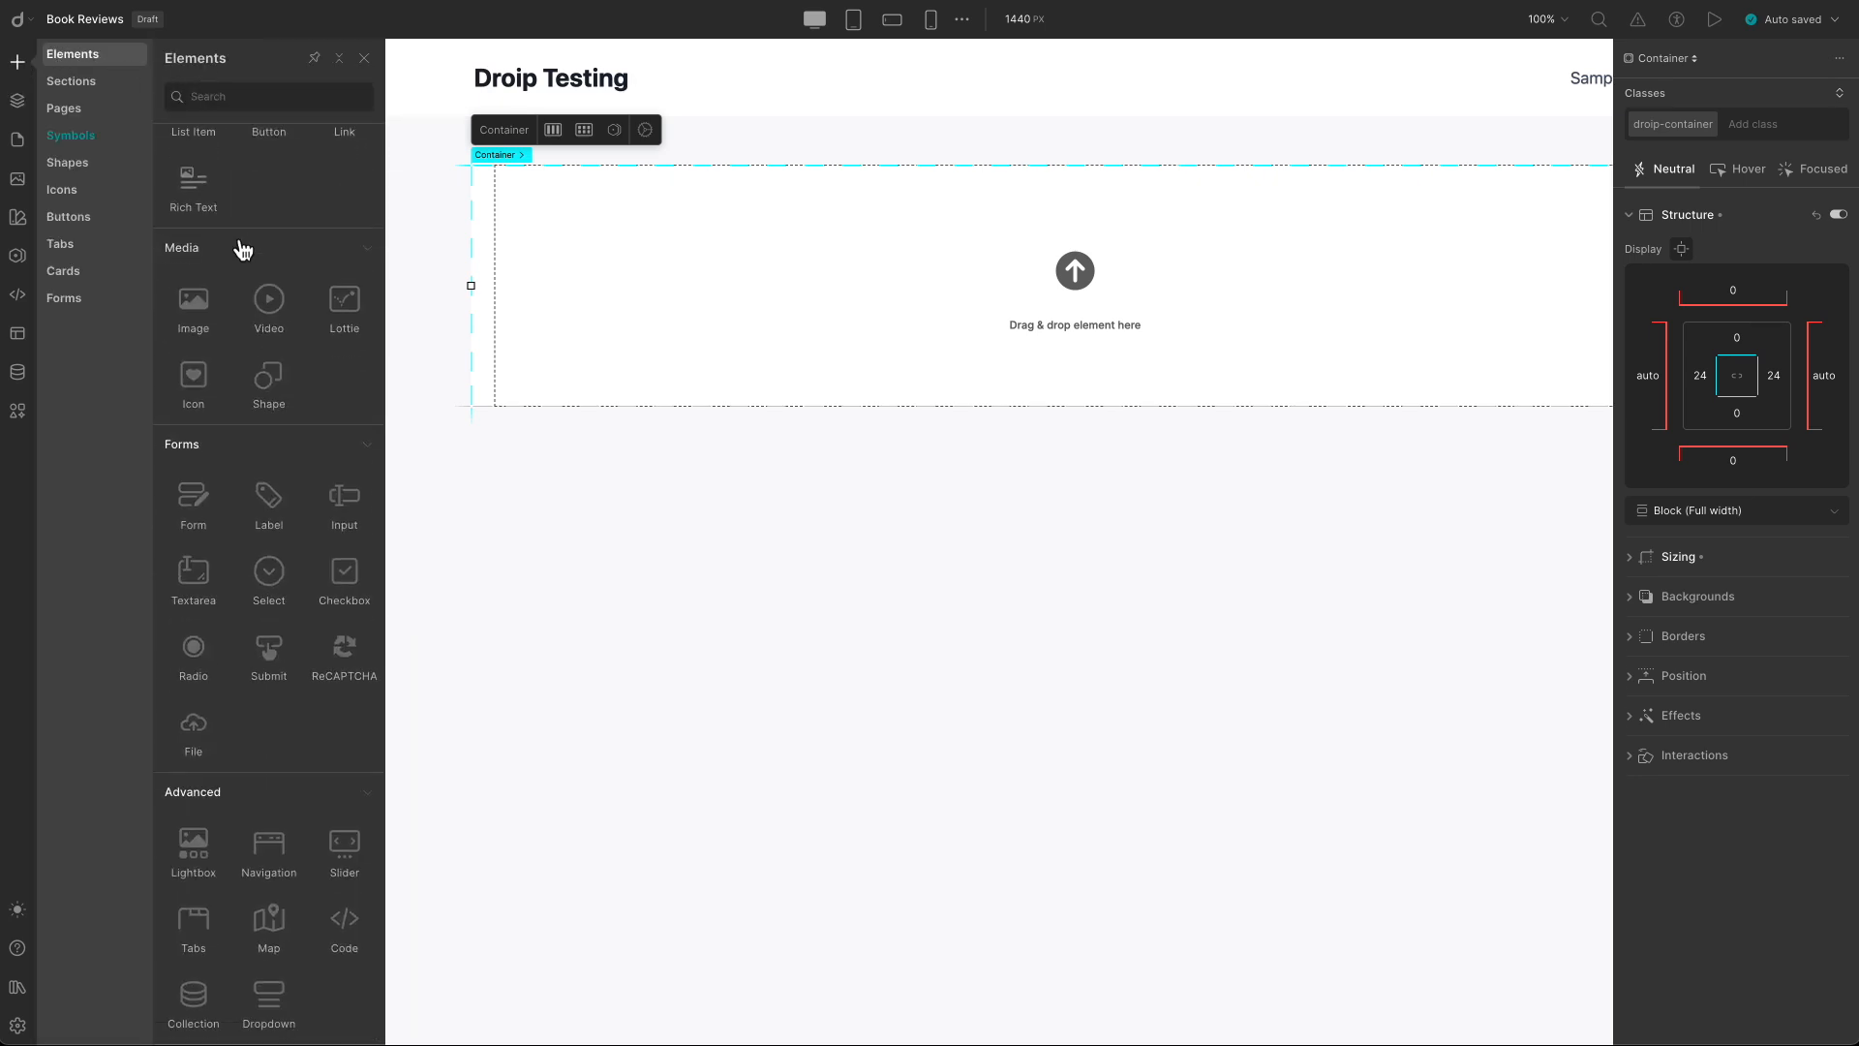
pyautogui.click(195, 997)
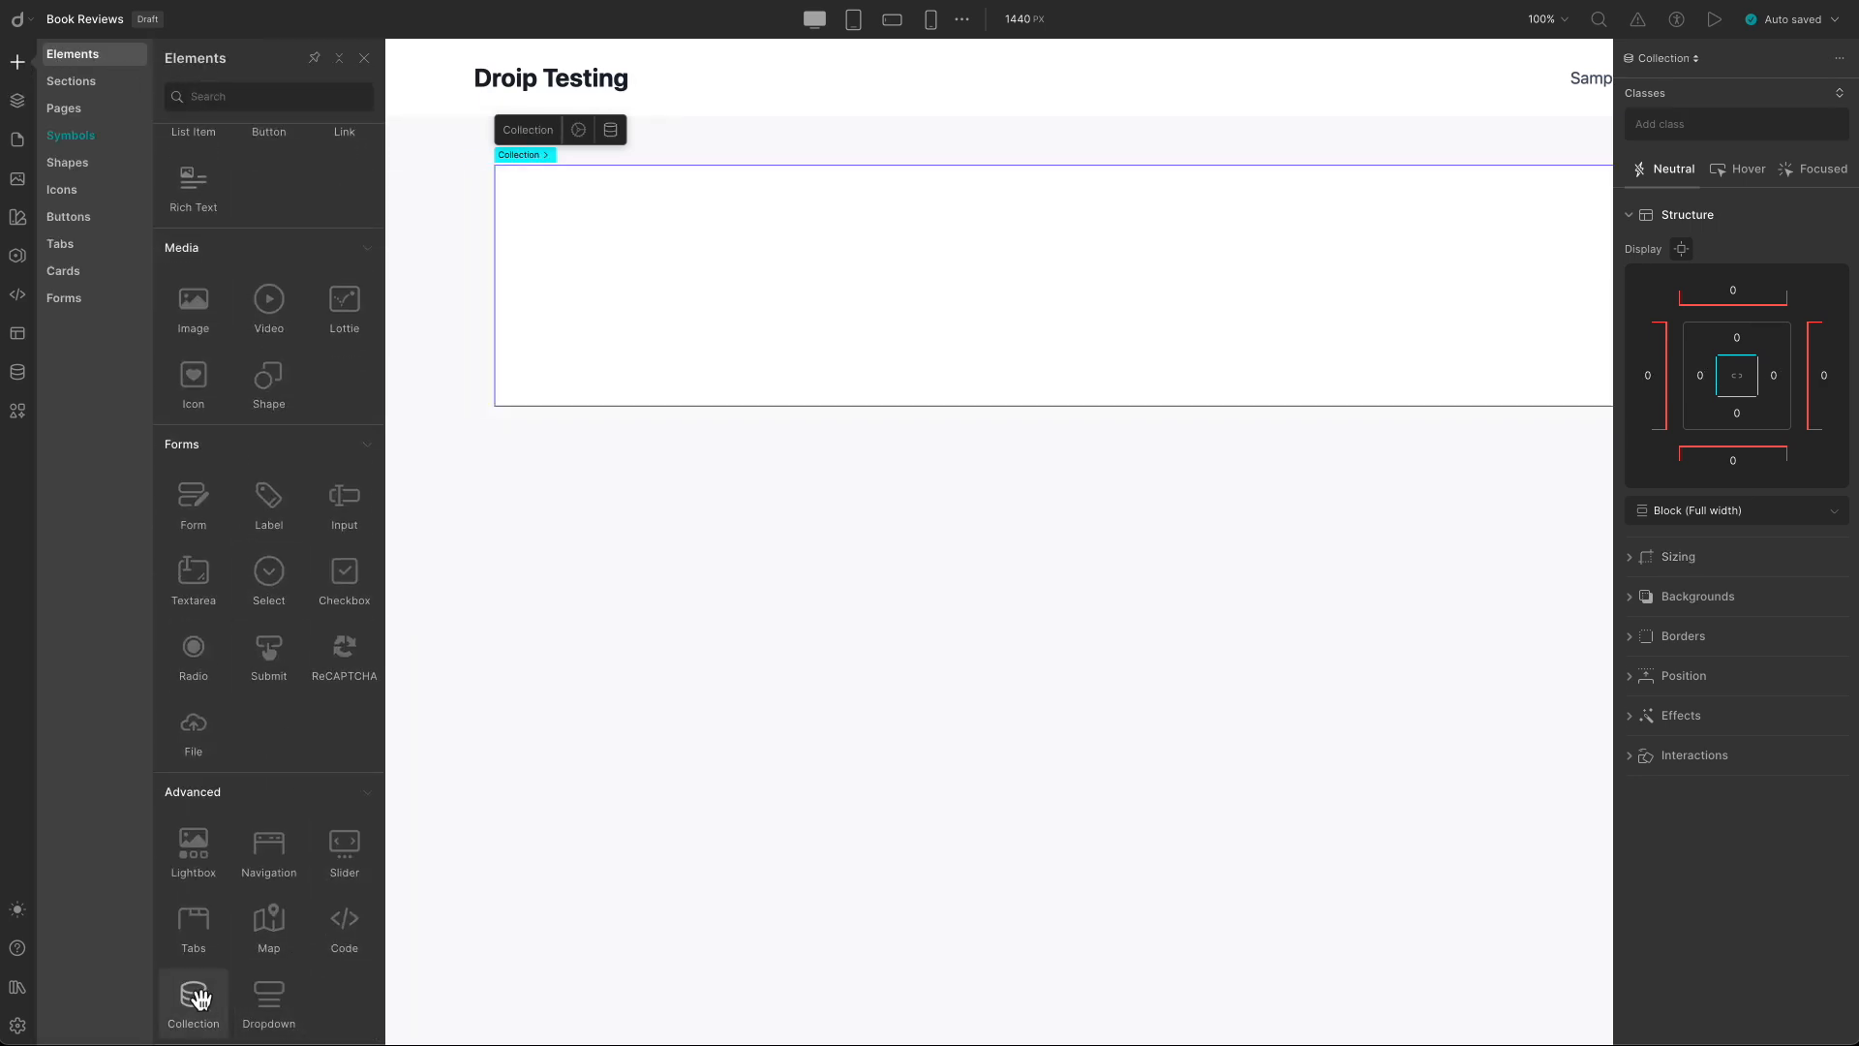
# Set the Collection's type to Books and its pagination to None, leaving it without a filter, and close its settings.
pyautogui.click(611, 129)
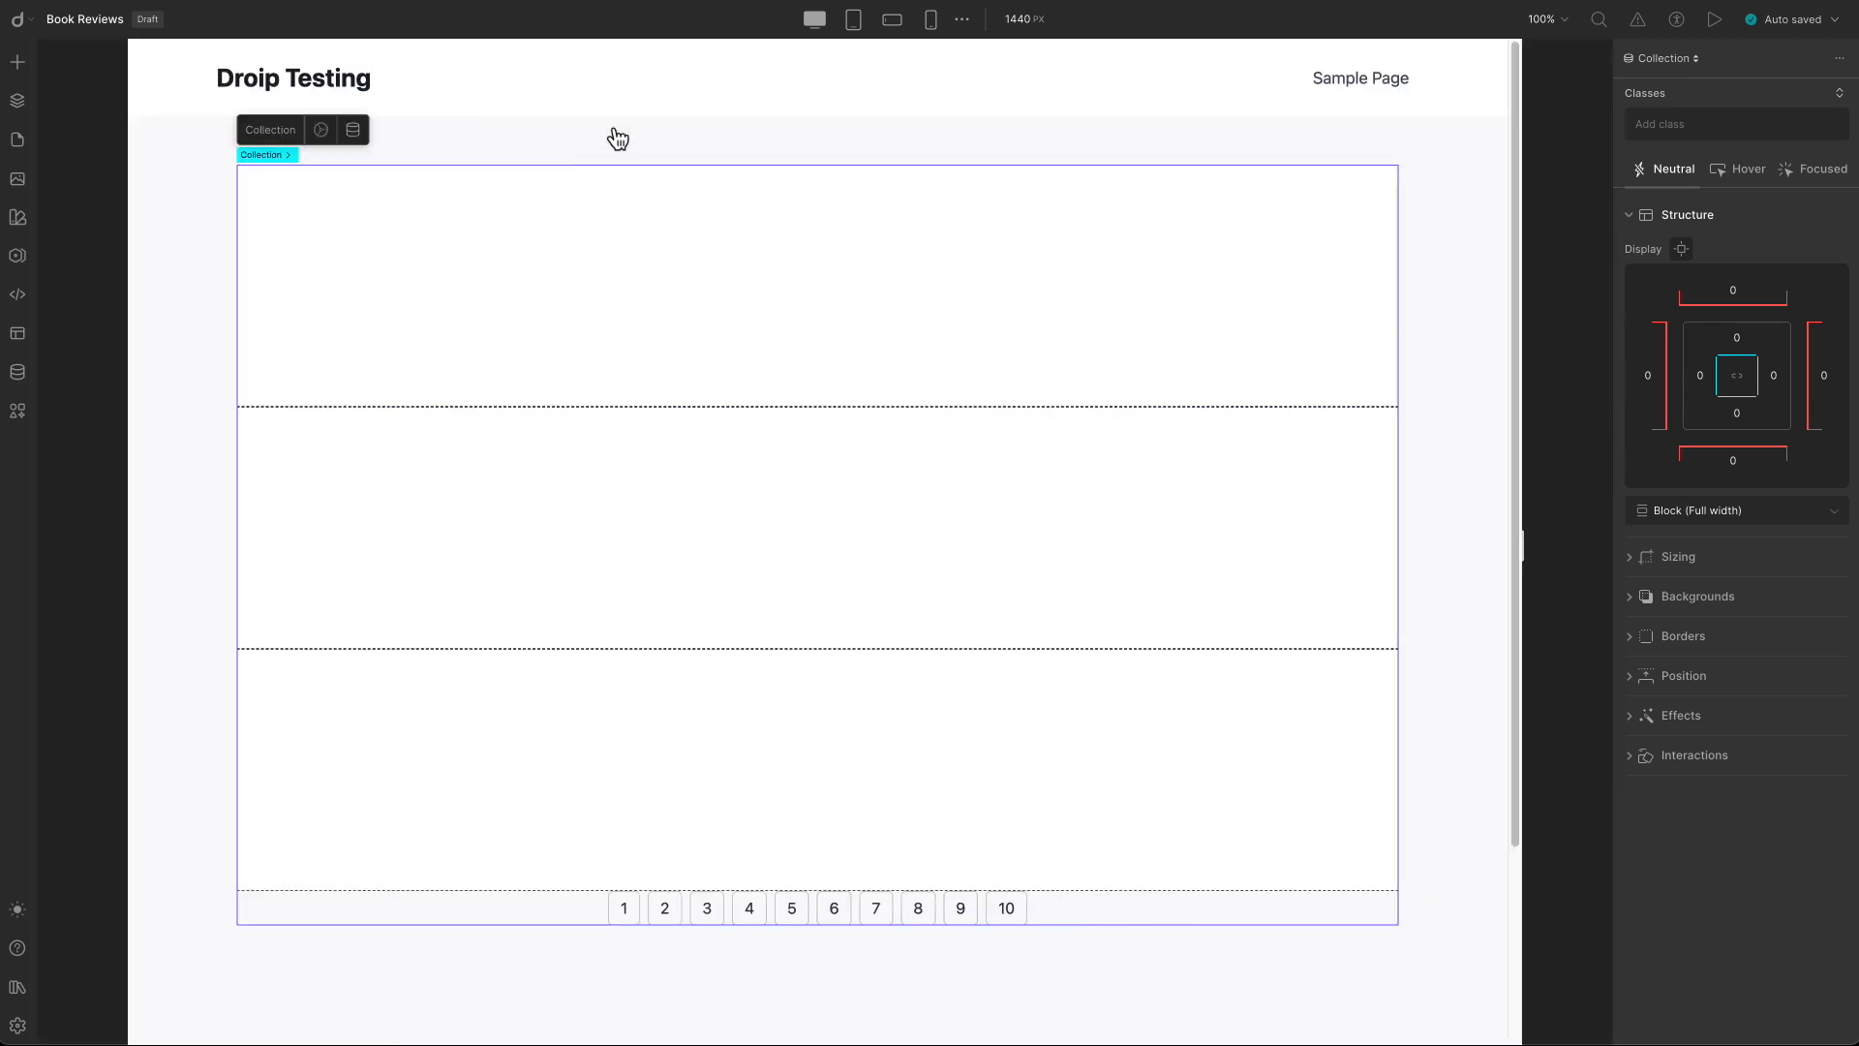
pyautogui.click(356, 132)
pyautogui.click(334, 211)
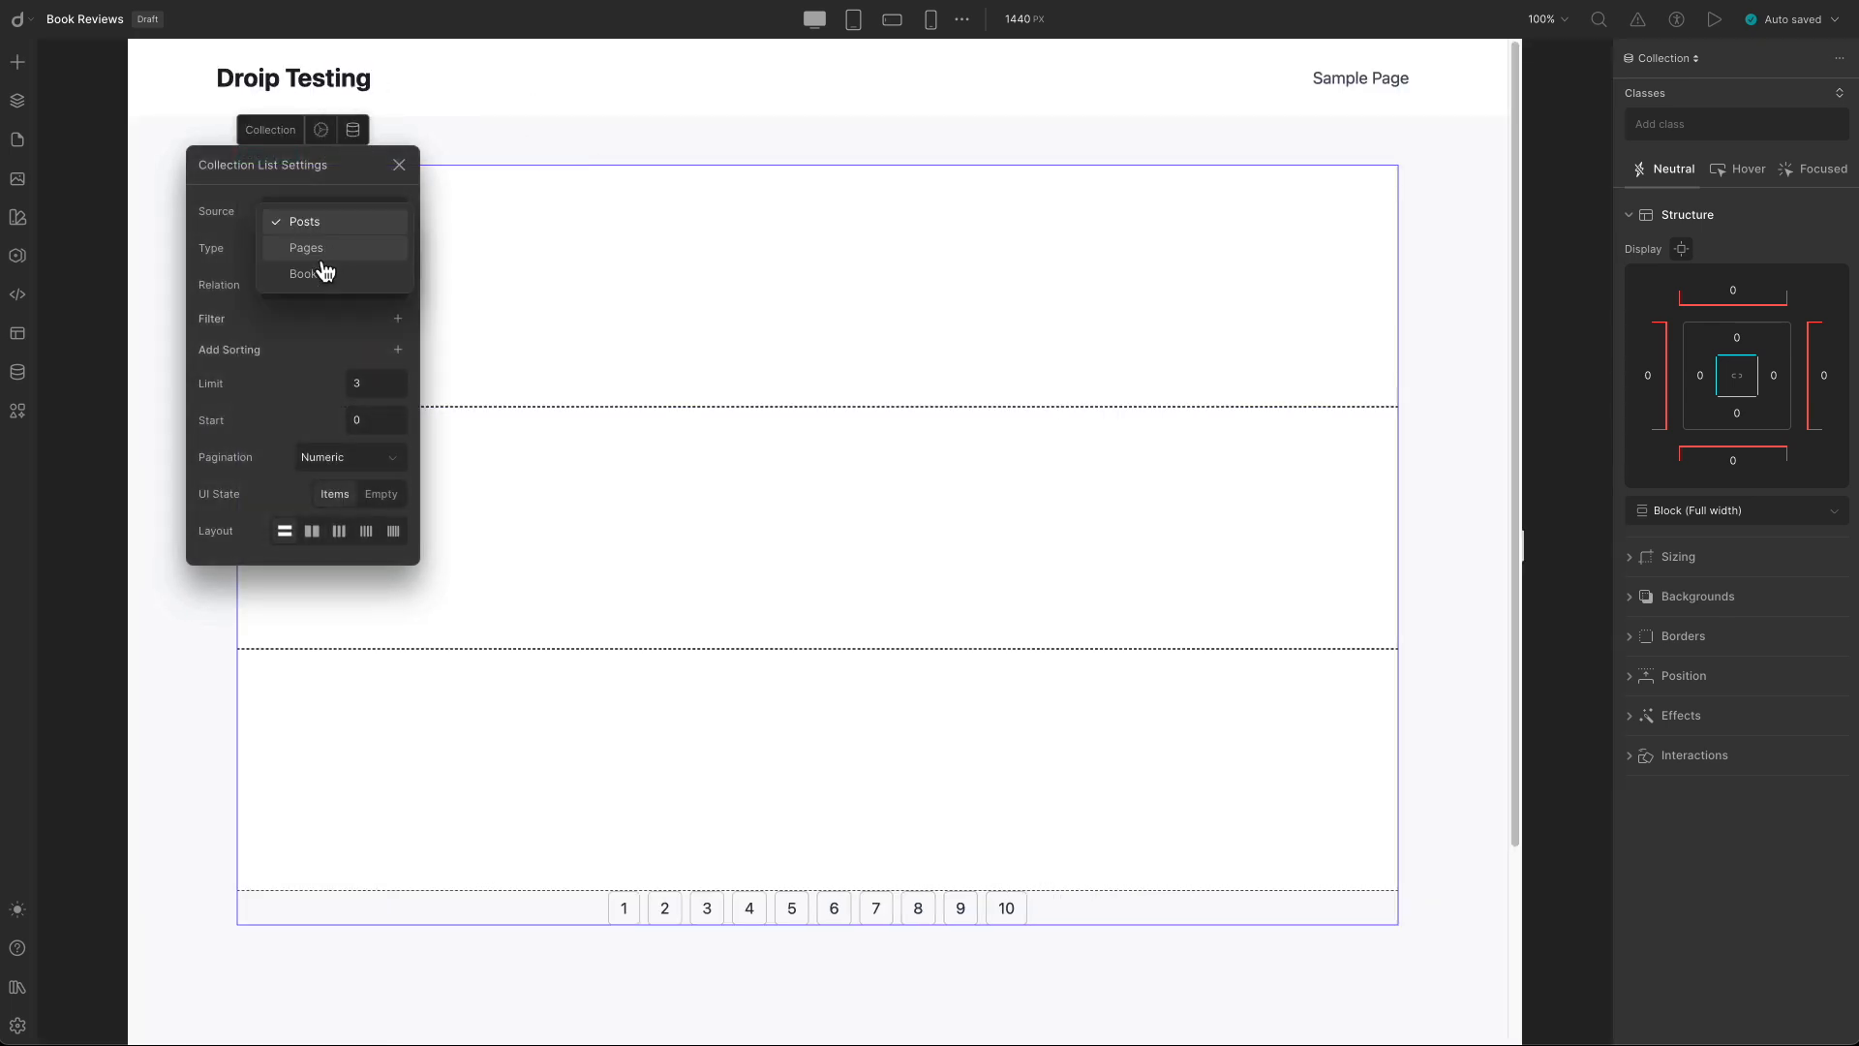
pyautogui.click(306, 274)
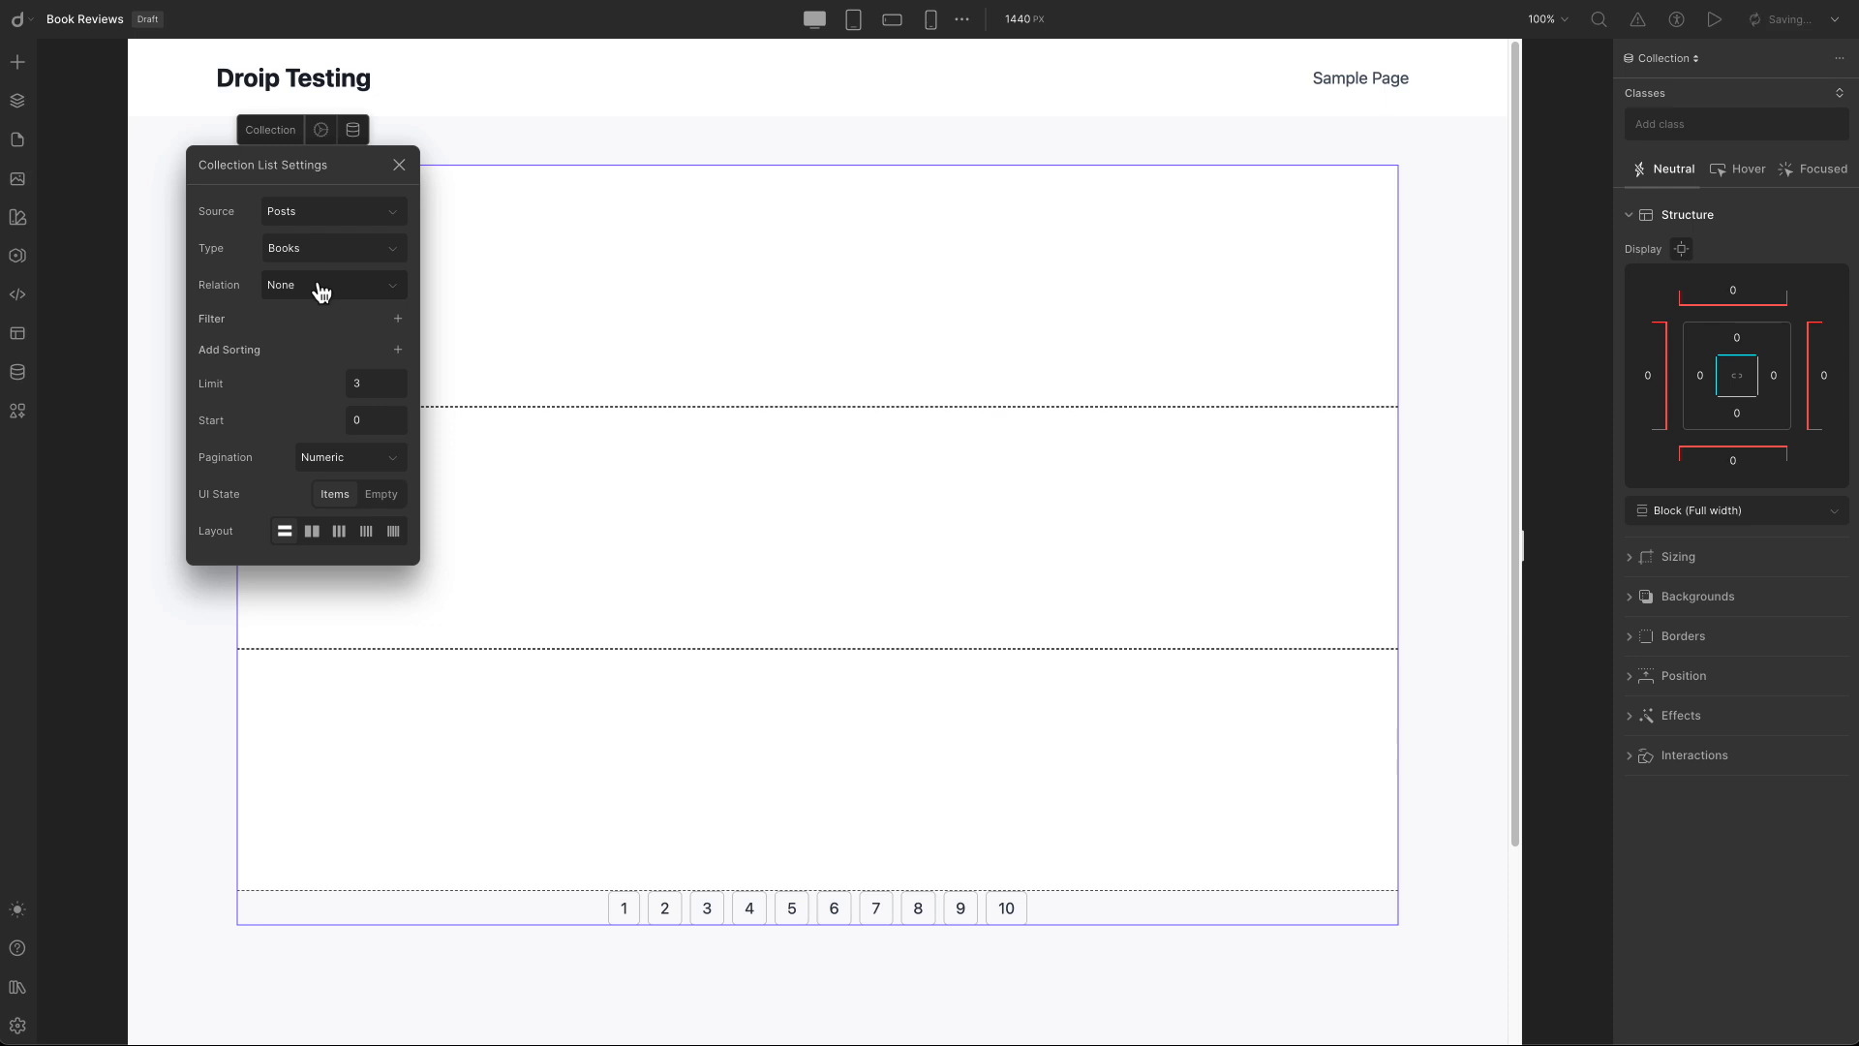
pyautogui.click(350, 457)
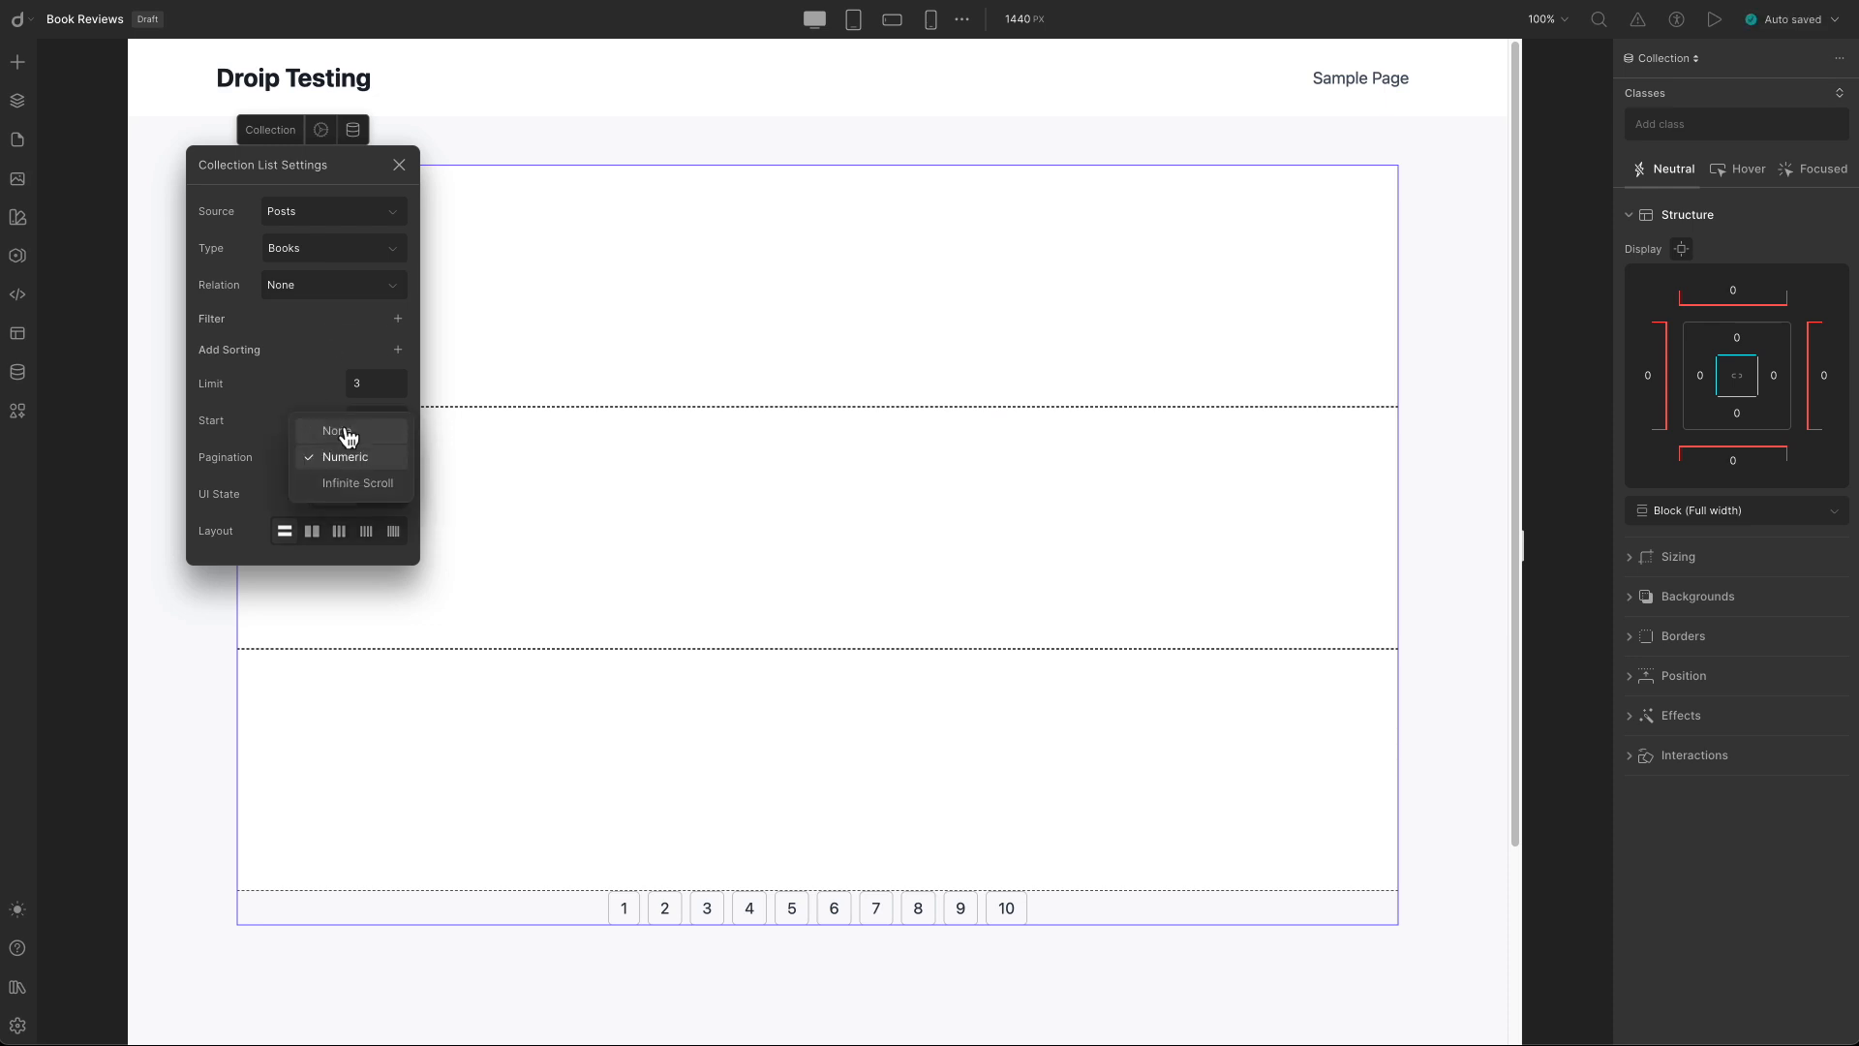
pyautogui.click(349, 431)
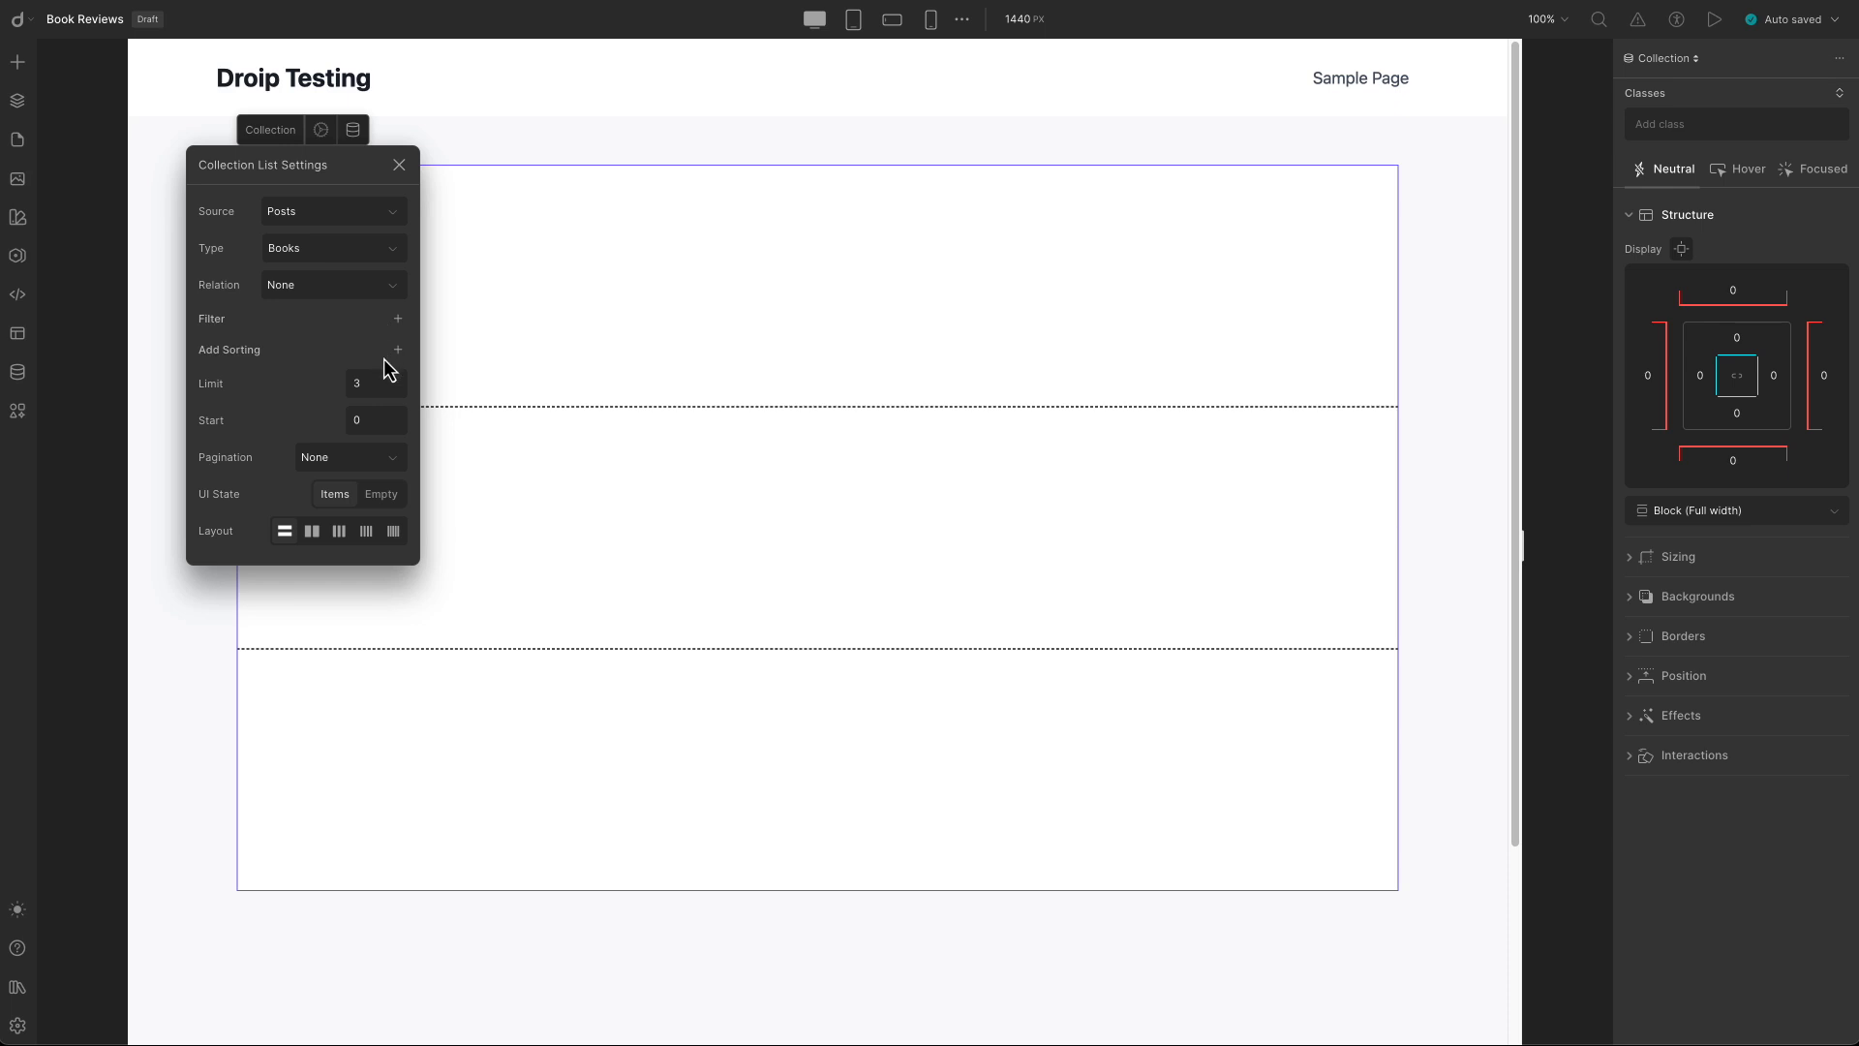
pyautogui.click(397, 319)
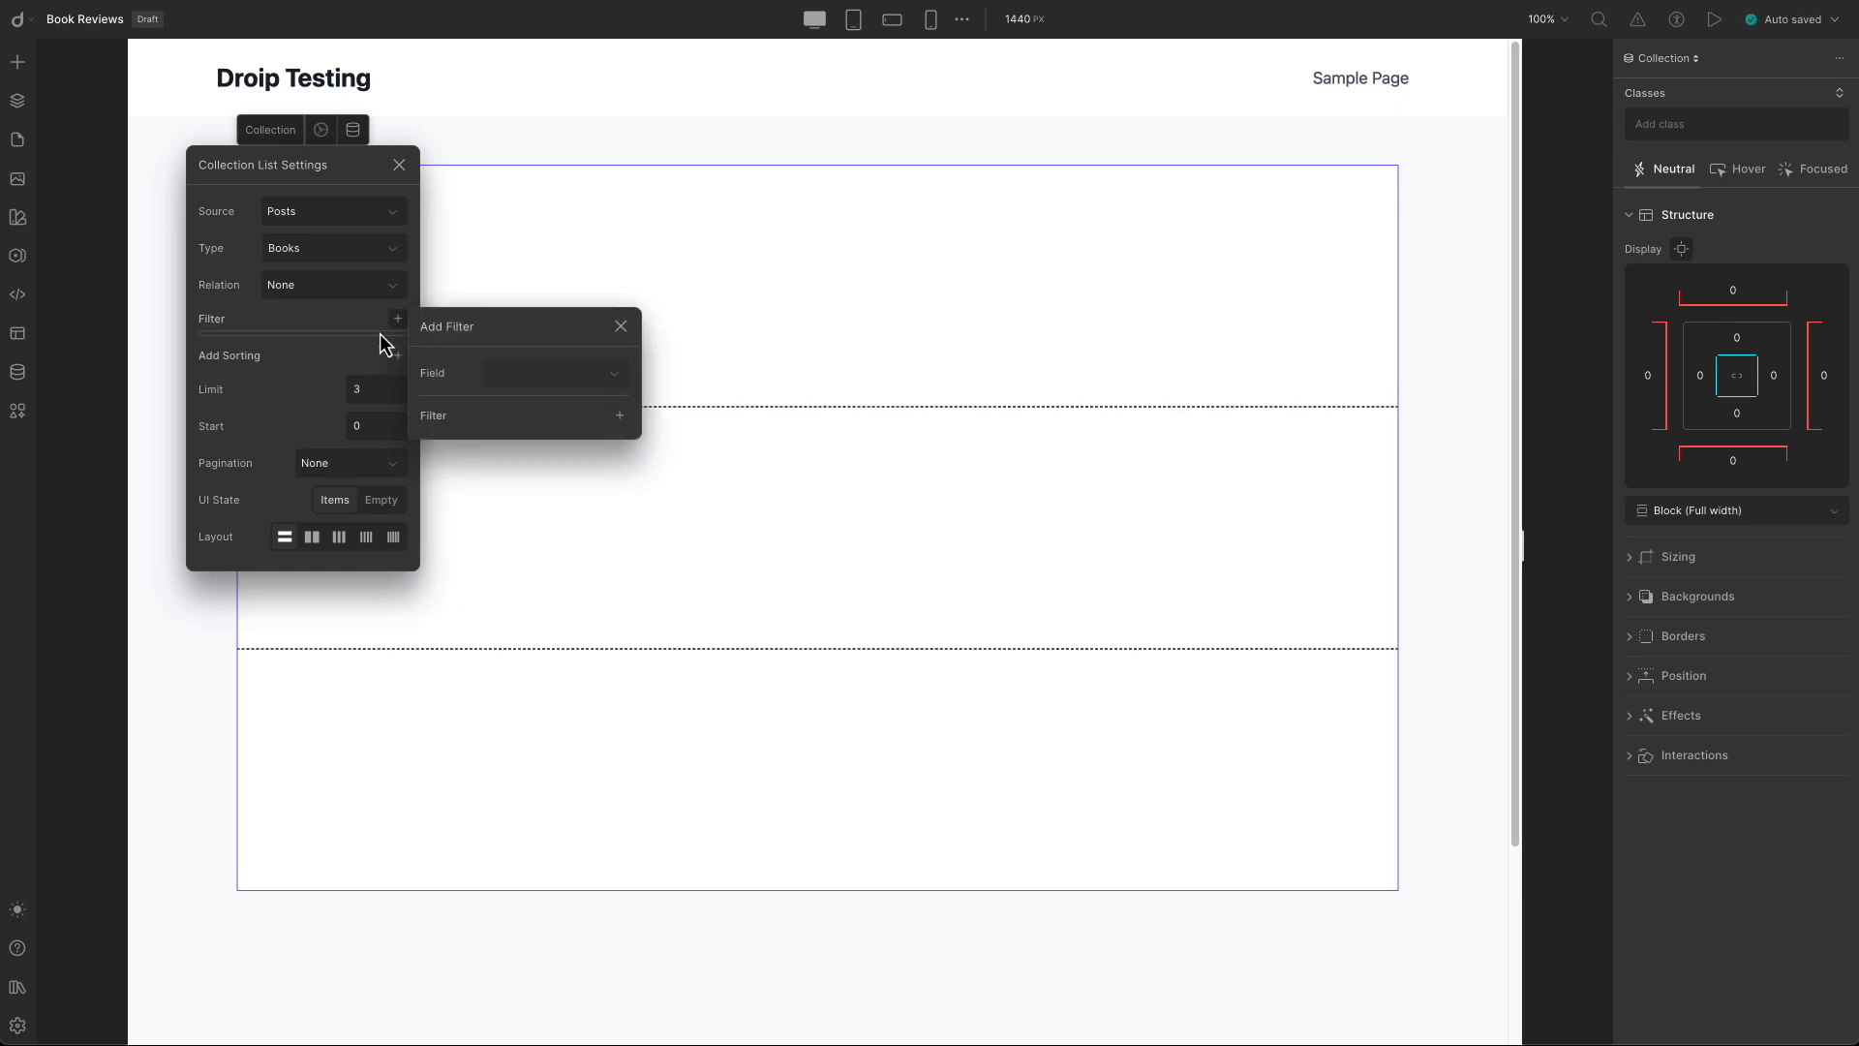
pyautogui.click(330, 314)
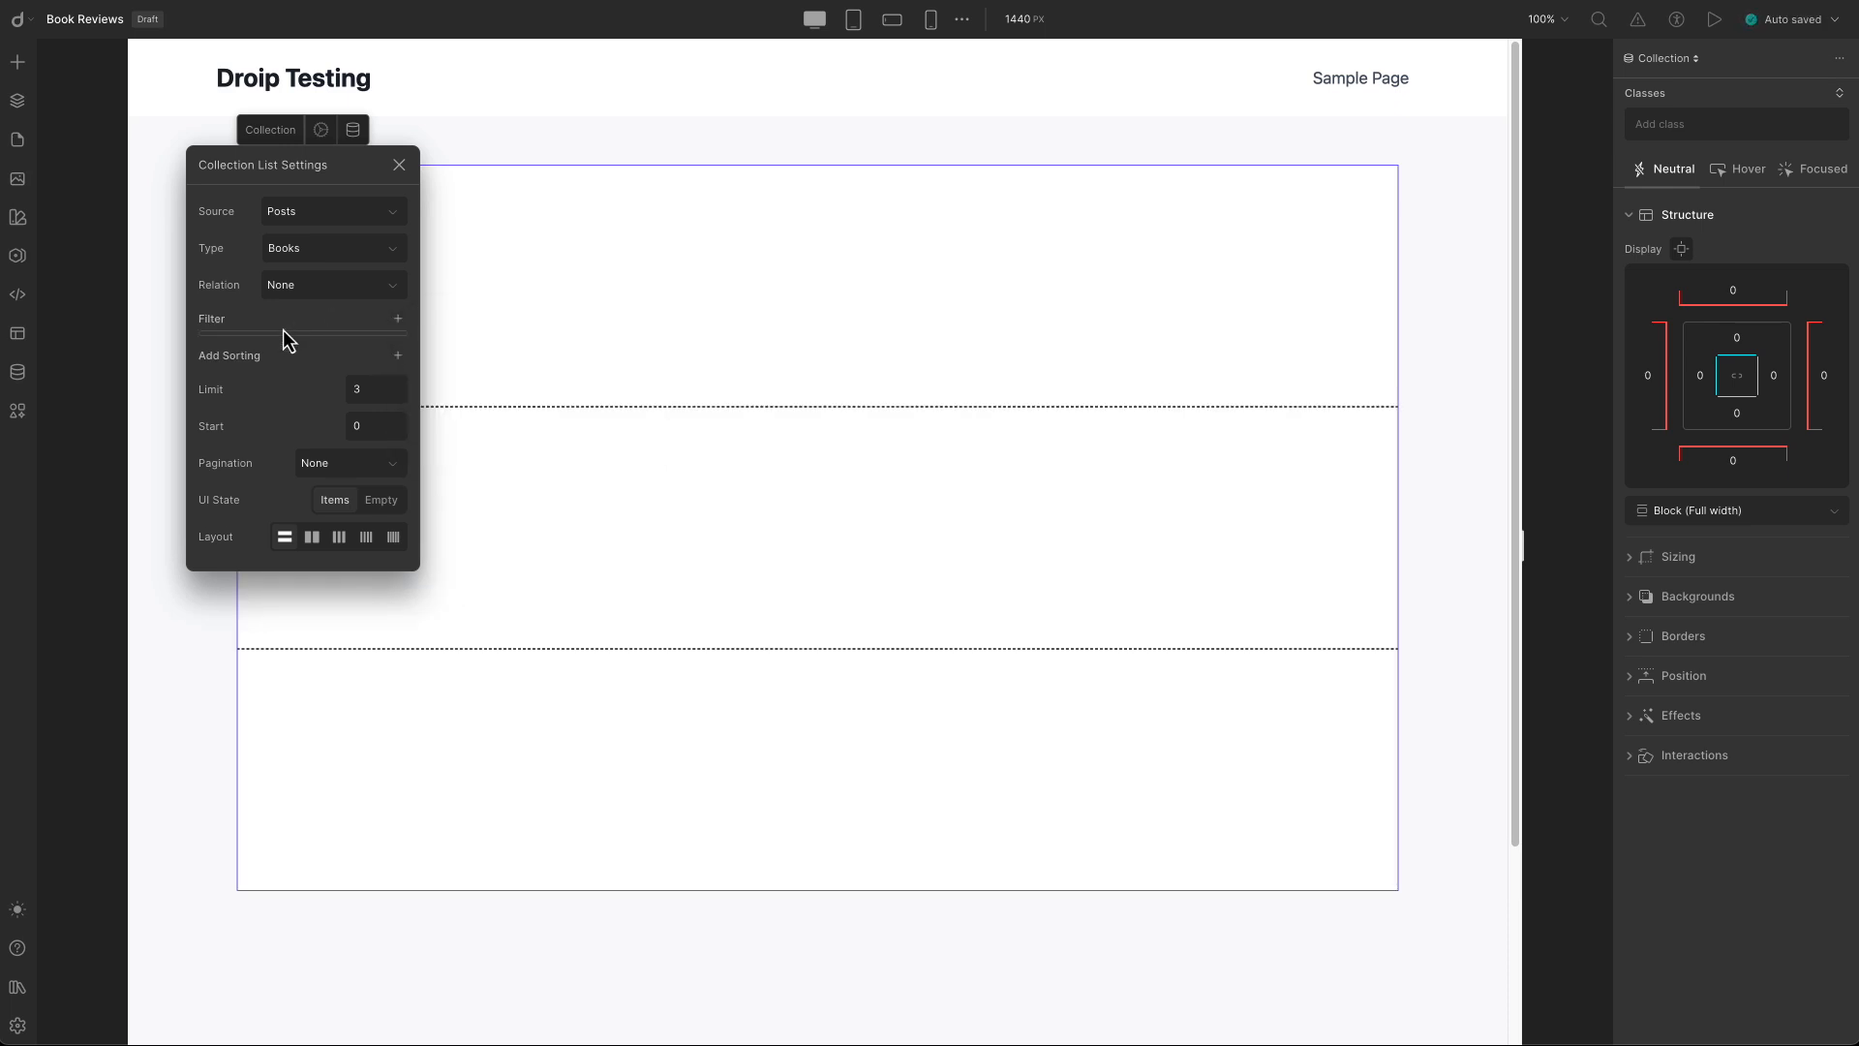
pyautogui.click(399, 165)
# Insert the prebuilt pink portrait card with the green name banner into the Collection's Item.
pyautogui.click(358, 229)
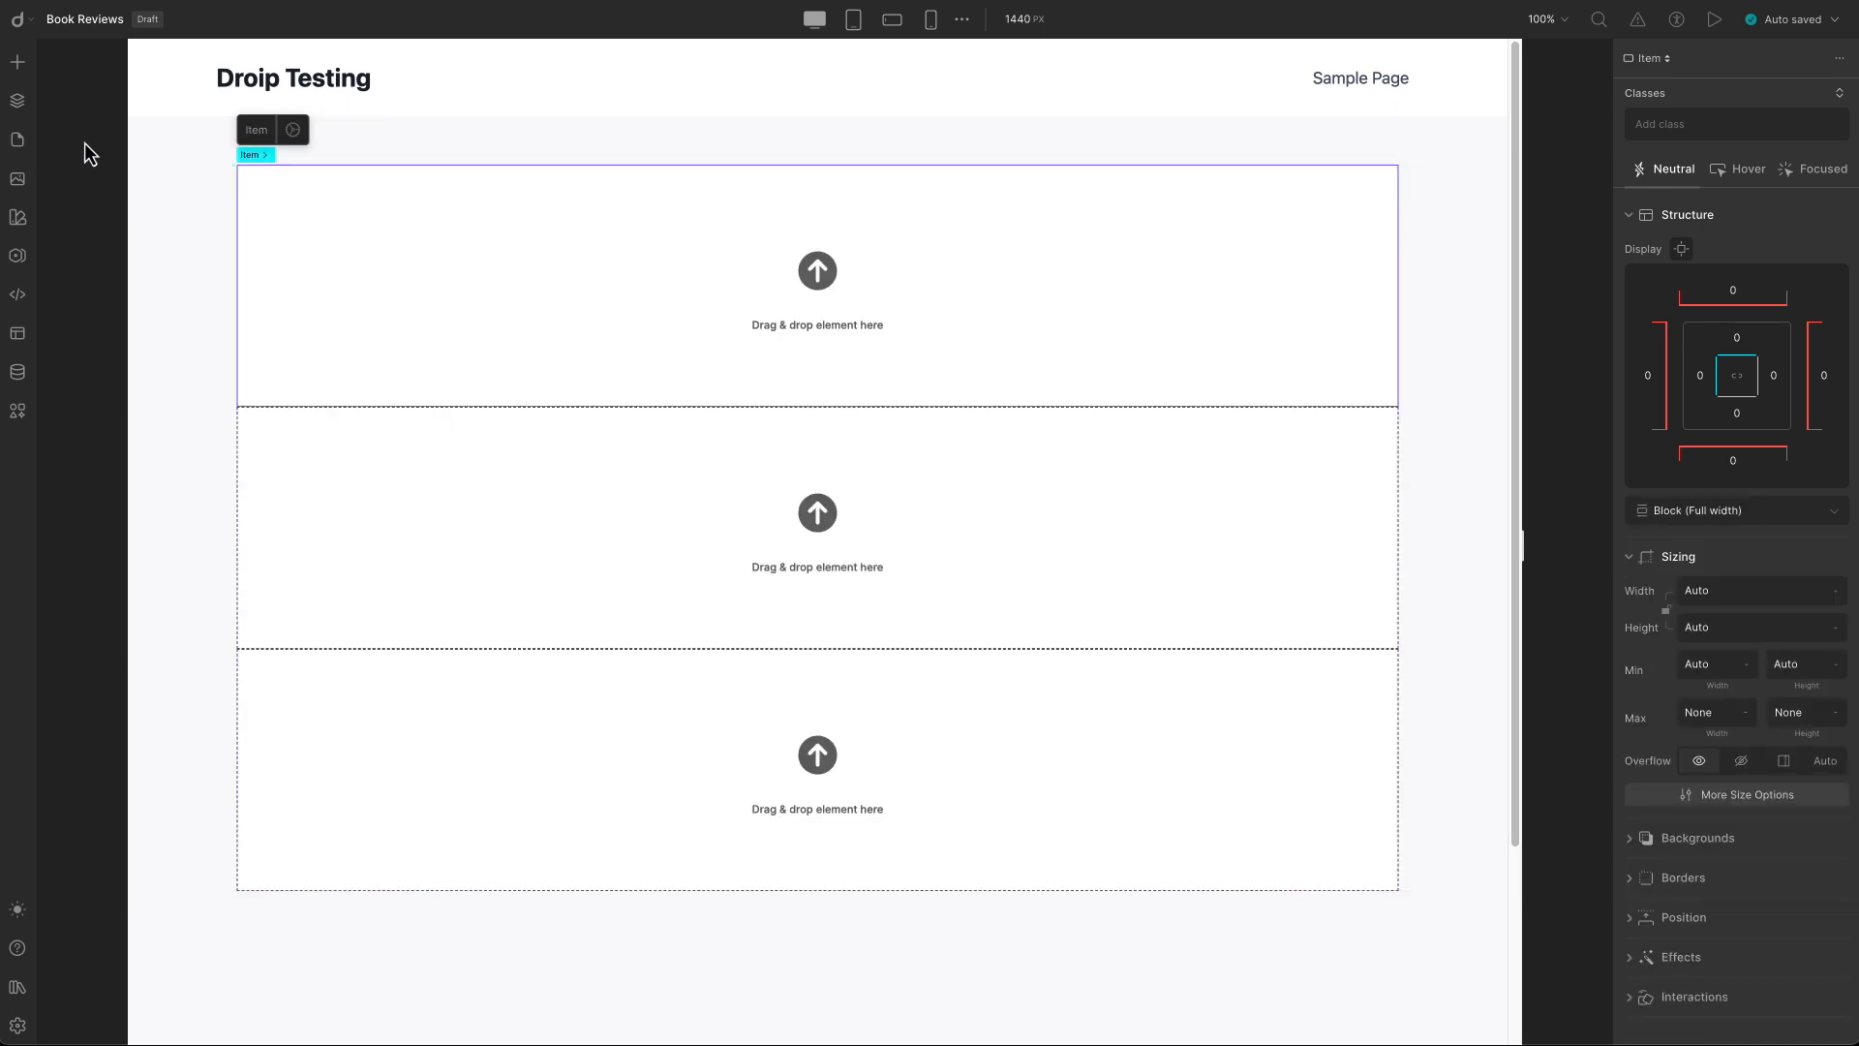
pyautogui.click(17, 66)
pyautogui.click(83, 81)
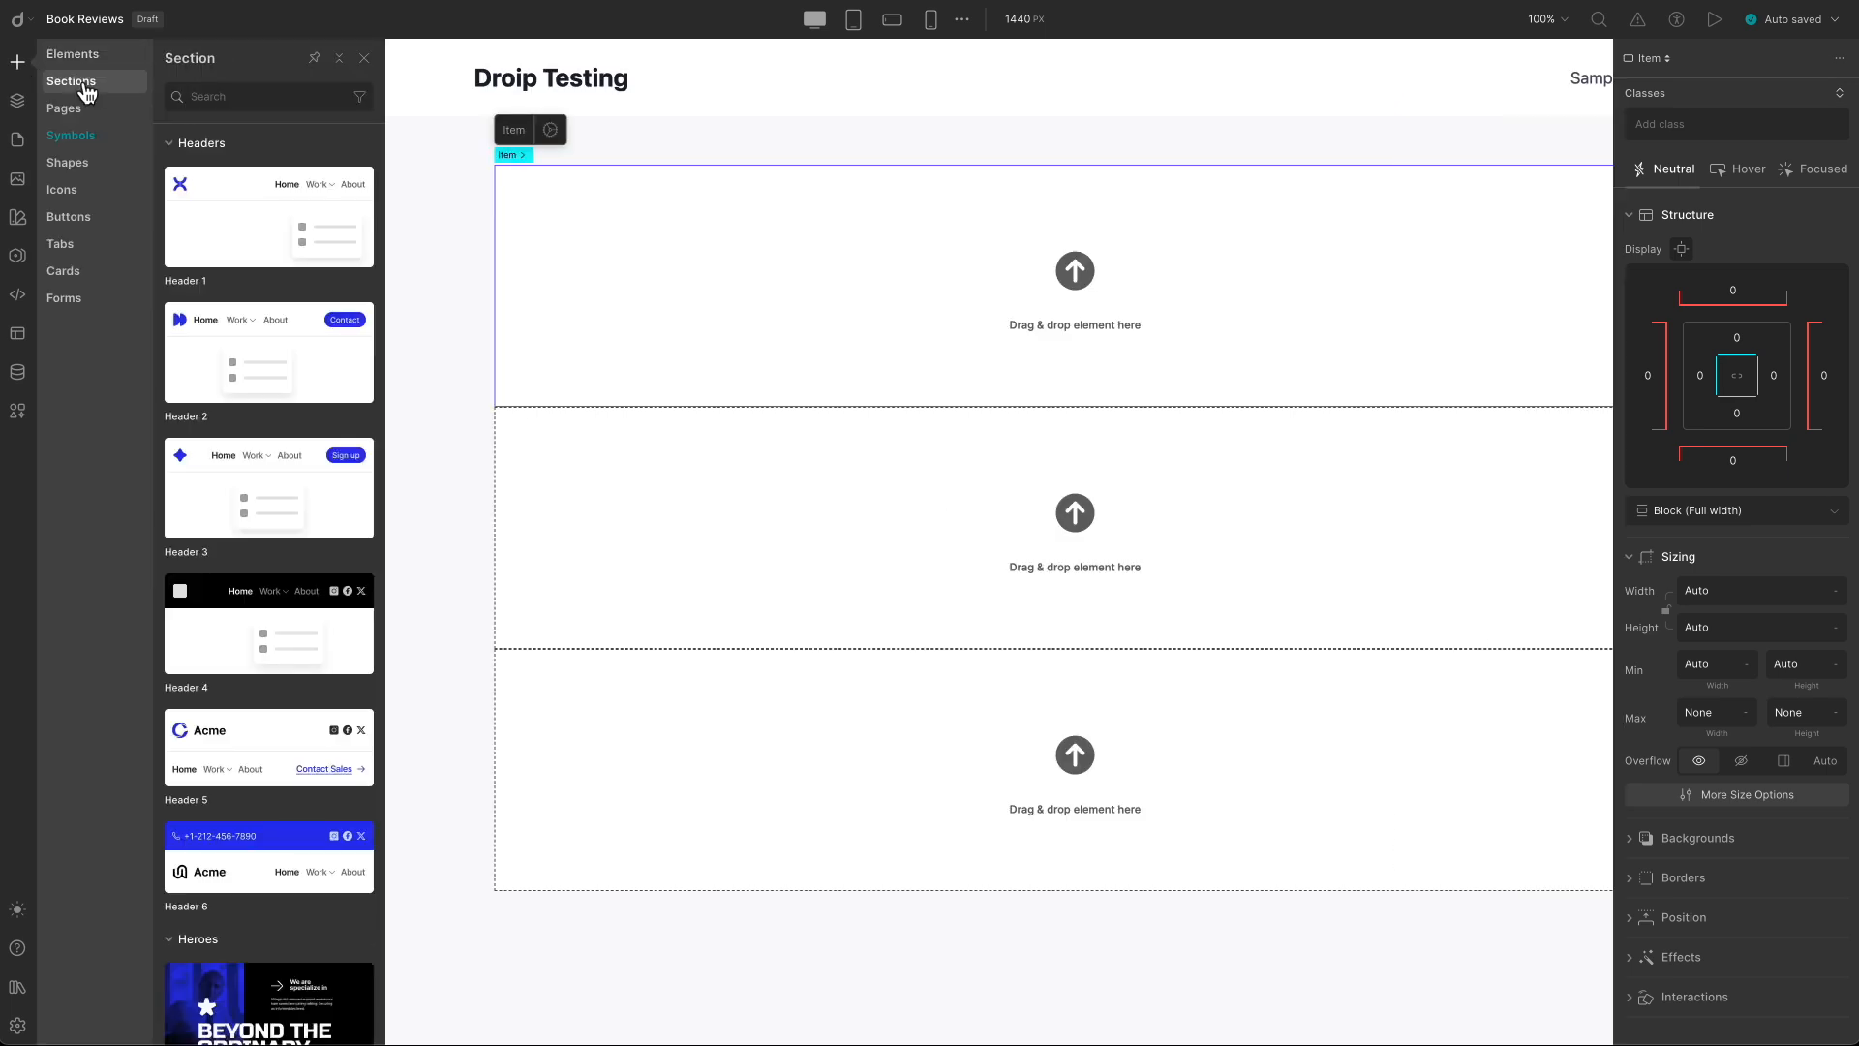
pyautogui.click(77, 273)
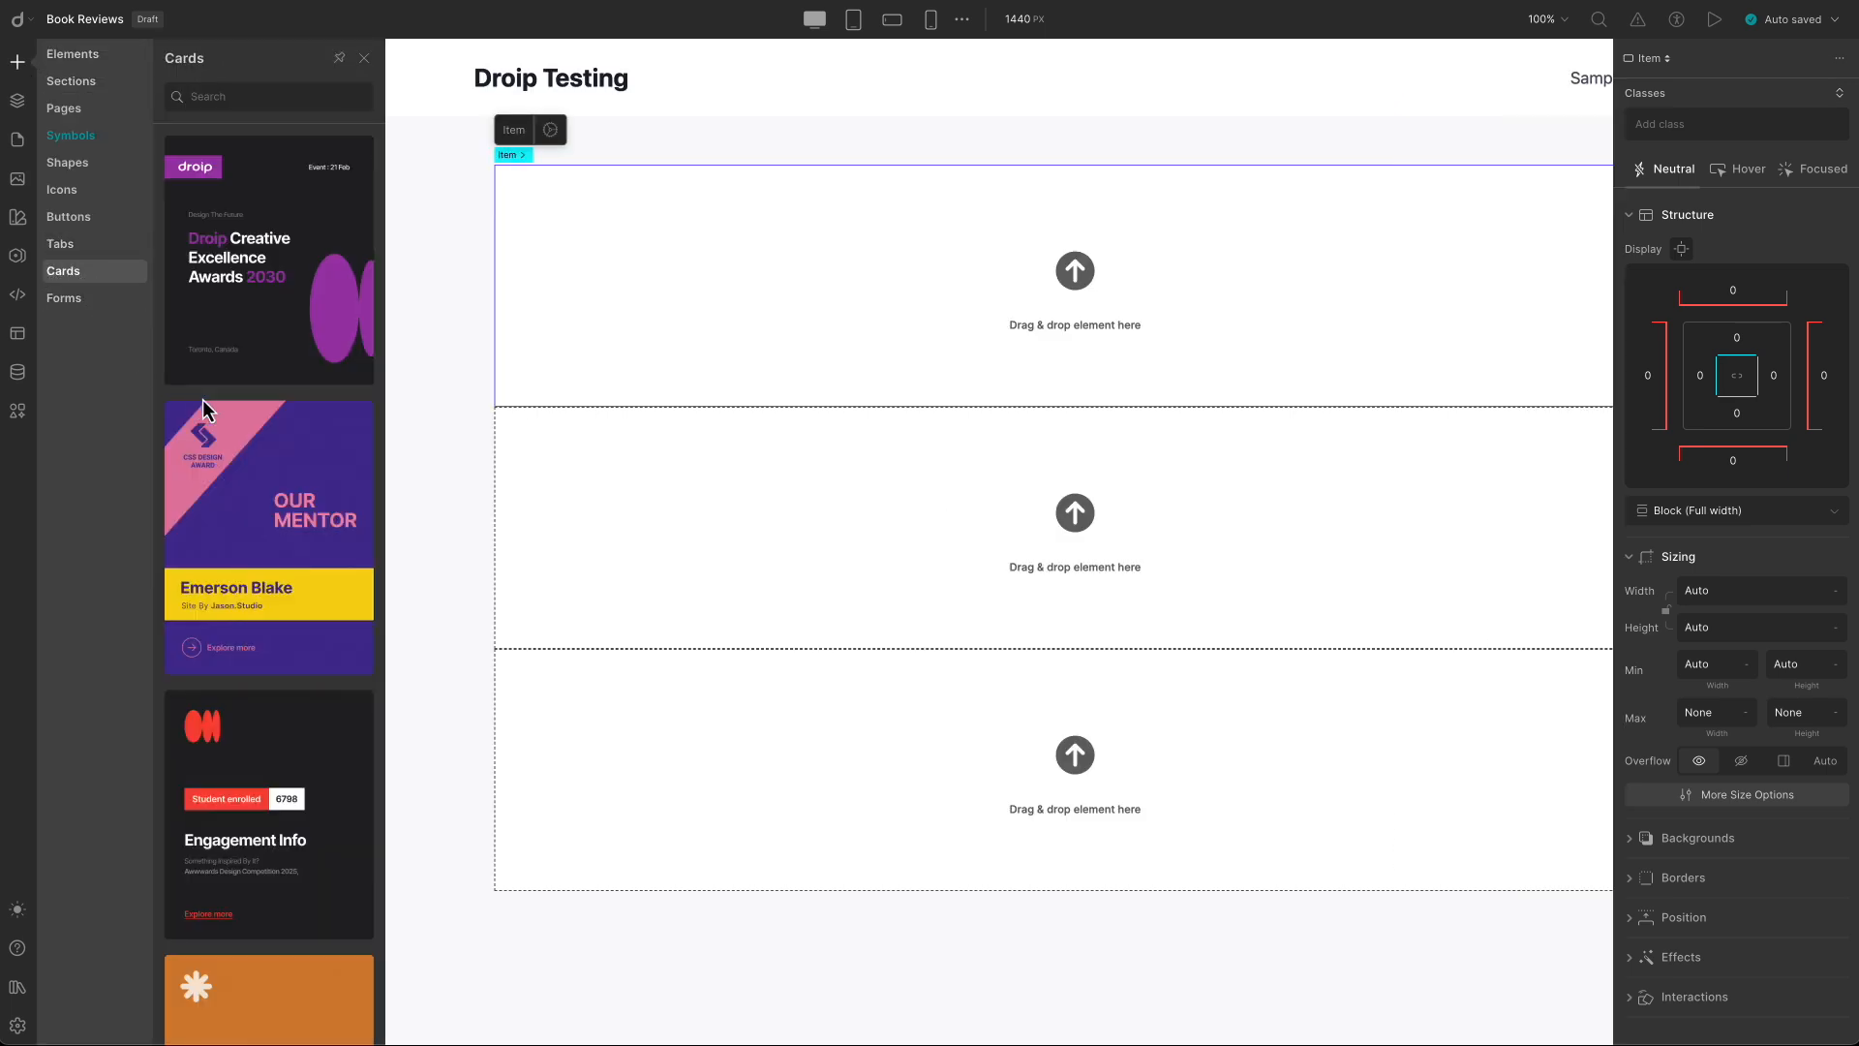
pyautogui.scroll(-3, 228, 413)
pyautogui.scroll(-9, 228, 412)
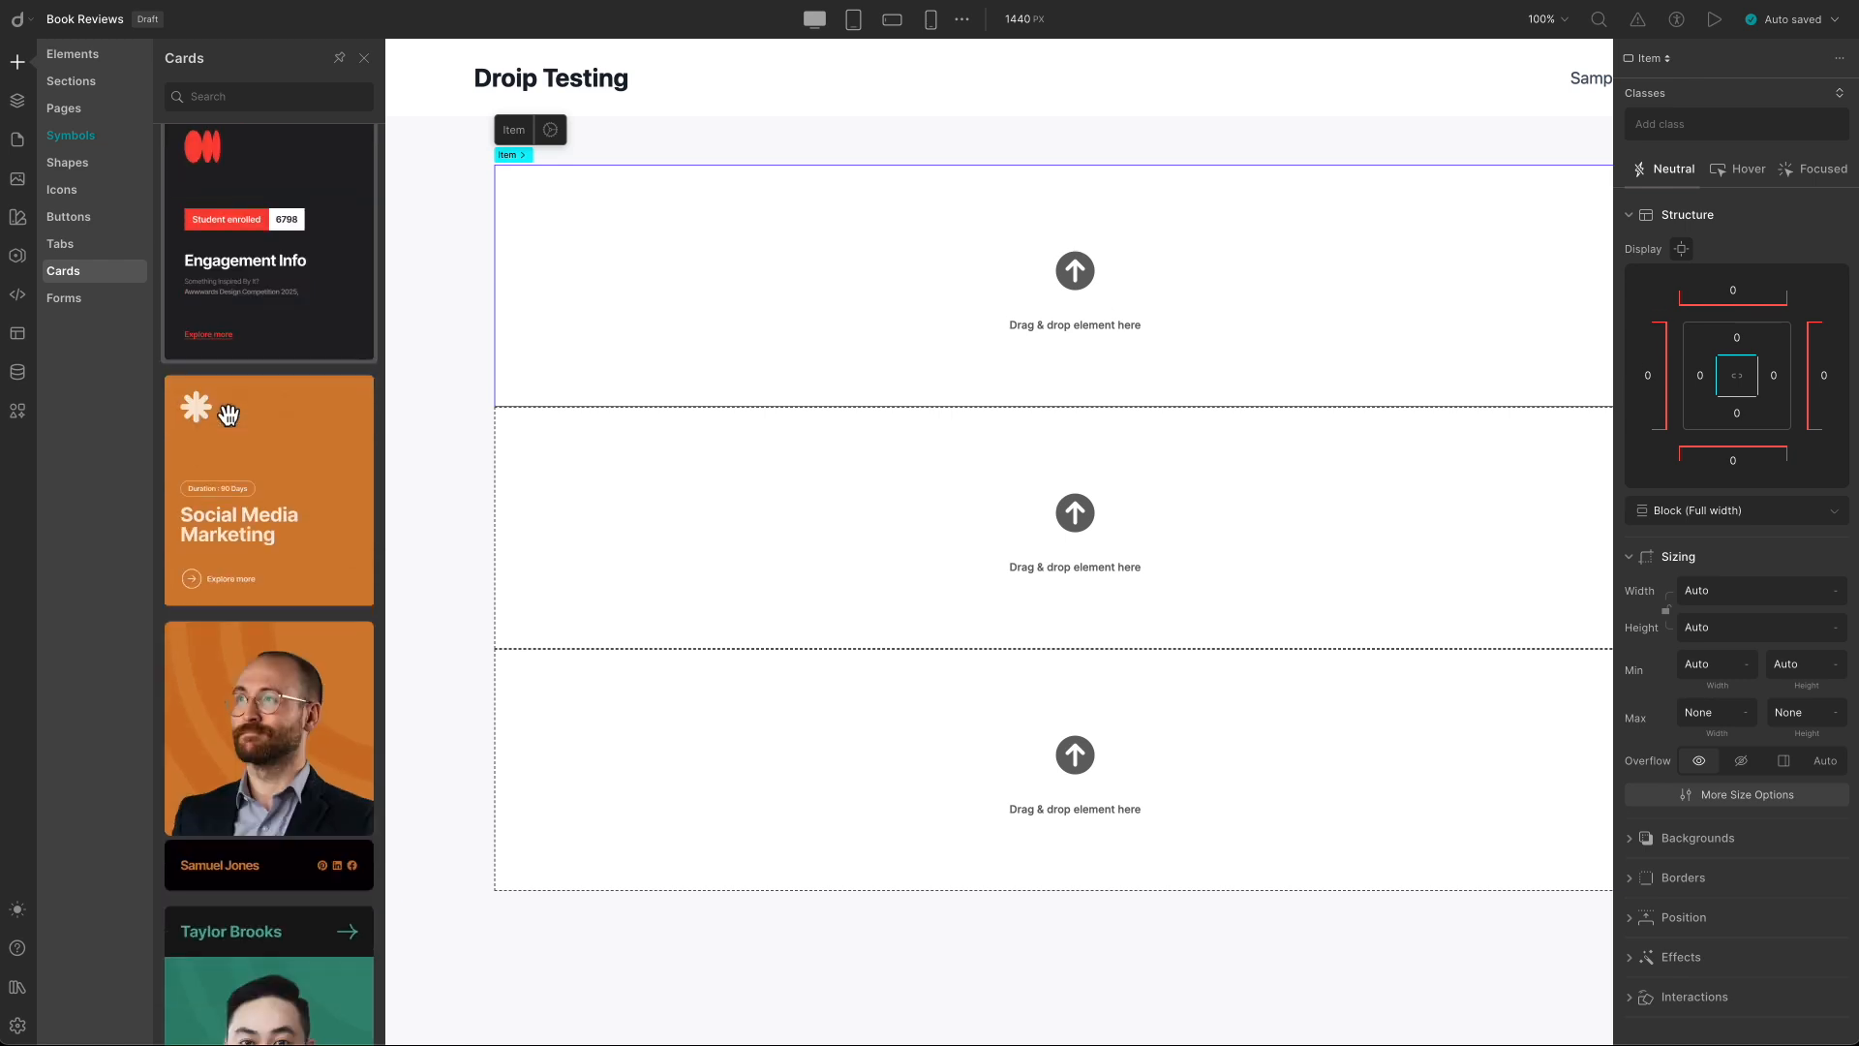
pyautogui.scroll(-2, 222, 408)
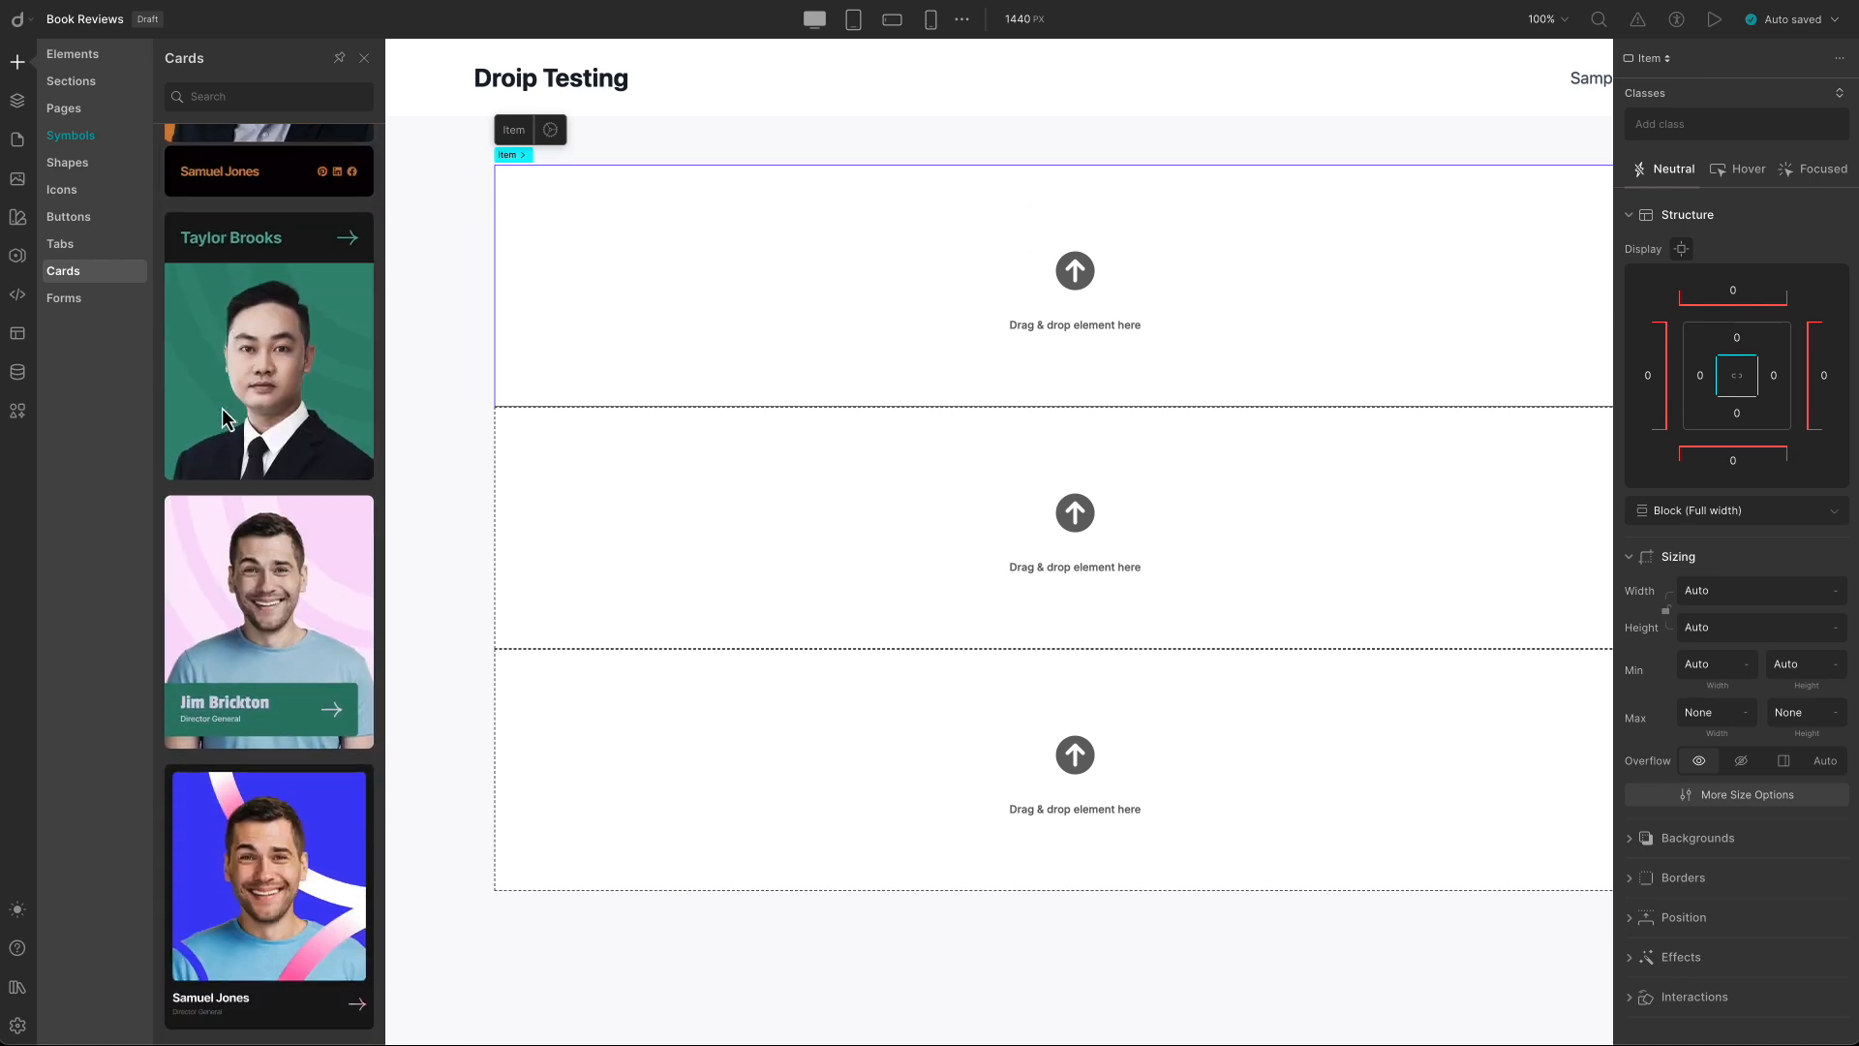
pyautogui.click(259, 552)
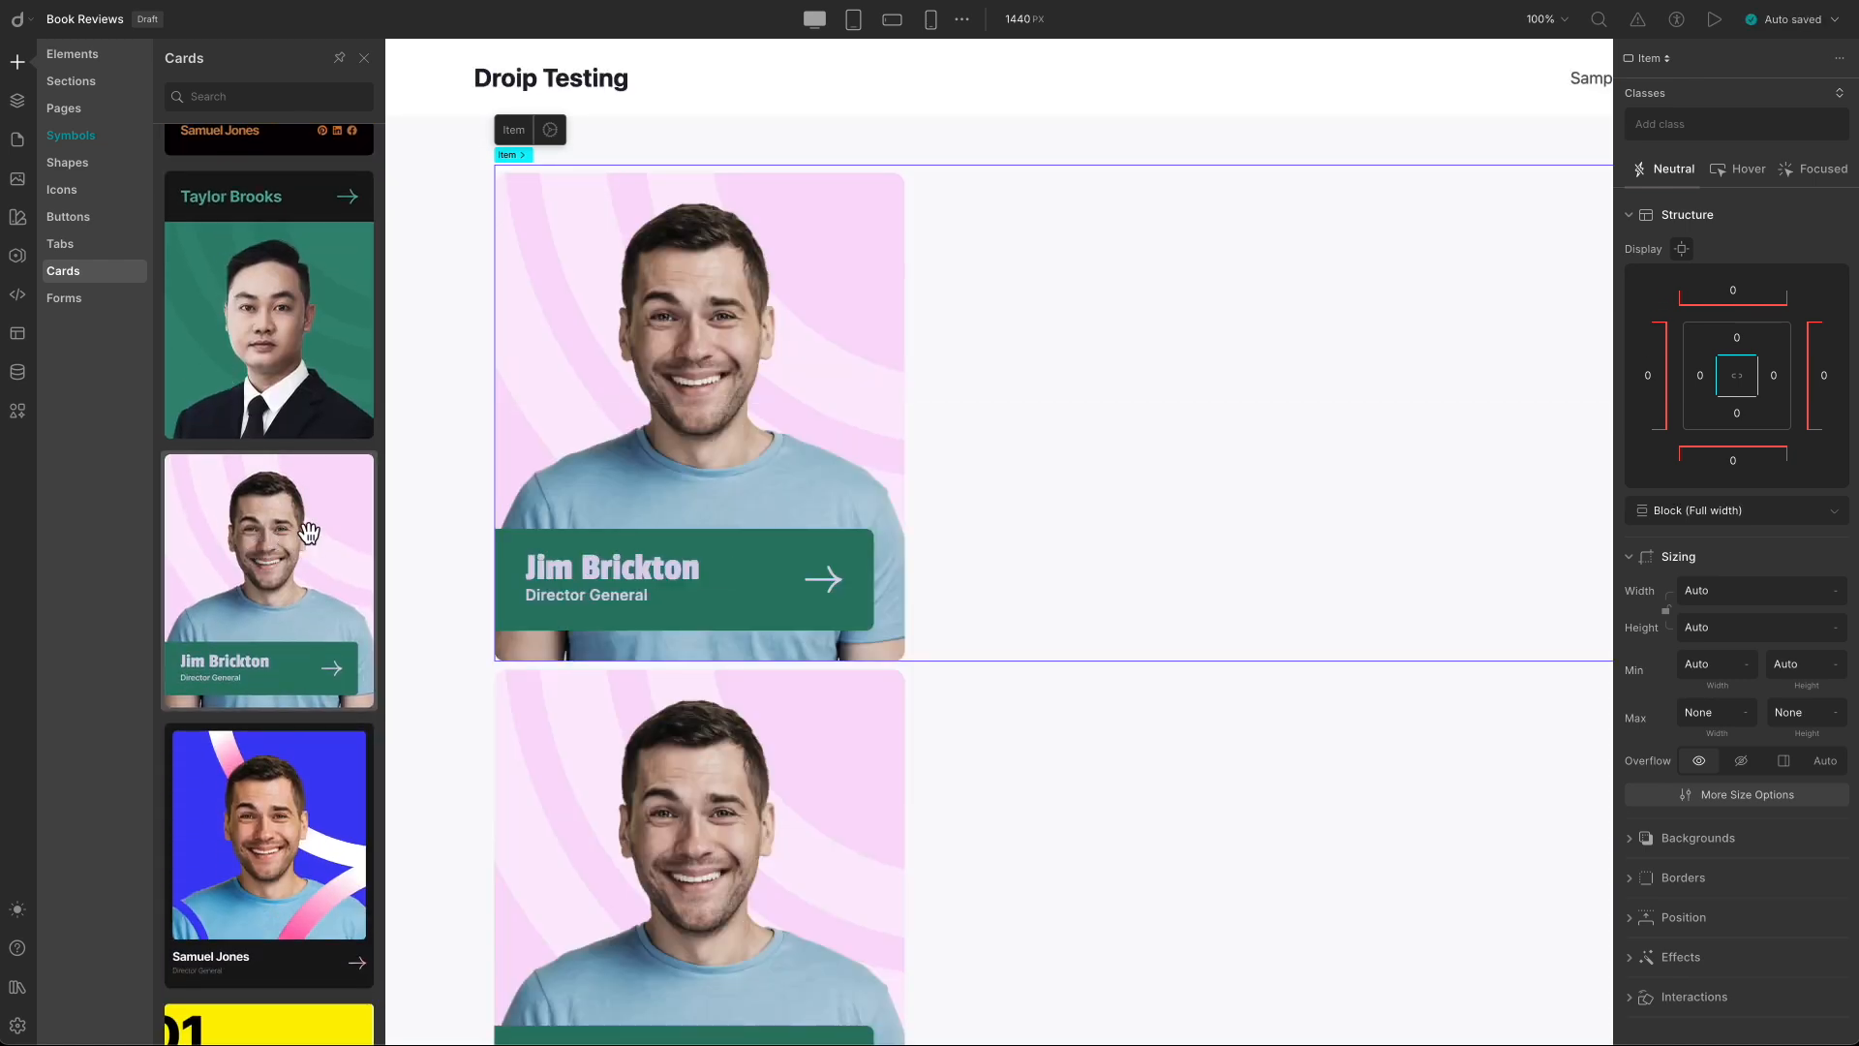
pyautogui.click(670, 262)
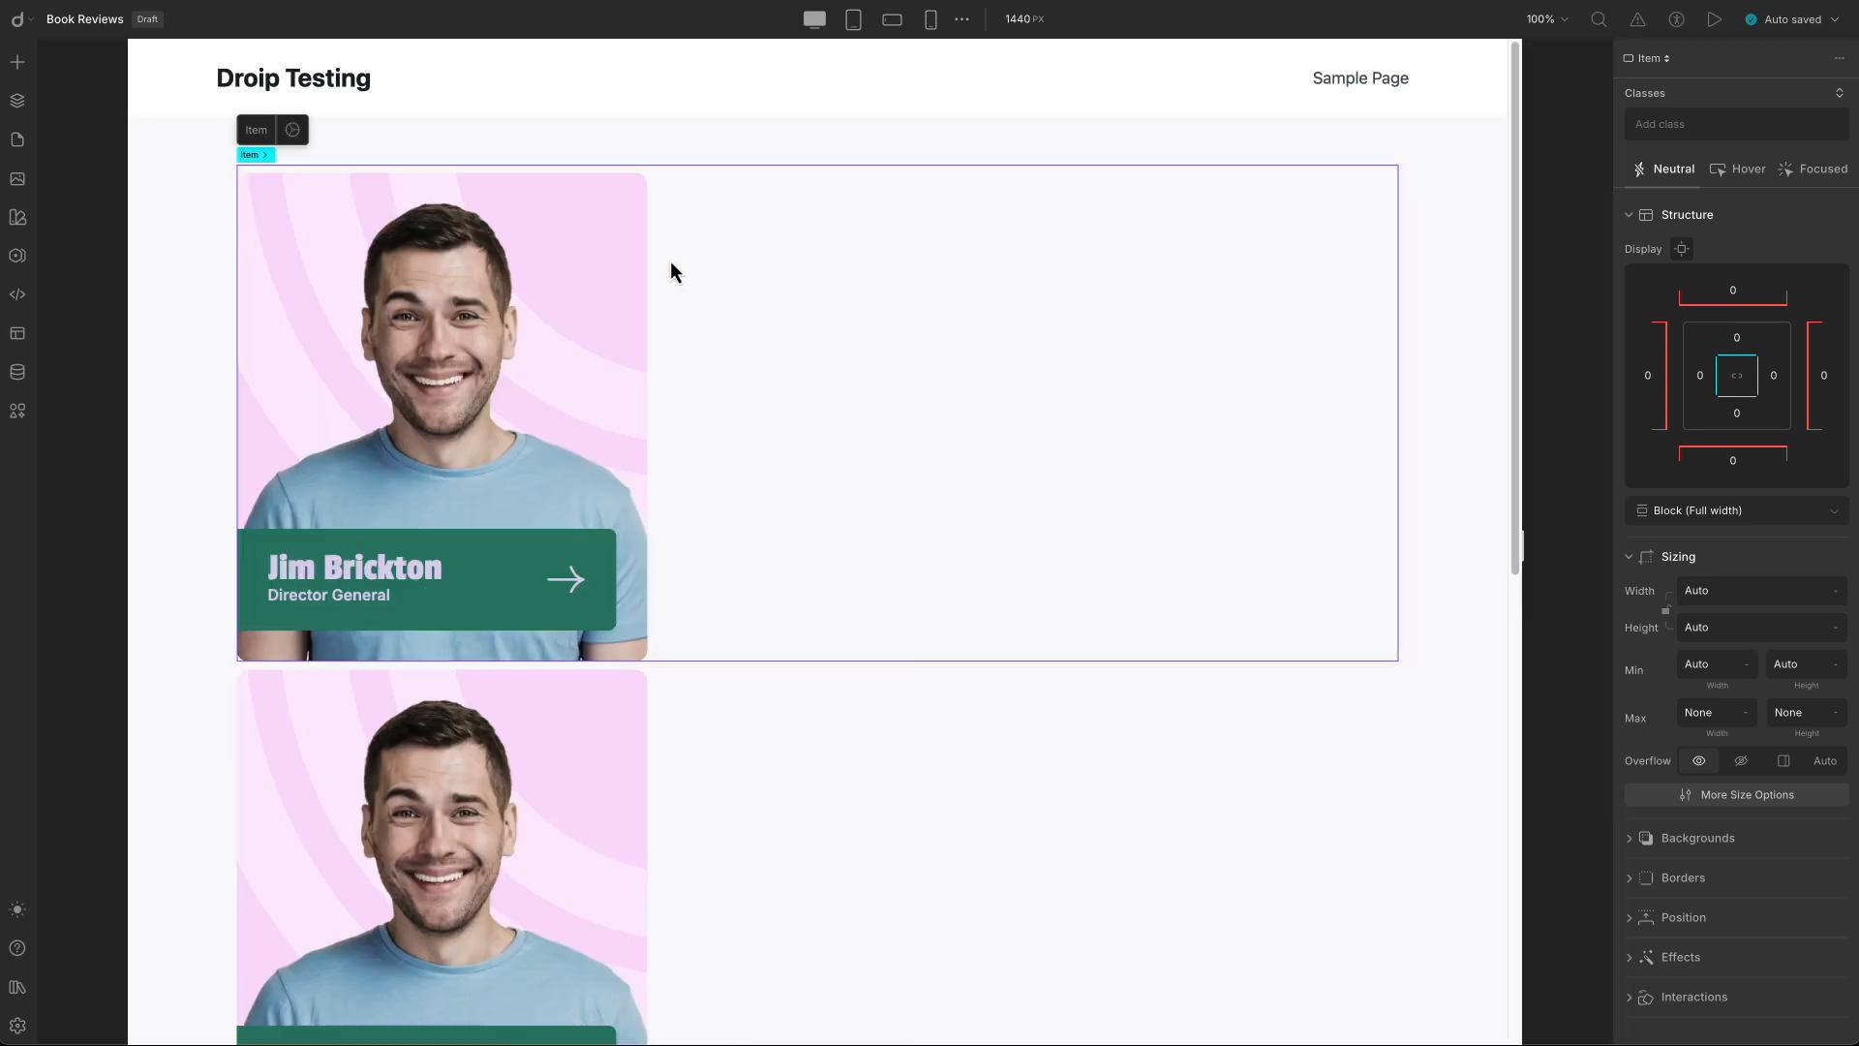
# Bind the card's portrait image to dynamic Post content using the Book Cover Image value.
pyautogui.click(486, 251)
pyautogui.click(366, 160)
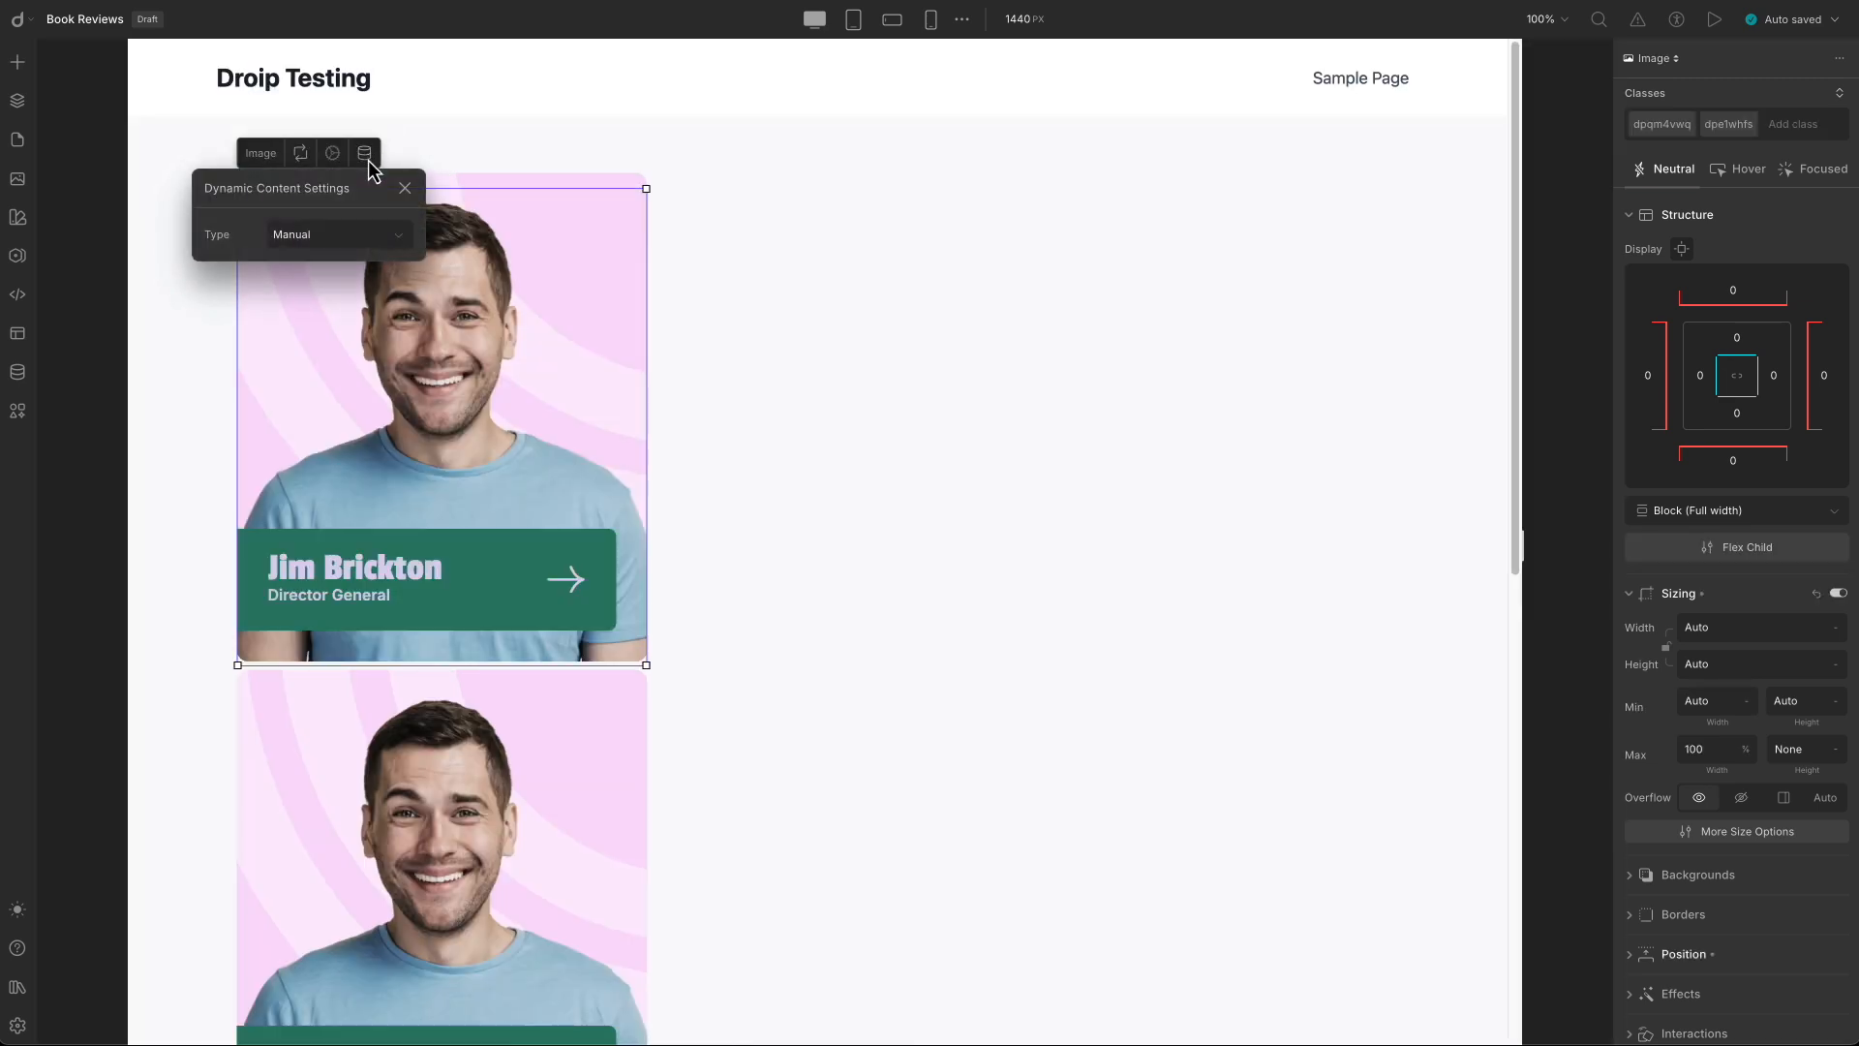
pyautogui.click(324, 237)
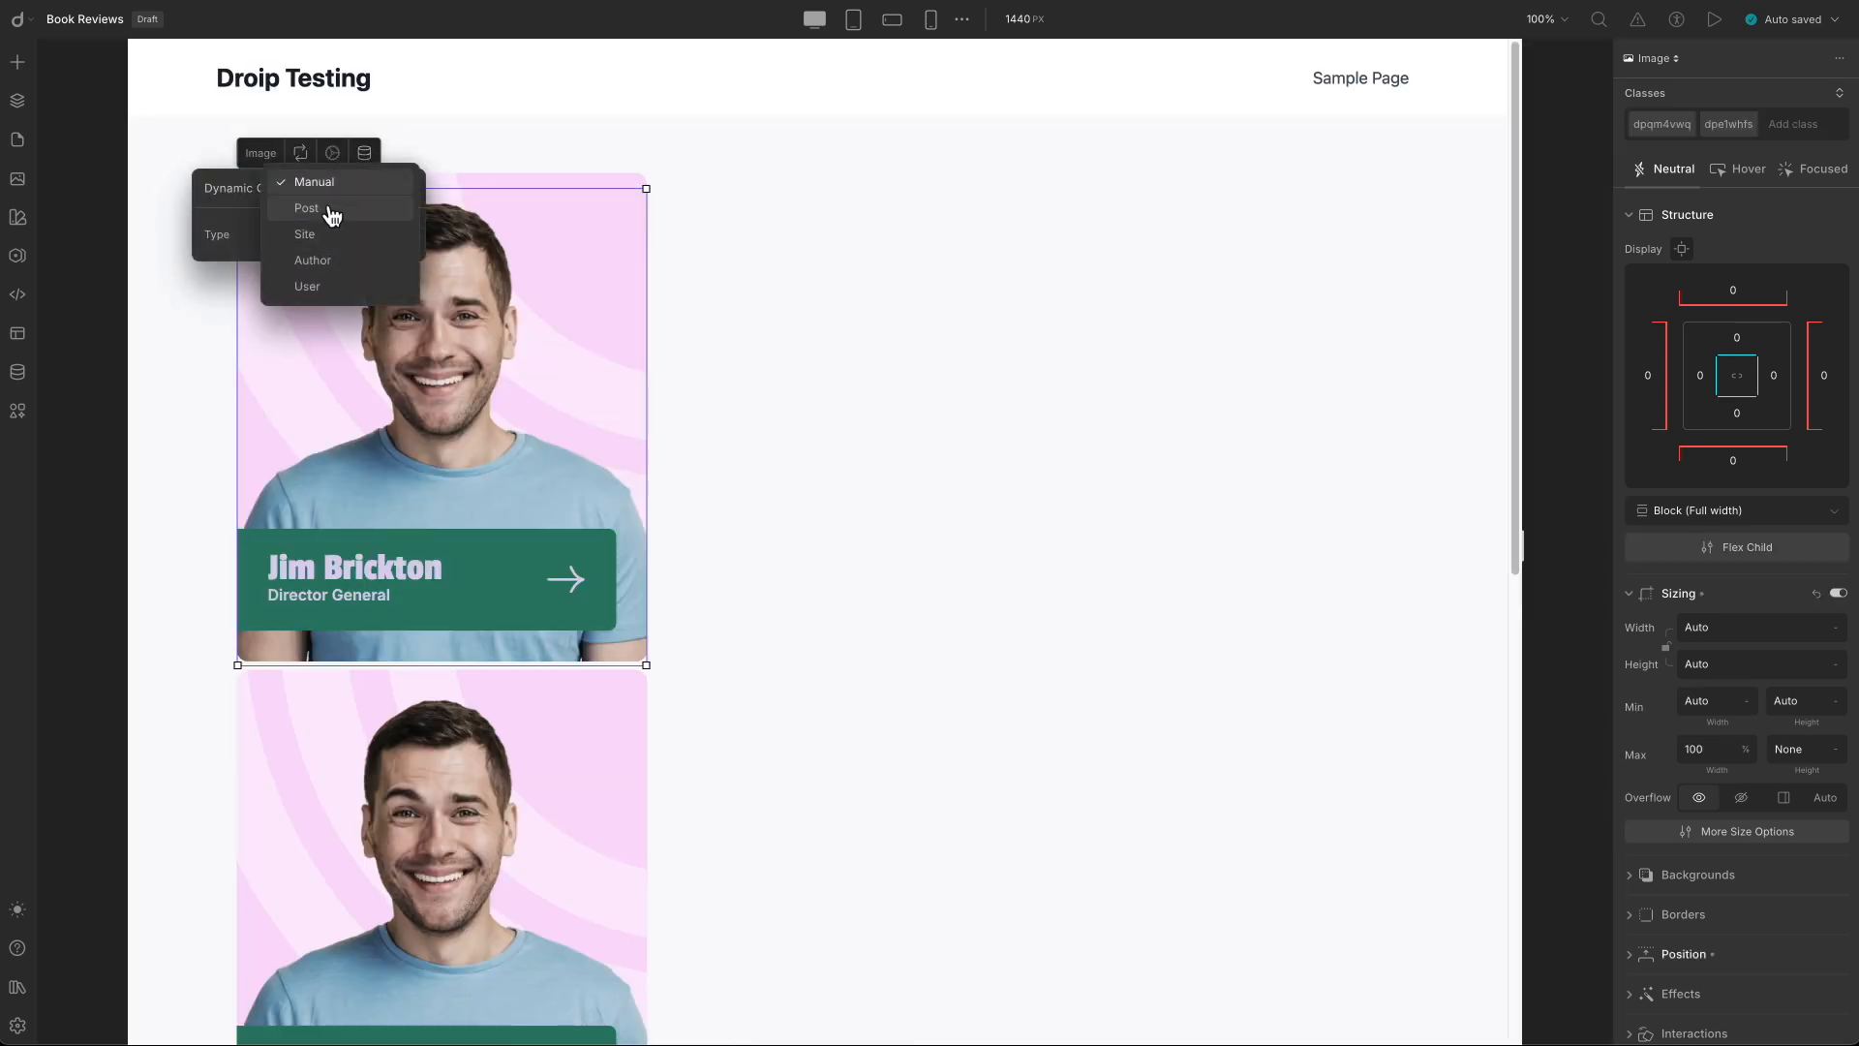
pyautogui.click(326, 208)
pyautogui.click(305, 272)
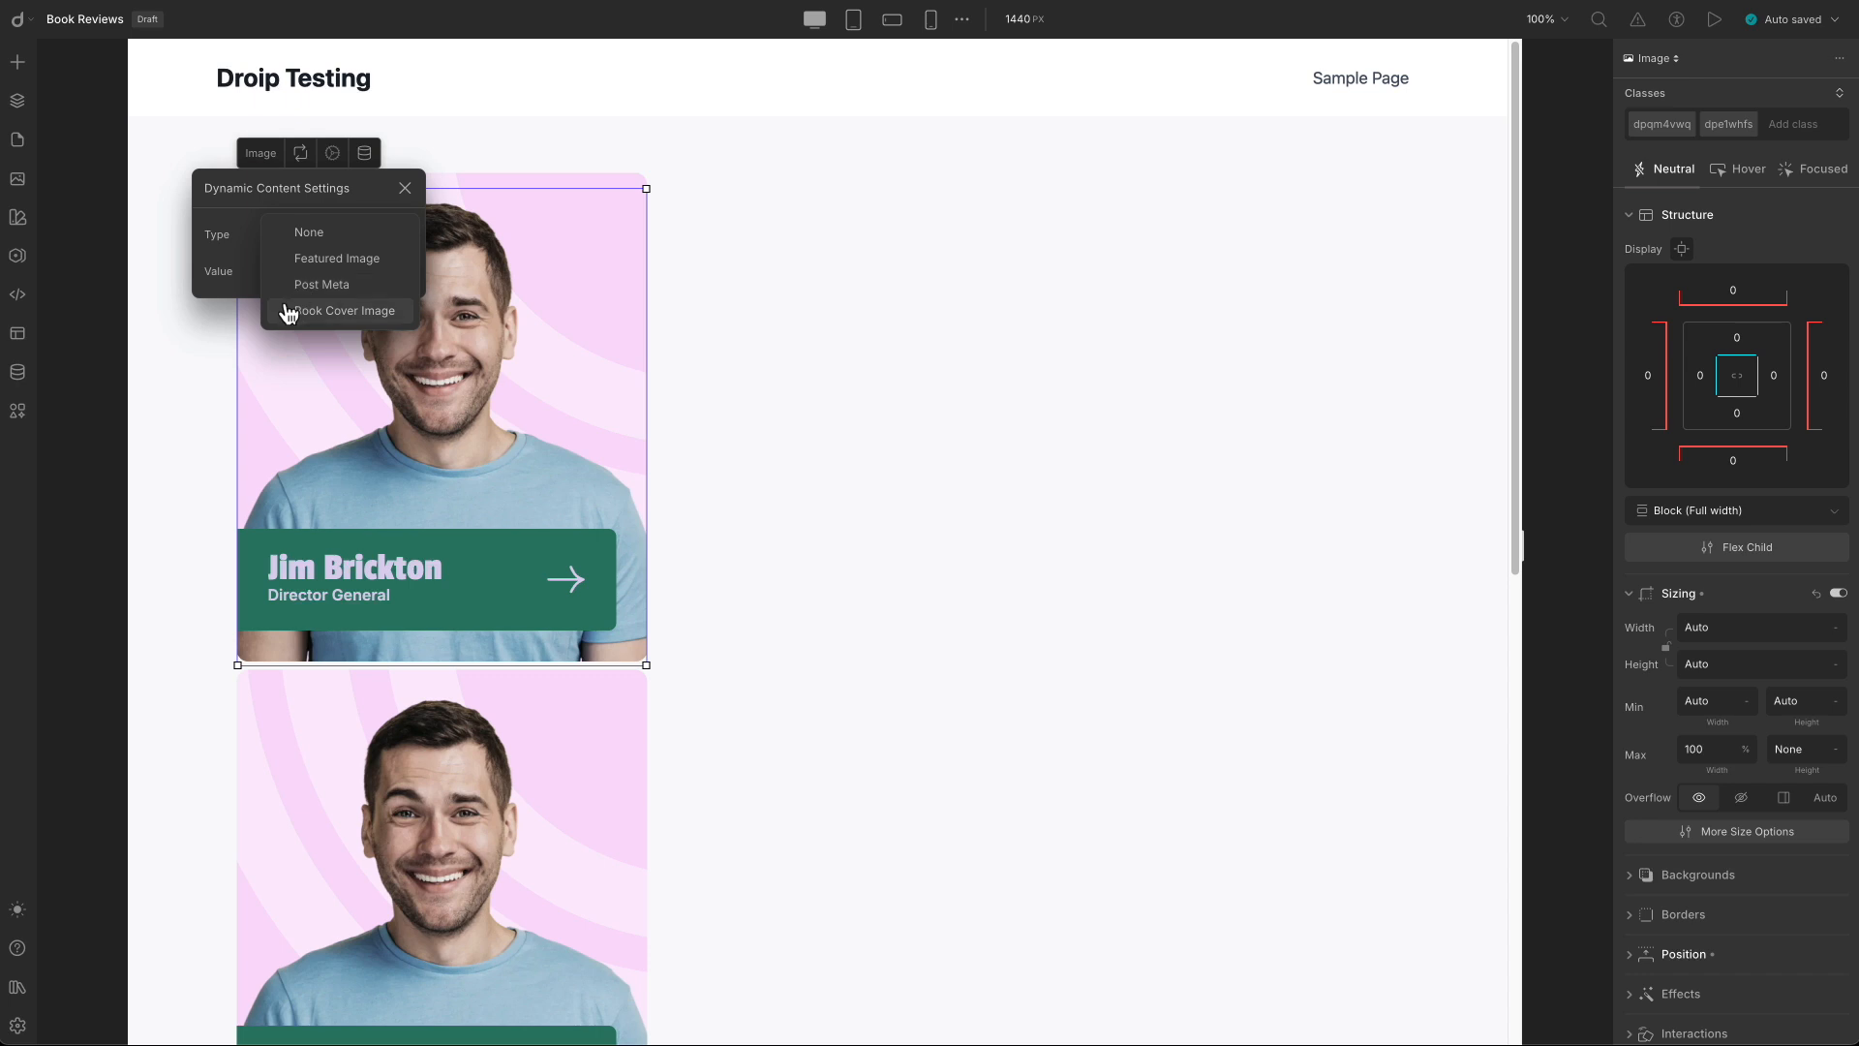
pyautogui.click(306, 311)
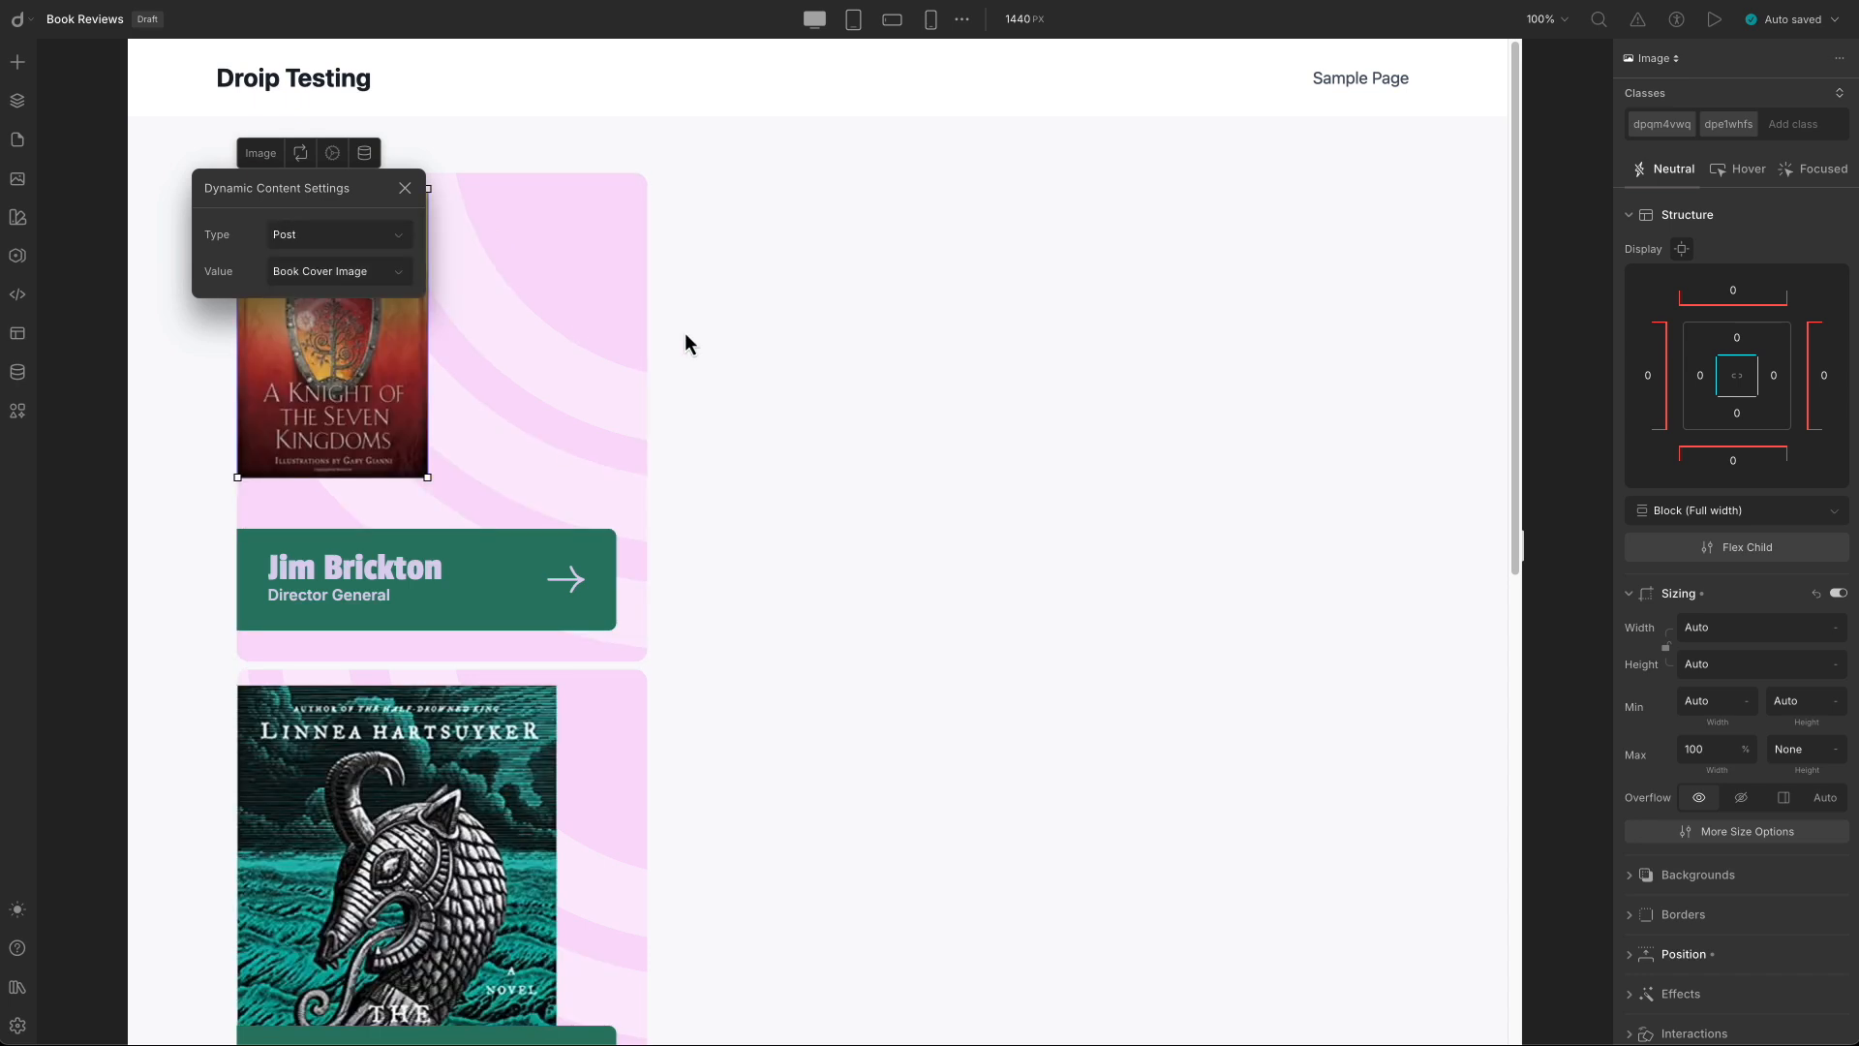
# Resize the book cover image in the first card to 260 px wide and 360 px high.
pyautogui.click(314, 341)
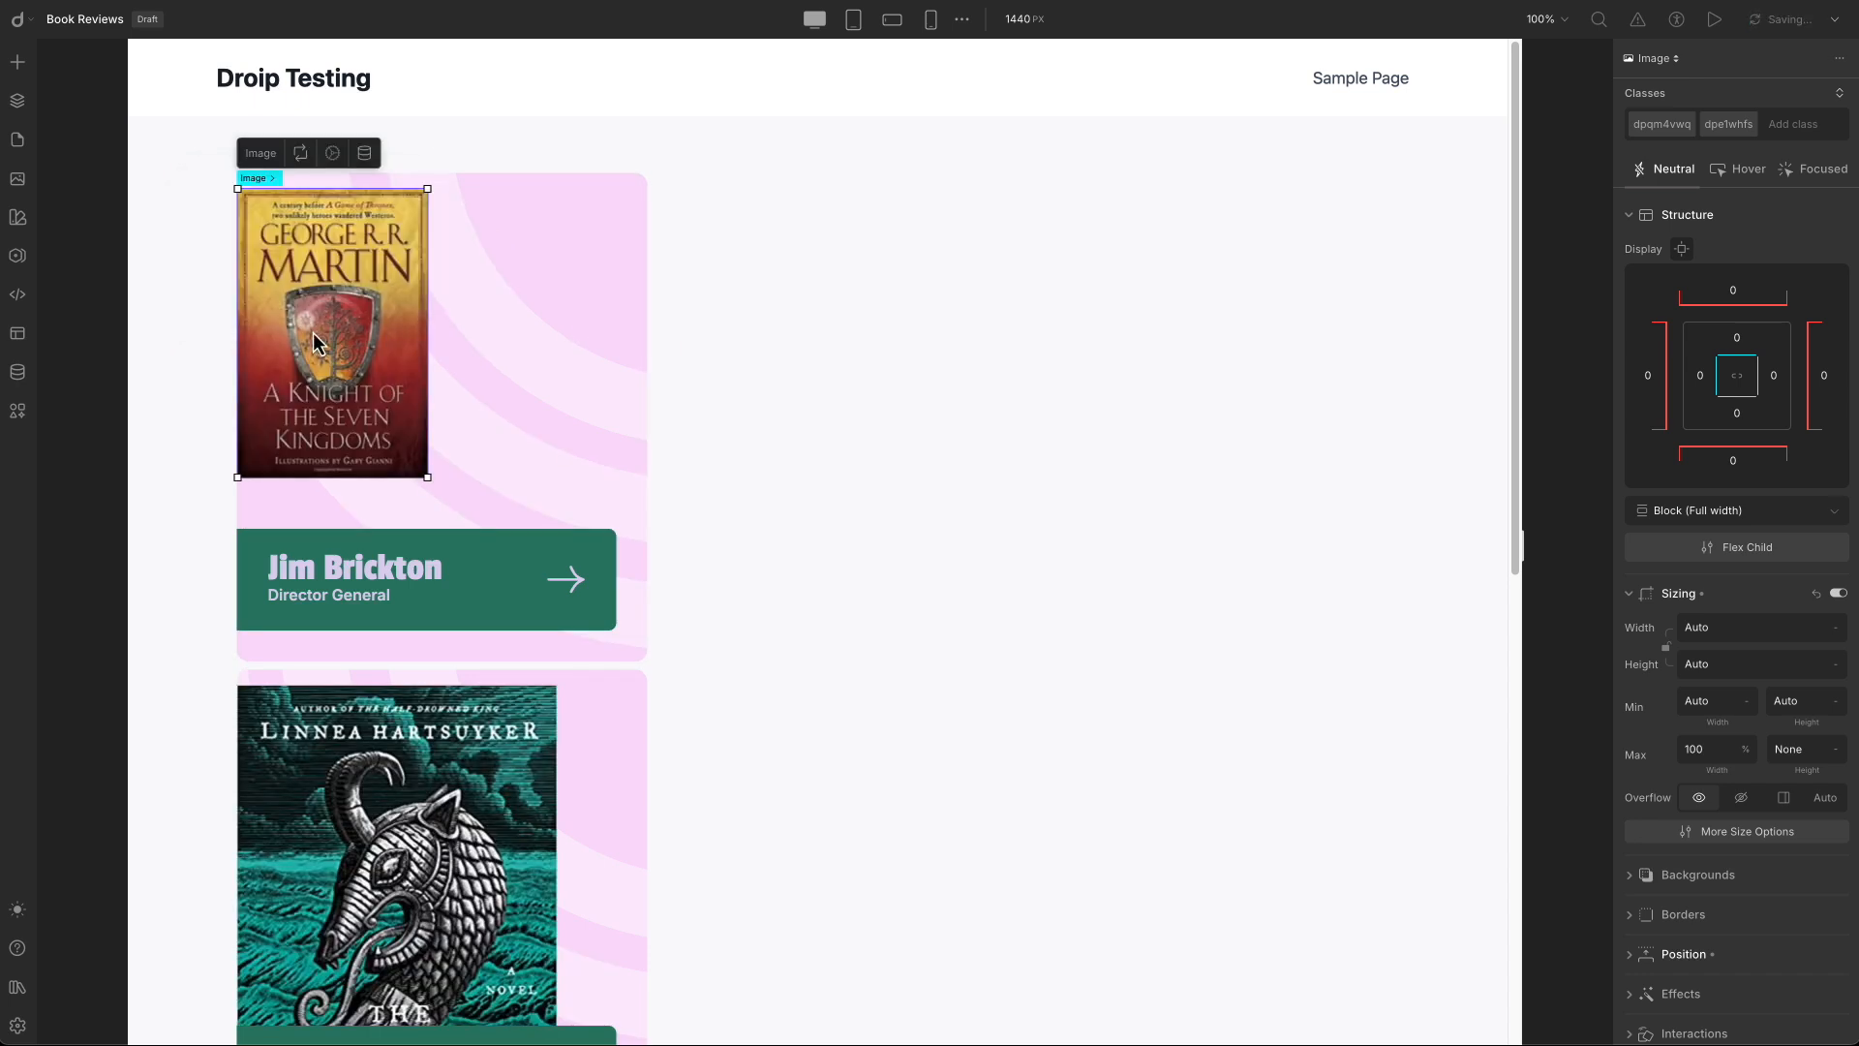
pyautogui.click(1708, 627)
pyautogui.moveTo(1709, 627); pyautogui.dragTo(1684, 629)
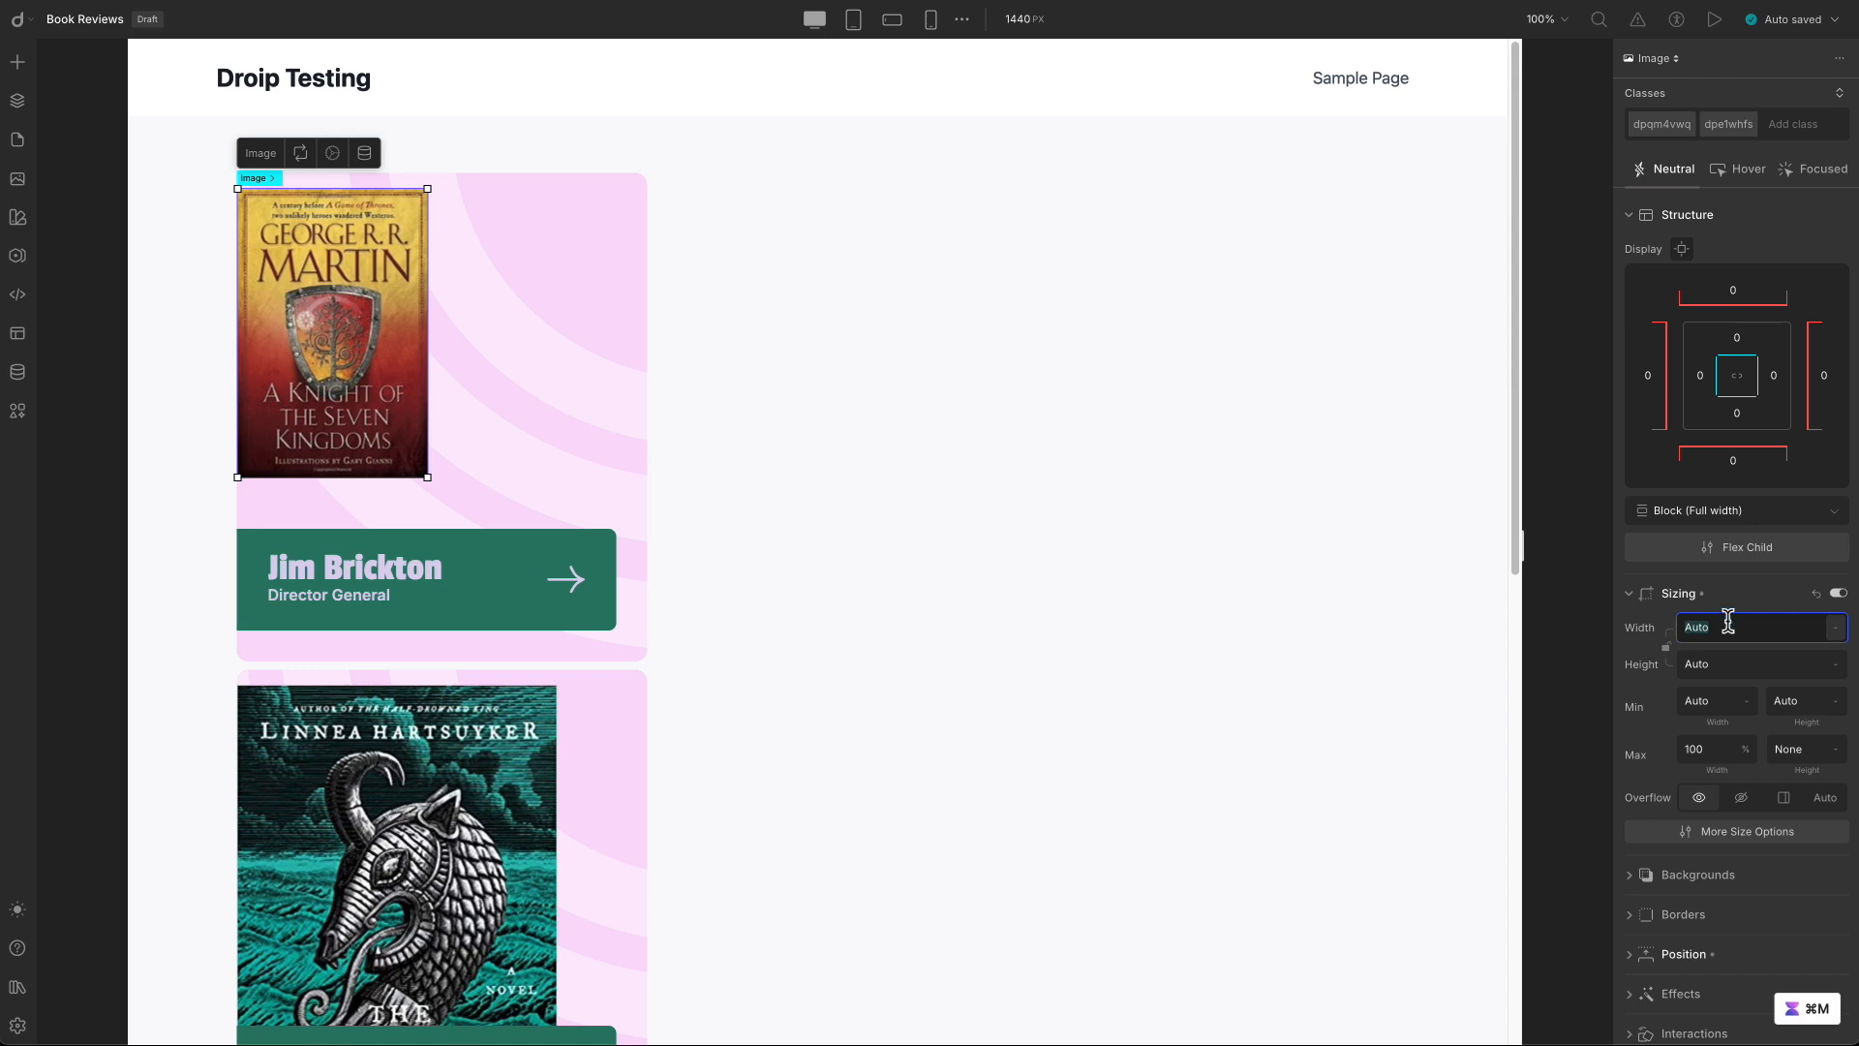
pyautogui.write('260')
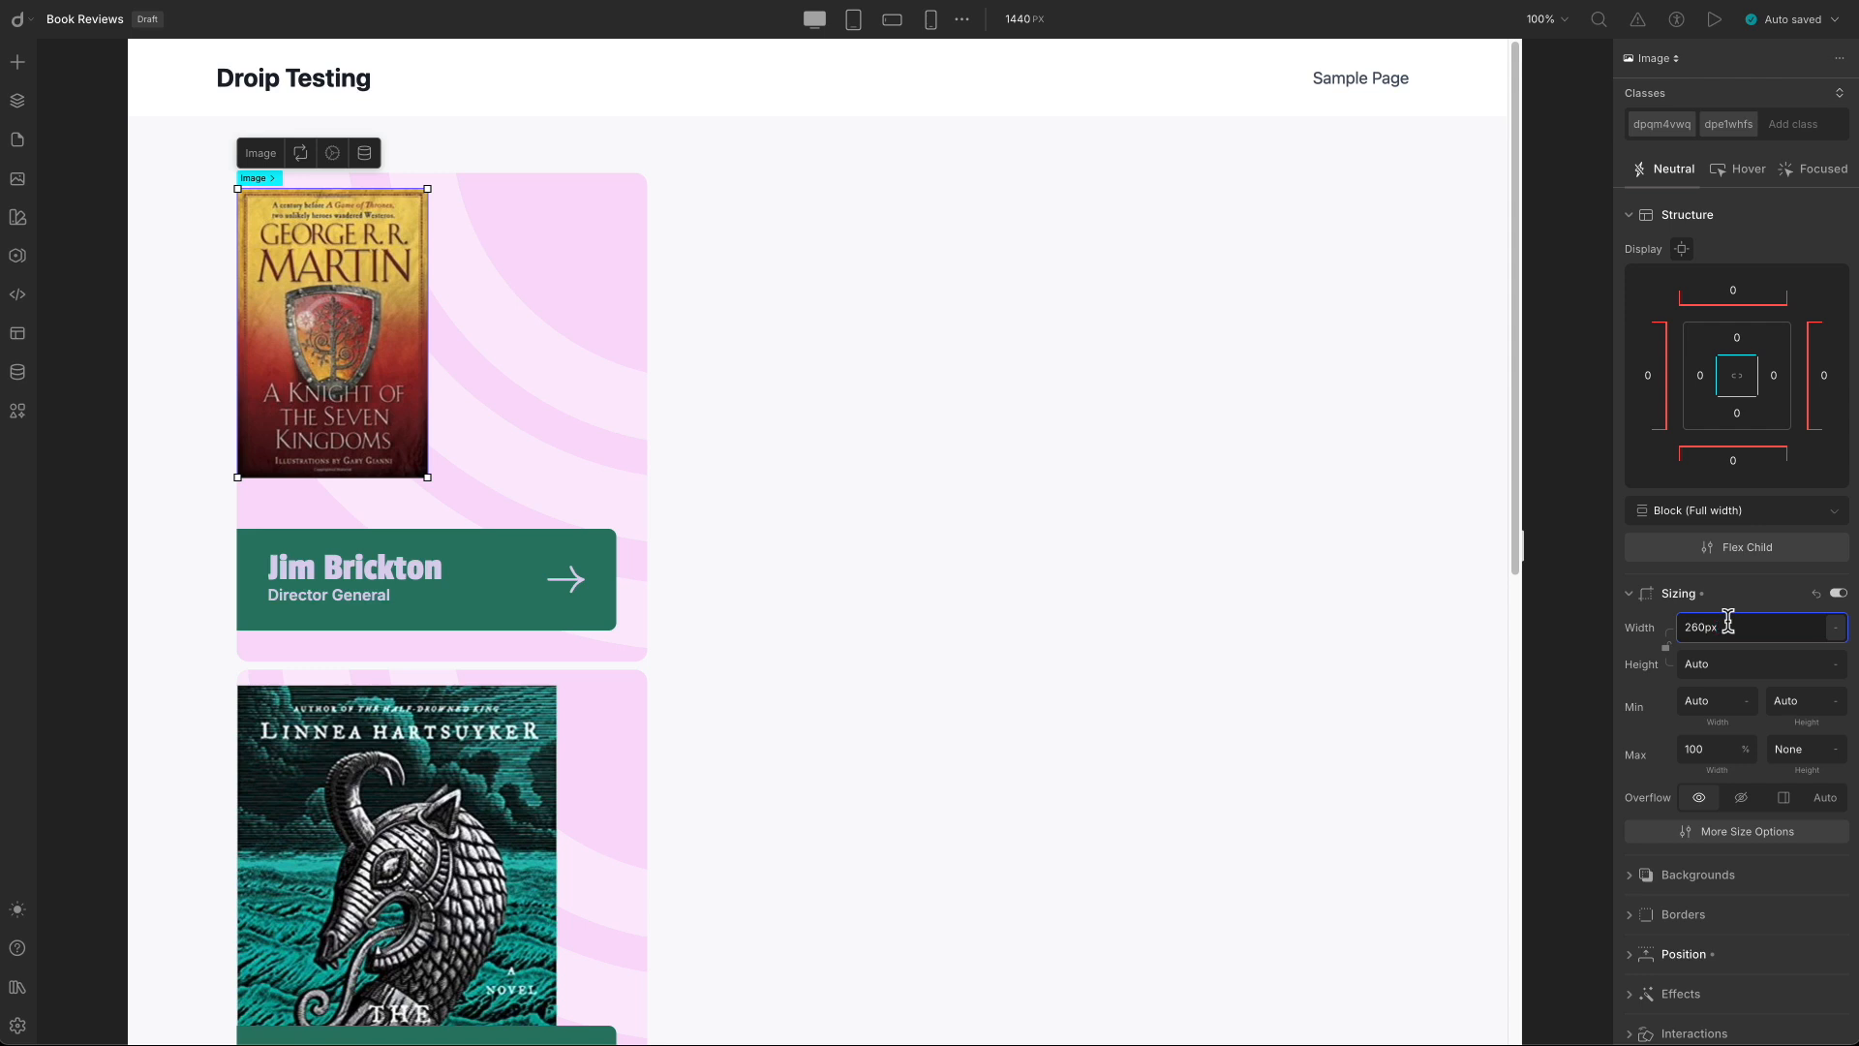
pyautogui.press('Return')
pyautogui.click(1685, 668)
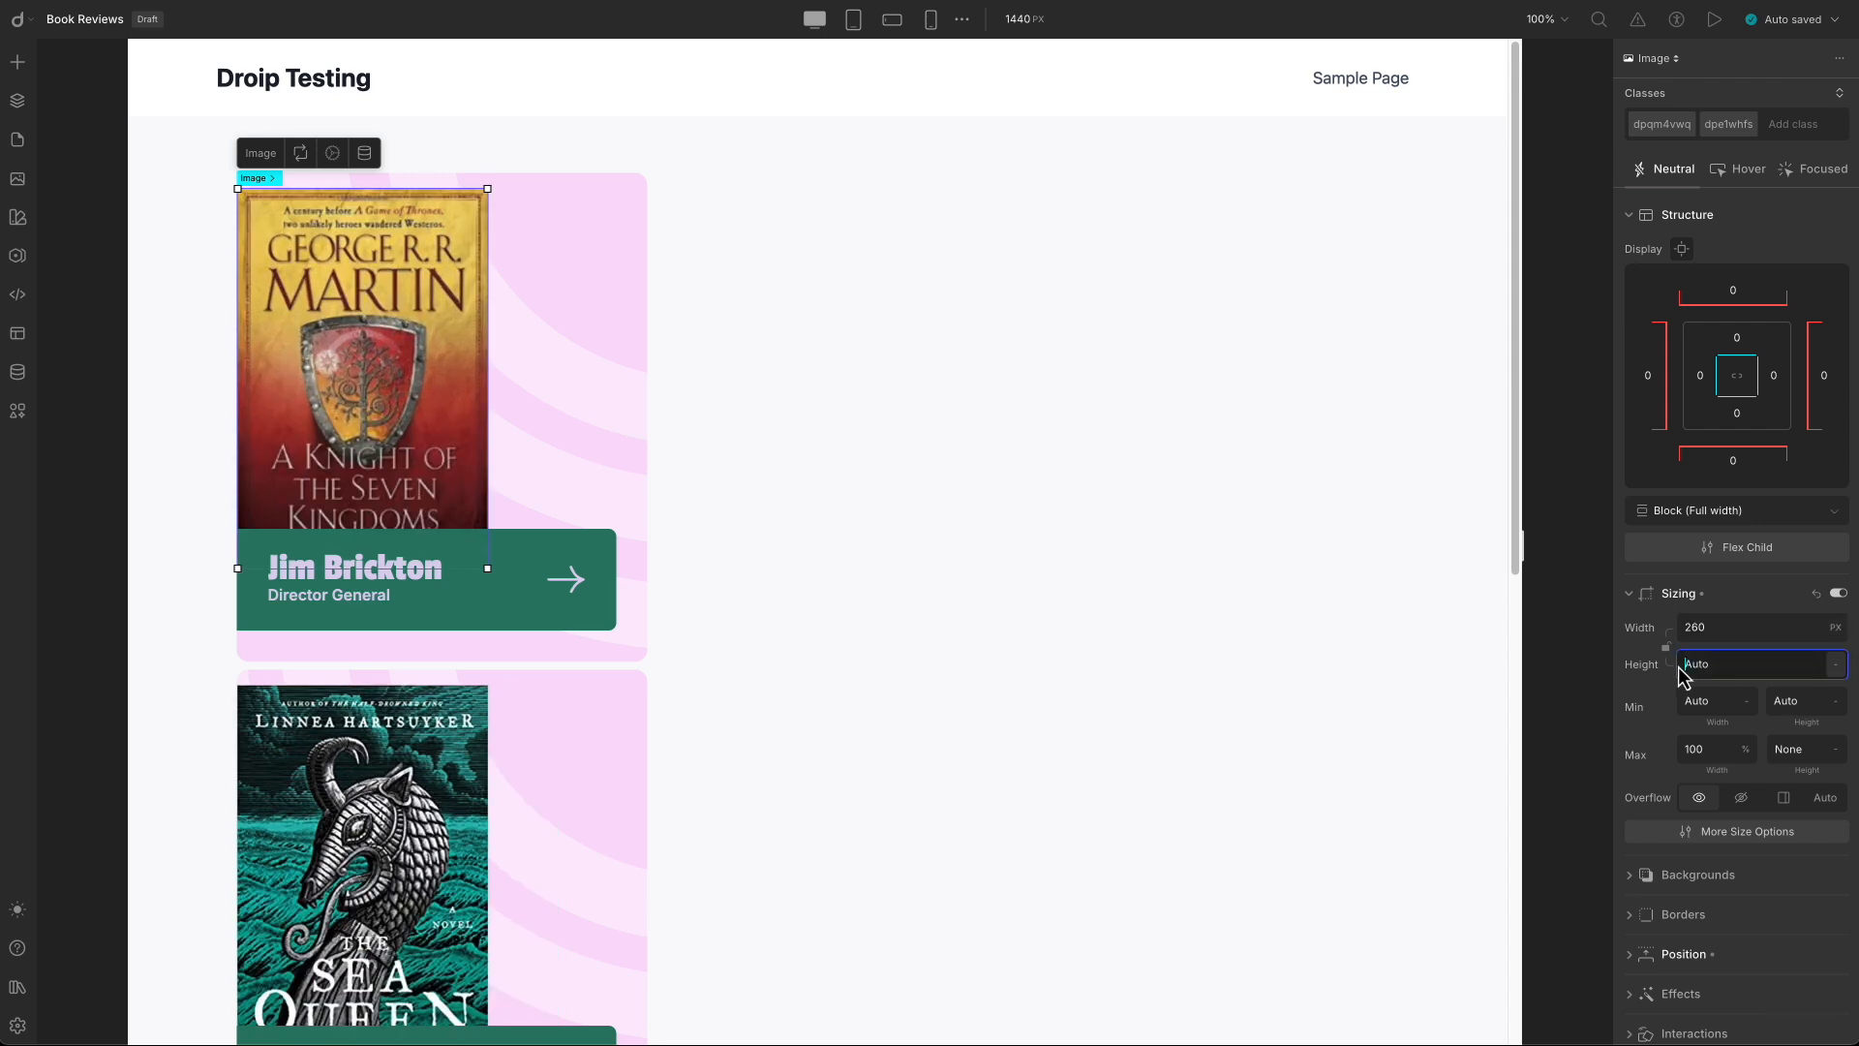
pyautogui.write('360')
pyautogui.press('Return')
# Bind the name heading in the card's green banner to dynamic Post content using the Post Title value.
pyautogui.click(391, 555)
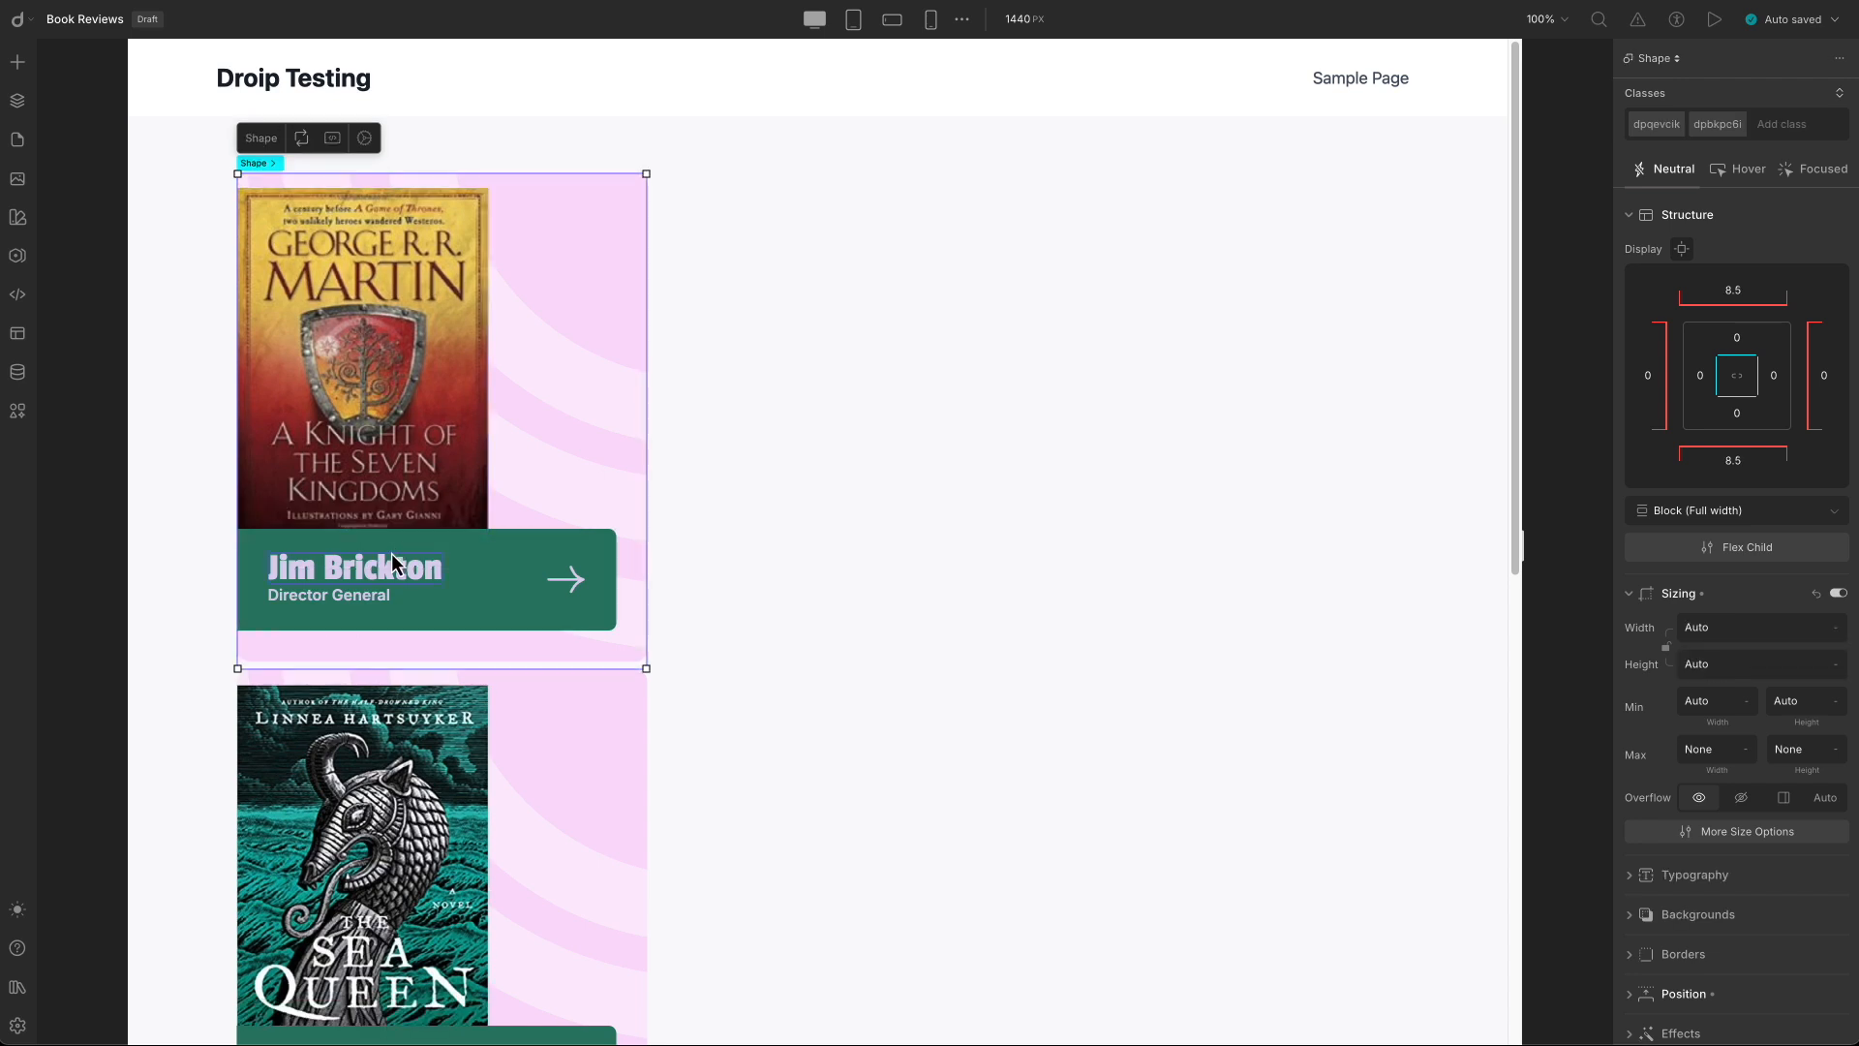
pyautogui.click(392, 571)
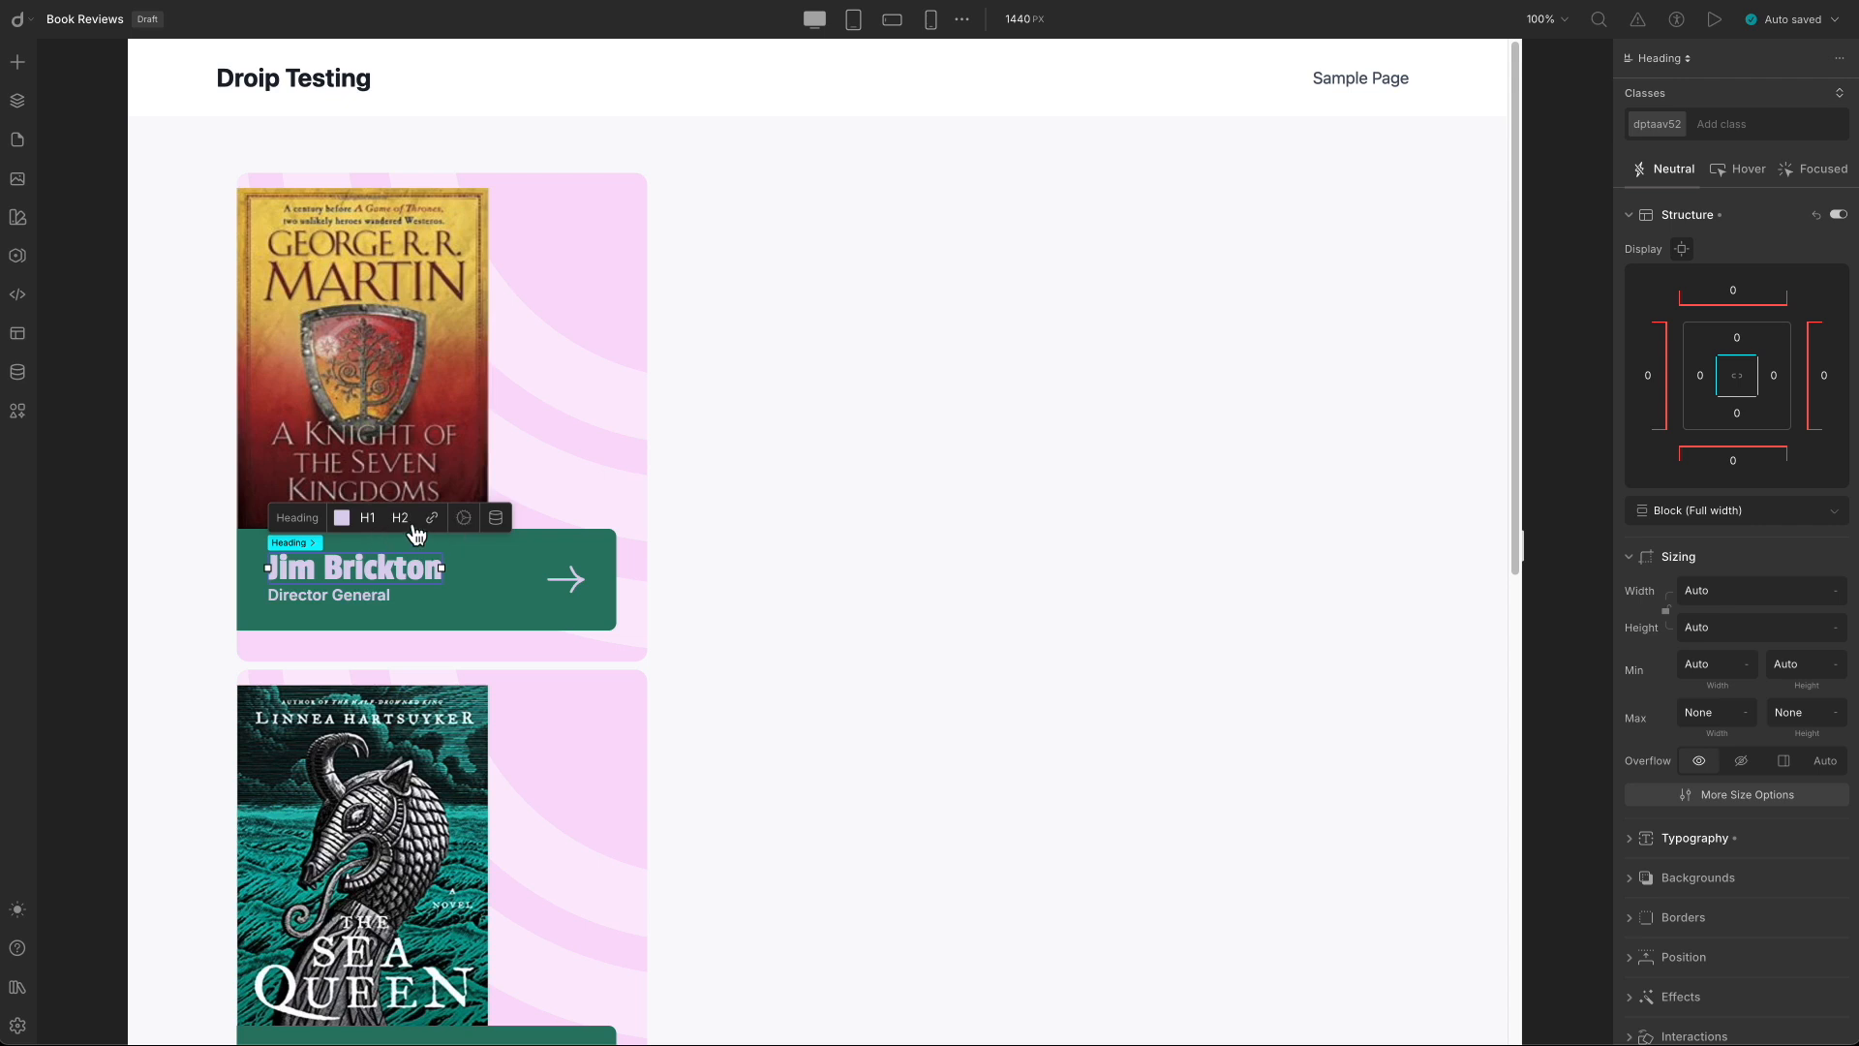
pyautogui.click(464, 517)
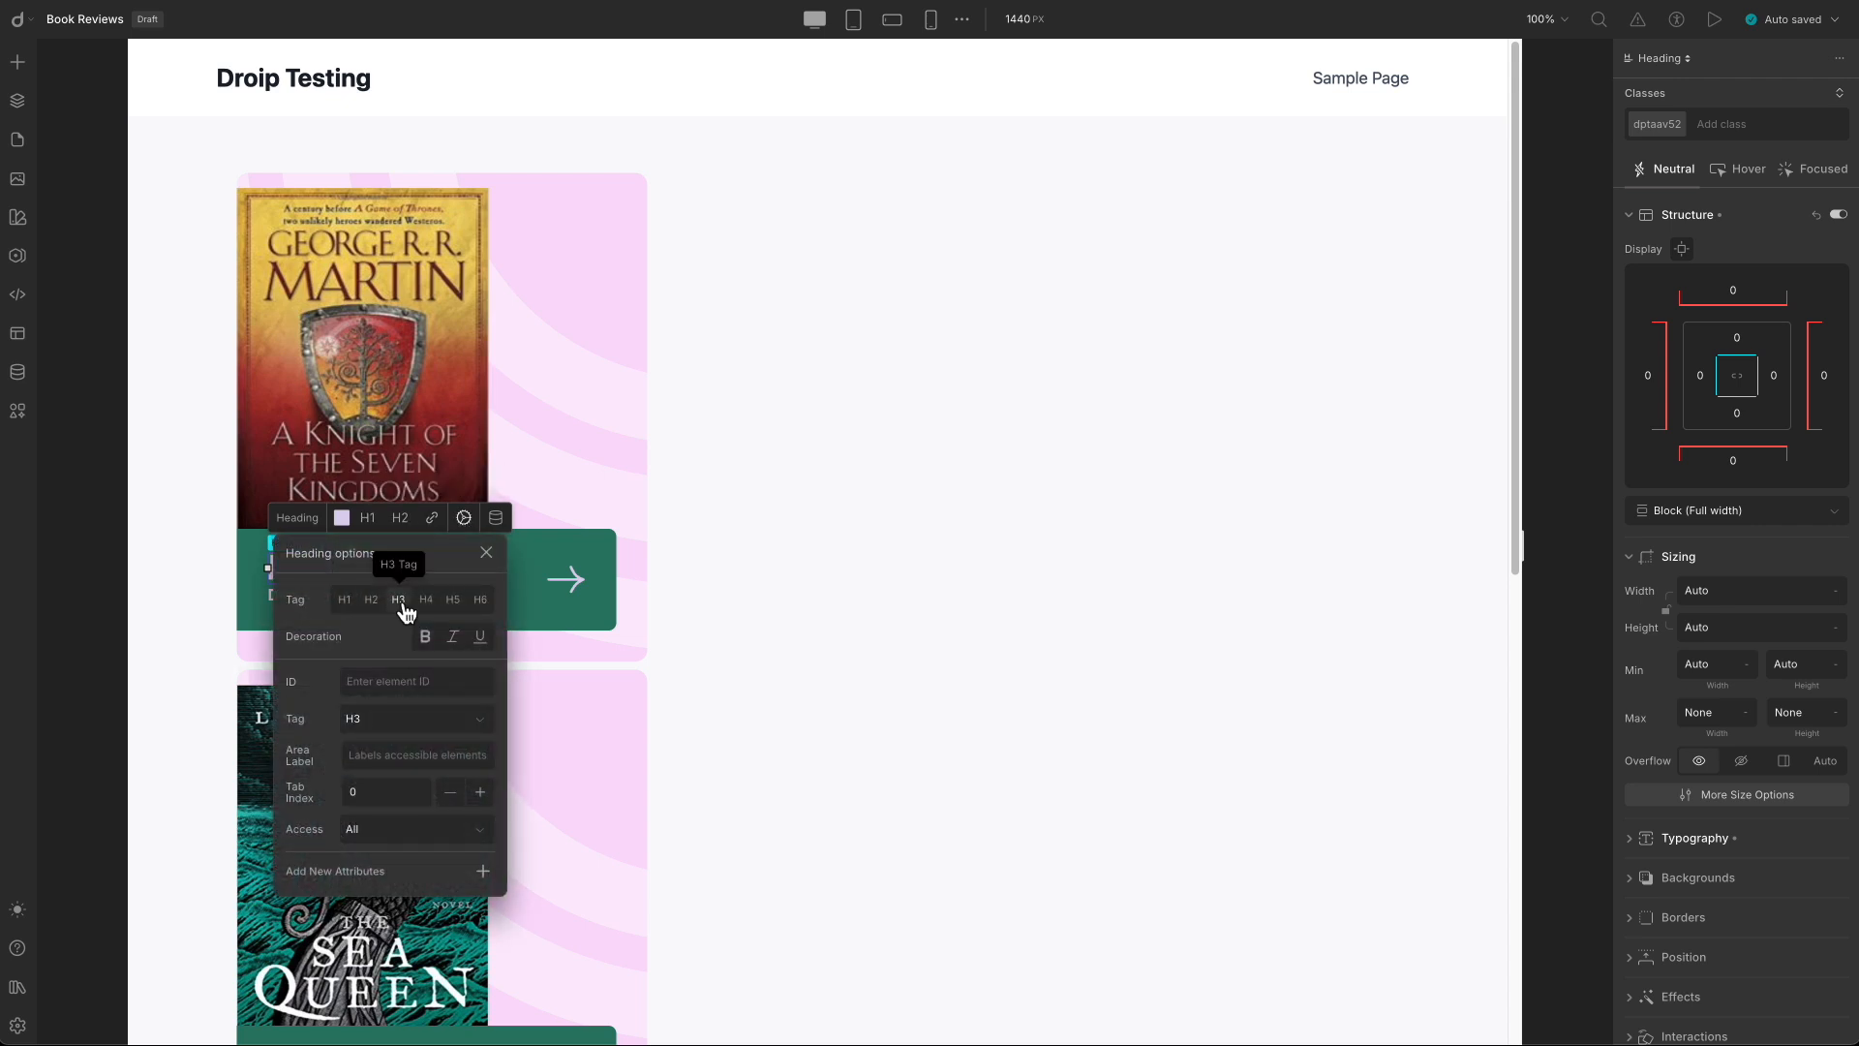
pyautogui.click(496, 519)
pyautogui.click(496, 519)
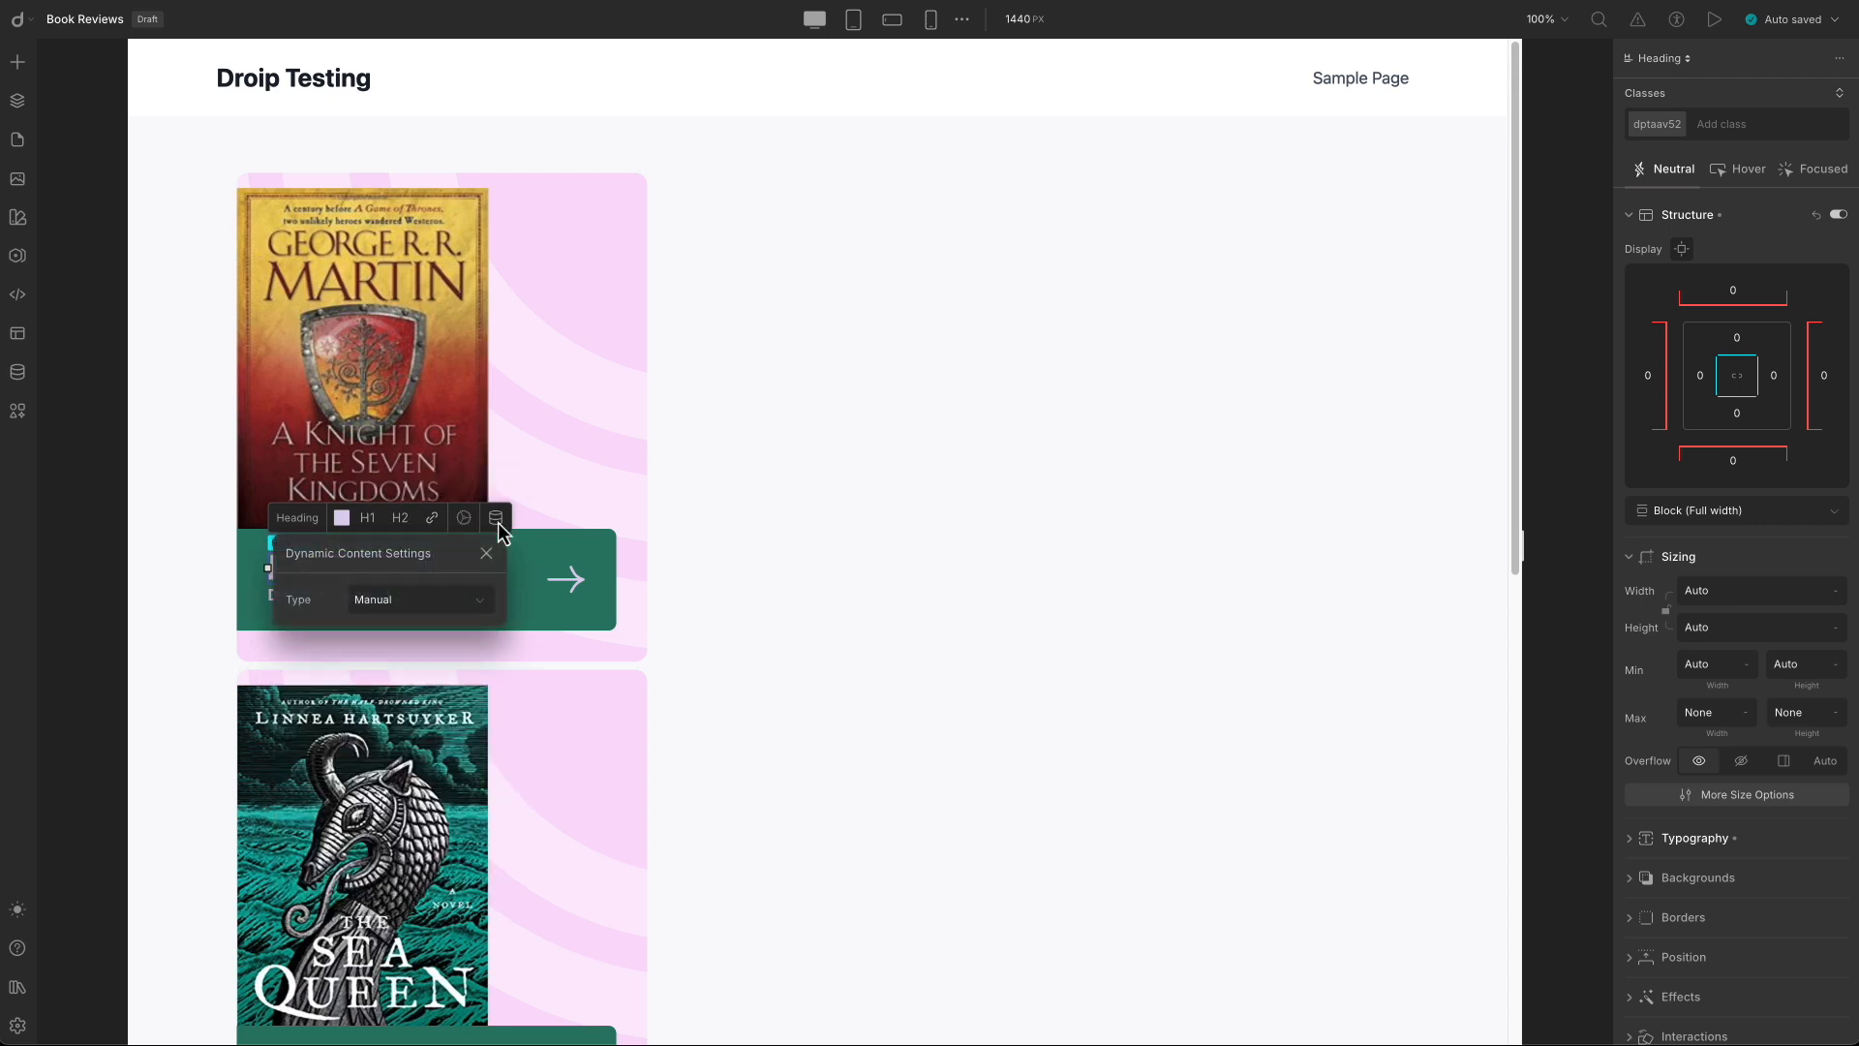
pyautogui.click(376, 609)
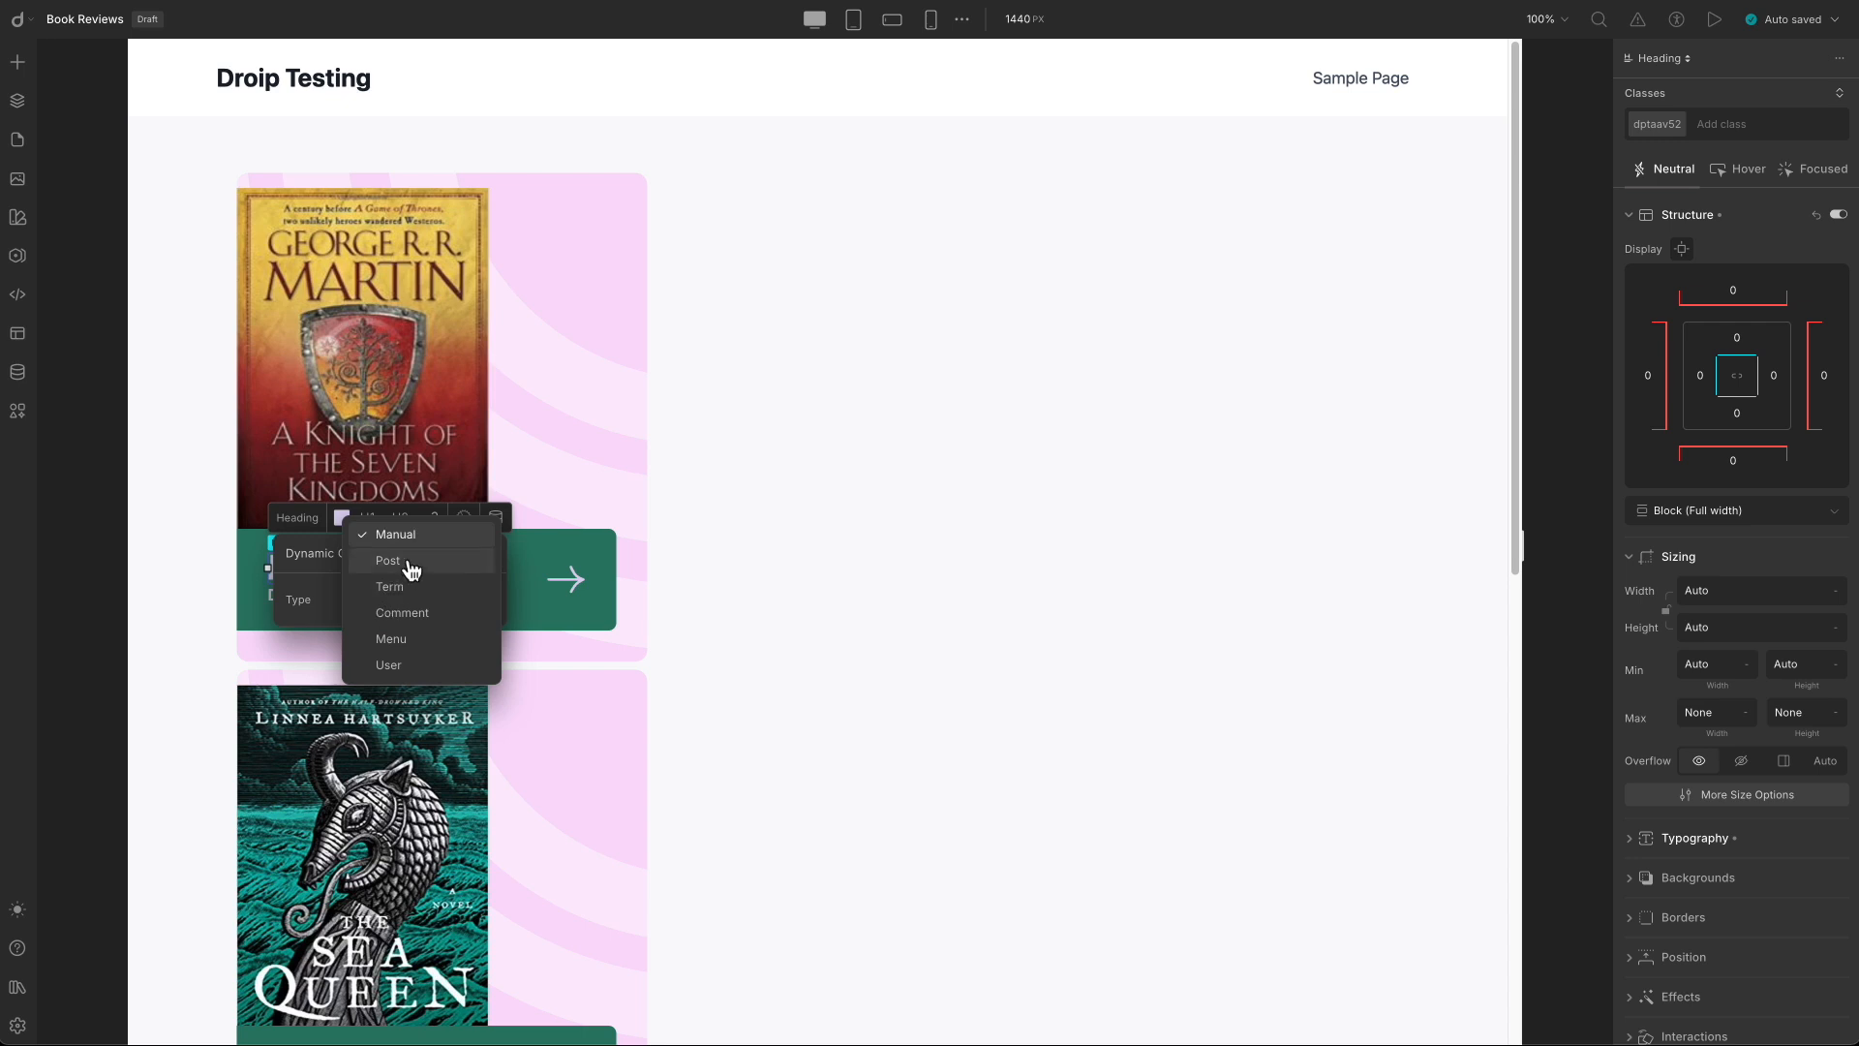
pyautogui.click(406, 566)
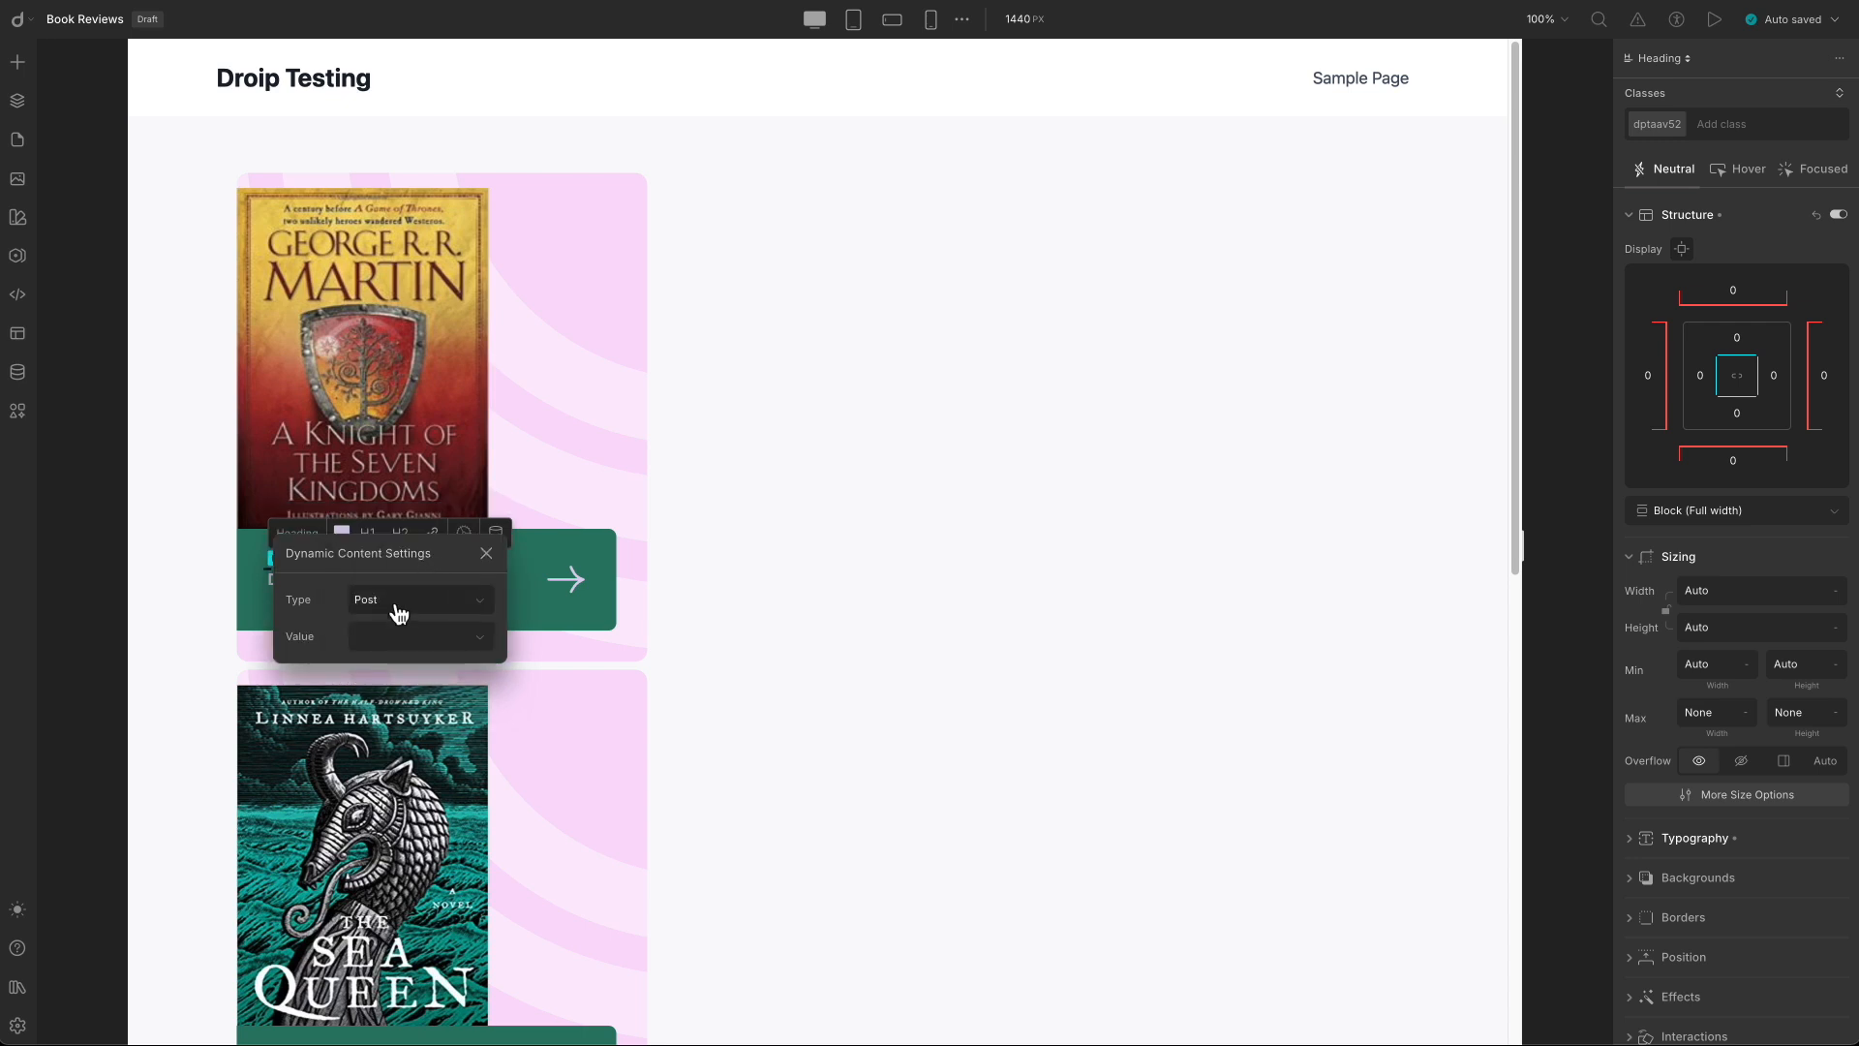
pyautogui.click(399, 611)
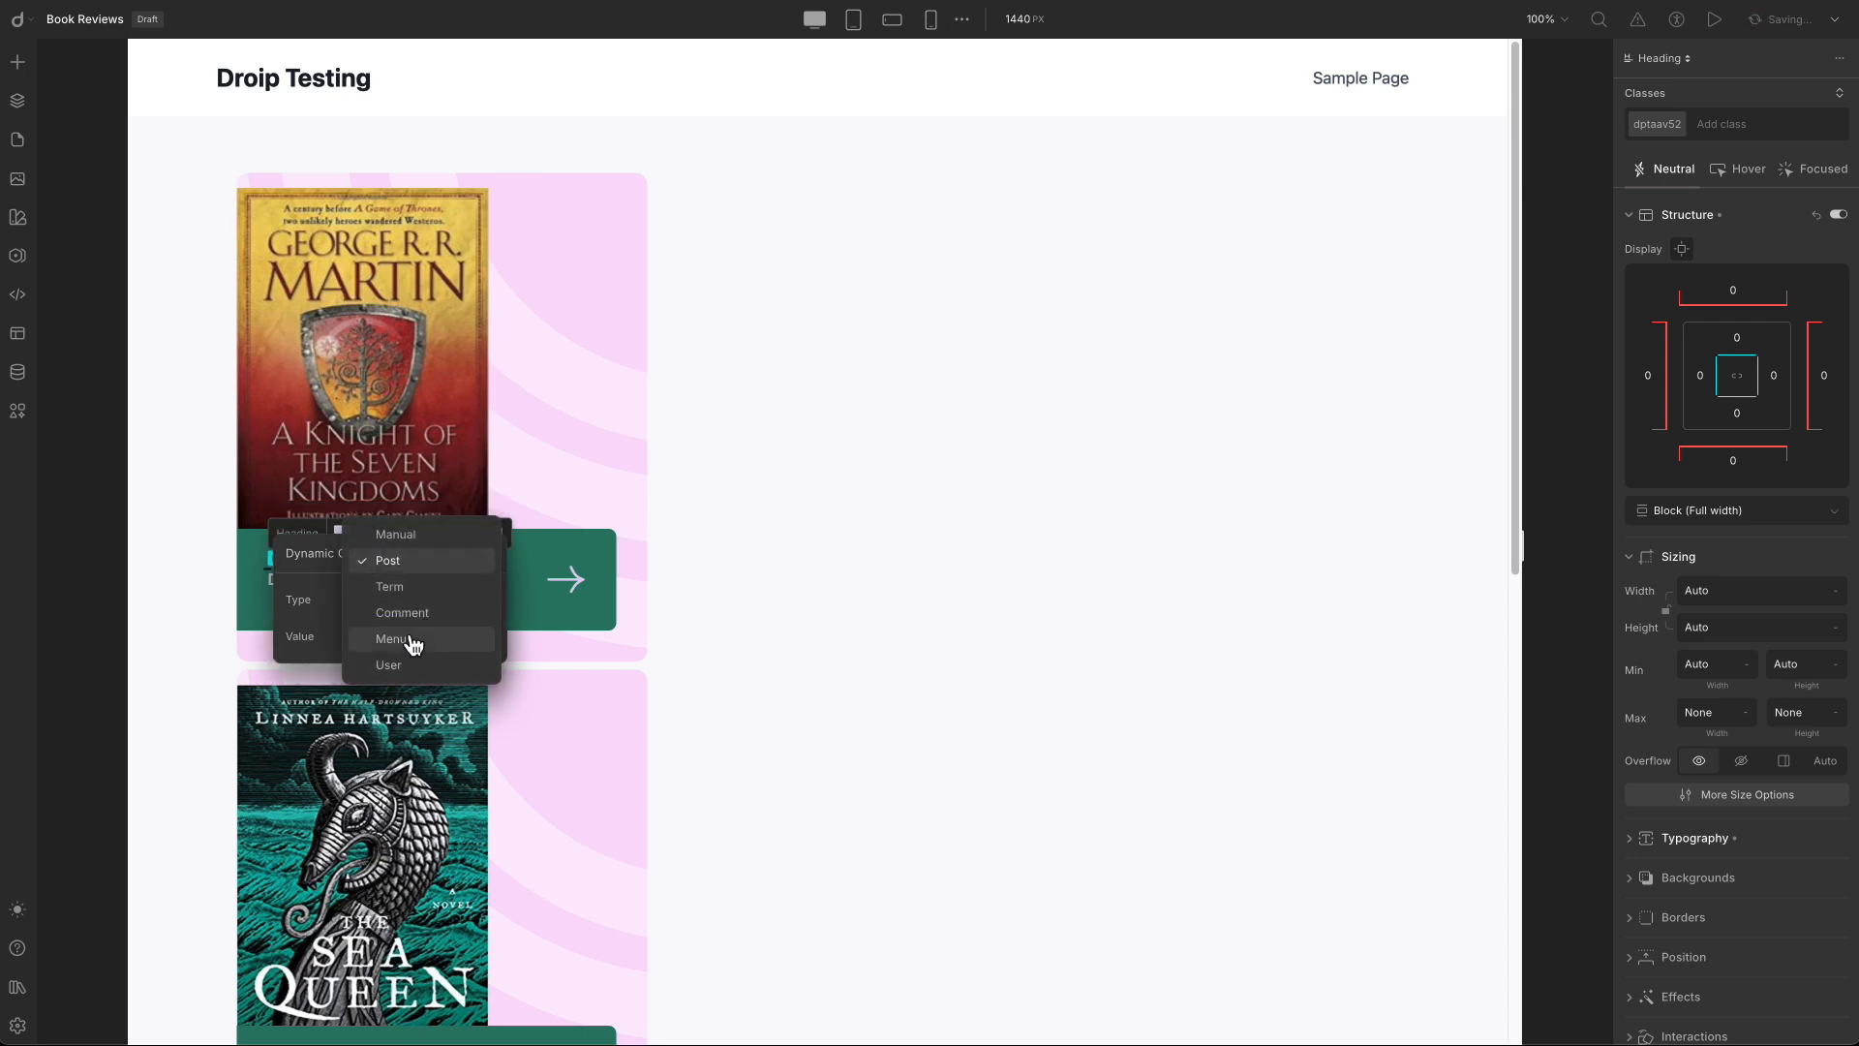
pyautogui.click(432, 566)
pyautogui.click(393, 639)
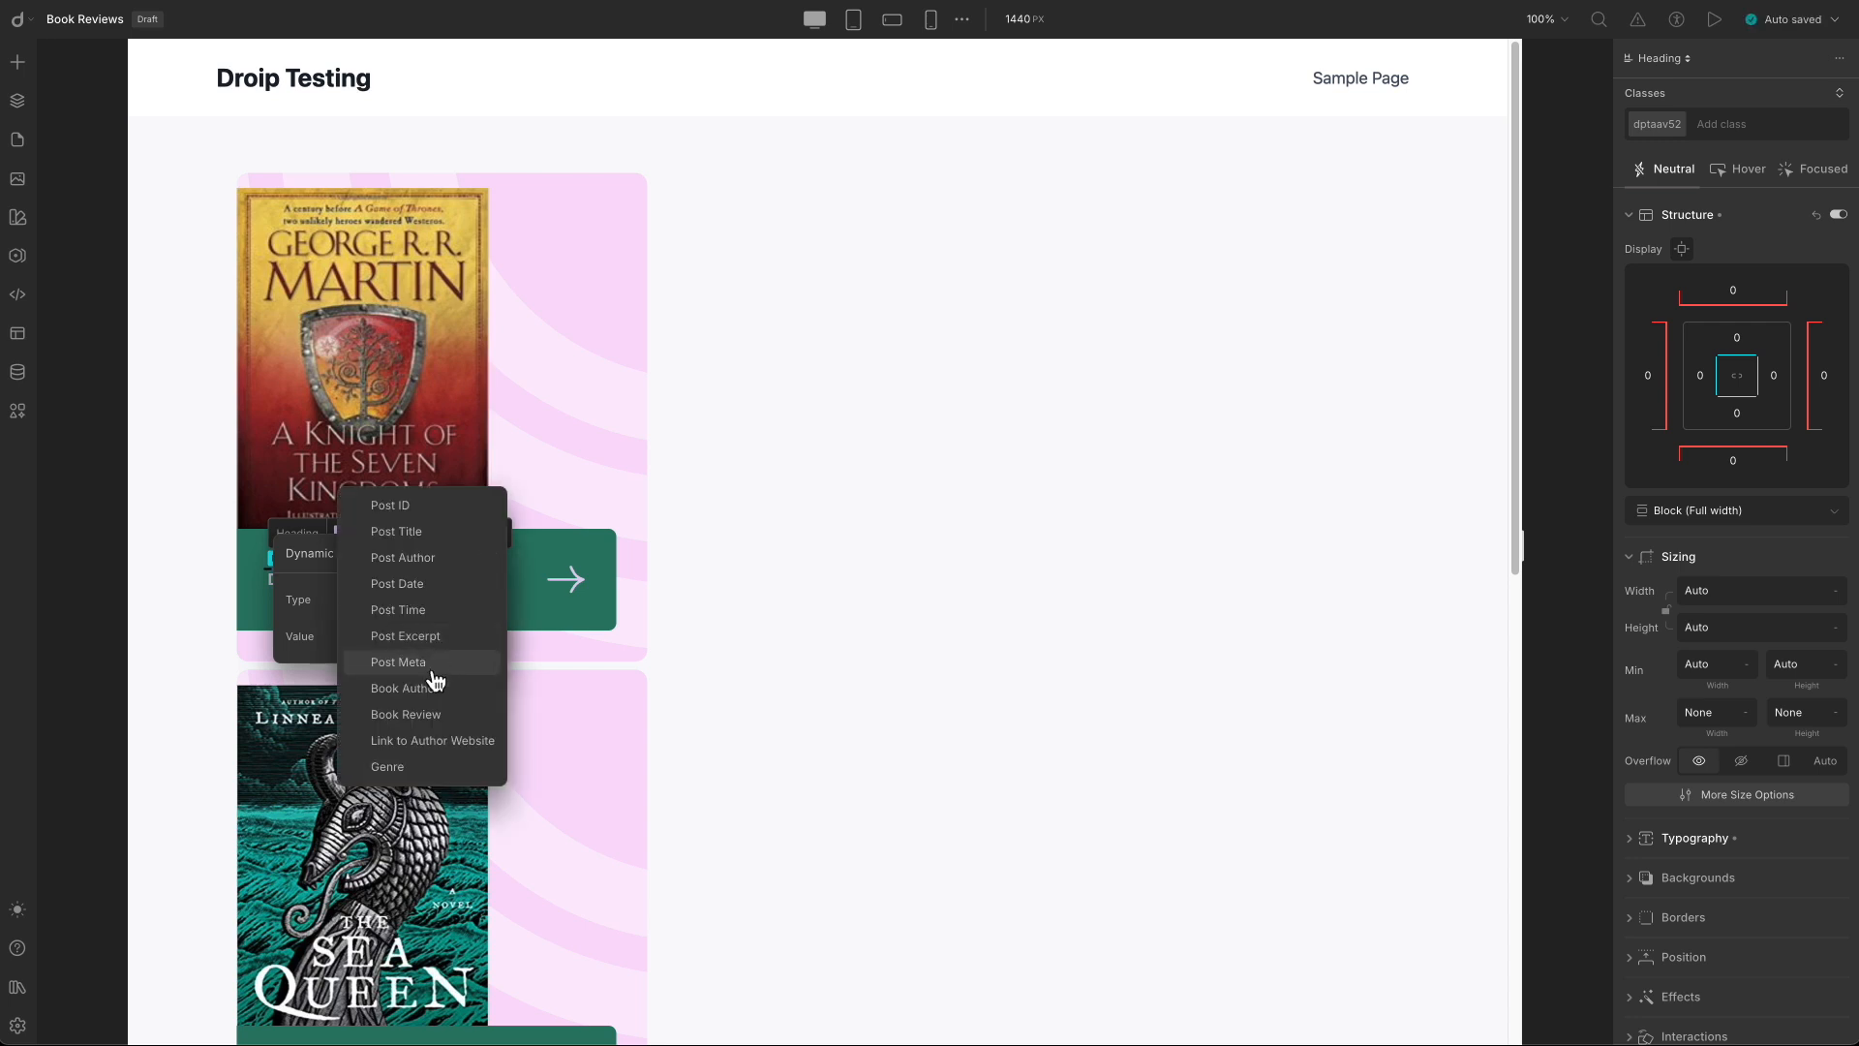
pyautogui.click(424, 534)
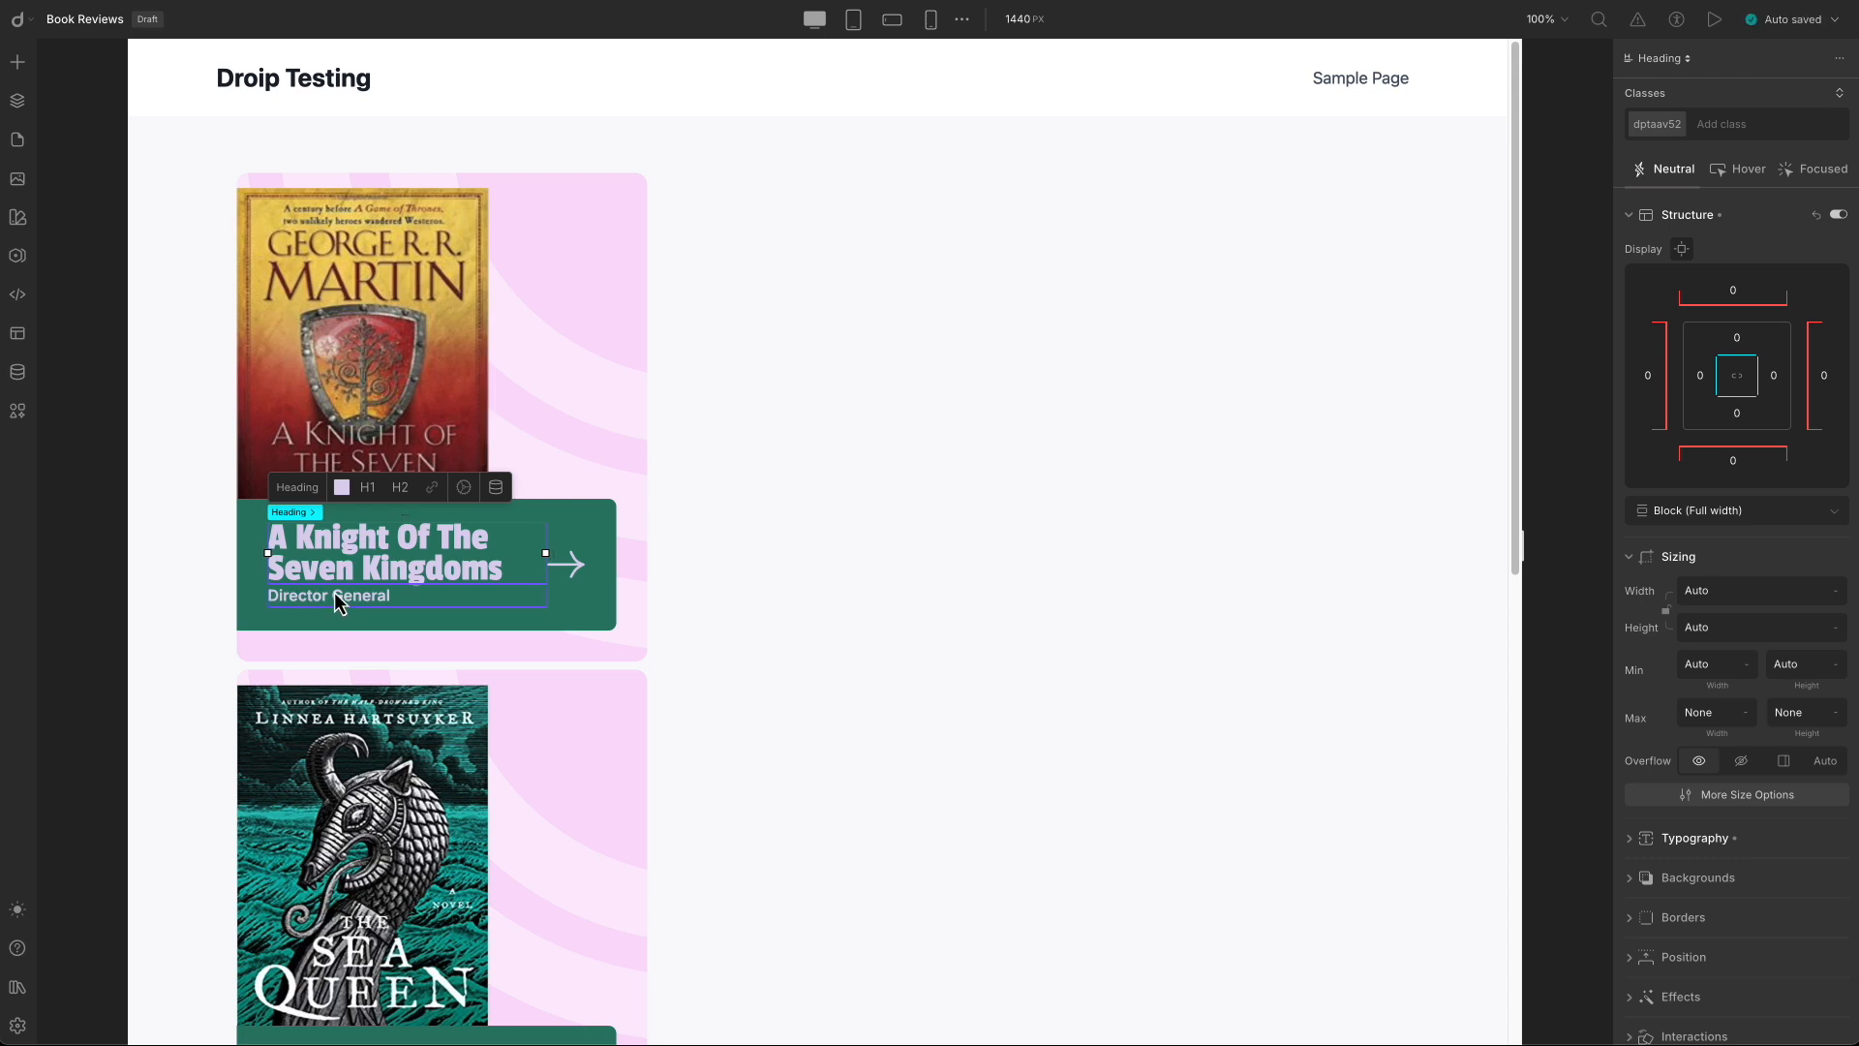
# Bind the paragraph under the banner heading to dynamic Post content using the Book Author value.
pyautogui.click(327, 593)
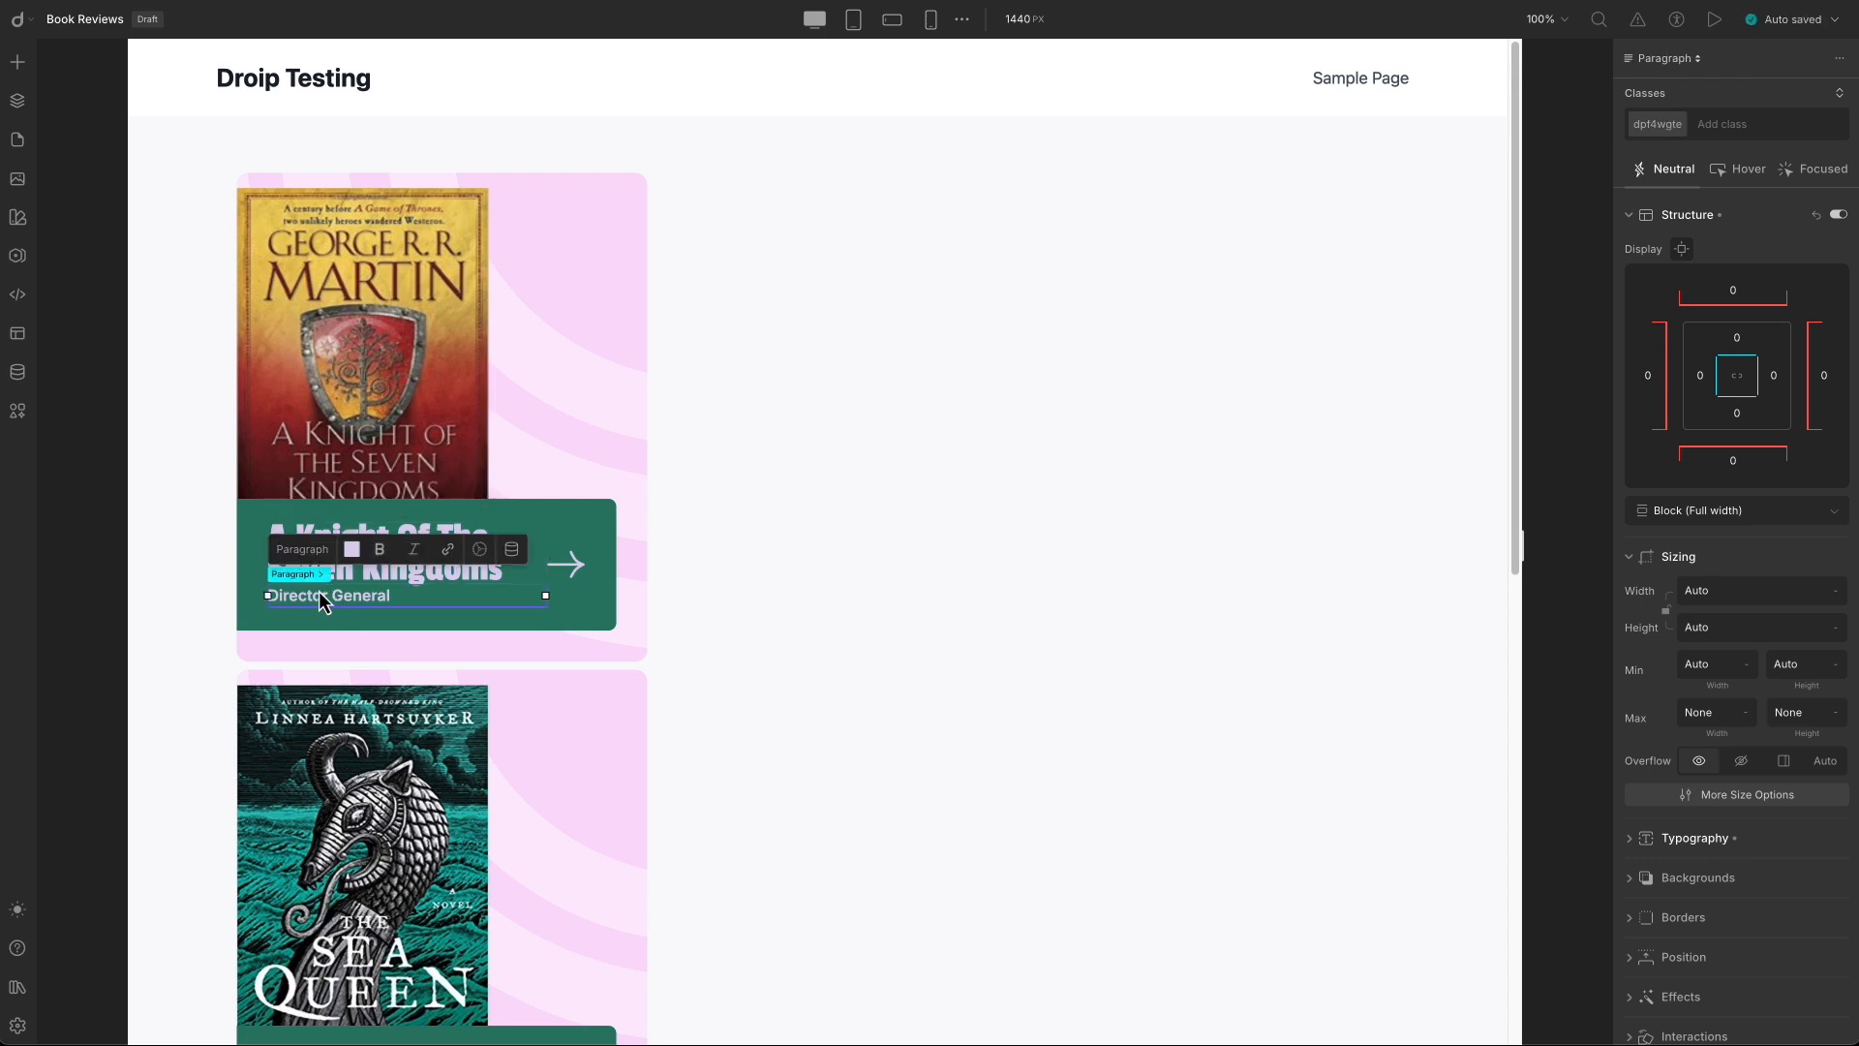
pyautogui.click(512, 549)
pyautogui.click(445, 633)
pyautogui.click(450, 634)
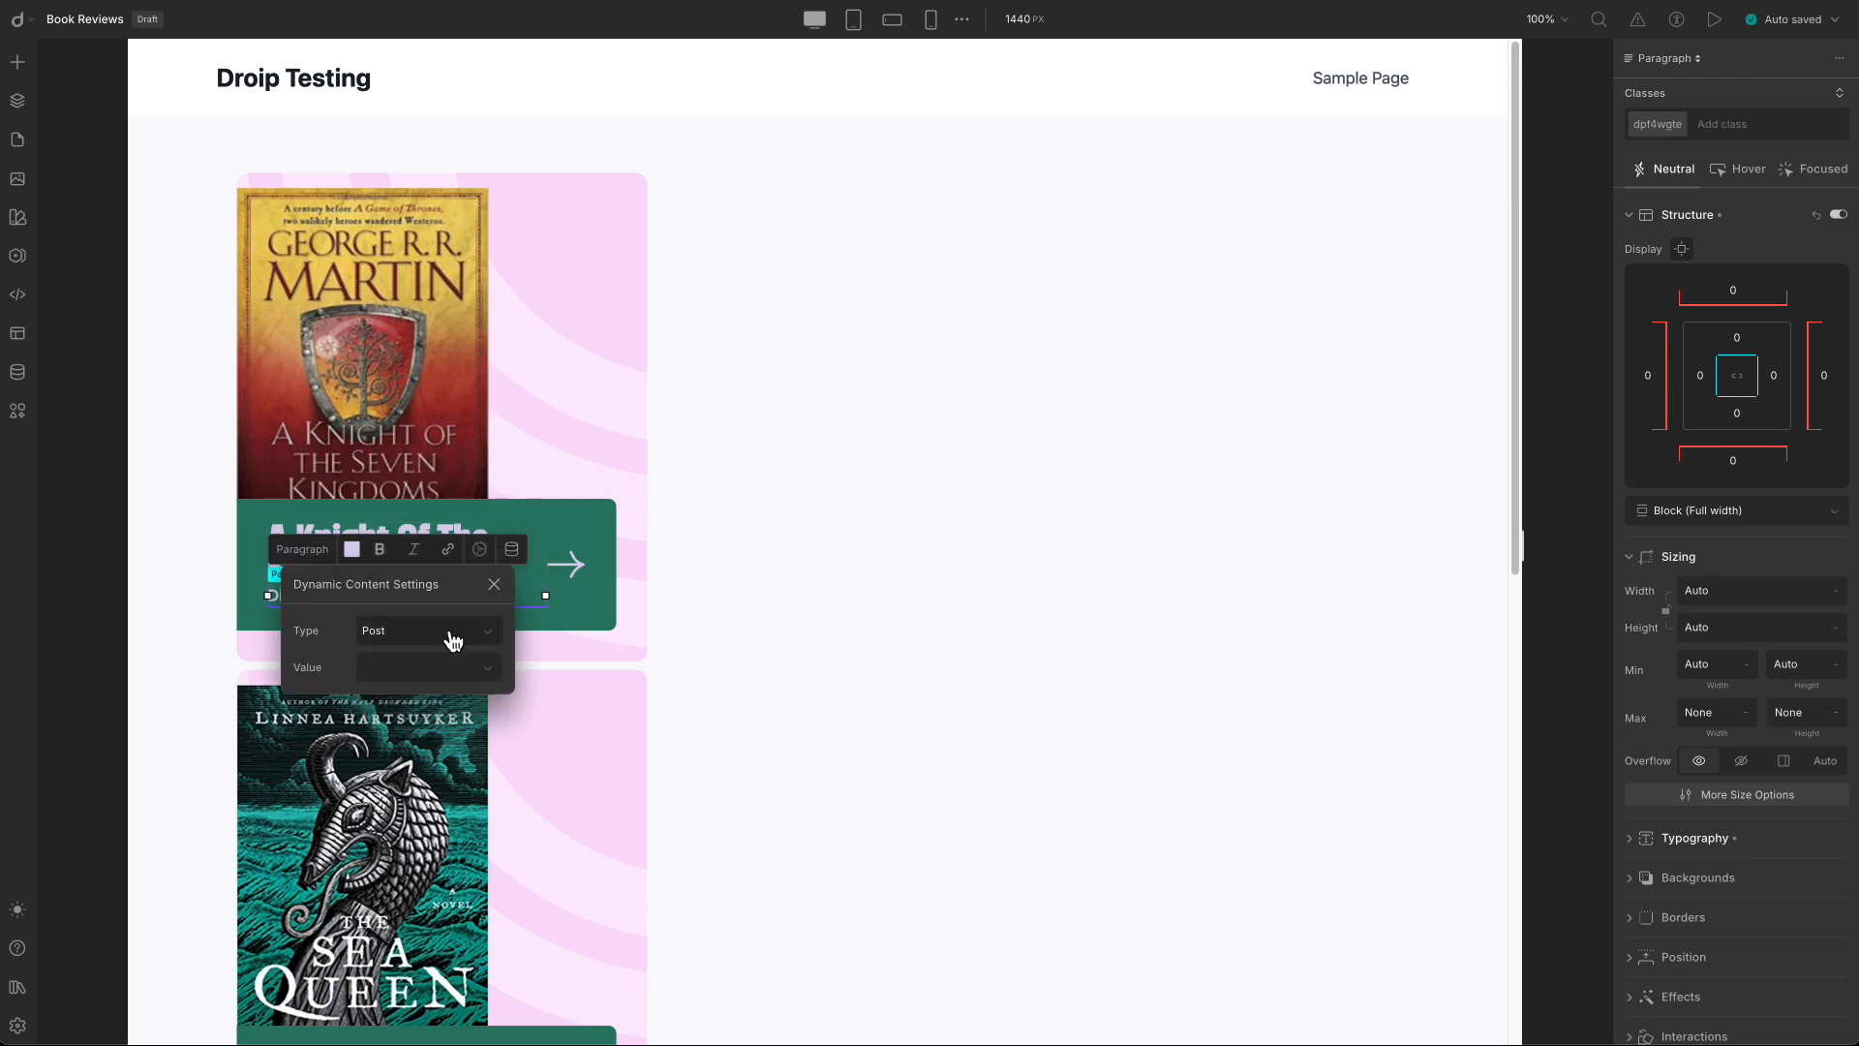
pyautogui.click(445, 669)
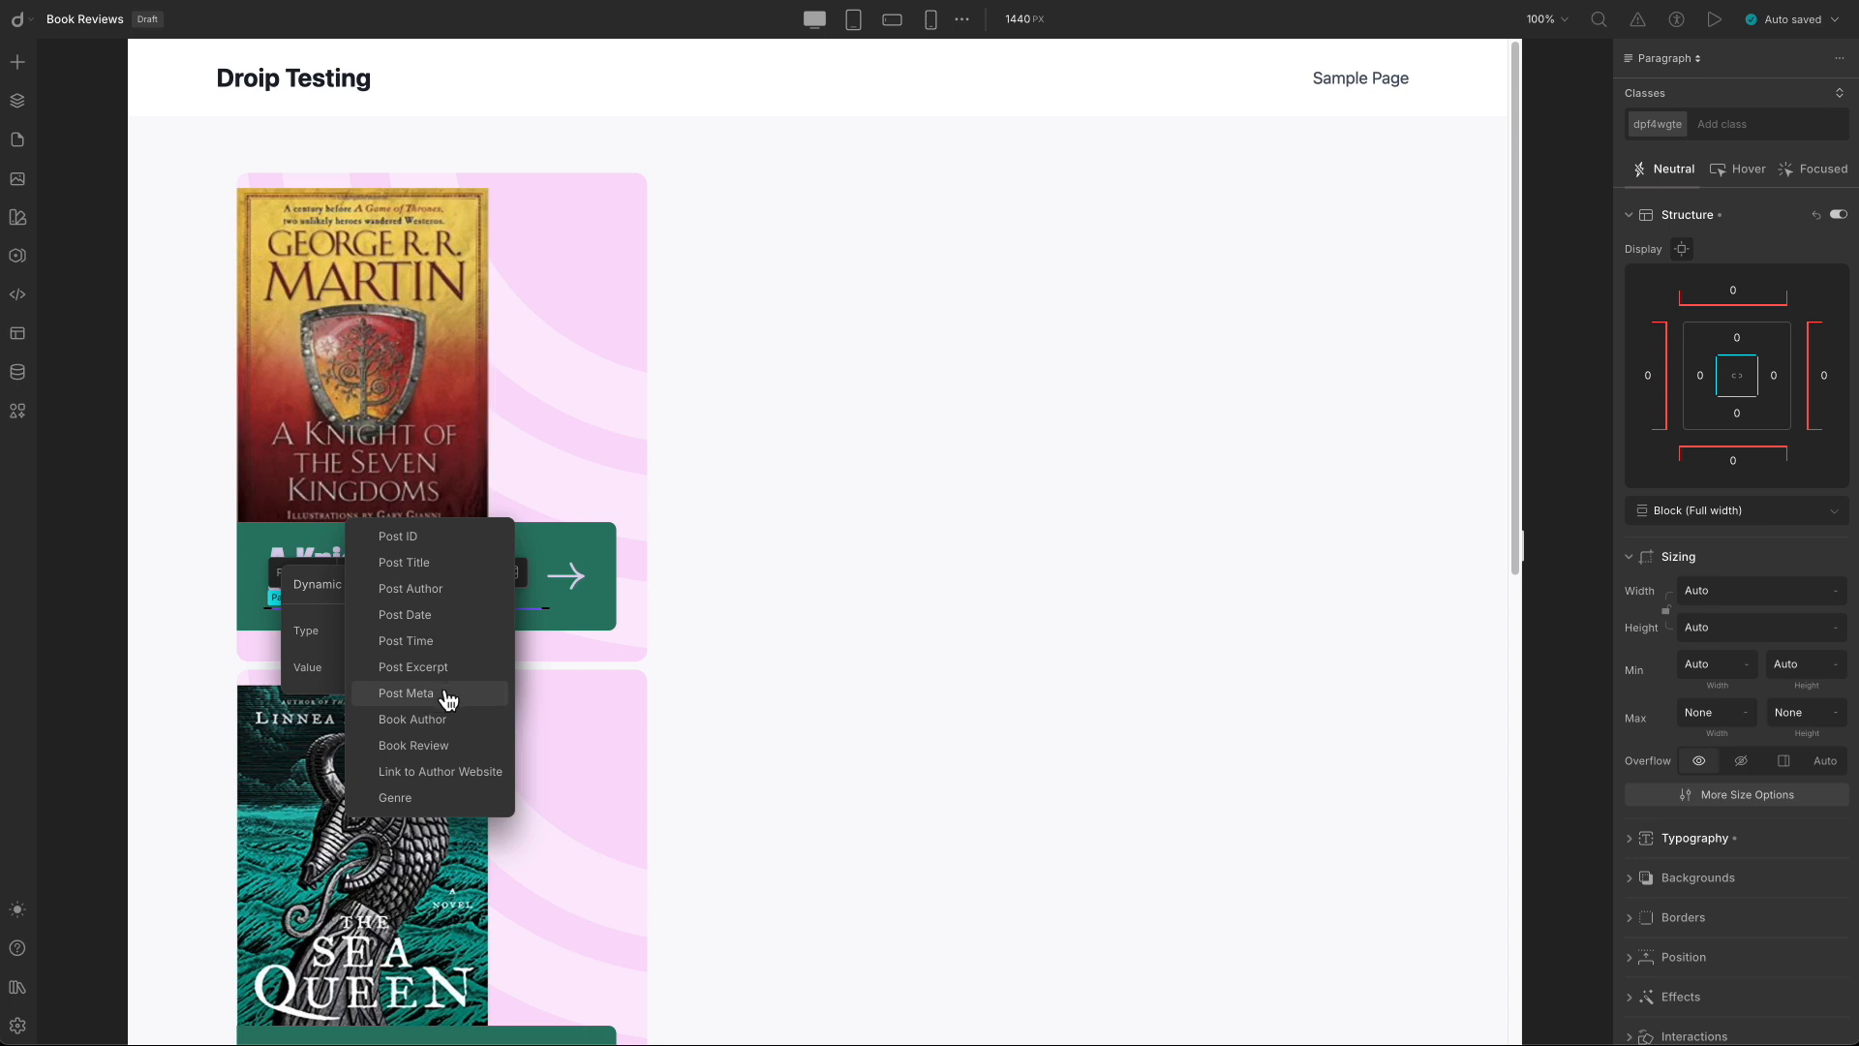
pyautogui.click(437, 721)
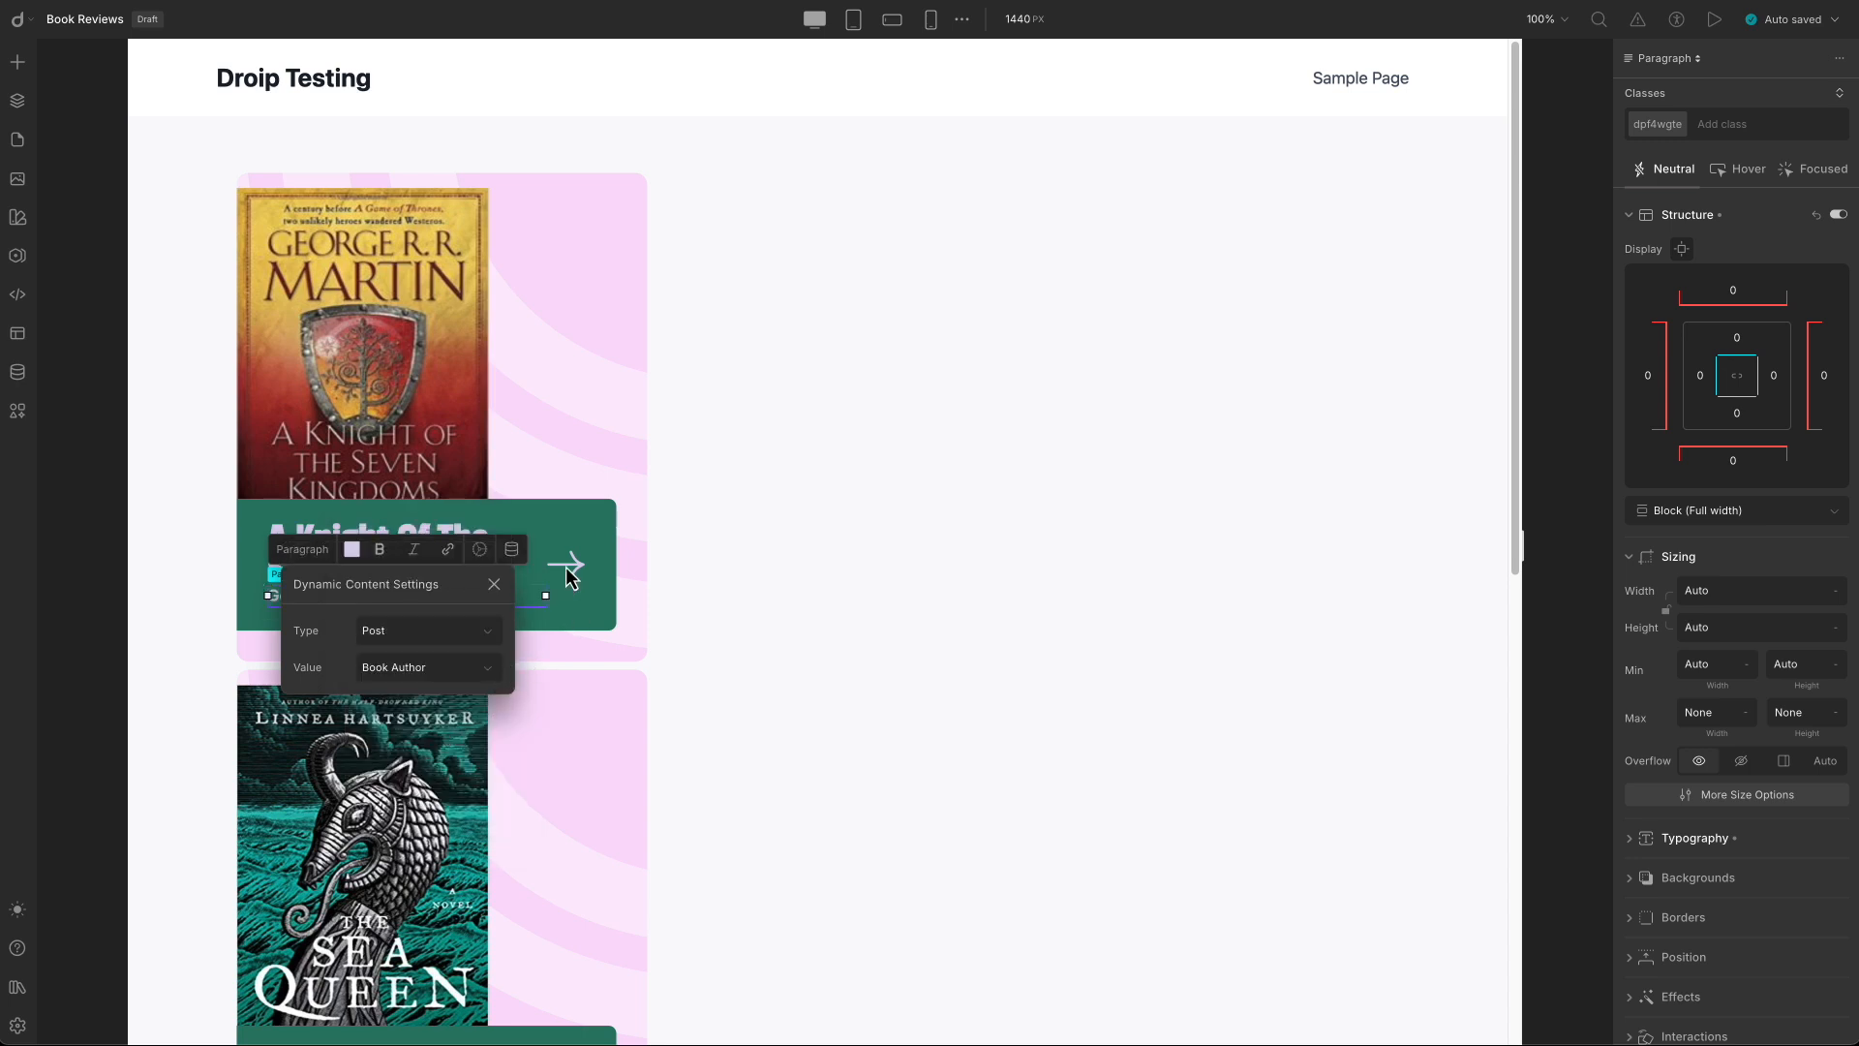
pyautogui.click(550, 518)
pyautogui.click(554, 511)
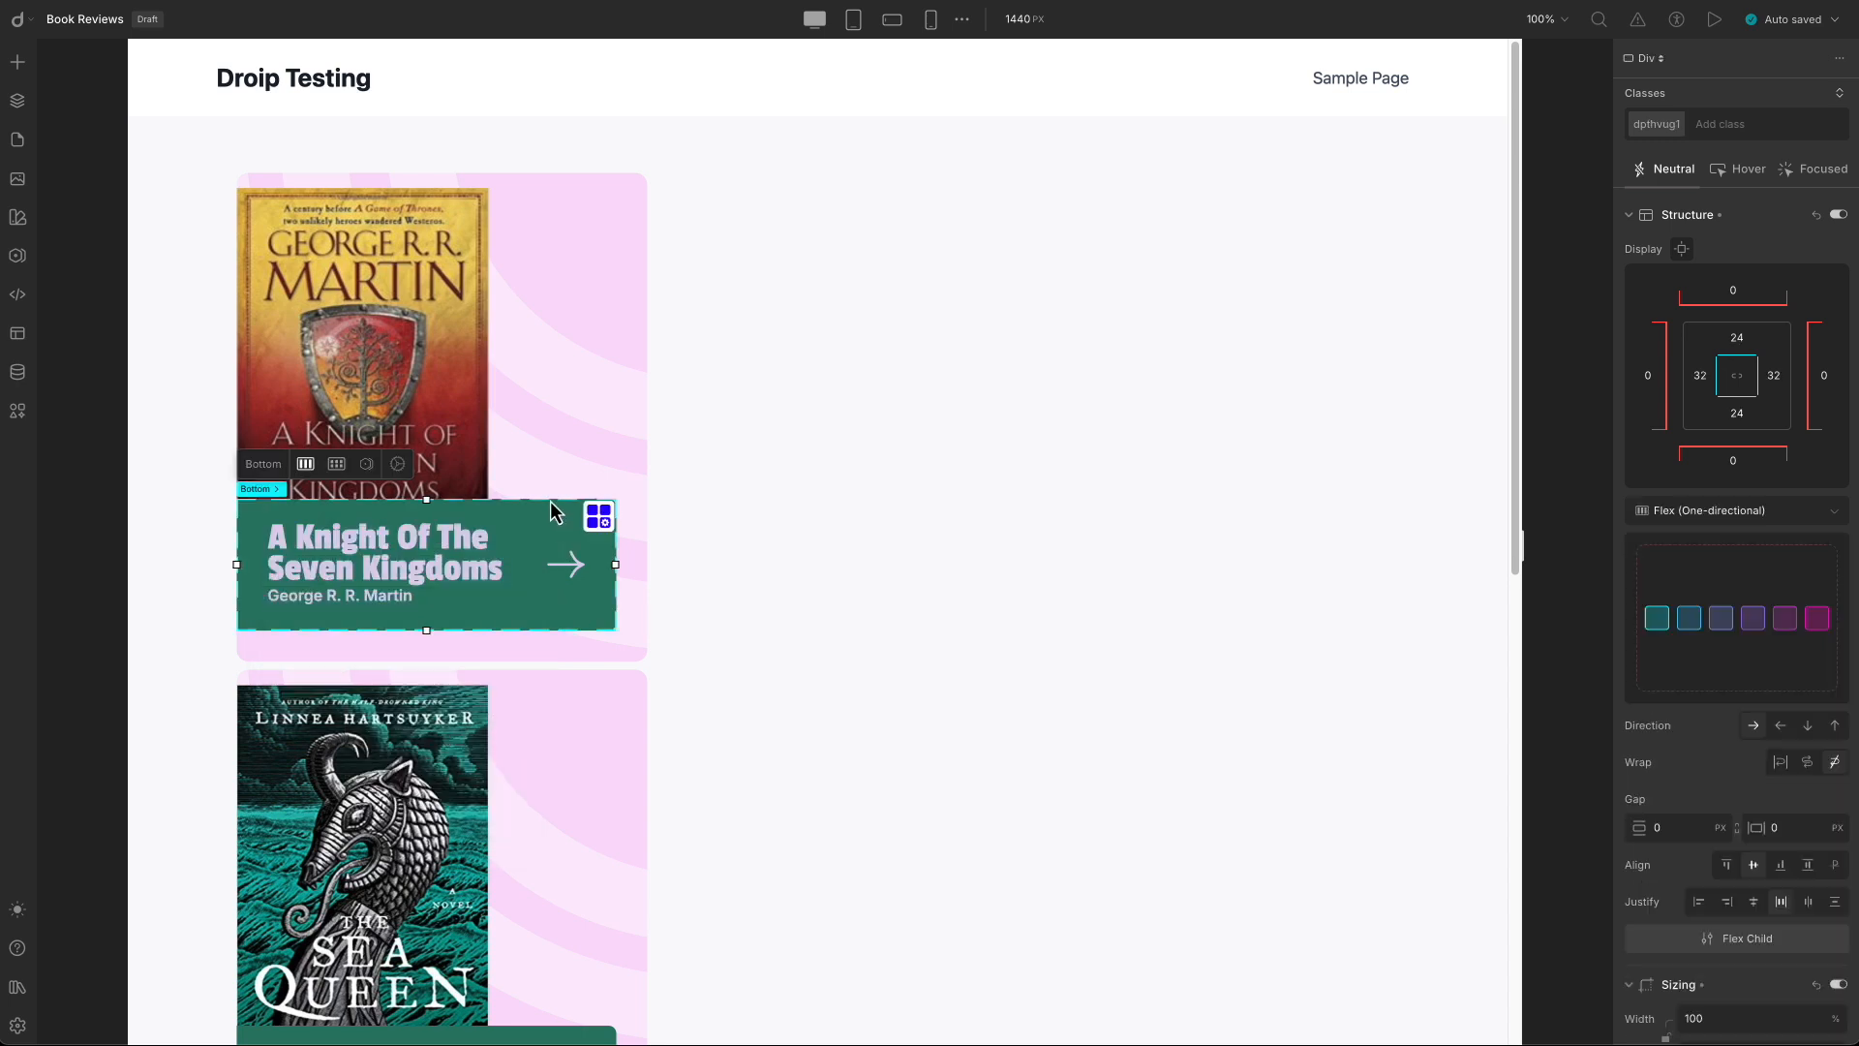
# Bind the Link wrapping the banner's arrow shape to dynamic Post content and close its settings.
pyautogui.click(572, 567)
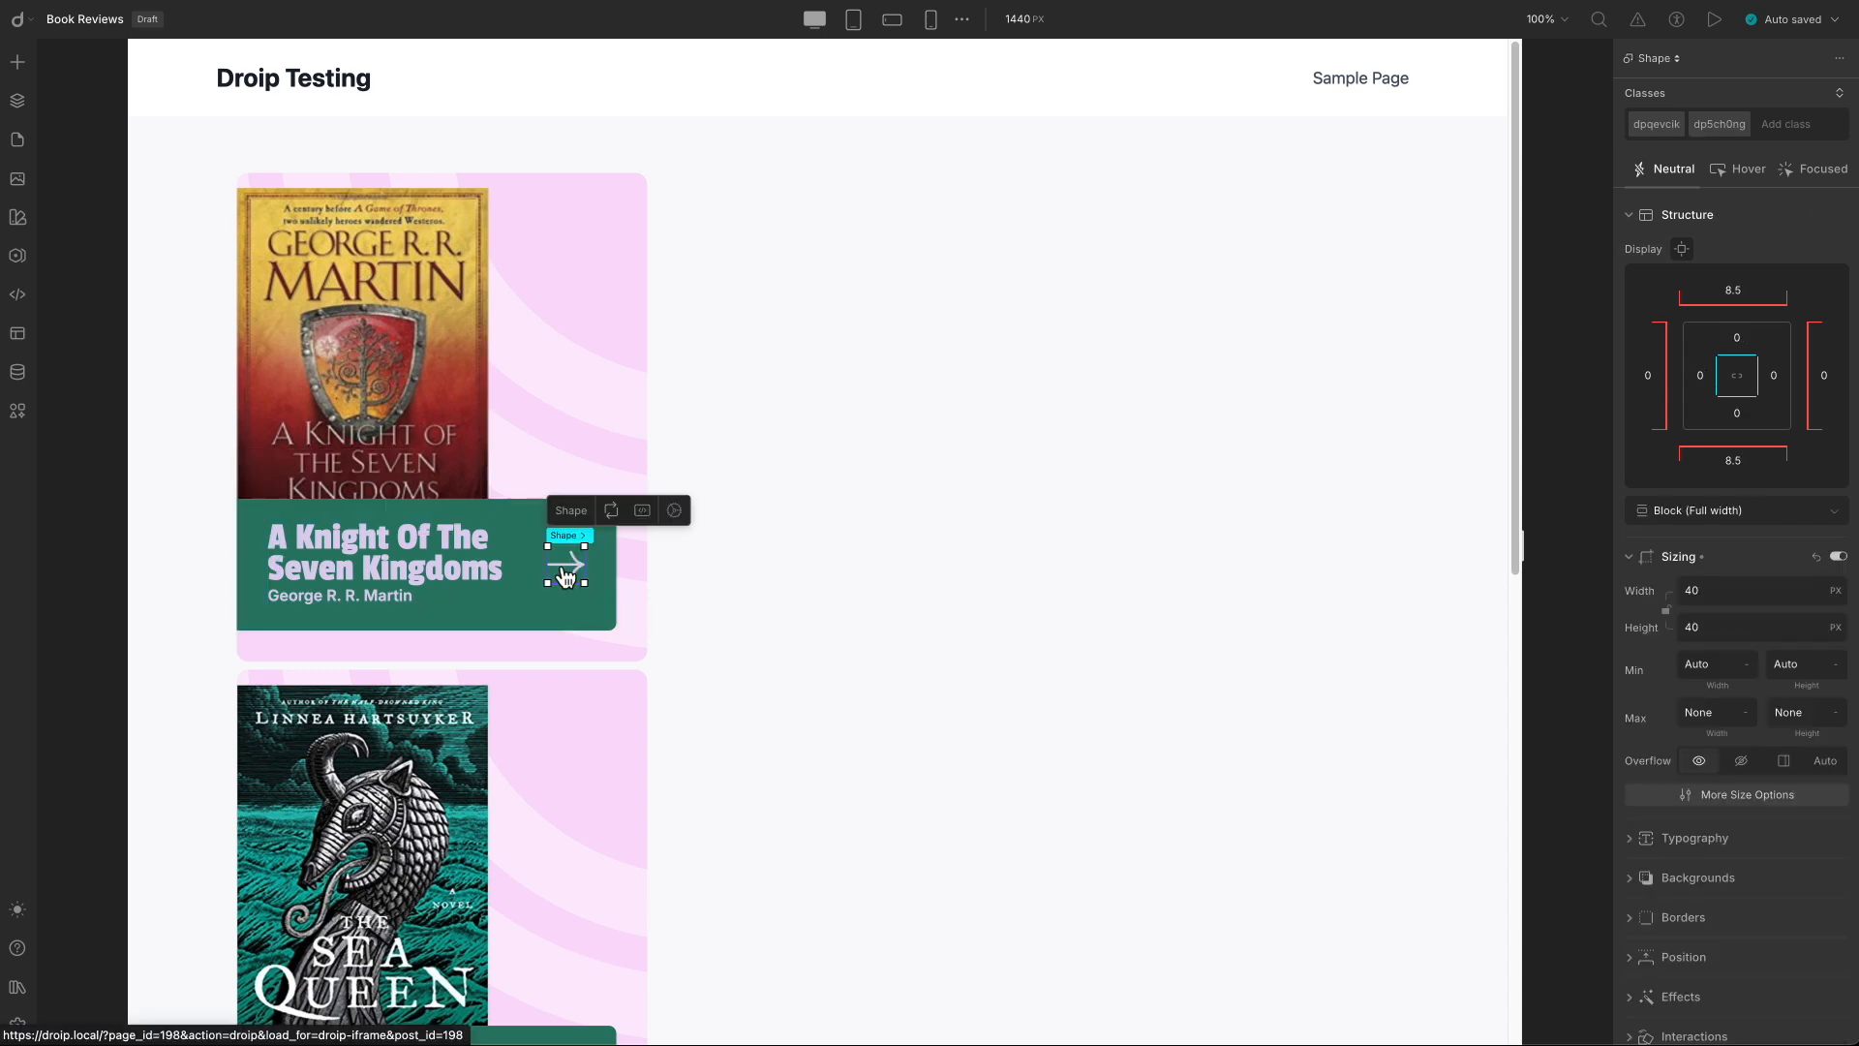
pyautogui.click(19, 102)
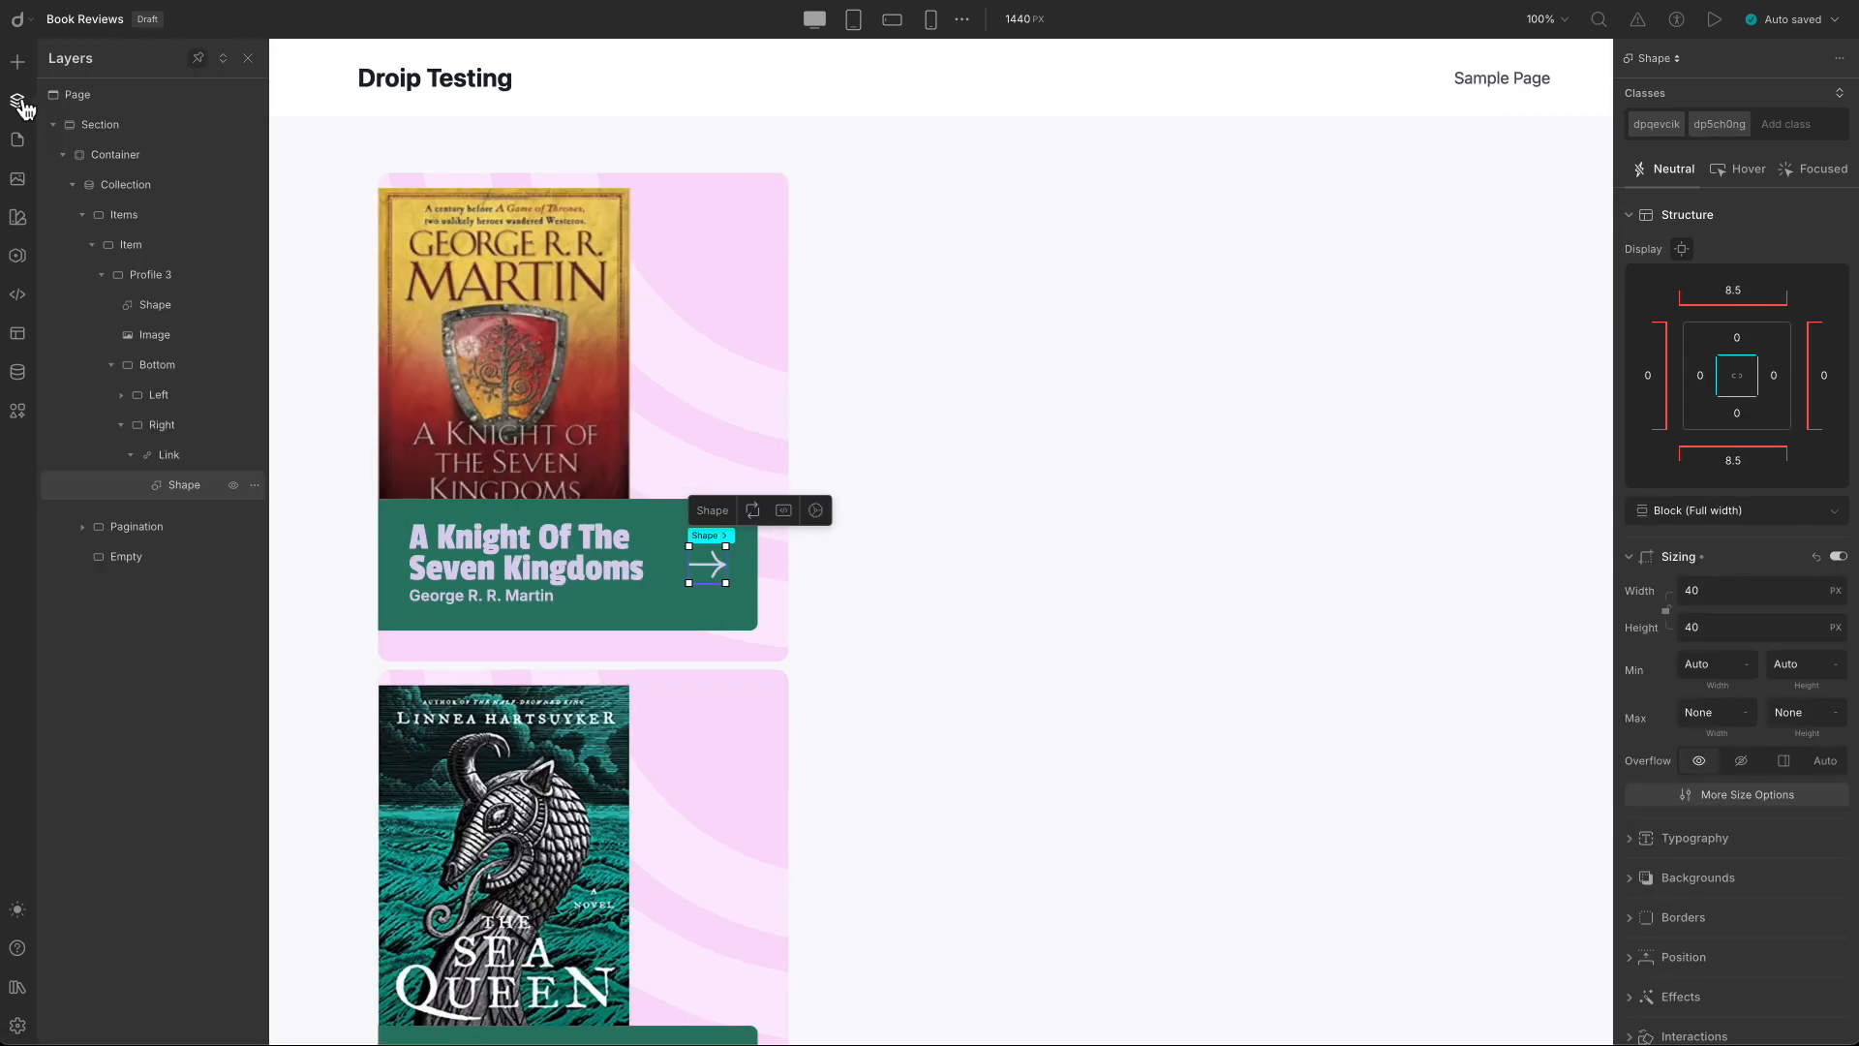
pyautogui.click(170, 459)
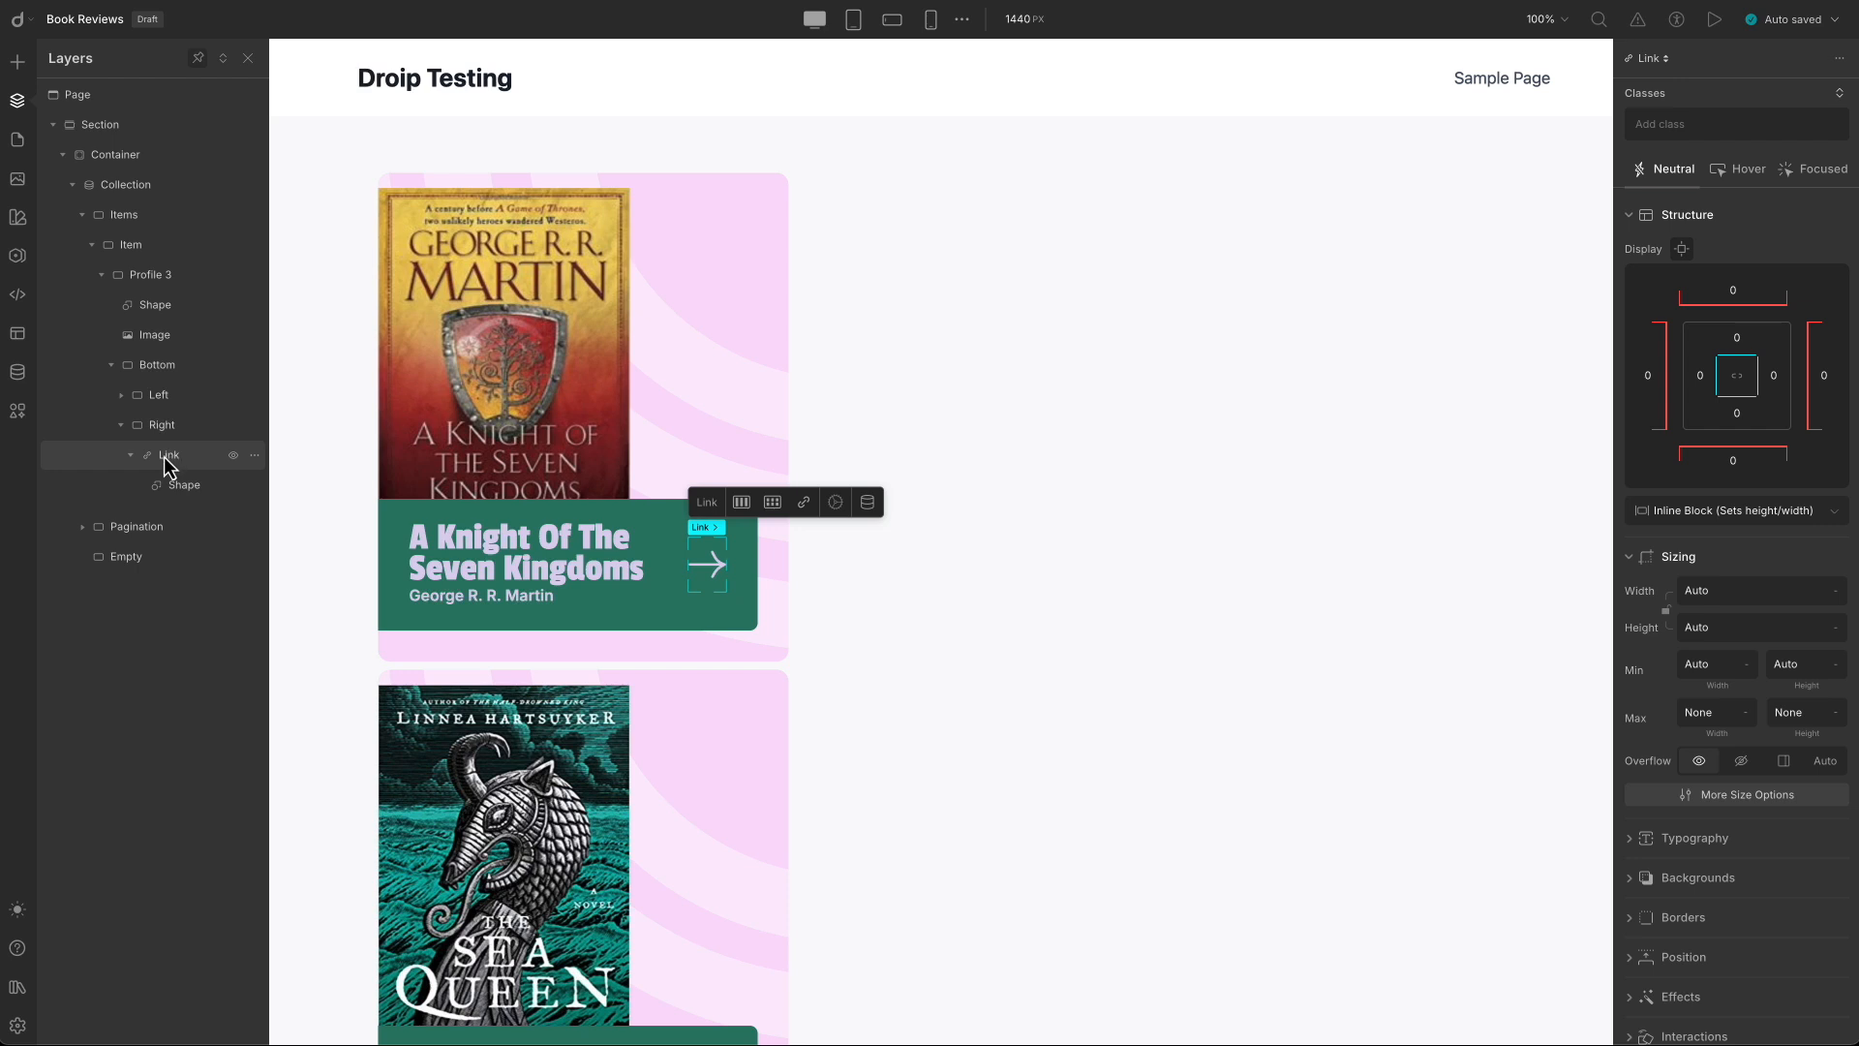
pyautogui.click(868, 505)
pyautogui.click(805, 588)
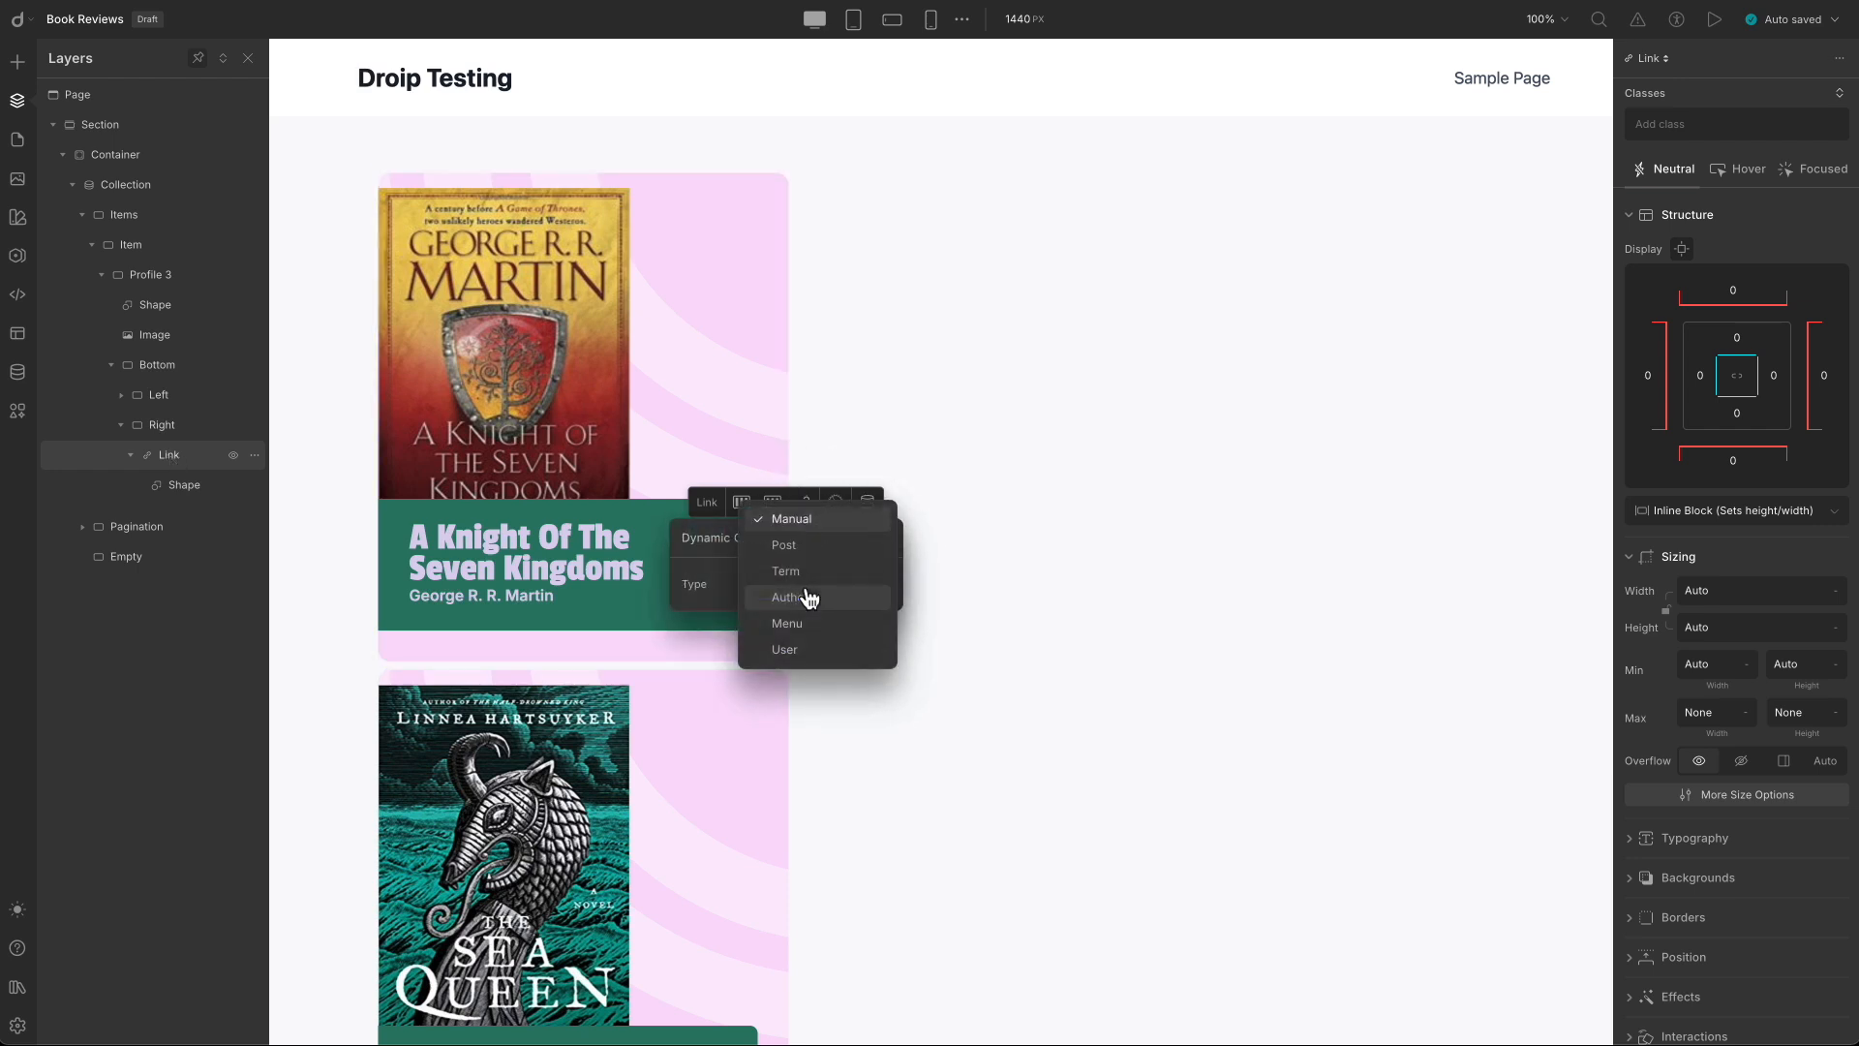
pyautogui.click(786, 545)
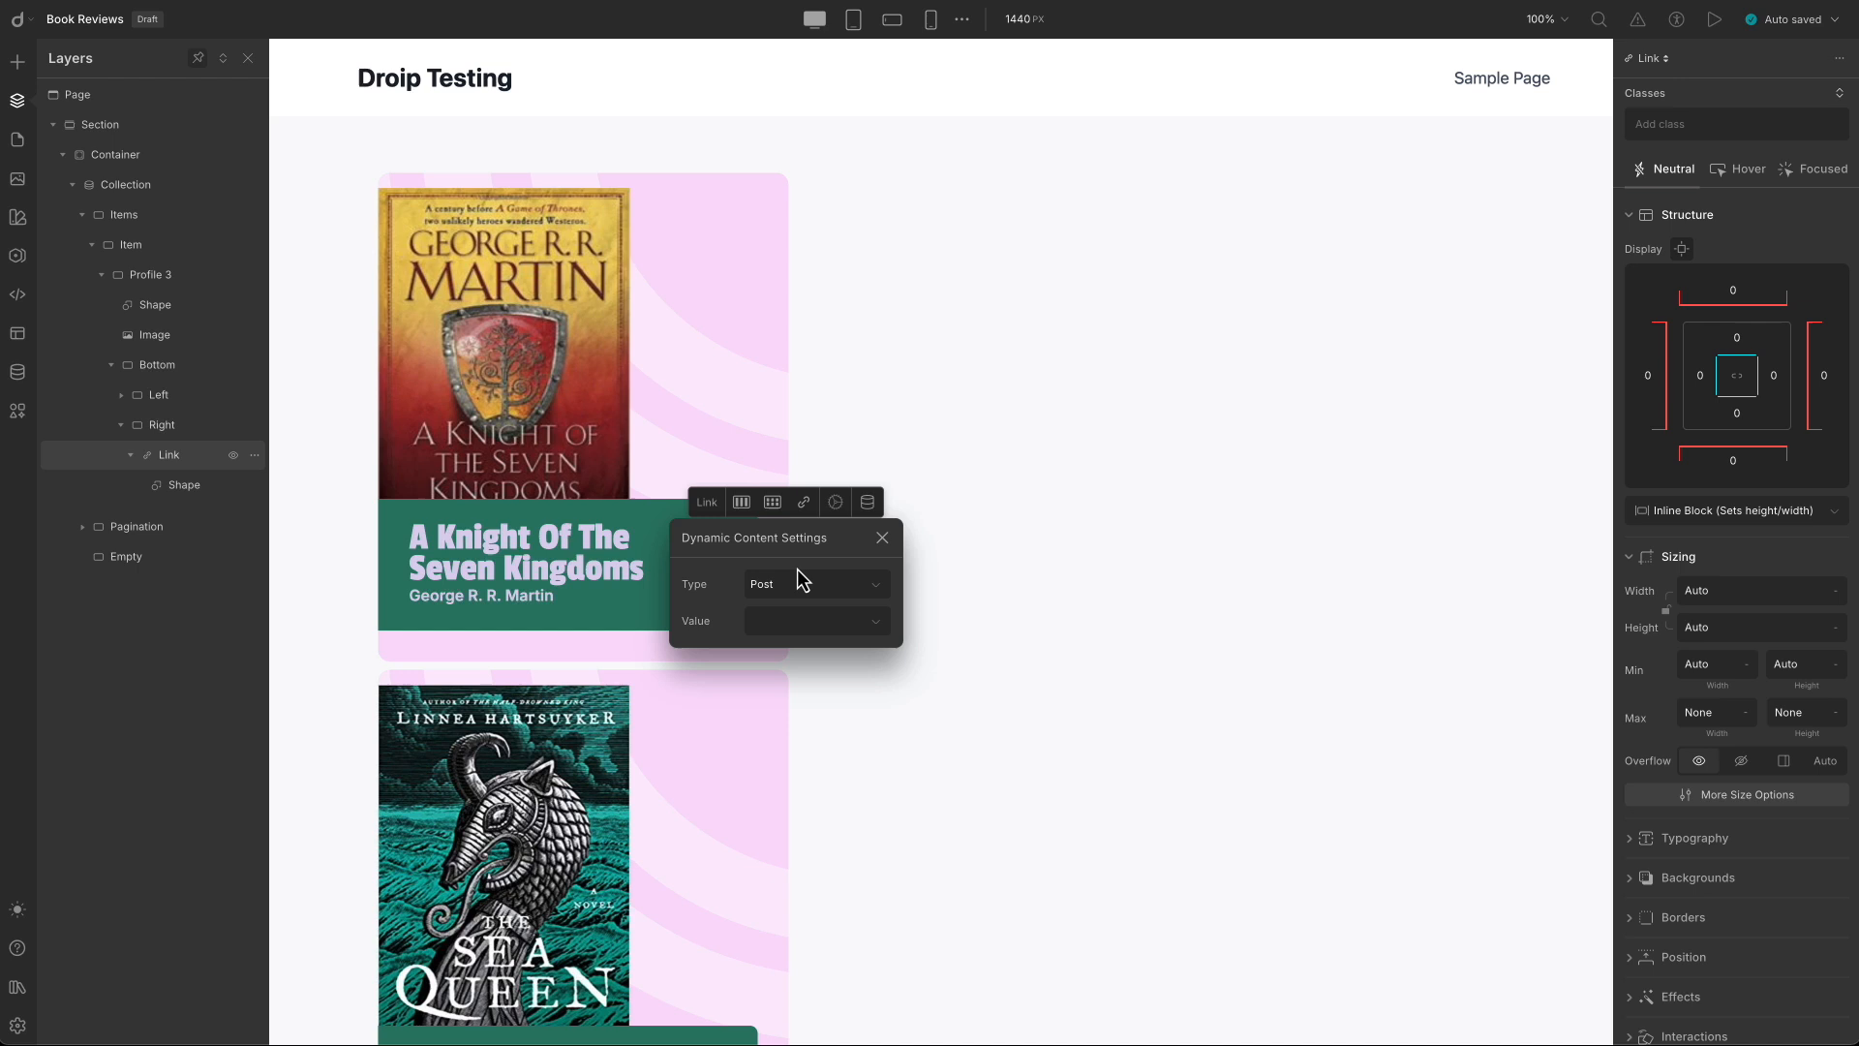
pyautogui.click(782, 632)
pyautogui.click(771, 634)
pyautogui.click(882, 538)
# Lay out the Collection's Items element as Flex (One-directional) with 30 px row and column gaps.
pyautogui.click(124, 215)
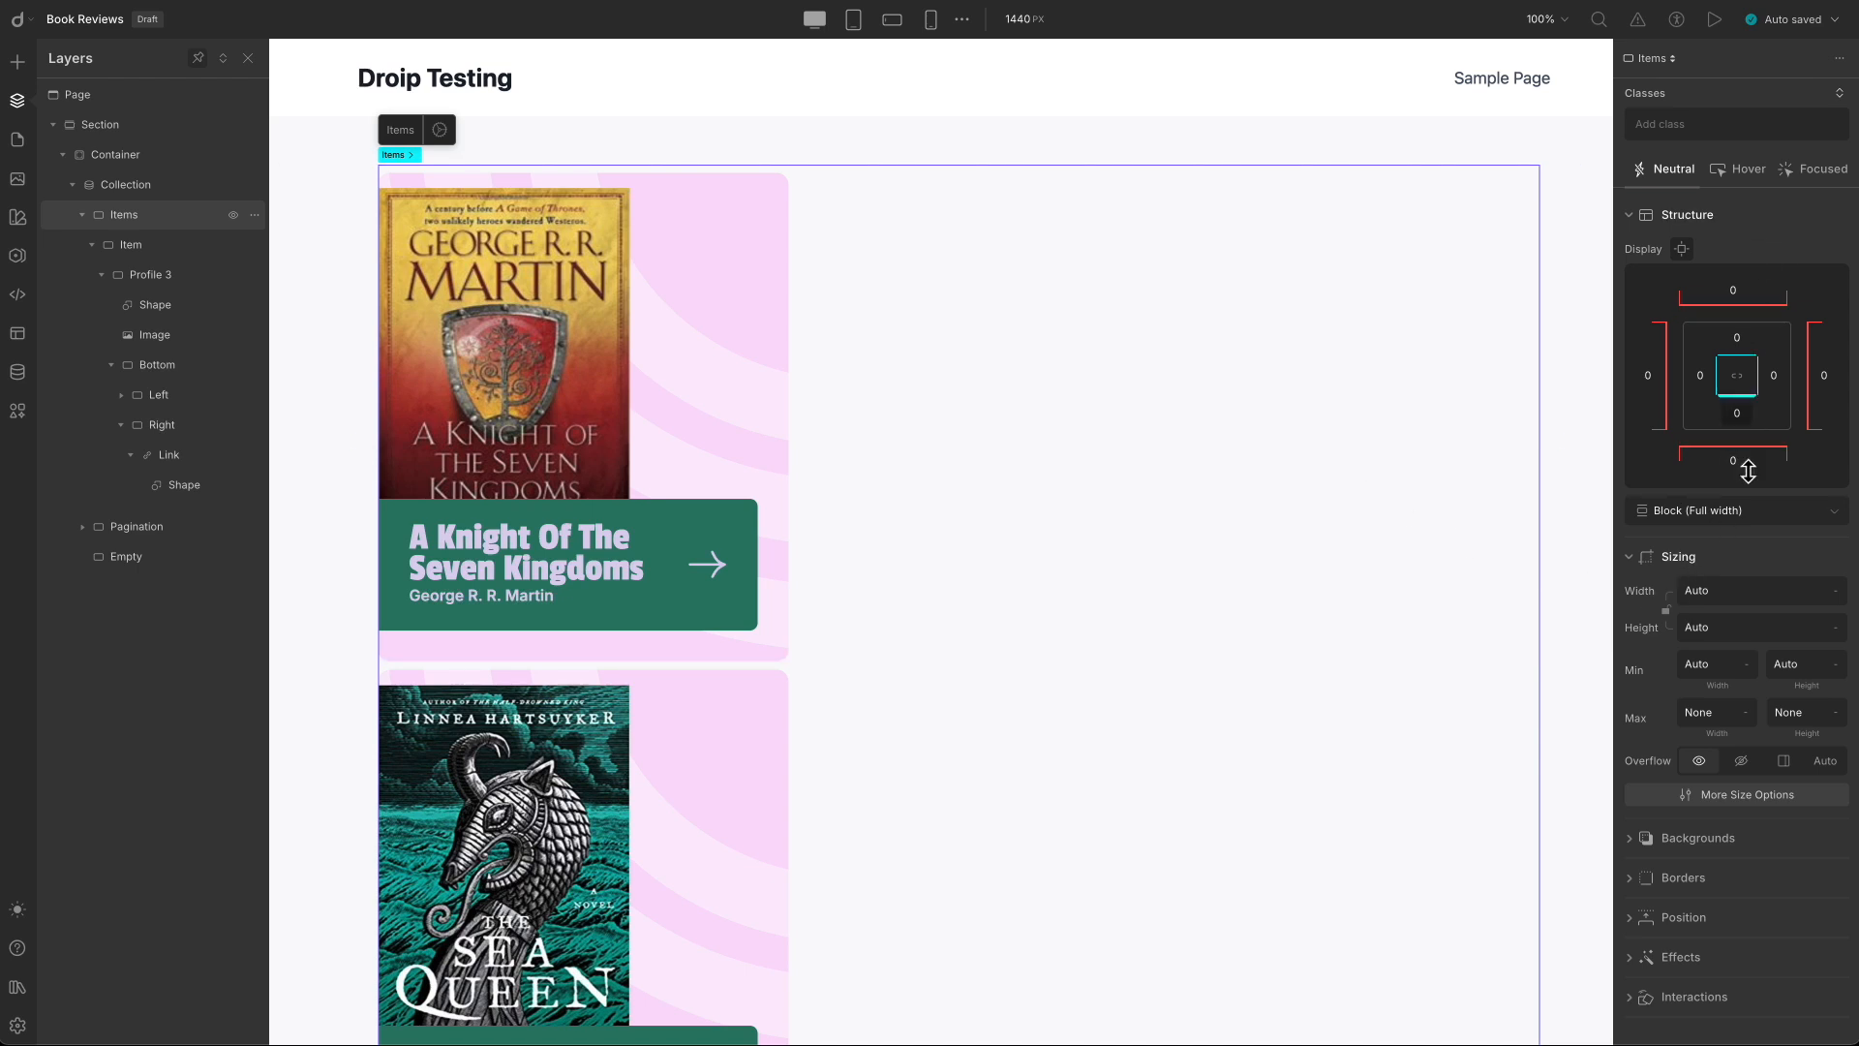
pyautogui.click(1748, 510)
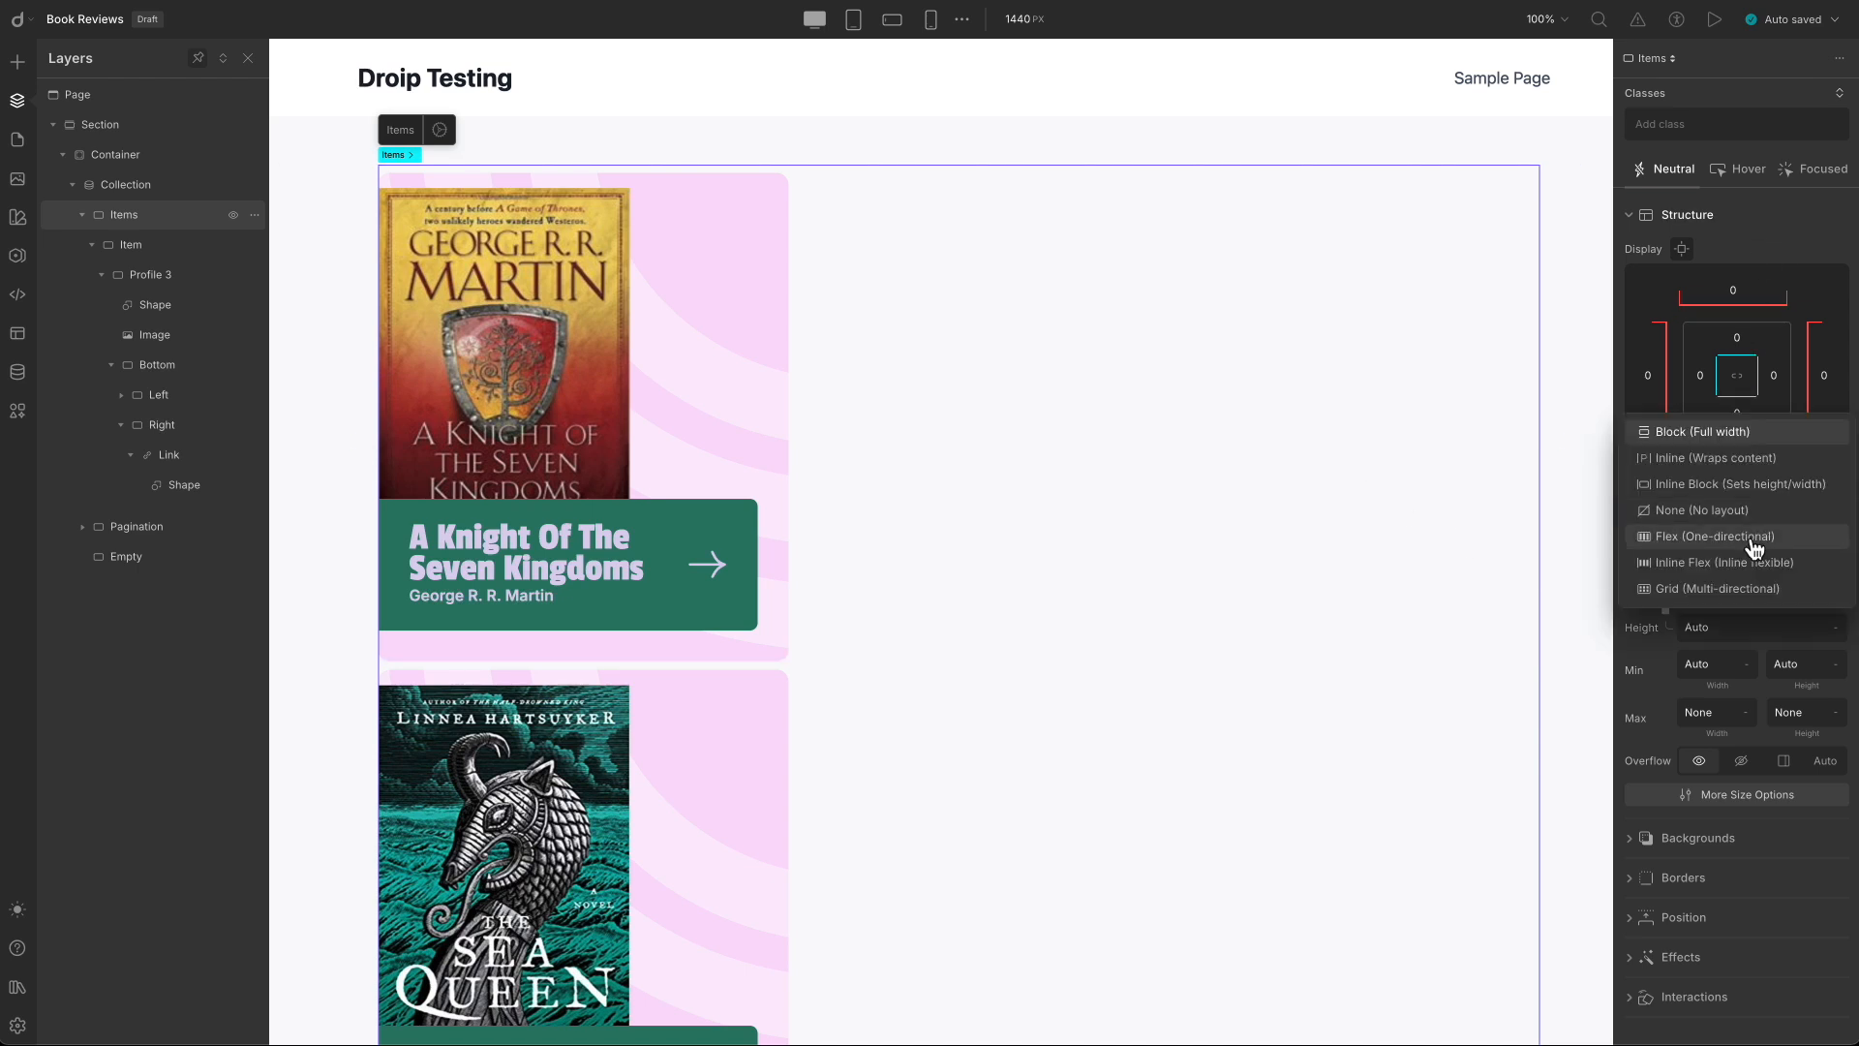
pyautogui.click(1755, 538)
pyautogui.scroll(-2, 1774, 867)
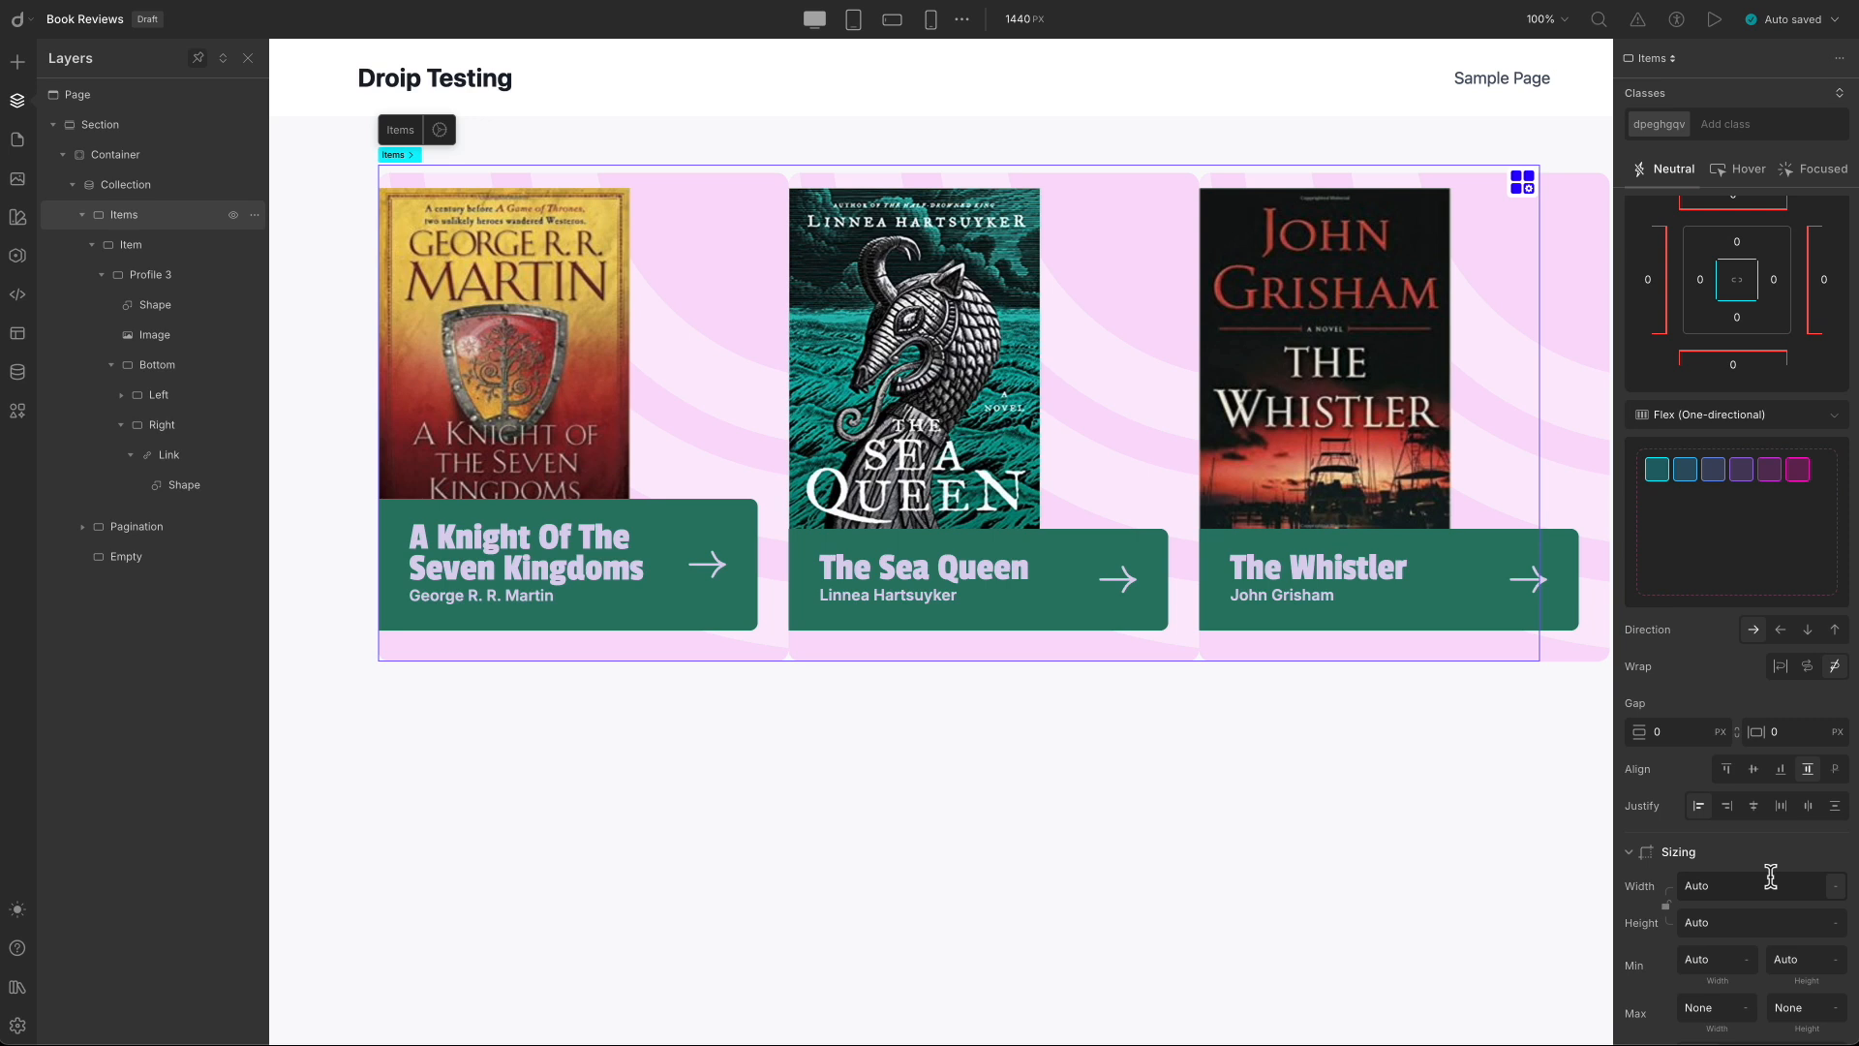
pyautogui.scroll(2, 1770, 876)
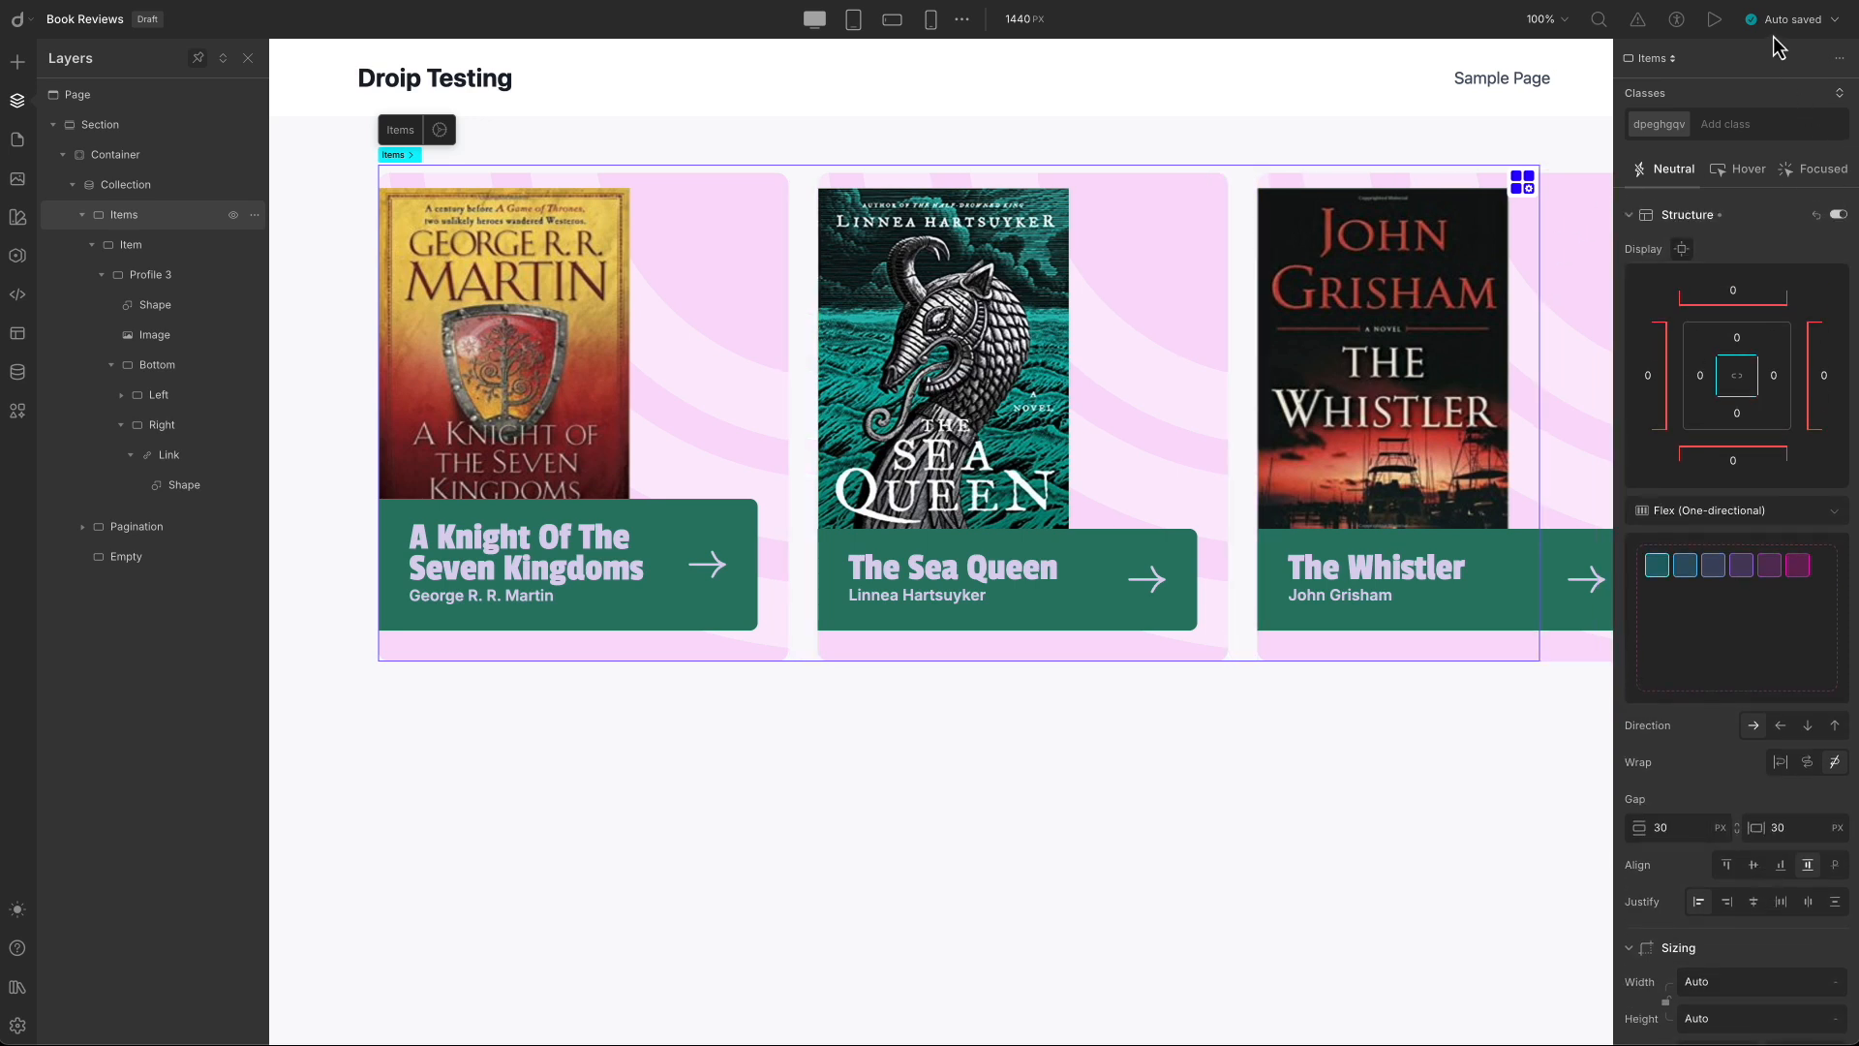
# Set the Book Reviews page's status to Publish in its page settings and save.
pyautogui.click(1785, 26)
pyautogui.click(16, 140)
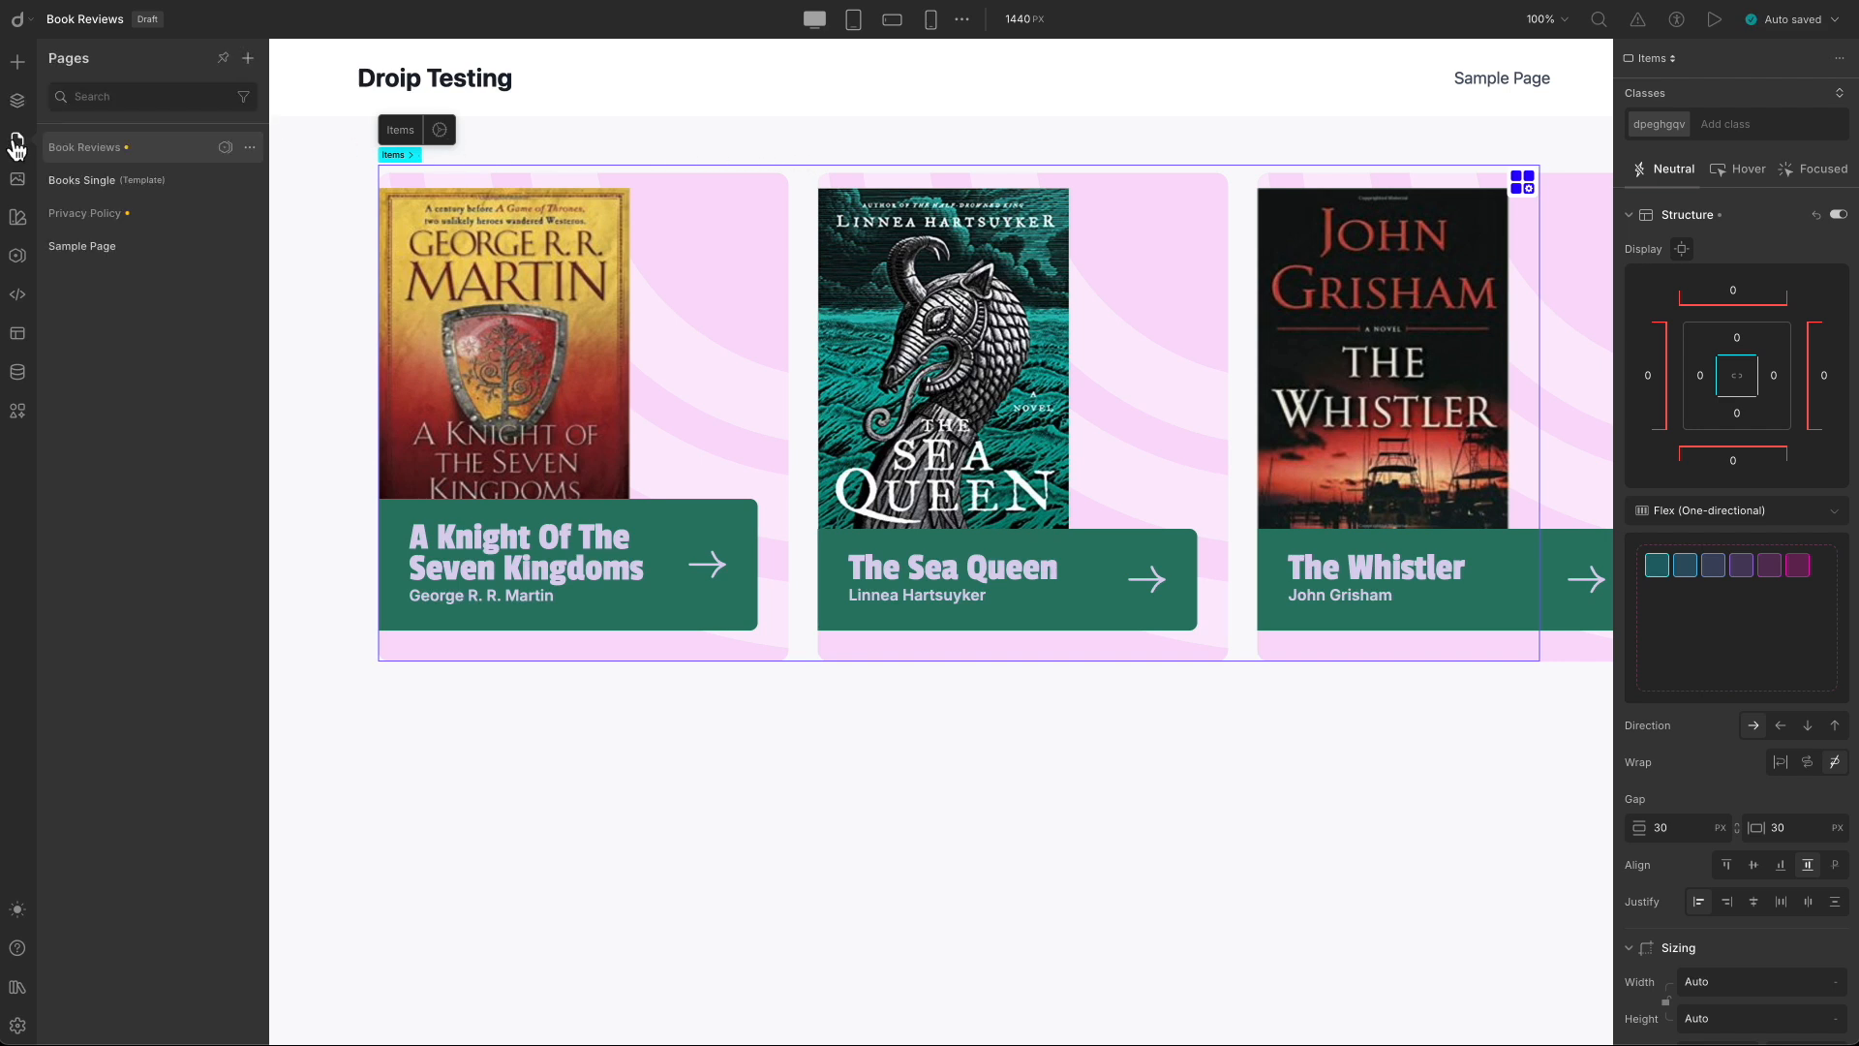
pyautogui.click(254, 155)
pyautogui.click(306, 158)
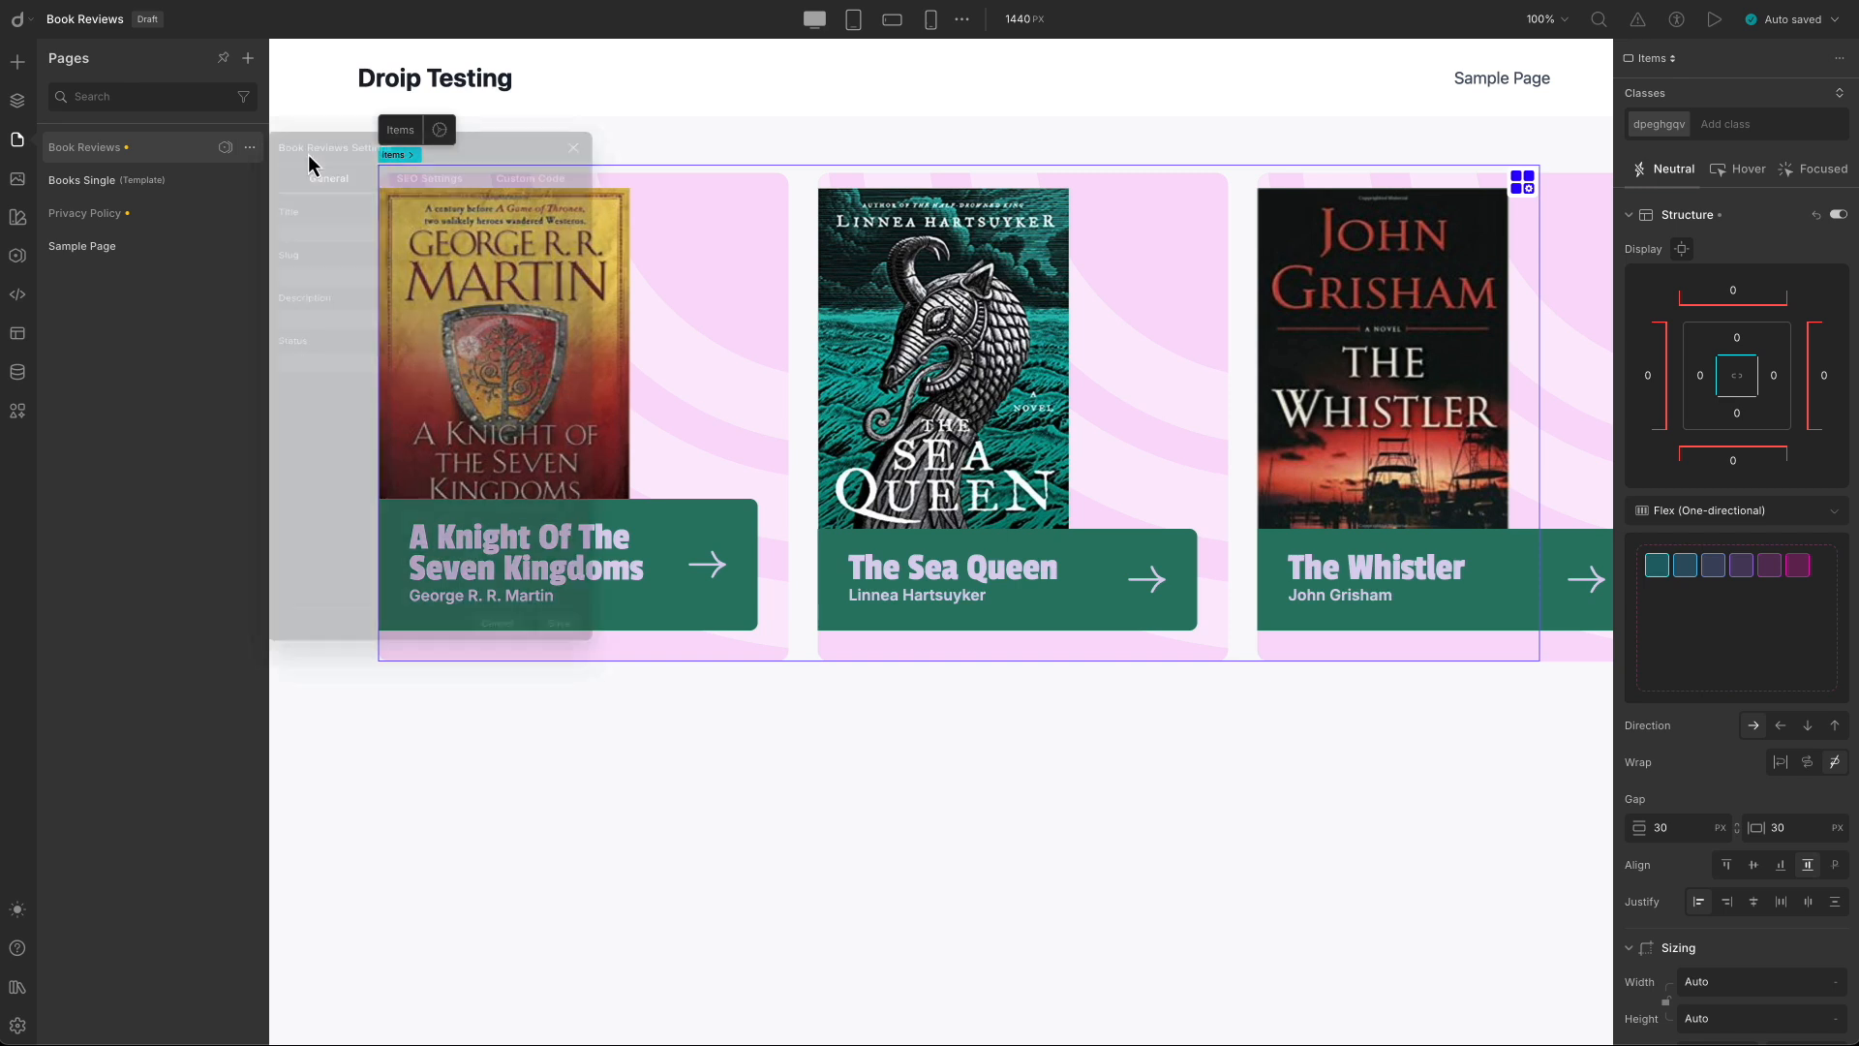
pyautogui.click(374, 441)
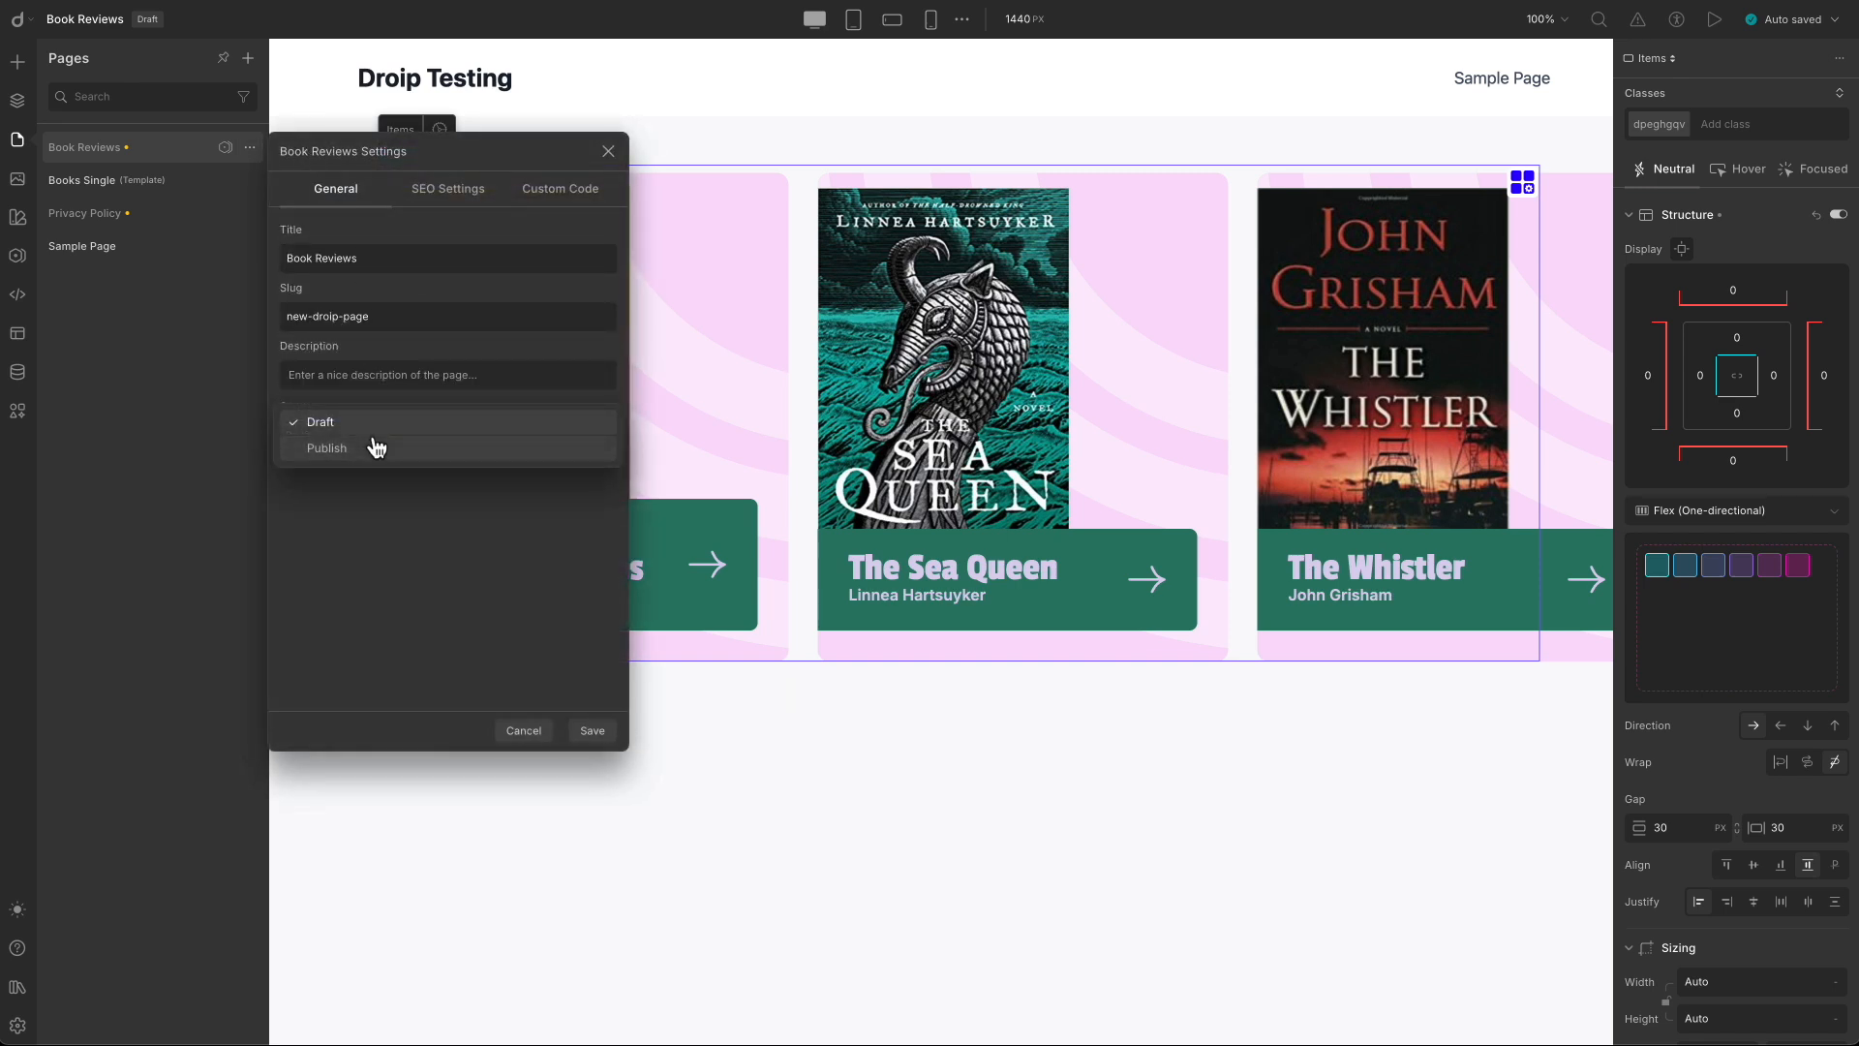
pyautogui.click(370, 452)
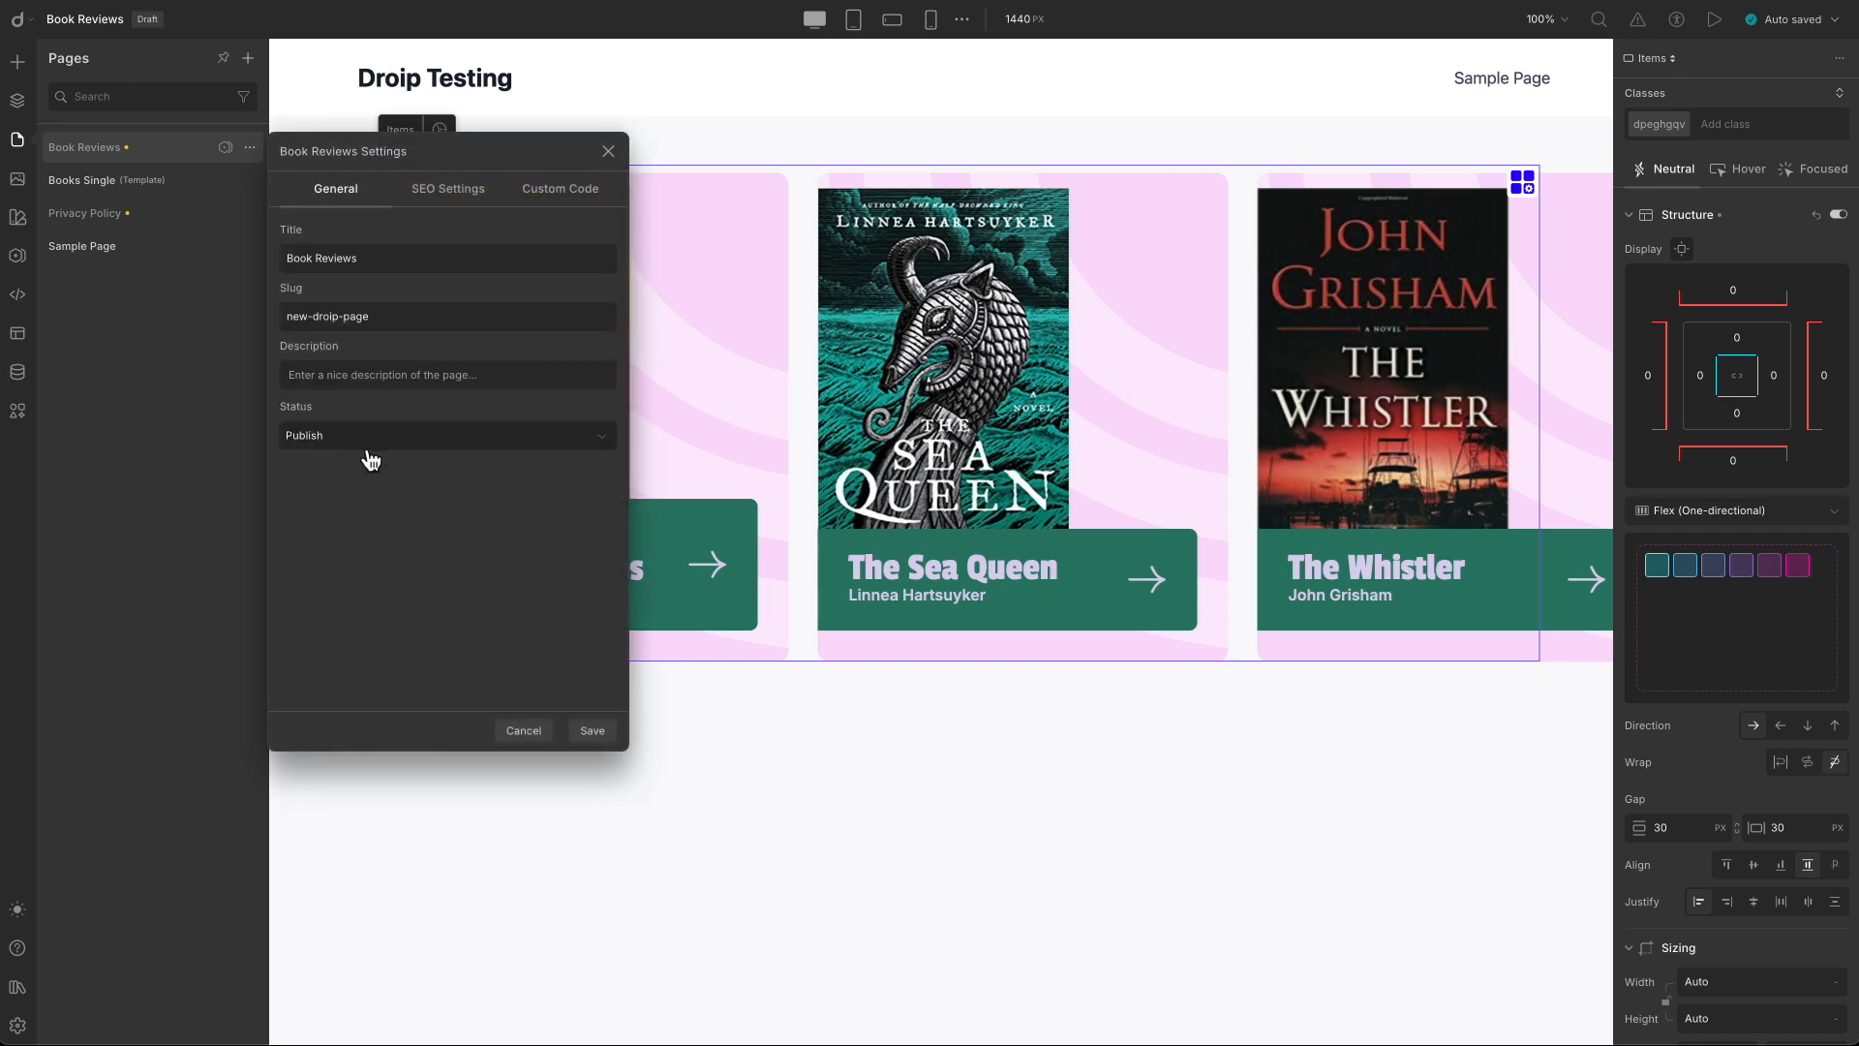
pyautogui.click(595, 733)
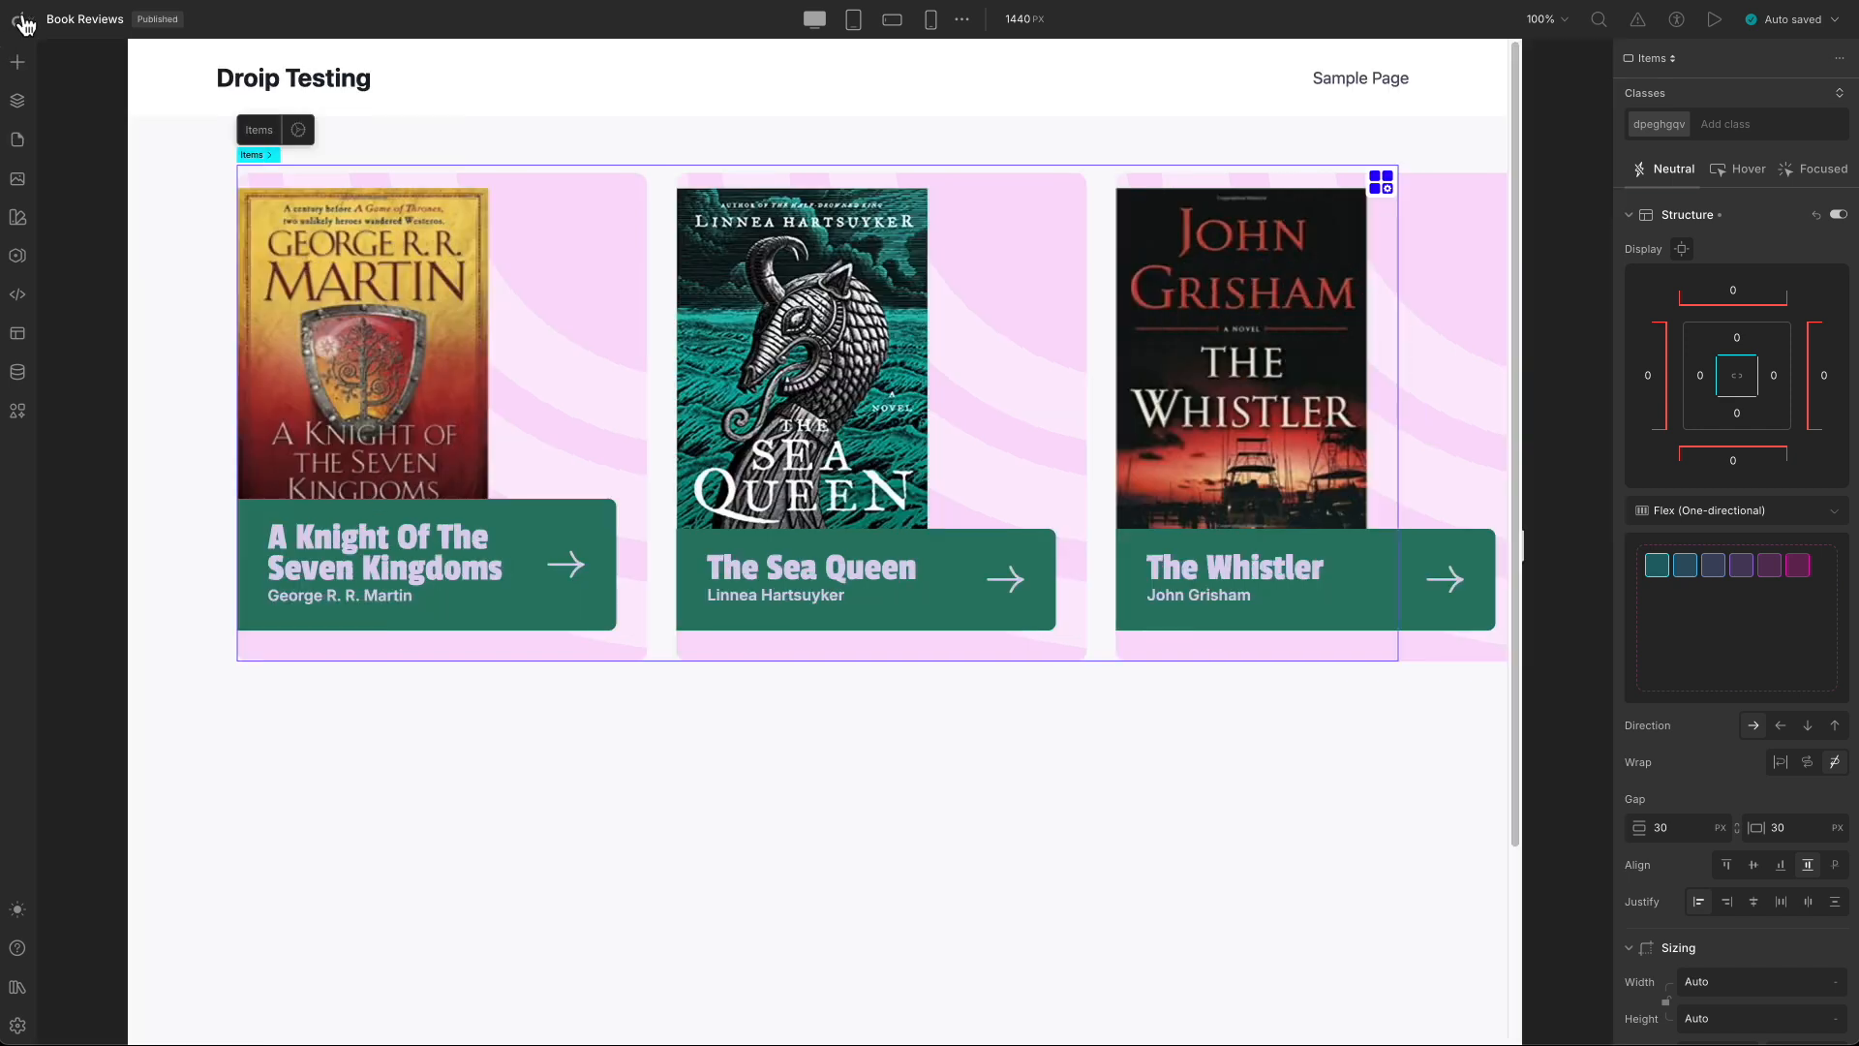
# Leave the Droip editor for the WordPress admin and open the theme's navigation menu management page.
pyautogui.click(19, 19)
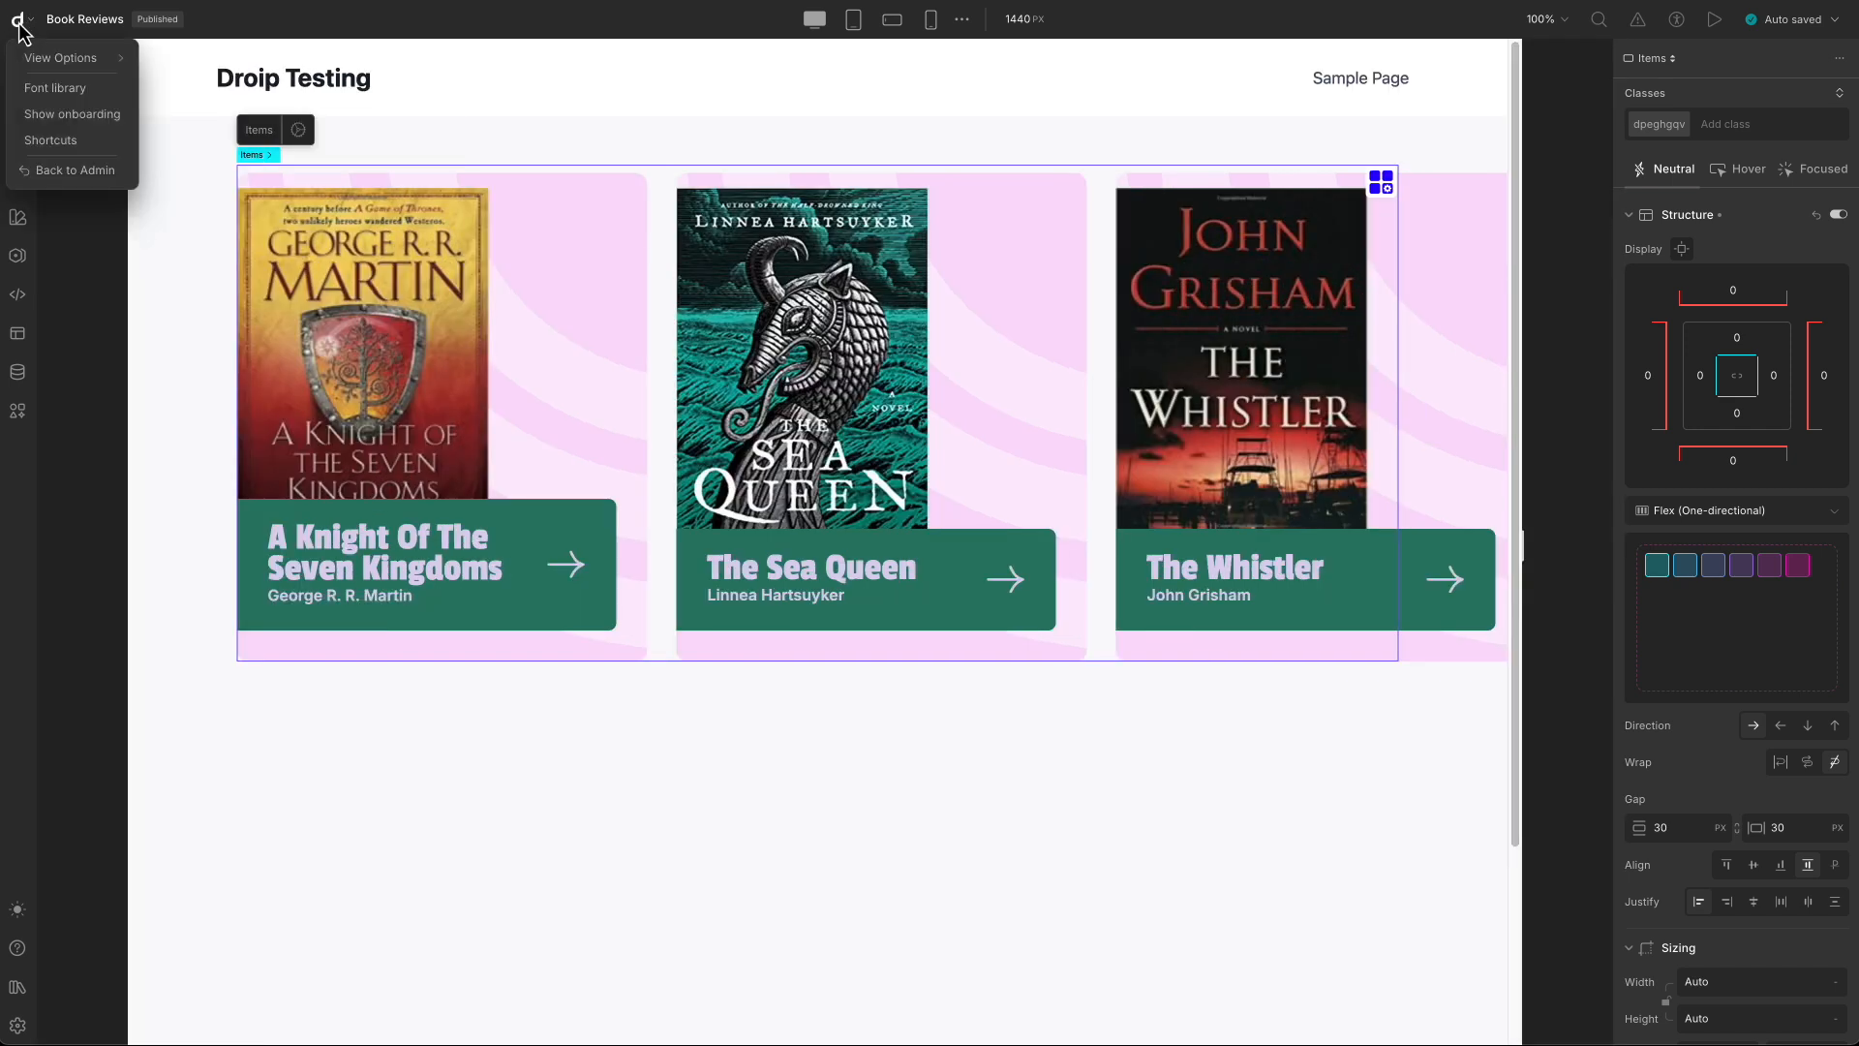
pyautogui.click(64, 171)
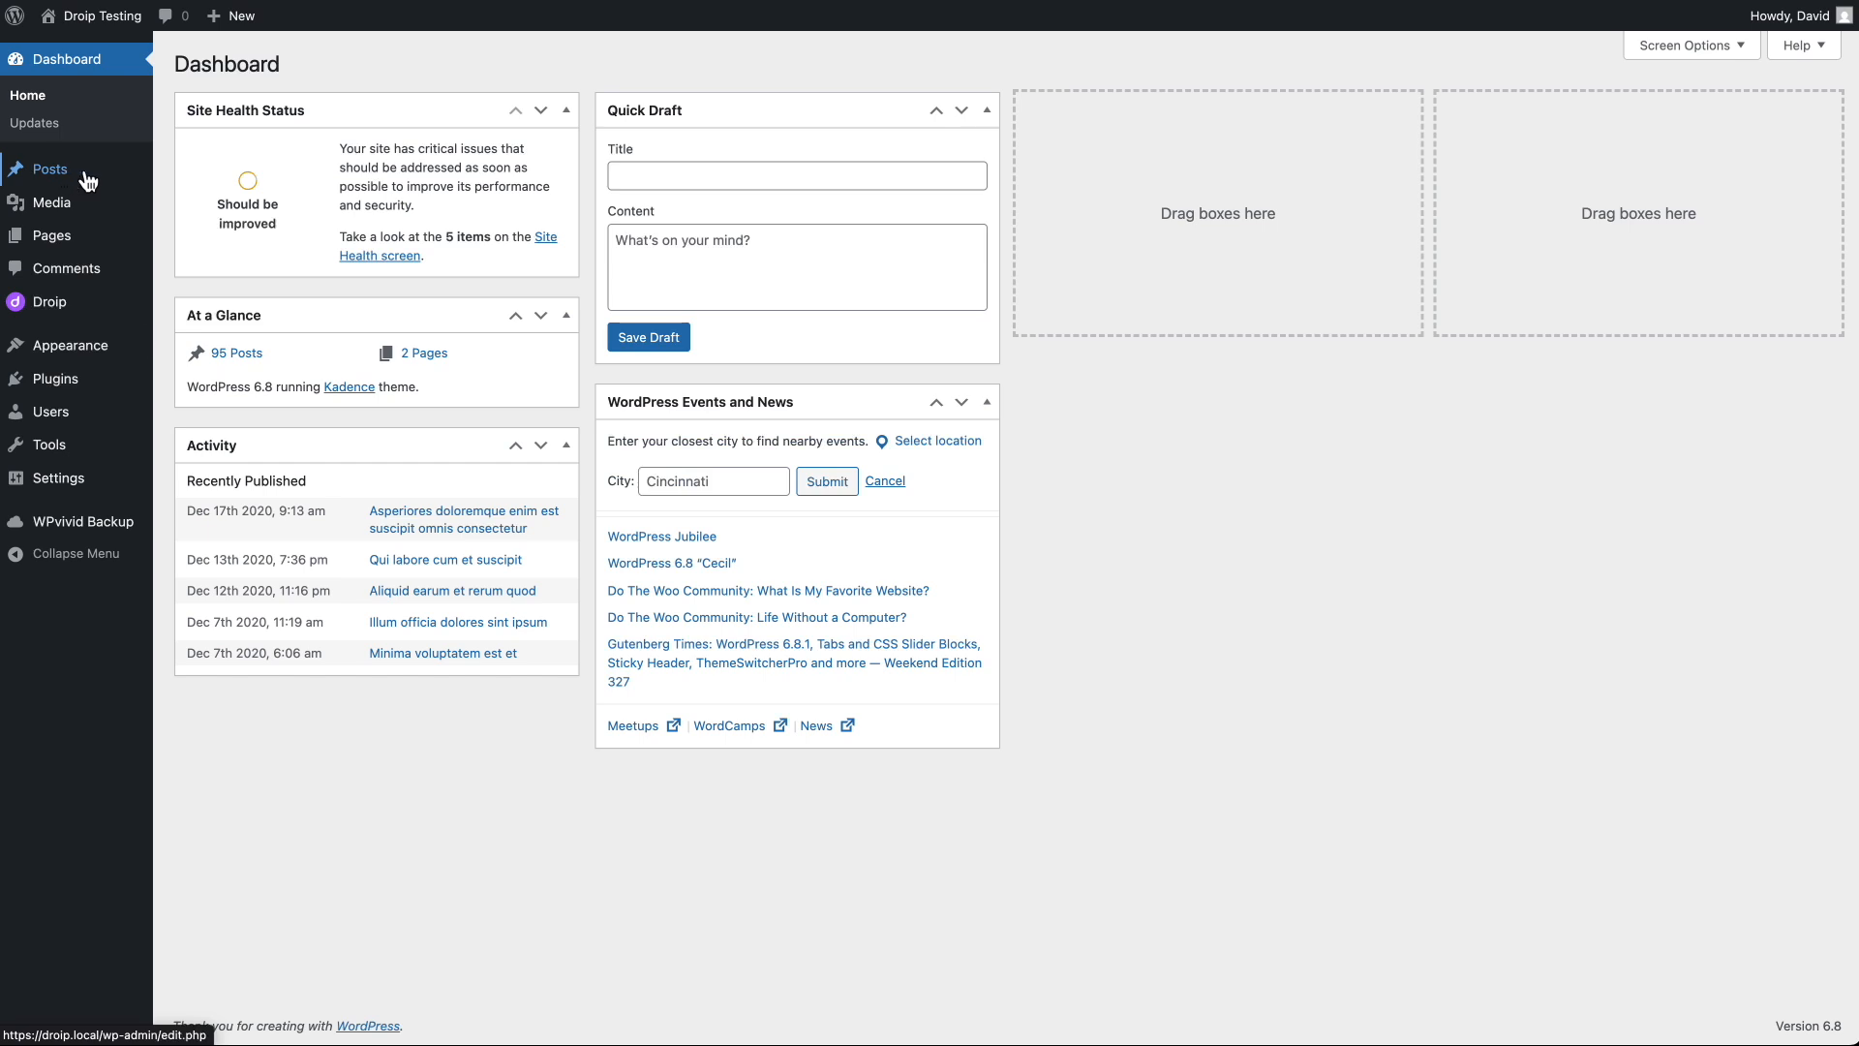
pyautogui.moveTo(134, 349)
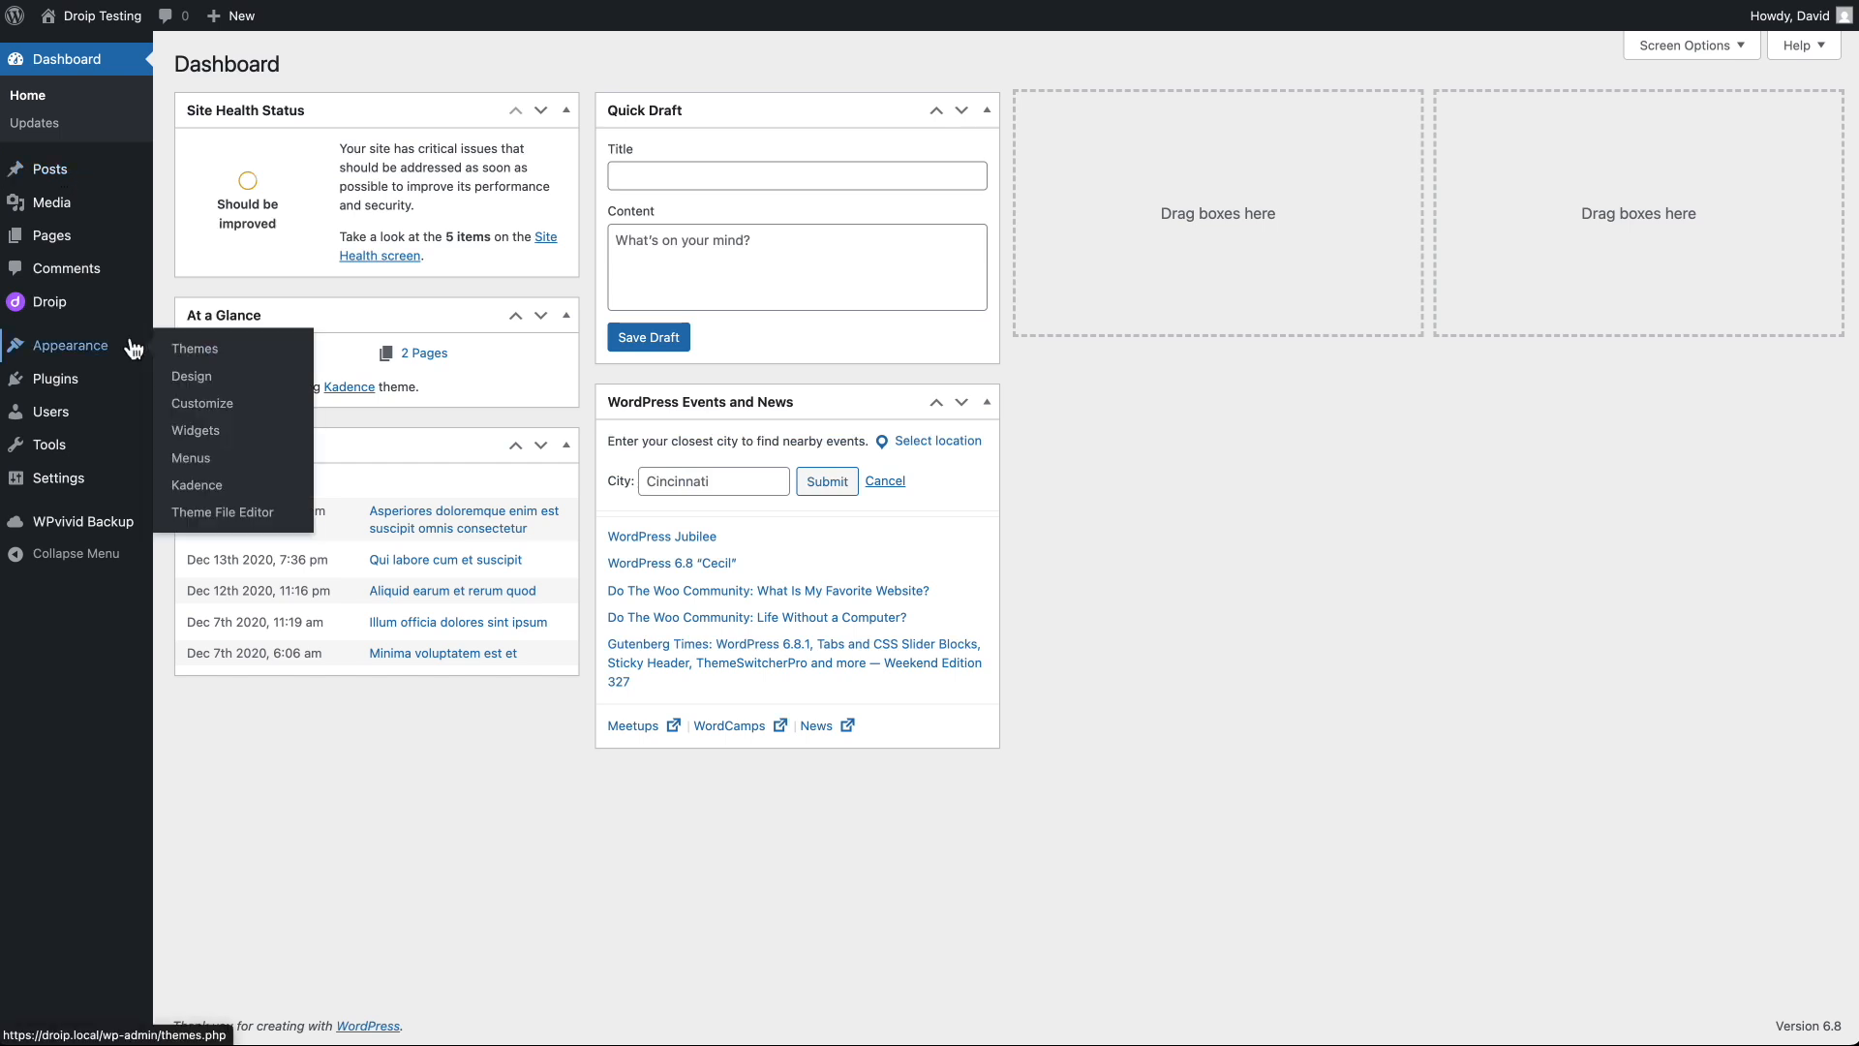
pyautogui.click(191, 459)
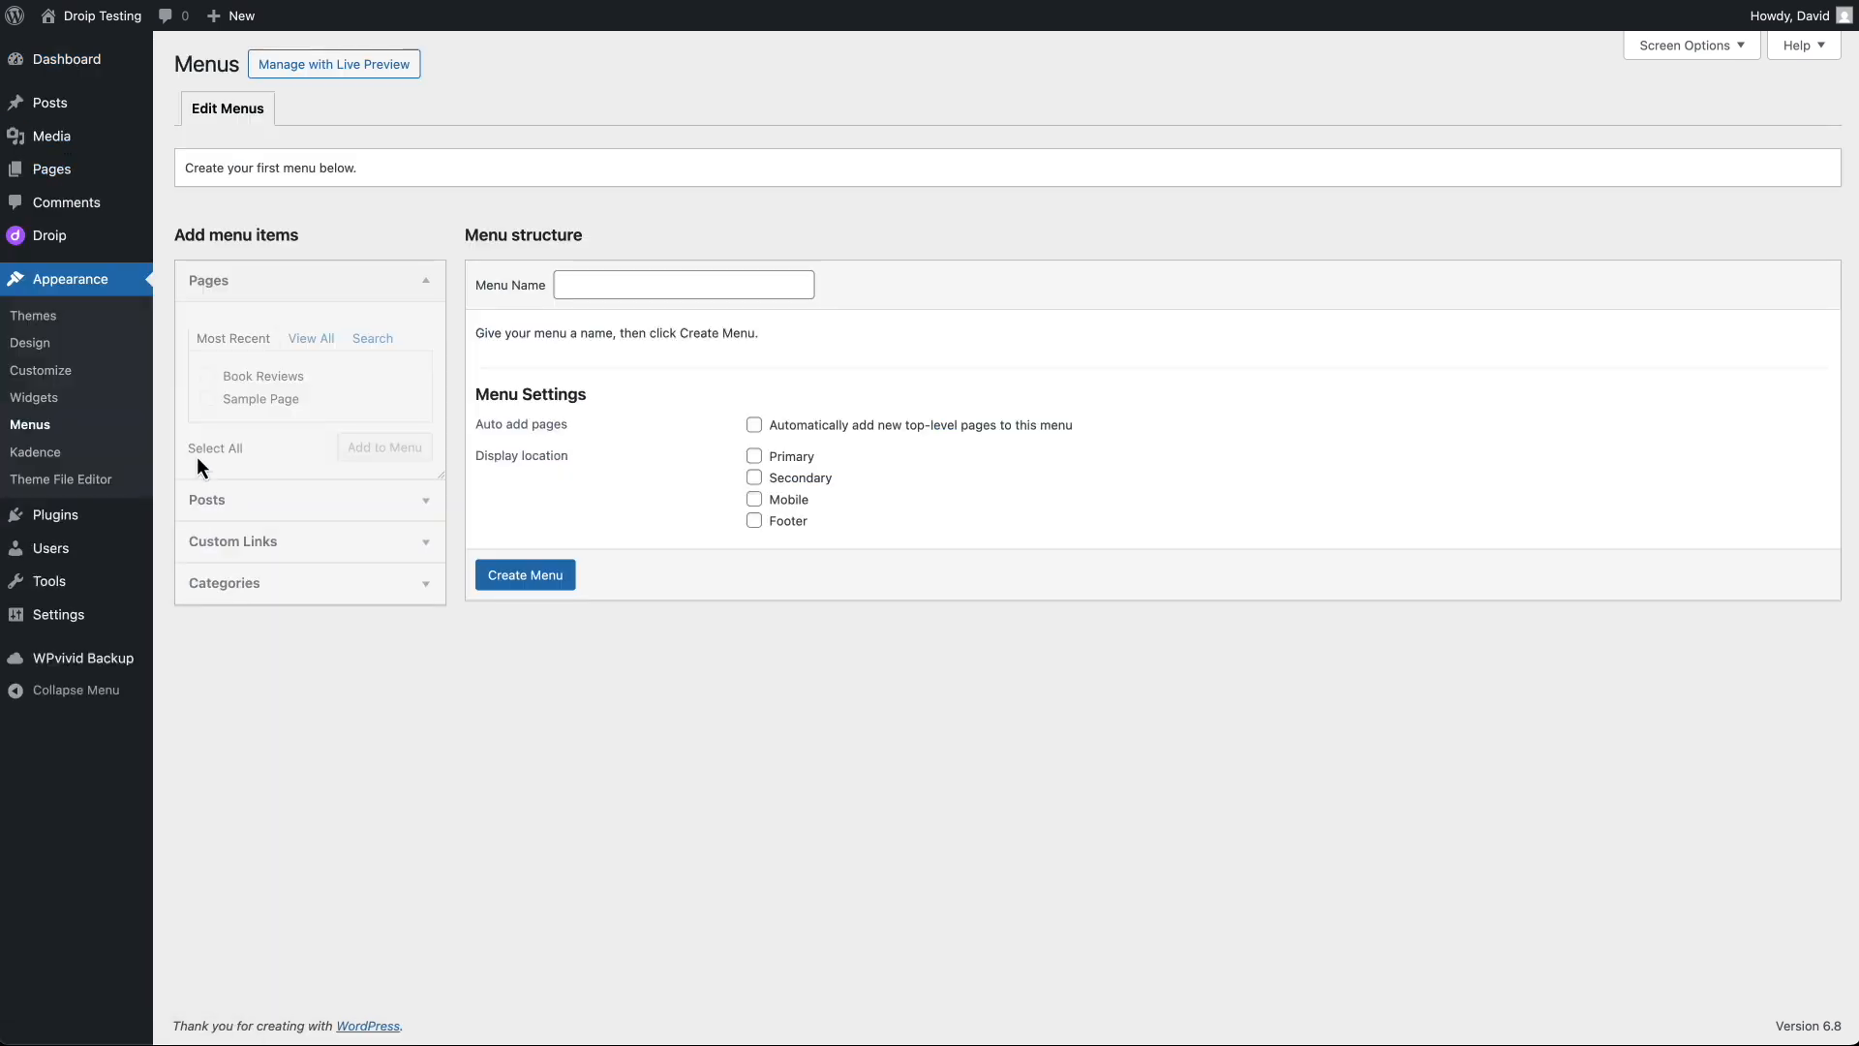
# Create a menu named main with the Primary display location and add the Book Reviews page to it.
pyautogui.click(622, 286)
pyautogui.write('main')
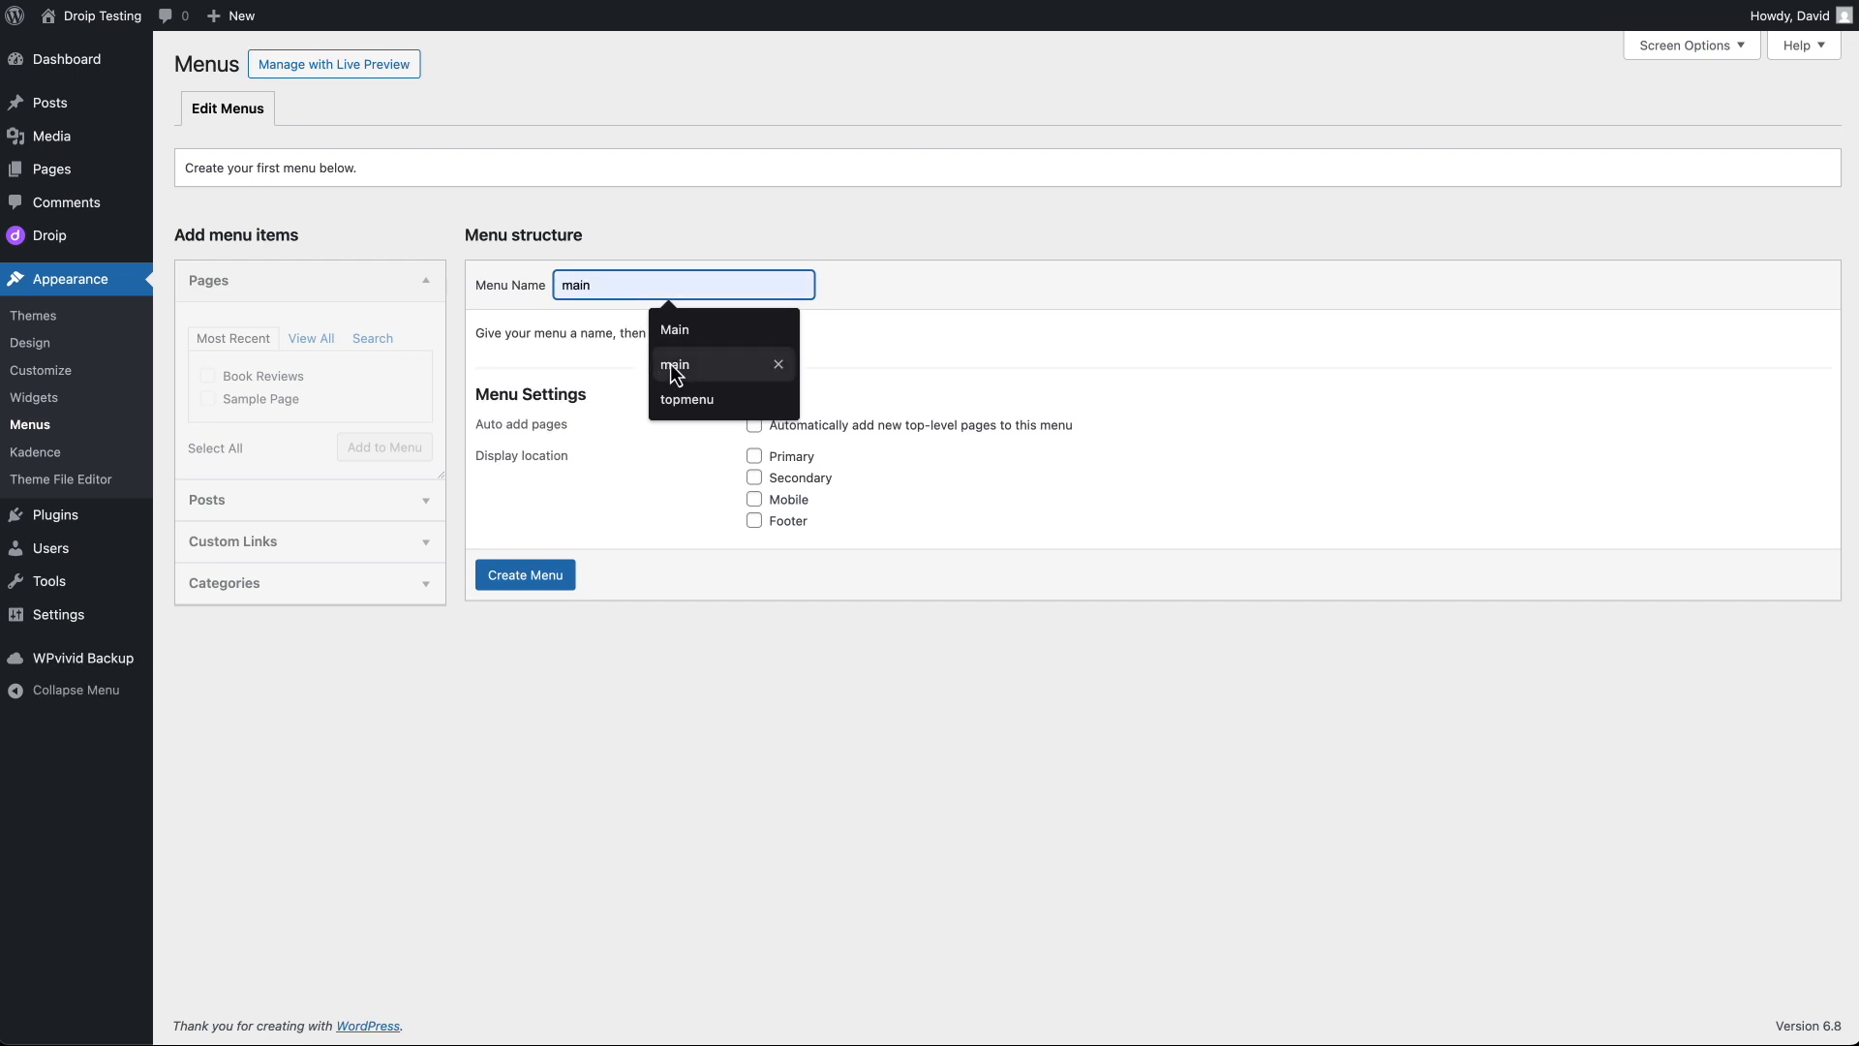
pyautogui.click(760, 458)
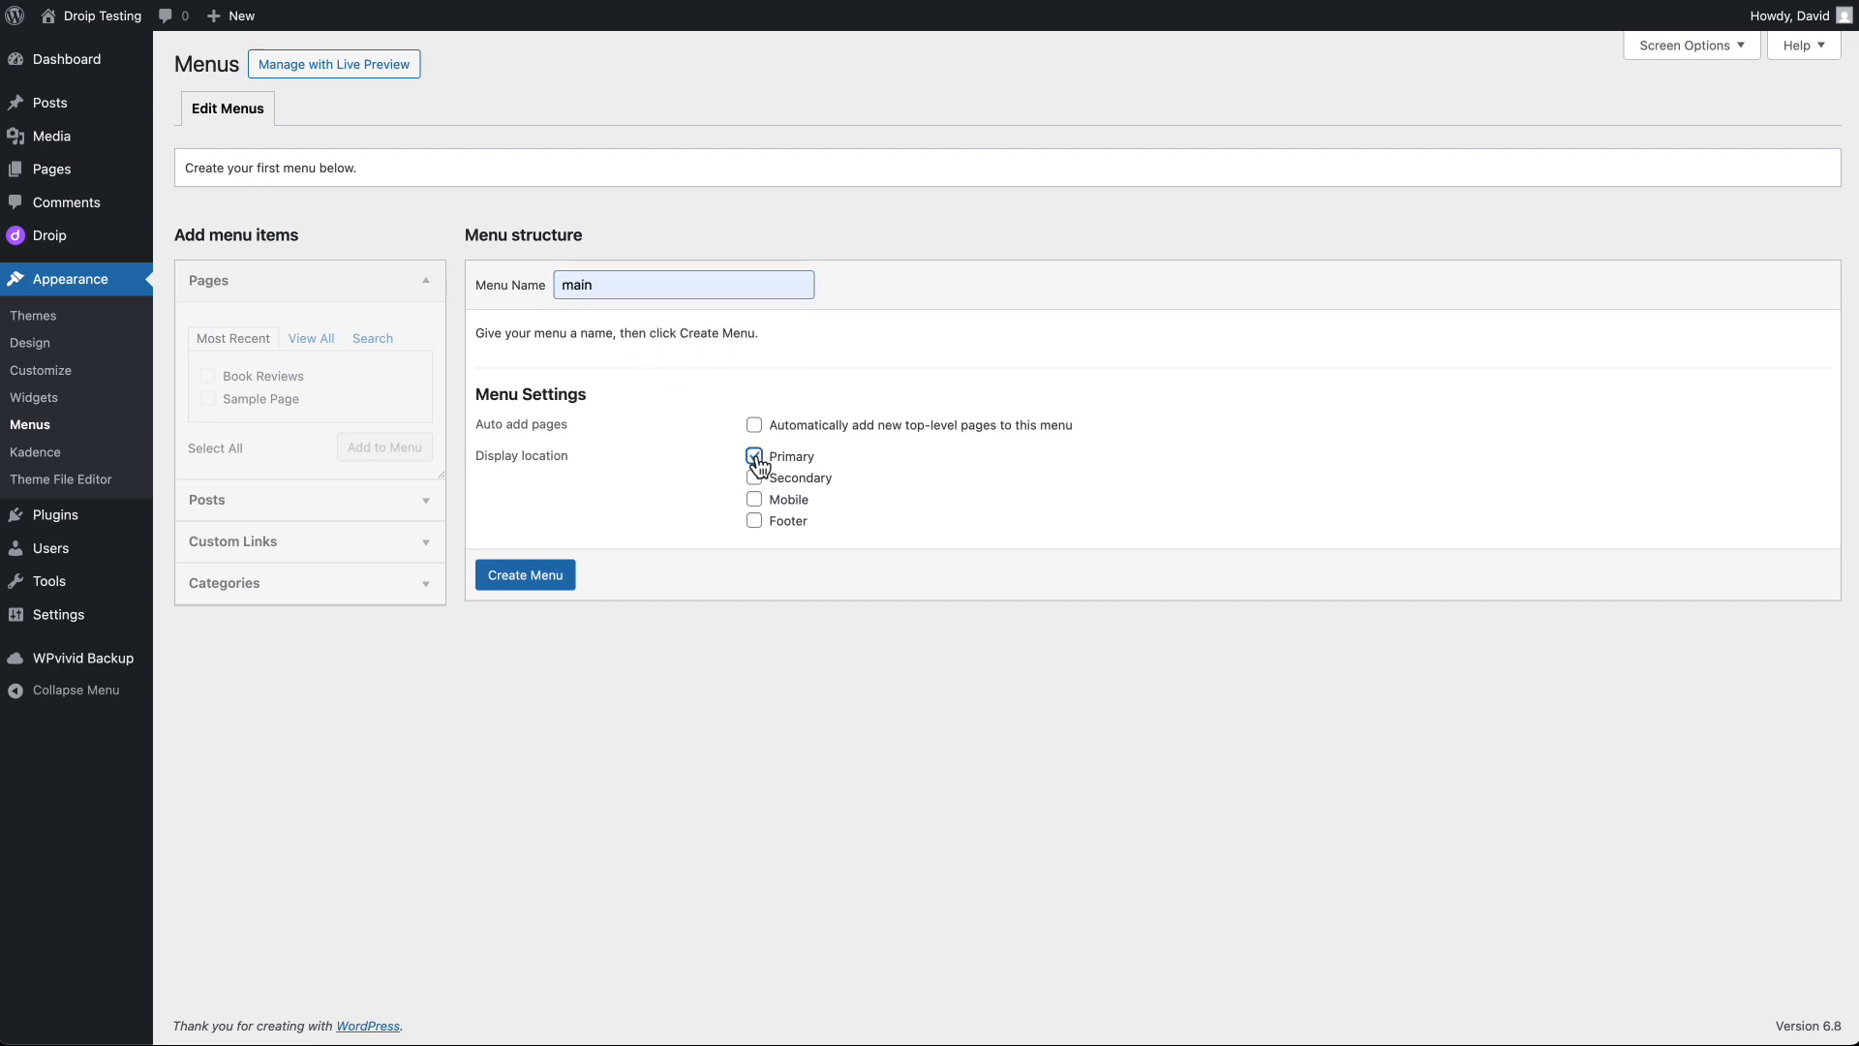
pyautogui.click(539, 577)
pyautogui.click(207, 376)
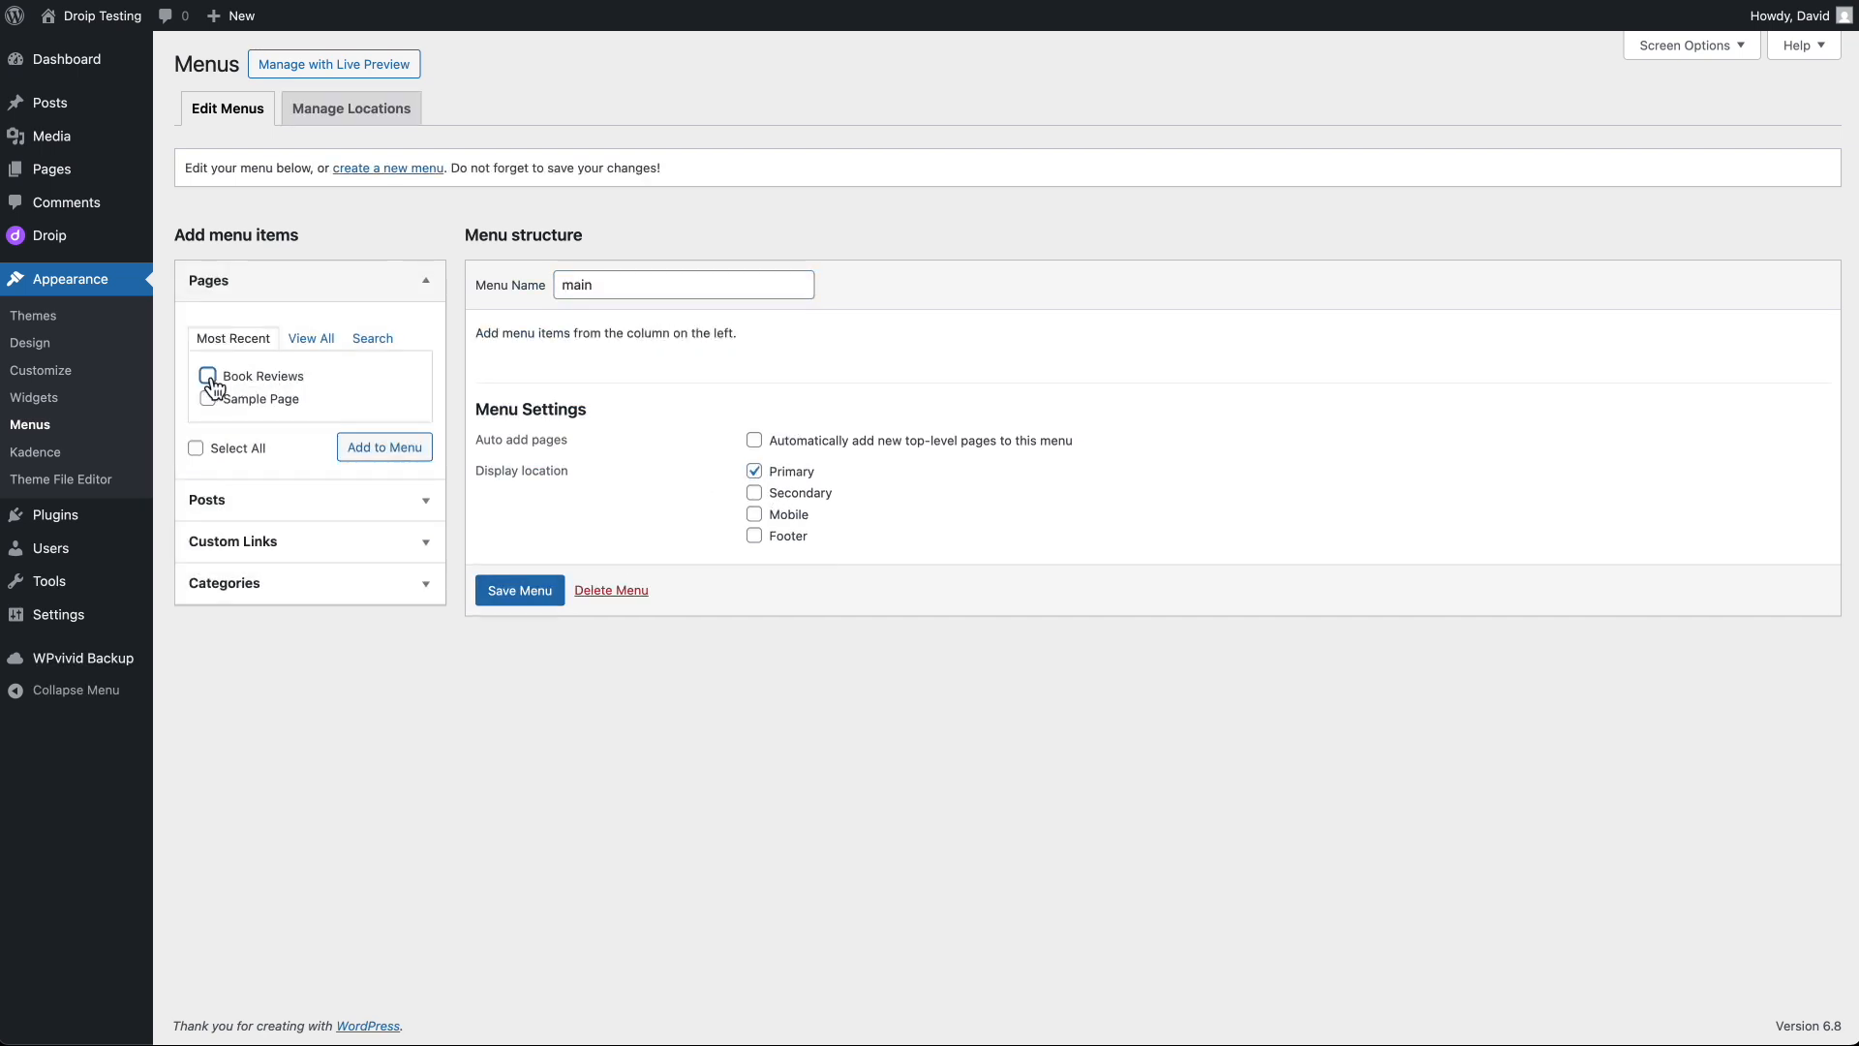
pyautogui.click(356, 454)
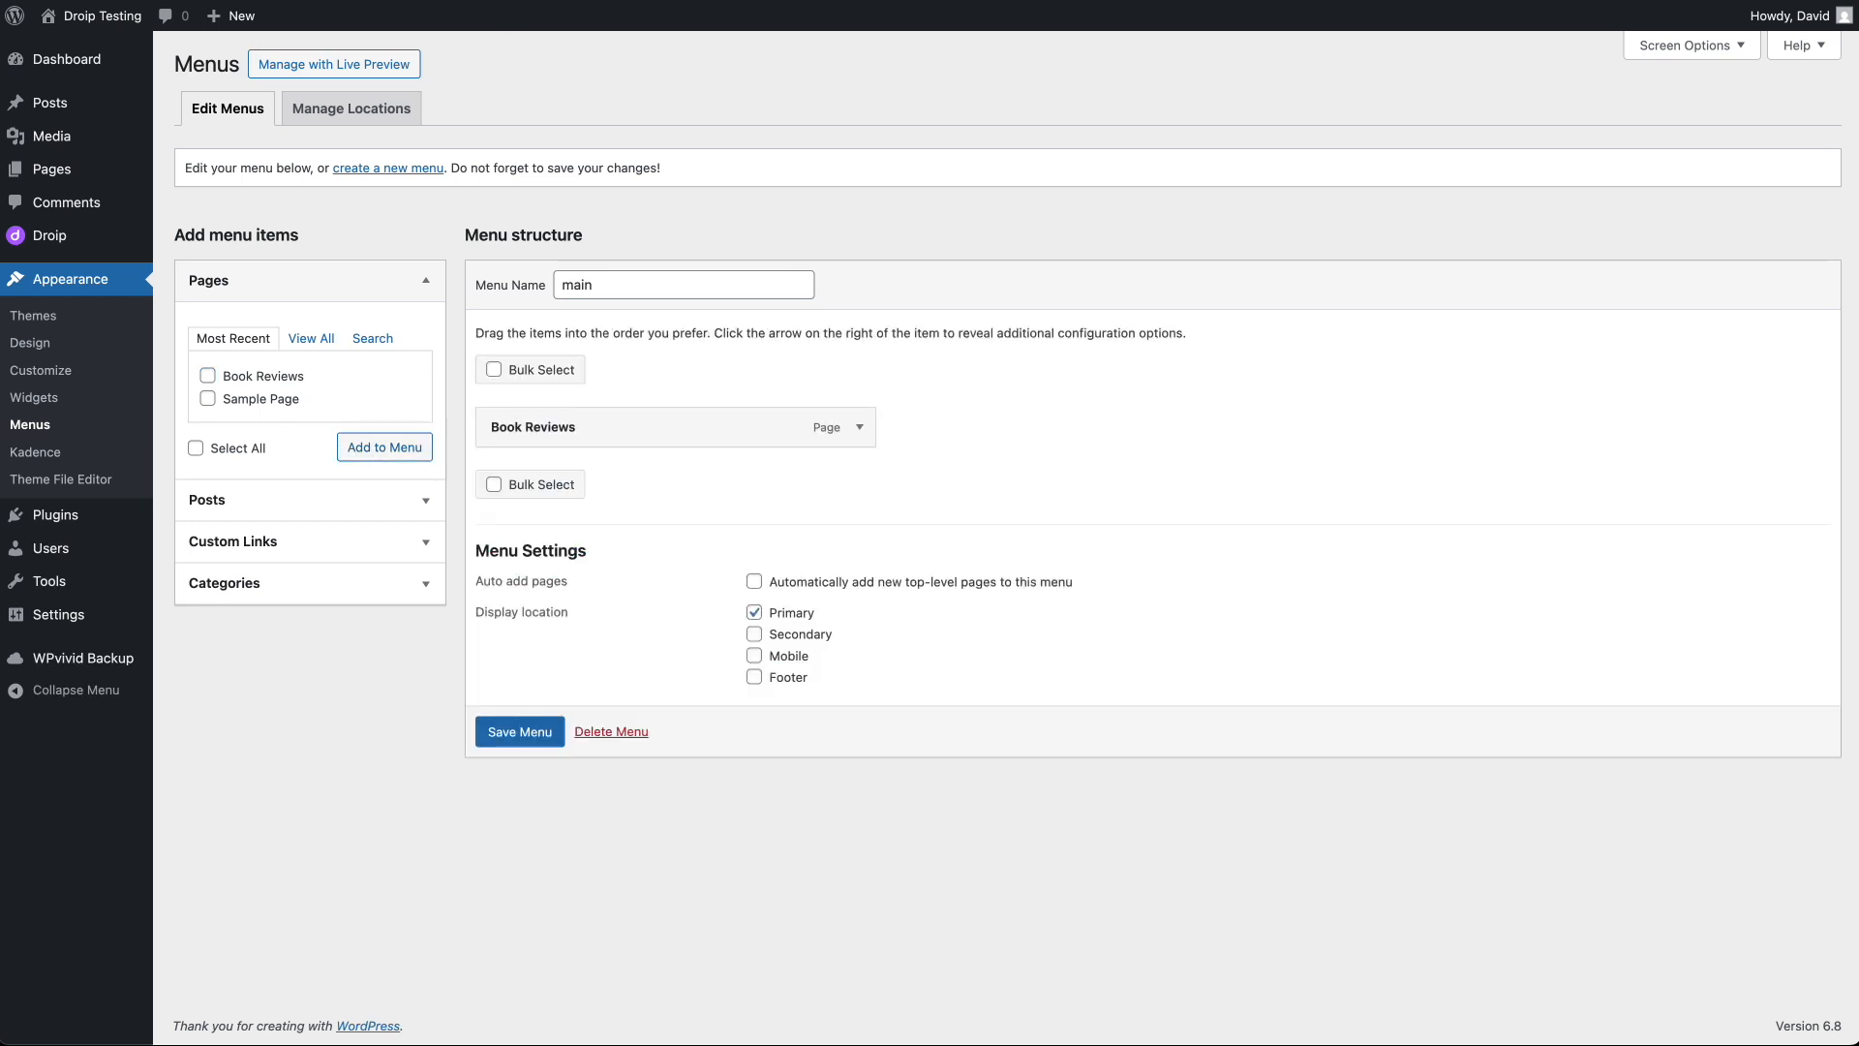
# Add a custom link with the copied droip.local URL and the text Home, place it above Book Reviews, and save the menu.
pyautogui.click(303, 541)
pyautogui.click(318, 427)
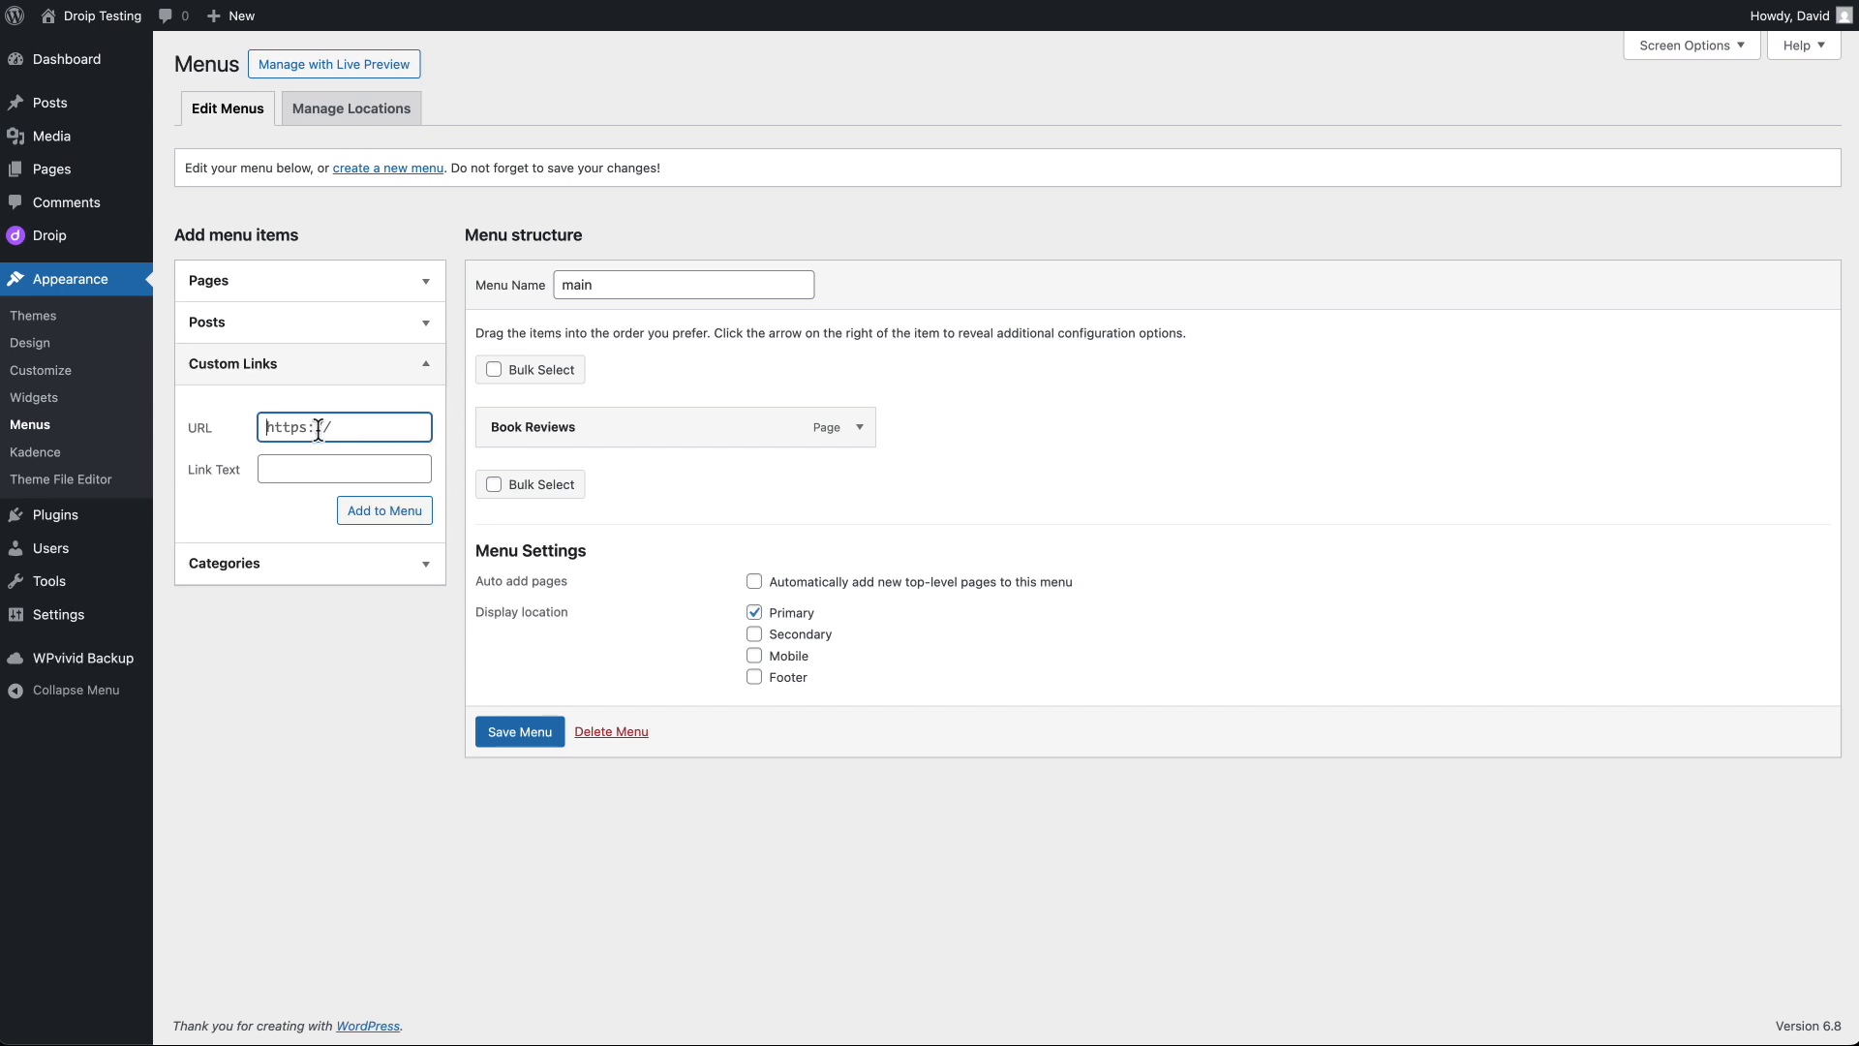
pyautogui.hotkey('ctrl', 'v')
pyautogui.click(315, 469)
pyautogui.write('Ho')
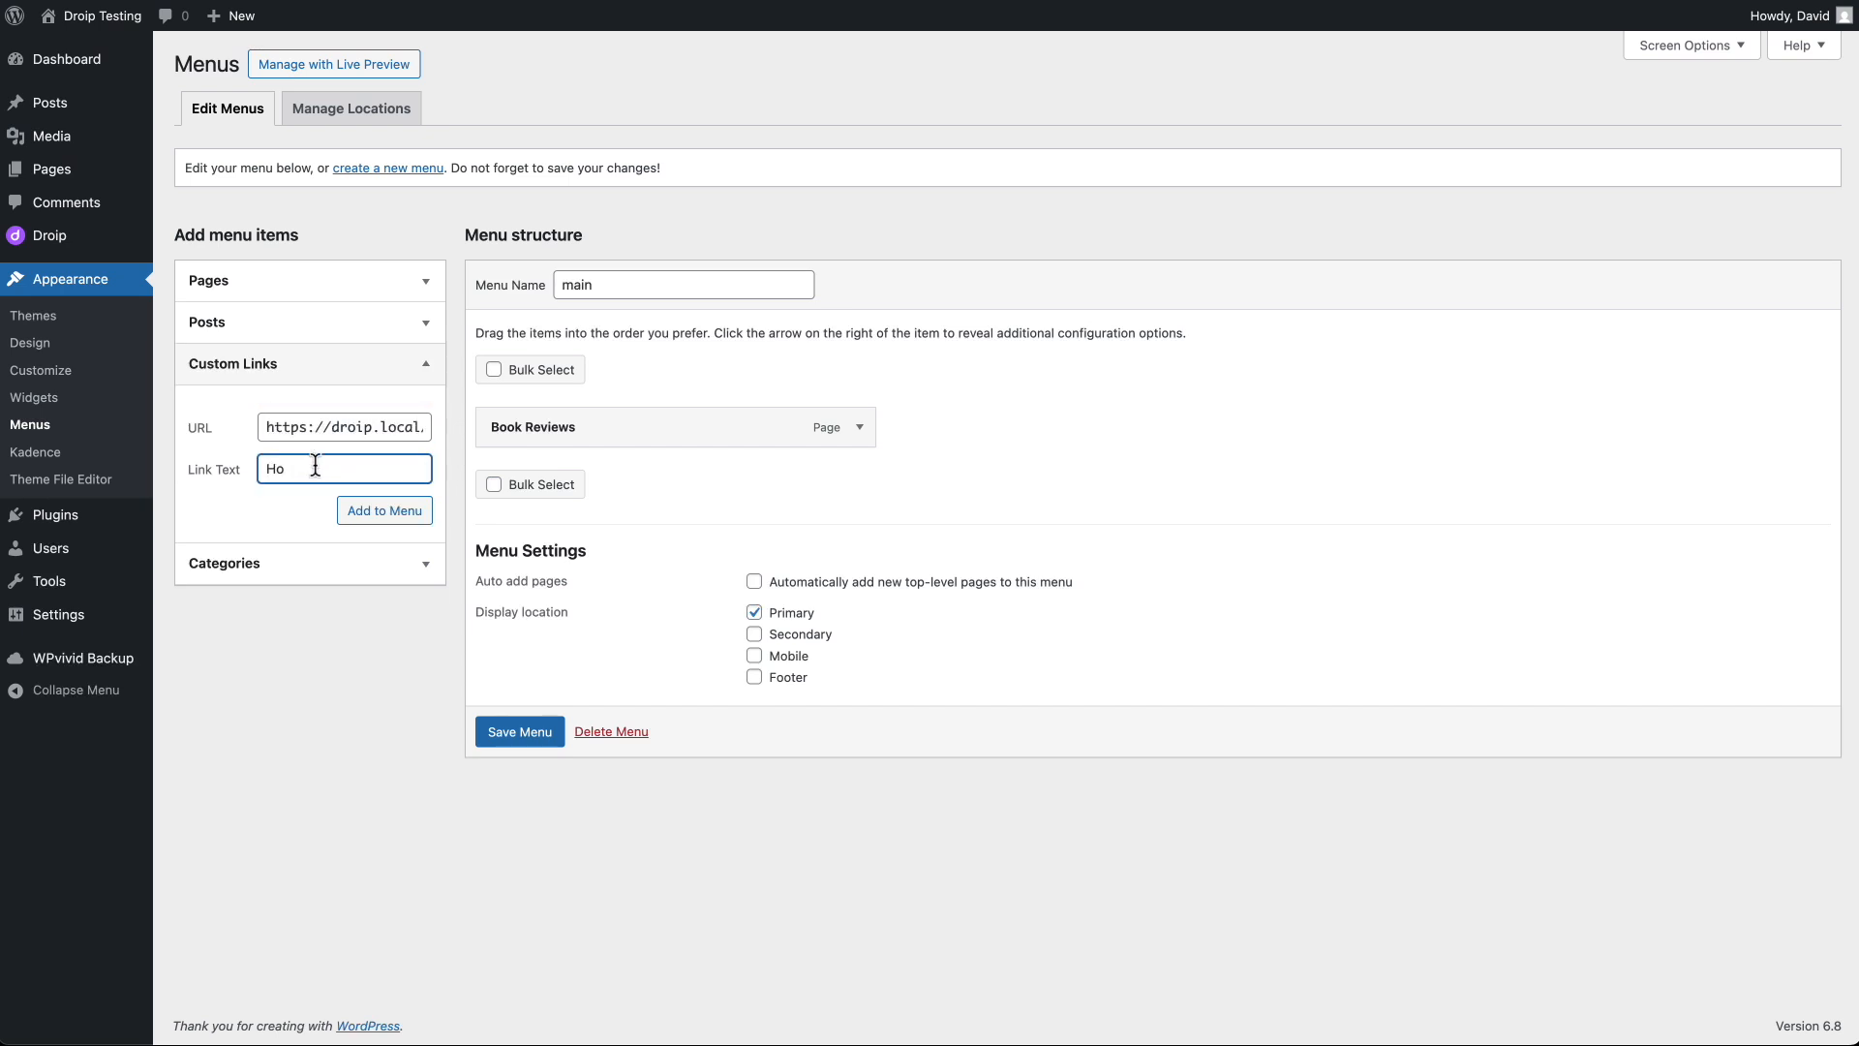
pyautogui.write('me')
pyautogui.click(373, 571)
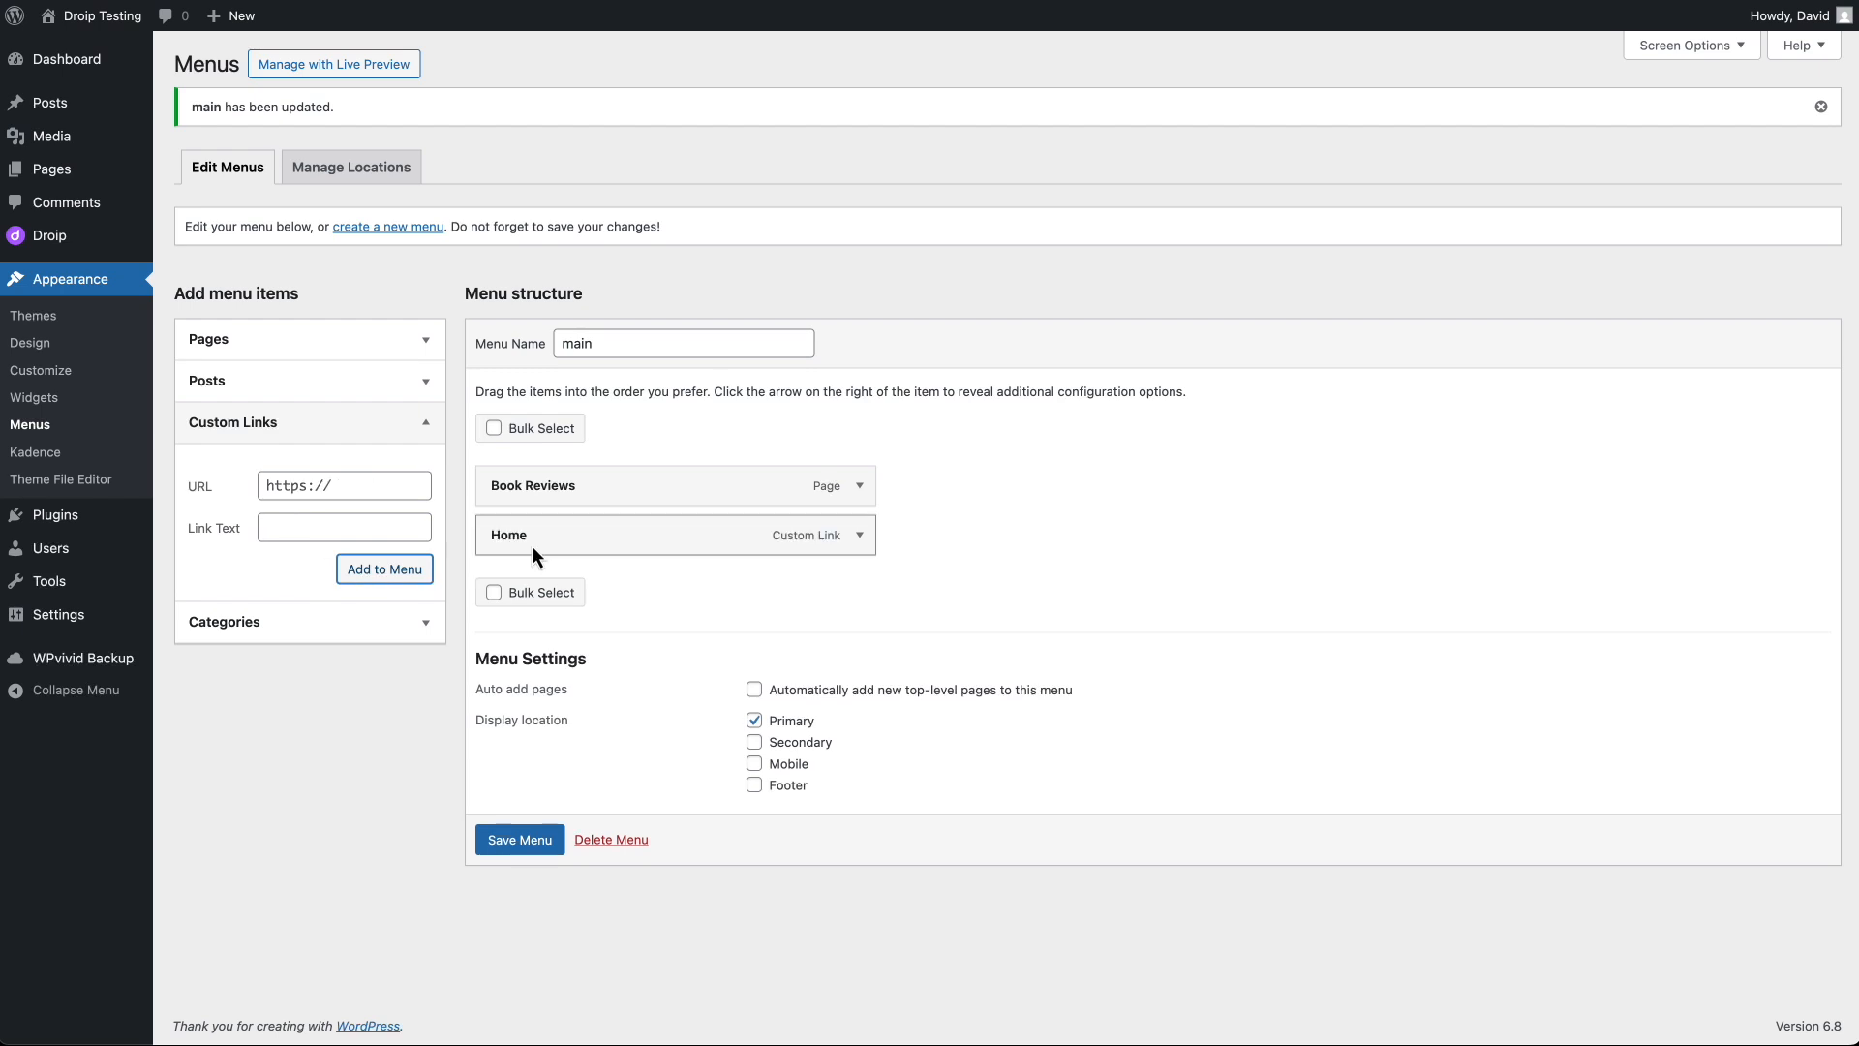
pyautogui.moveTo(526, 485); pyautogui.dragTo(530, 483)
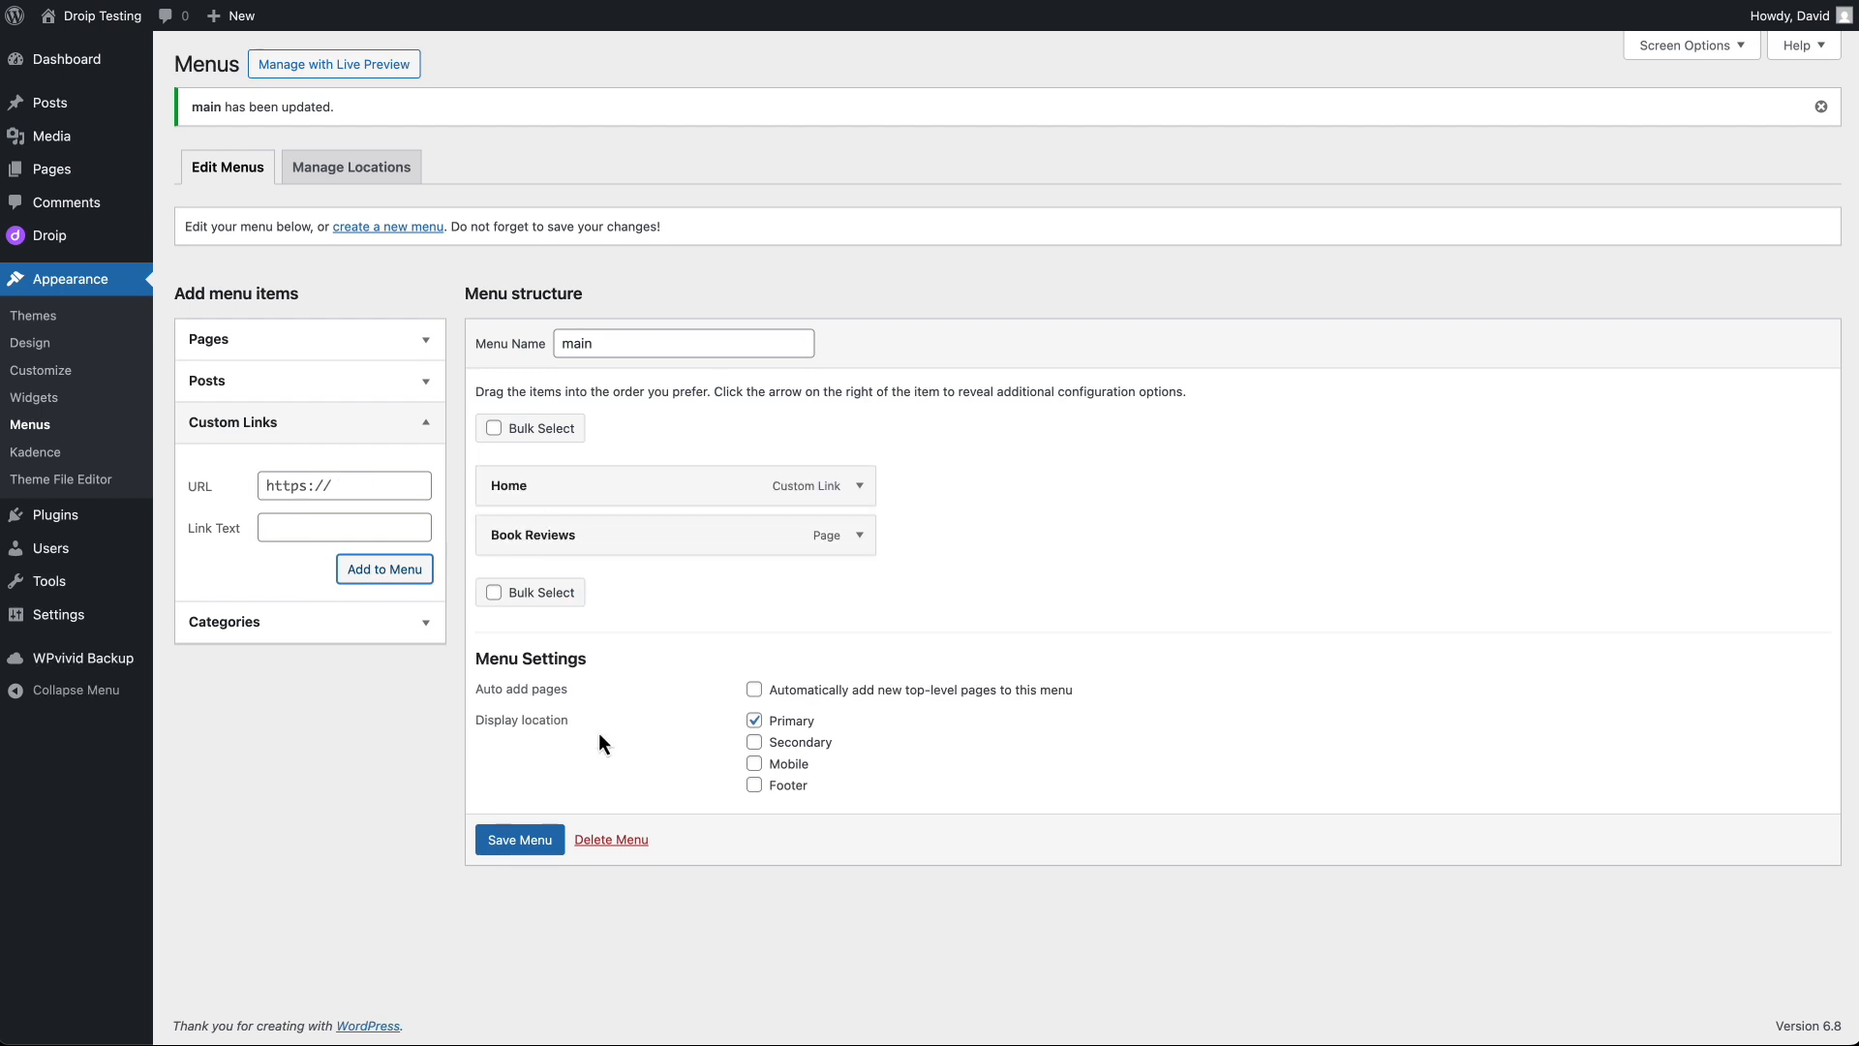
pyautogui.click(520, 842)
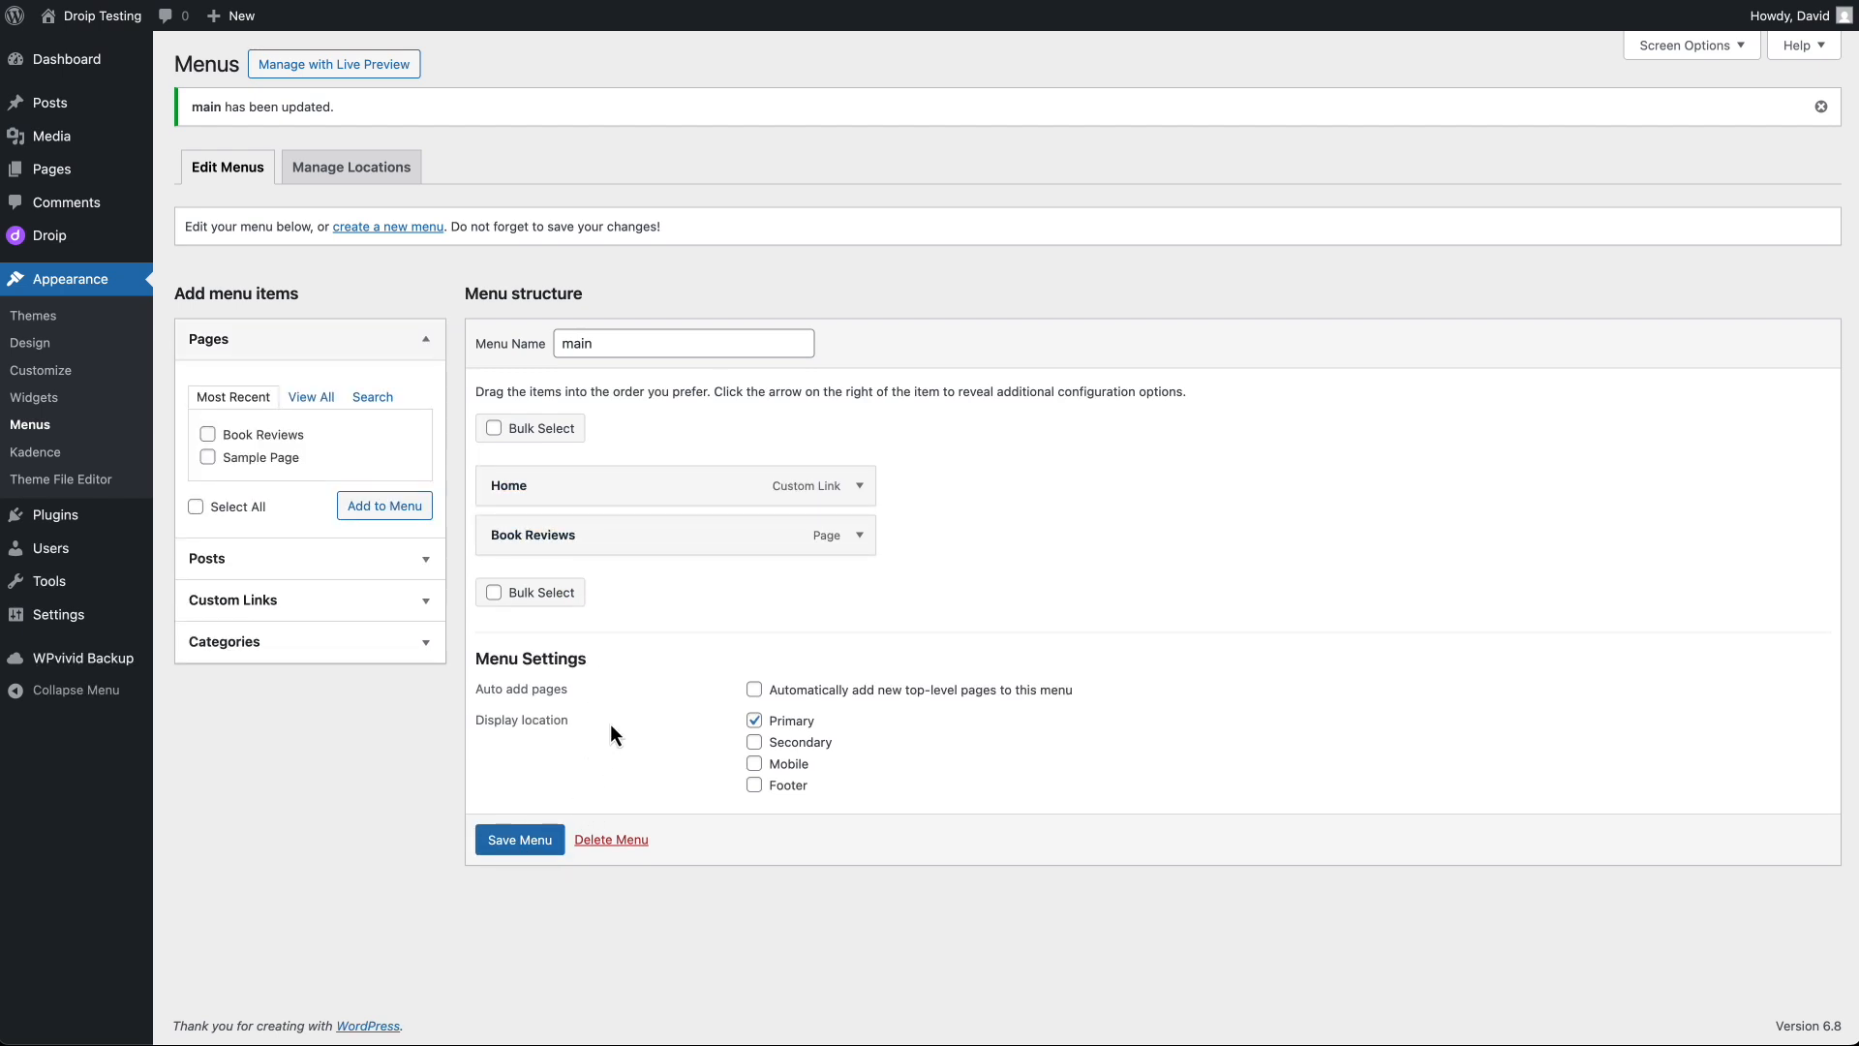
# Open the Book Reviews page in the WordPress page editor to check its template setting.
pyautogui.click(60, 170)
pyautogui.click(251, 235)
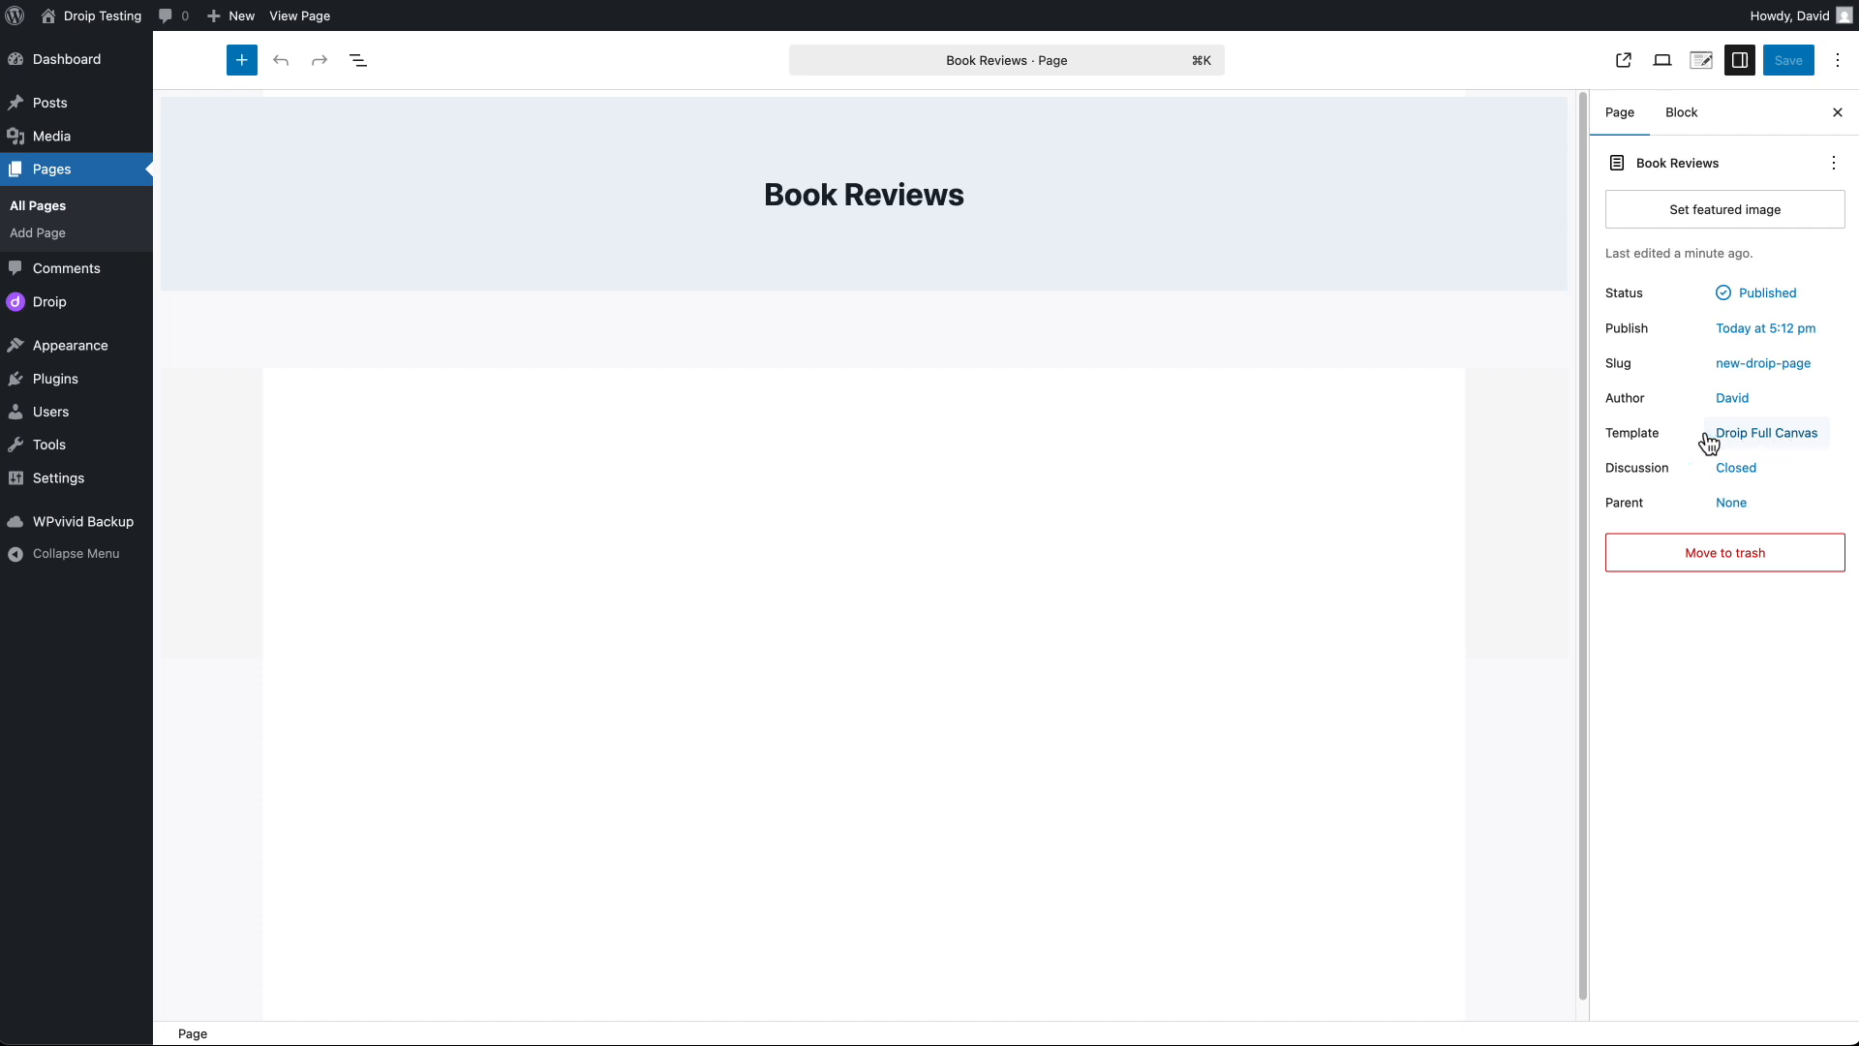
# Visit the live site, open Book Reviews from its navigation, and follow the arrow link on the A Knight Of The Seven Kingdoms card.
pyautogui.moveTo(97, 26)
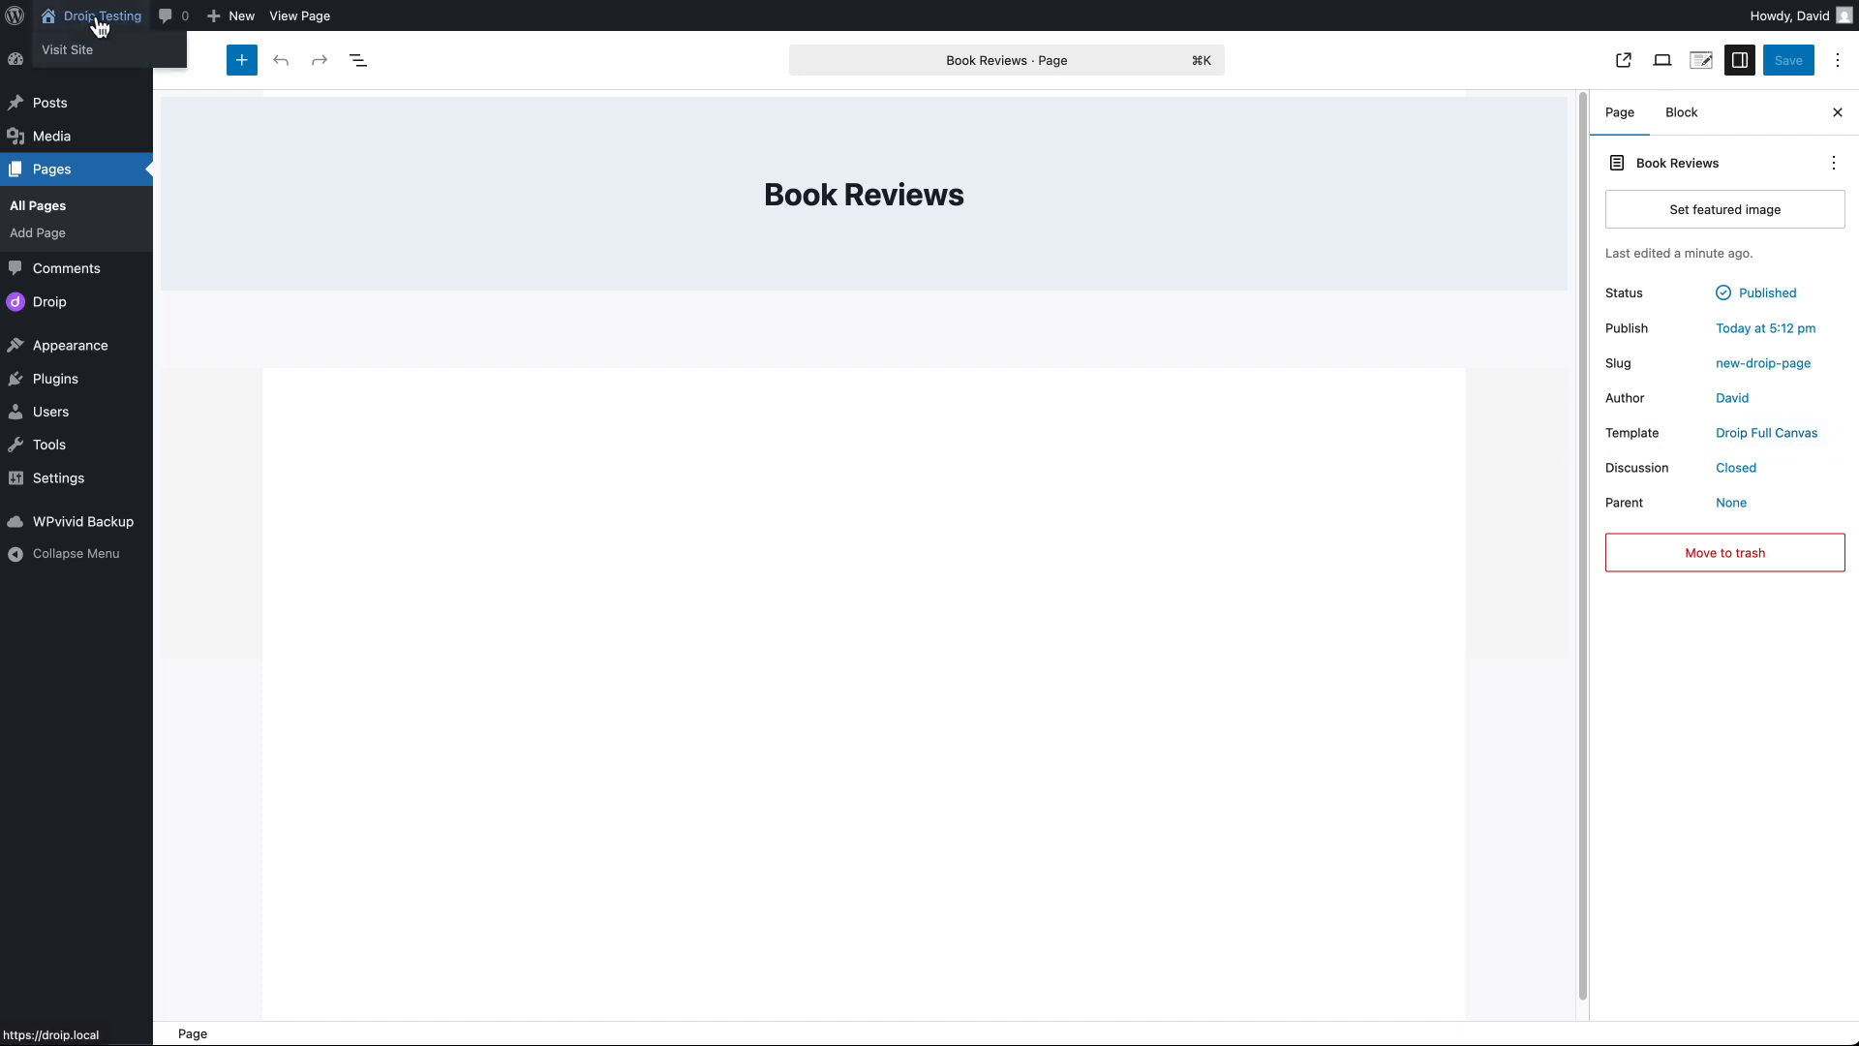
pyautogui.click(100, 25)
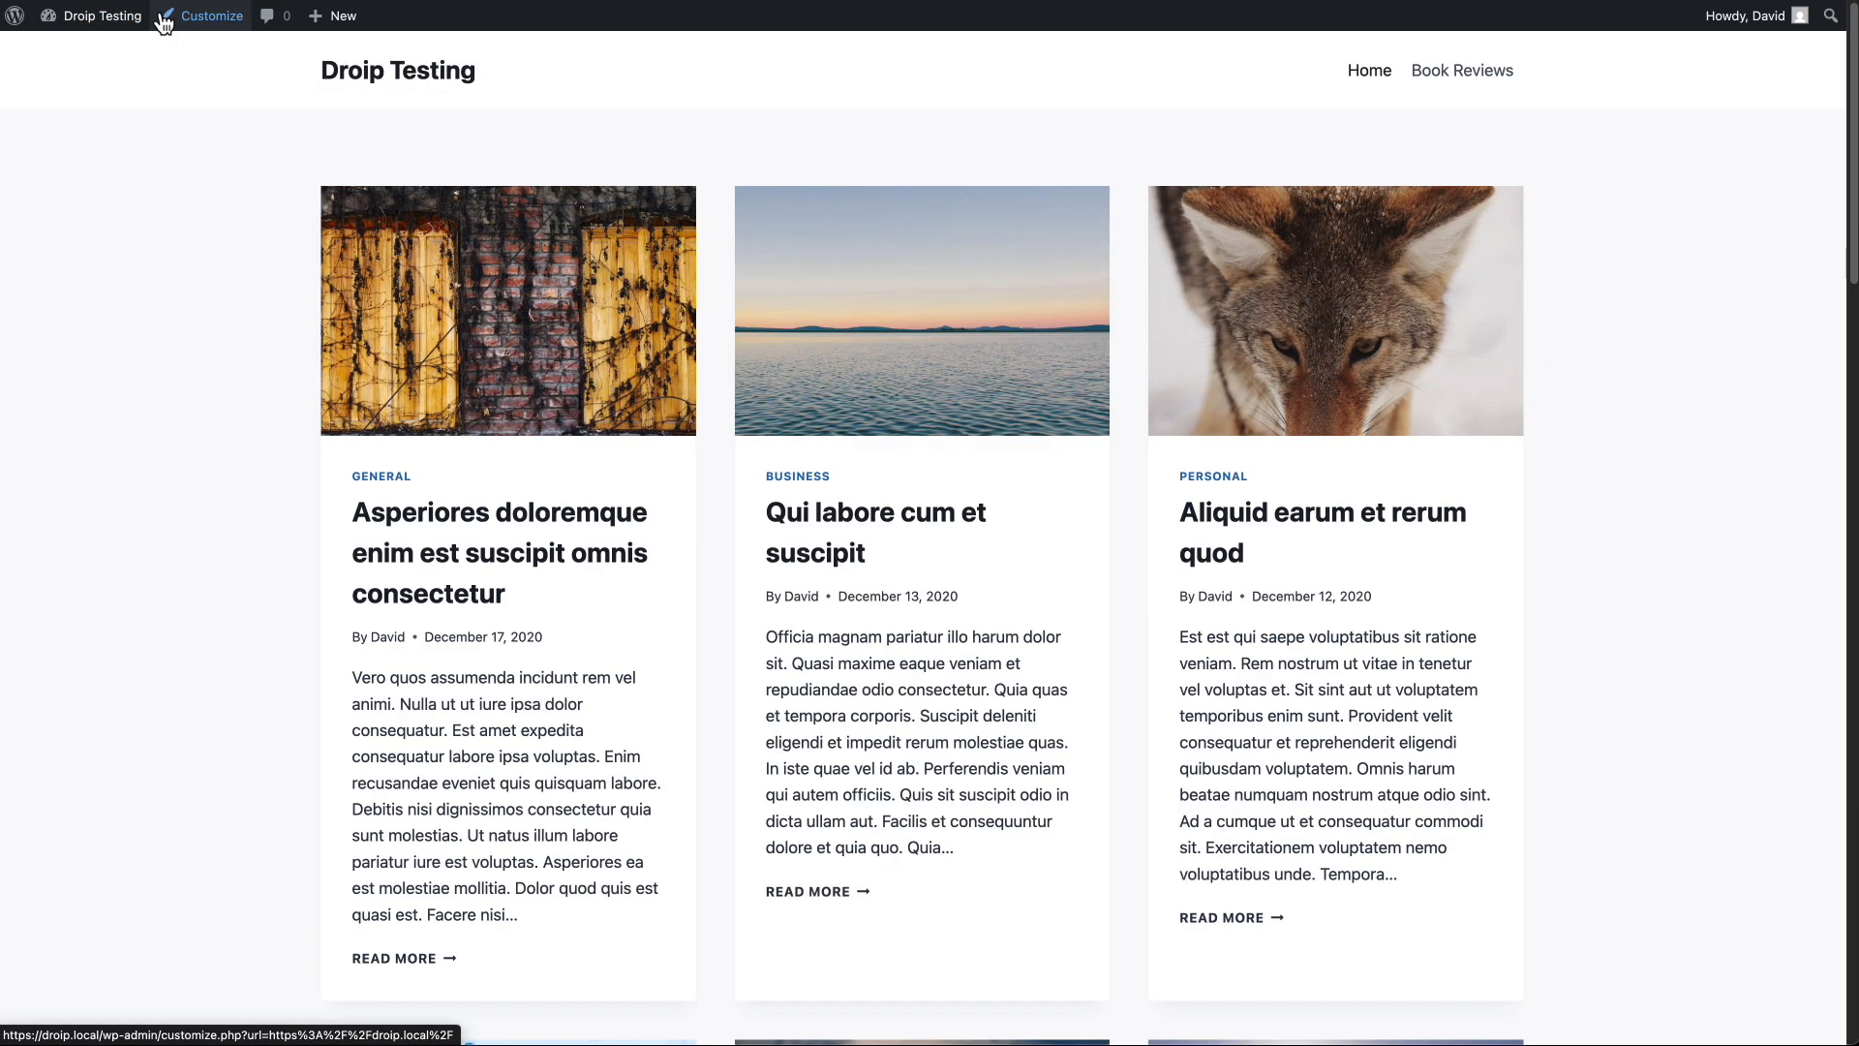
pyautogui.click(1465, 76)
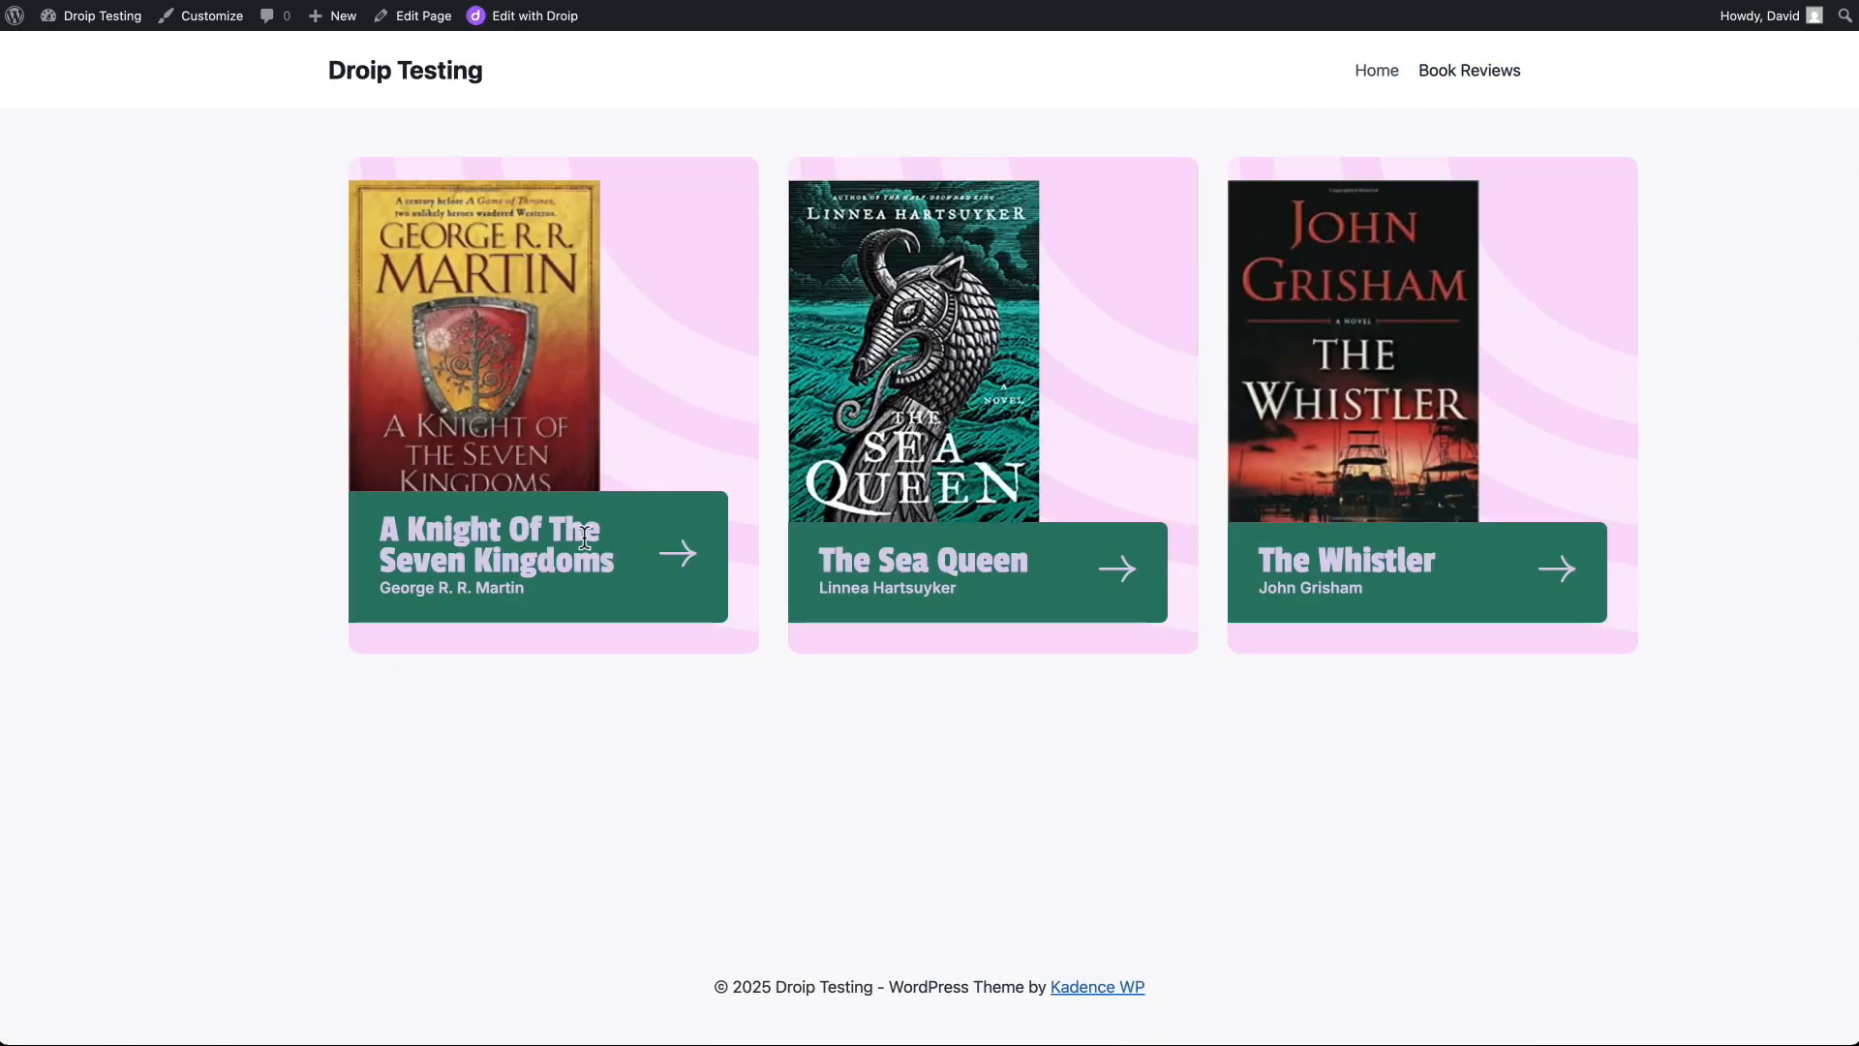
pyautogui.click(683, 559)
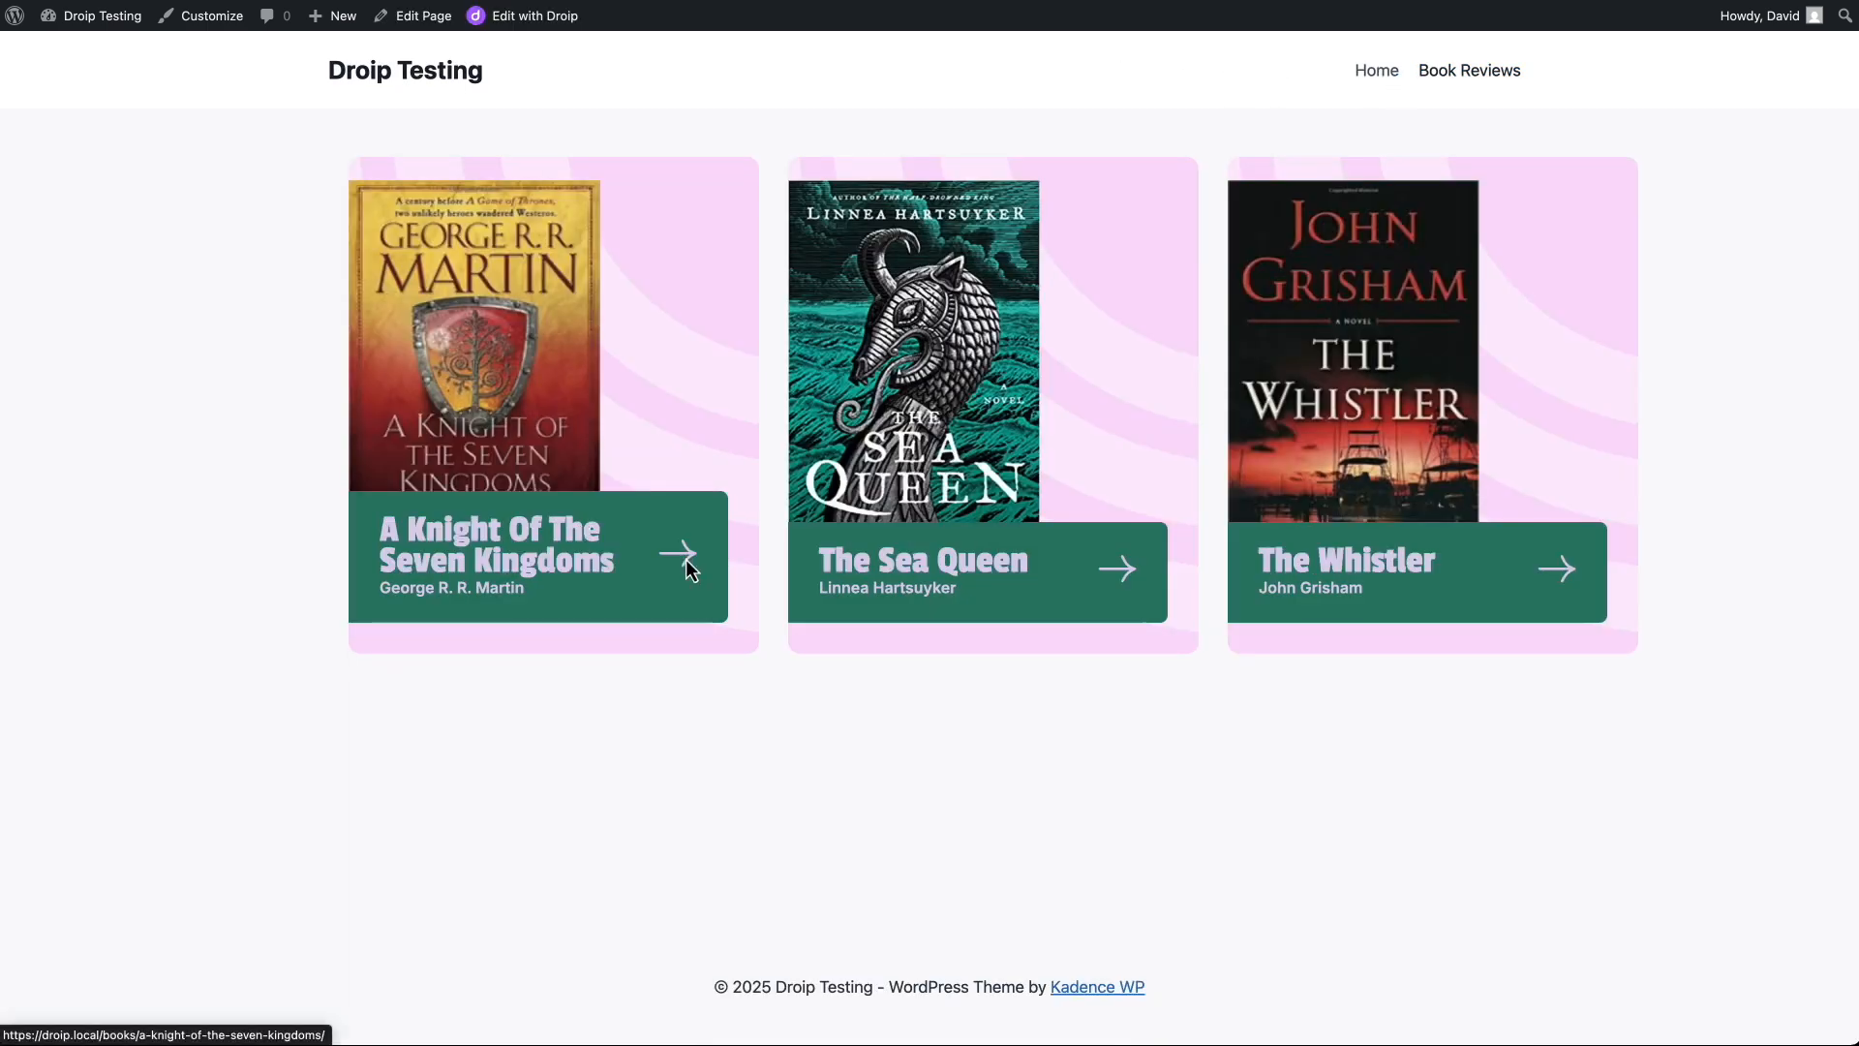